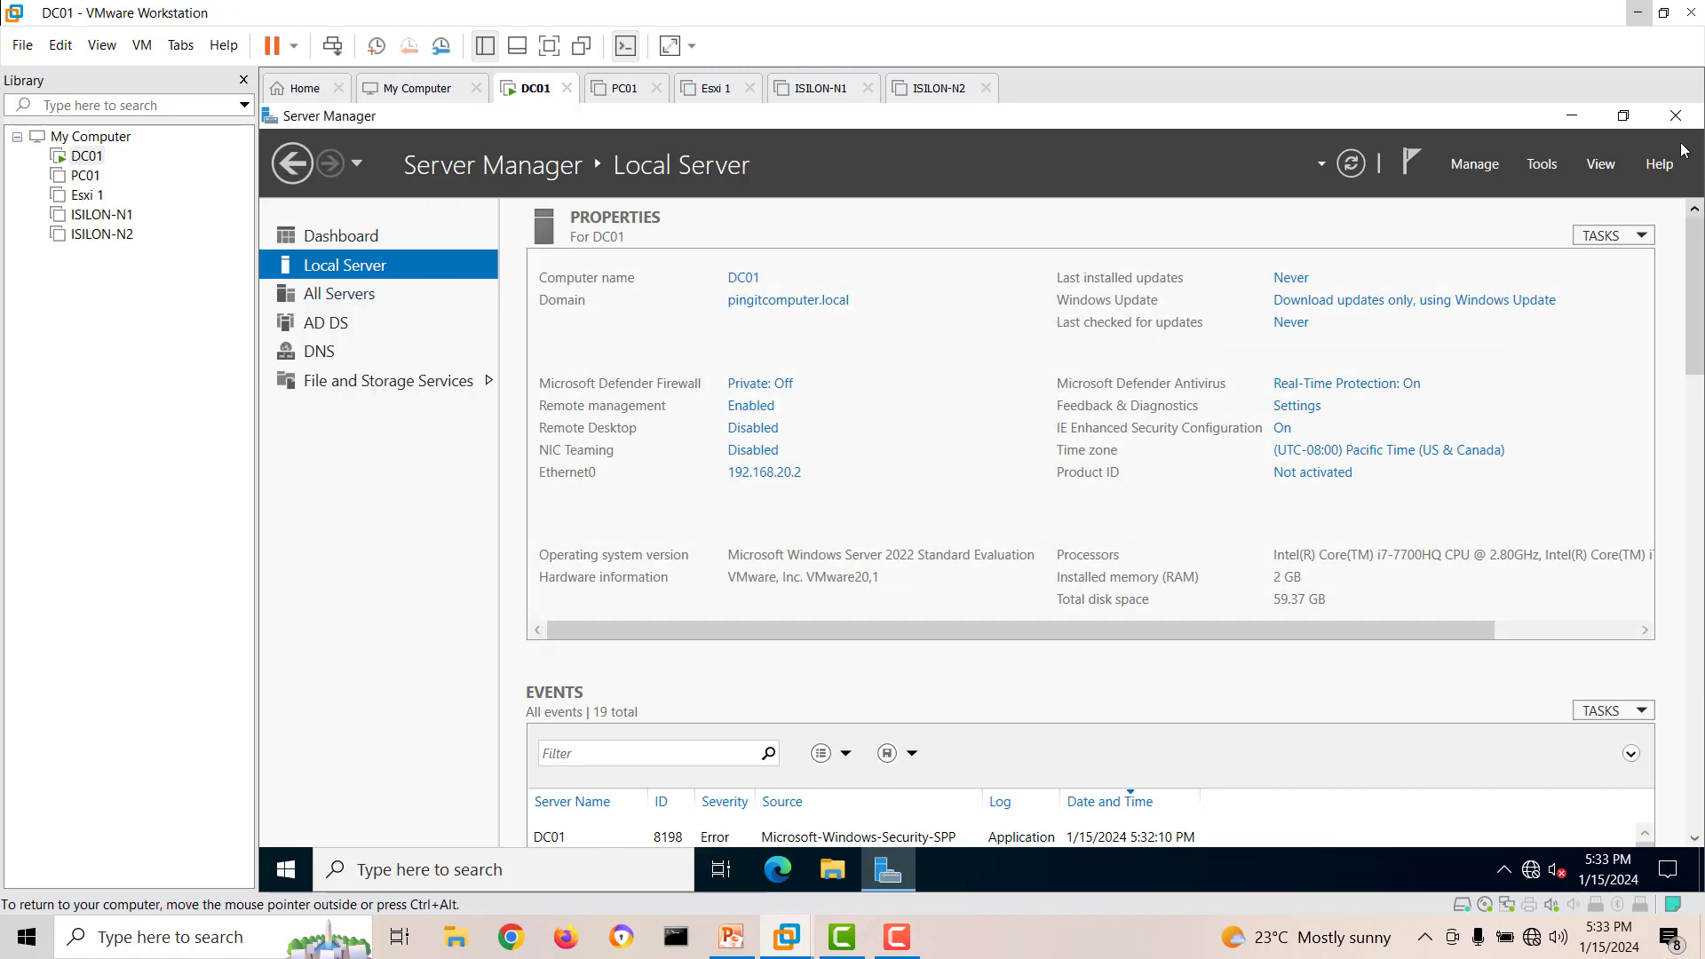
Close Server Manager and start a new virtual machine without installation media, with Microsoft Windows as guest system and version Windows Server 2022.
{"action": "left_click", "coordinate": [1675, 116]}
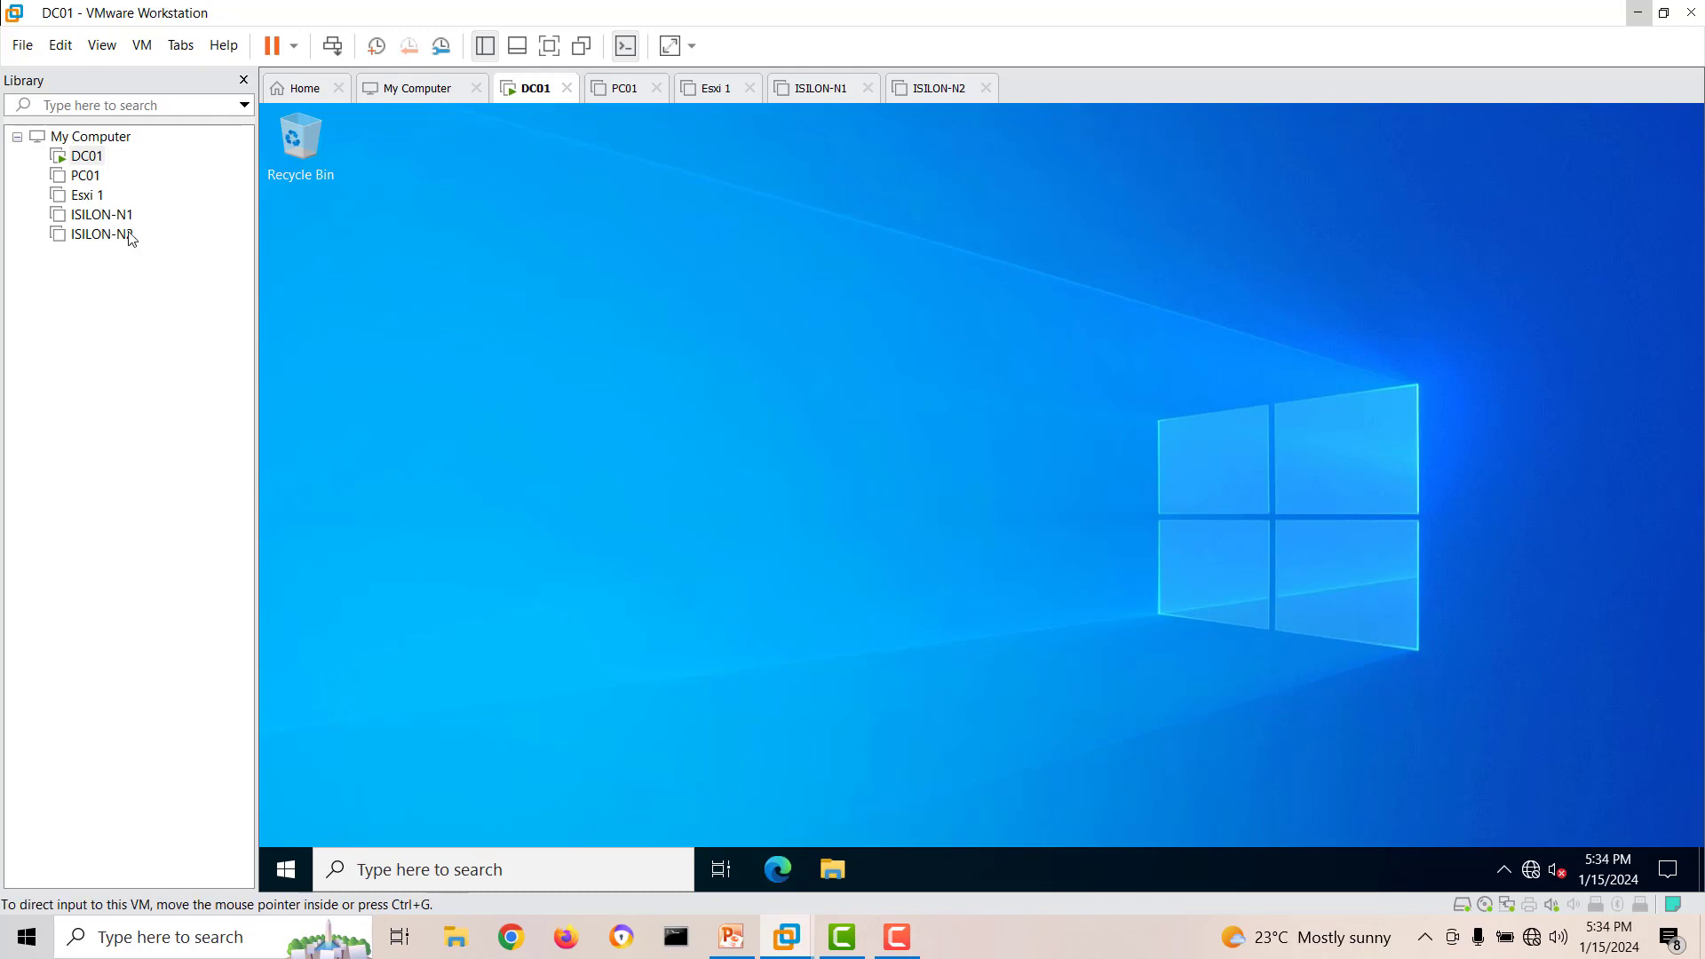
{"action": "left_click", "coordinate": [22, 44]}
{"action": "left_click", "coordinate": [48, 73]}
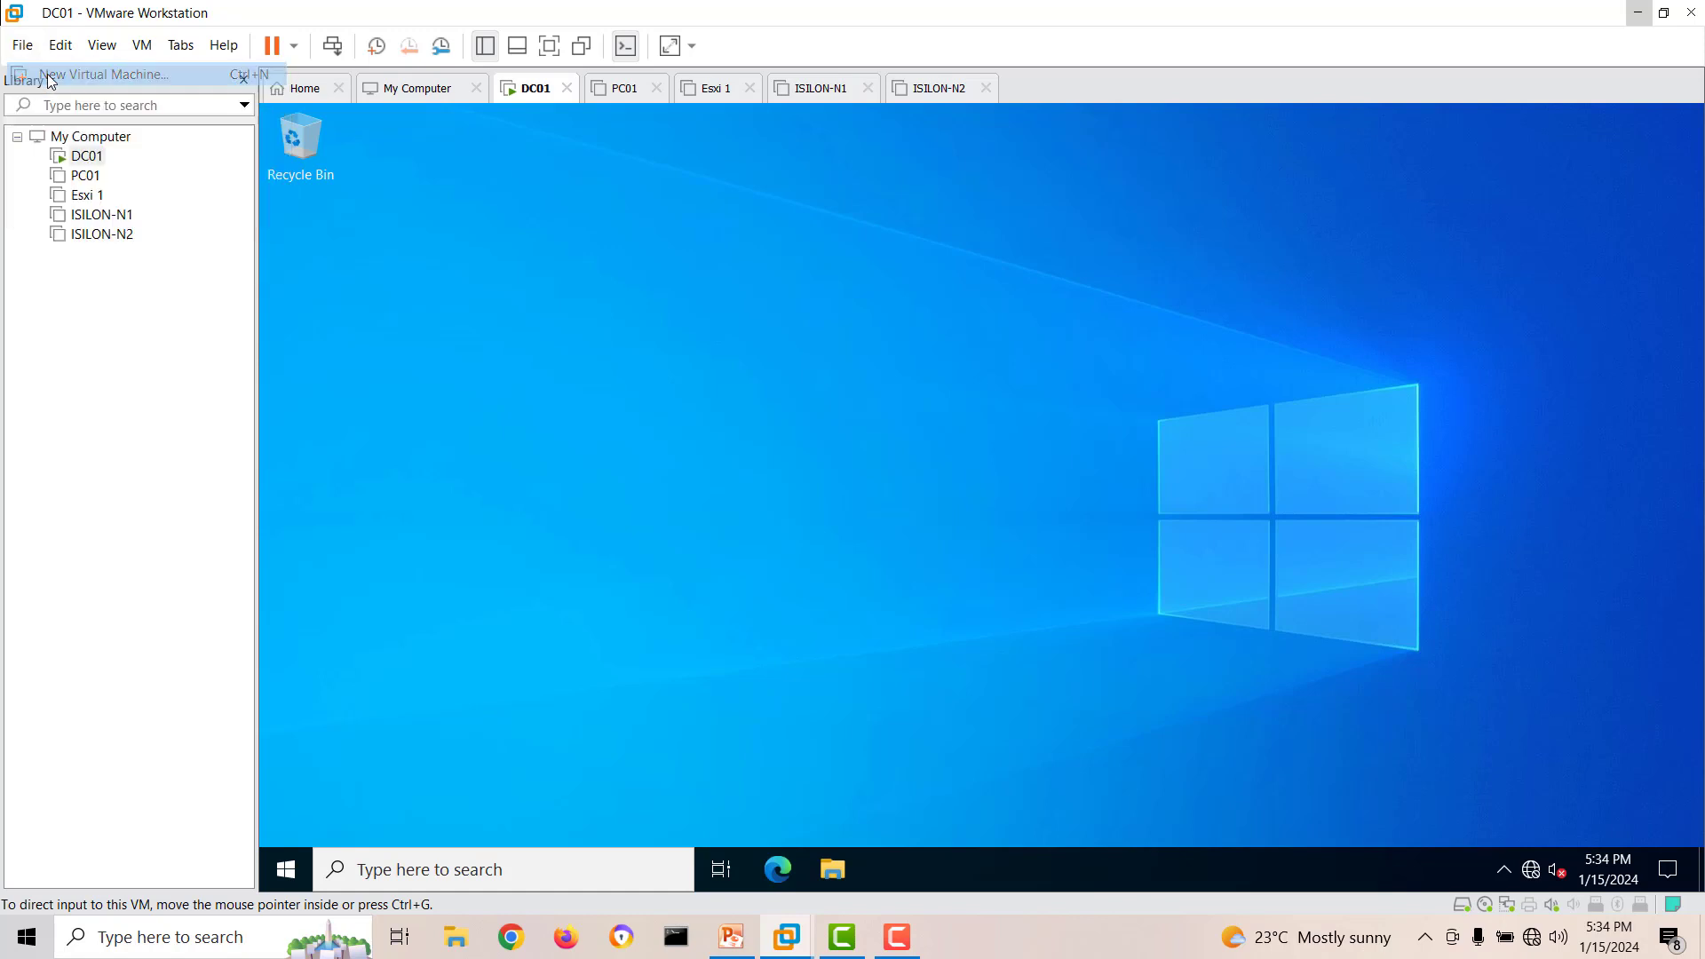
{"action": "left_click", "coordinate": [934, 671]}
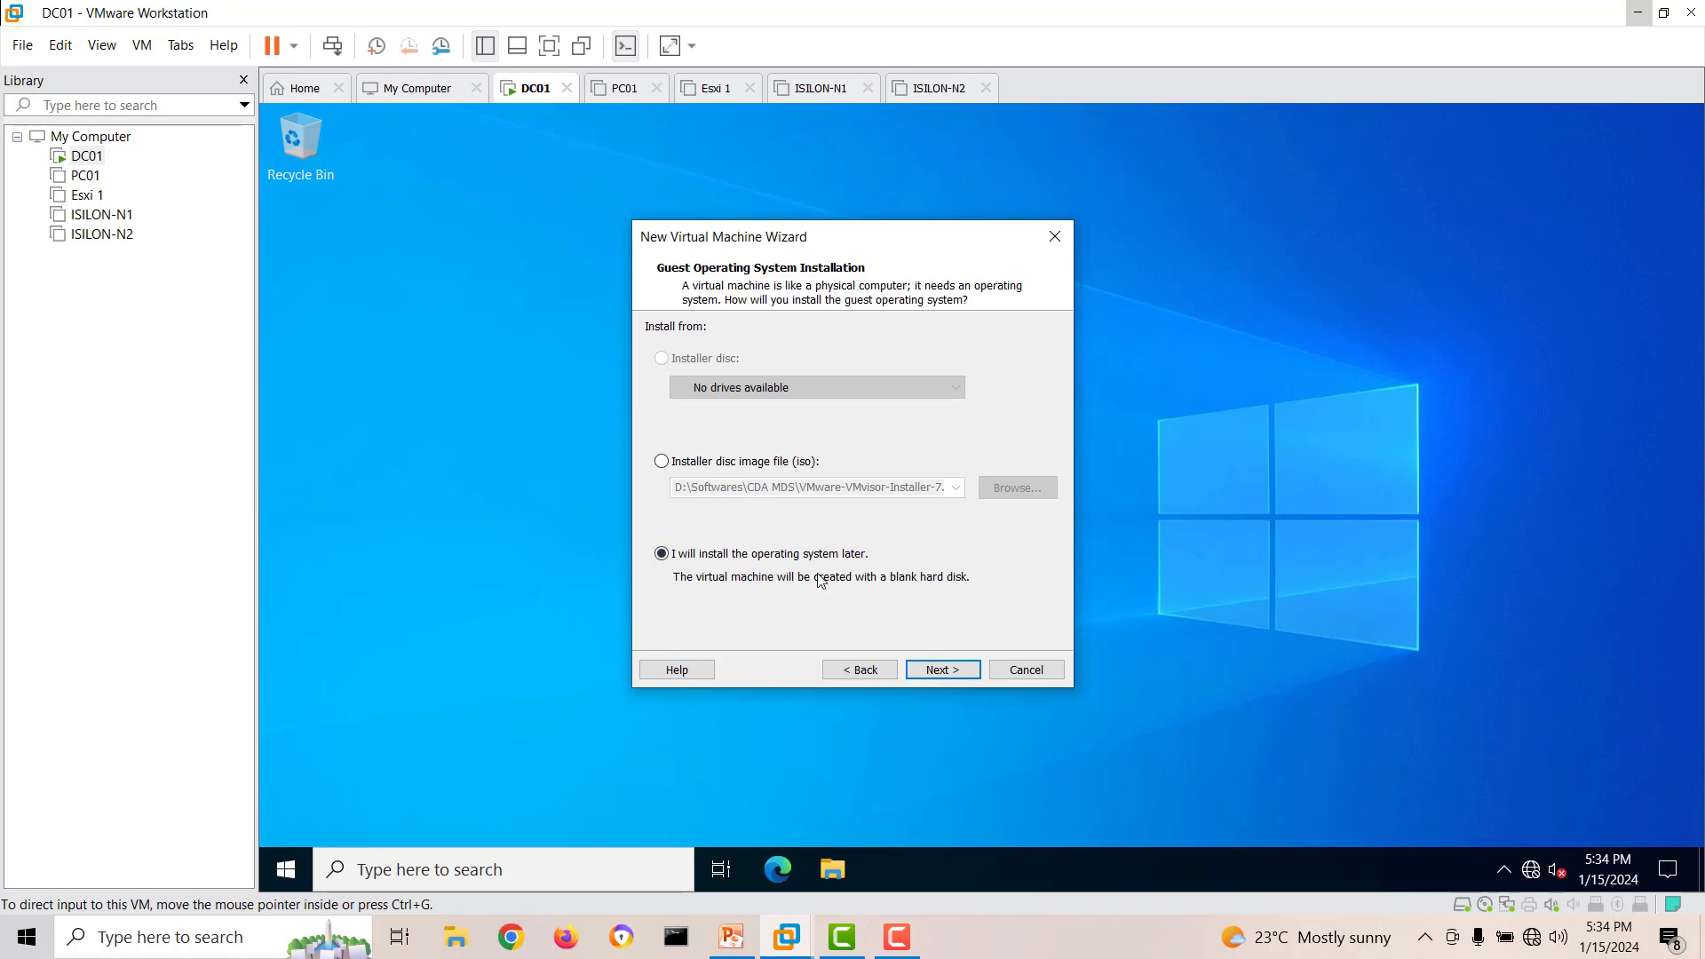
{"action": "left_click", "coordinate": [966, 672]}
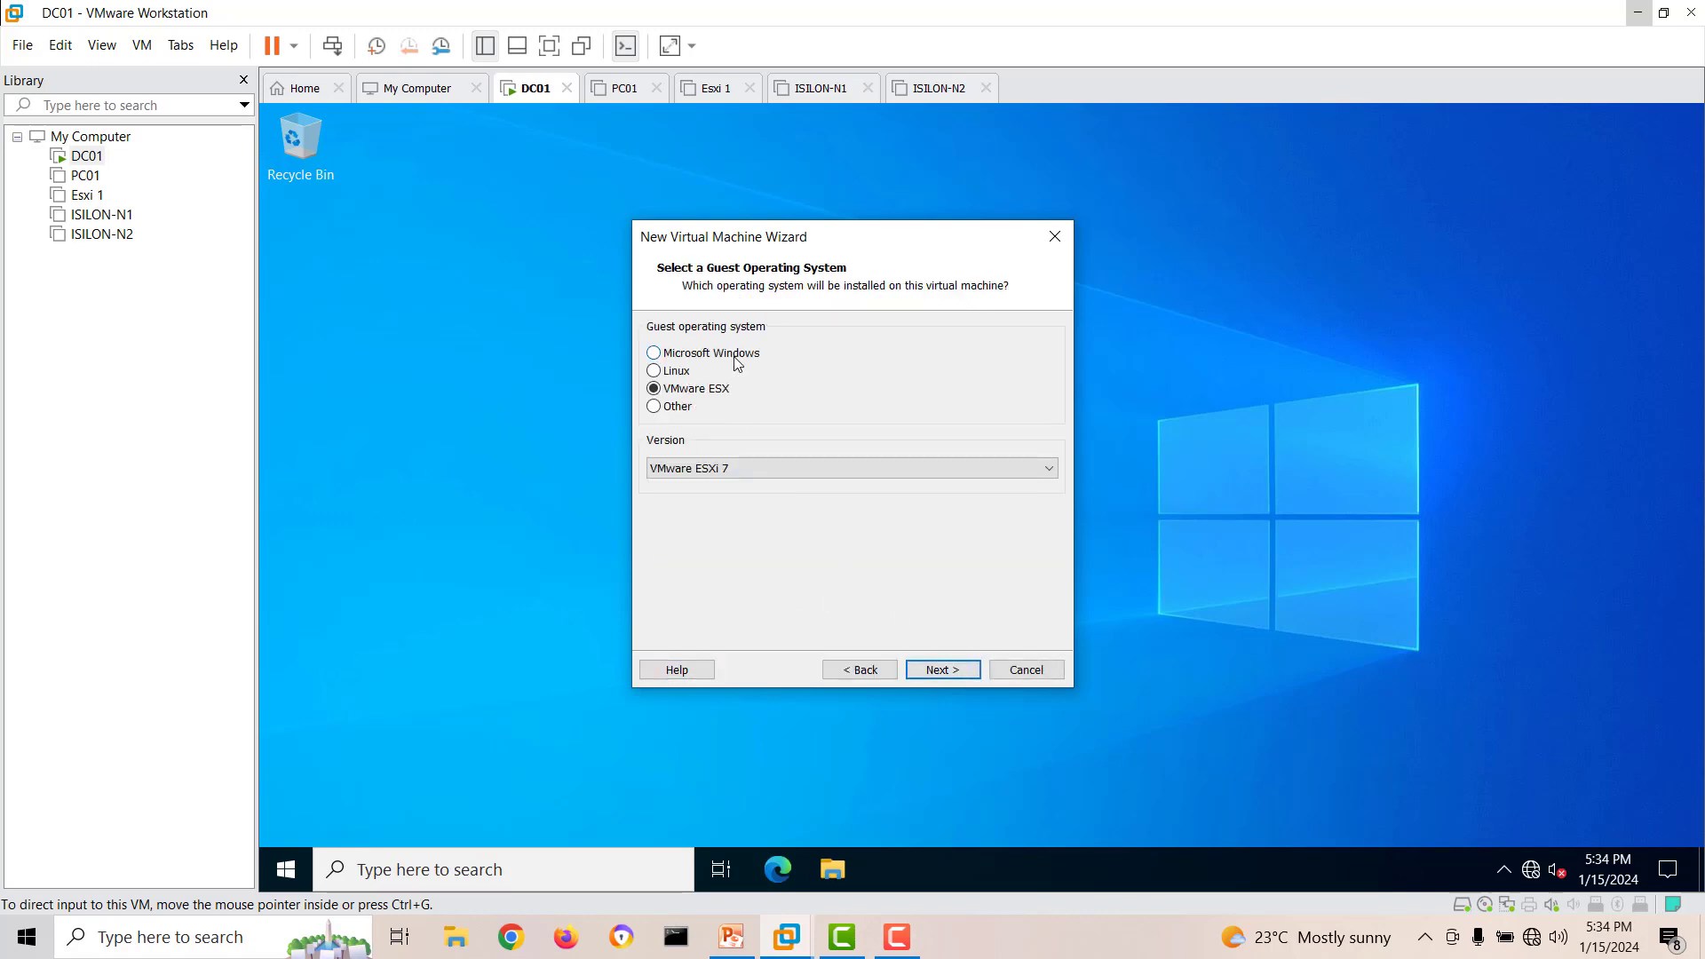
{"action": "left_click", "coordinate": [737, 363]}
{"action": "left_click", "coordinate": [744, 467]}
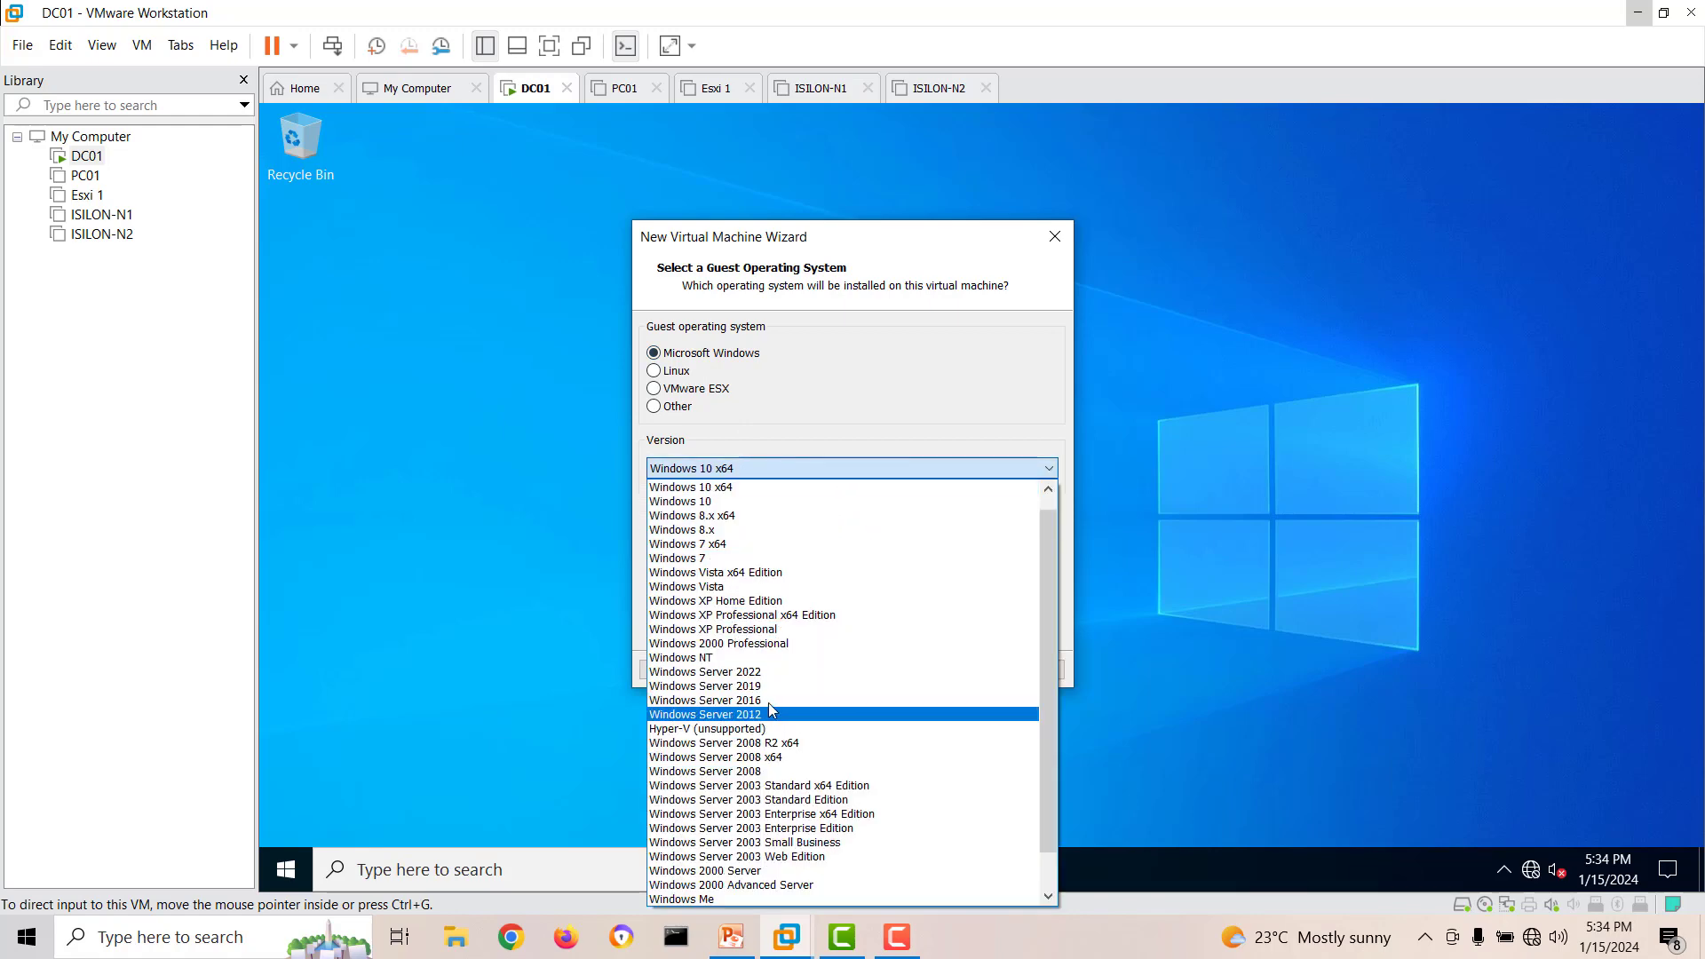
{"action": "left_click", "coordinate": [761, 672]}
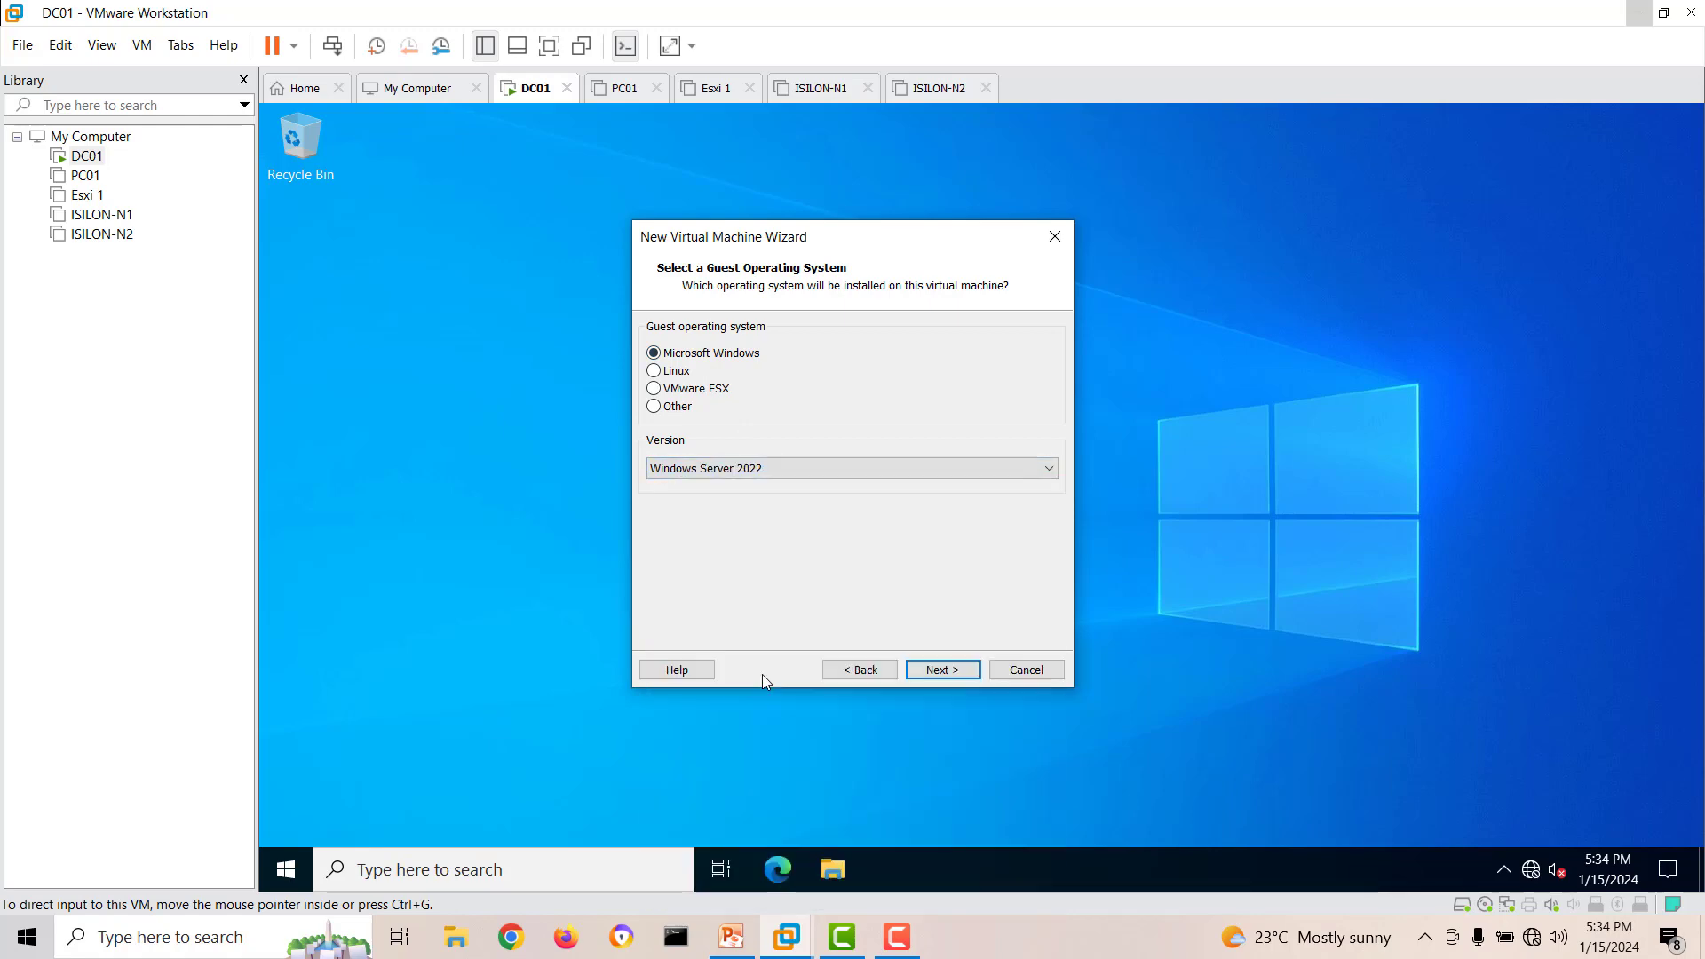
{"action": "left_click", "coordinate": [966, 673]}
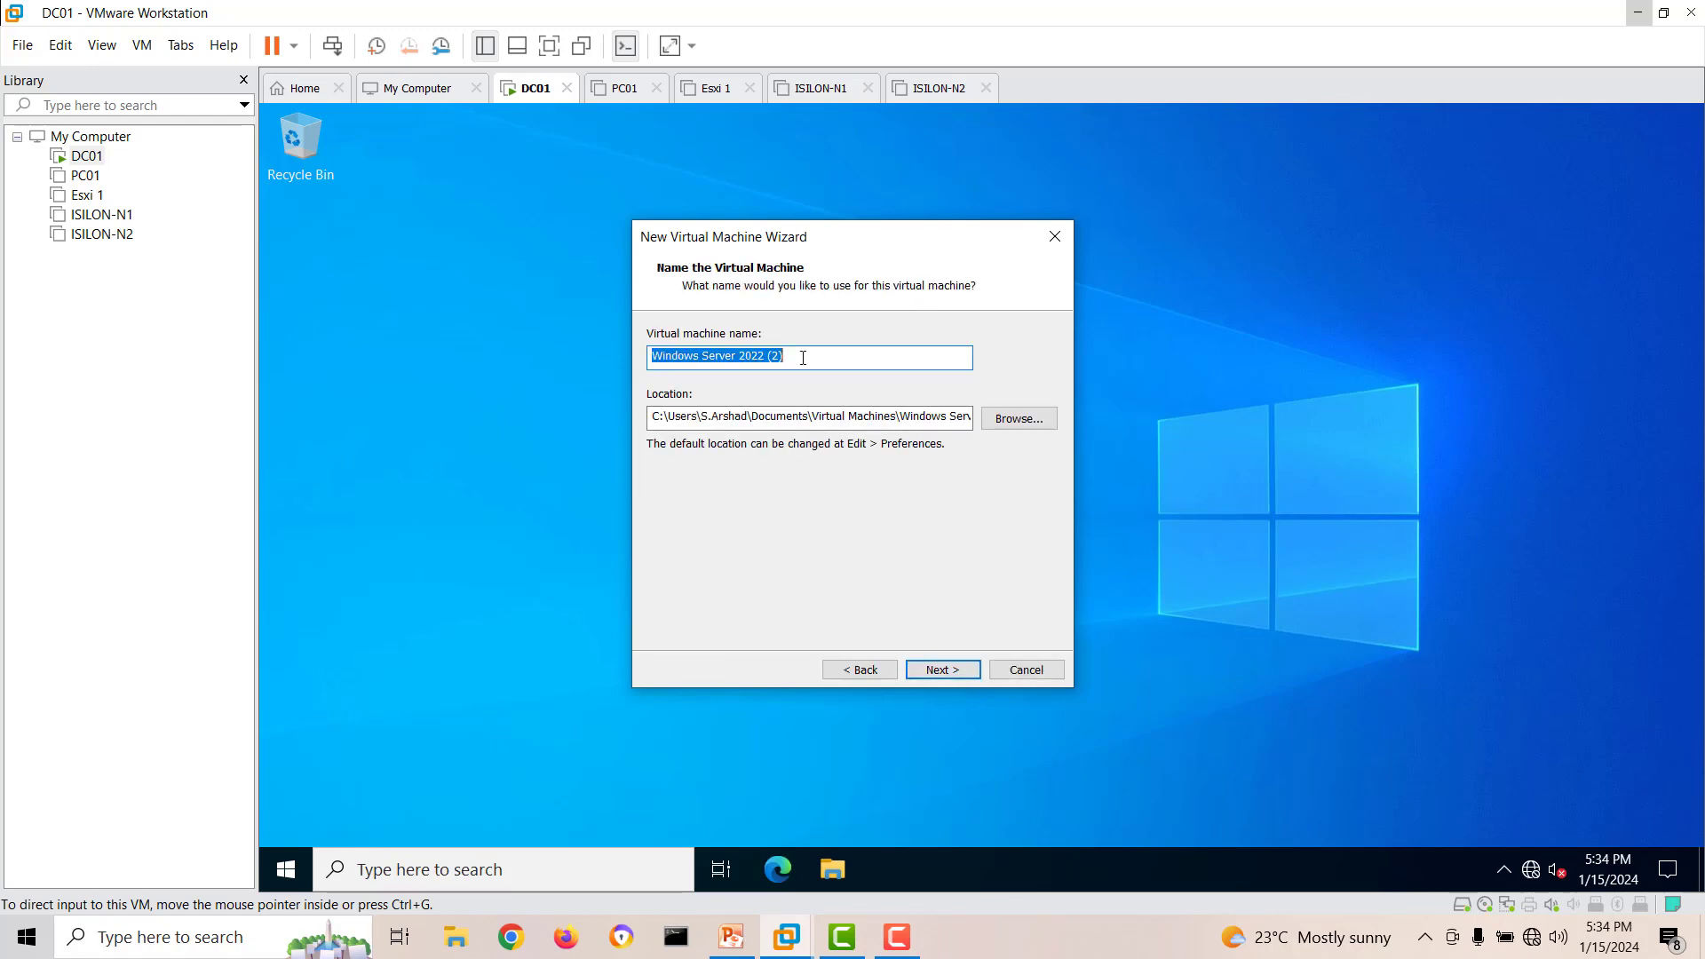
Name the virtual machine DC02, keep a 60 GB disk split into multiple files, and create the machine.
{"action": "type", "text": "DC02"}
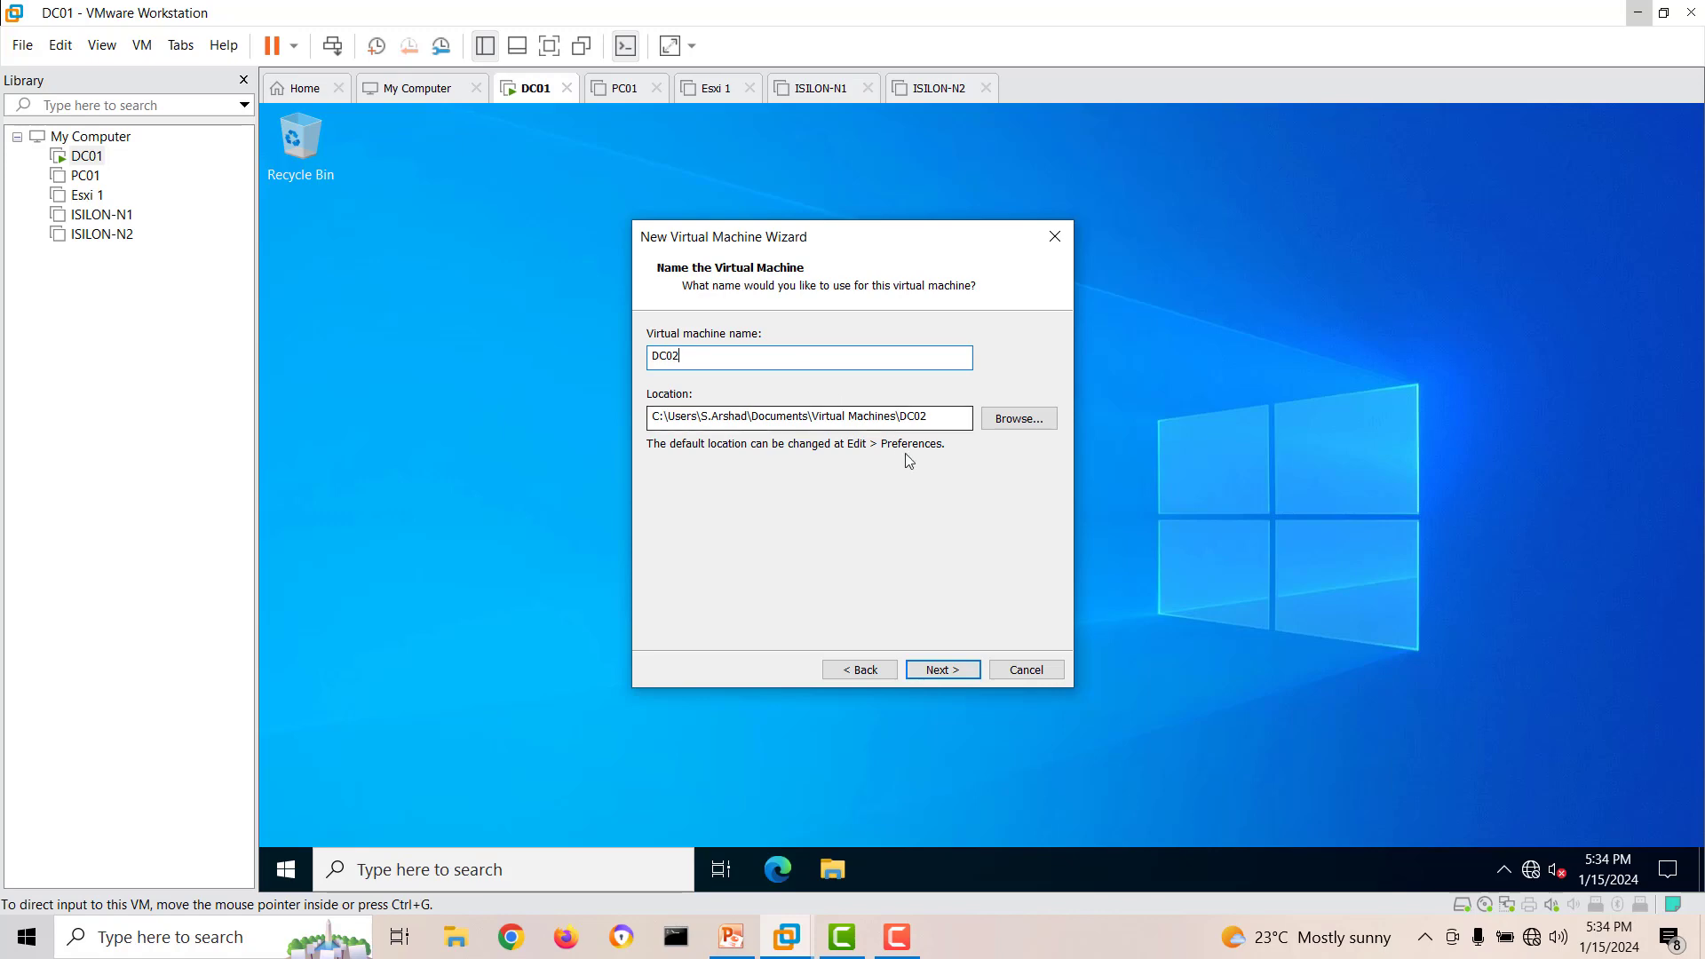
{"action": "left_click", "coordinate": [940, 672]}
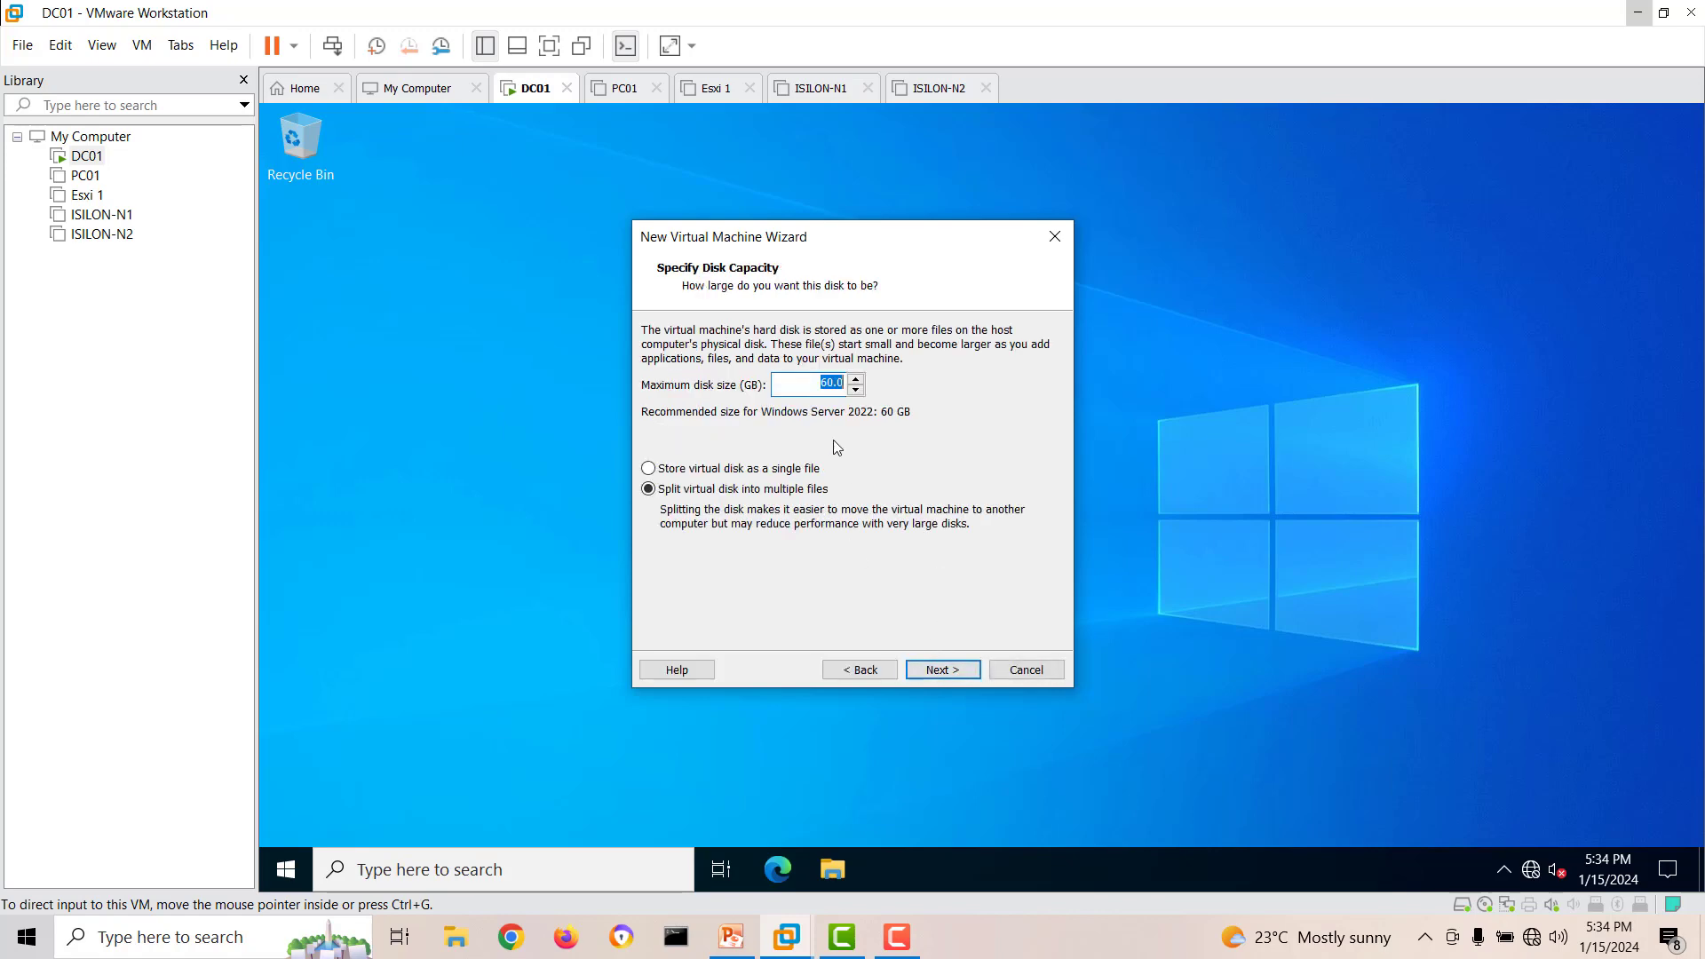
{"action": "left_click", "coordinate": [971, 669]}
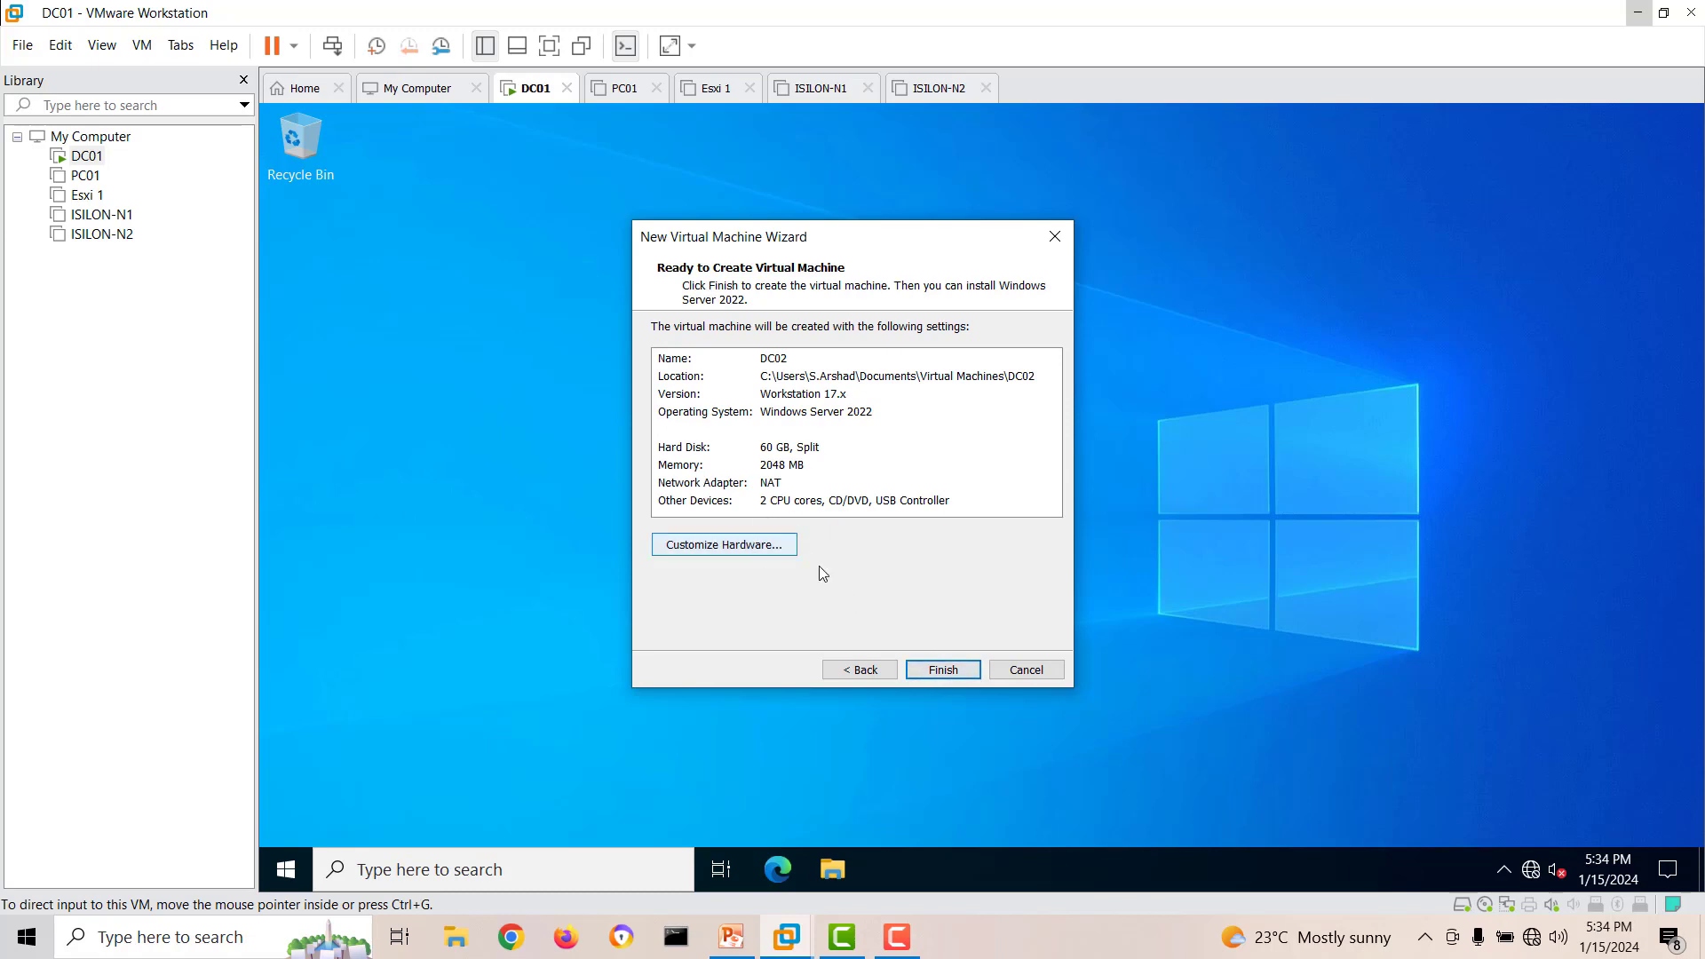
{"action": "left_click", "coordinate": [941, 679]}
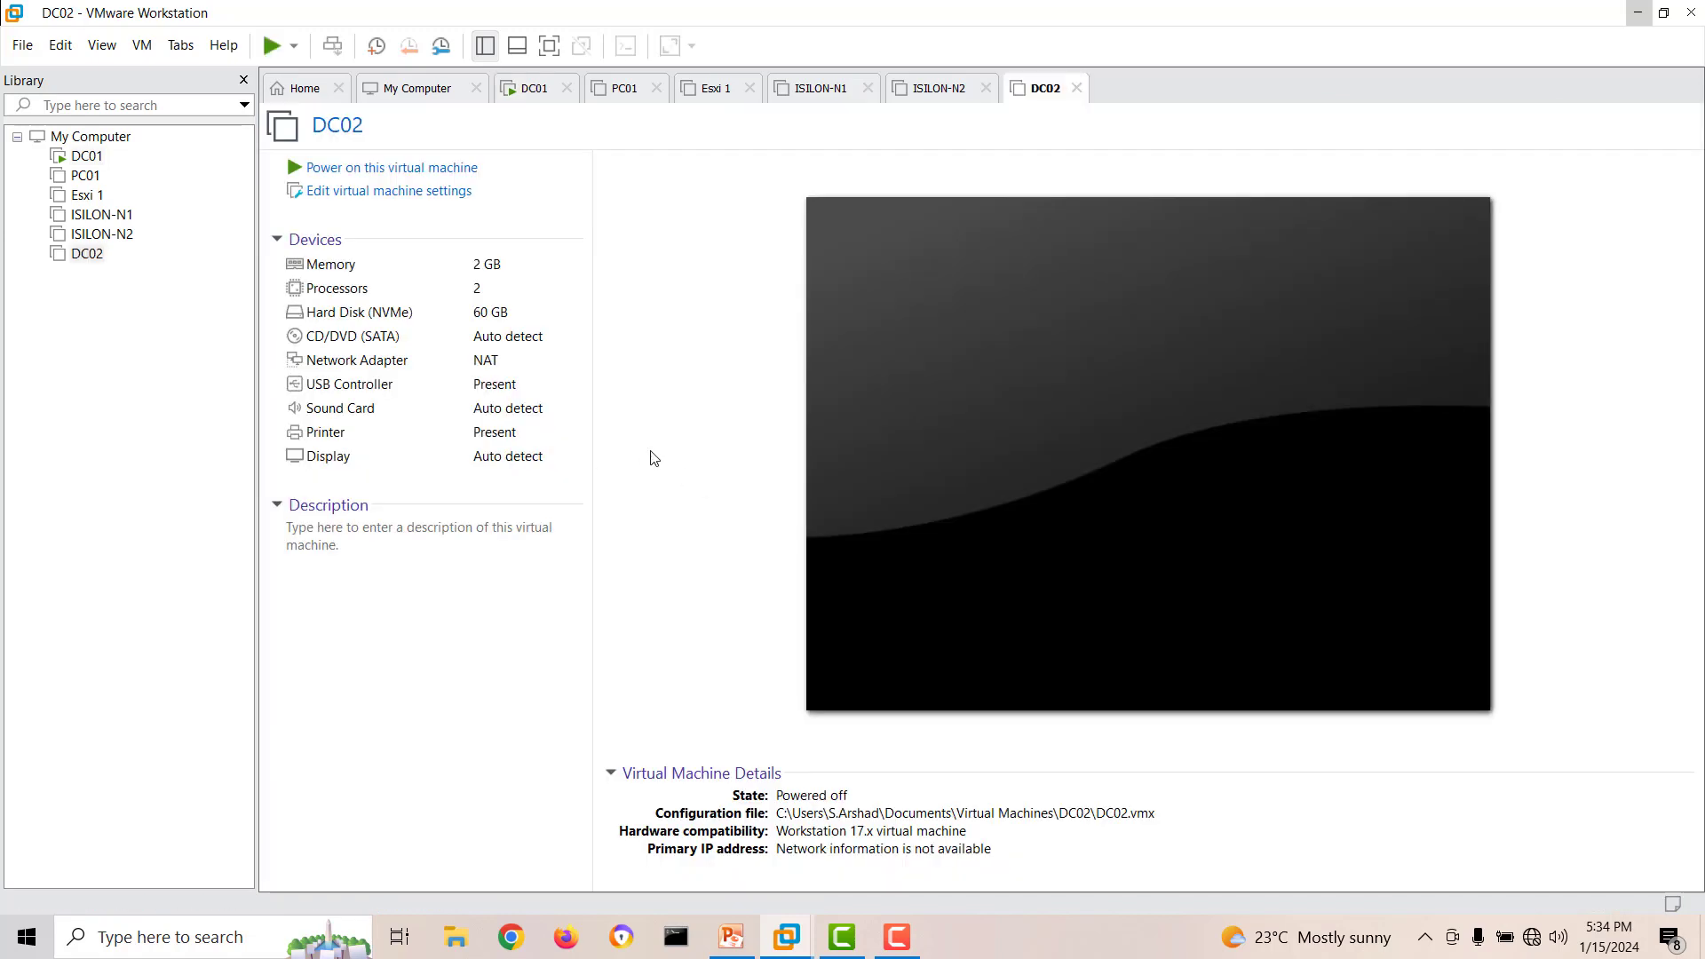
Set DC02's network adapter to the custom virtual network VMnet0 and save the settings.
{"action": "left_click", "coordinate": [430, 191]}
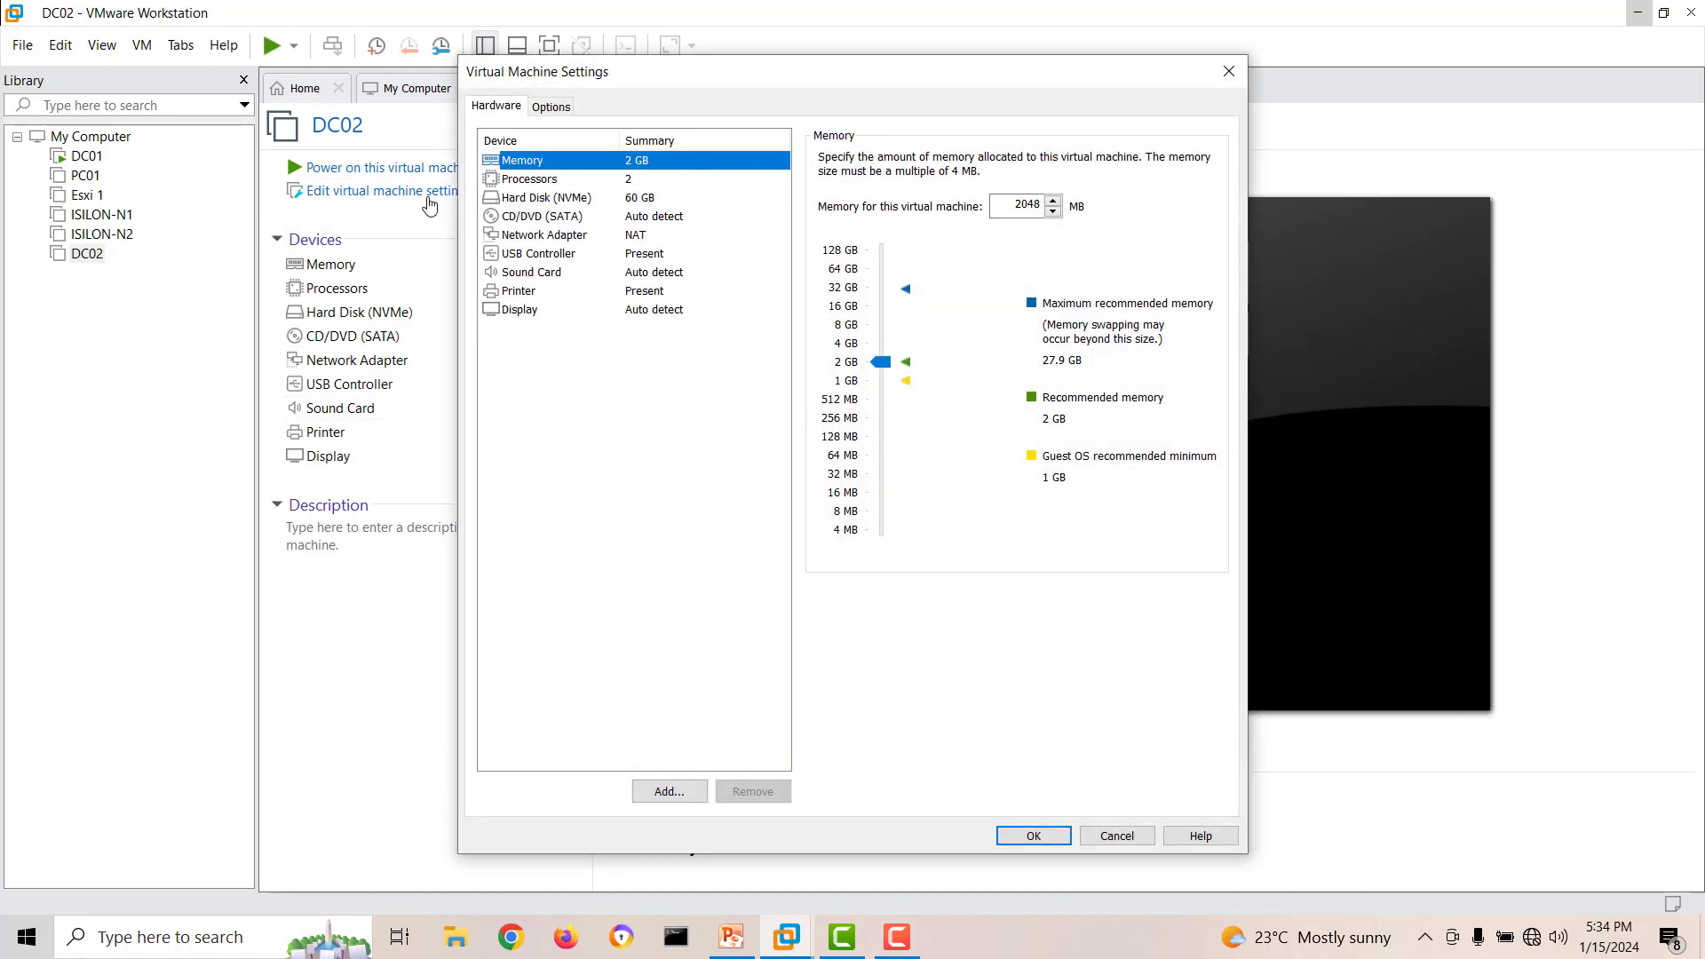
{"action": "left_click", "coordinate": [538, 235]}
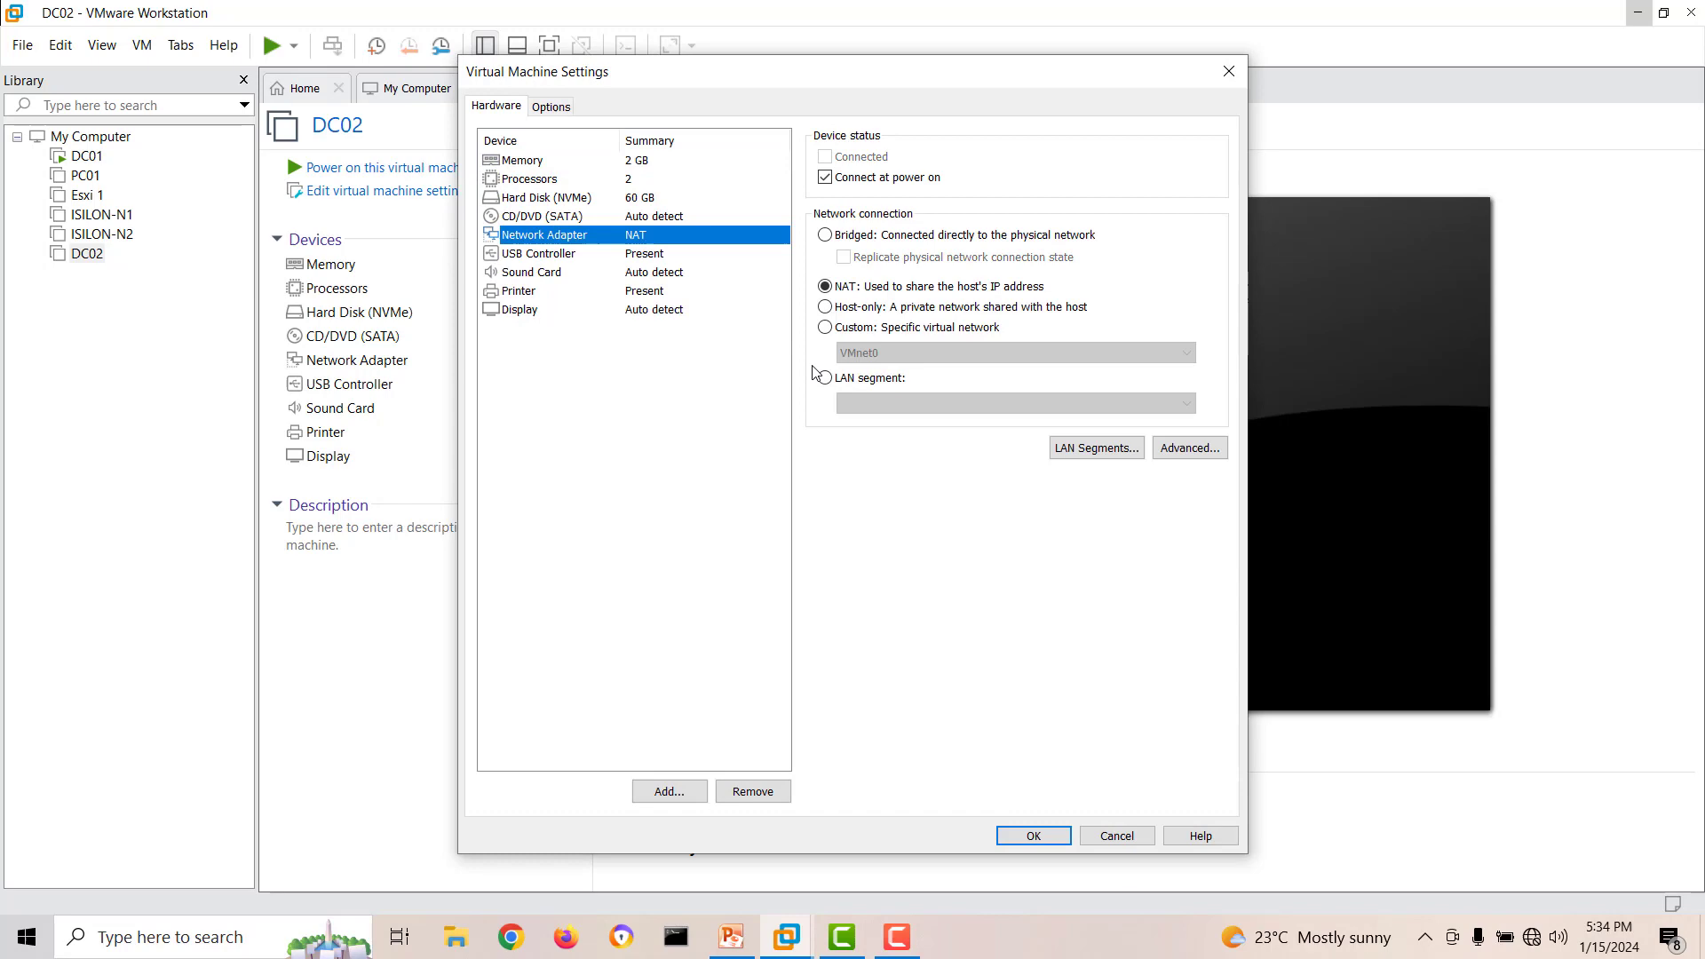
{"action": "left_click", "coordinate": [839, 327]}
{"action": "left_click", "coordinate": [1034, 835]}
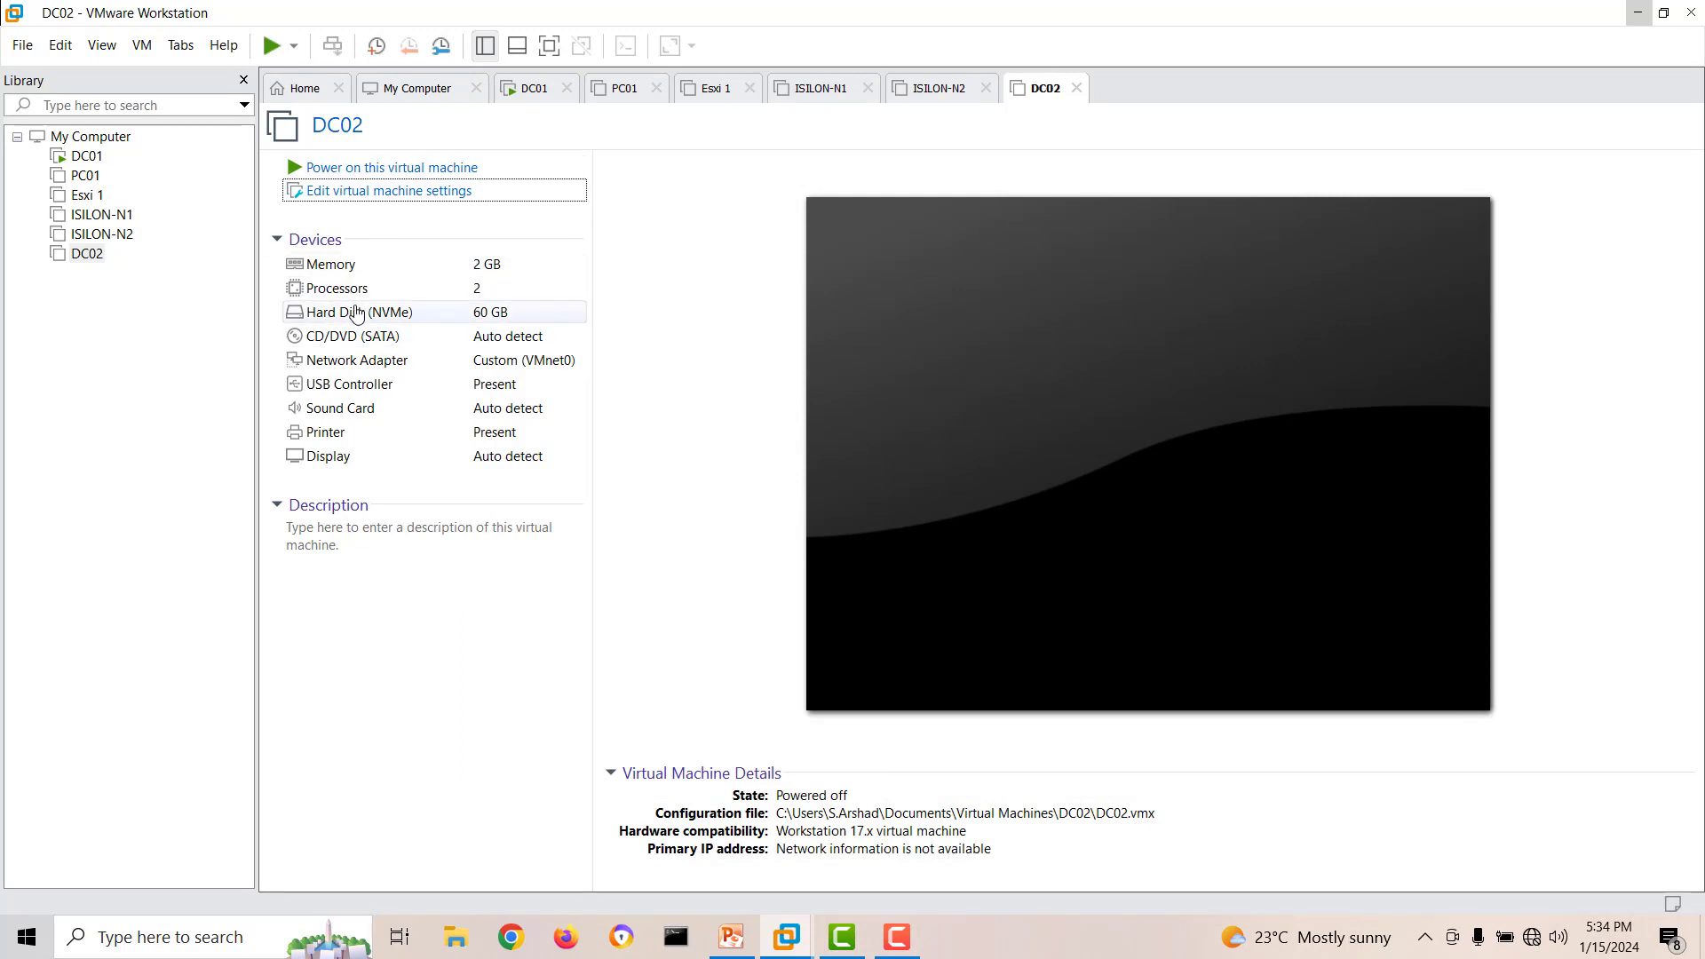
Attach the ISO image SERVER_EVAL_x64FRE_en-us from D:\Softwares\Operating Systems\Windows Server 2022 to DC02's CD/DVD drive.
{"action": "double_click", "coordinate": [358, 338]}
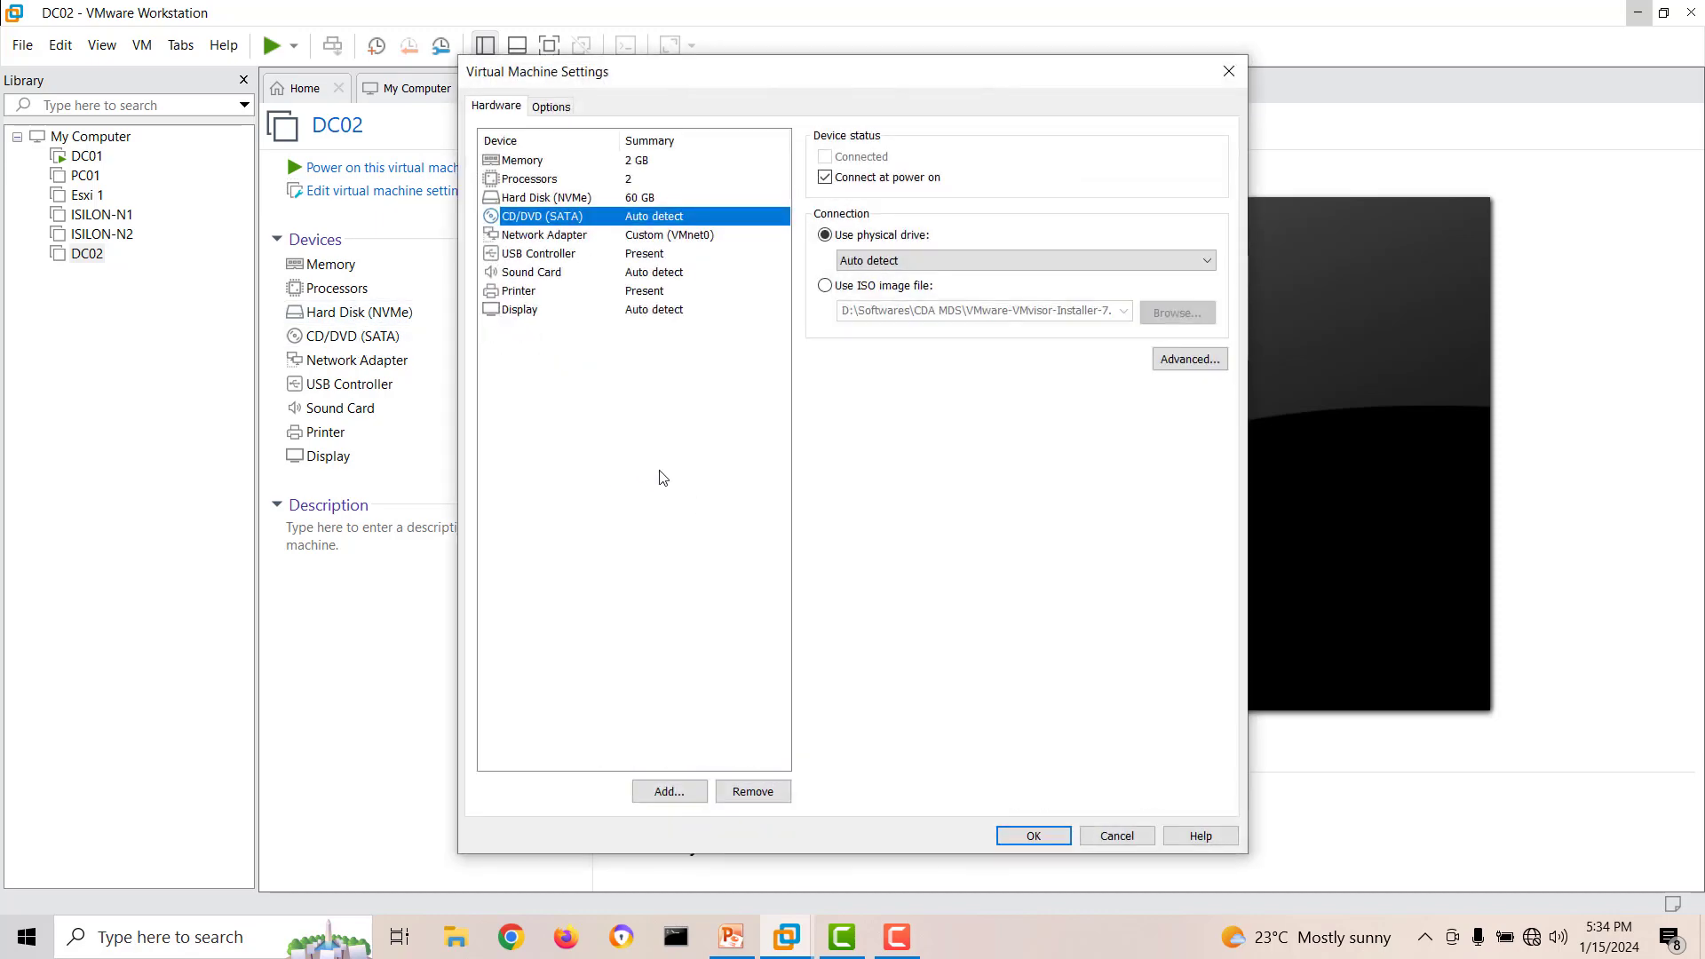
{"action": "left_click", "coordinate": [863, 293]}
{"action": "left_click", "coordinate": [1178, 313]}
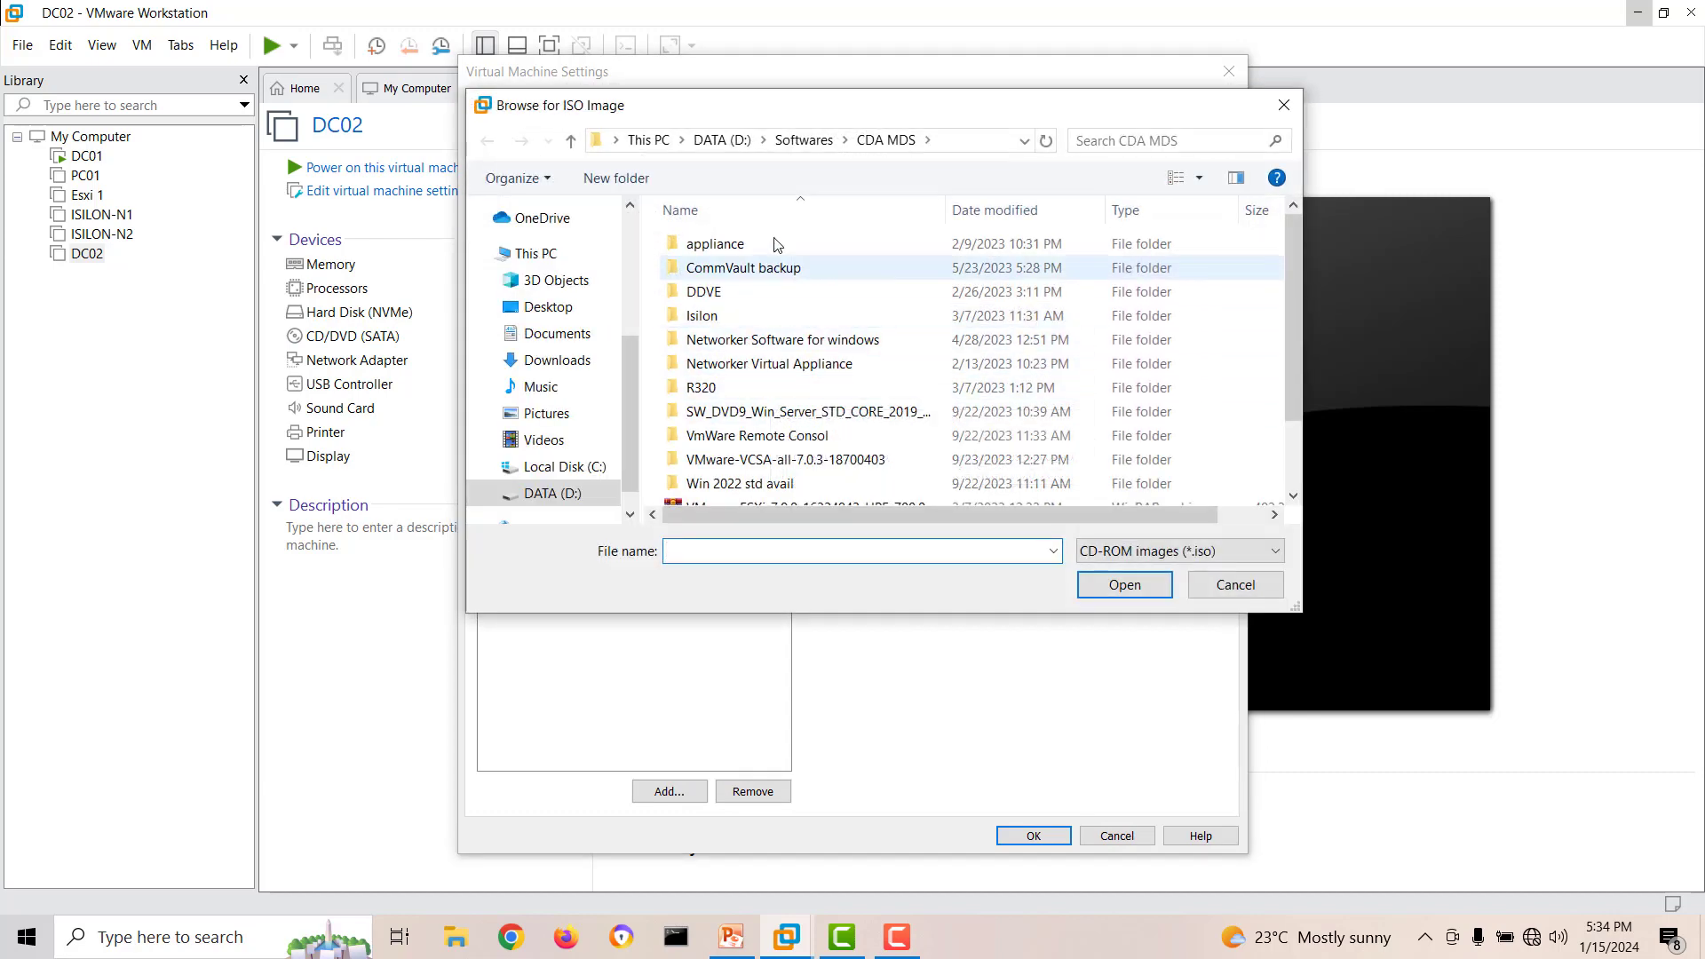
{"action": "left_click", "coordinate": [804, 141]}
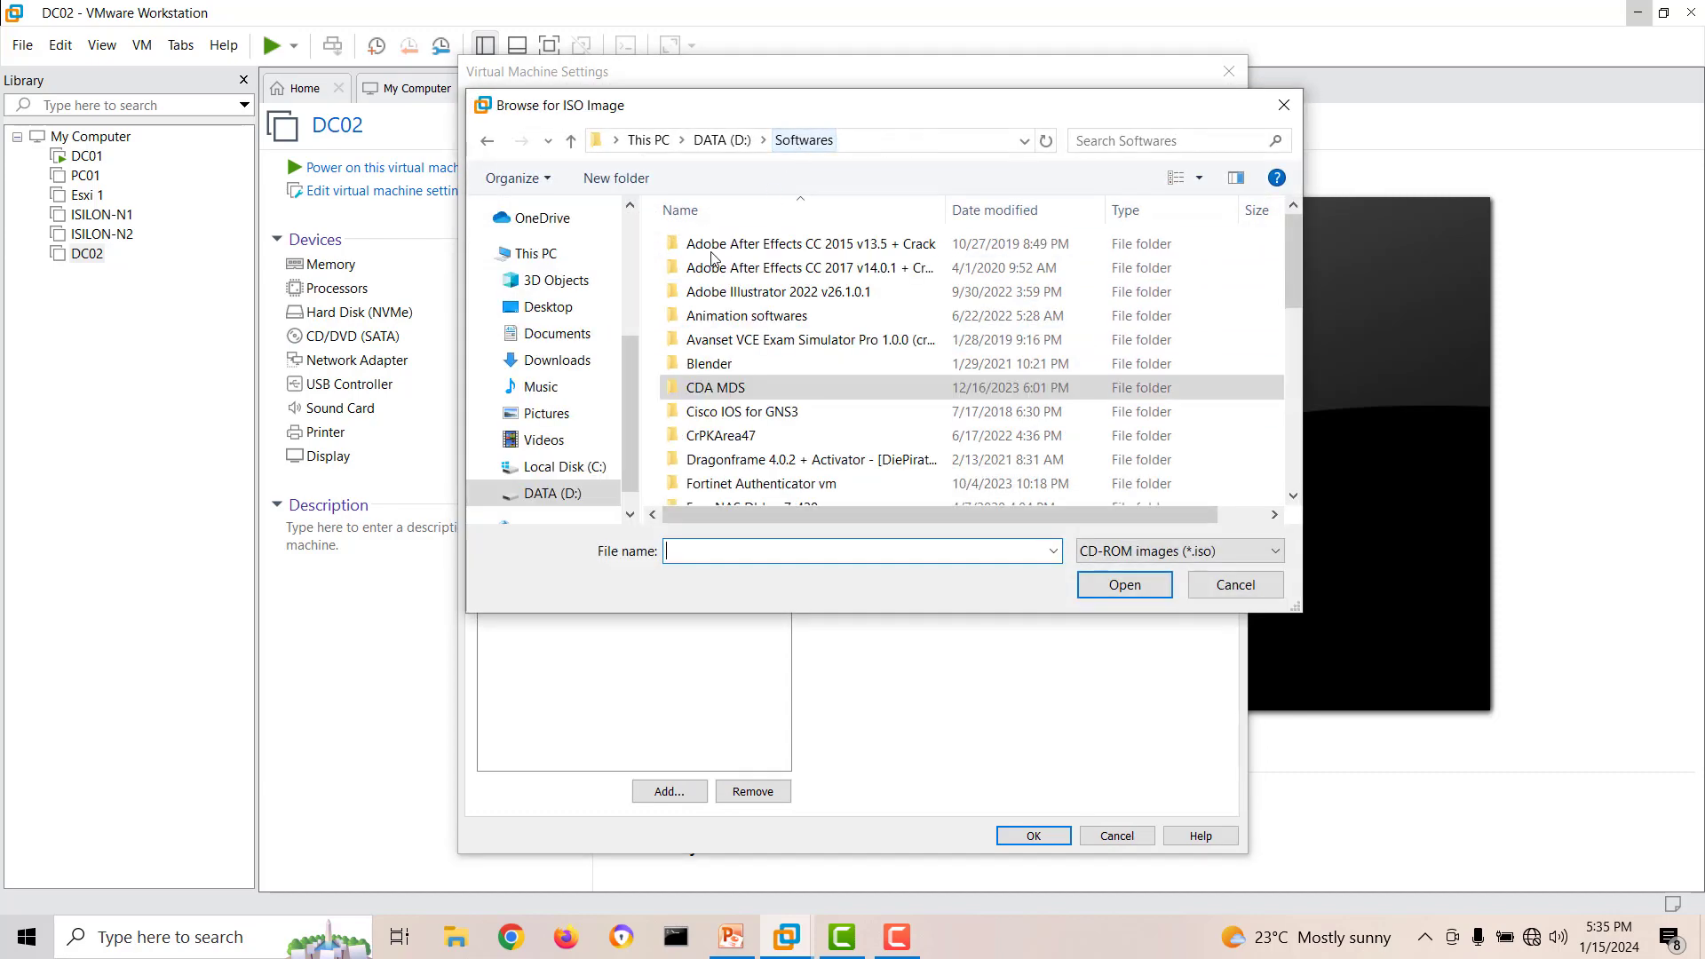
{"action": "left_click", "coordinate": [716, 407]}
{"action": "key", "text": "o"}
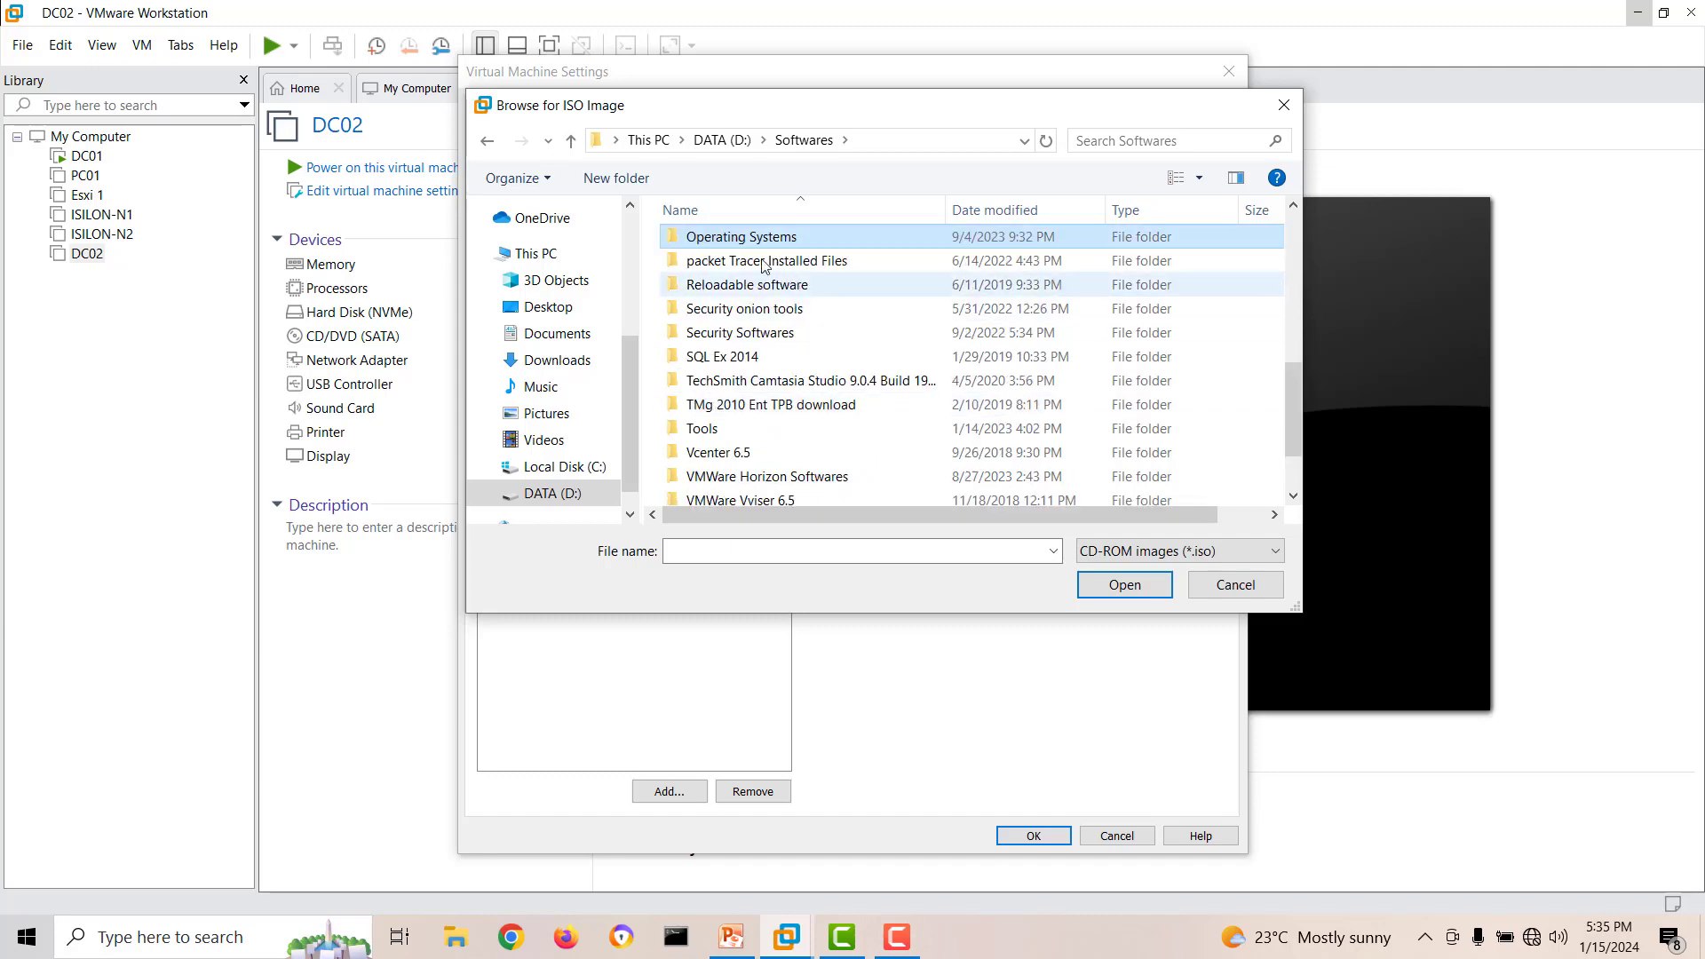
{"action": "double_click", "coordinate": [746, 237]}
{"action": "scroll", "coordinate": [743, 481], "scroll_direction": "down", "scroll_amount": 1}
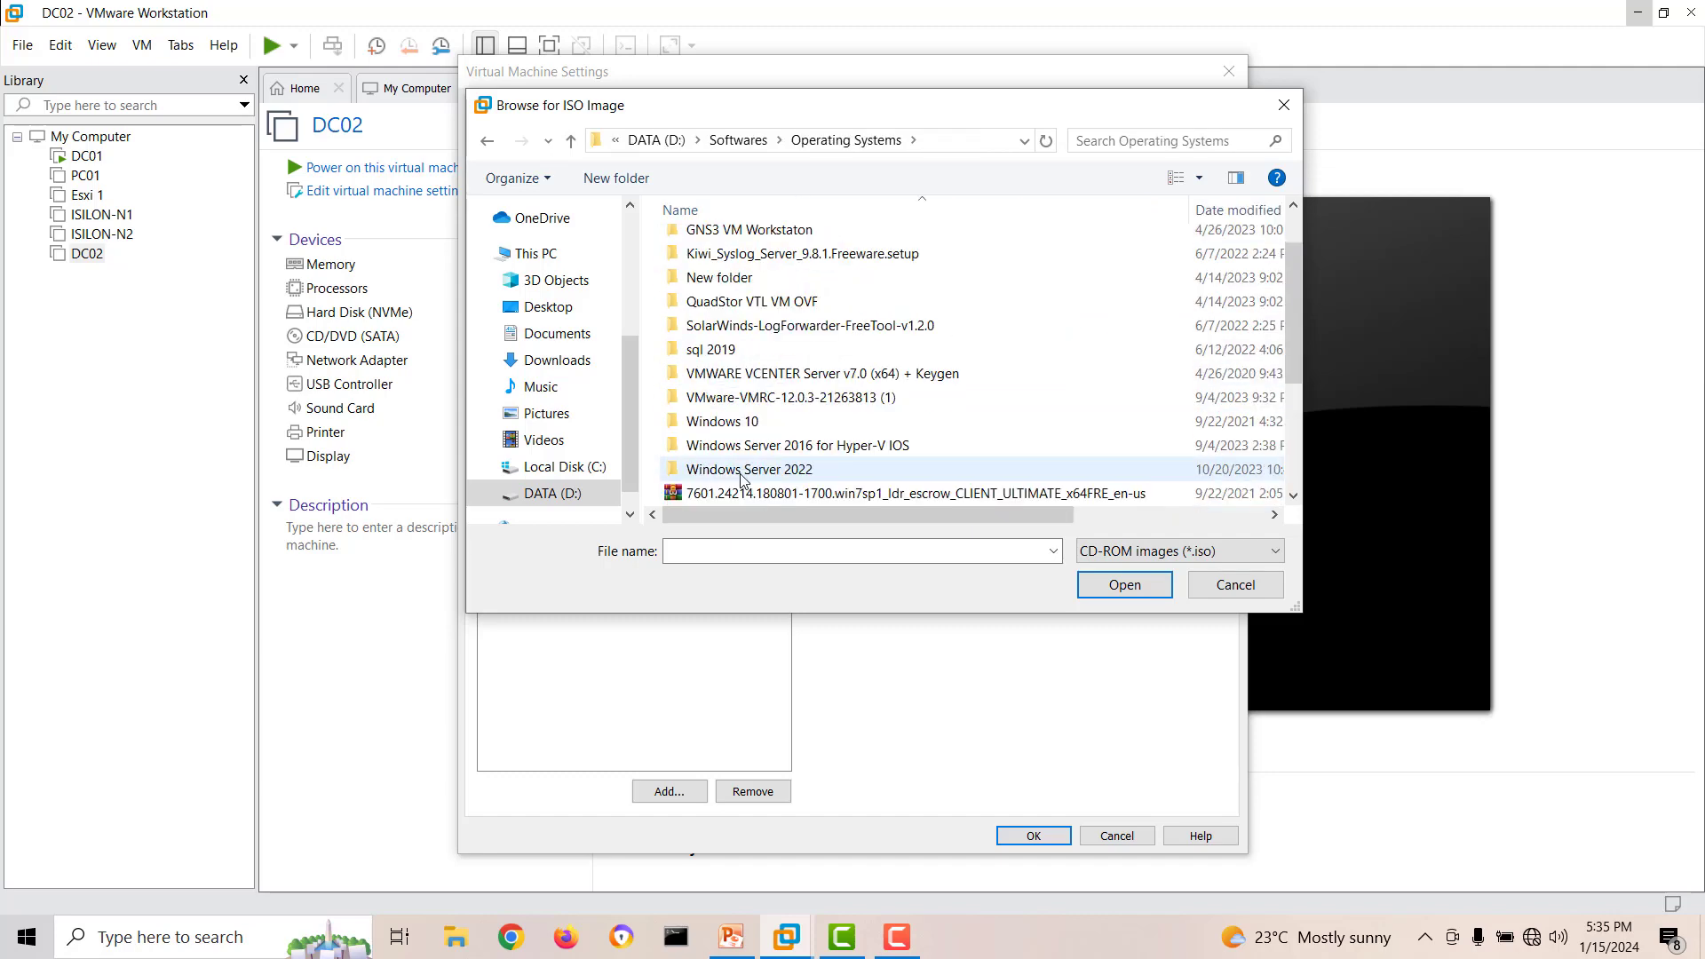
{"action": "double_click", "coordinate": [746, 469]}
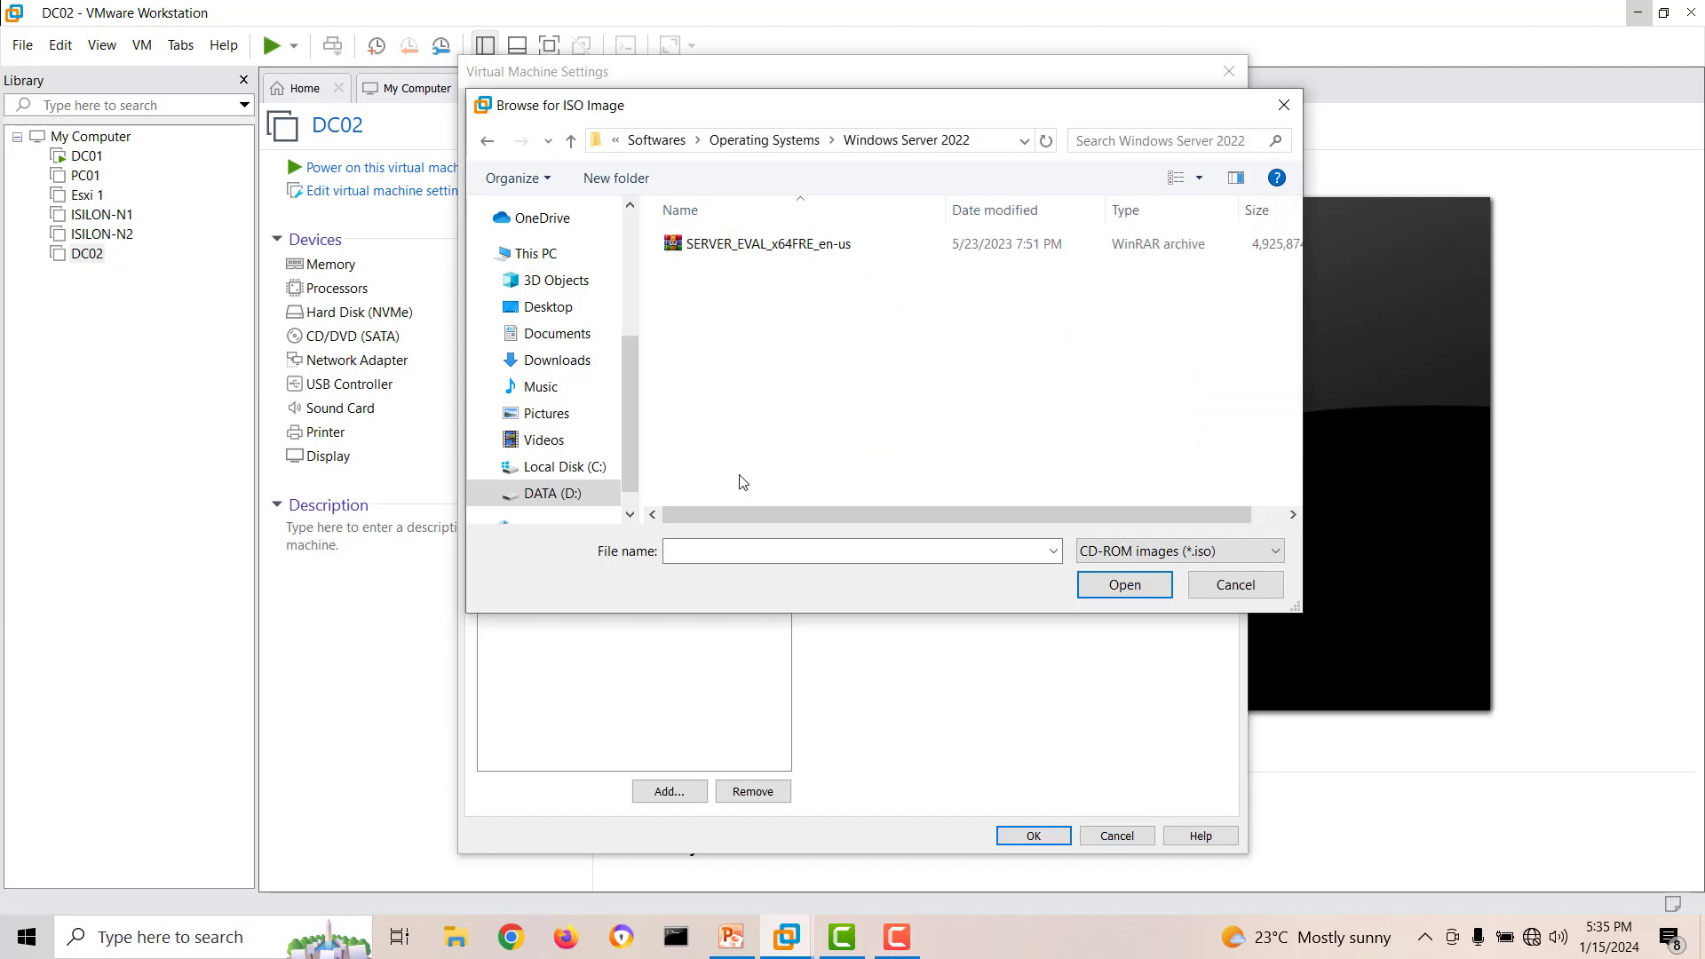
{"action": "left_click", "coordinate": [793, 249]}
{"action": "left_click", "coordinate": [1124, 585]}
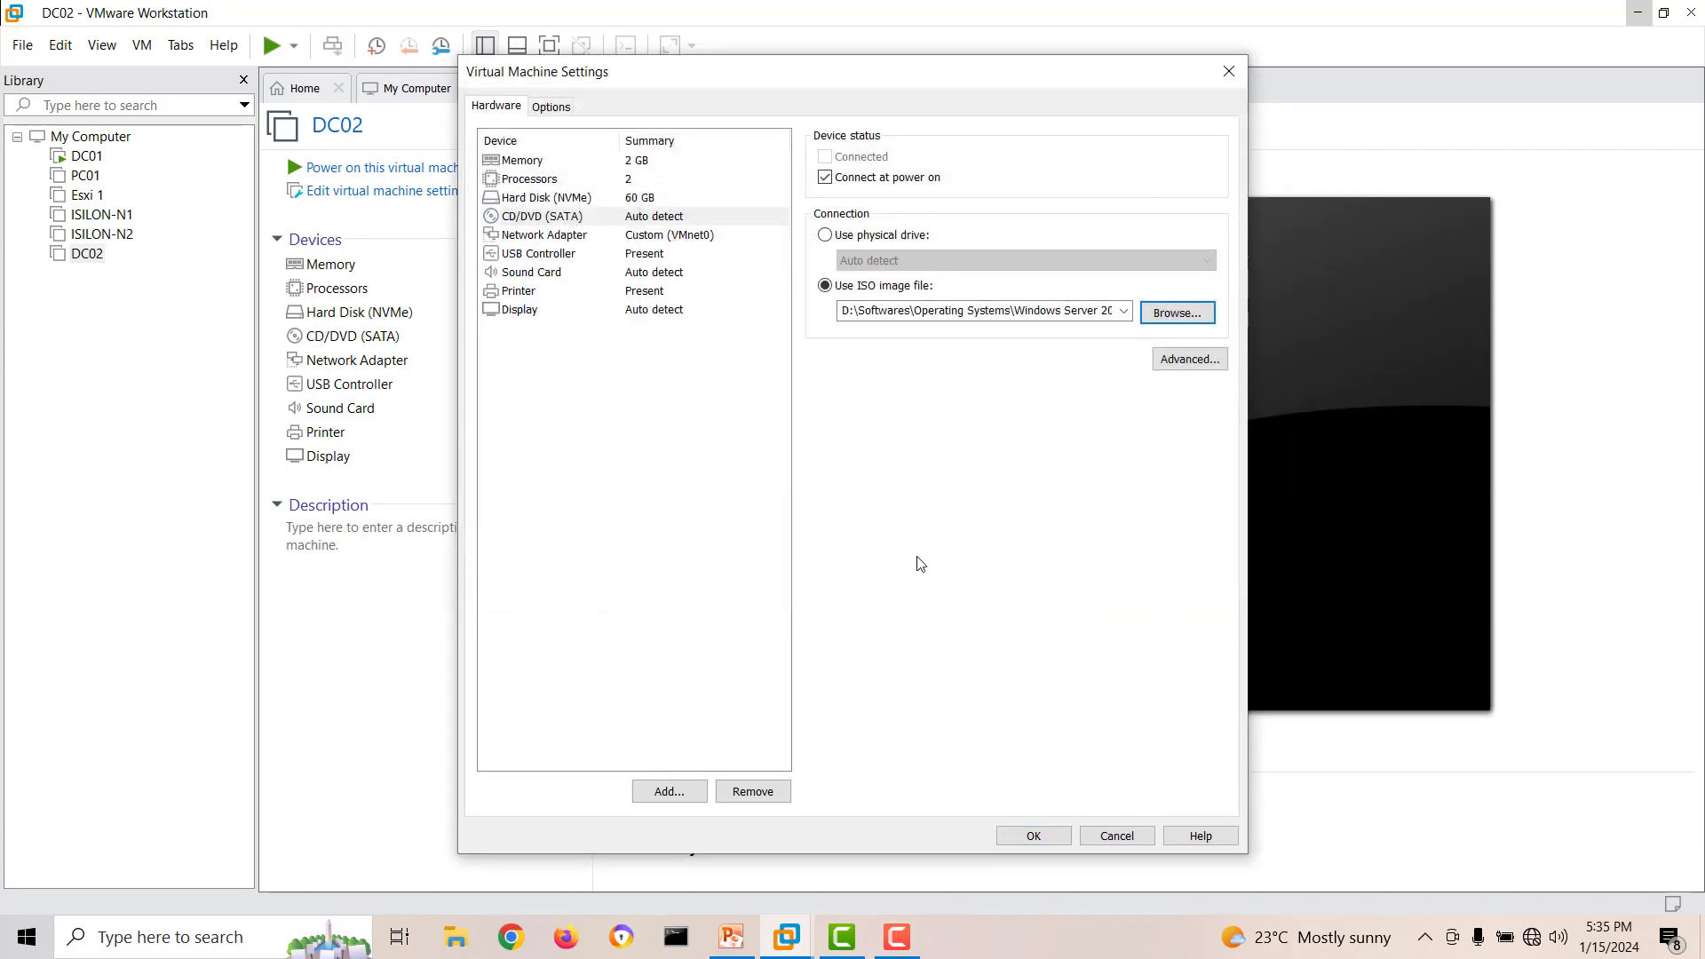
{"action": "left_click", "coordinate": [1033, 835]}
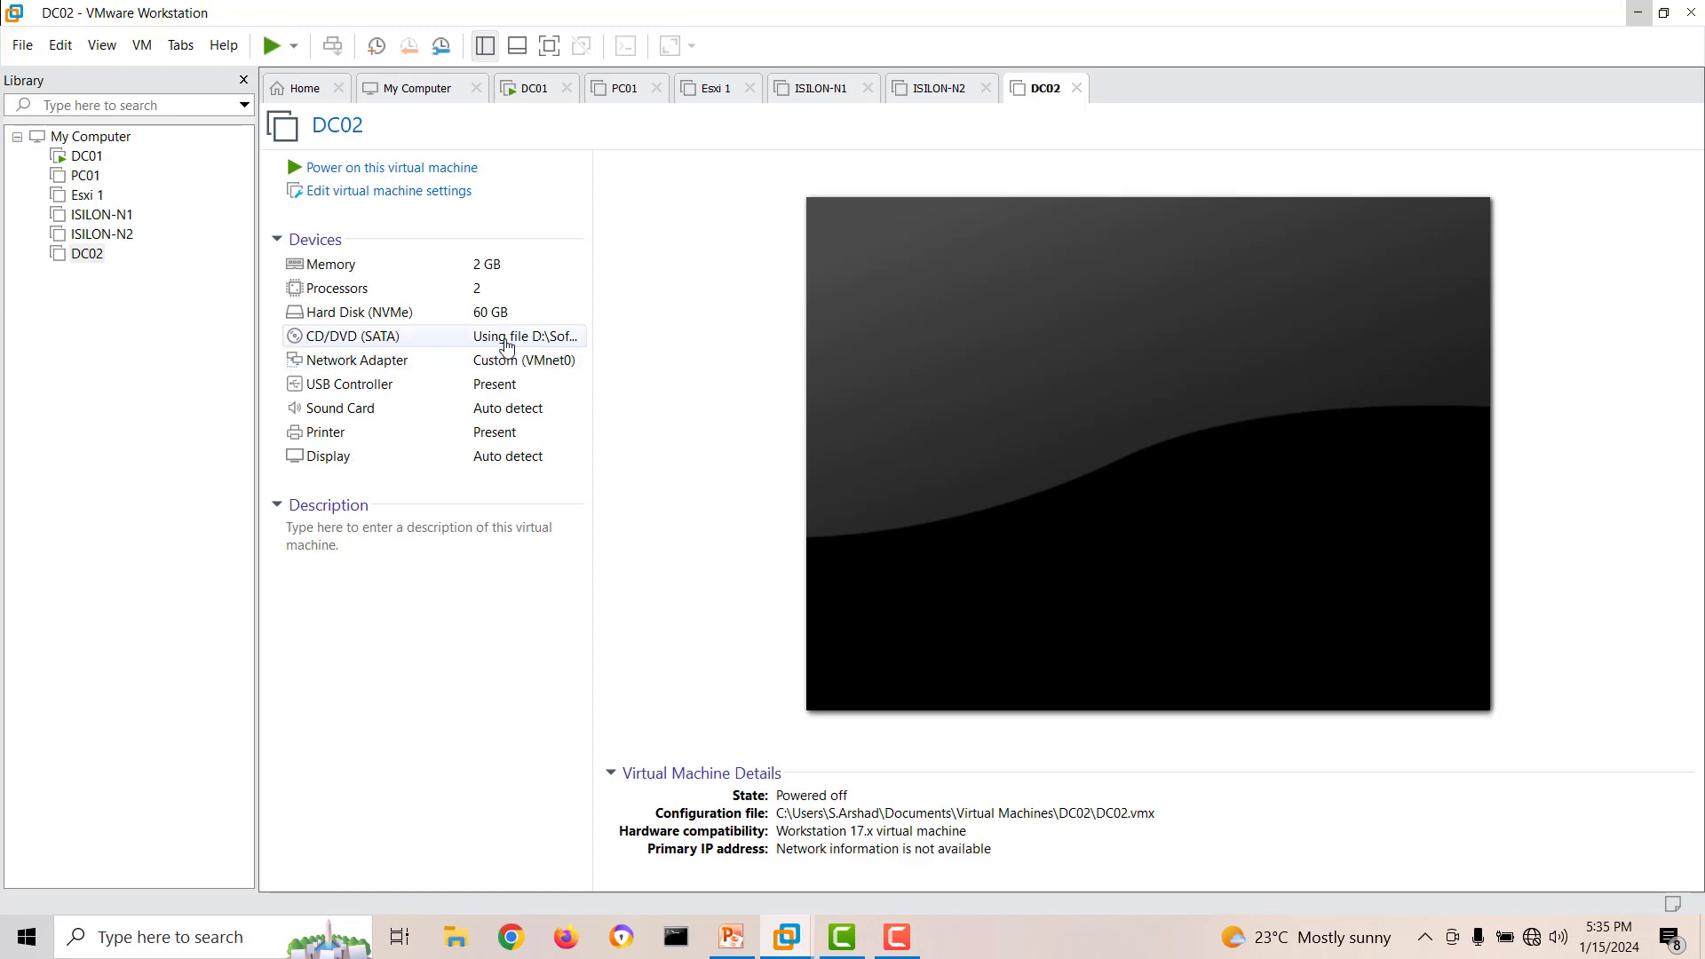
Power on DC02, boot it from the installation disc, and hide the installation hint bar.
{"action": "left_click", "coordinate": [372, 169]}
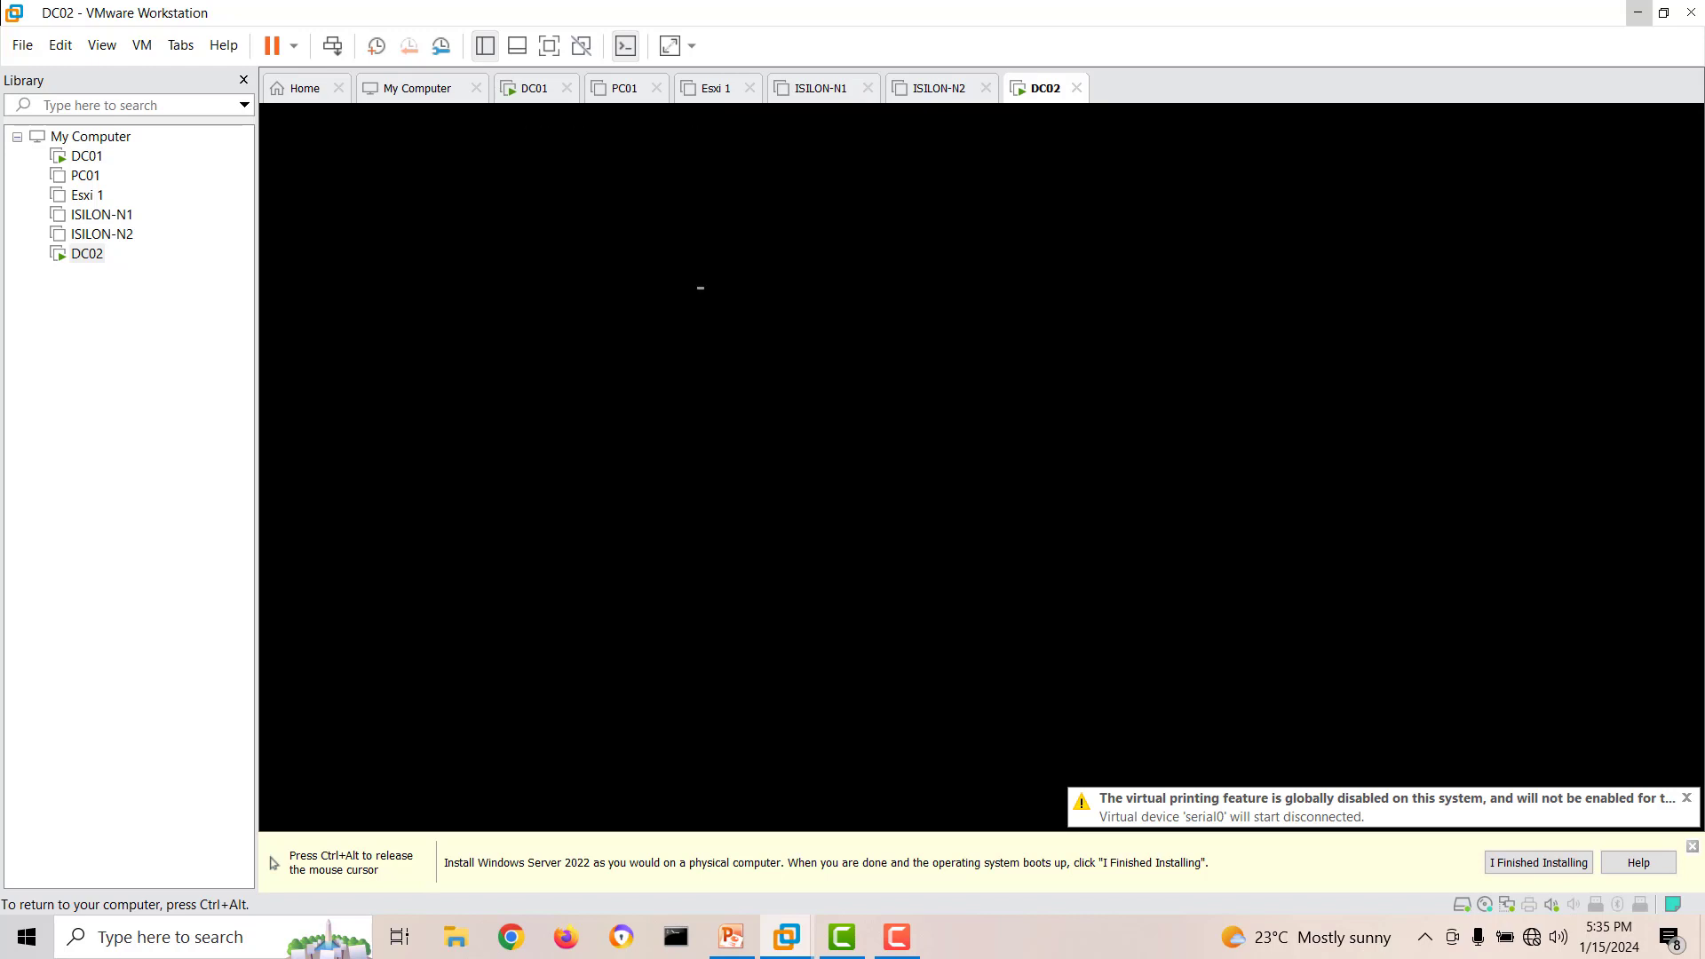
{"action": "key", "text": "Return"}
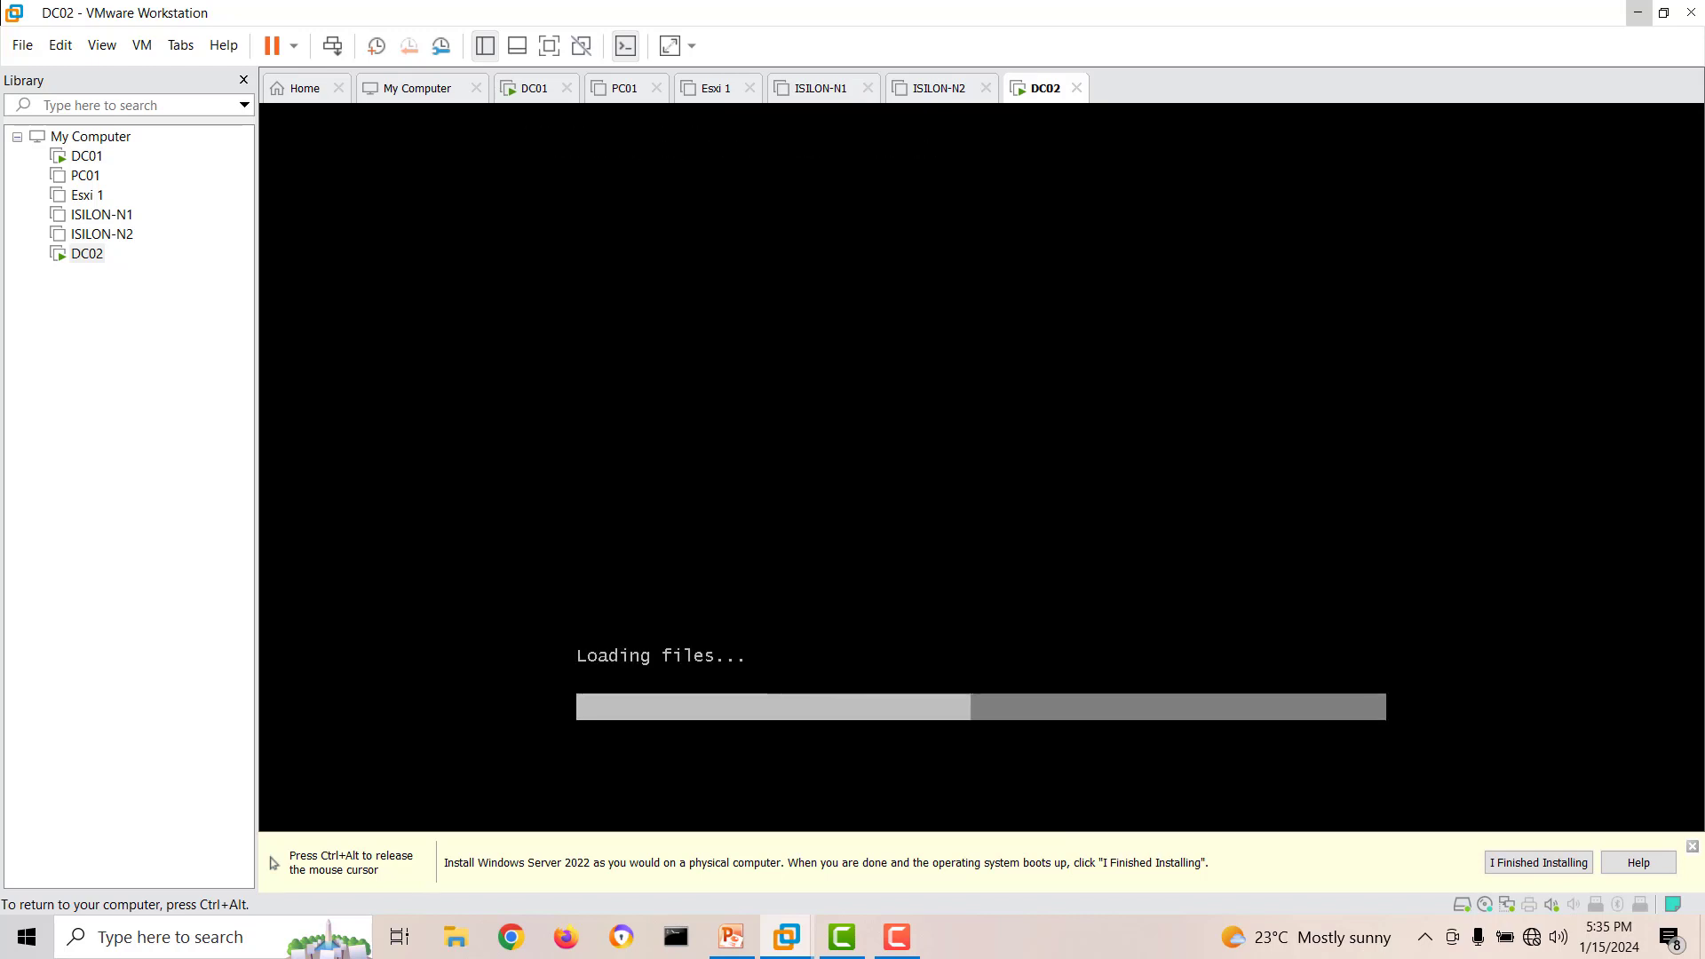
{"action": "key", "text": "ctrl+alt"}
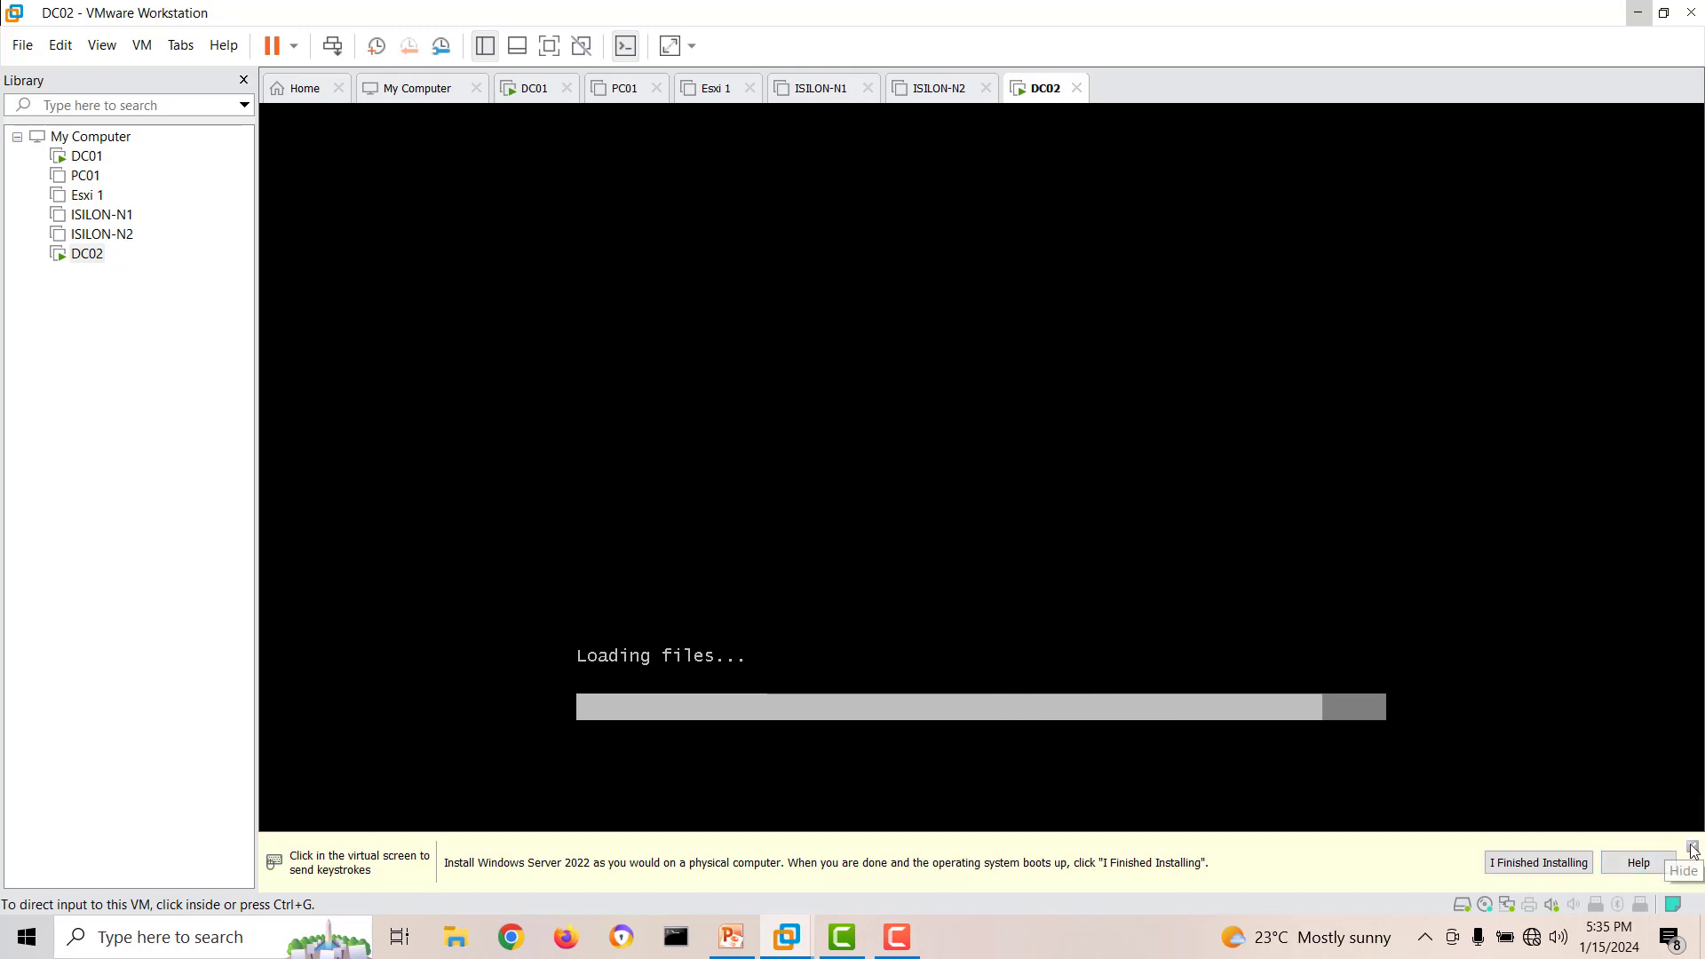
{"action": "left_click", "coordinate": [1691, 847]}
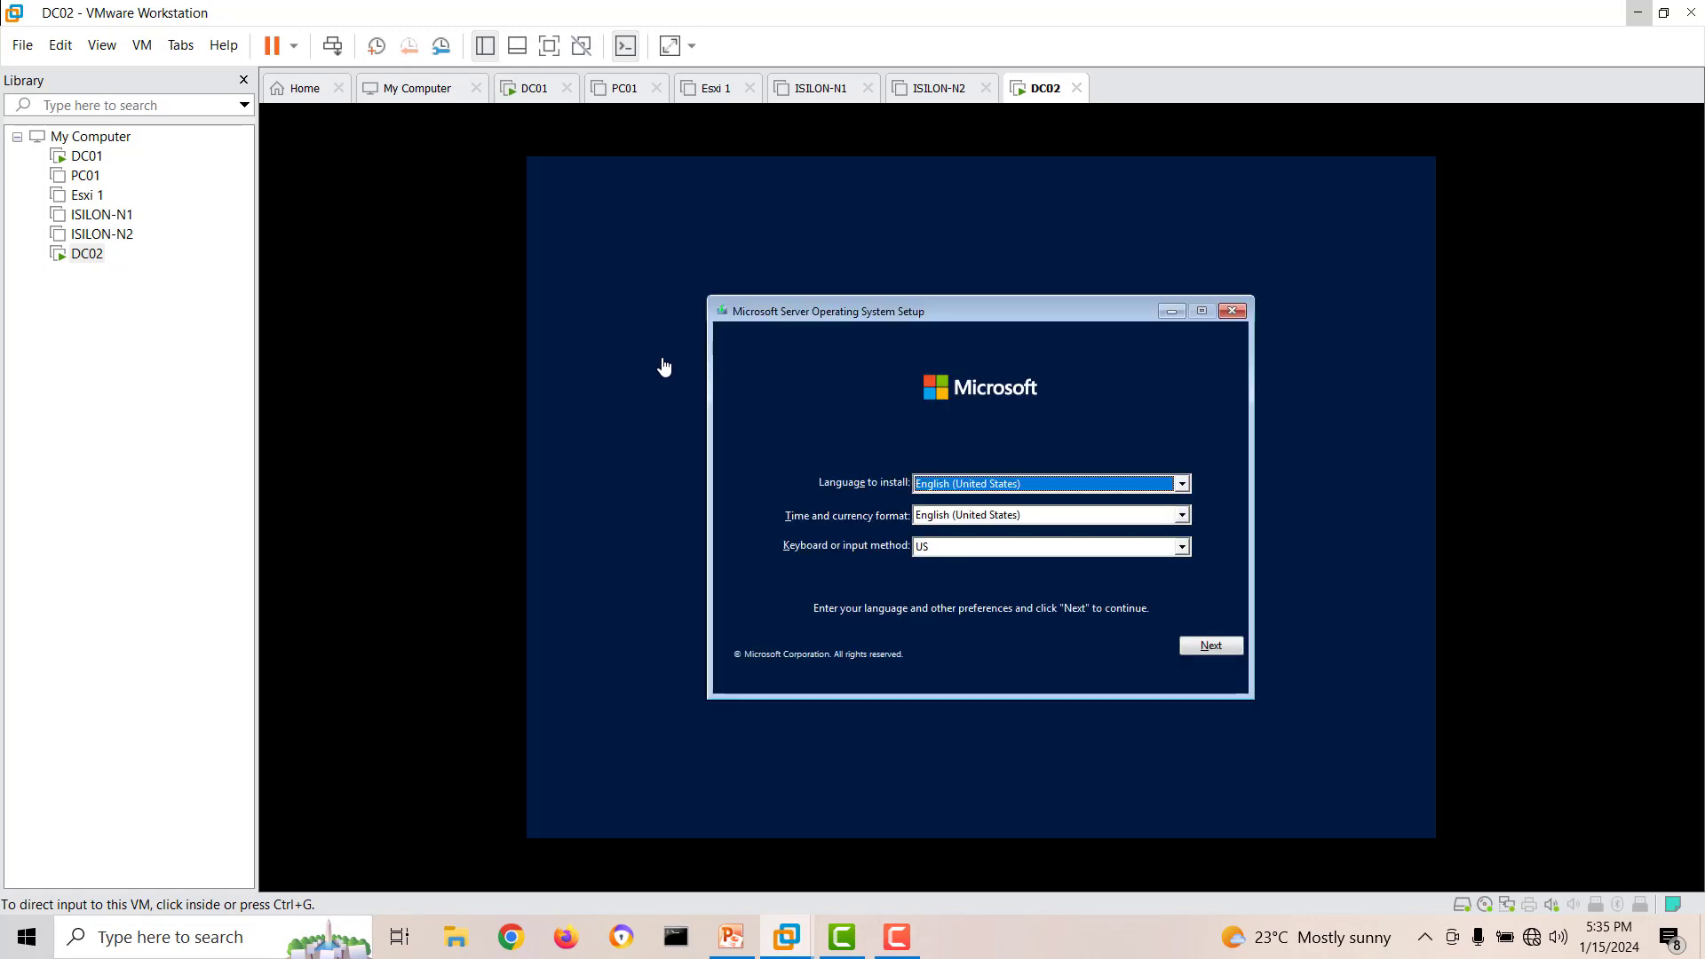
Start the server setup with English (United States), select Windows Server 2022 Standard Evaluation (Desktop Experience), and accept the license terms.
{"action": "left_click", "coordinate": [1204, 648]}
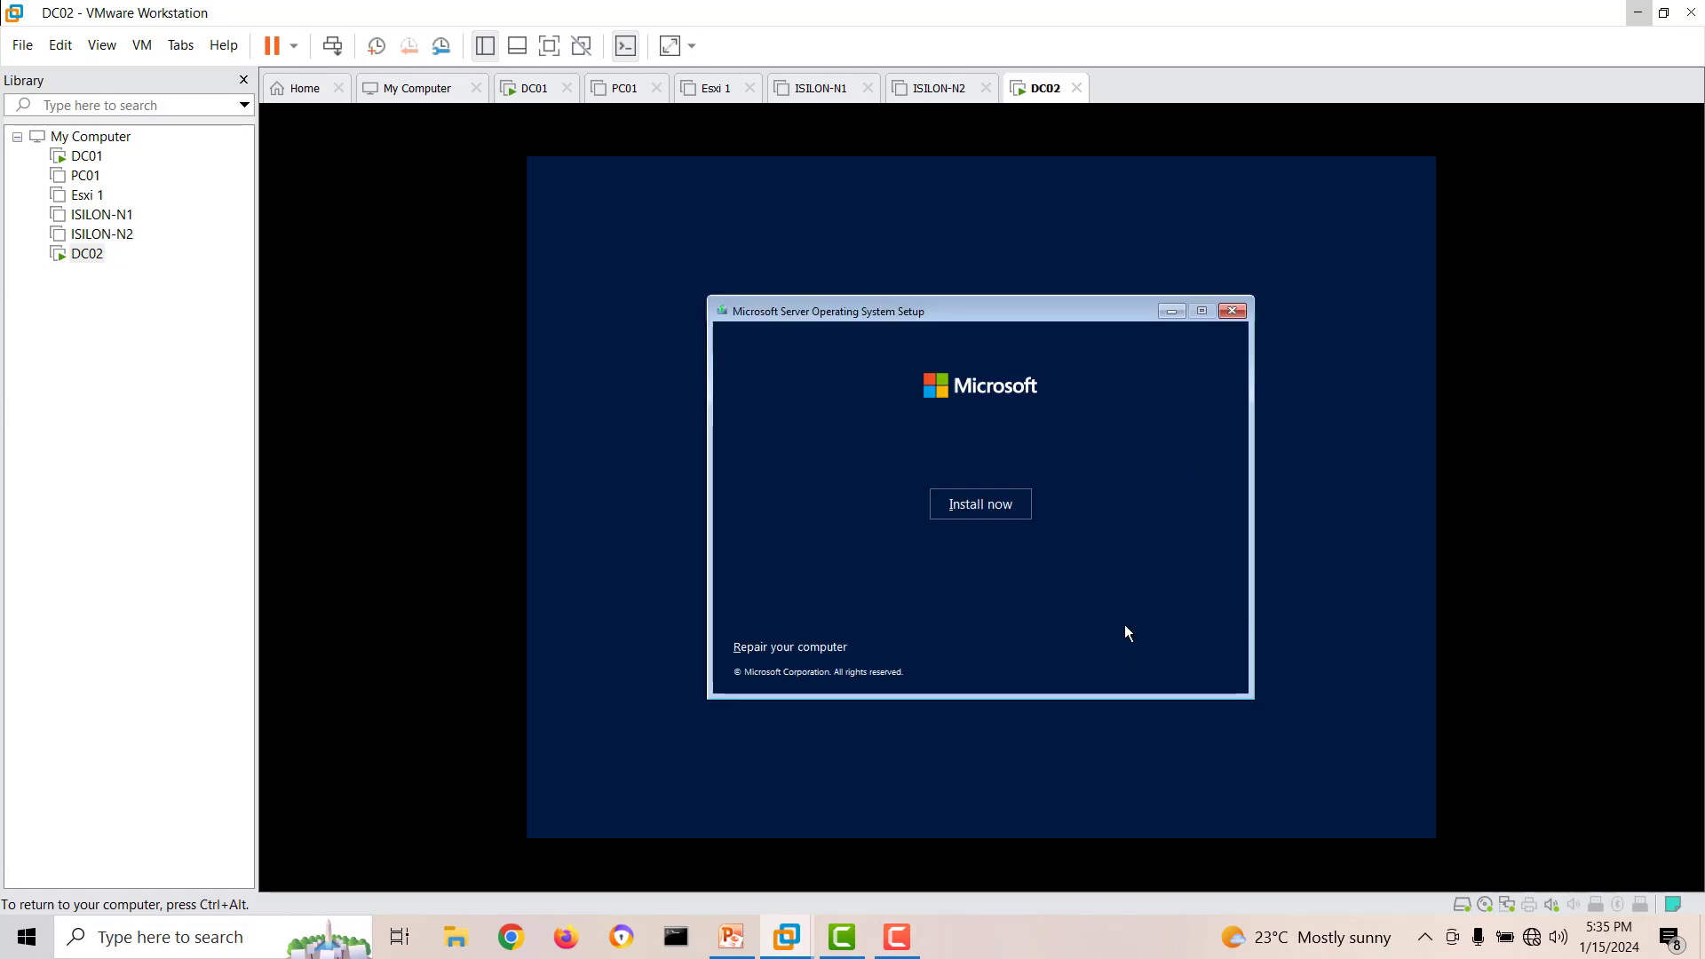
{"action": "left_click", "coordinate": [982, 506]}
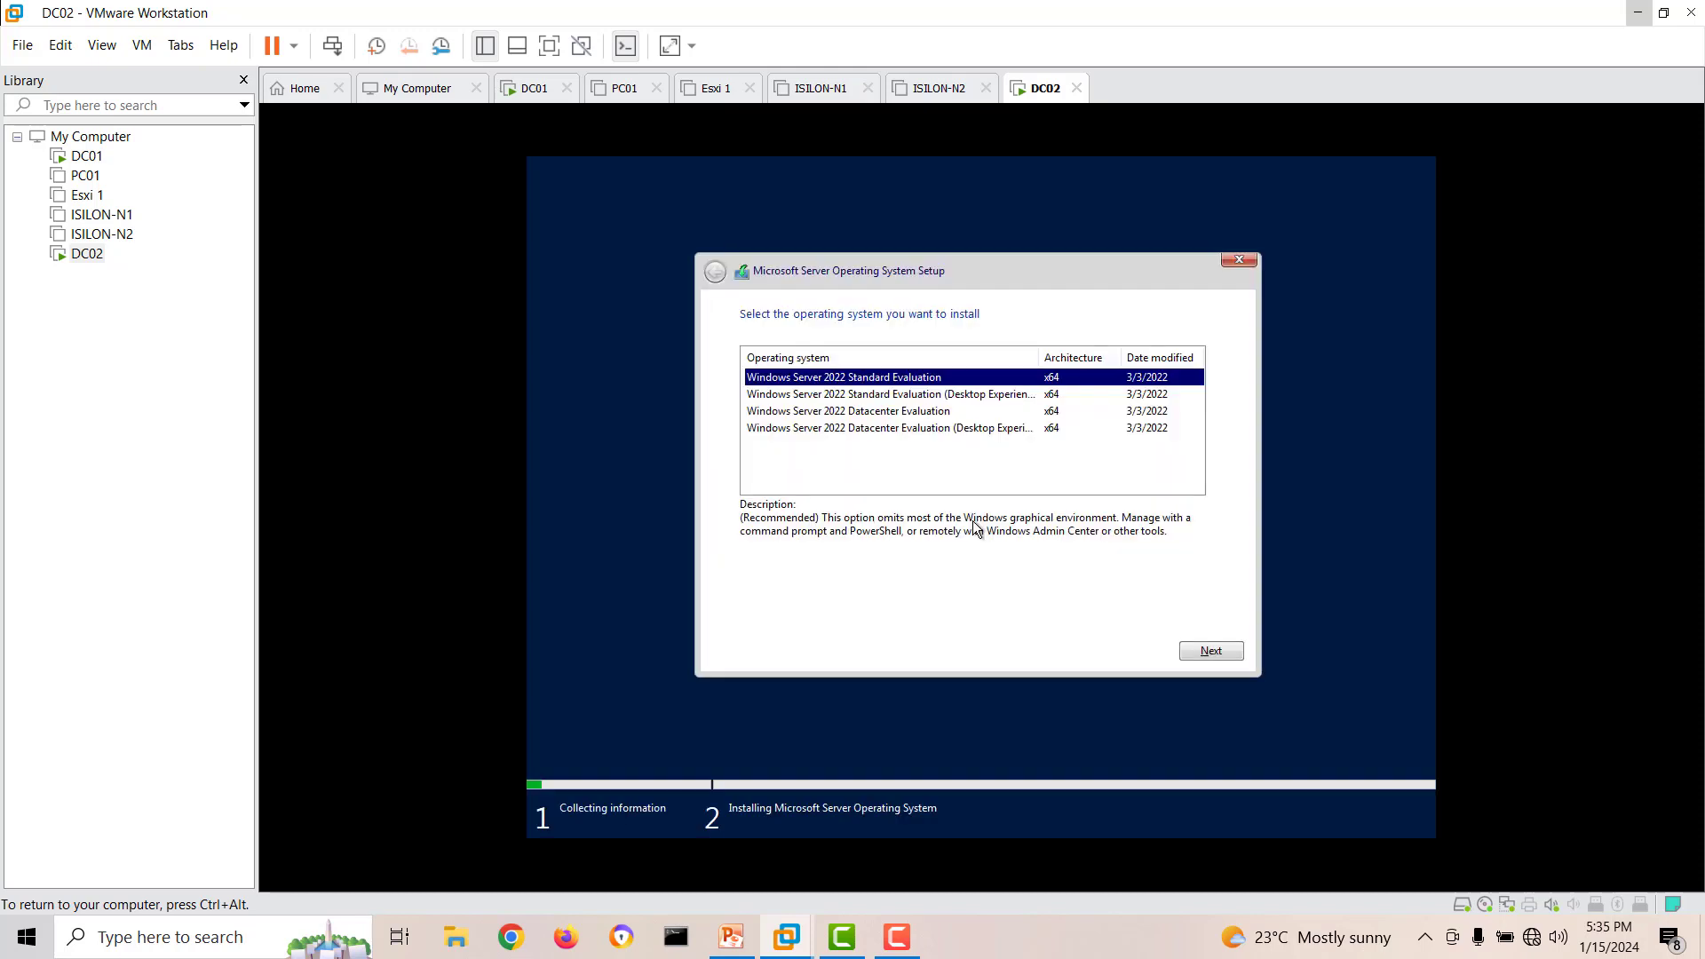
{"action": "left_click", "coordinate": [977, 396]}
{"action": "left_click", "coordinate": [1210, 653]}
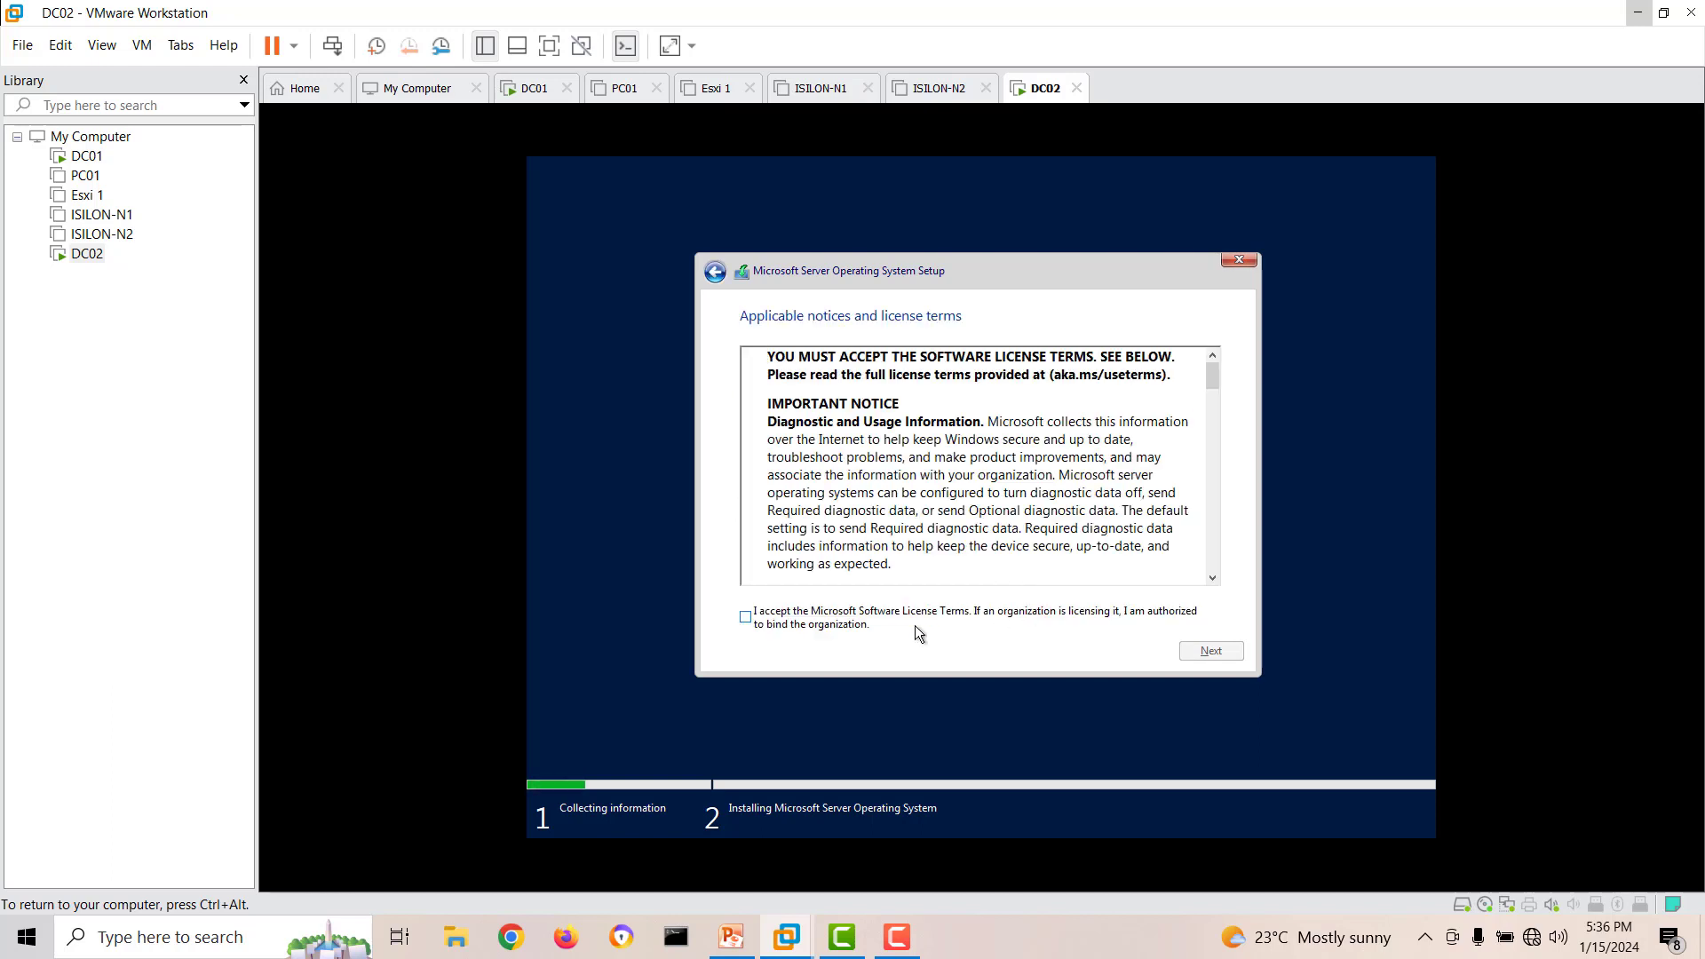
{"action": "left_click", "coordinate": [850, 621]}
{"action": "left_click", "coordinate": [1192, 652]}
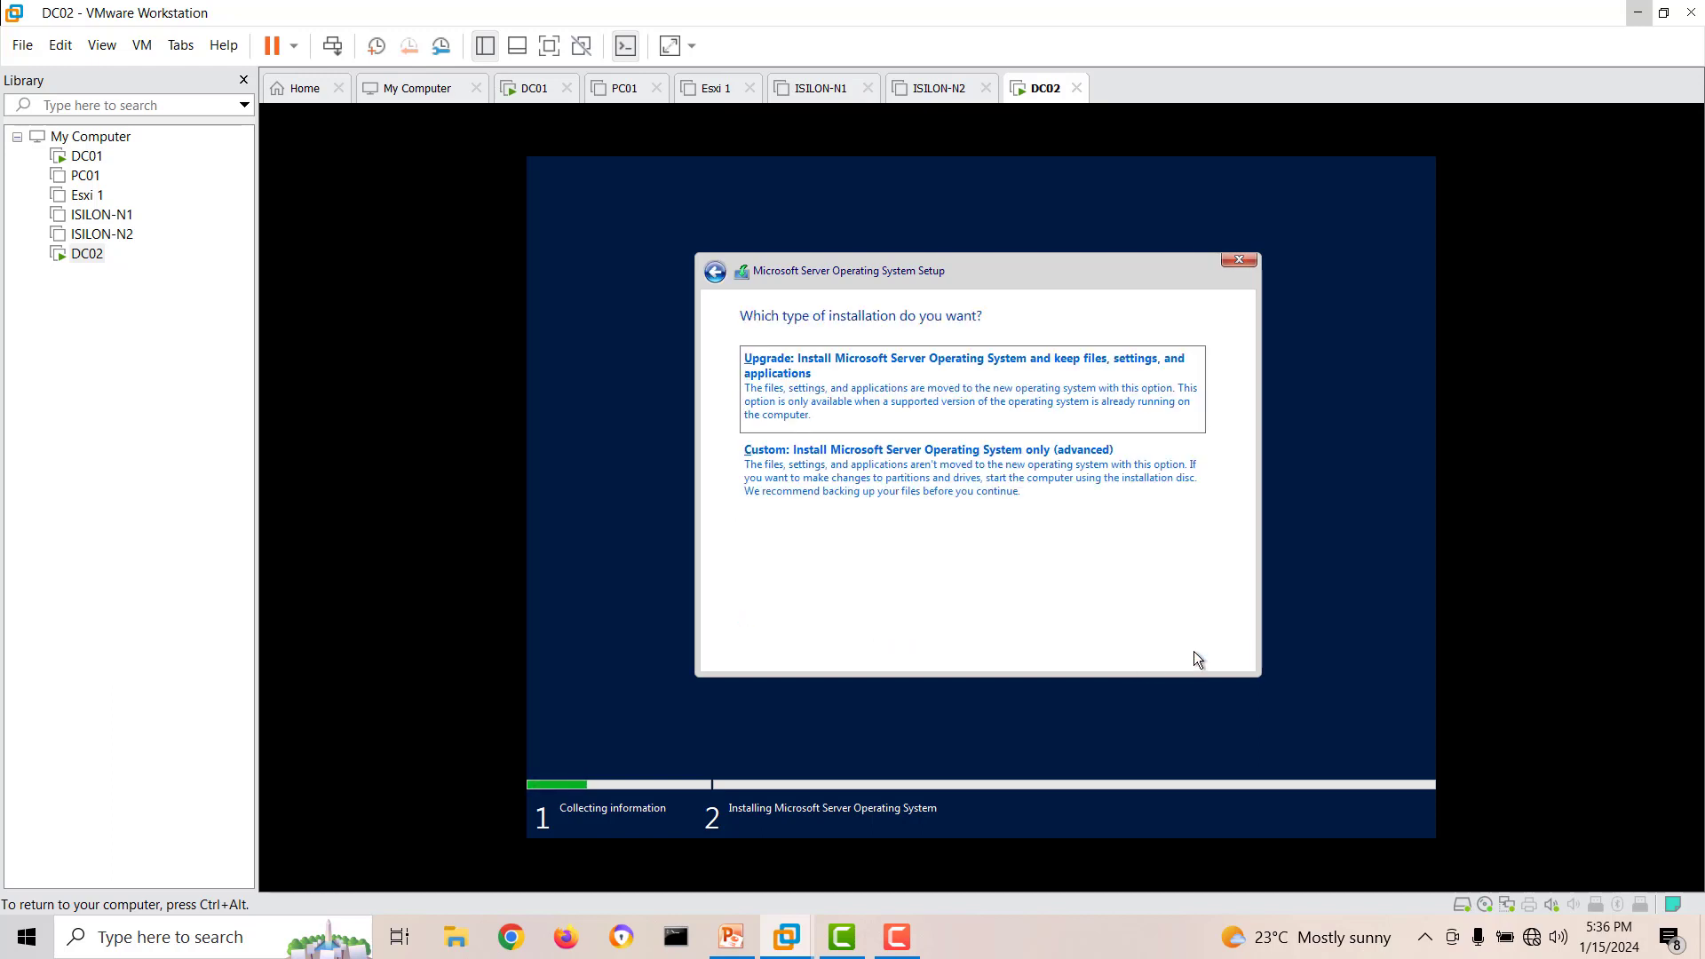
Choose the custom installation, create a 61440 MB partition on Drive 0, and start installing on the primary partition.
{"action": "left_click", "coordinate": [1073, 536]}
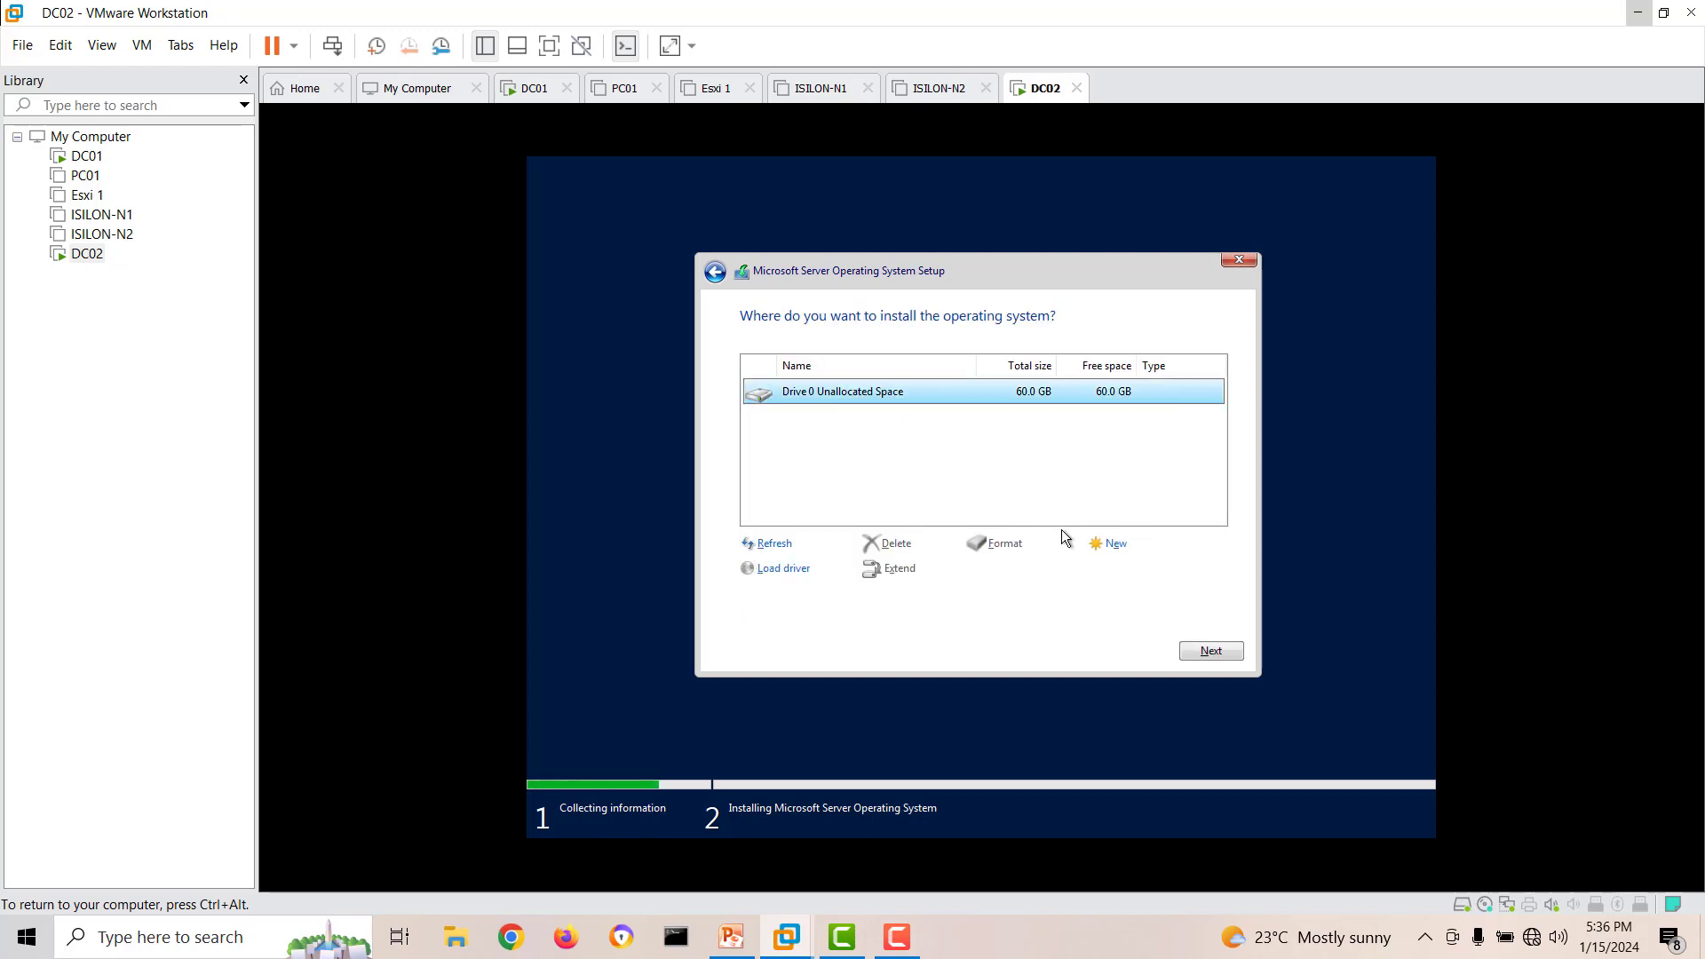
{"action": "left_click", "coordinate": [1110, 545]}
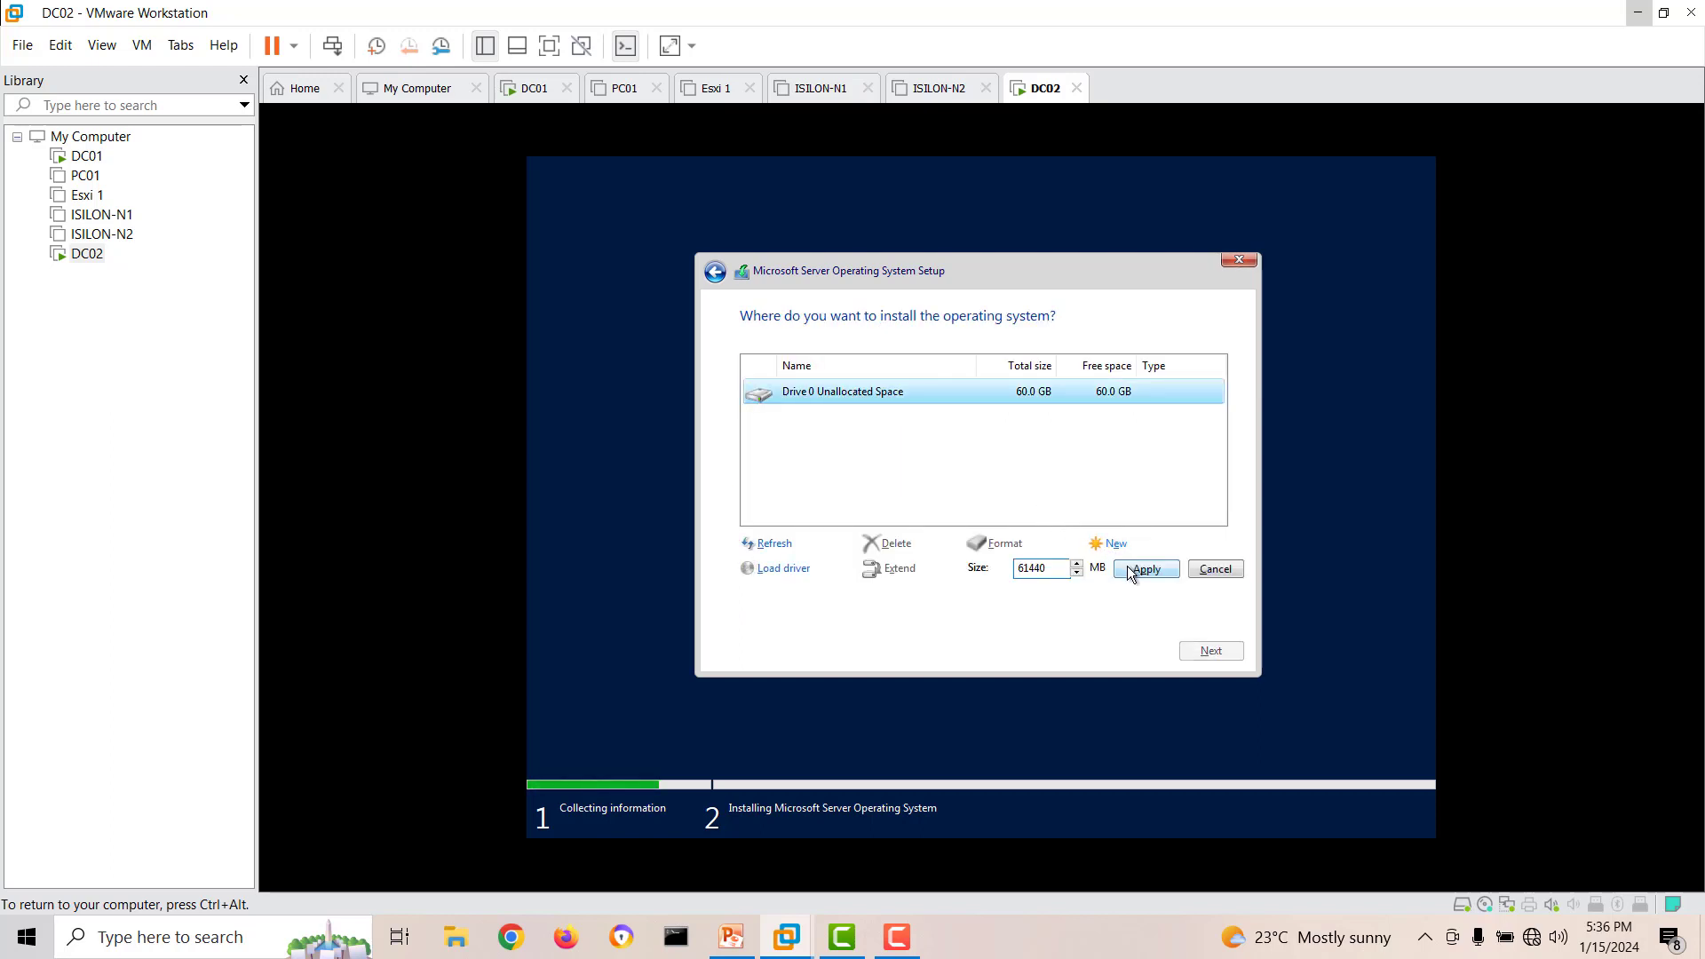
{"action": "left_click", "coordinate": [1132, 571]}
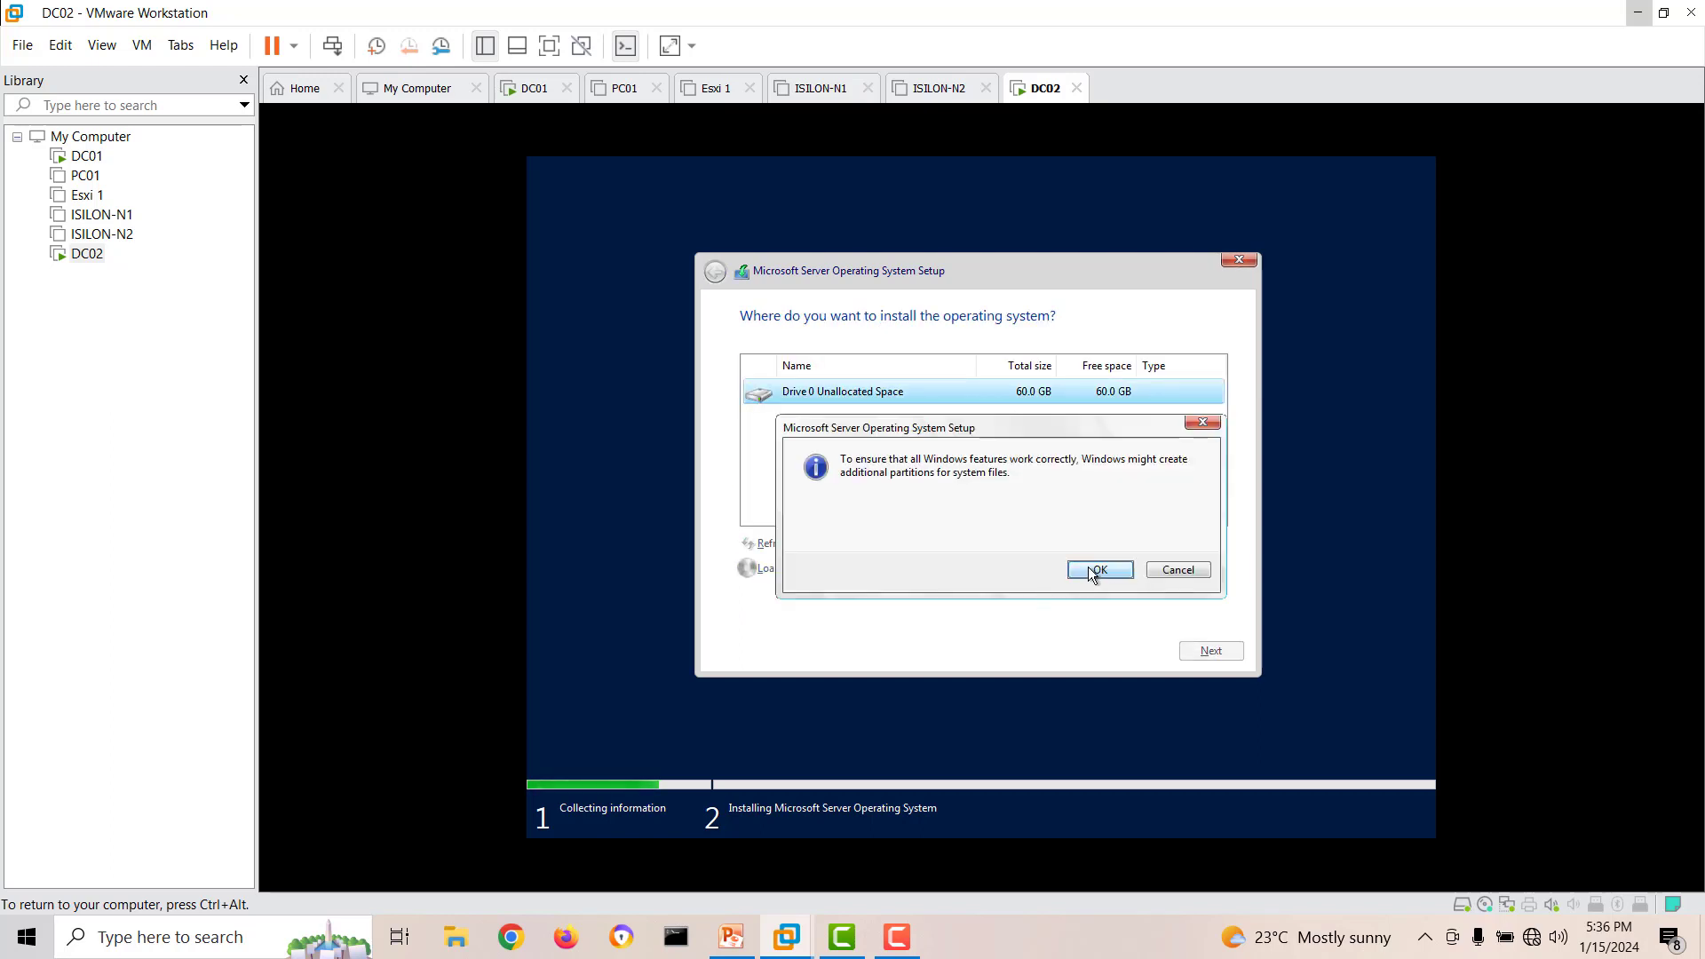
{"action": "left_click", "coordinate": [1088, 568]}
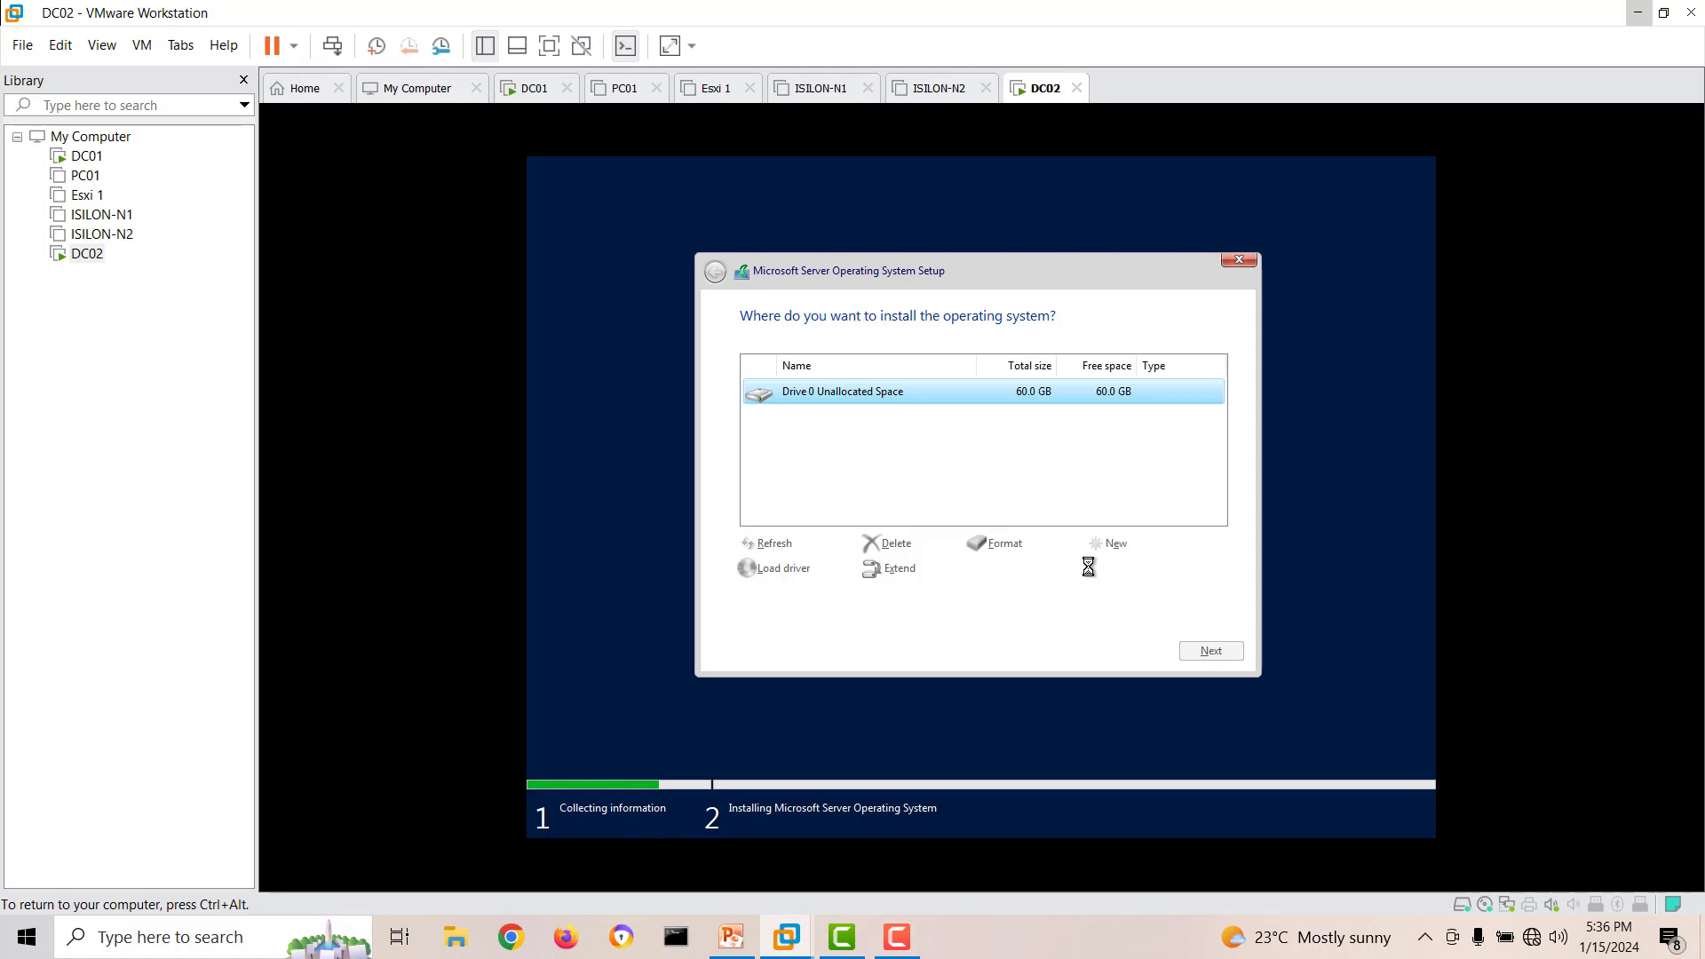
{"action": "left_click", "coordinate": [1198, 651]}
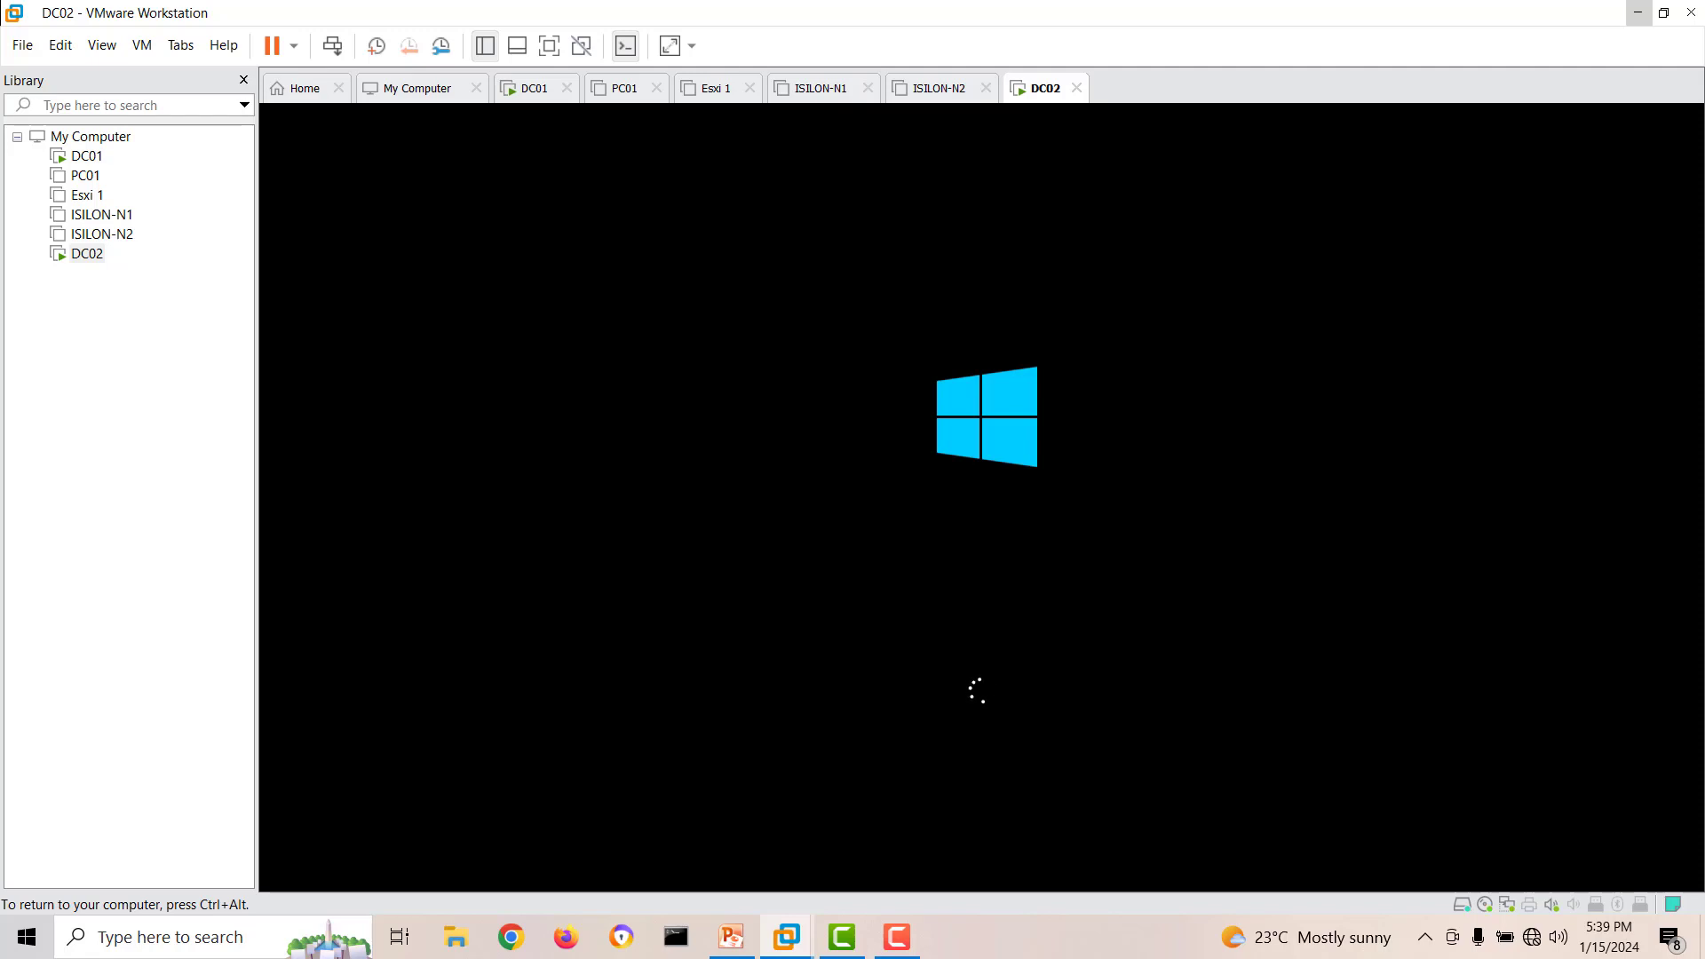
{"action": "key", "text": "ctrl+alt"}
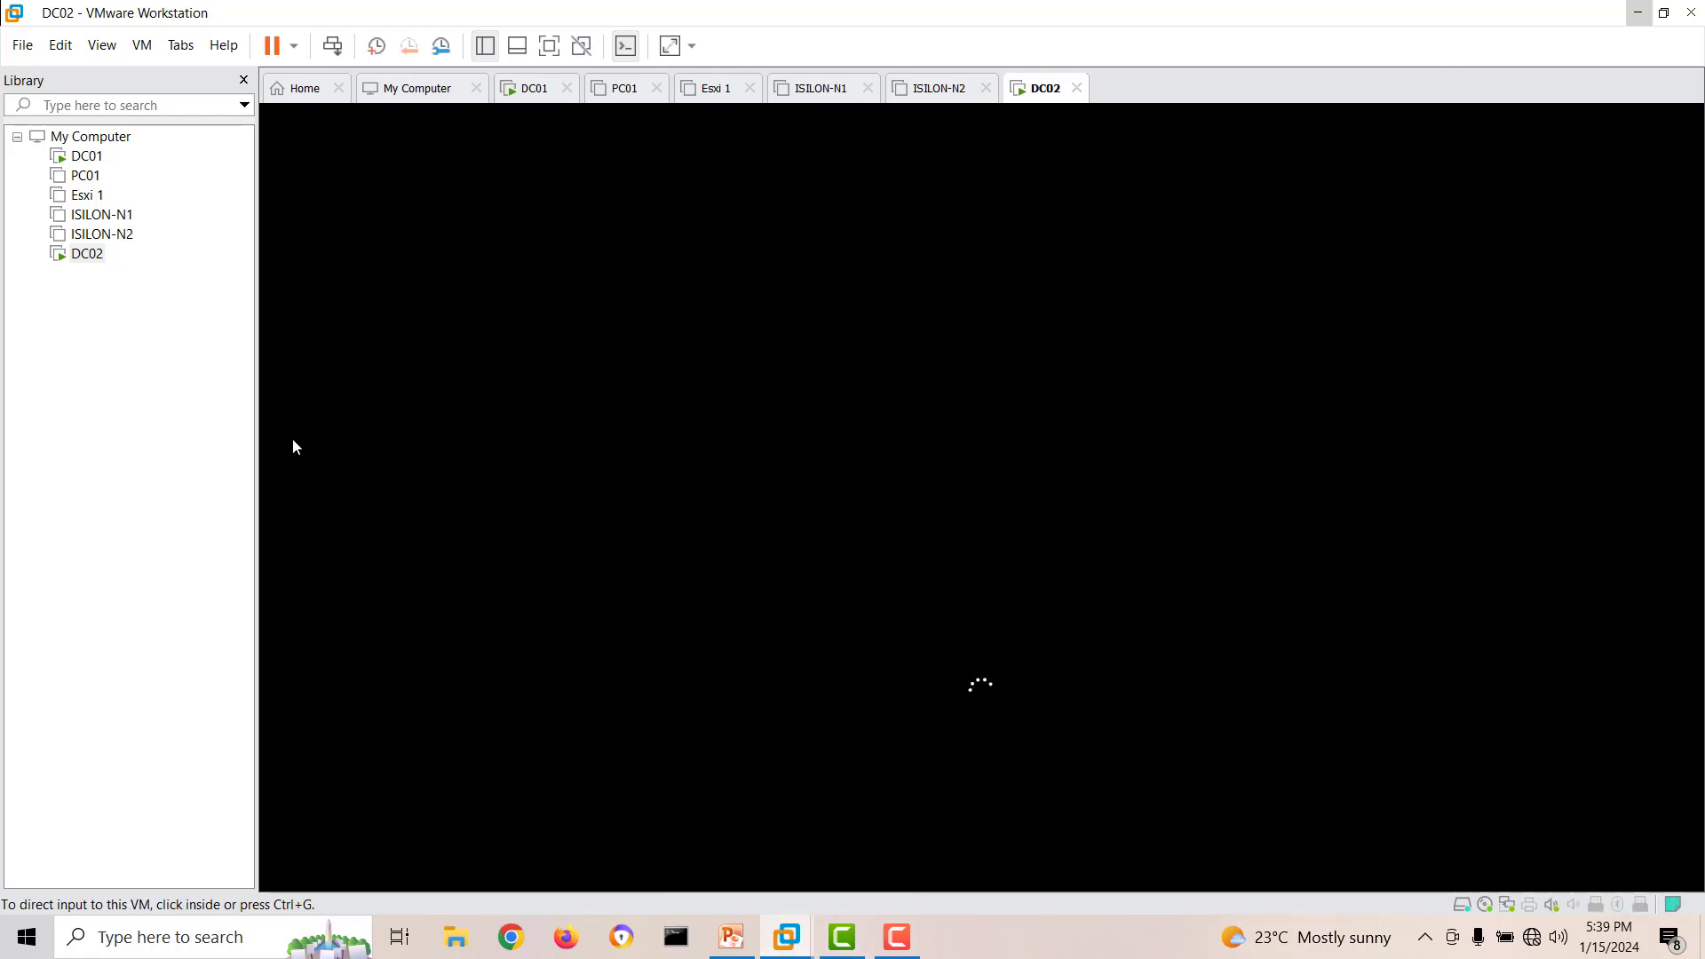
{"action": "left_click", "coordinate": [568, 399]}
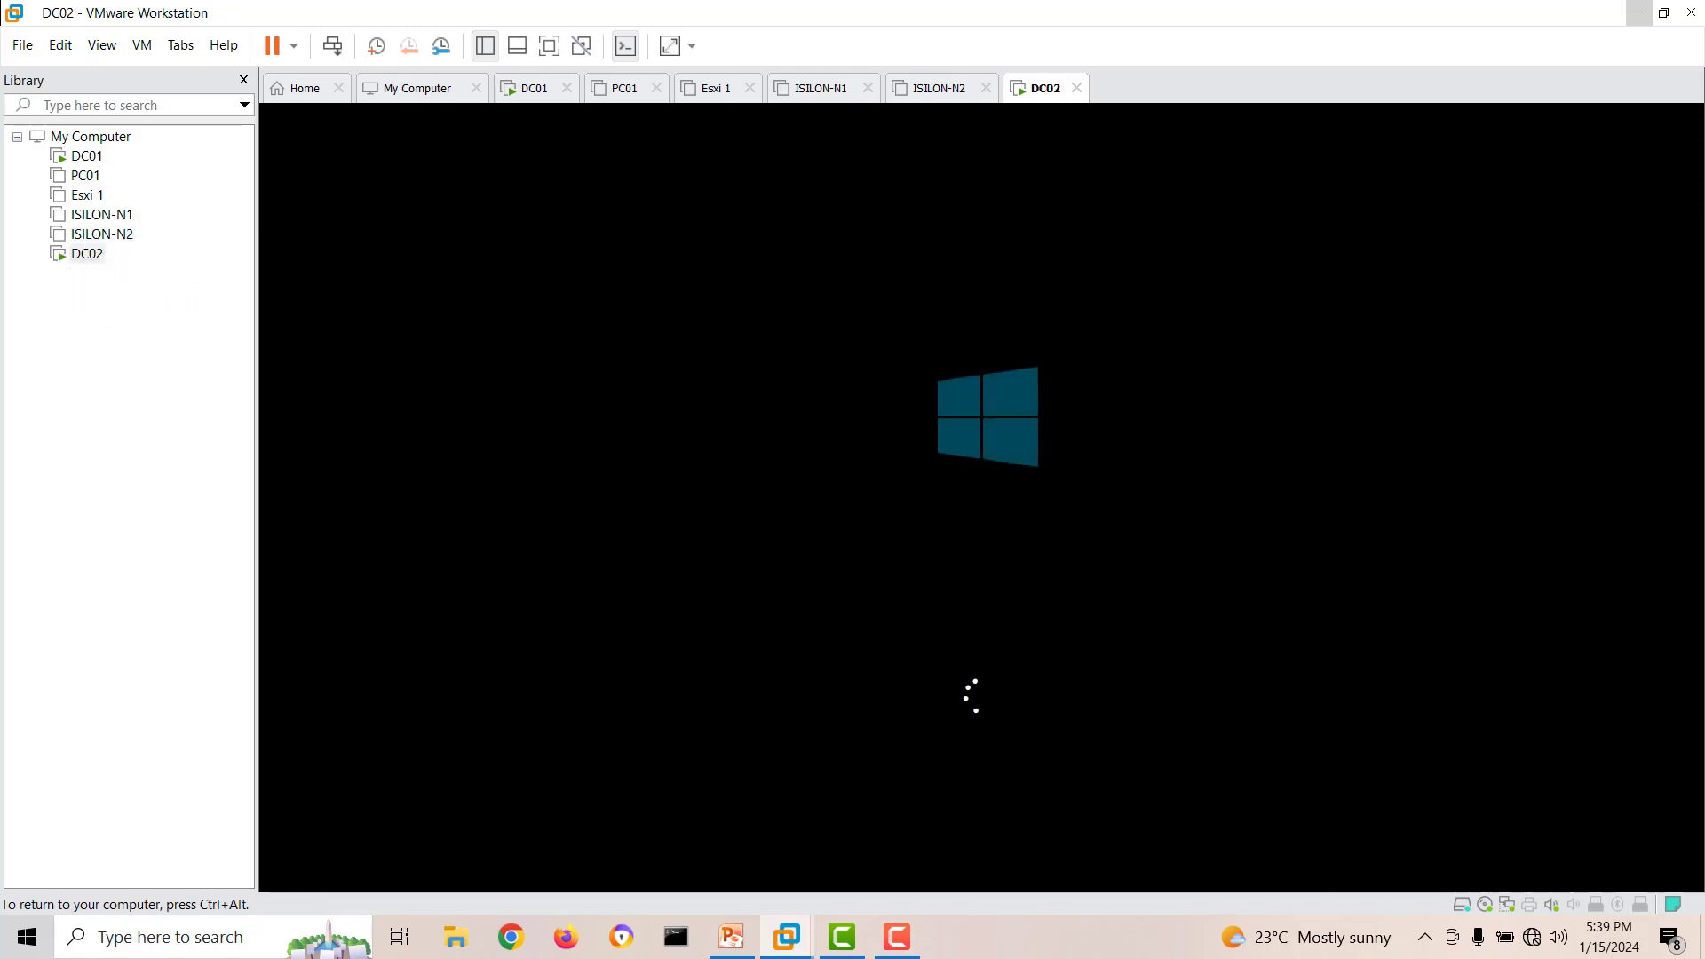
Release input from the DC02 machine, minimize its window, and open the Laptop Lab Setup workbook from the desktop in a maximized Excel window.
{"action": "key", "text": "ctrl+alt"}
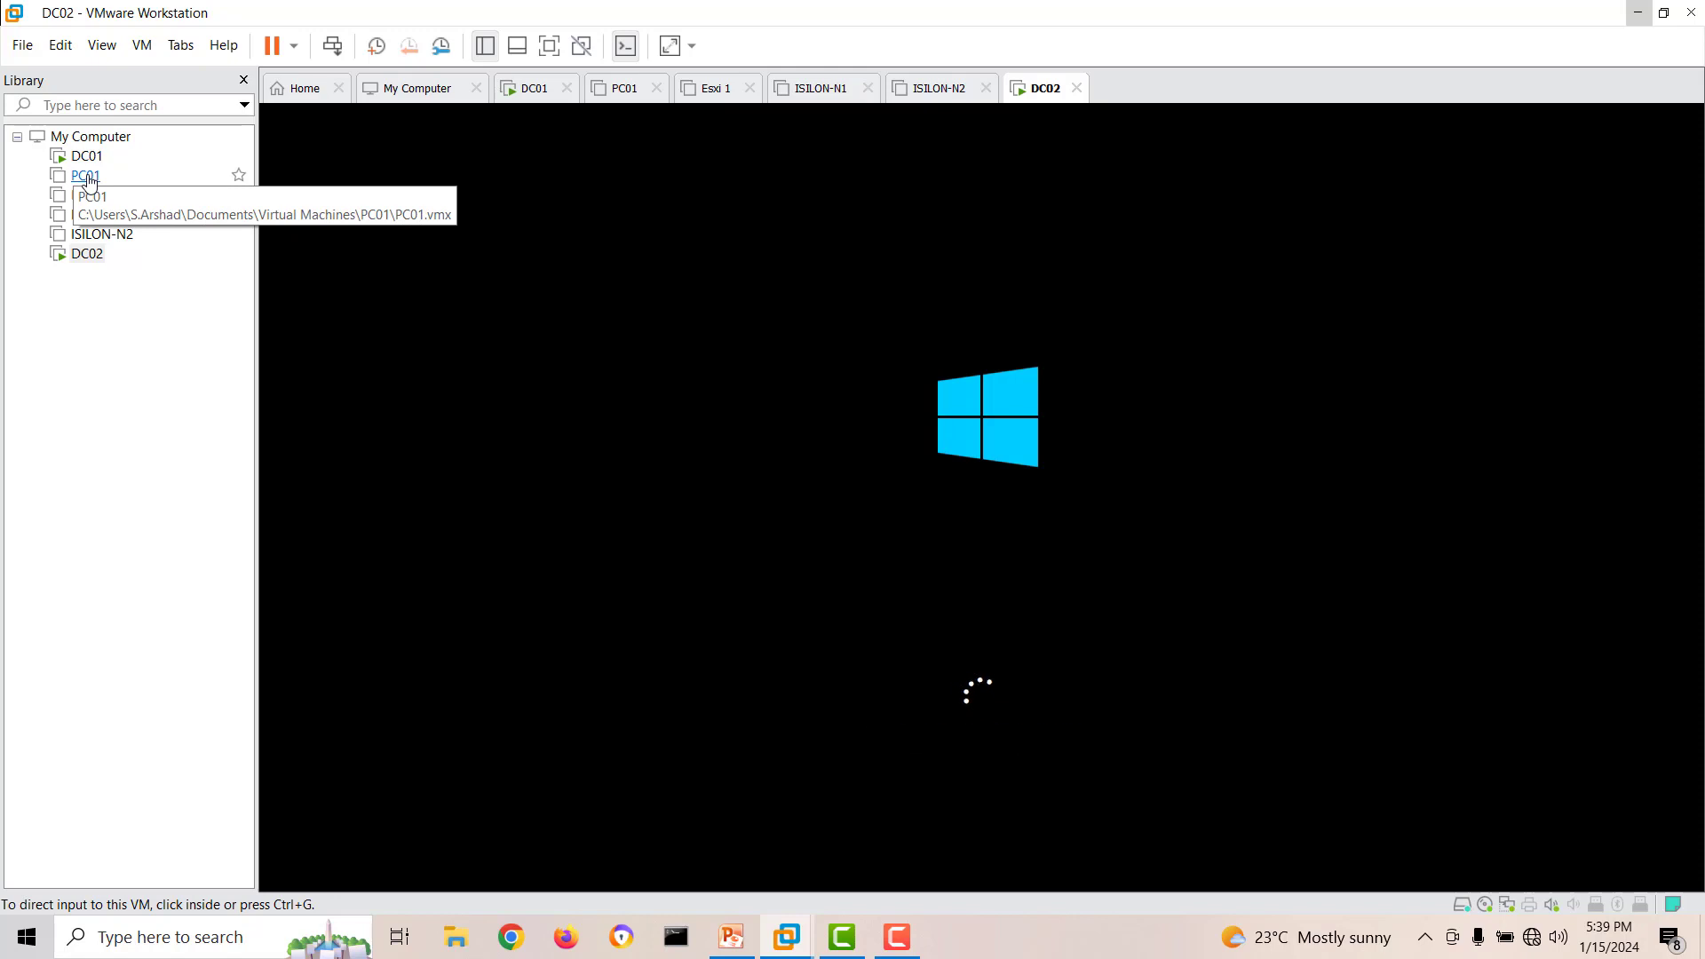
{"action": "left_click", "coordinate": [1636, 13]}
{"action": "left_click", "coordinate": [1576, 12]}
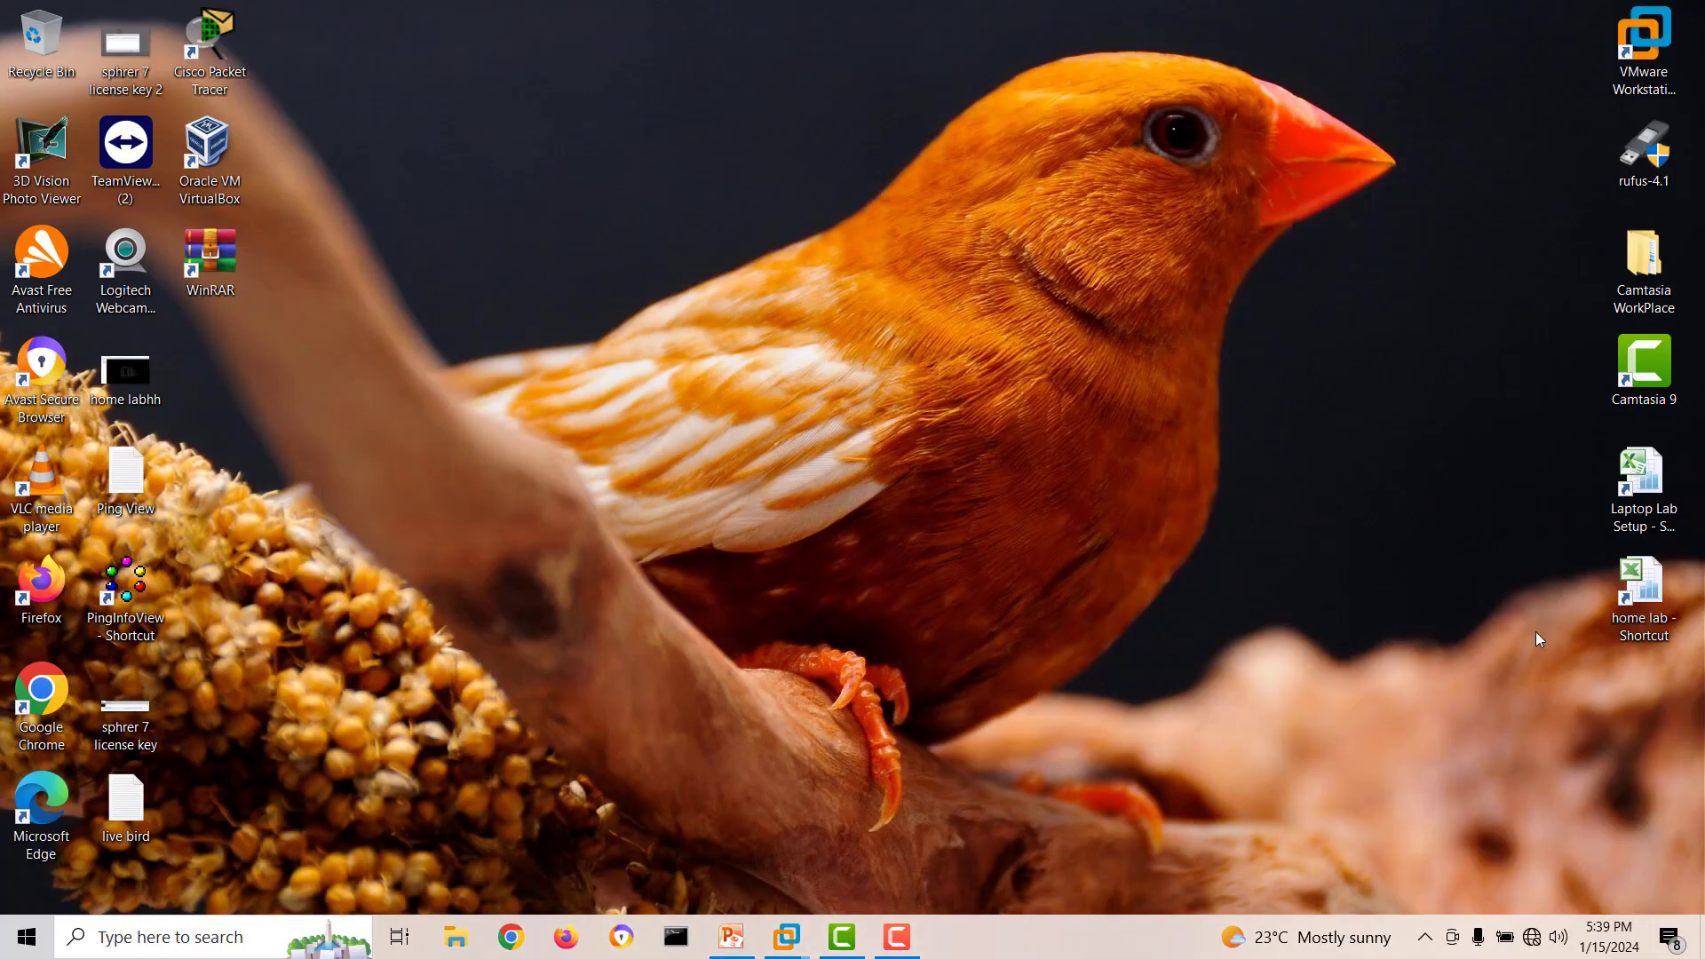
{"action": "double_click", "coordinate": [1642, 484]}
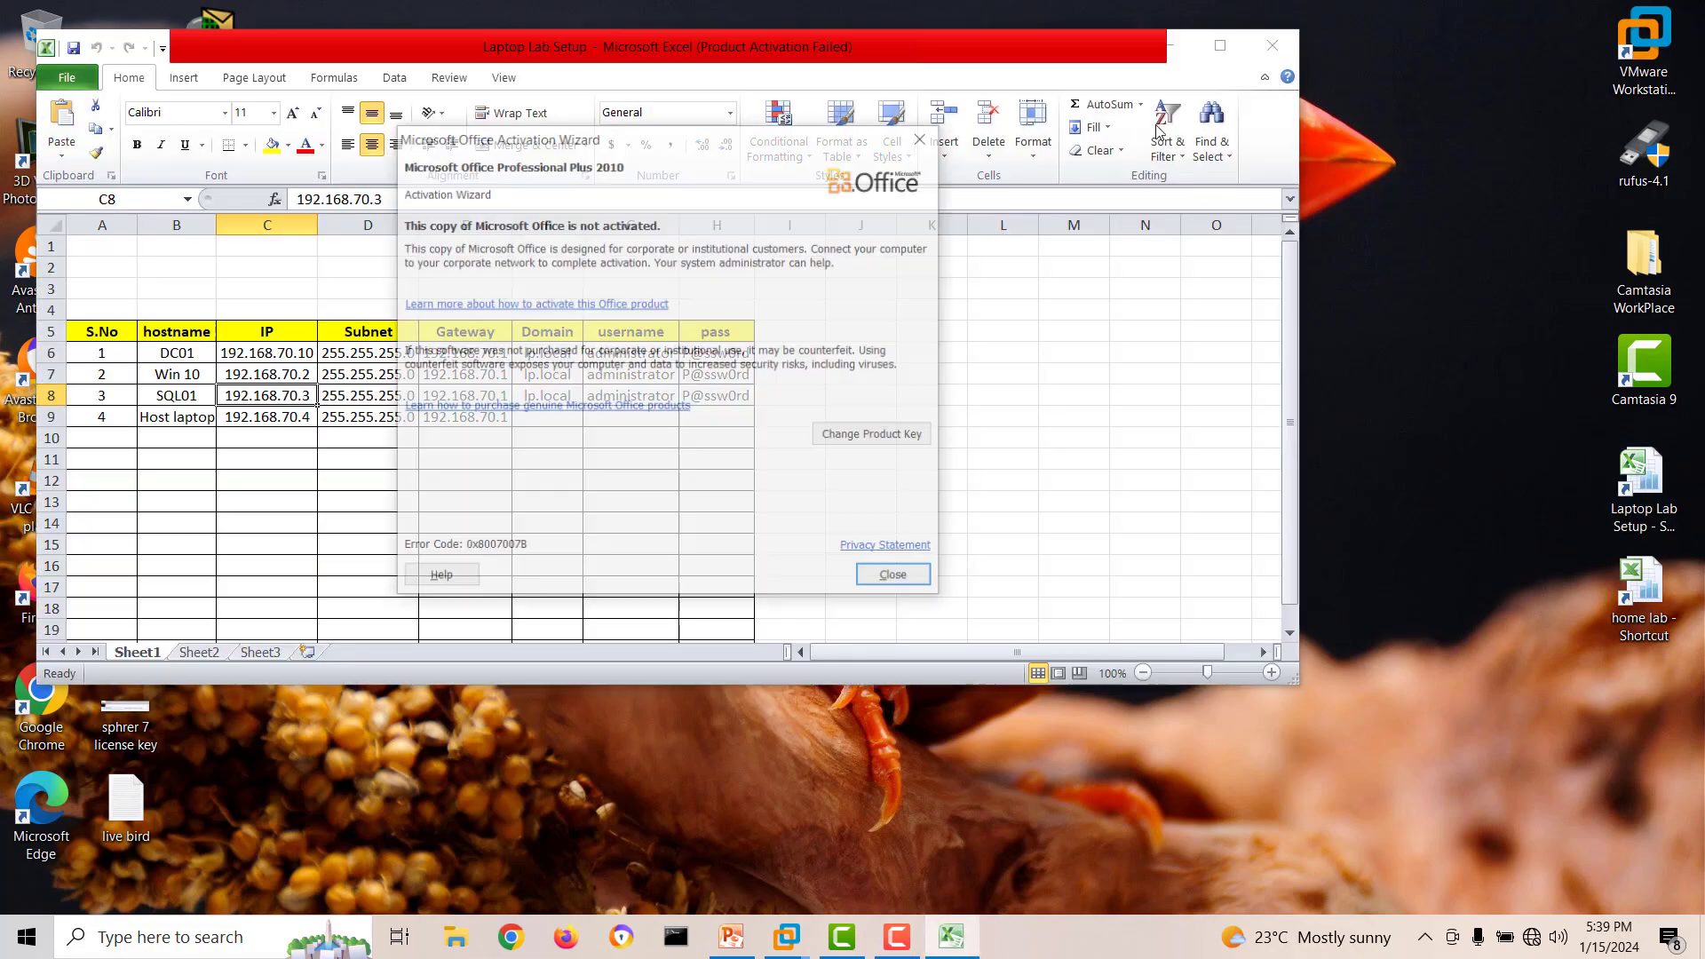
{"action": "left_click", "coordinate": [920, 139]}
{"action": "left_click", "coordinate": [1220, 45]}
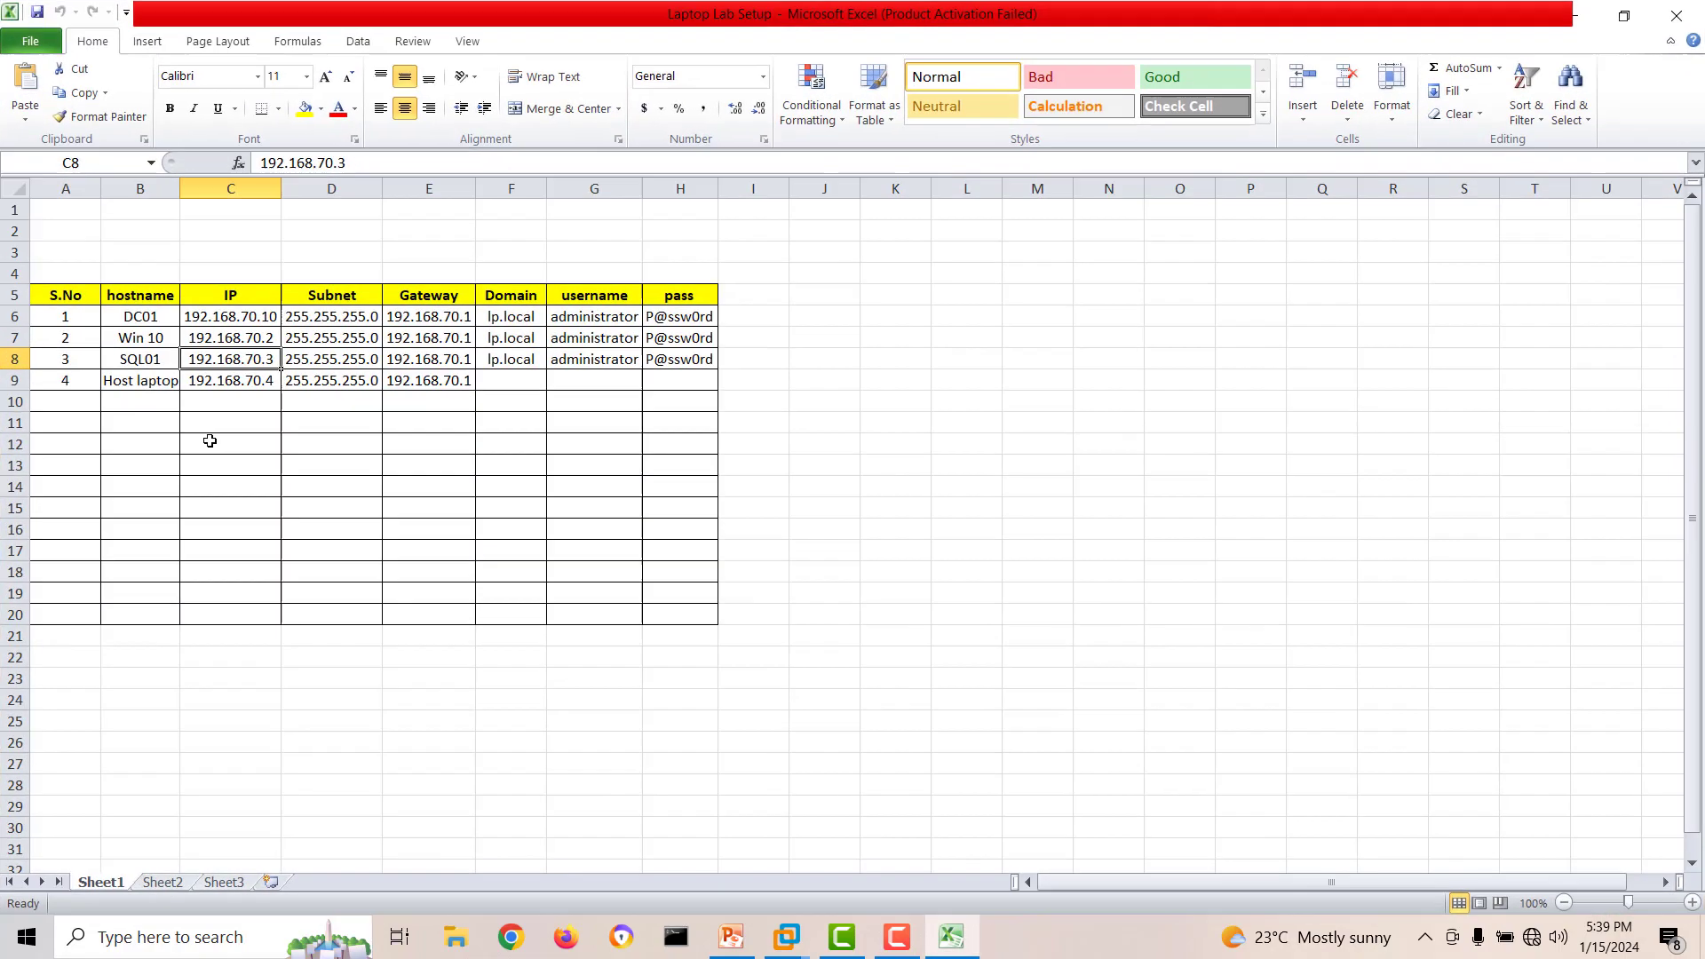
Add DC02 as a hostname in the row below Host laptop, and set DC01's IP to 192.168.20.2.
{"action": "left_click", "coordinate": [127, 402]}
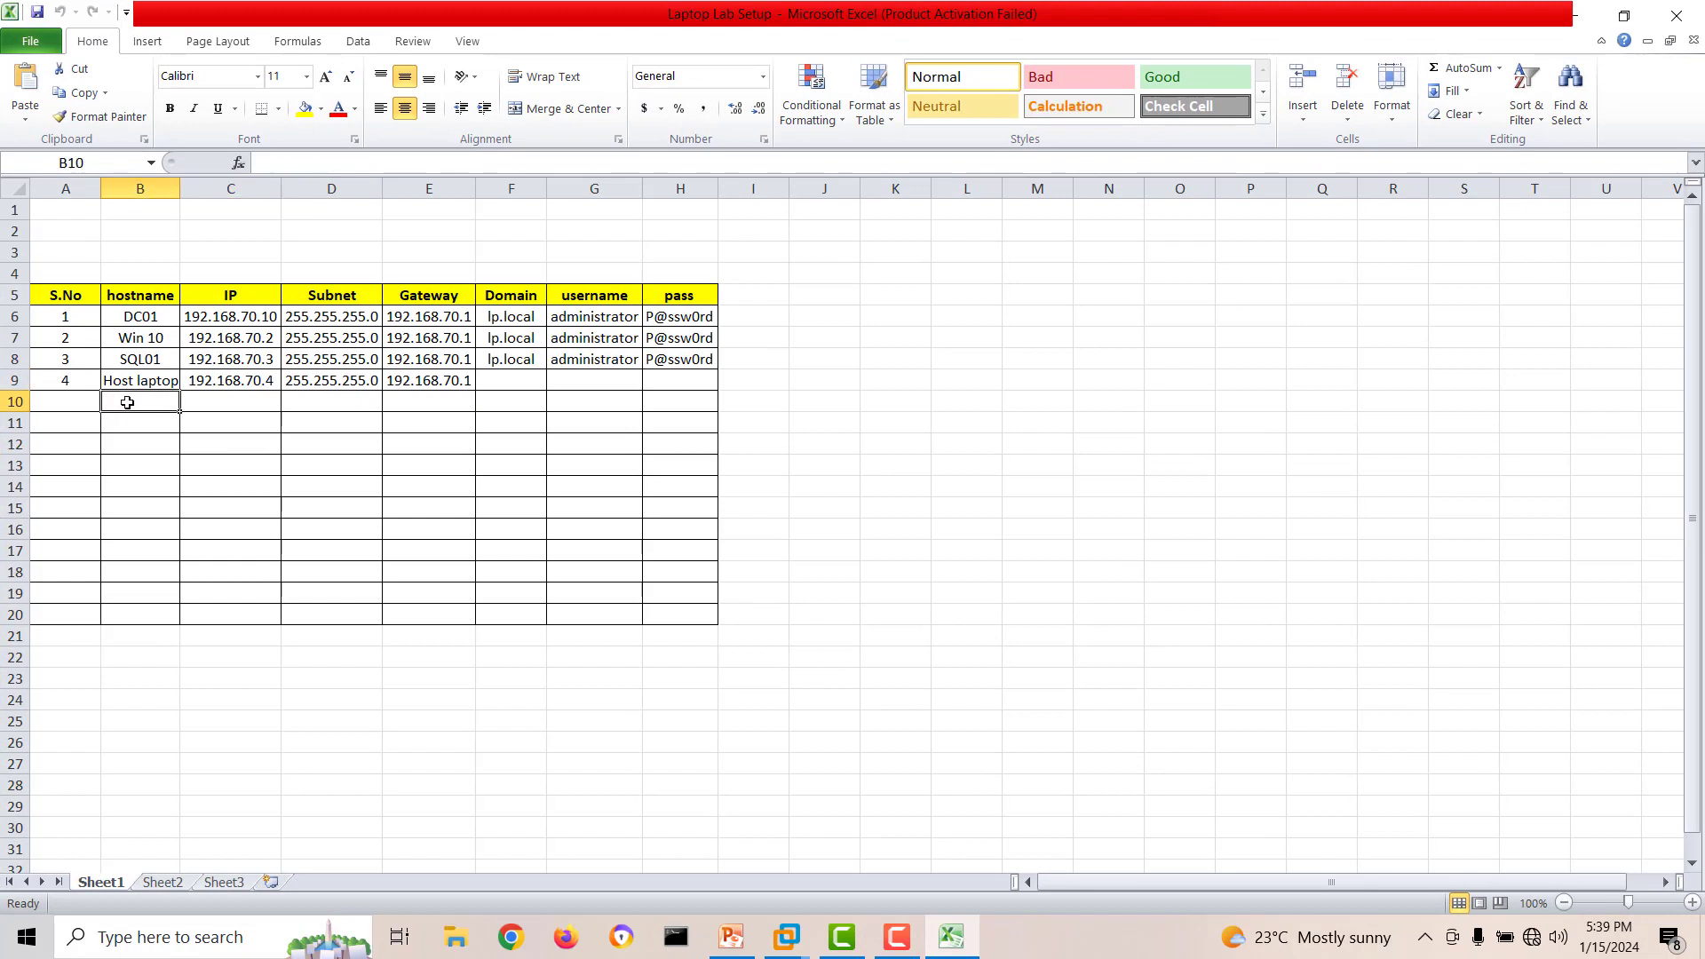
{"action": "type", "text": "DC02"}
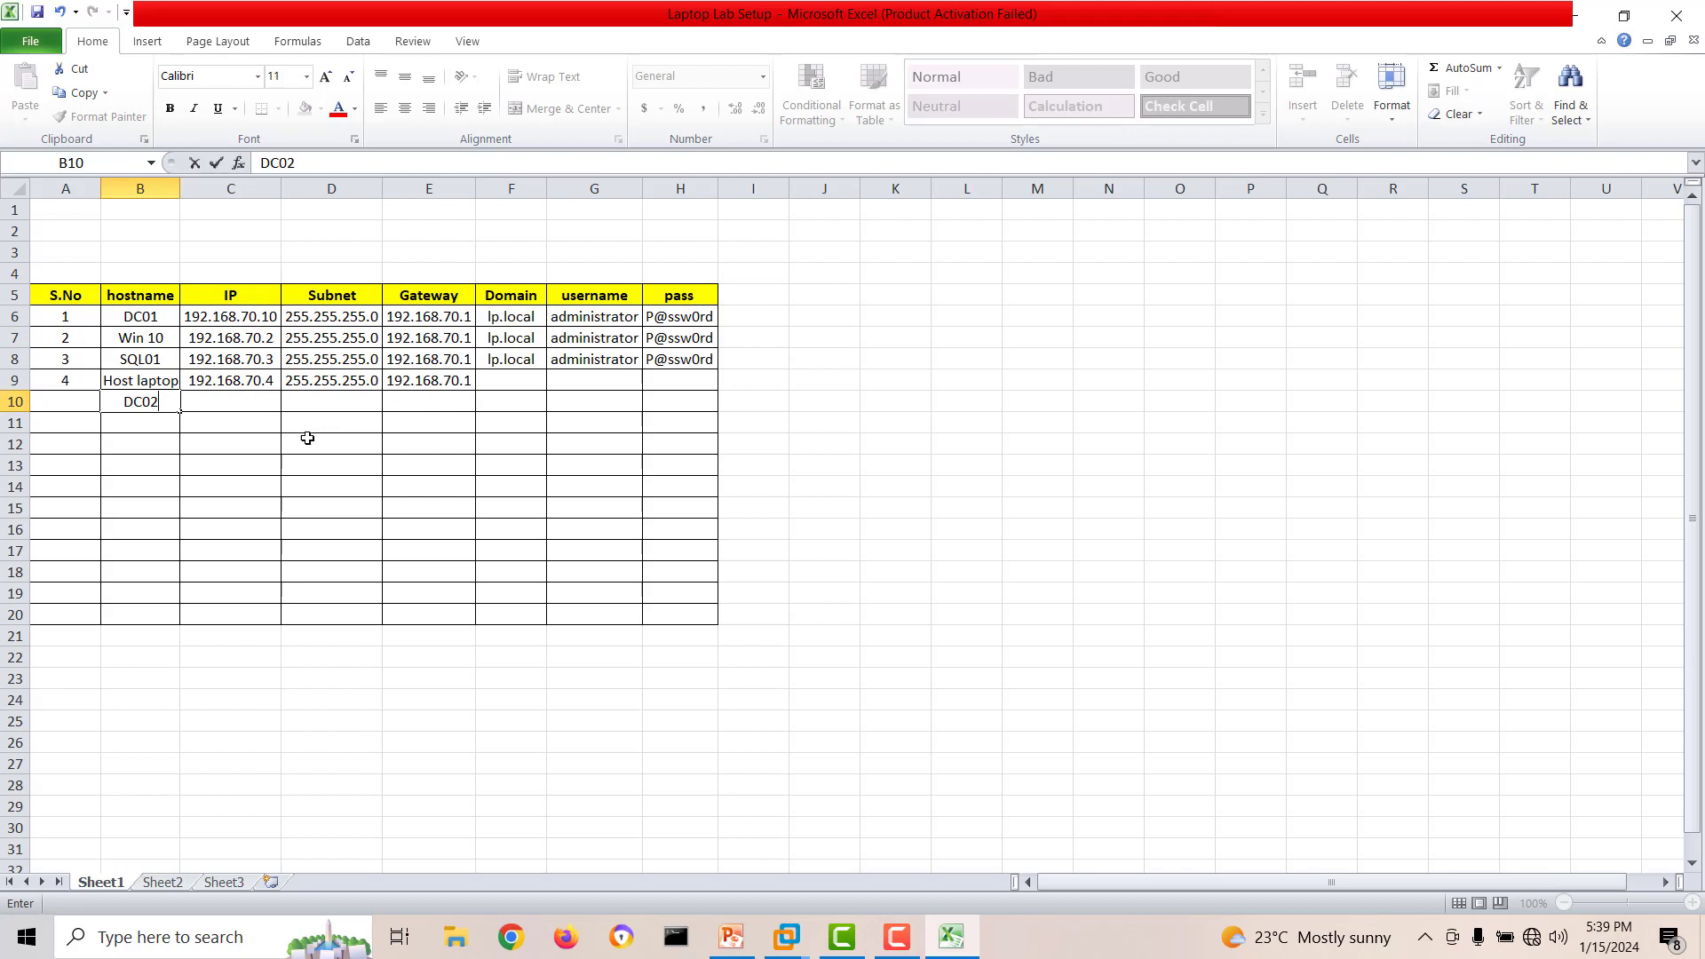
{"action": "left_click", "coordinate": [257, 320]}
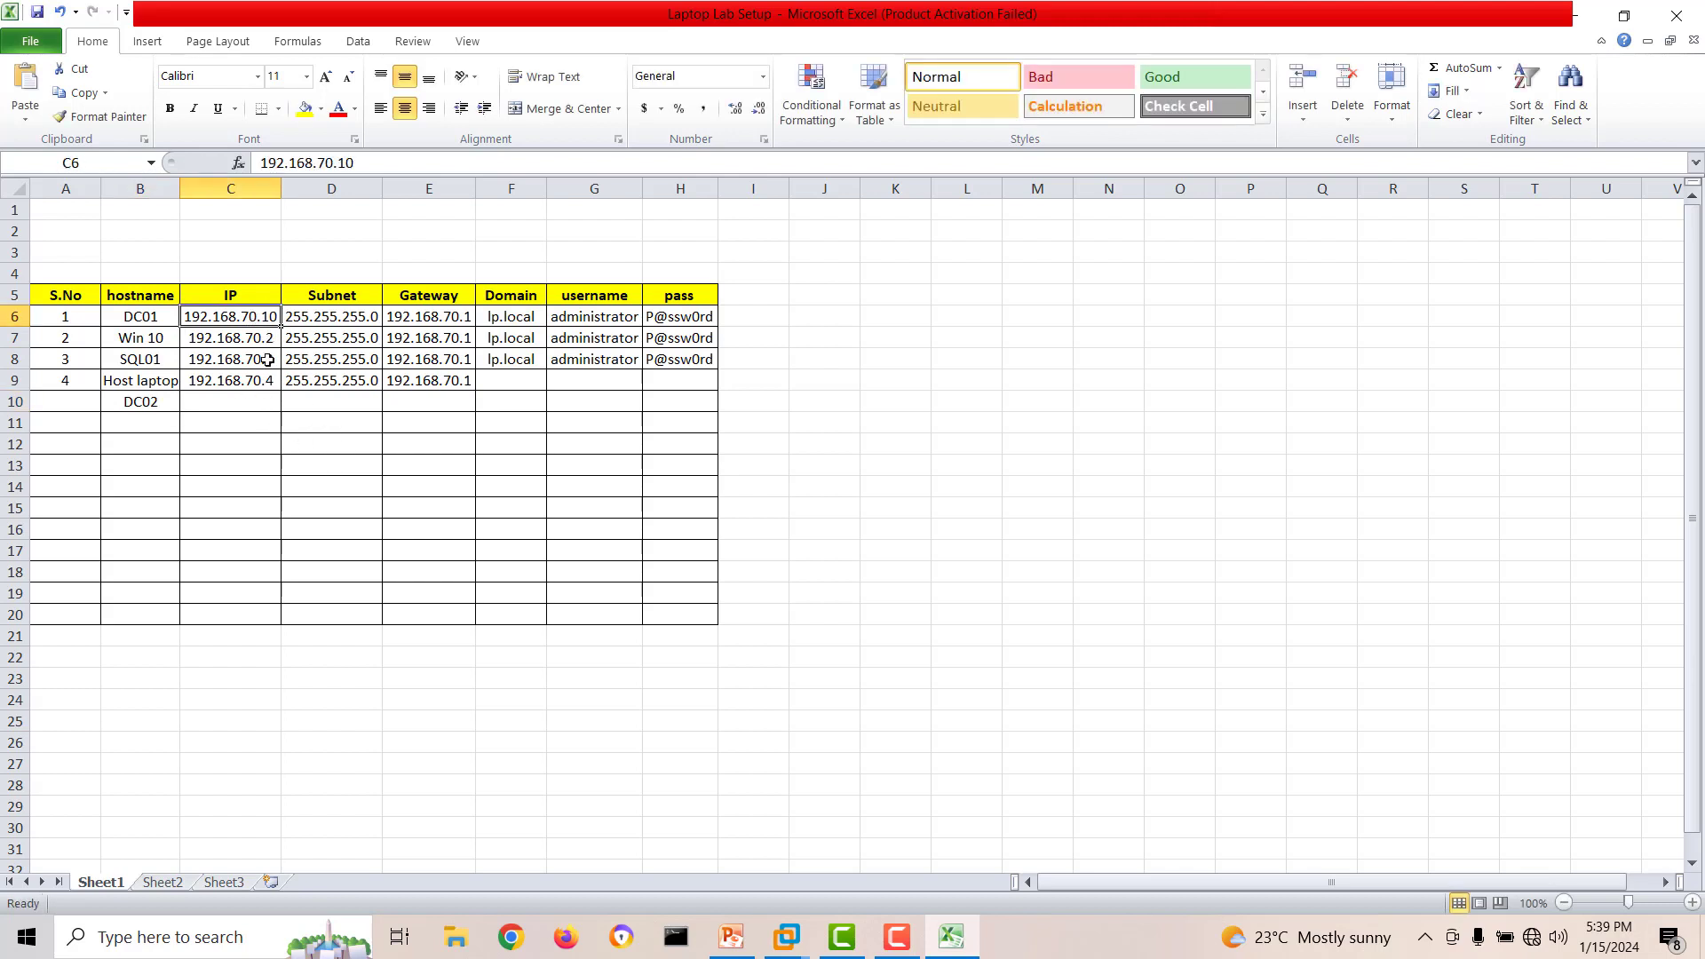
{"action": "type", "text": "192.168.2"}
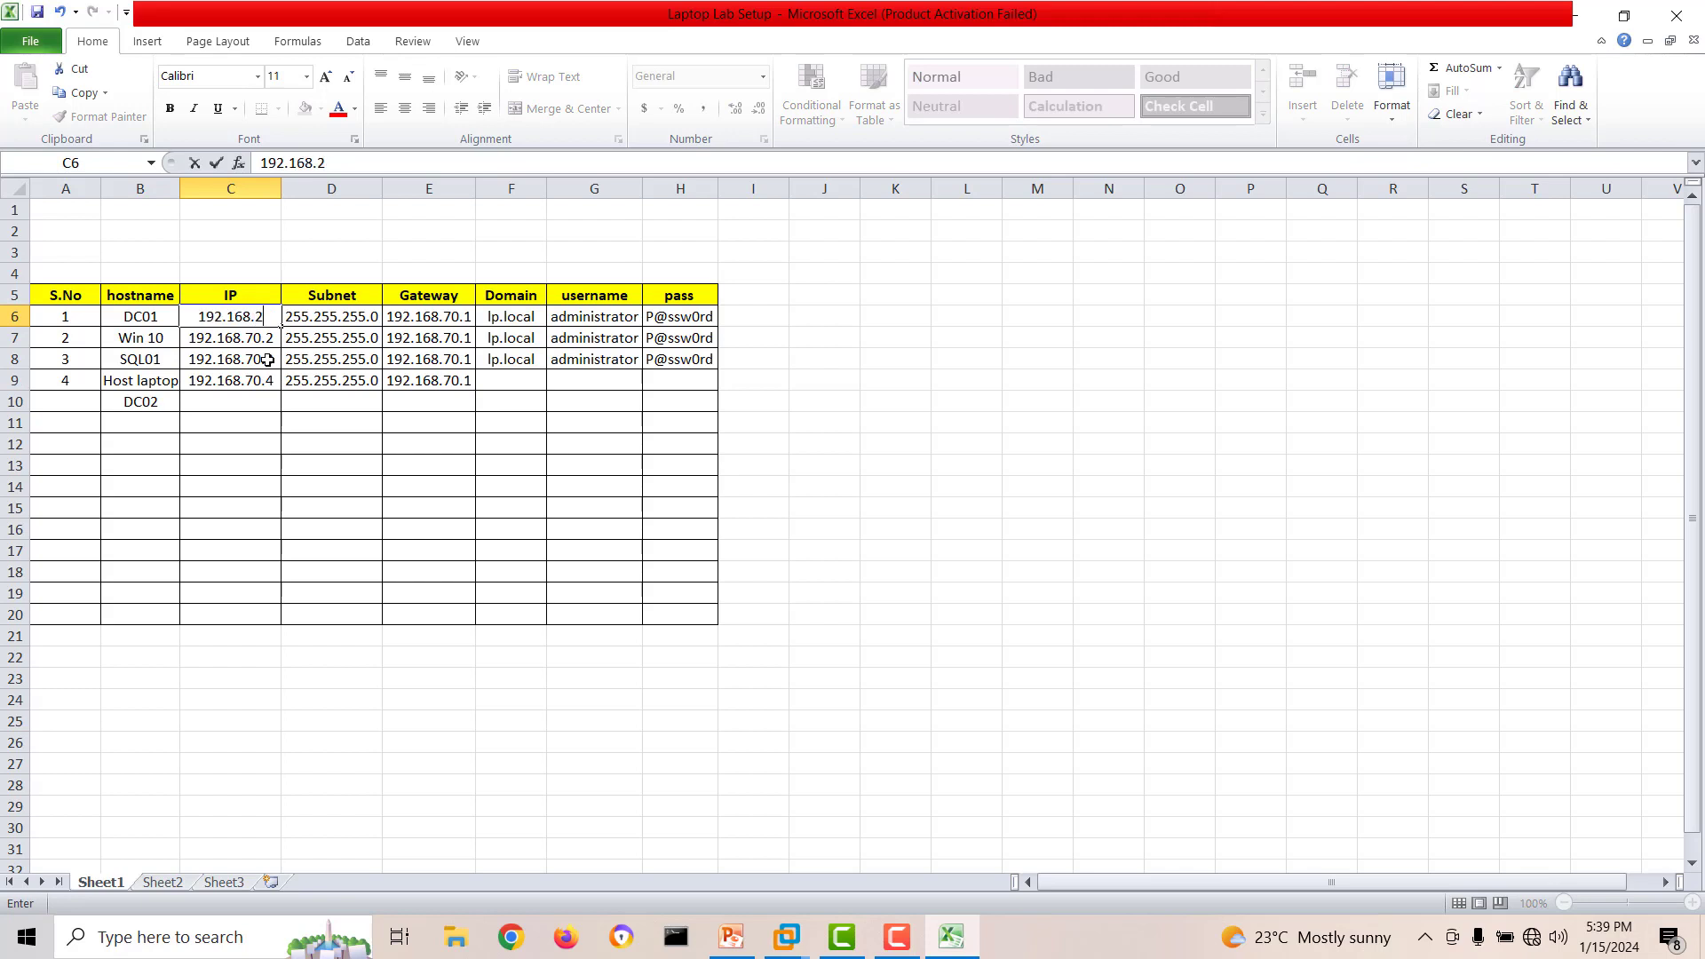
{"action": "type", "text": "0.2"}
Set the IP of Host laptop to 192.168.20.1 and the IP of Win 10 to 192.168.20.3.
{"action": "left_click", "coordinate": [236, 382]}
{"action": "type", "text": "192"}
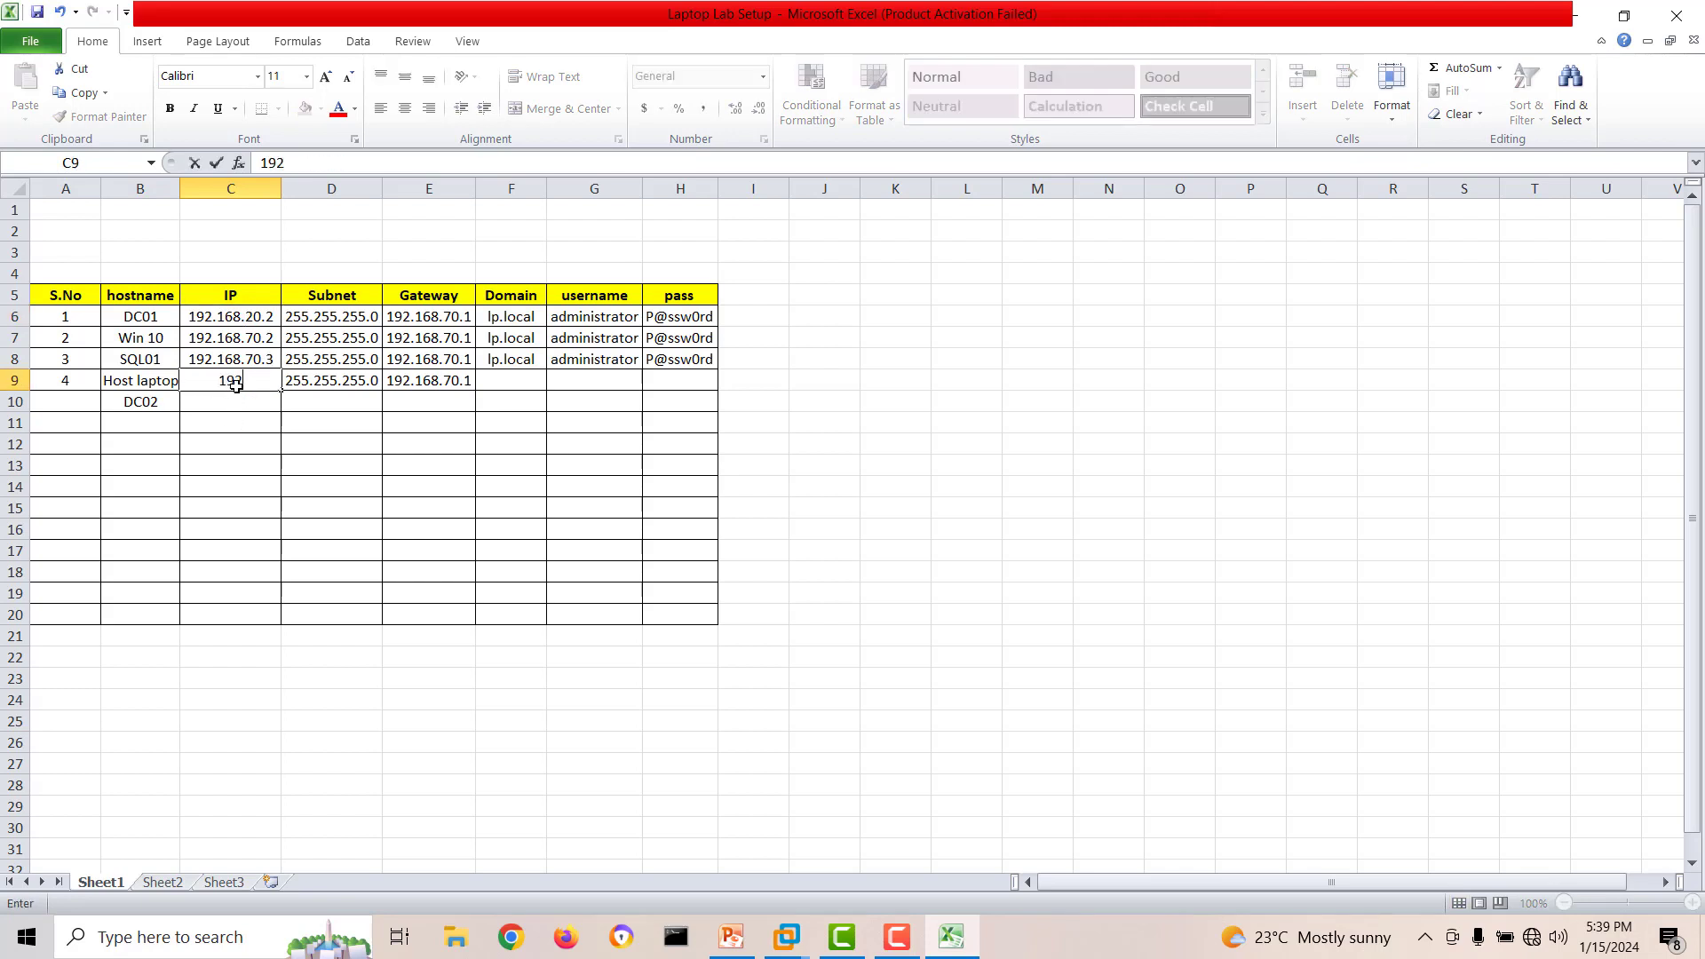
{"action": "type", "text": ".168.20.1"}
{"action": "left_click", "coordinate": [261, 335]}
{"action": "type", "text": "19"}
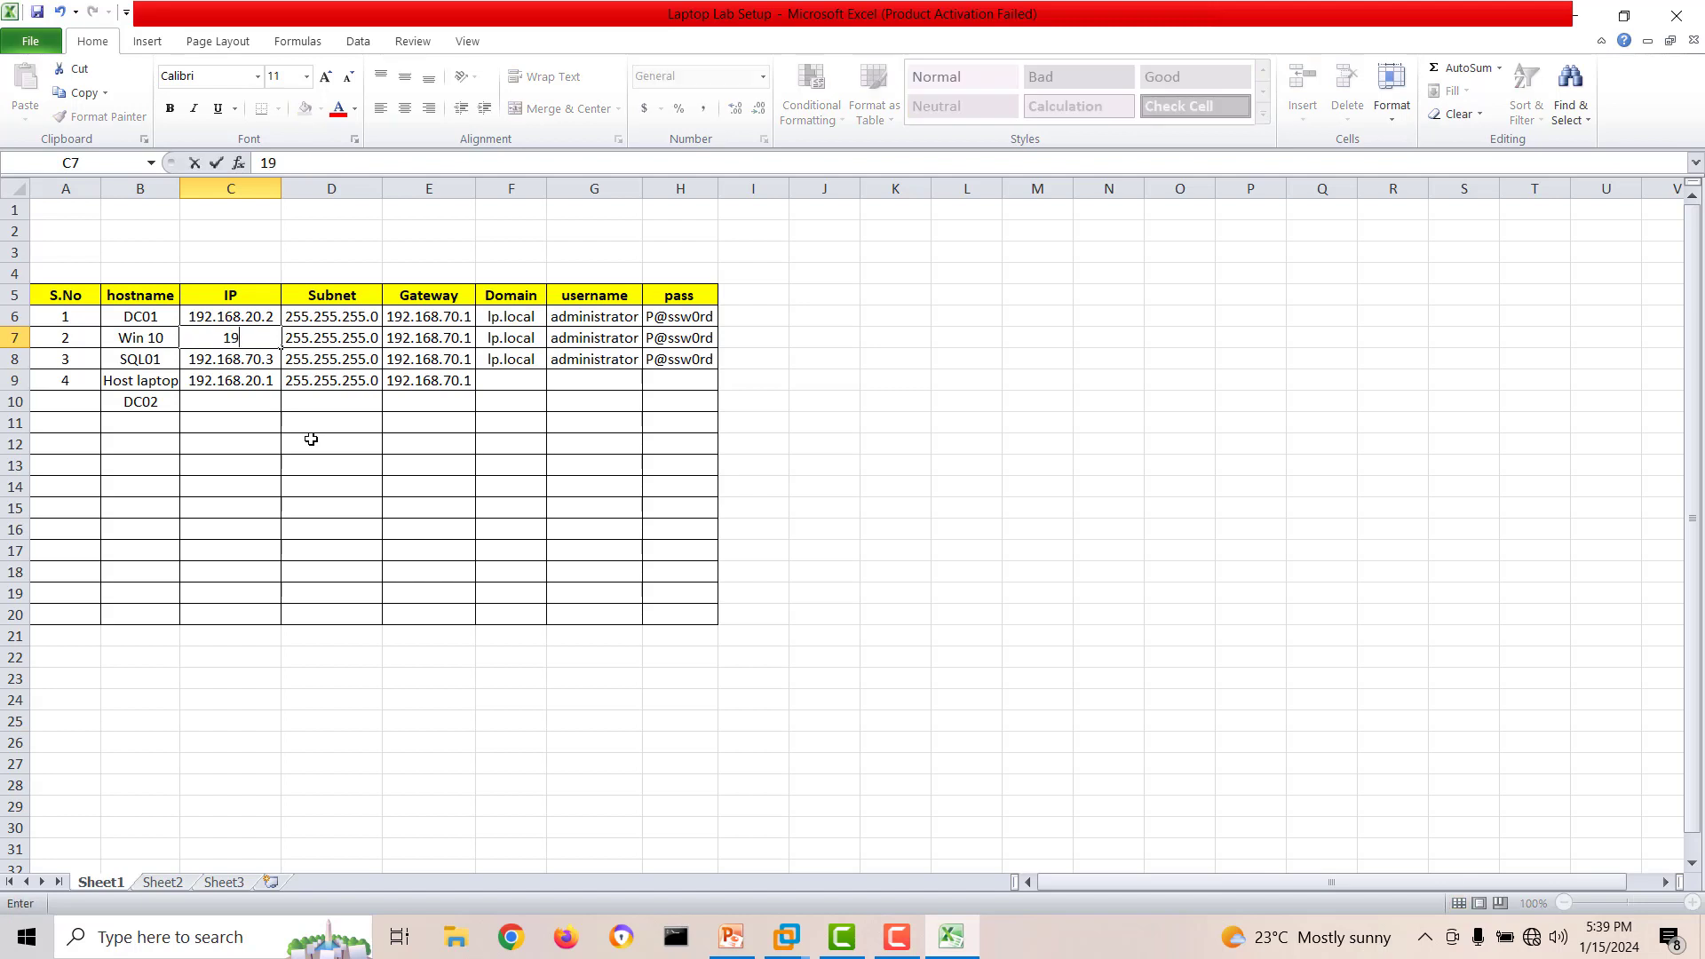
{"action": "type", "text": "2.168.20.3"}
Clear the contents of the SQL01 row and enter 192.168.20.4 as DC02's IP.
{"action": "left_click", "coordinate": [15, 358]}
{"action": "key", "text": "Delete"}
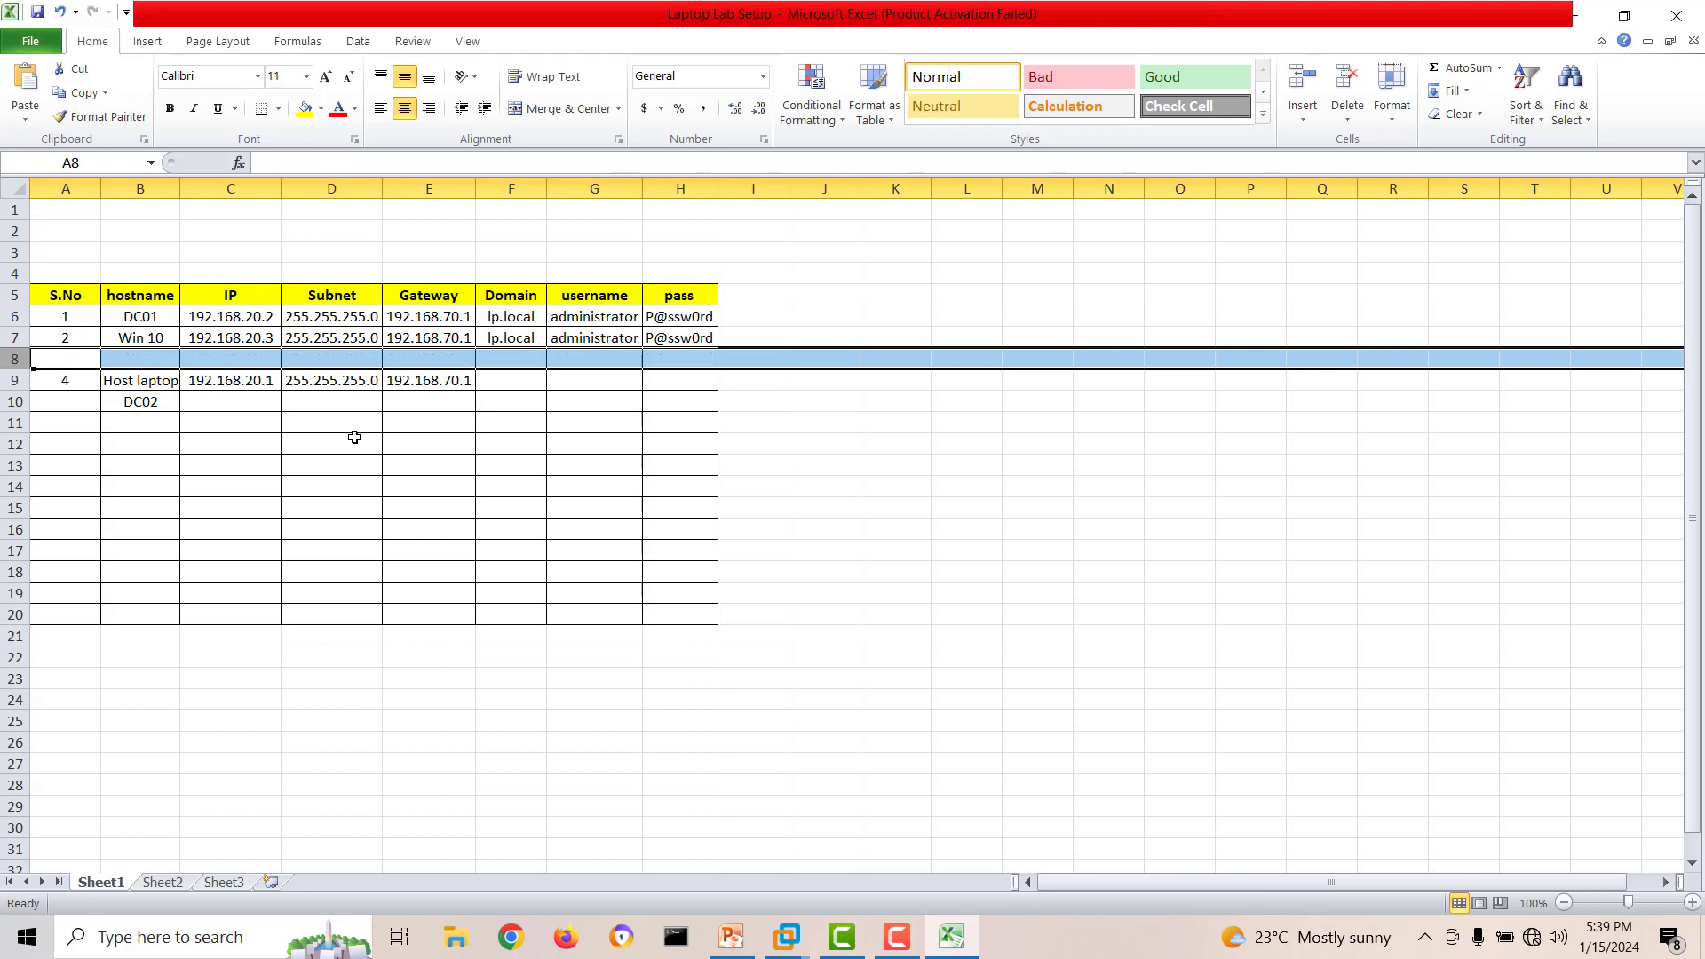
{"action": "left_click", "coordinate": [229, 403]}
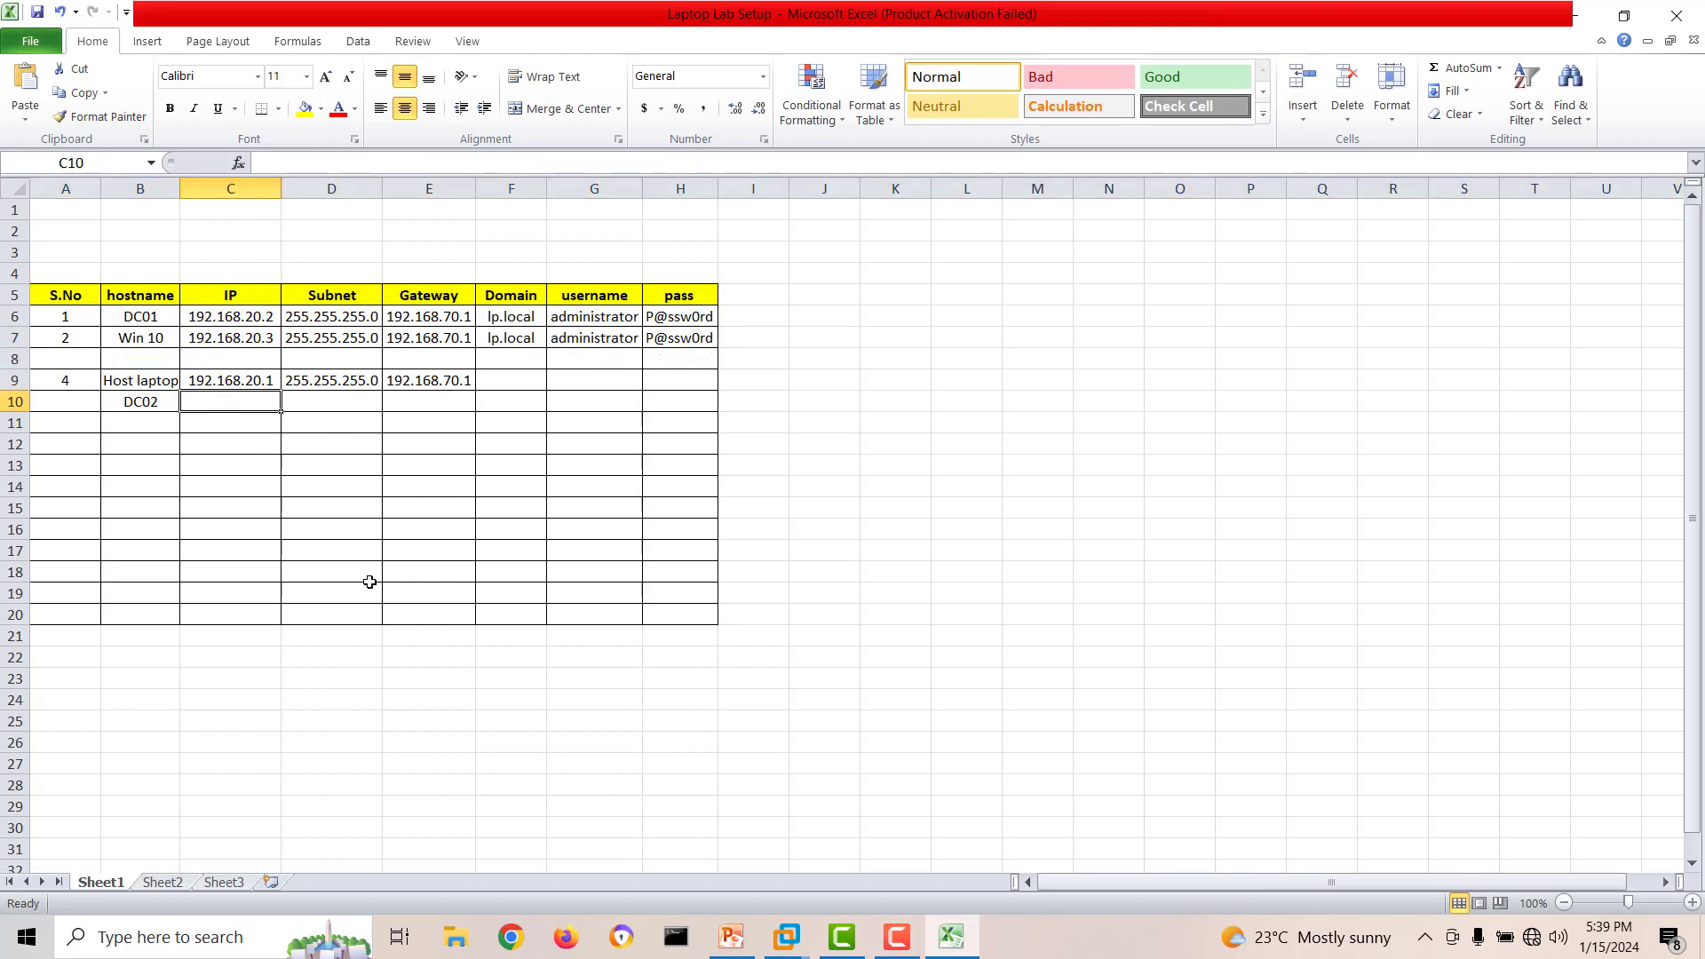
{"action": "type", "text": "192.16"}
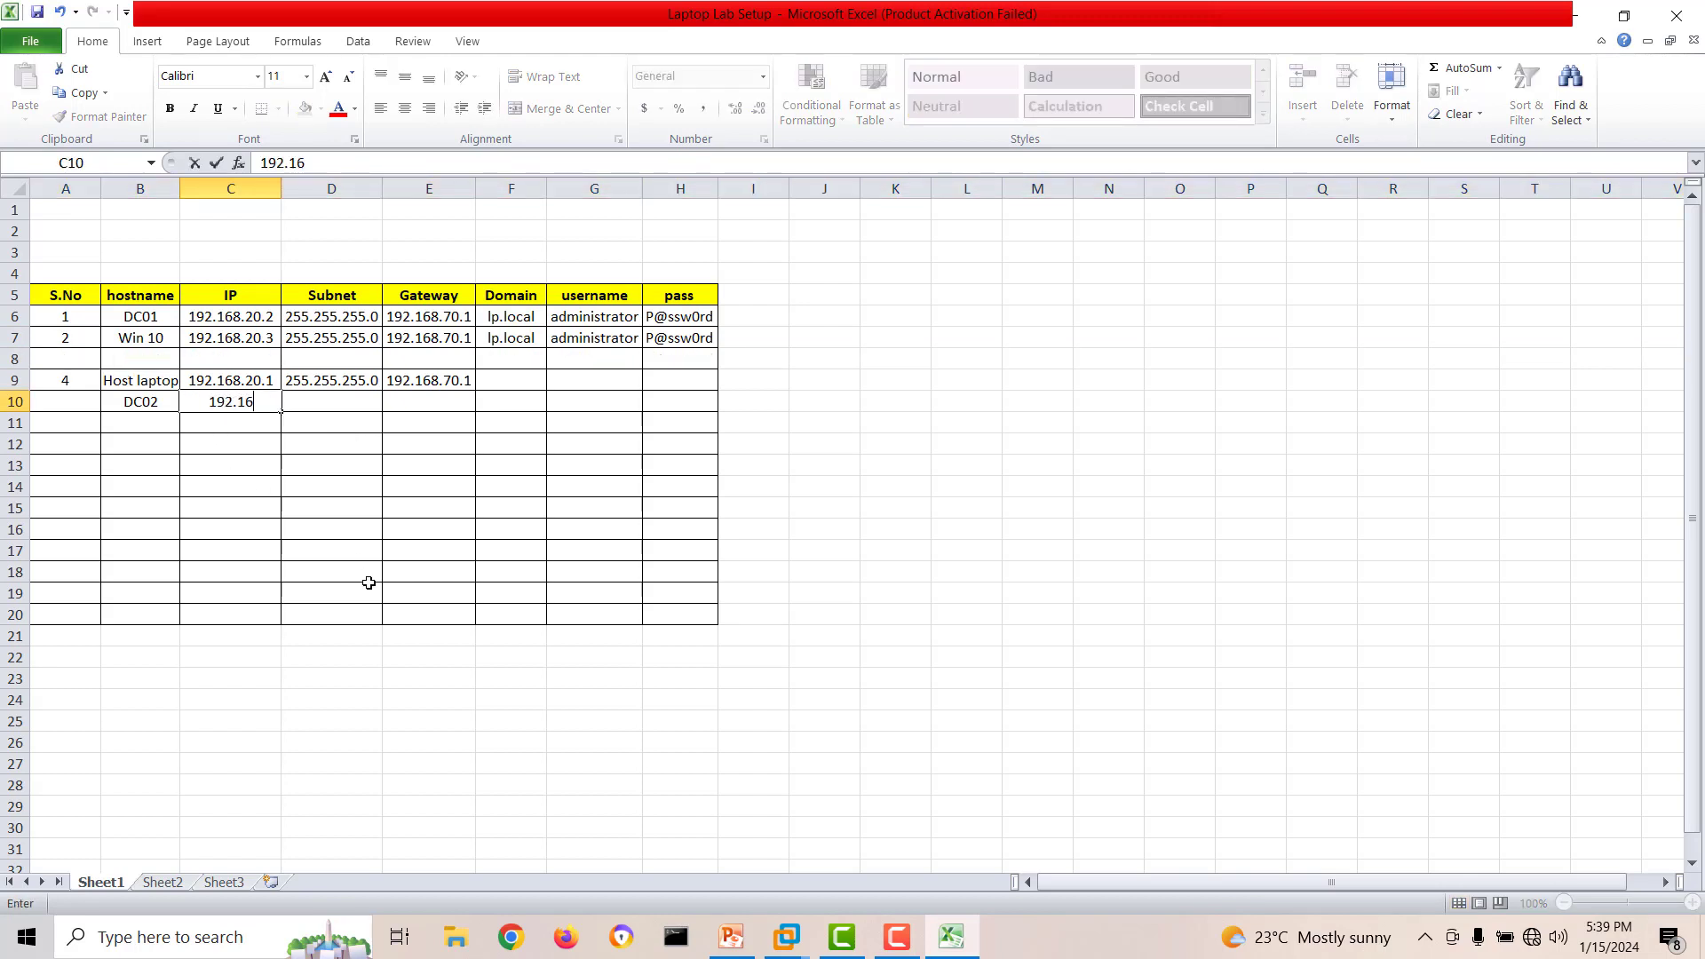
{"action": "type", "text": "8.20.4"}
Change DC01's domain to pingitcomputer.local and widen the Domain column to fit its contents.
{"action": "left_click", "coordinate": [518, 308]}
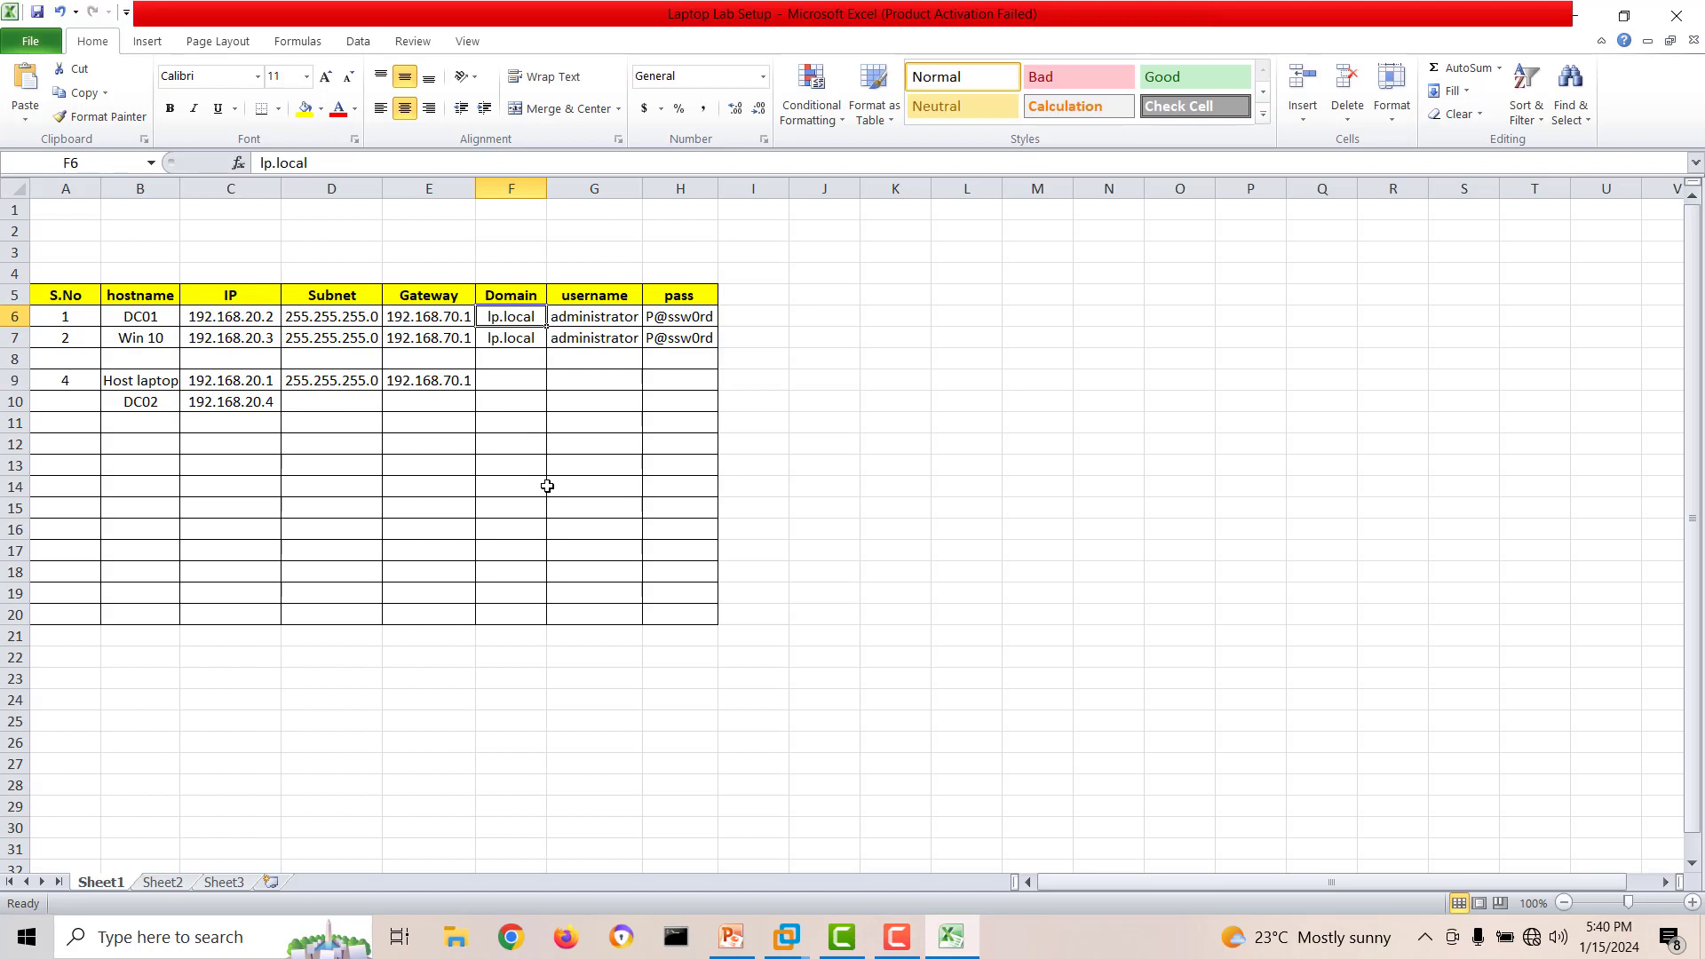
{"action": "type", "text": "pin"}
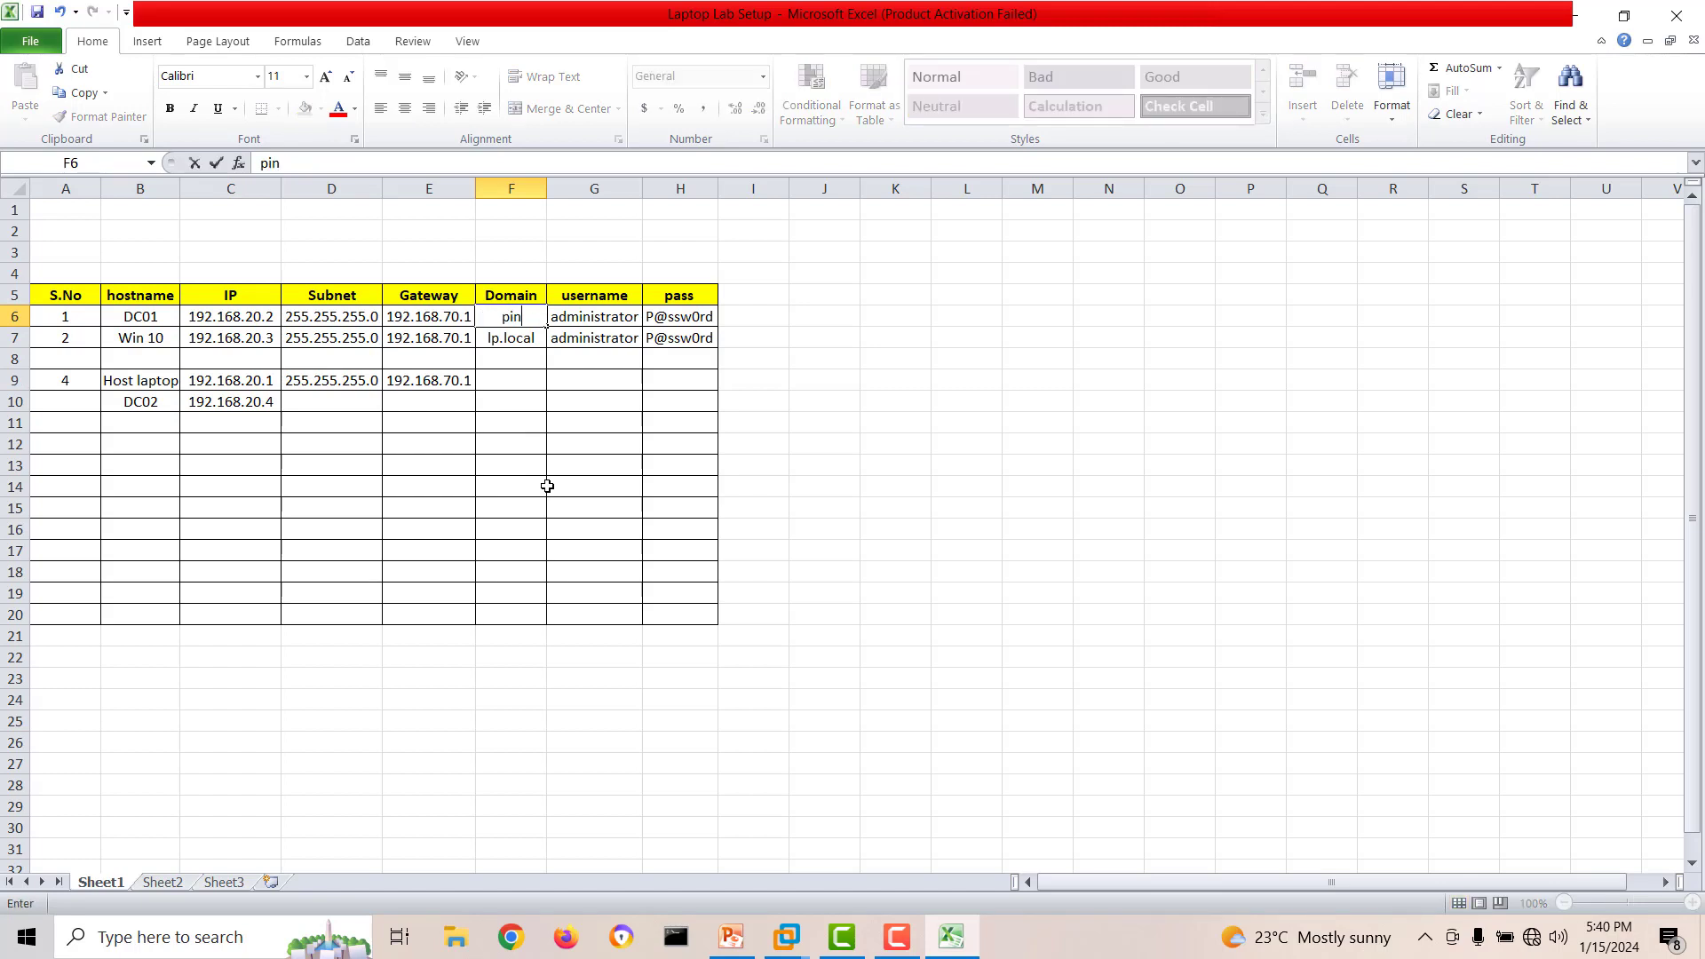
{"action": "type", "text": "gitcompute"}
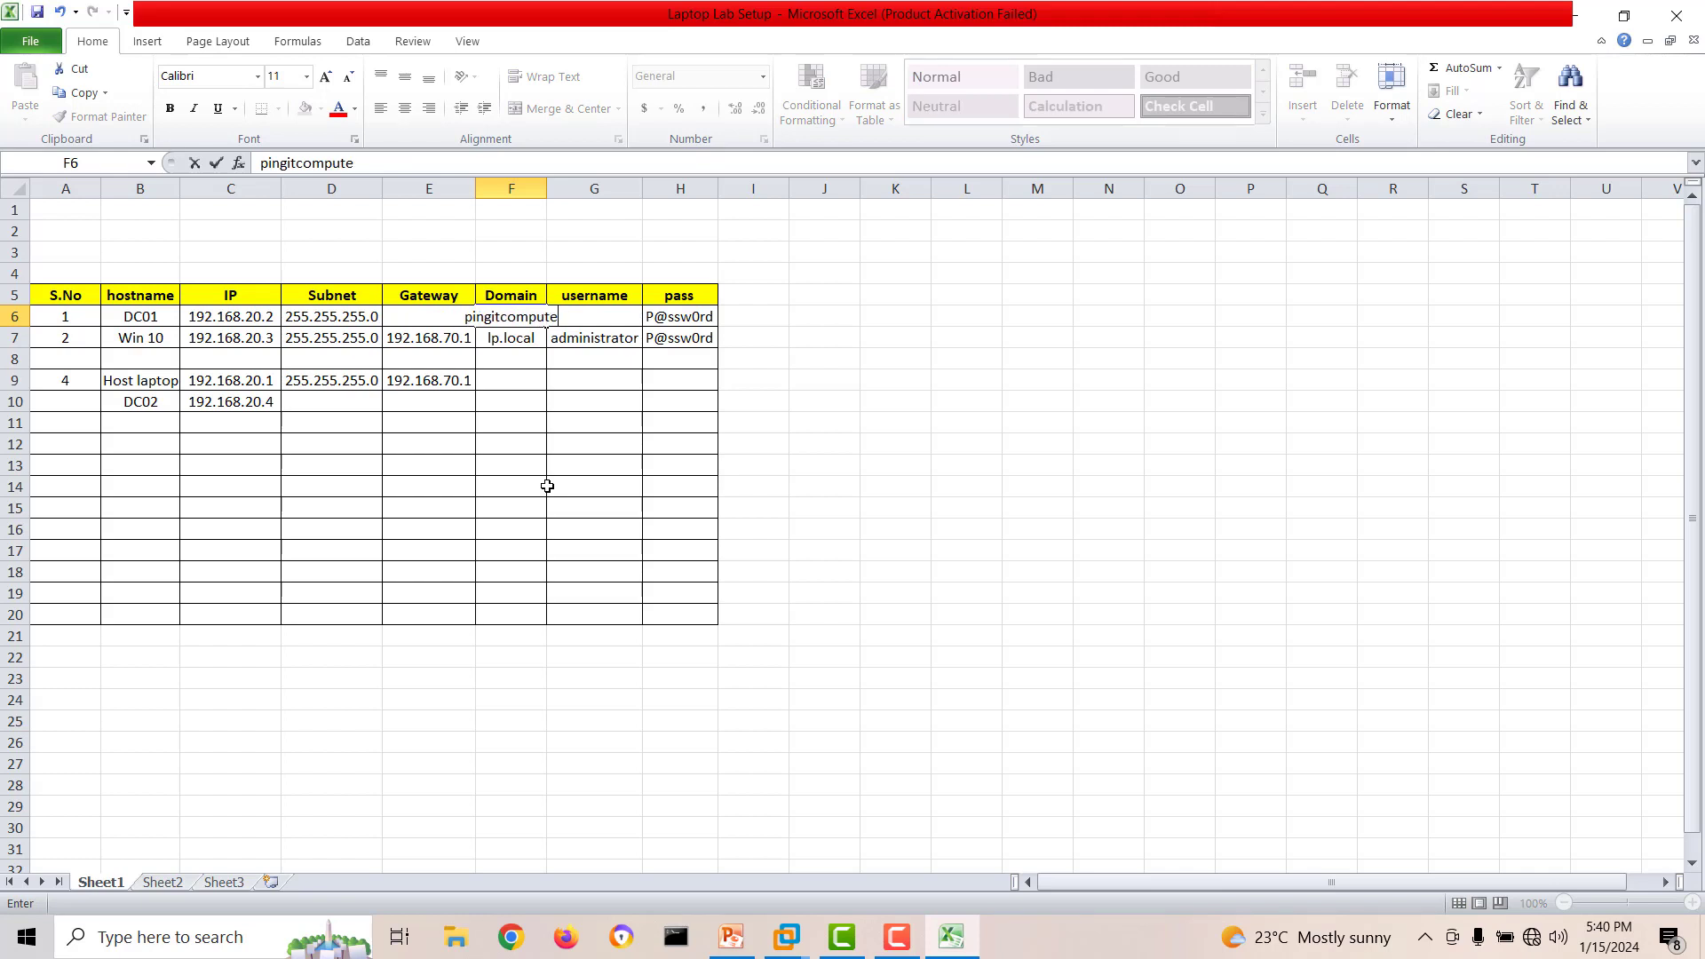
{"action": "type", "text": "r.local"}
{"action": "left_click", "coordinate": [444, 493]}
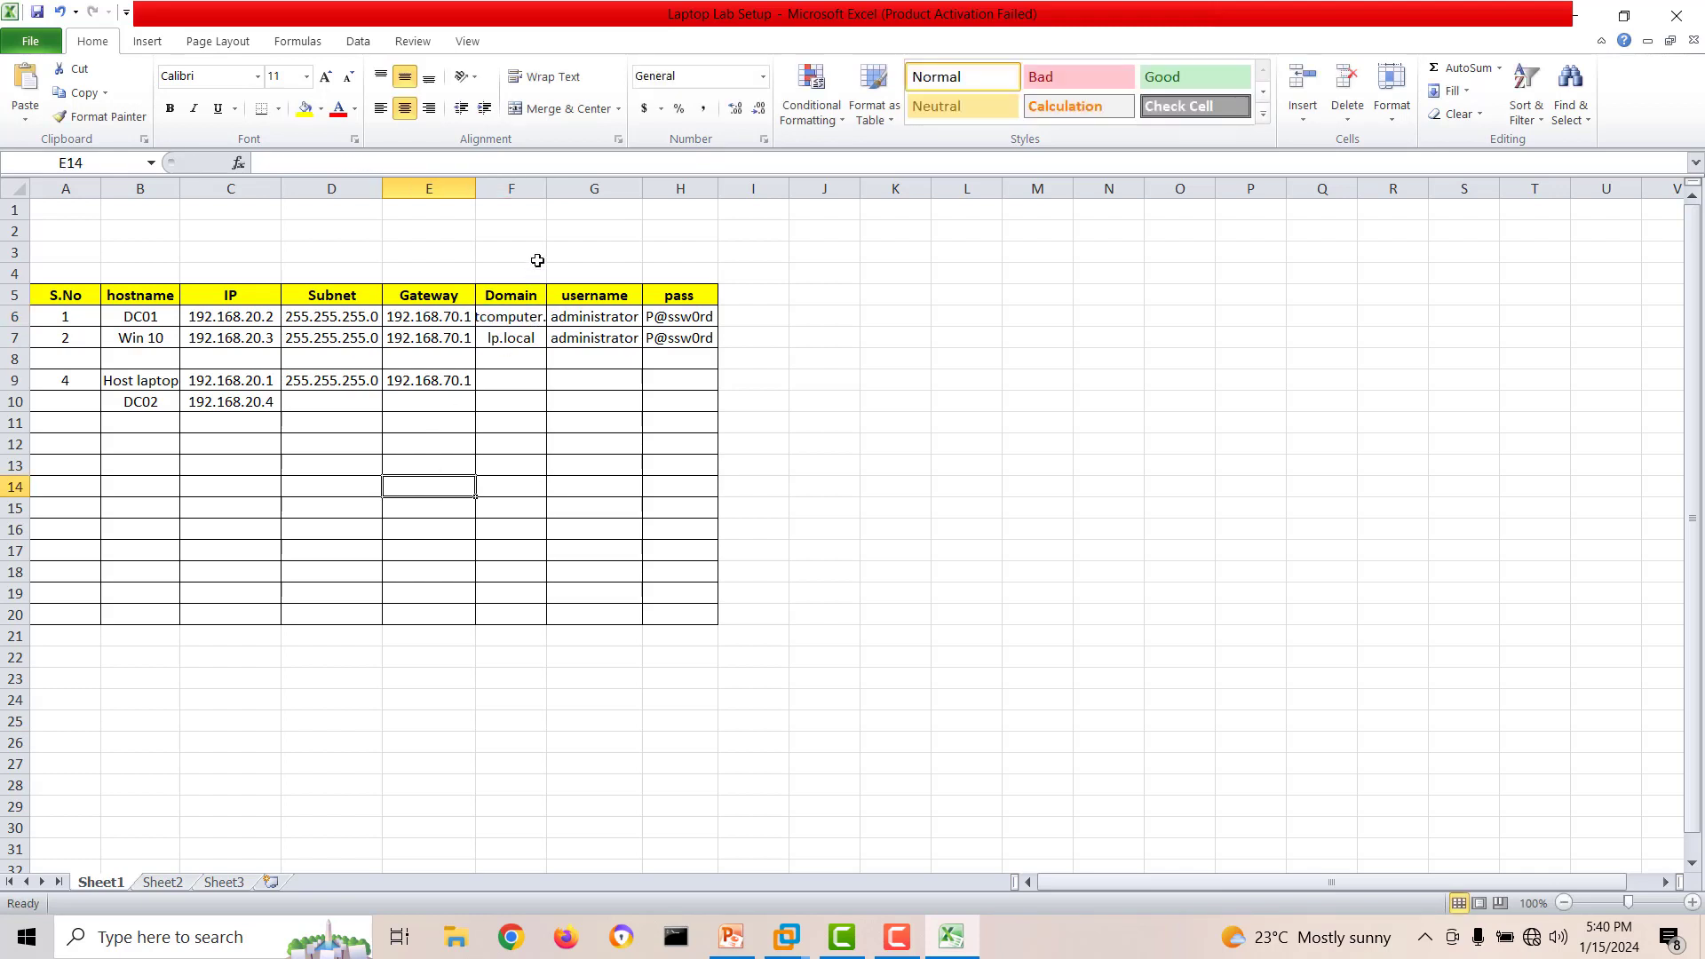
{"action": "double_click", "coordinate": [547, 188]}
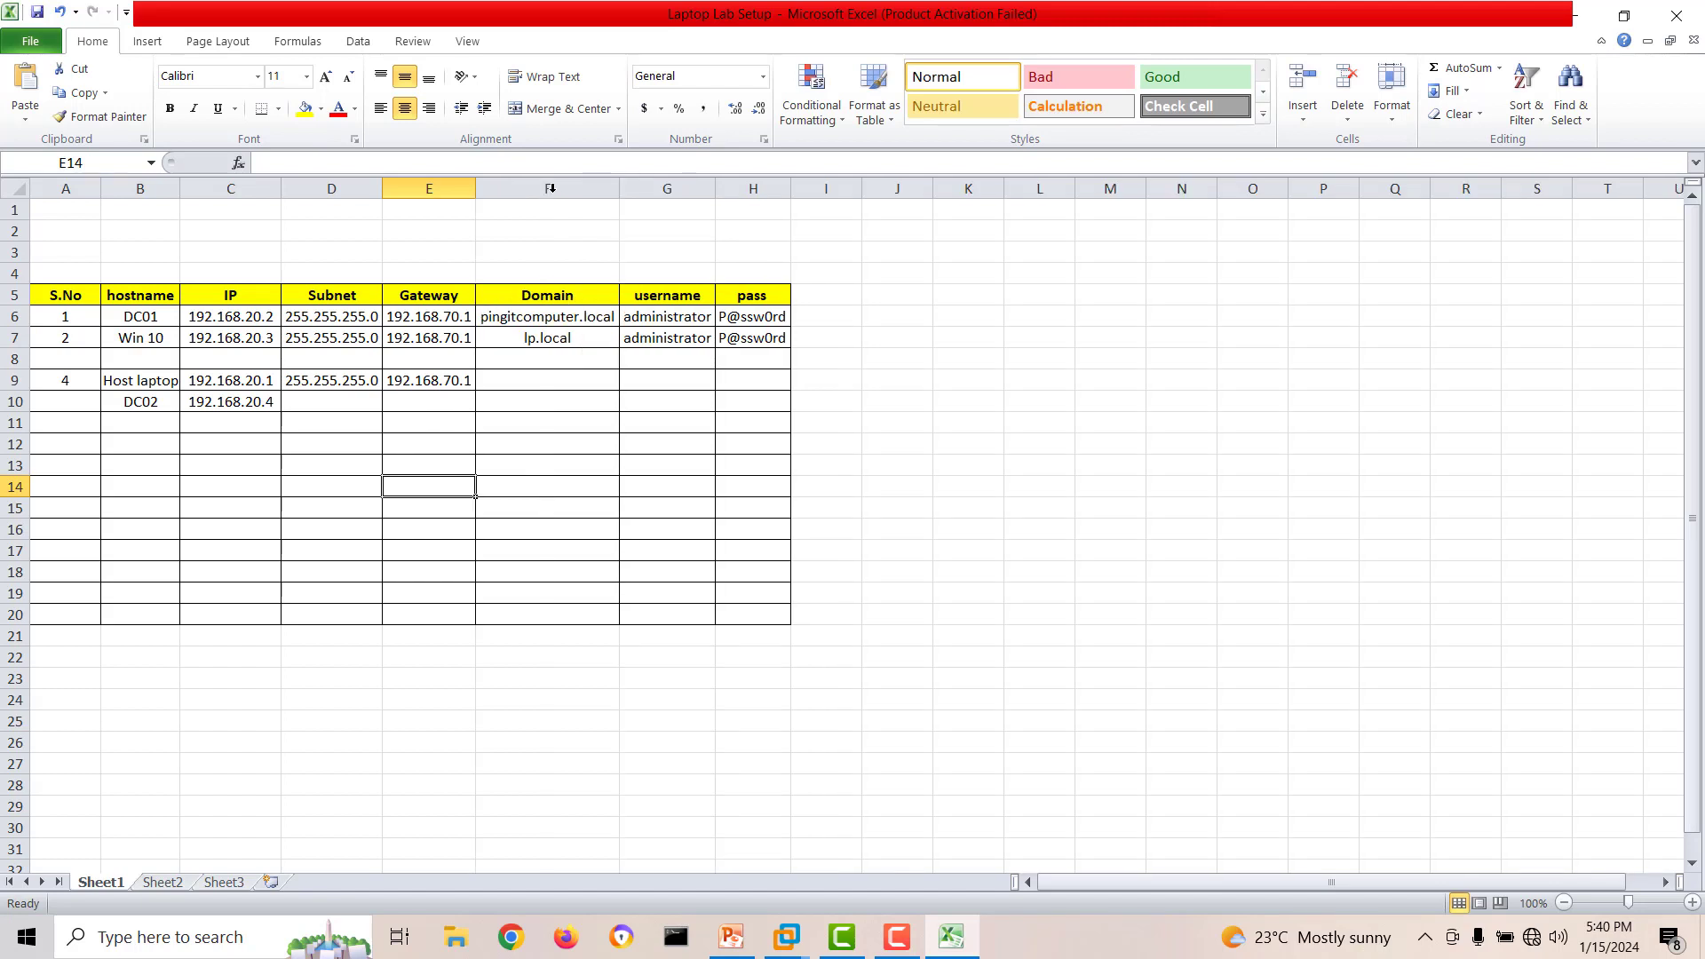
Clear the password entries of DC01 and Win 10.
{"action": "left_click", "coordinate": [762, 316]}
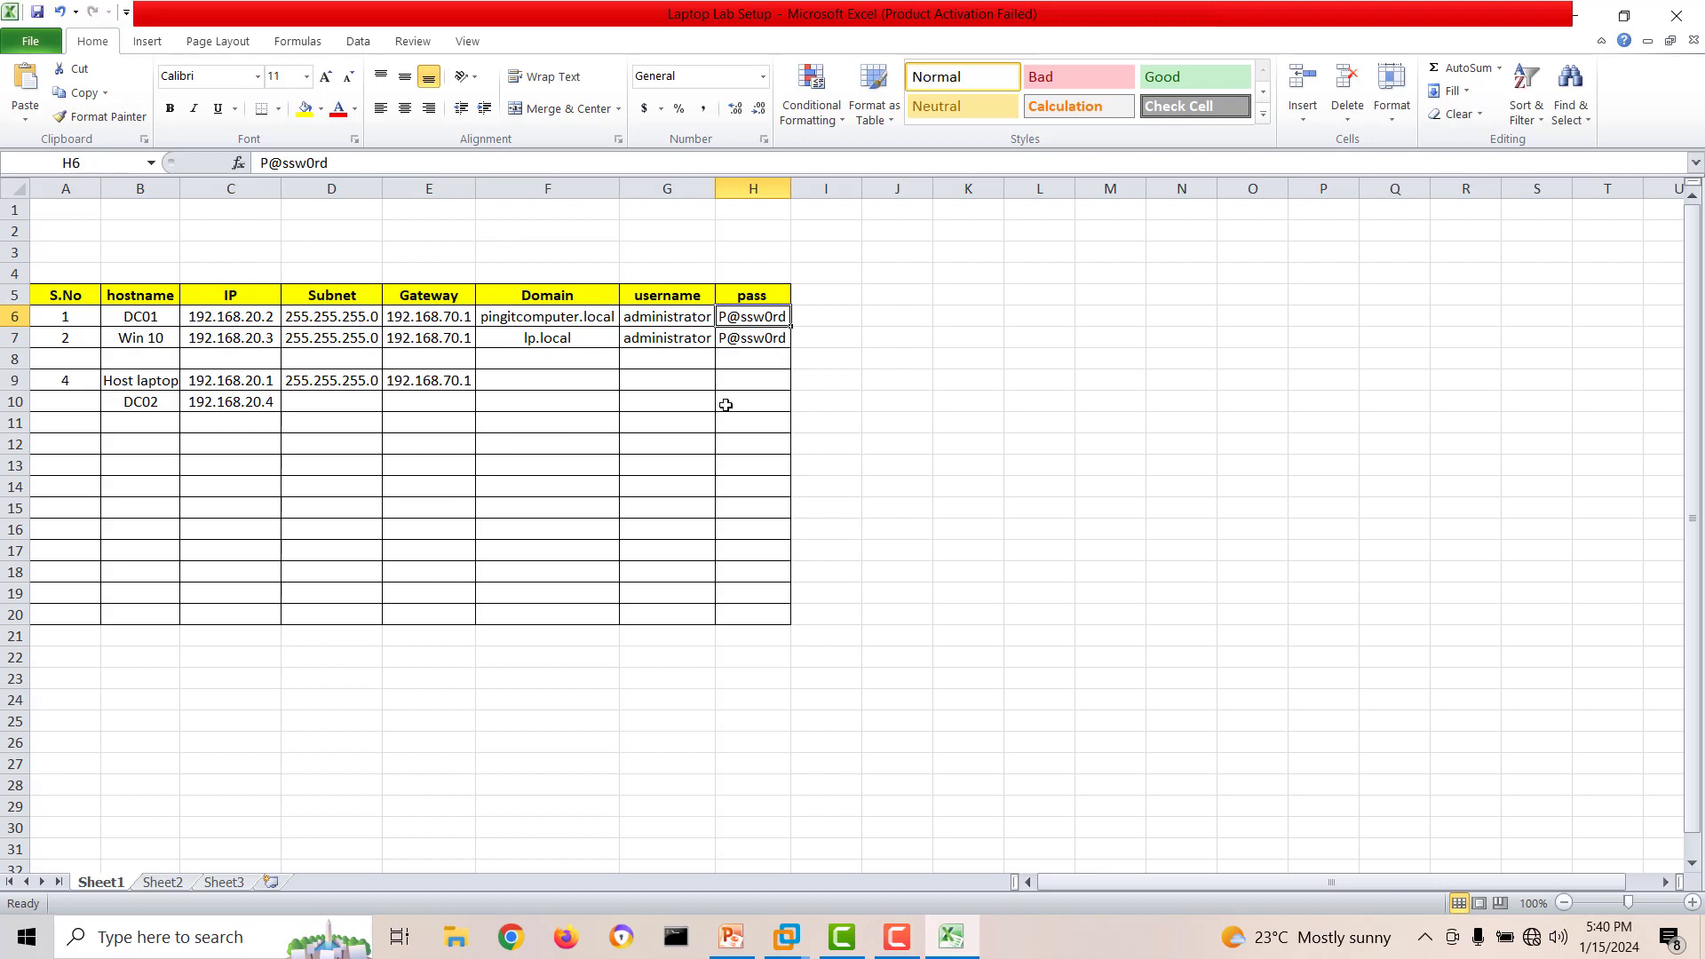
{"action": "left_click", "coordinate": [742, 337]}
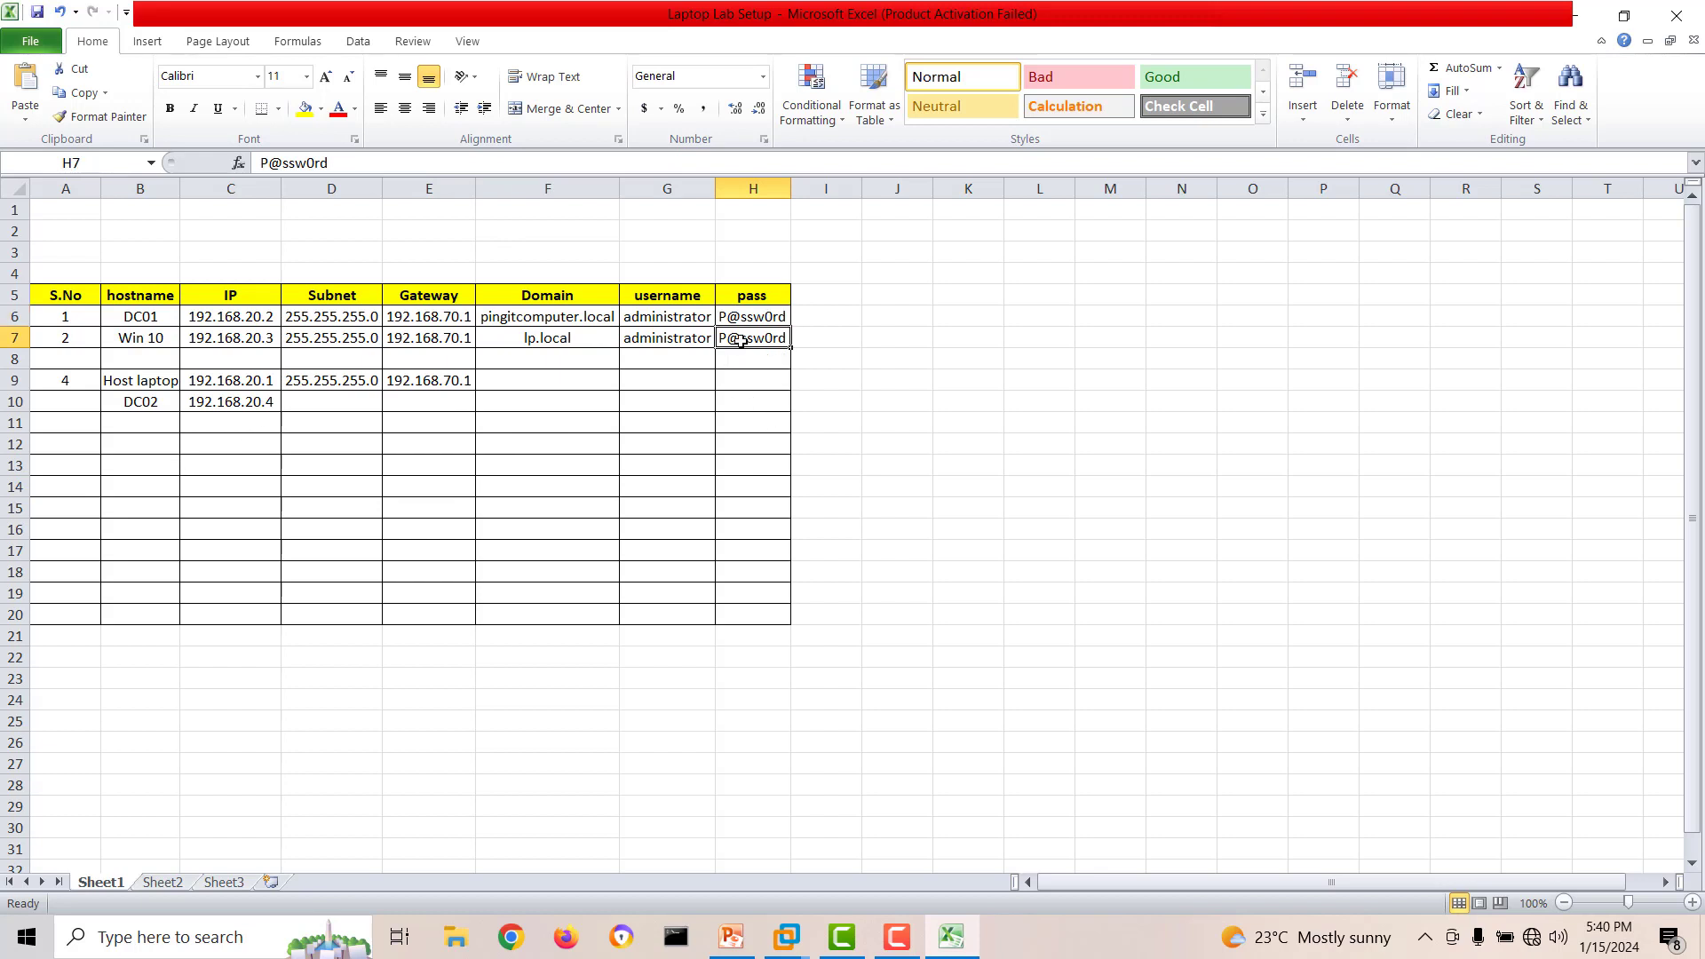
{"action": "key", "text": "Delete"}
{"action": "left_click", "coordinate": [760, 311]}
{"action": "key", "text": "Delete"}
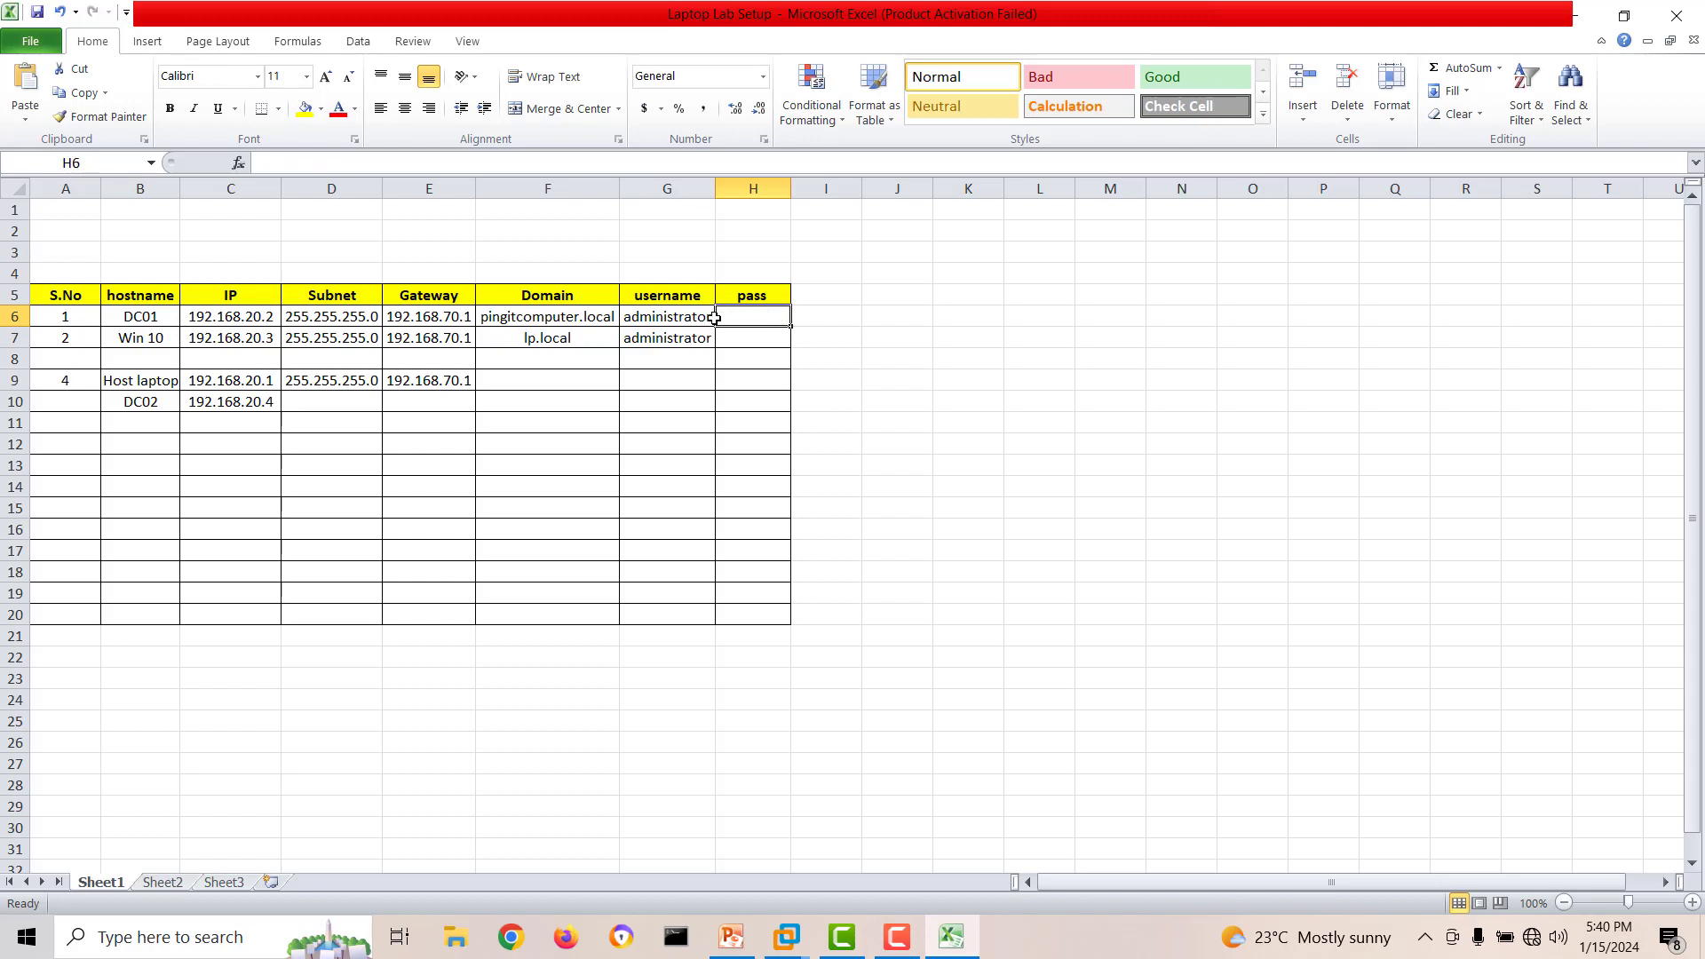
Copy DC02's hostname and IP from row 10 into the empty row 8 below Win 10.
{"action": "left_click", "coordinate": [85, 398]}
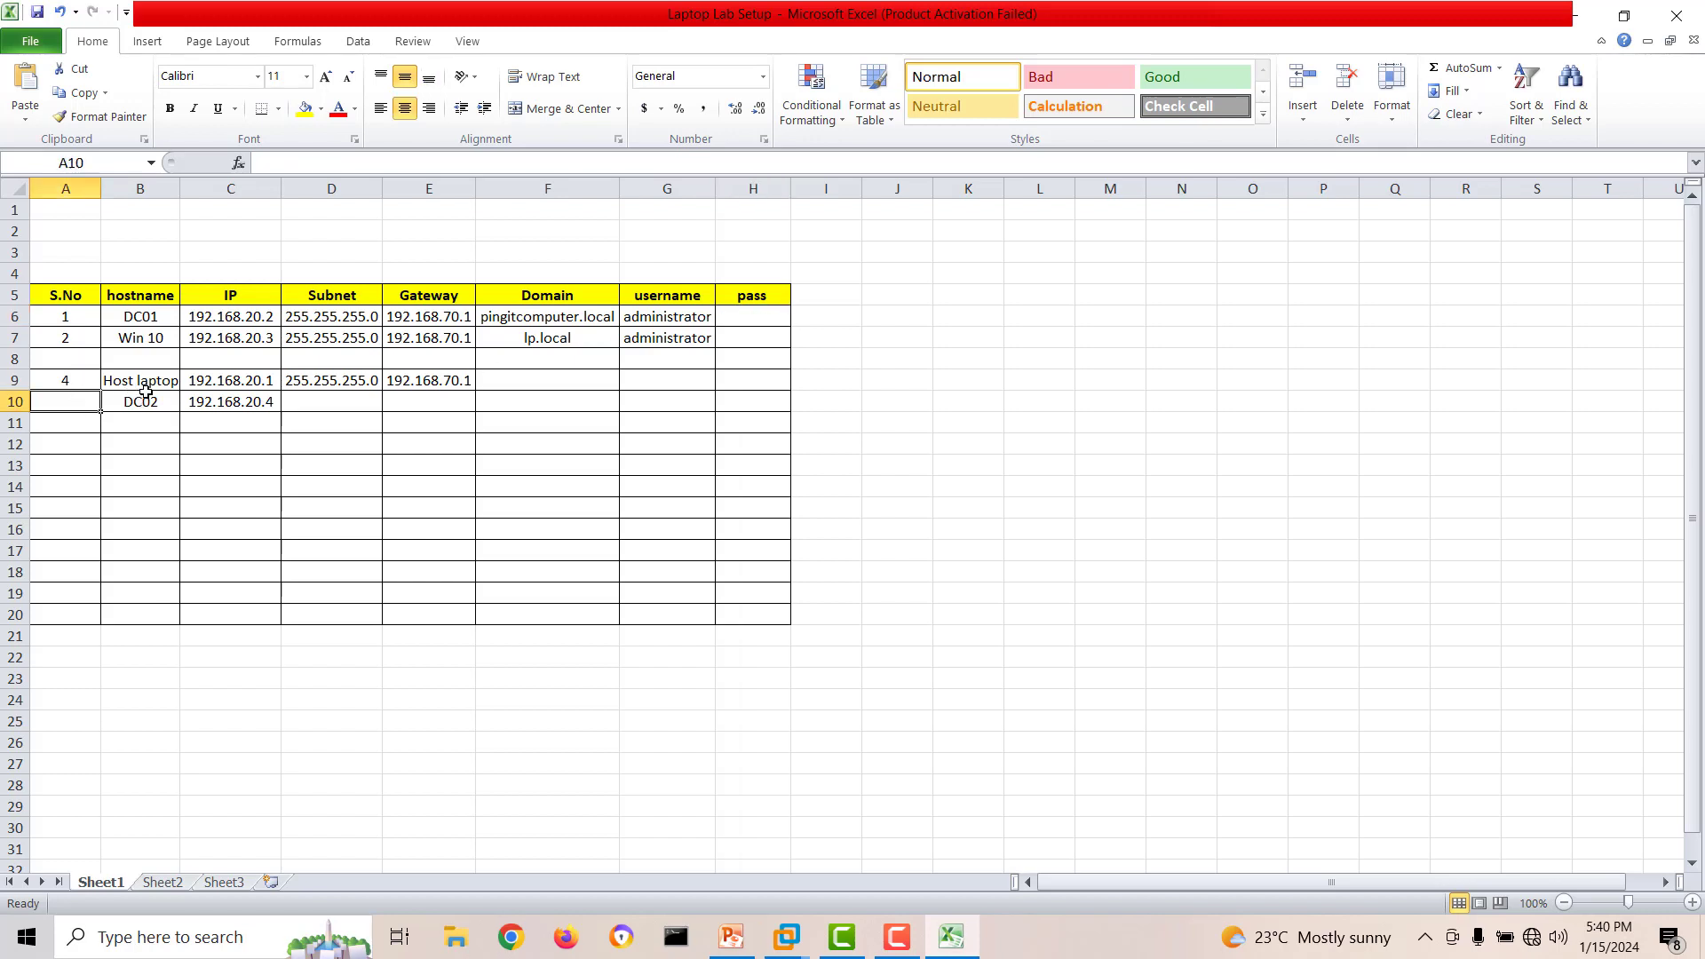
{"action": "left_click", "coordinate": [142, 359]}
{"action": "left_click", "coordinate": [142, 403]}
{"action": "left_click_drag", "start_coordinate": [142, 403], "coordinate": [222, 407]}
{"action": "key", "text": "ctrl+c"}
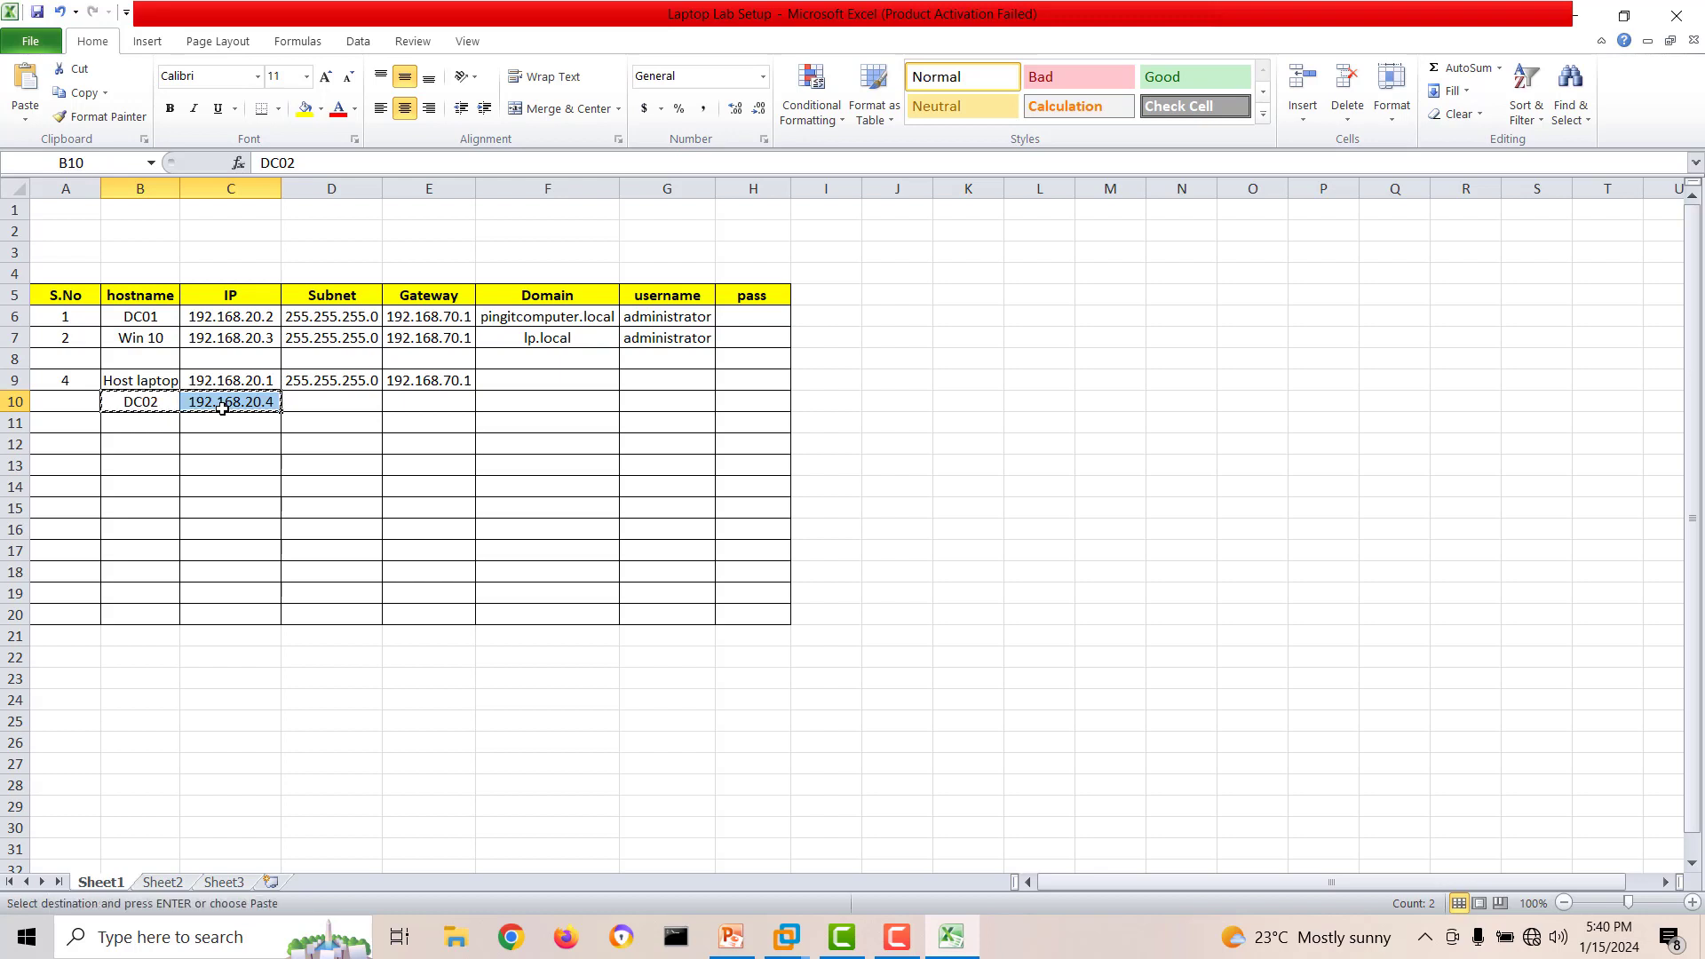
{"action": "left_click", "coordinate": [136, 357]}
{"action": "key", "text": "ctrl+v"}
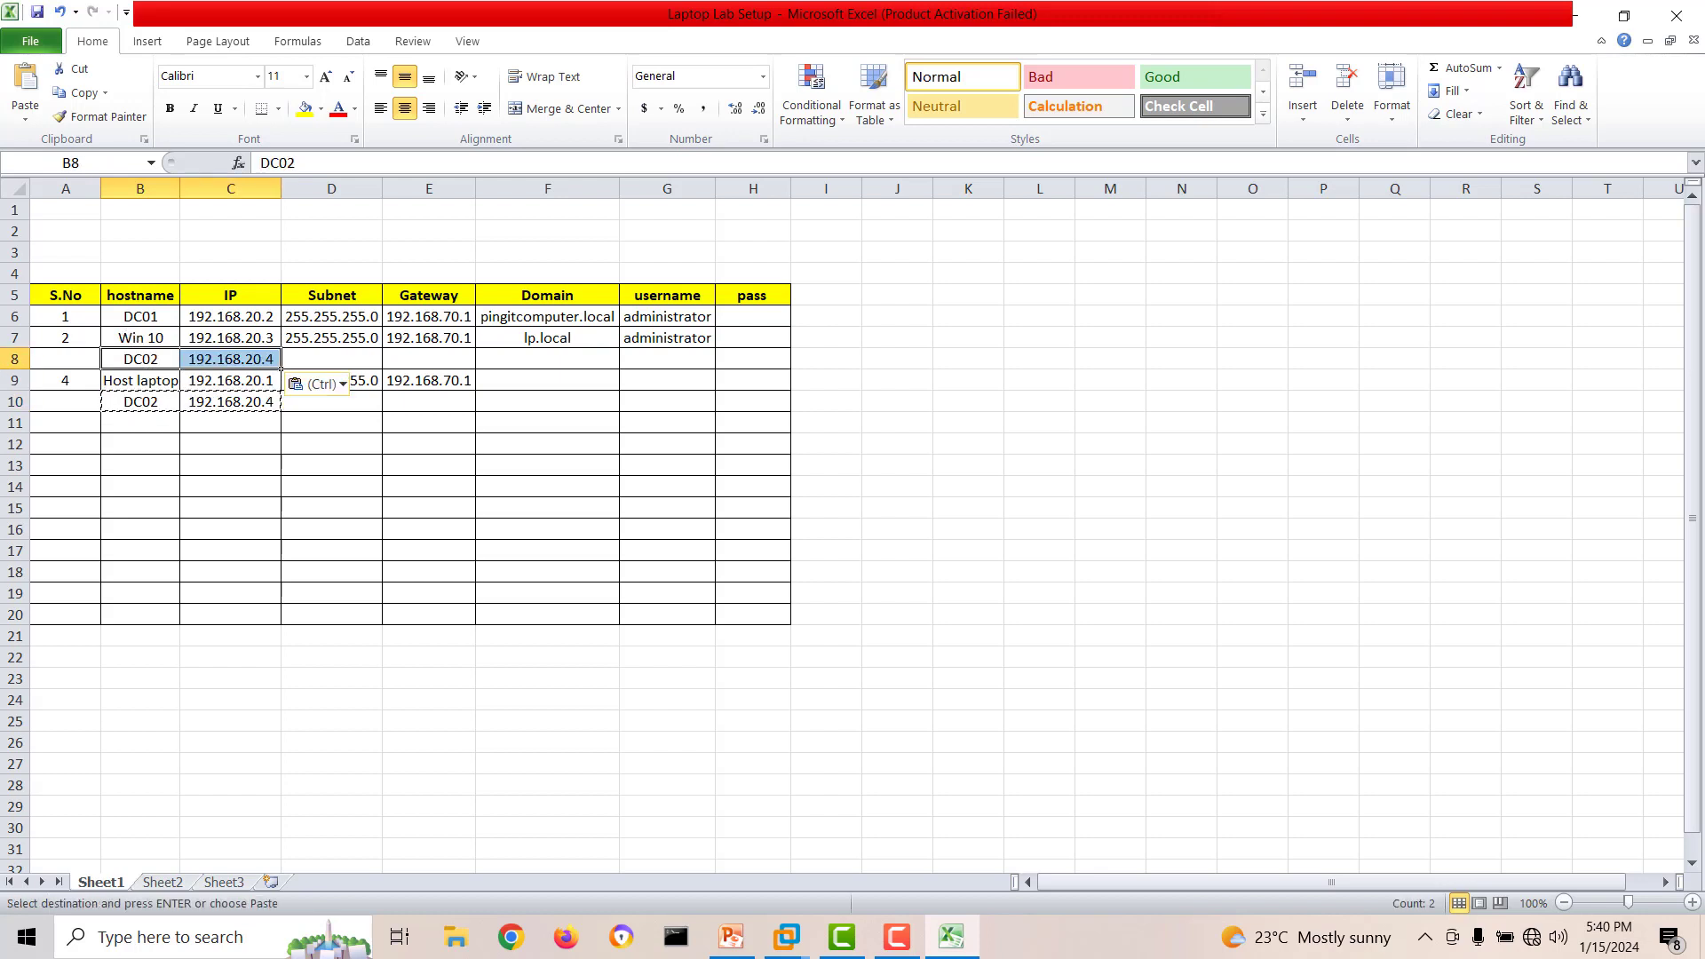
Clear the duplicate DC02 hostname and IP from row 10.
{"action": "double_click", "coordinate": [183, 420]}
{"action": "left_click_drag", "start_coordinate": [183, 423], "coordinate": [147, 401]}
{"action": "left_click", "coordinate": [239, 466]}
{"action": "key", "text": "Escape"}
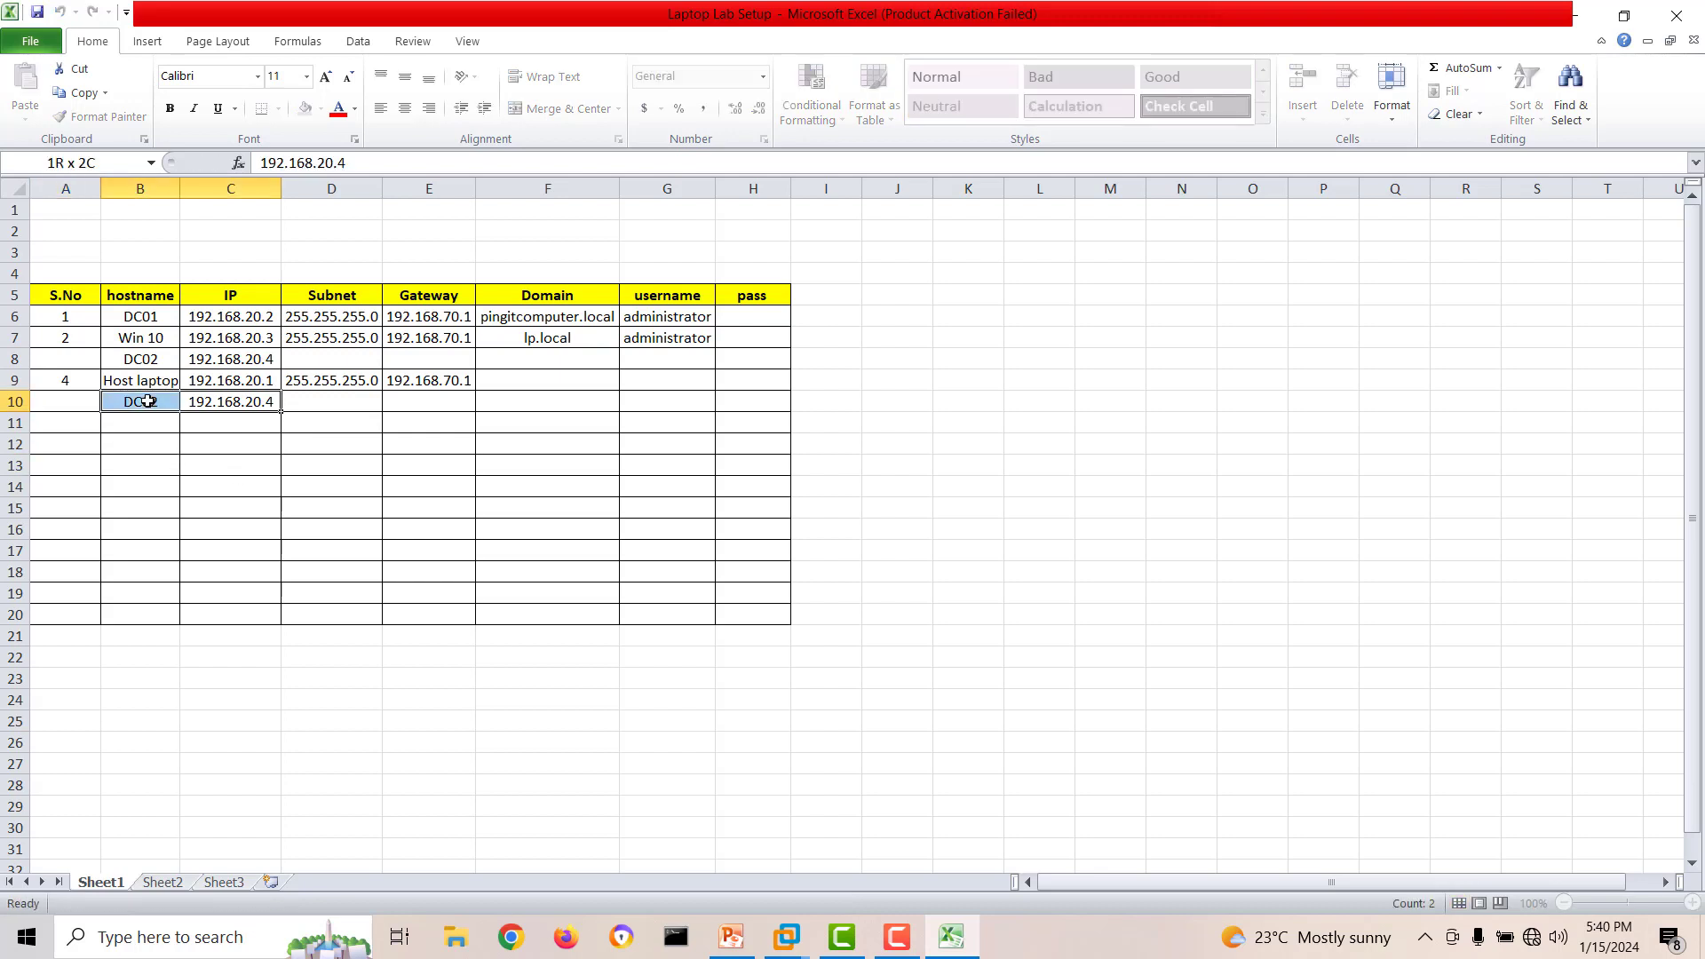
{"action": "key", "text": "Delete"}
{"action": "left_click", "coordinate": [265, 463]}
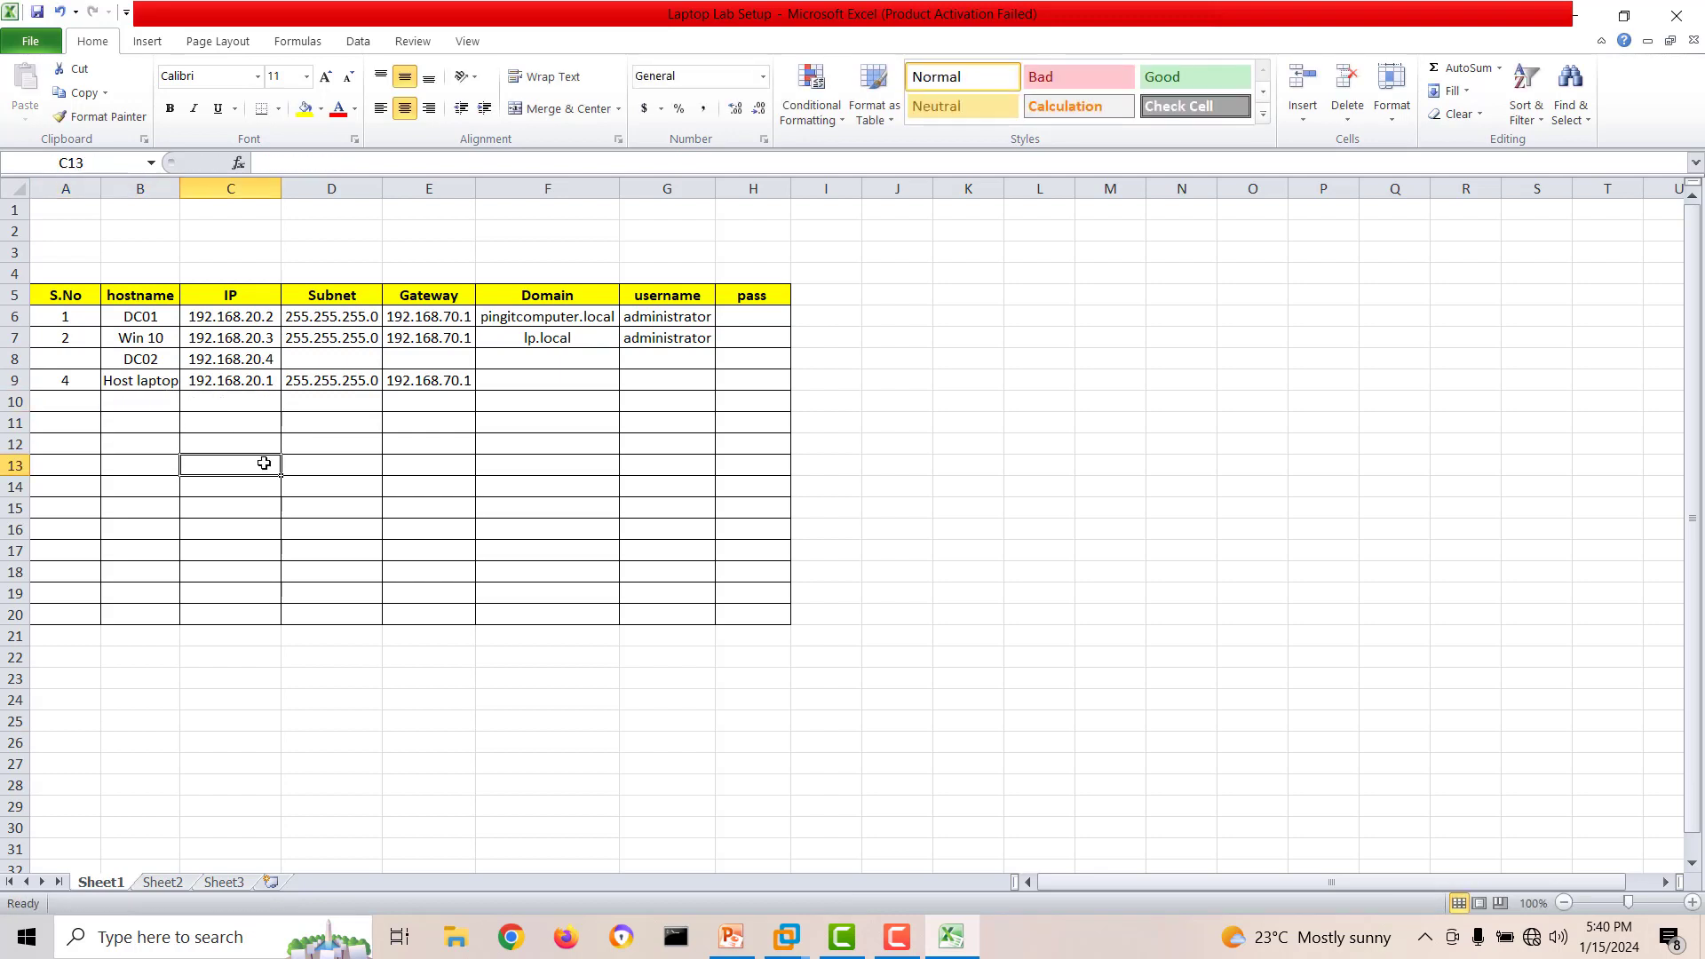
Copy the subnet and gateway entries of DC01 and Win 10 into the DC02 and Host laptop rows.
{"action": "left_click_drag", "start_coordinate": [317, 336], "coordinate": [428, 325]}
{"action": "key", "text": "ctrl+c"}
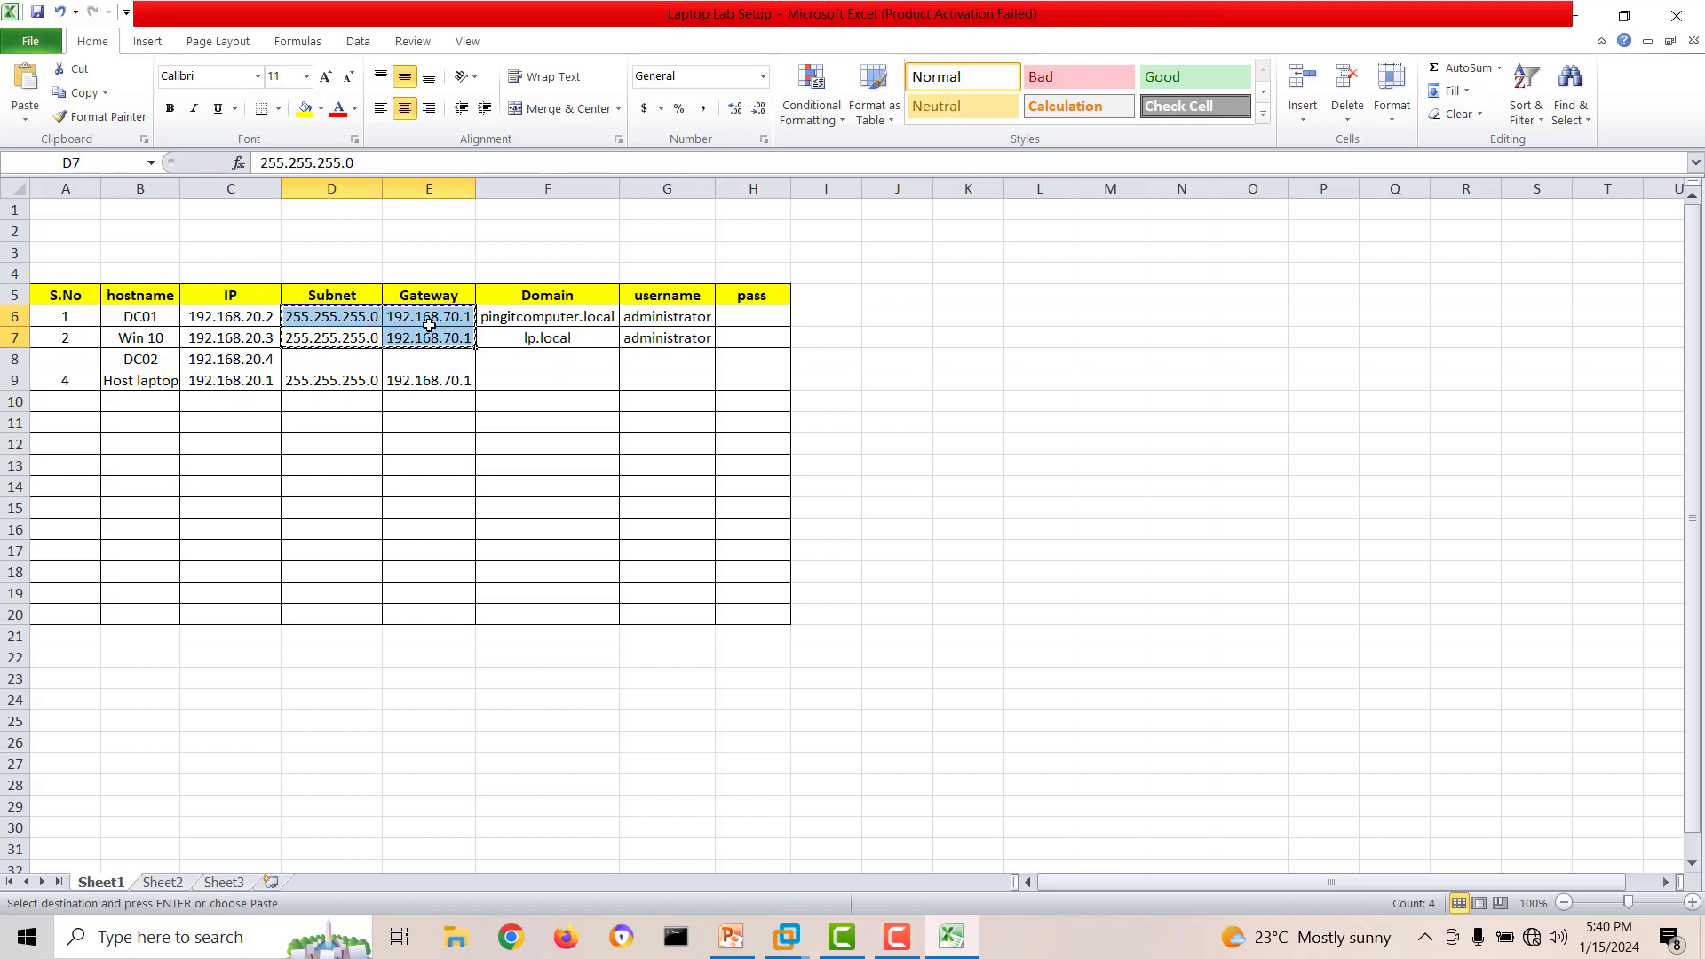
{"action": "left_click", "coordinate": [361, 353]}
{"action": "key", "text": "ctrl+v"}
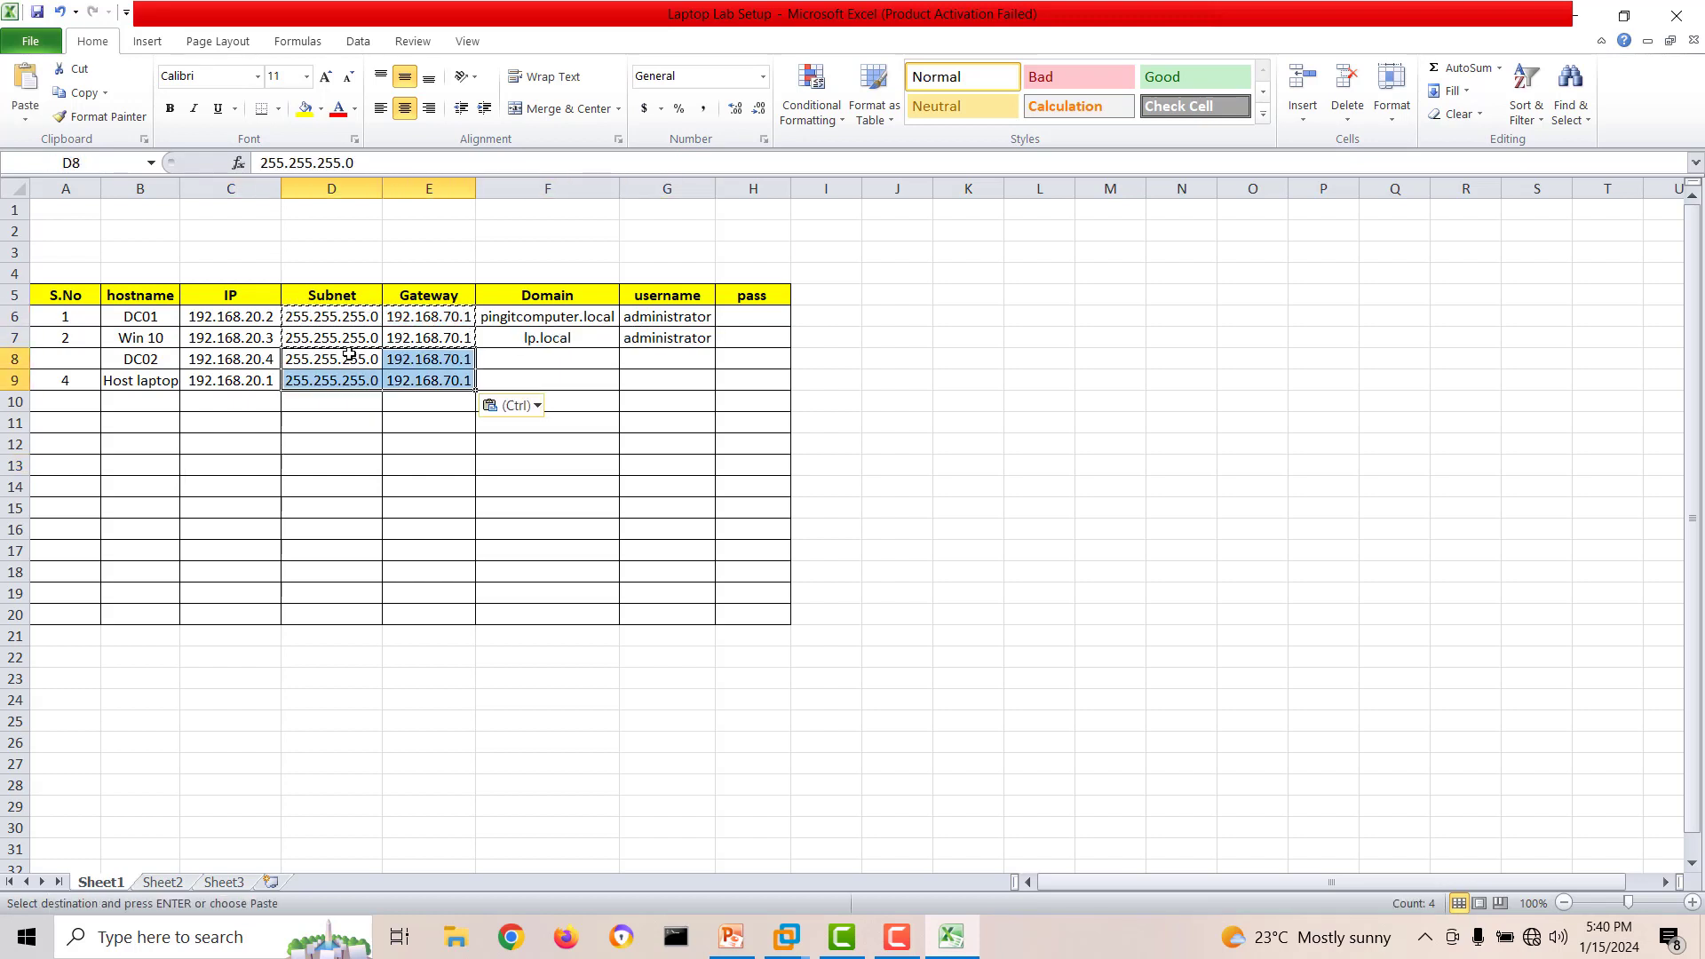
{"action": "left_click", "coordinate": [556, 447]}
Copy DC01's domain pingitcomputer.local into the Domain cells of Win 10 and DC02.
{"action": "left_click", "coordinate": [545, 312]}
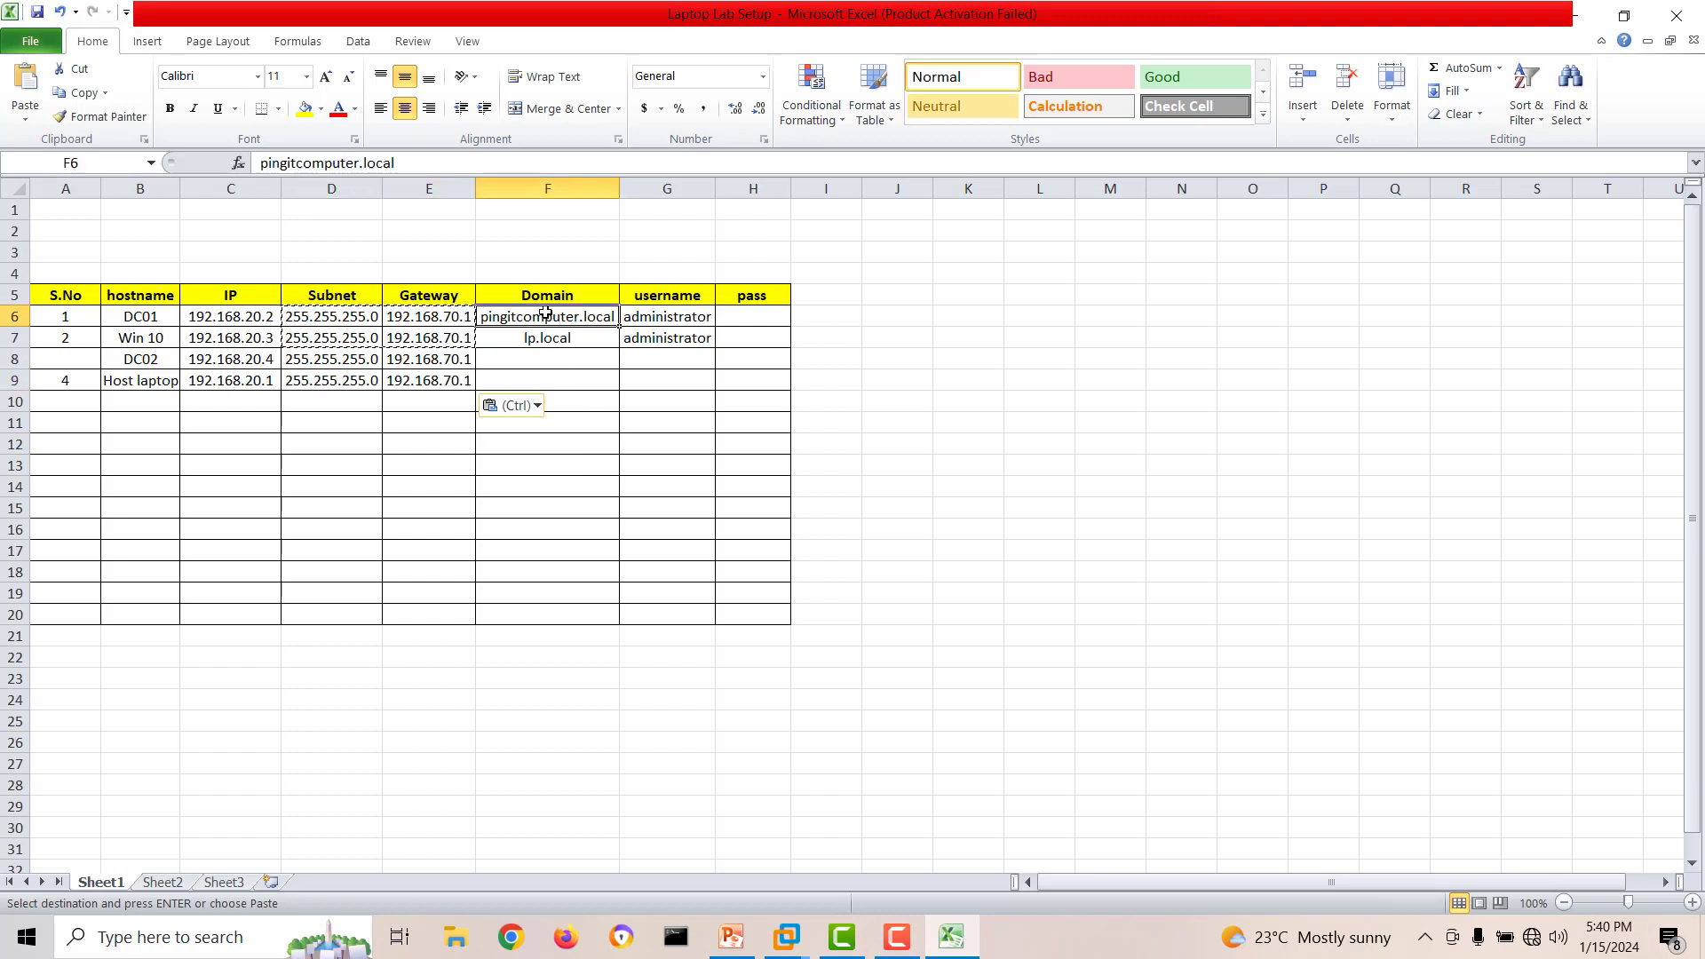
{"action": "key", "text": "ctrl+c"}
{"action": "left_click_drag", "start_coordinate": [540, 355], "coordinate": [543, 339]}
{"action": "key", "text": "ctrl+v"}
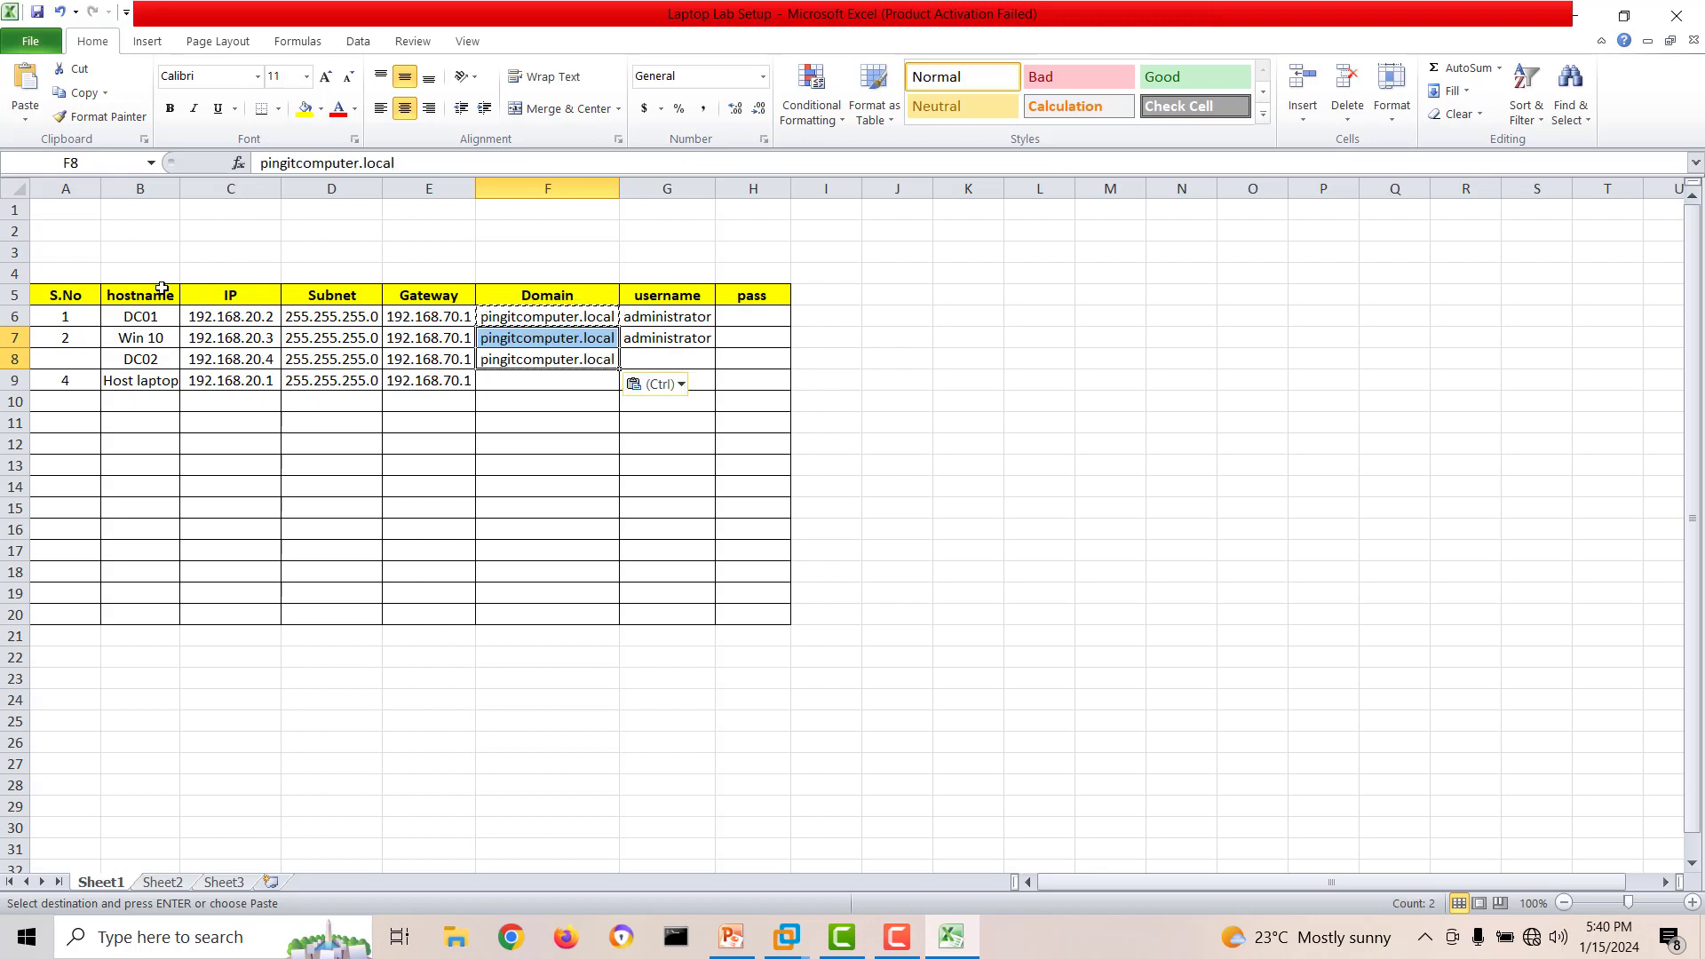
Copy the username administrator from the Win 10 row into DC02's username cell.
{"action": "left_click", "coordinate": [664, 341]}
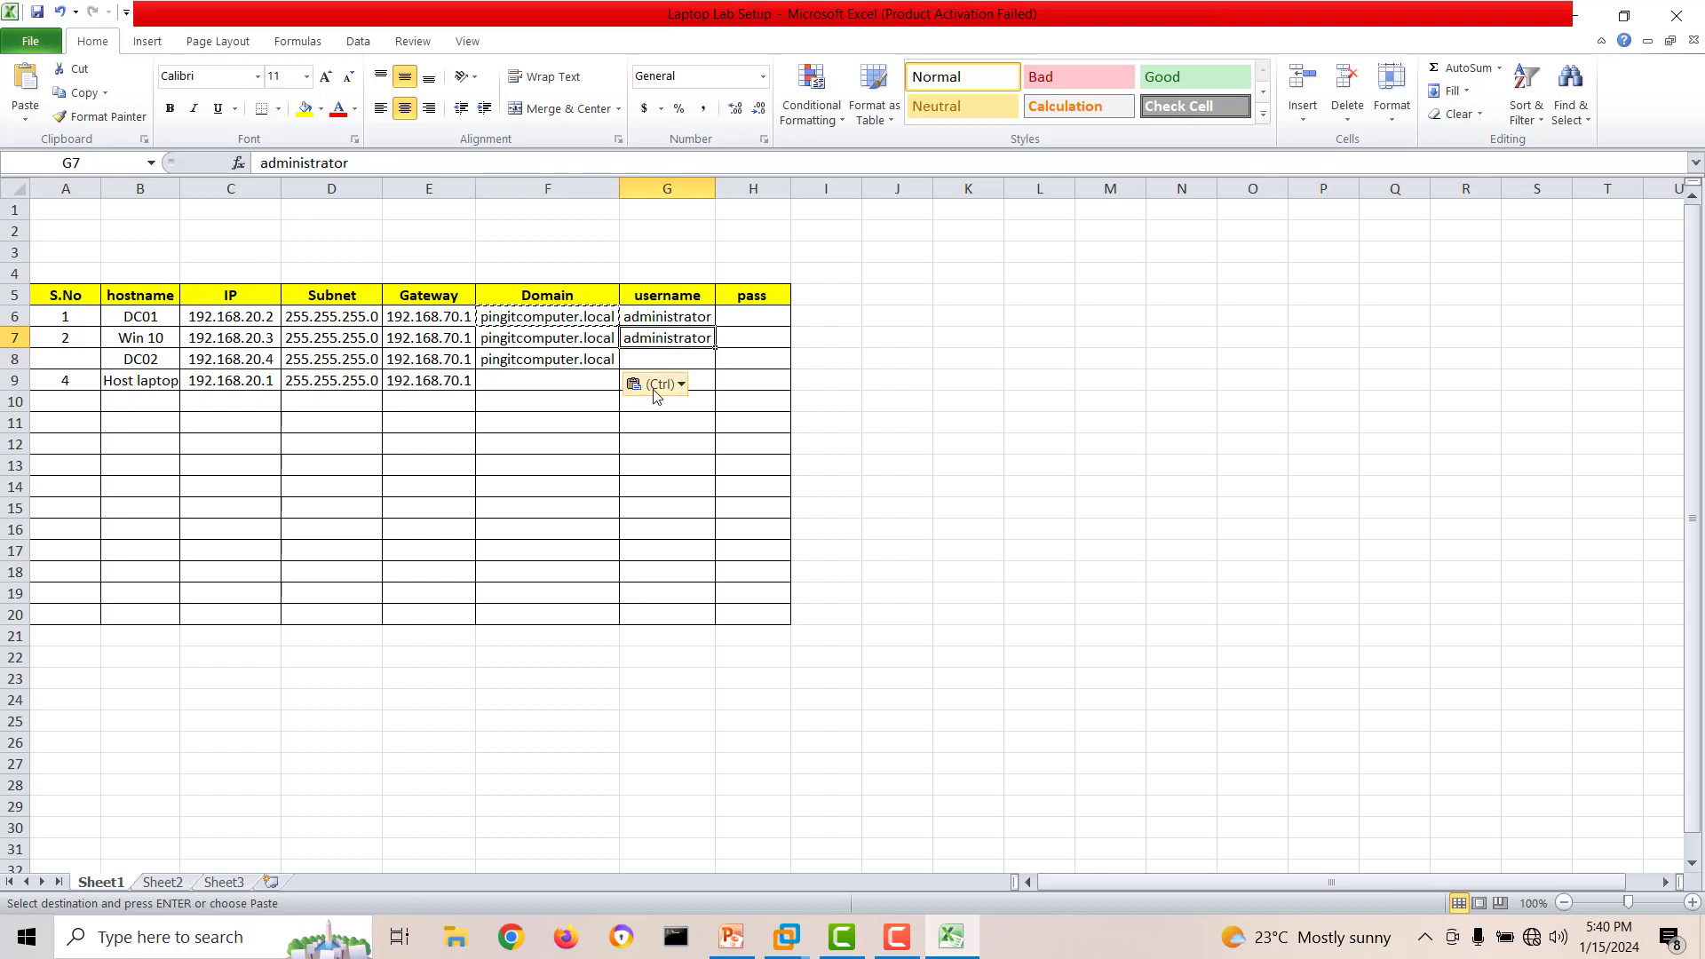
{"action": "key", "text": "ctrl+c"}
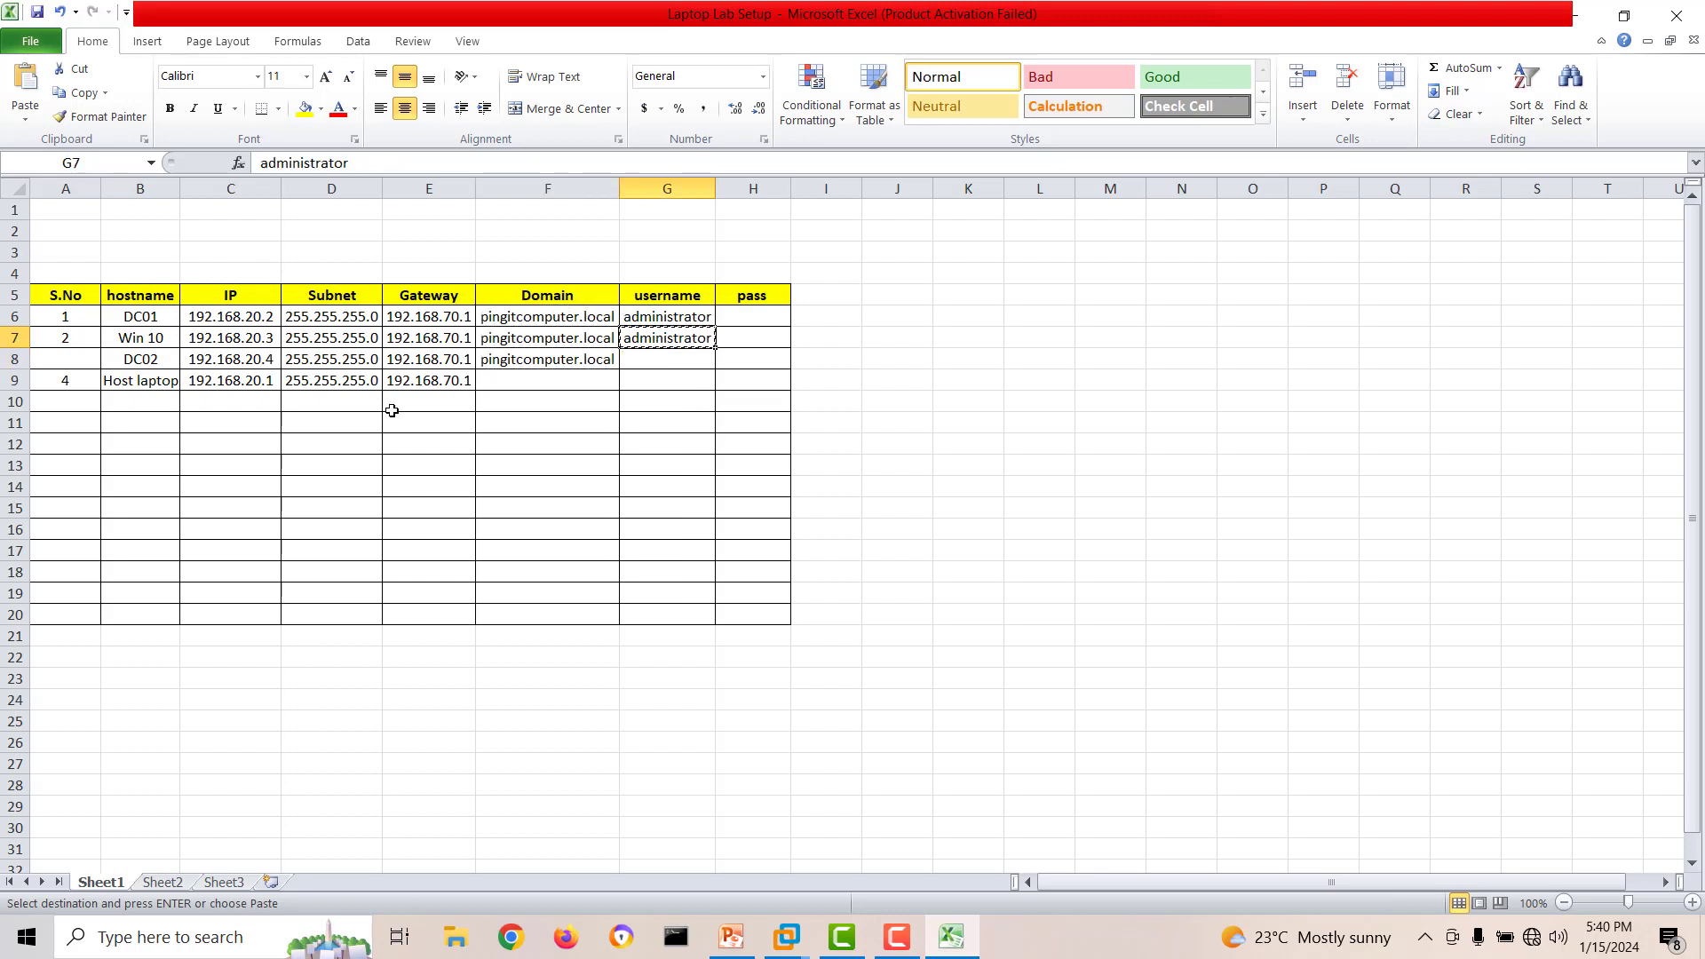
{"action": "left_click", "coordinate": [647, 361]}
{"action": "key", "text": "ctrl+v"}
{"action": "double_click", "coordinate": [558, 447]}
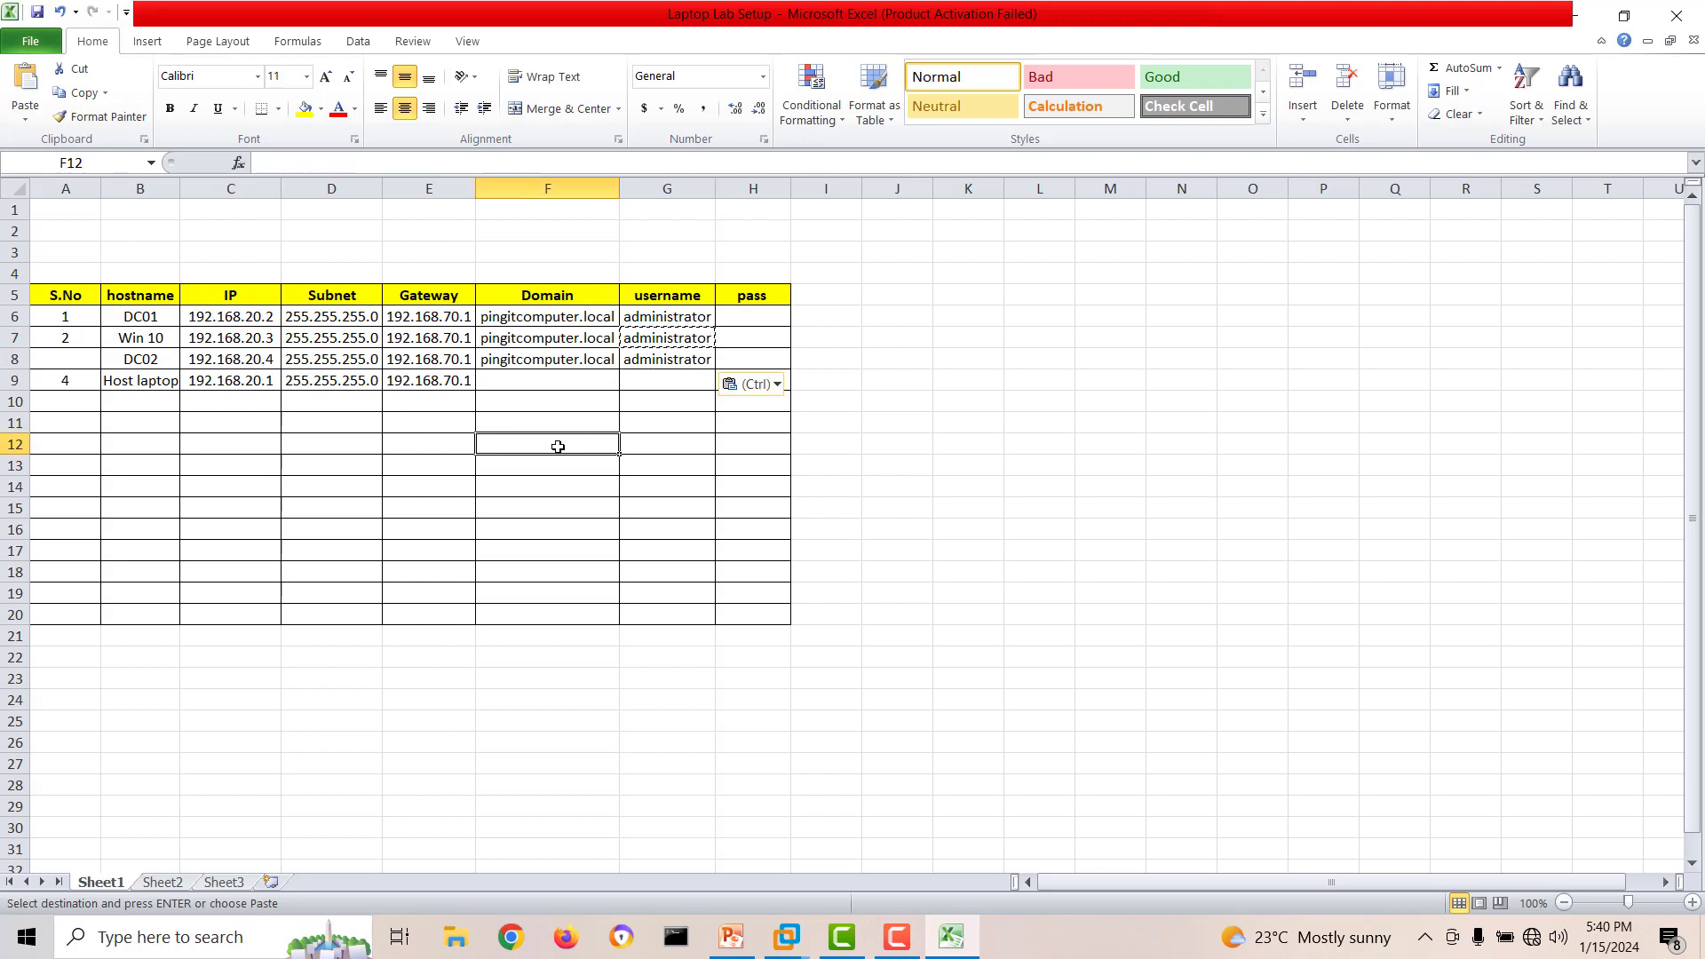
Set DC01's gateway to 192.168.20.1 in the lab table.
{"action": "left_click", "coordinate": [227, 362]}
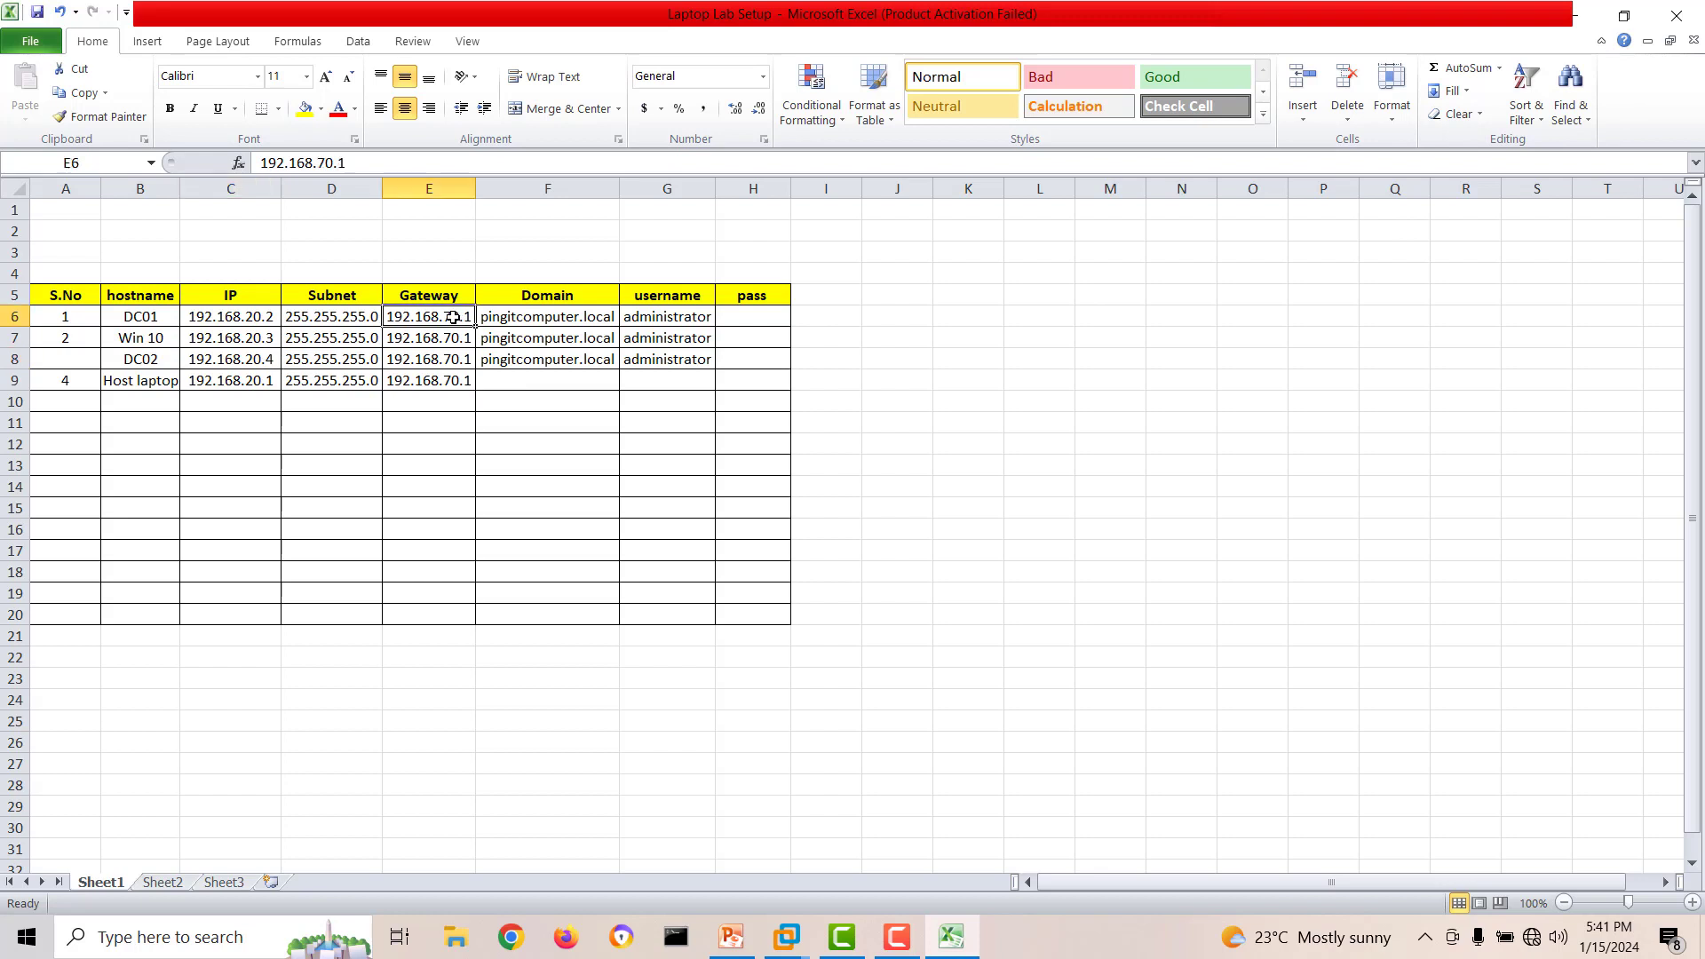
{"action": "double_click", "coordinate": [456, 318]}
{"action": "key", "text": "BackSpace"}
{"action": "type", "text": "20"}
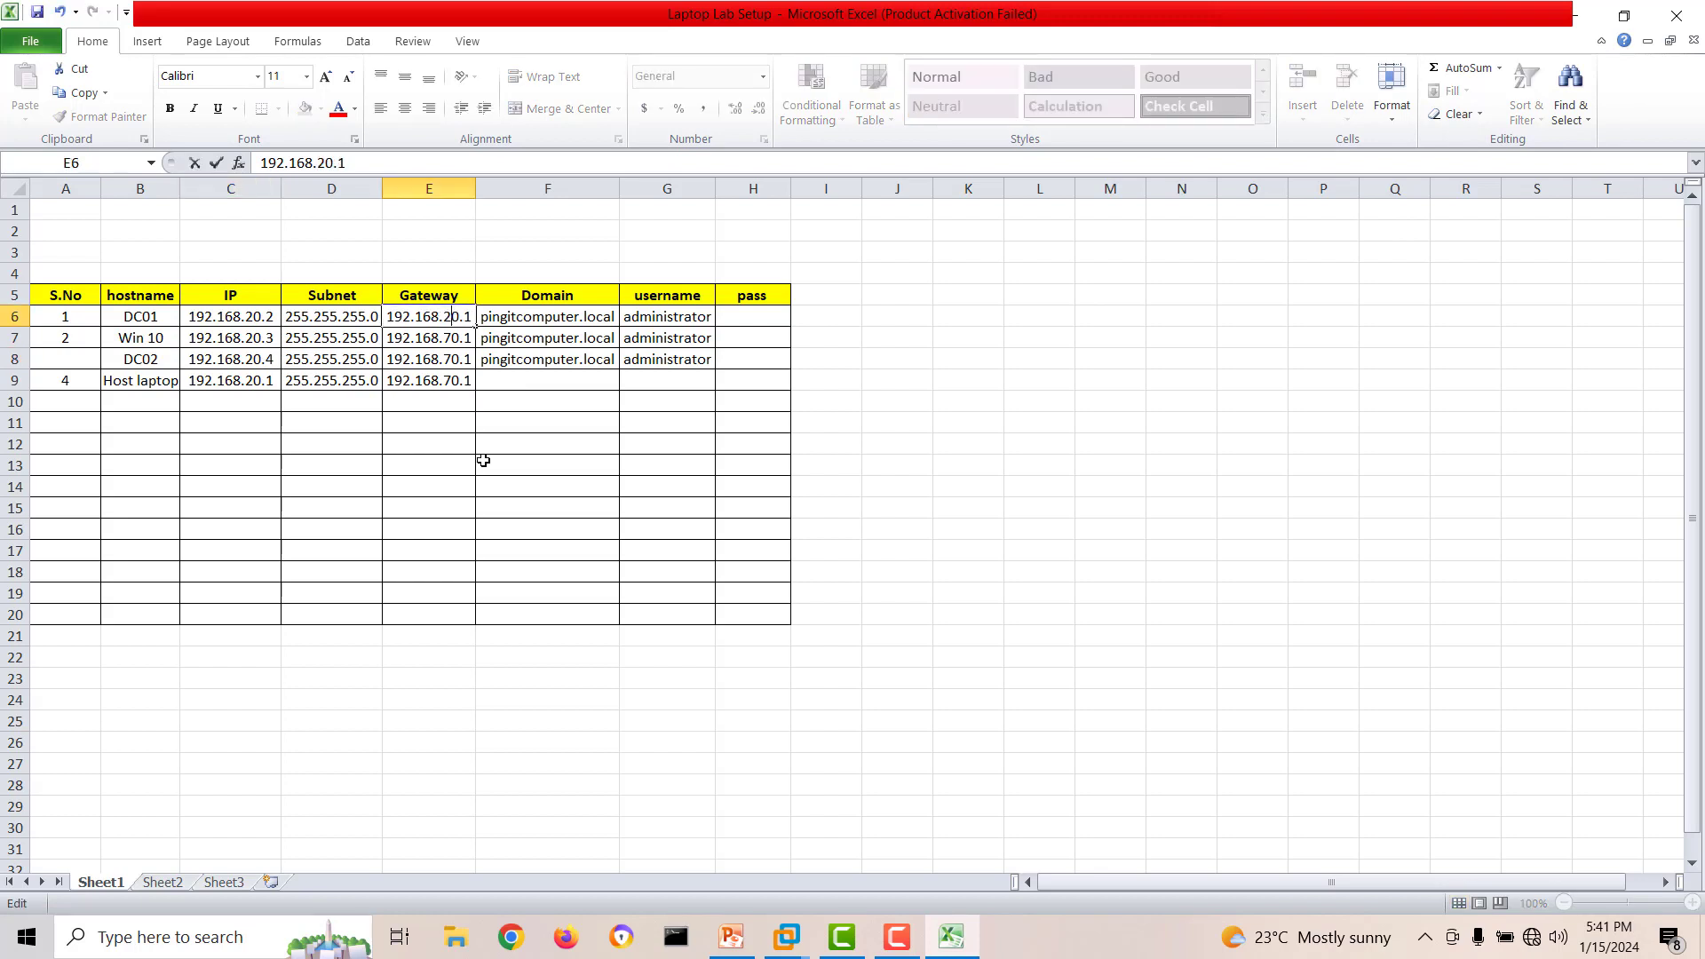
{"action": "key", "text": "BackSpace"}
{"action": "left_click", "coordinate": [483, 460]}
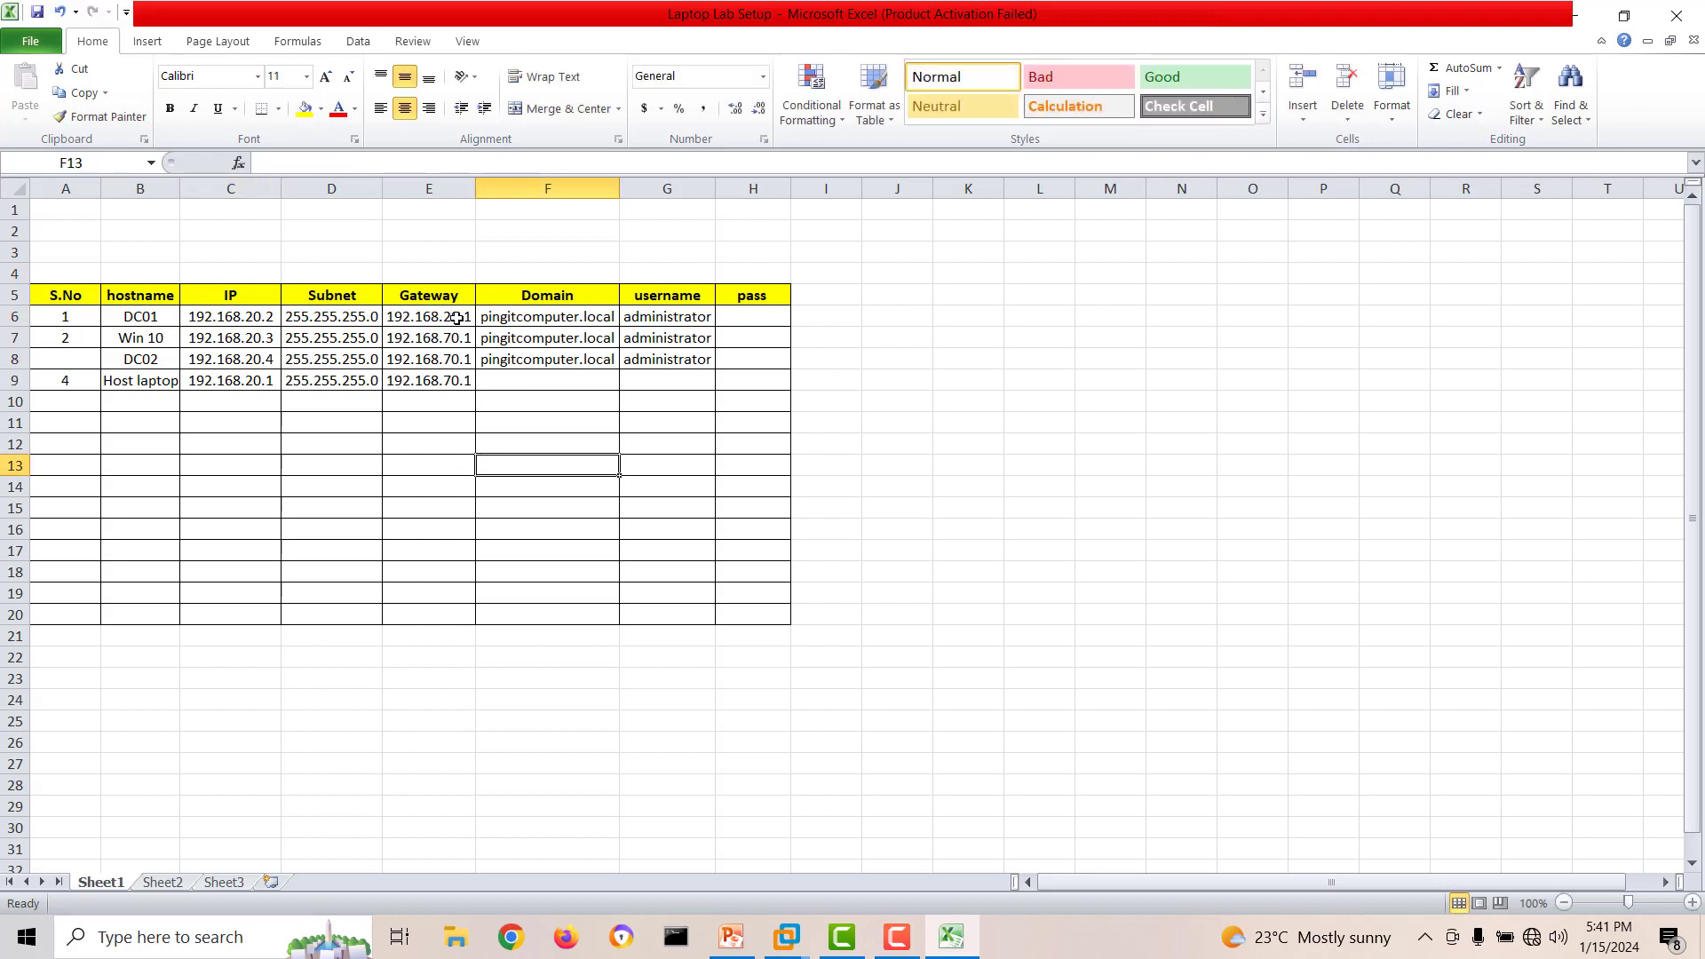
{"action": "left_click", "coordinate": [453, 318]}
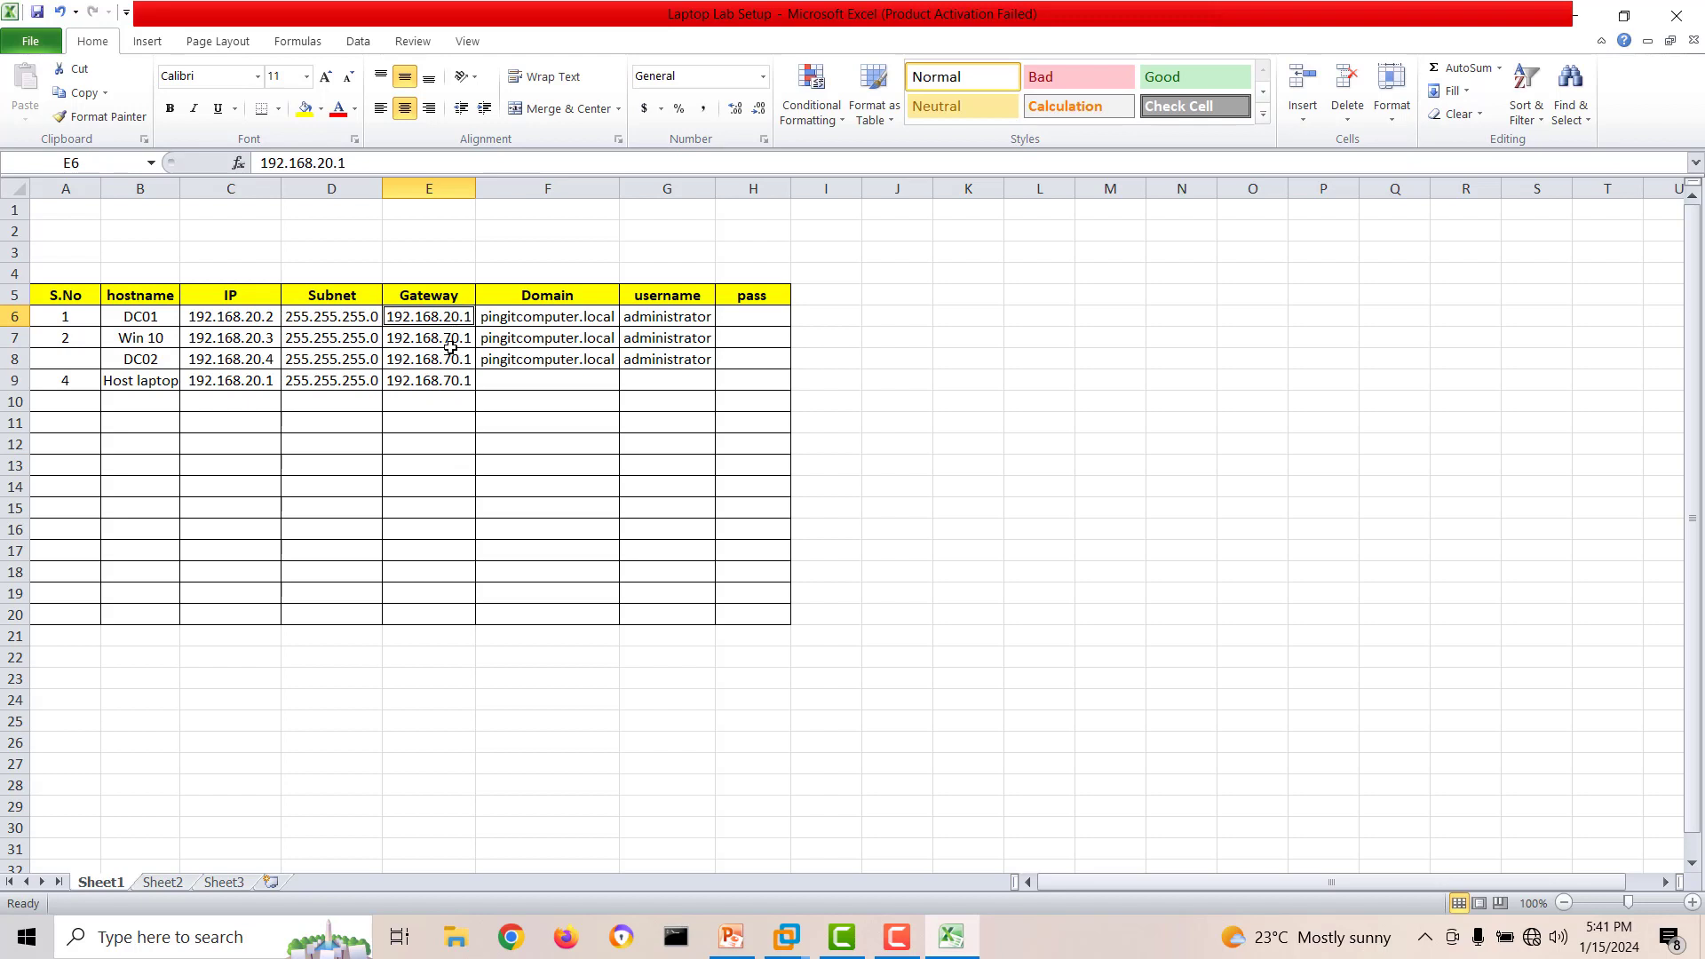
Copy DC01's gateway 192.168.20.1 into the Gateway cells of Win 10, DC02 and Host laptop.
{"action": "left_click_drag", "start_coordinate": [446, 380], "coordinate": [442, 339]}
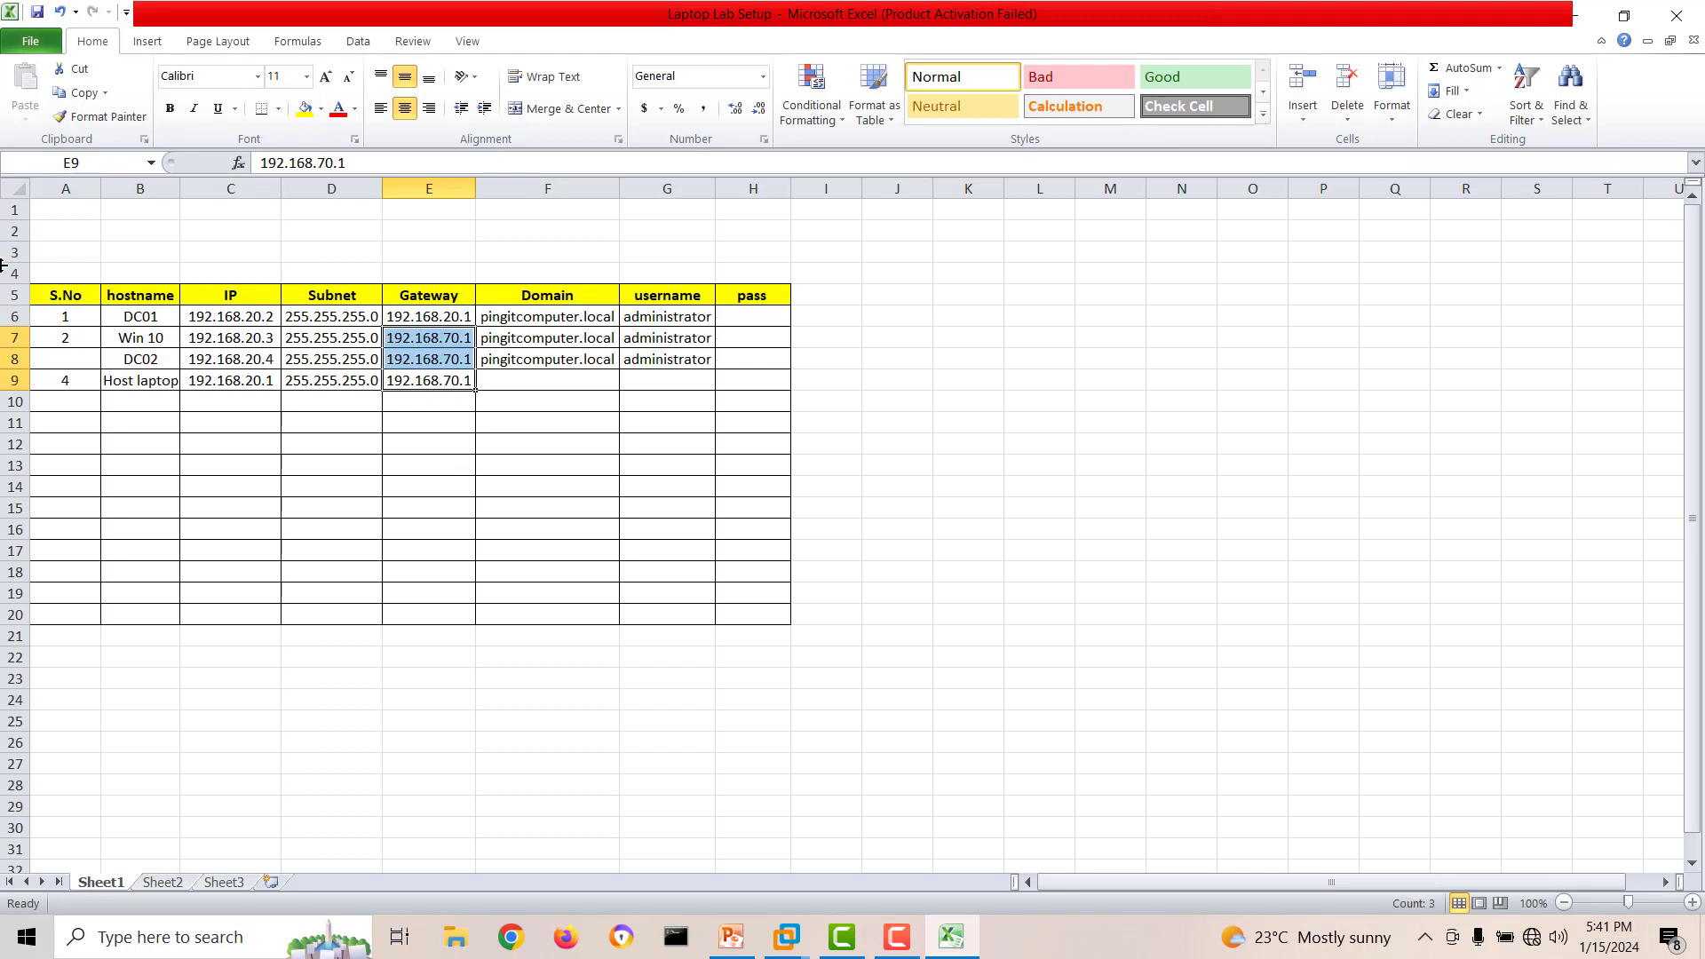
{"action": "left_click", "coordinate": [452, 427]}
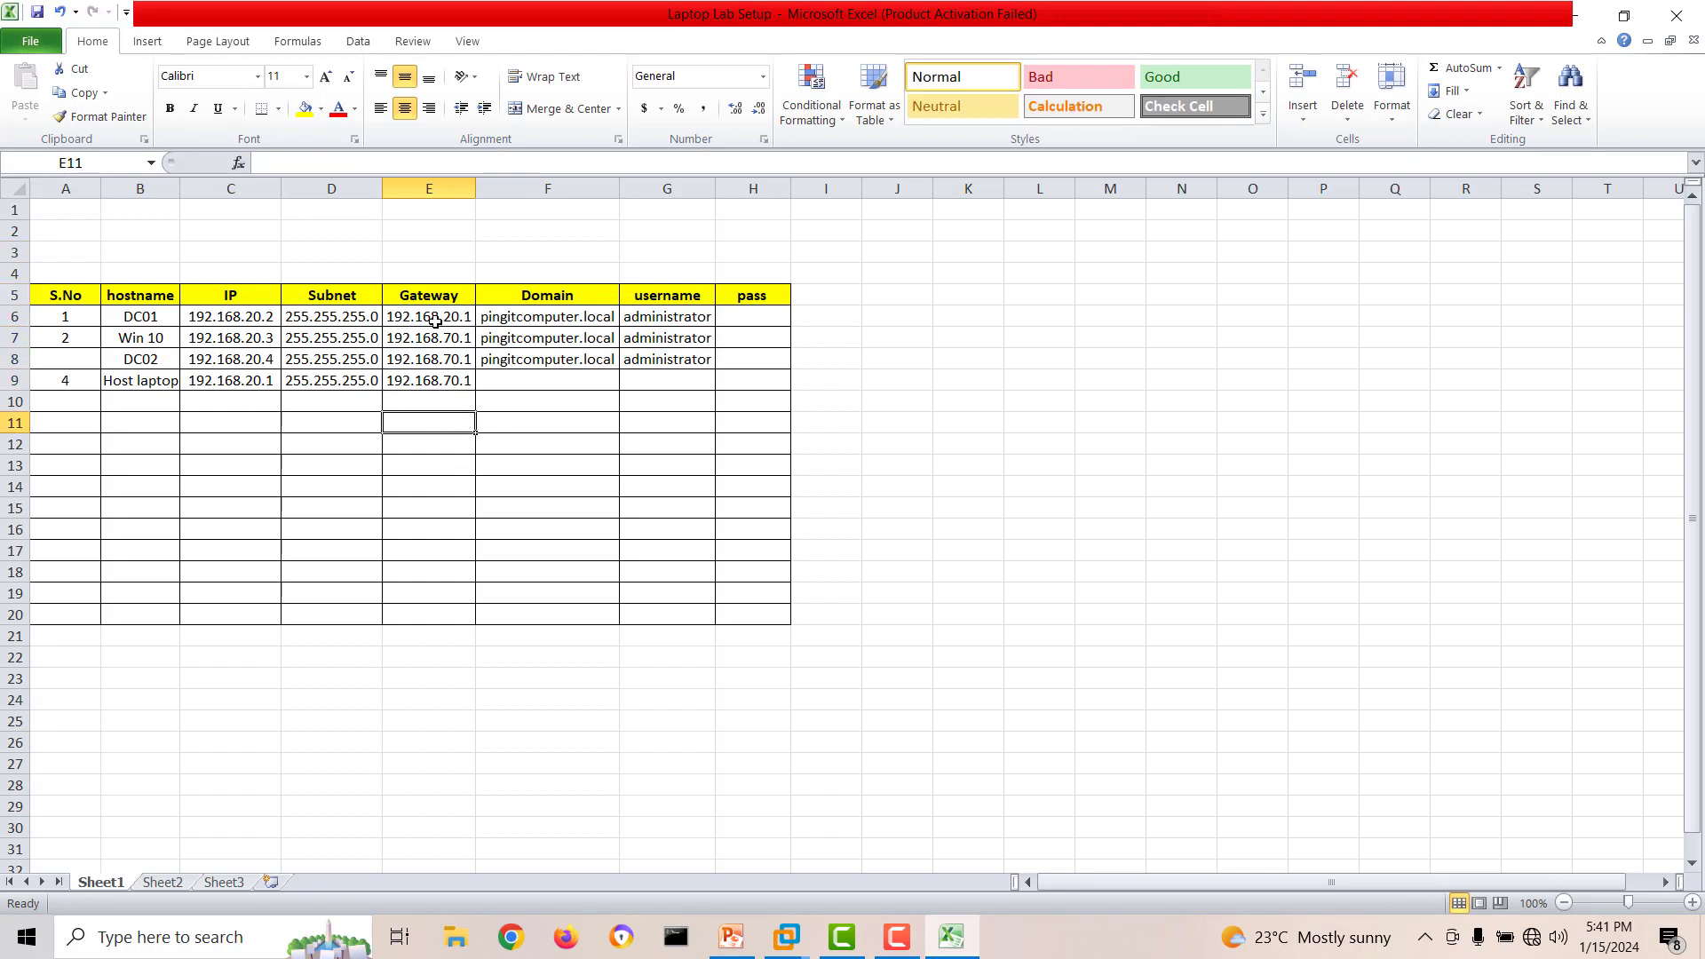
{"action": "left_click", "coordinate": [435, 318]}
{"action": "key", "text": "ctrl+c"}
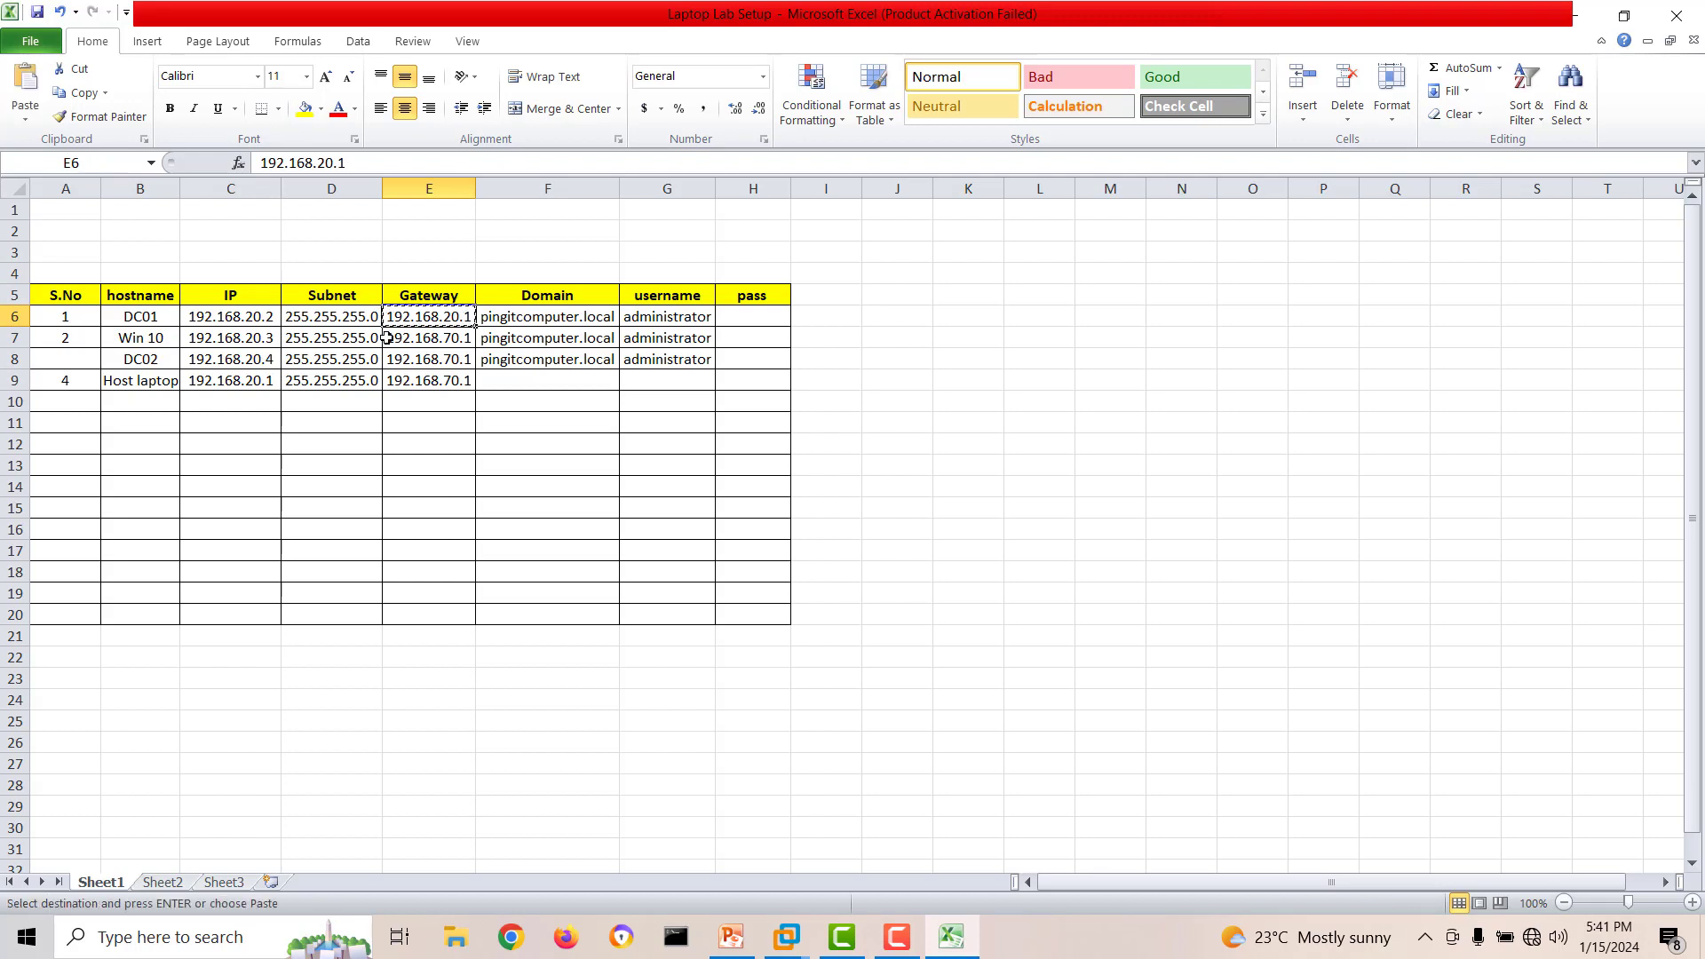
{"action": "left_click_drag", "start_coordinate": [405, 339], "coordinate": [415, 382]}
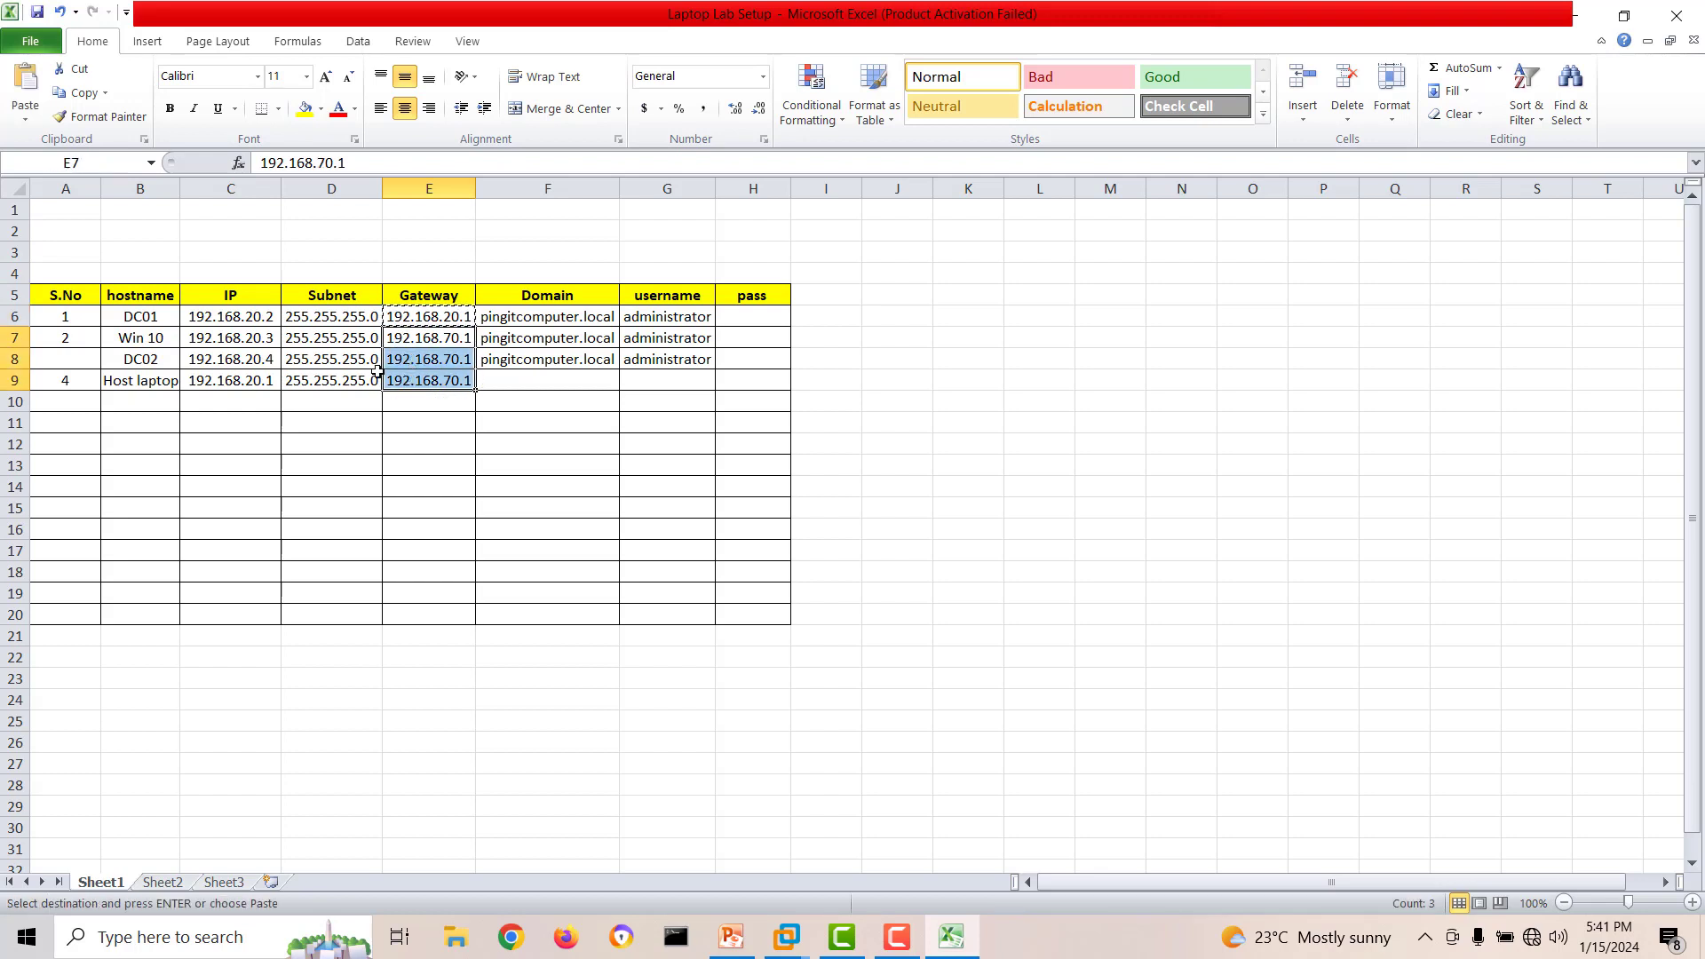
{"action": "key", "text": "ctrl+v"}
{"action": "key", "text": "Escape"}
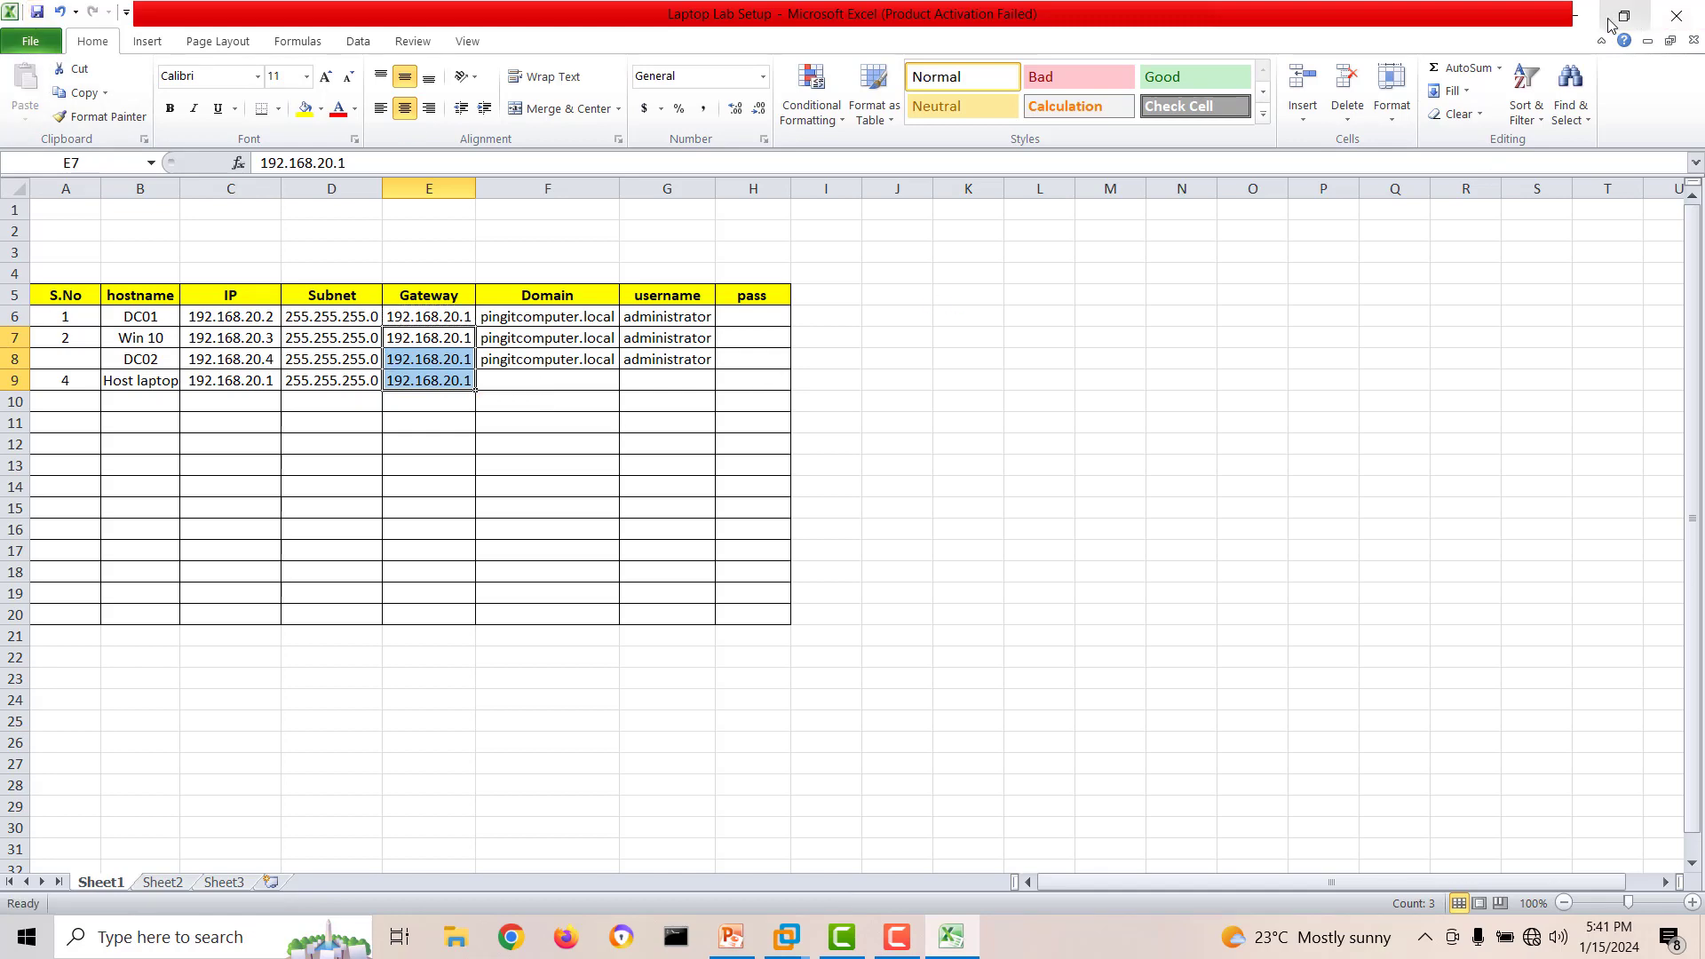
Minimize the spreadsheet, switch to VMware Workstation and display the DC02 virtual machine.
{"action": "left_click", "coordinate": [1574, 15]}
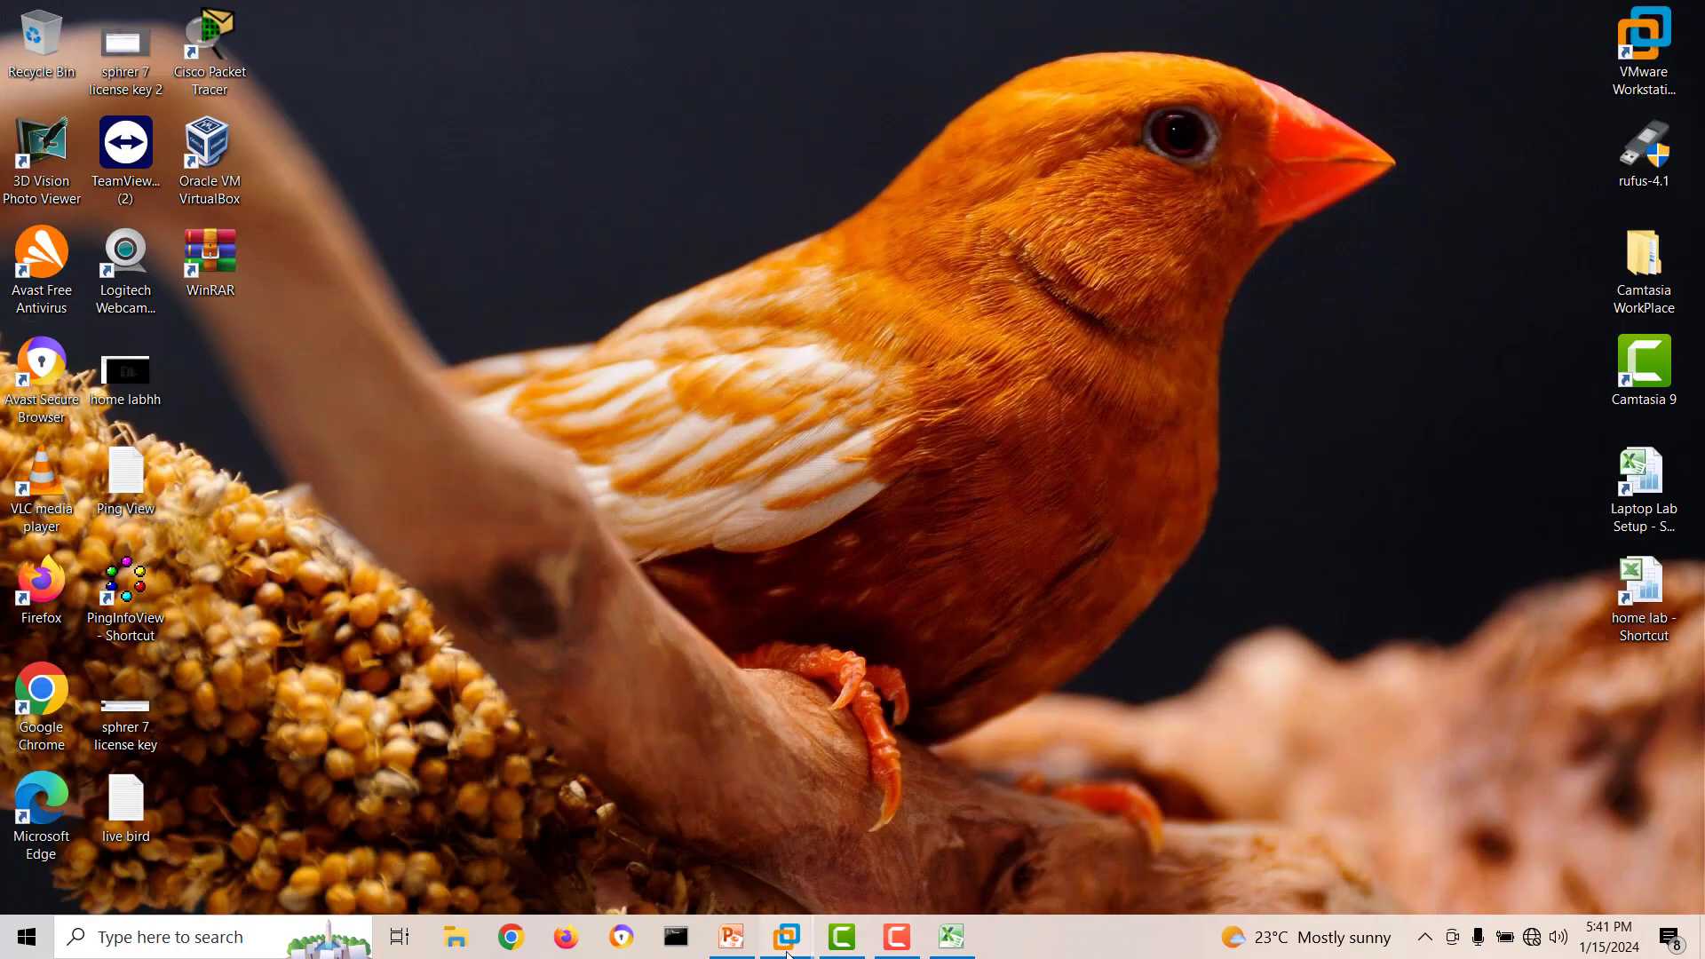
{"action": "mouse_move", "coordinate": [786, 936]}
{"action": "left_click", "coordinate": [589, 807]}
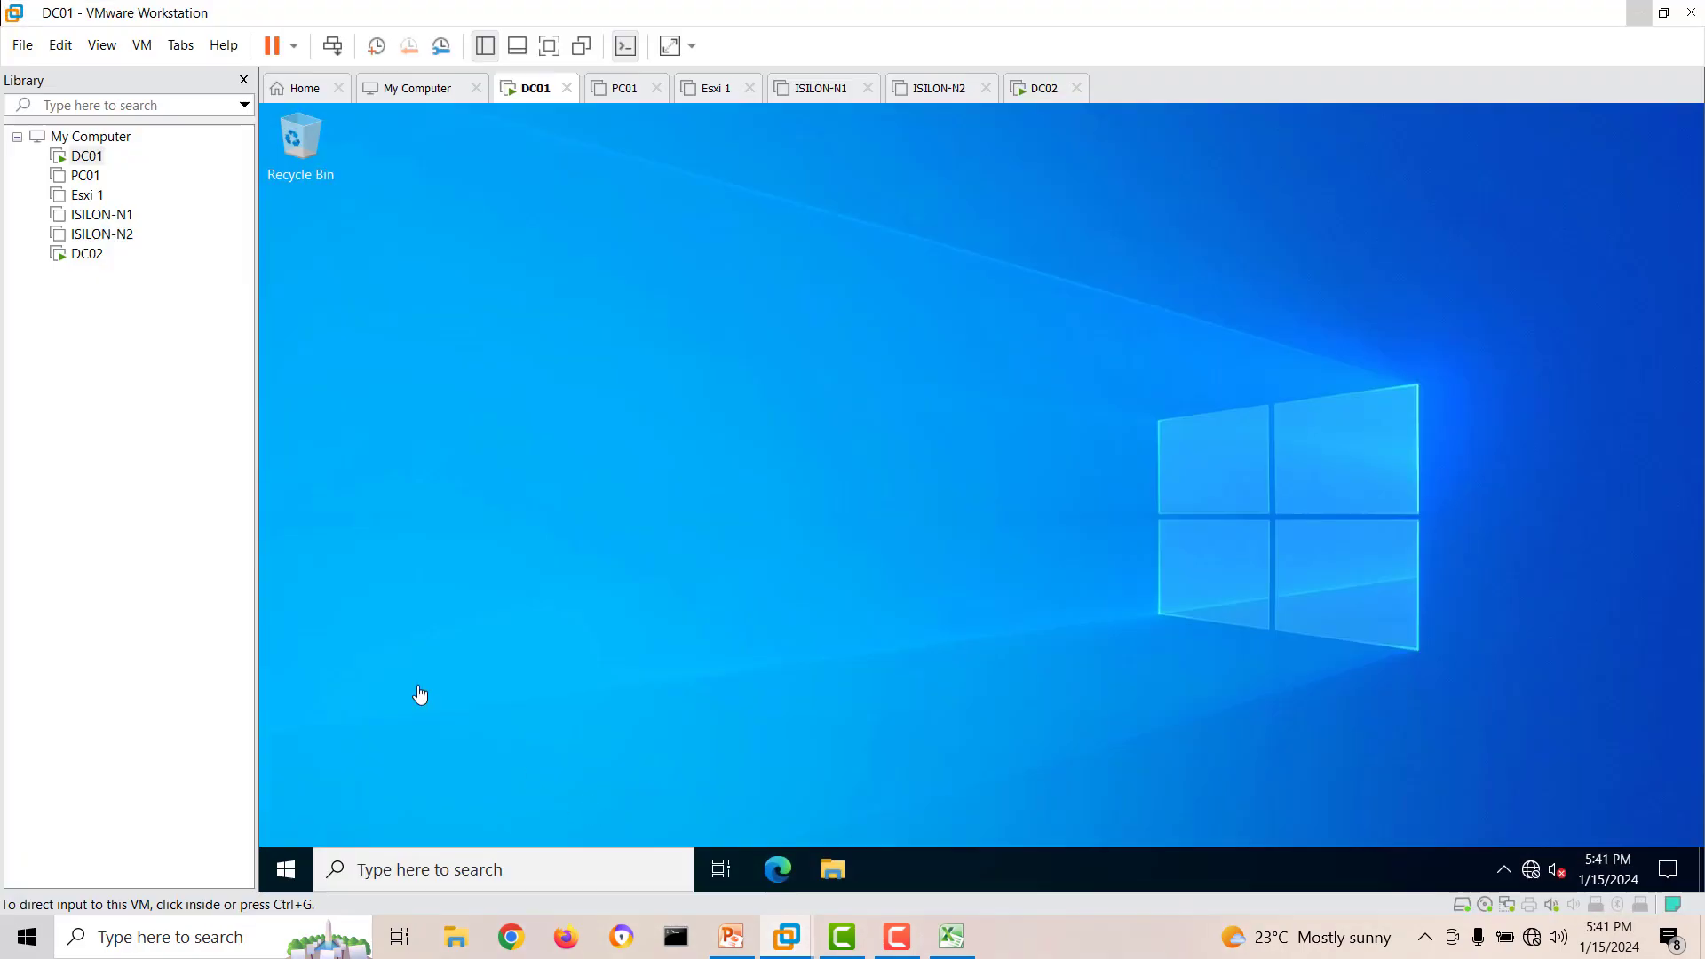
{"action": "left_click", "coordinate": [86, 254]}
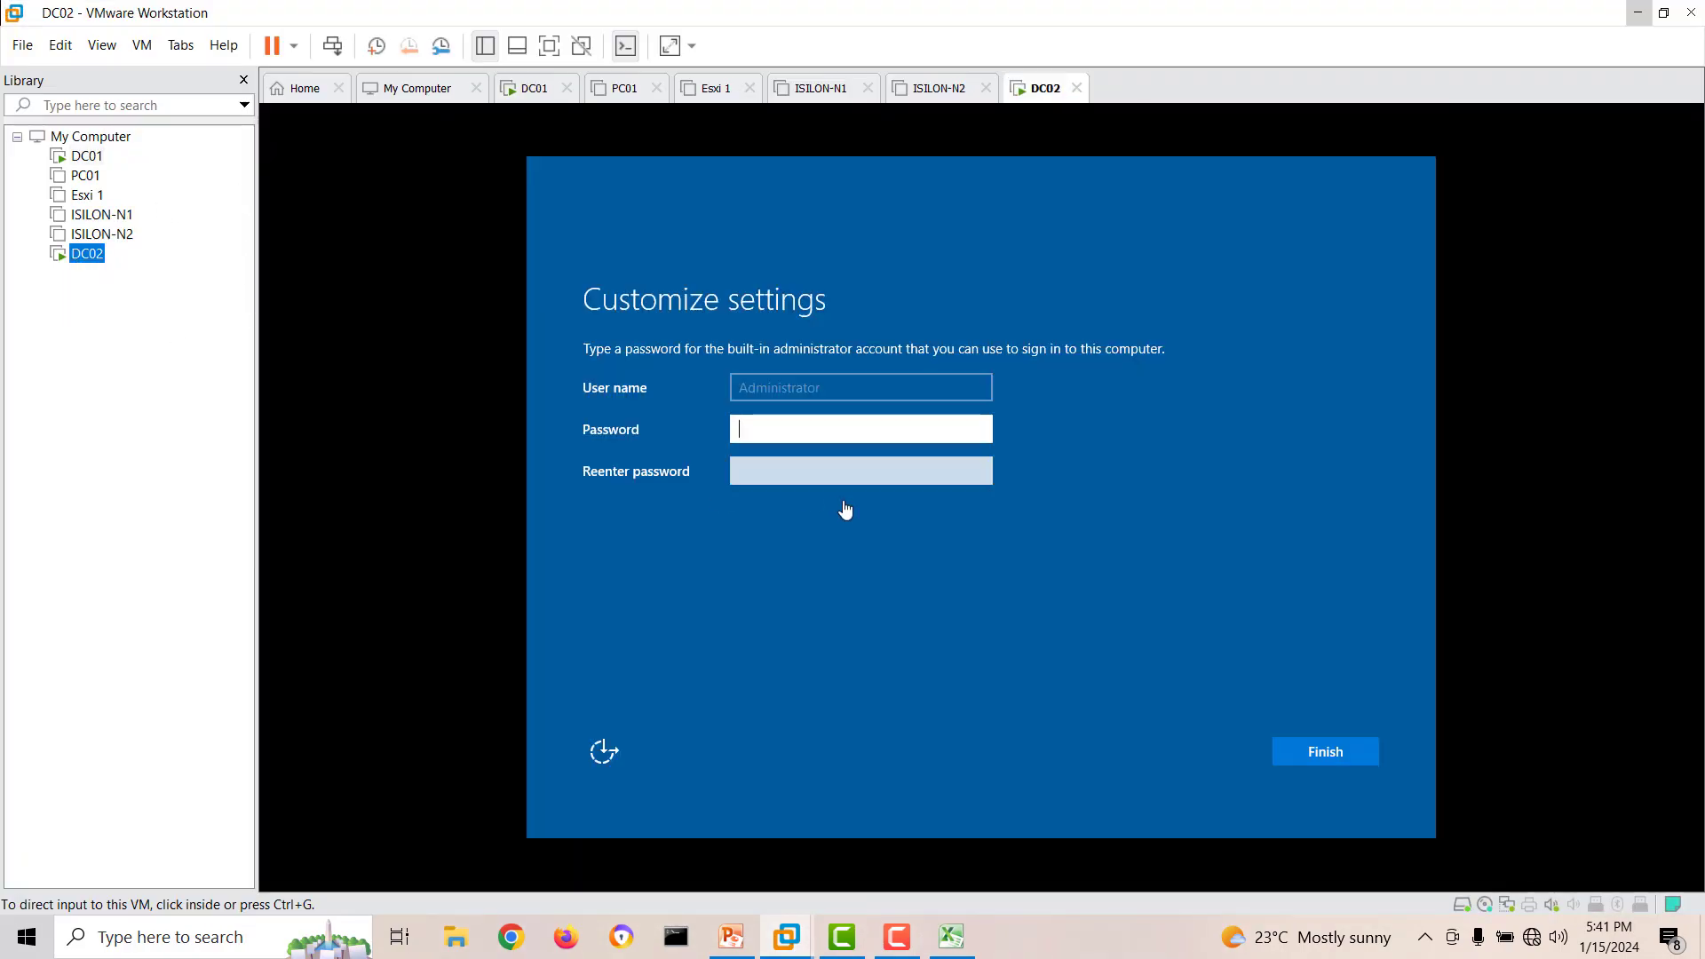
Enter and re-enter the built-in Administrator account's password for DC02 and finish the Customize settings page.
{"action": "left_click", "coordinate": [801, 427]}
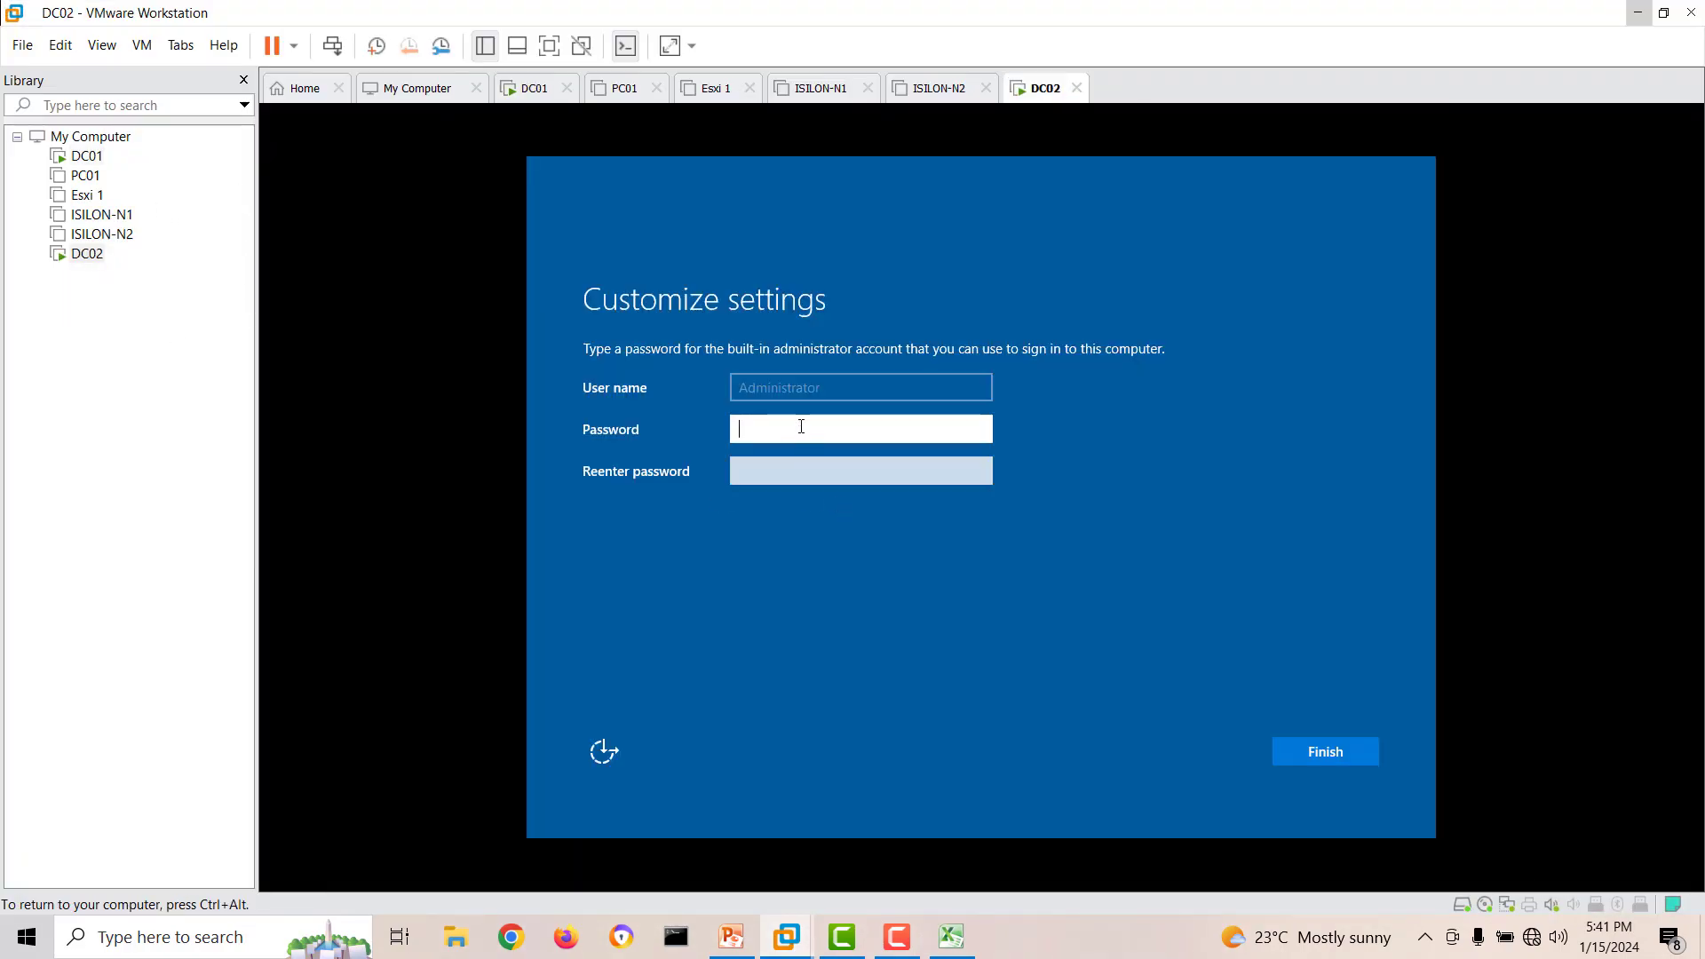
{"action": "type", "text": "P"}
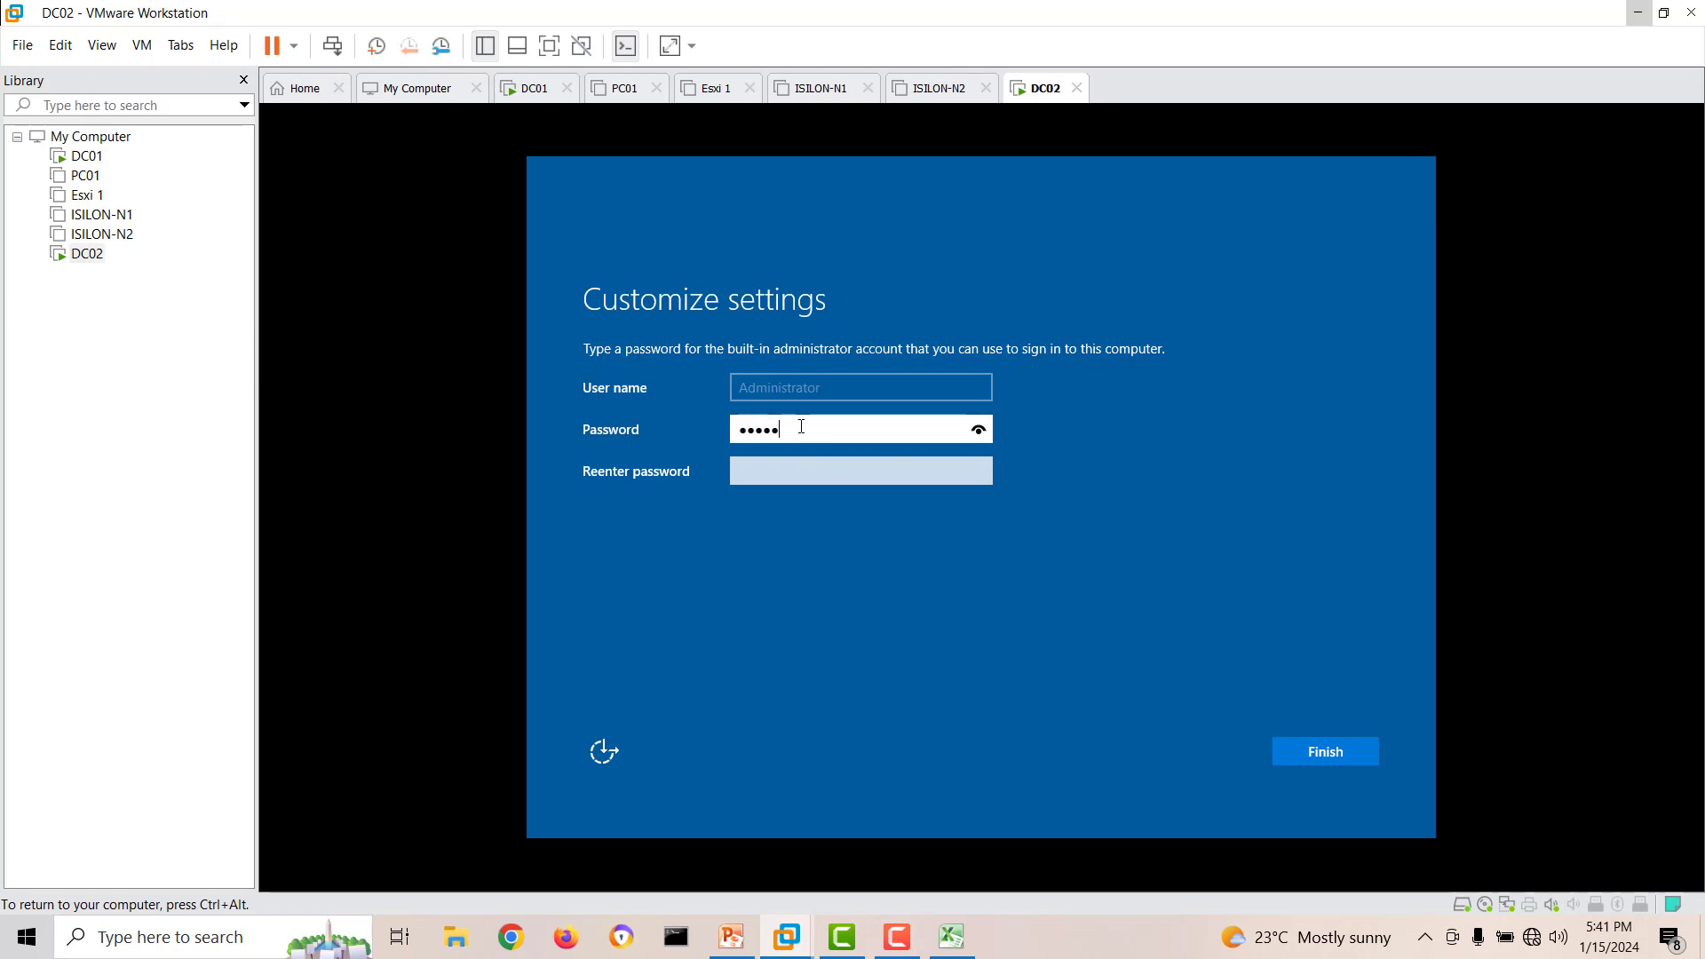
{"action": "left_click", "coordinate": [815, 469]}
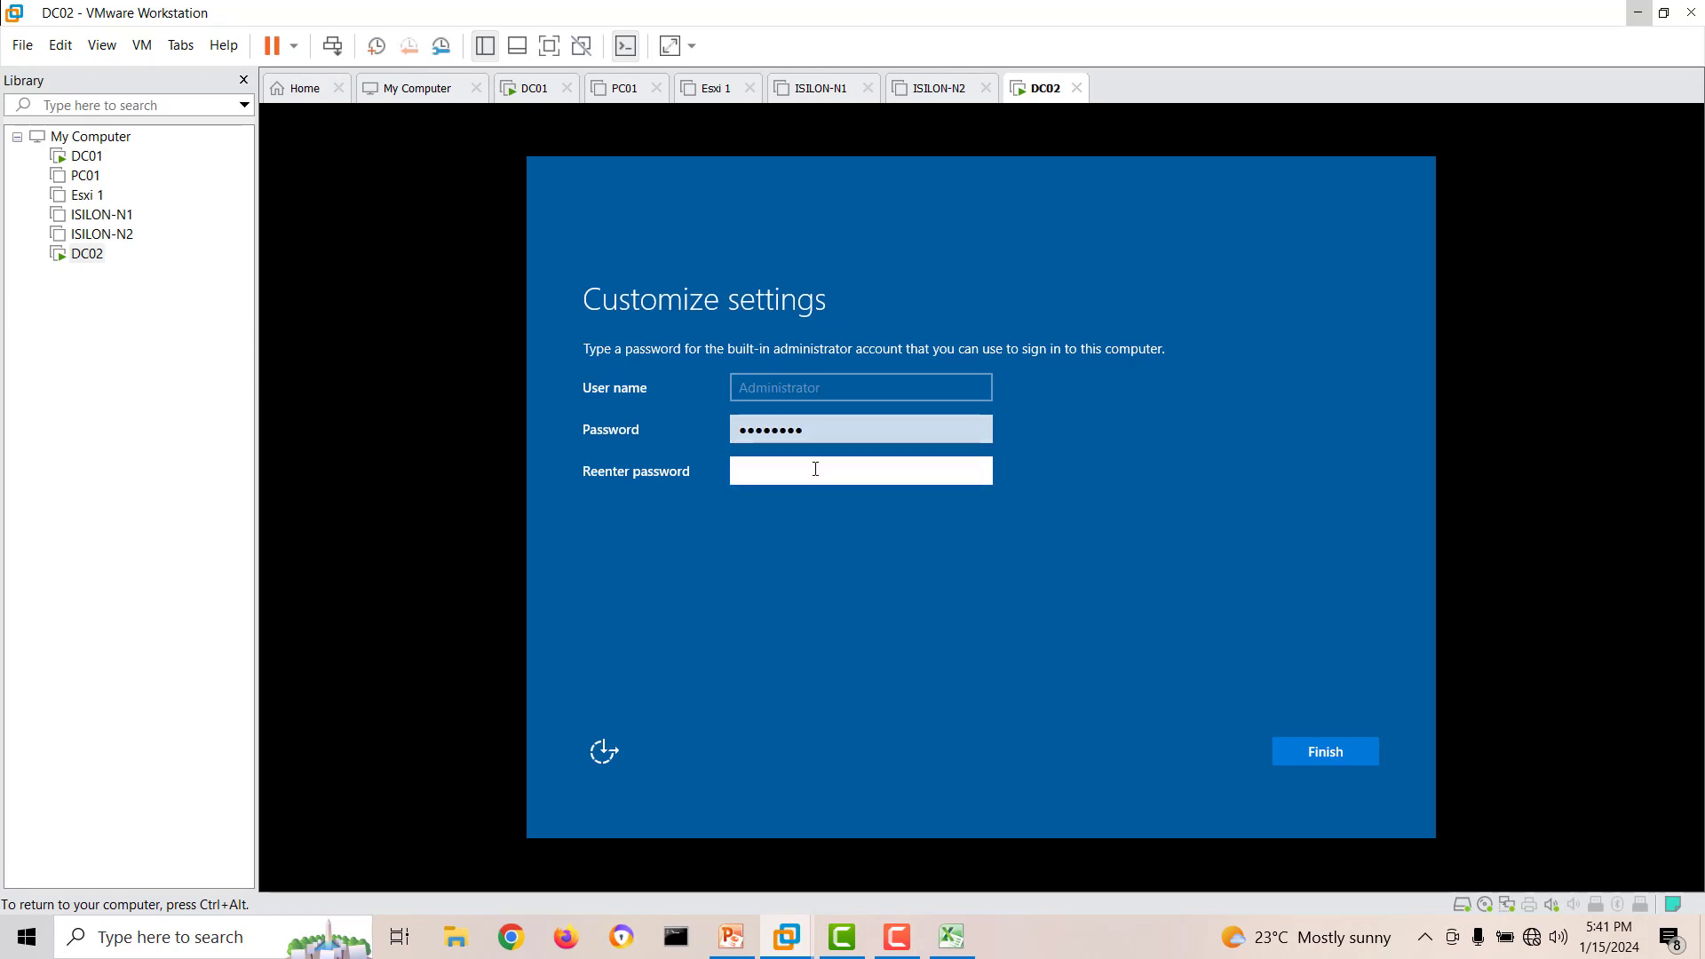
{"action": "type", "text": "rd"}
{"action": "key", "text": "Return"}
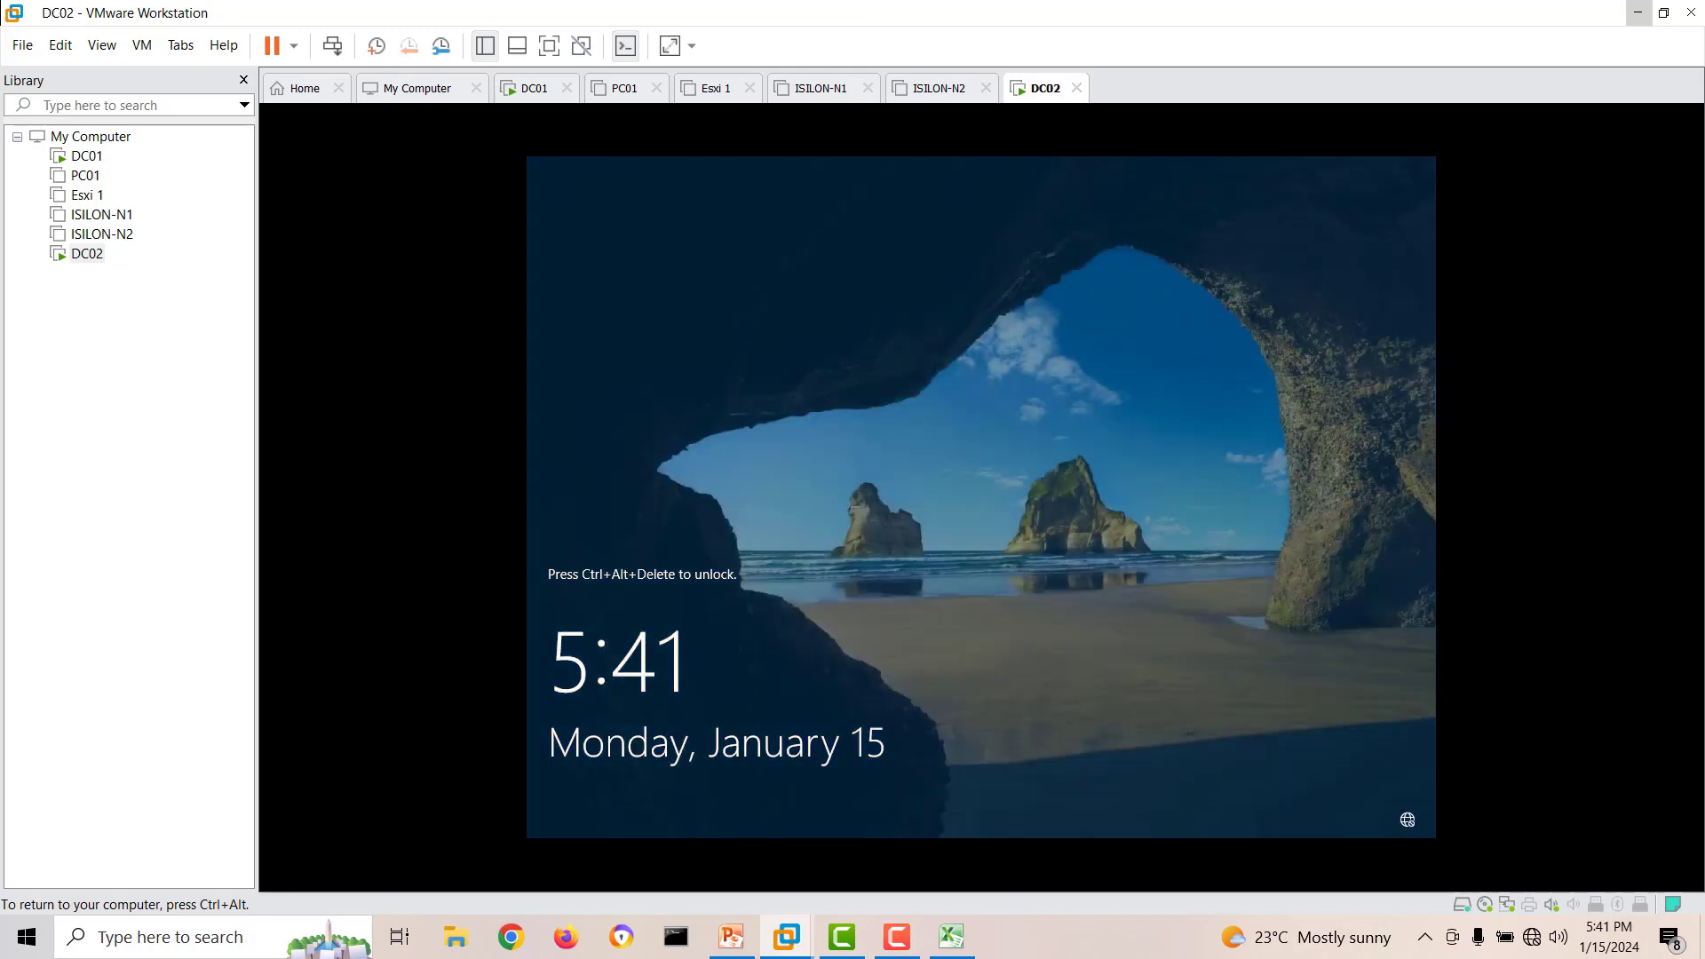
Send Ctrl+Alt+Del to DC02 and sign in as Administrator with the account password.
{"action": "key", "text": "ctrl+alt"}
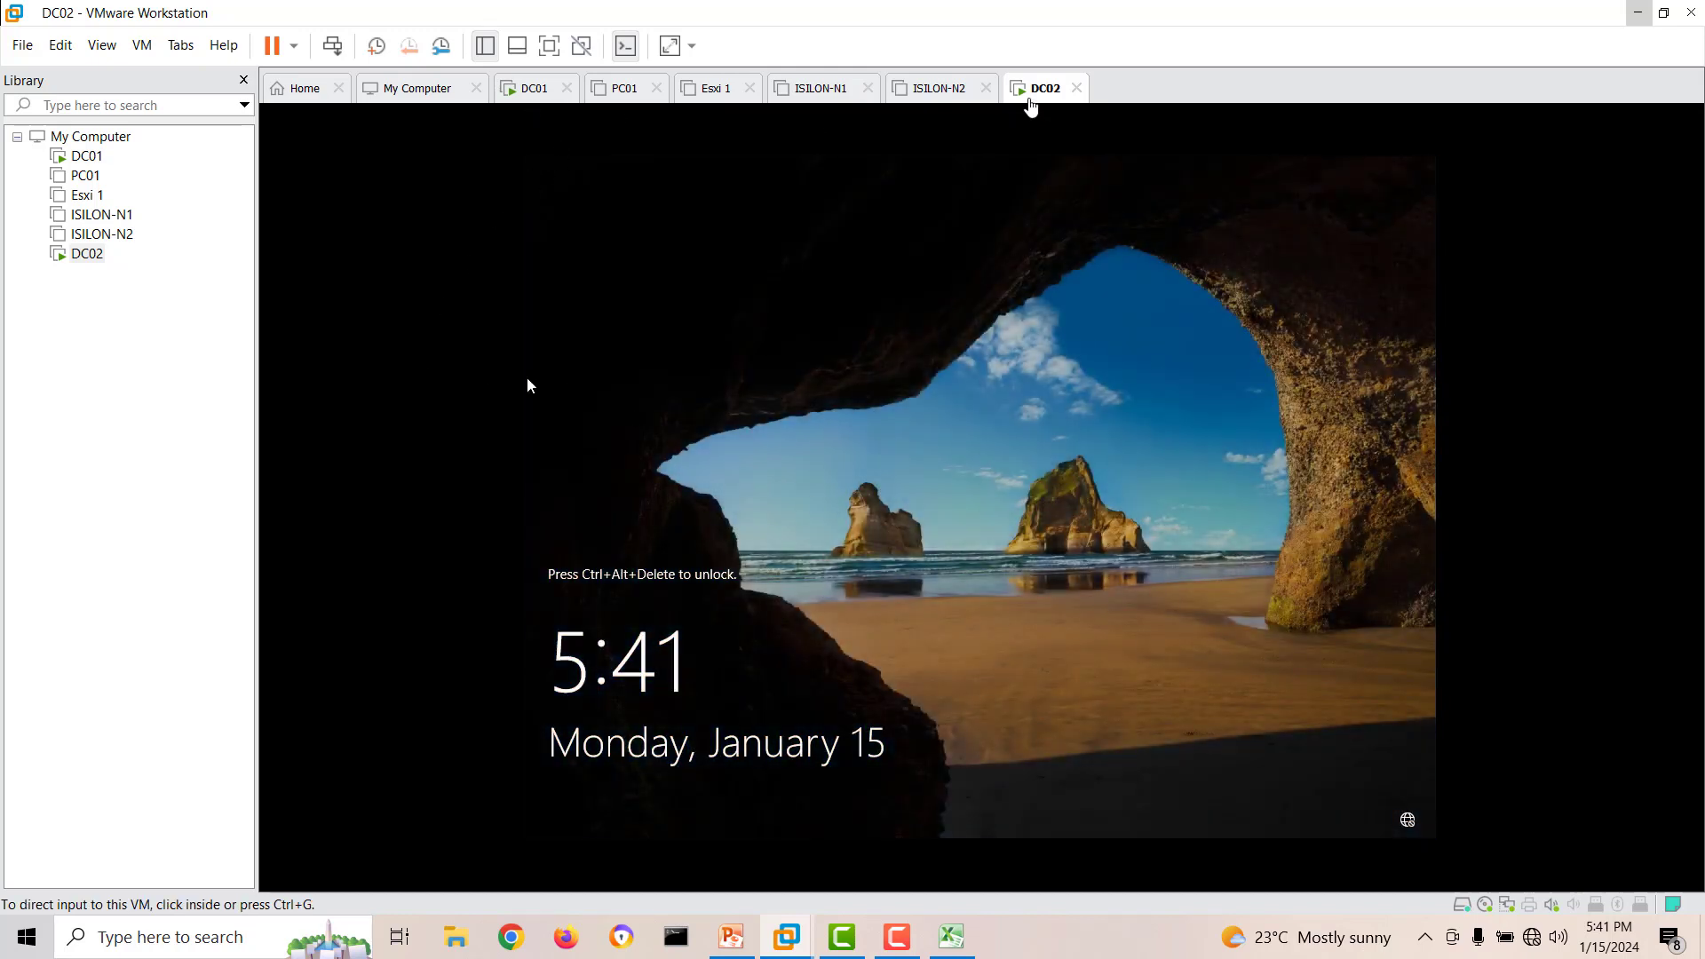
{"action": "right_click", "coordinate": [1030, 99]}
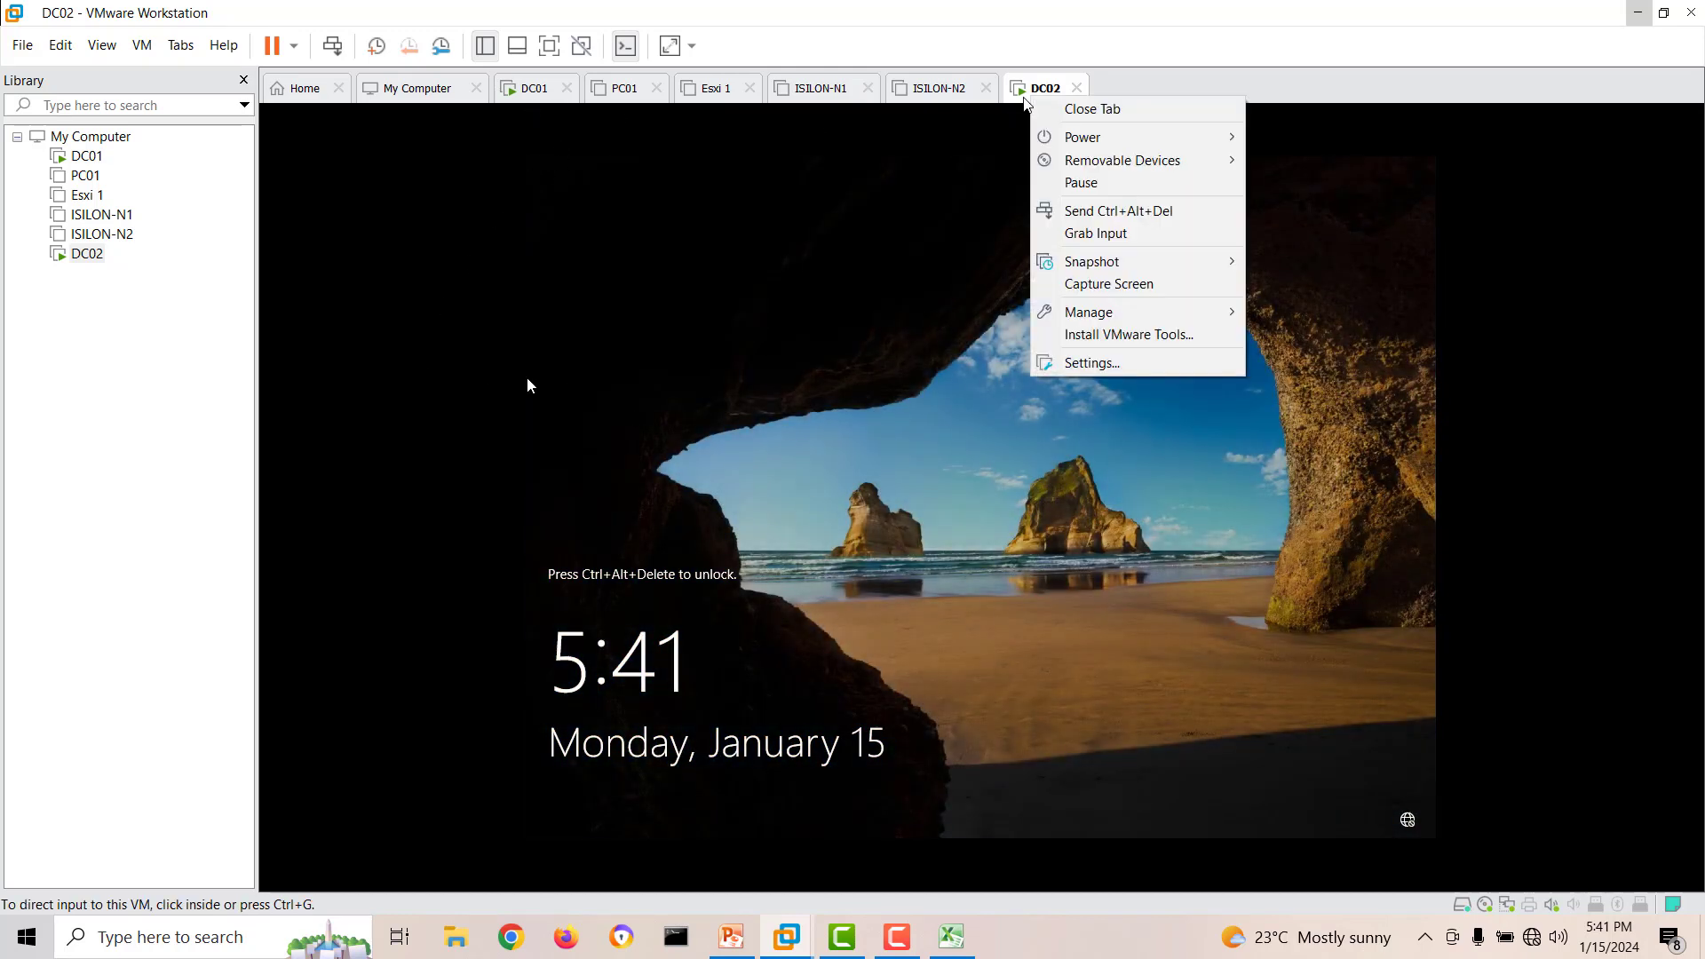
{"action": "left_click", "coordinate": [1121, 211]}
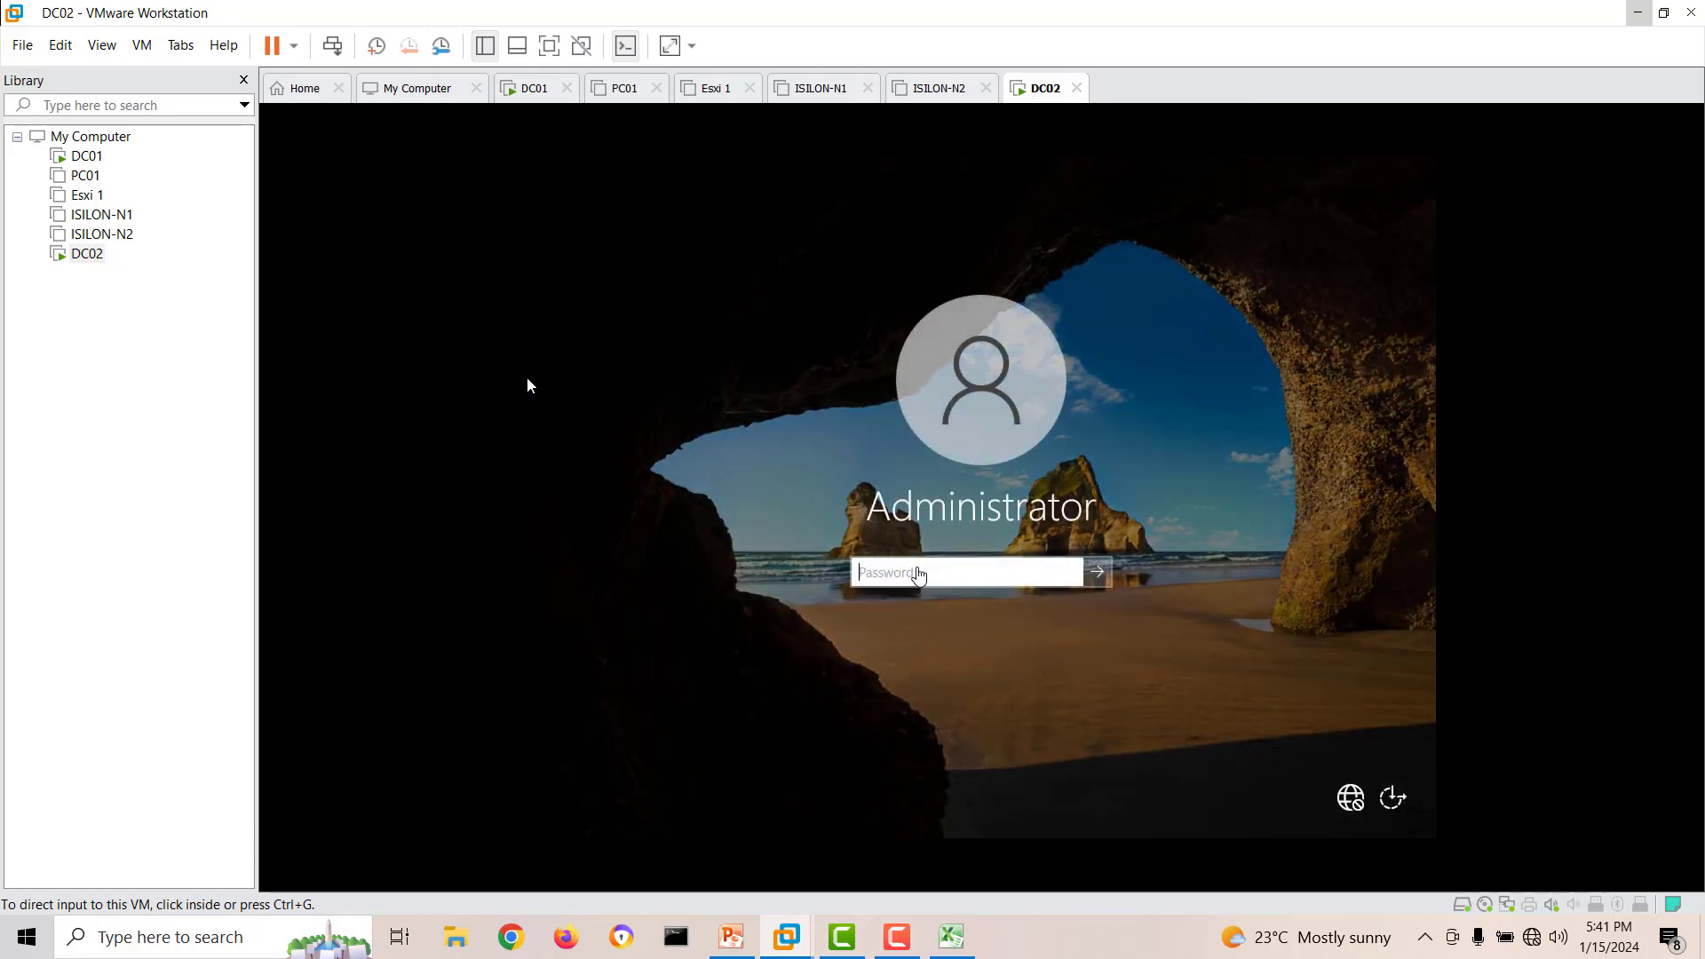
{"action": "left_click", "coordinate": [528, 385]}
{"action": "type", "text": "P"}
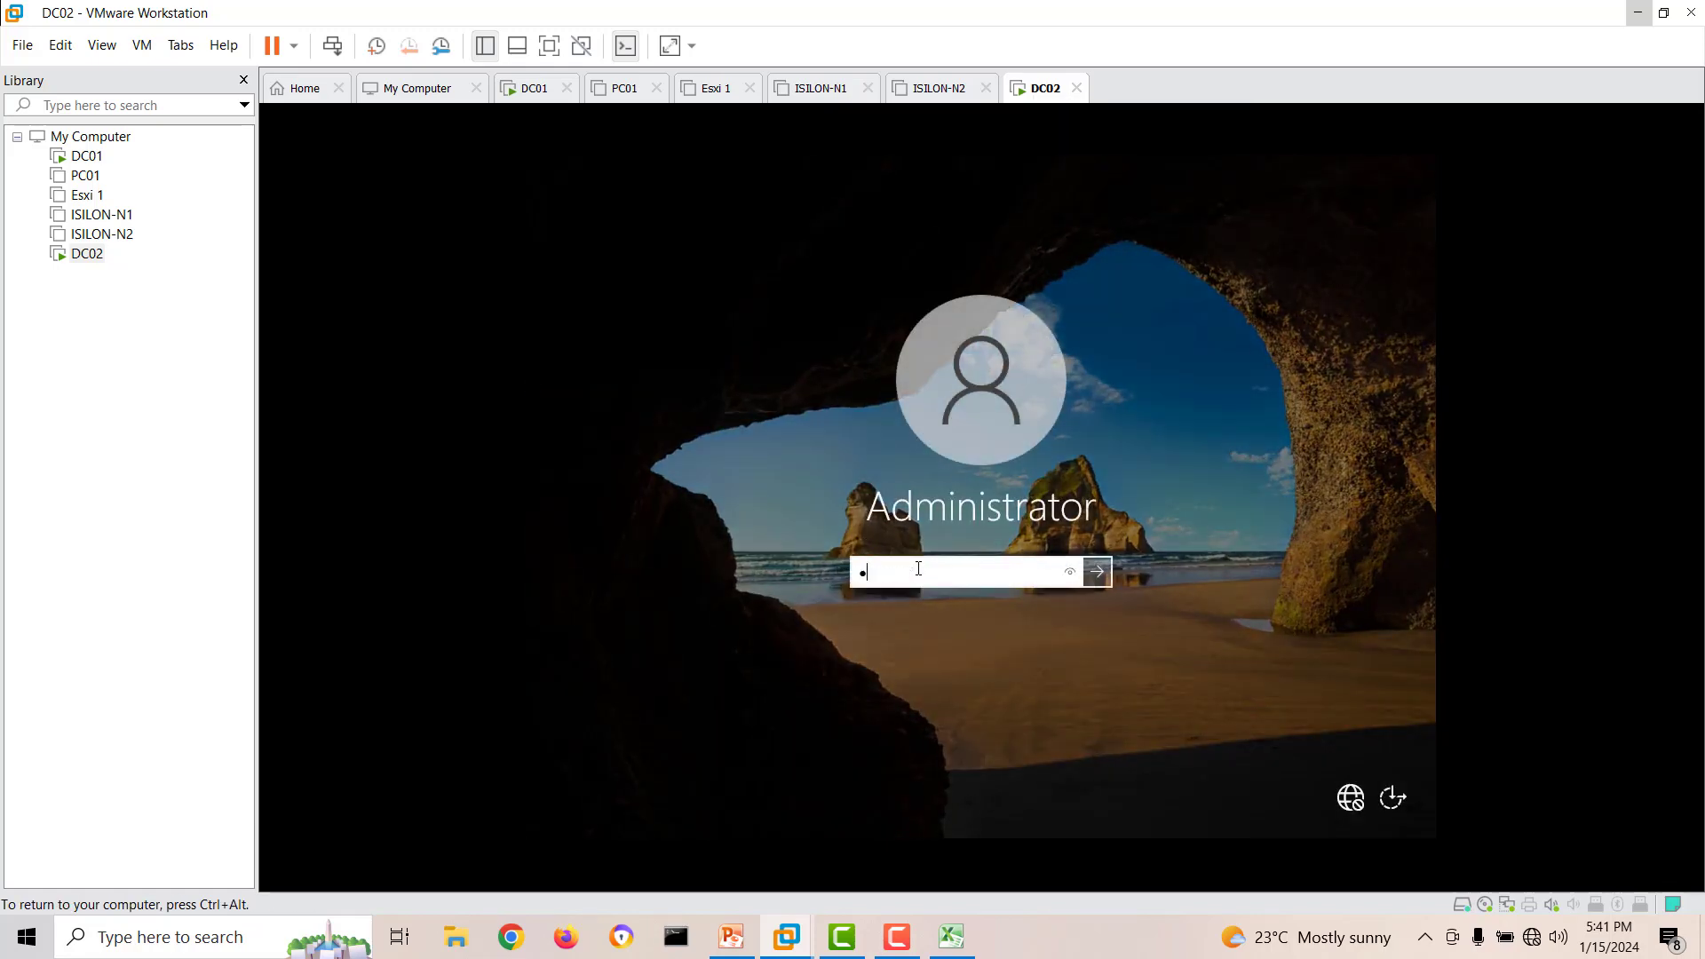
{"action": "key", "text": "Return"}
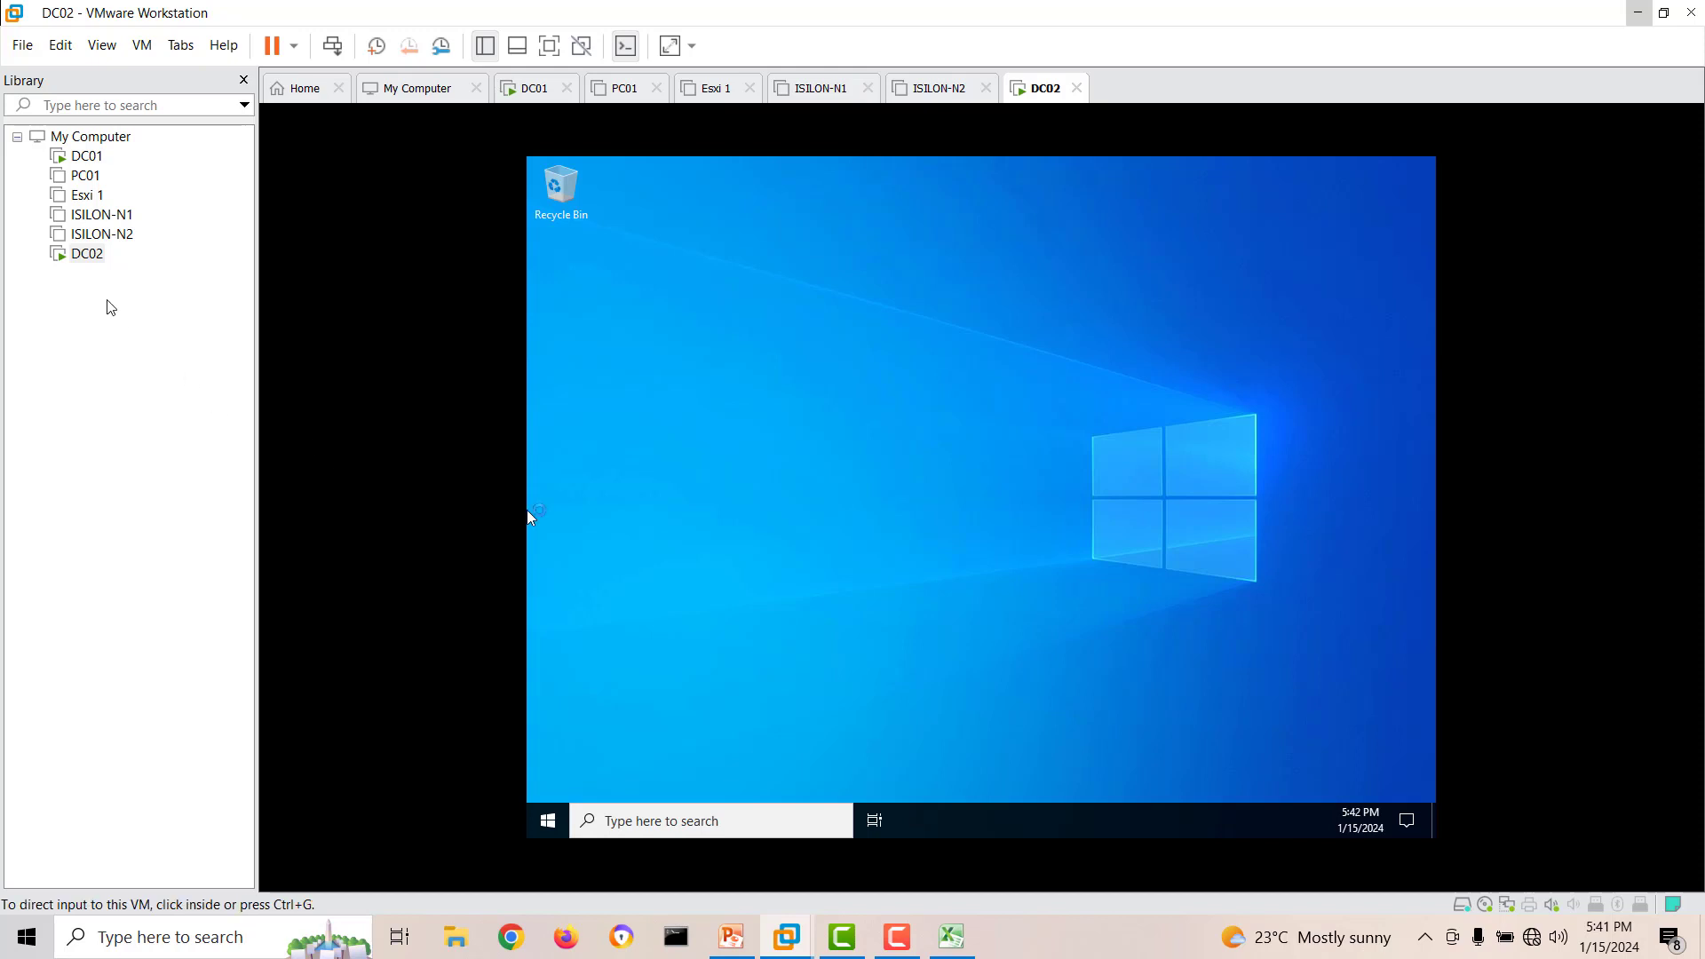
Start Install VMware Tools for DC02 and dismiss the installation hint.
{"action": "right_click", "coordinate": [86, 255]}
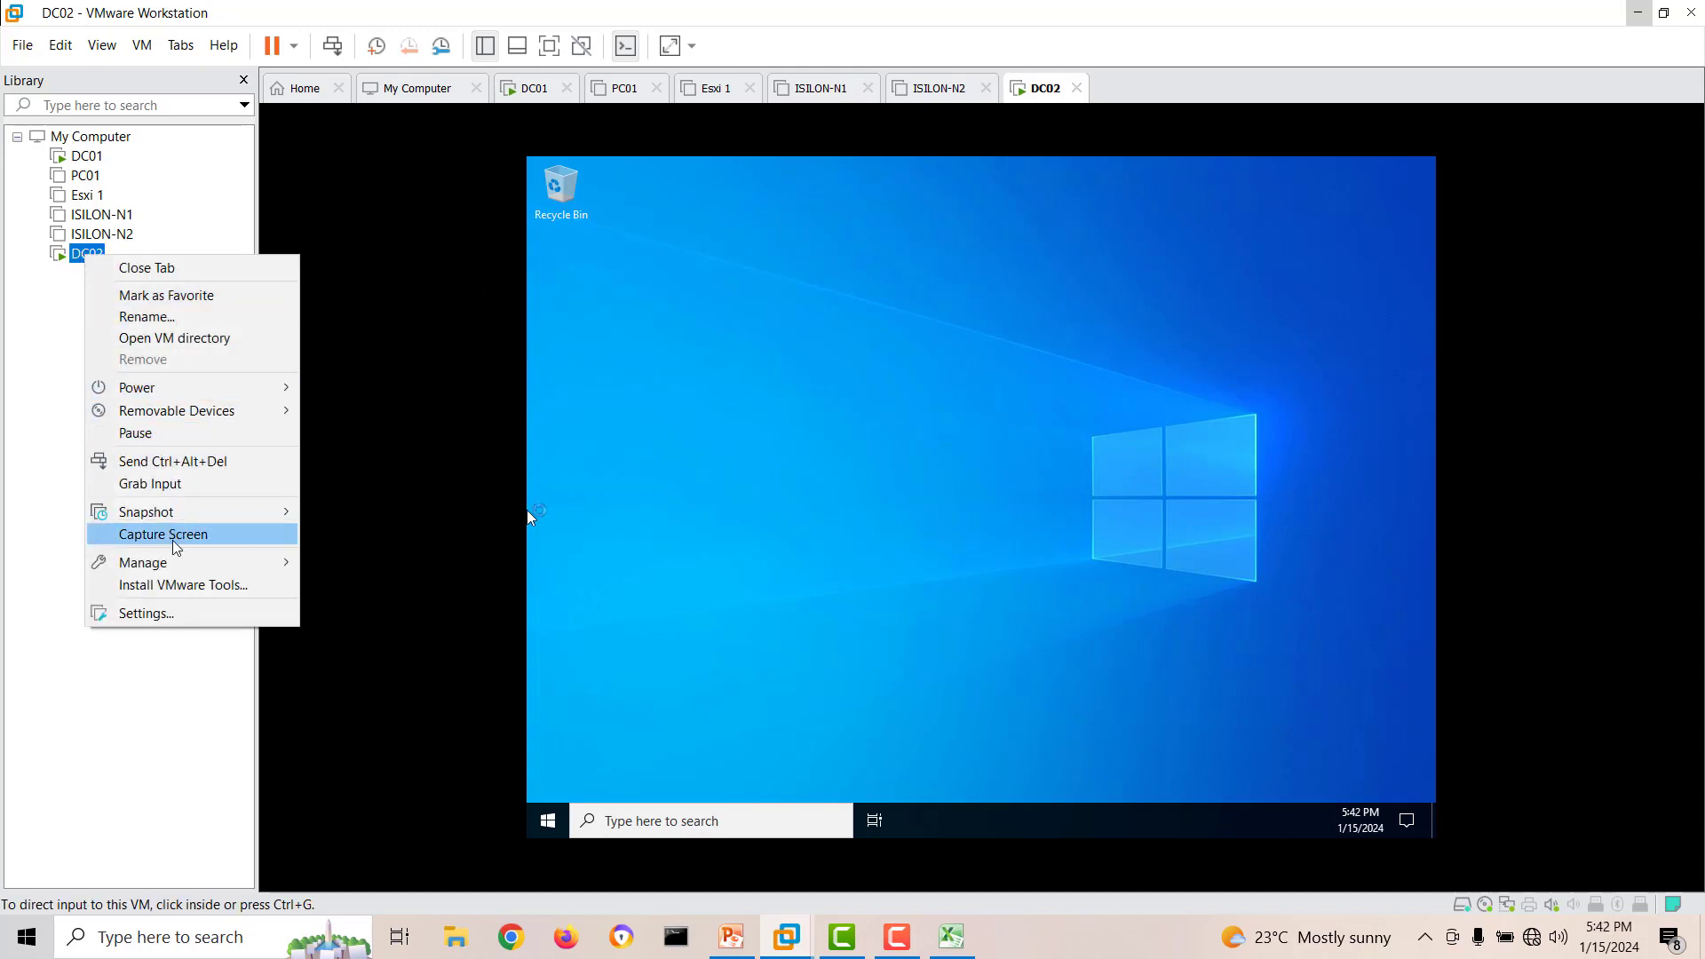
{"action": "left_click", "coordinate": [179, 585]}
{"action": "key", "text": "ctrl+alt"}
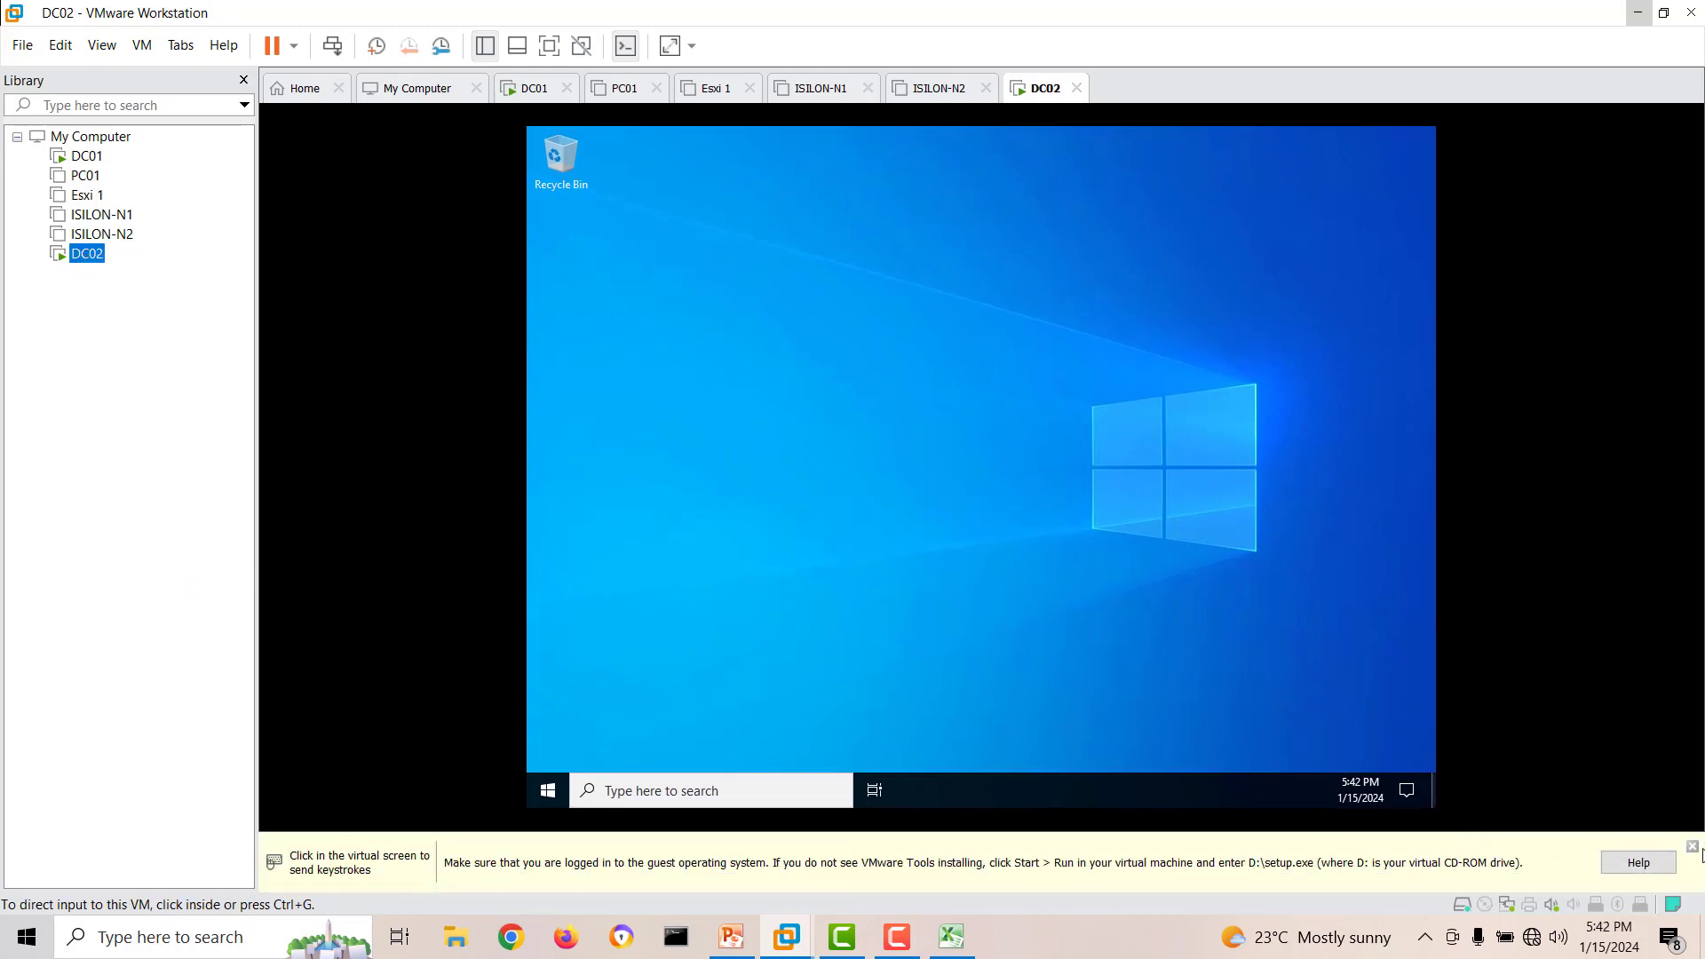
{"action": "left_click", "coordinate": [1692, 848]}
{"action": "left_click", "coordinate": [513, 855]}
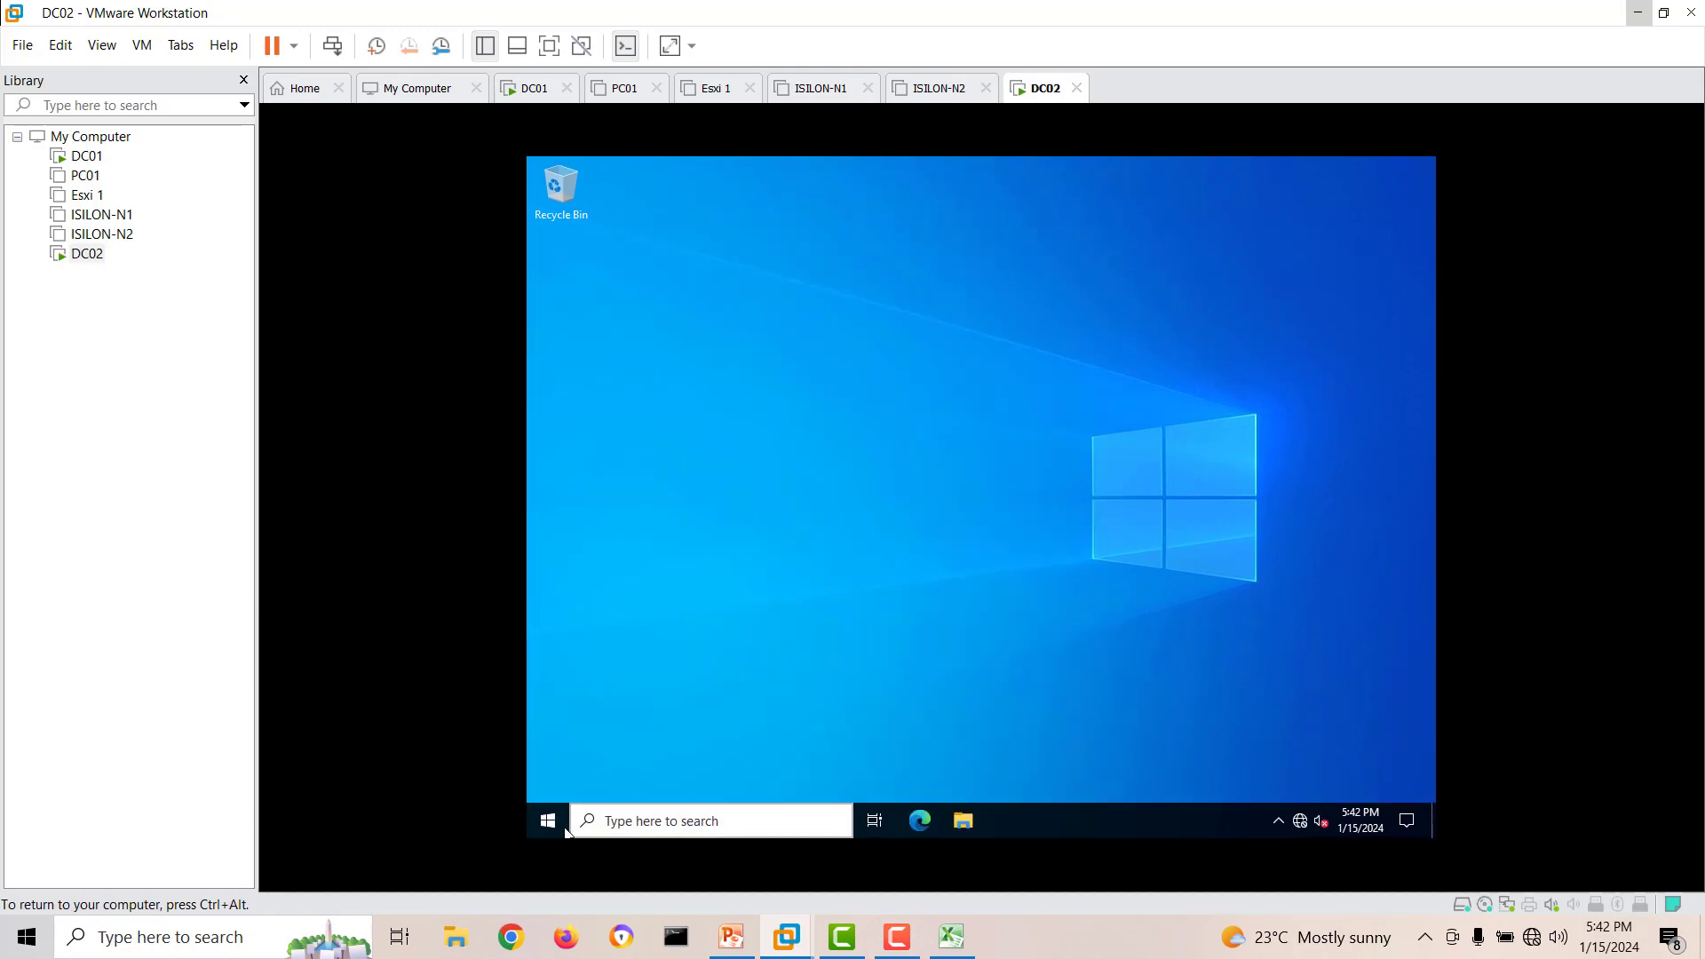
Run setup64 from the VMware Tools DVD drive (D:) inside DC02.
{"action": "left_click", "coordinate": [555, 827]}
{"action": "left_click", "coordinate": [971, 813]}
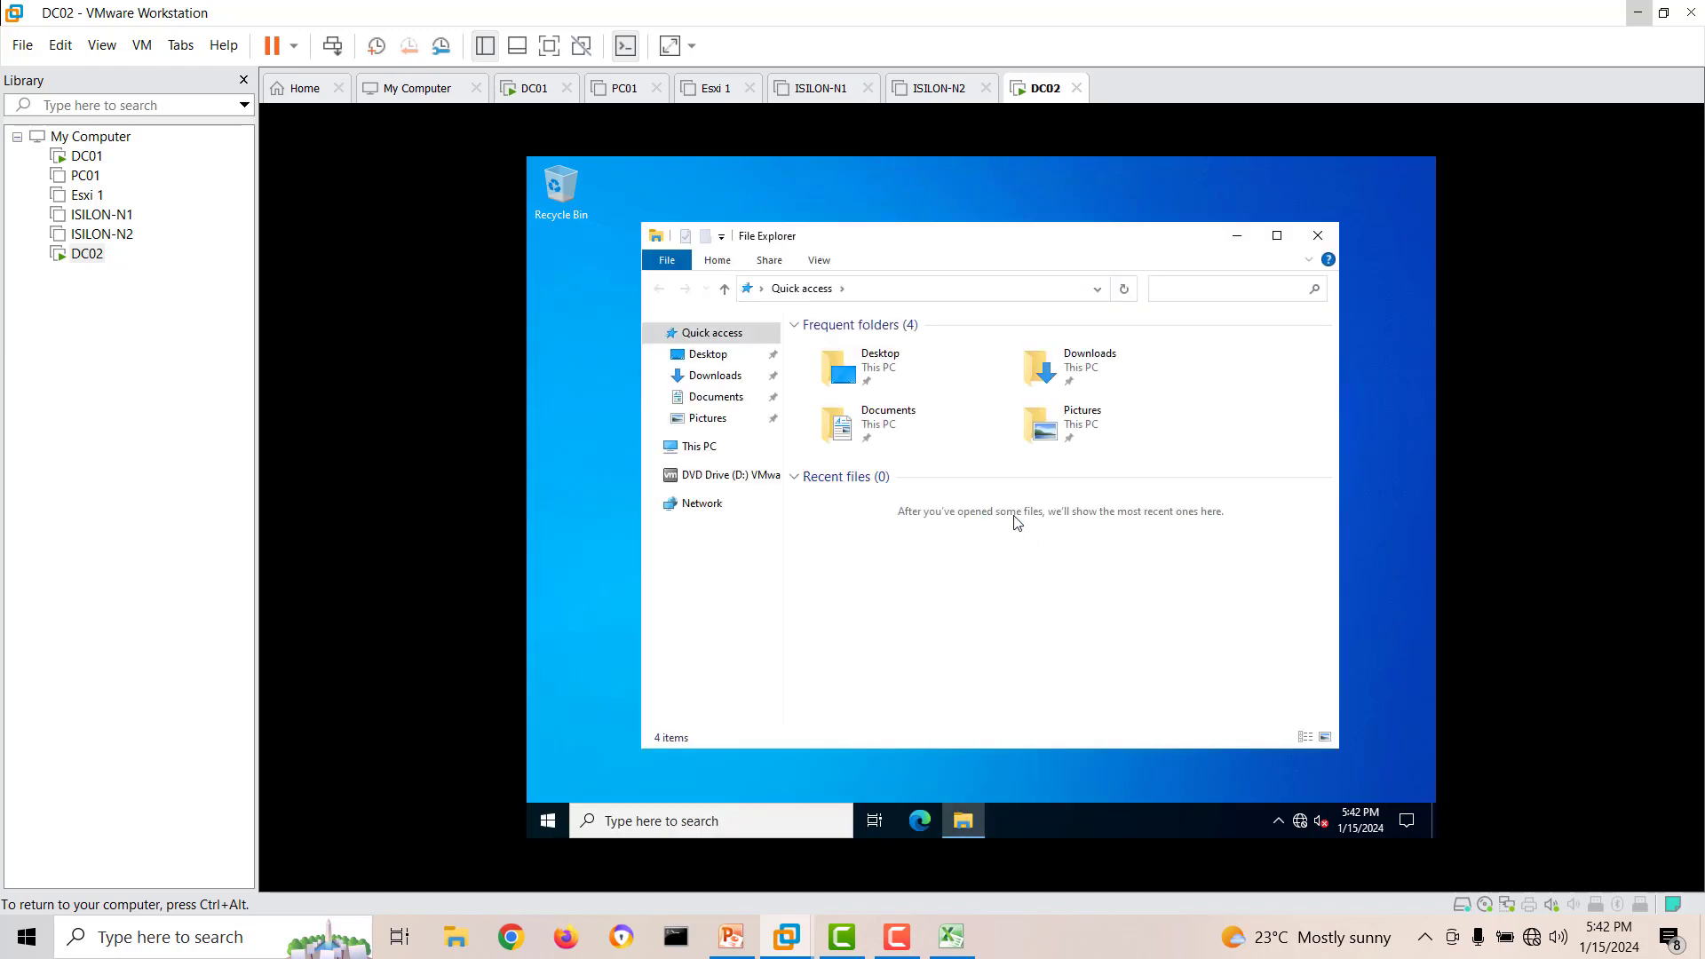
{"action": "left_click", "coordinate": [707, 484]}
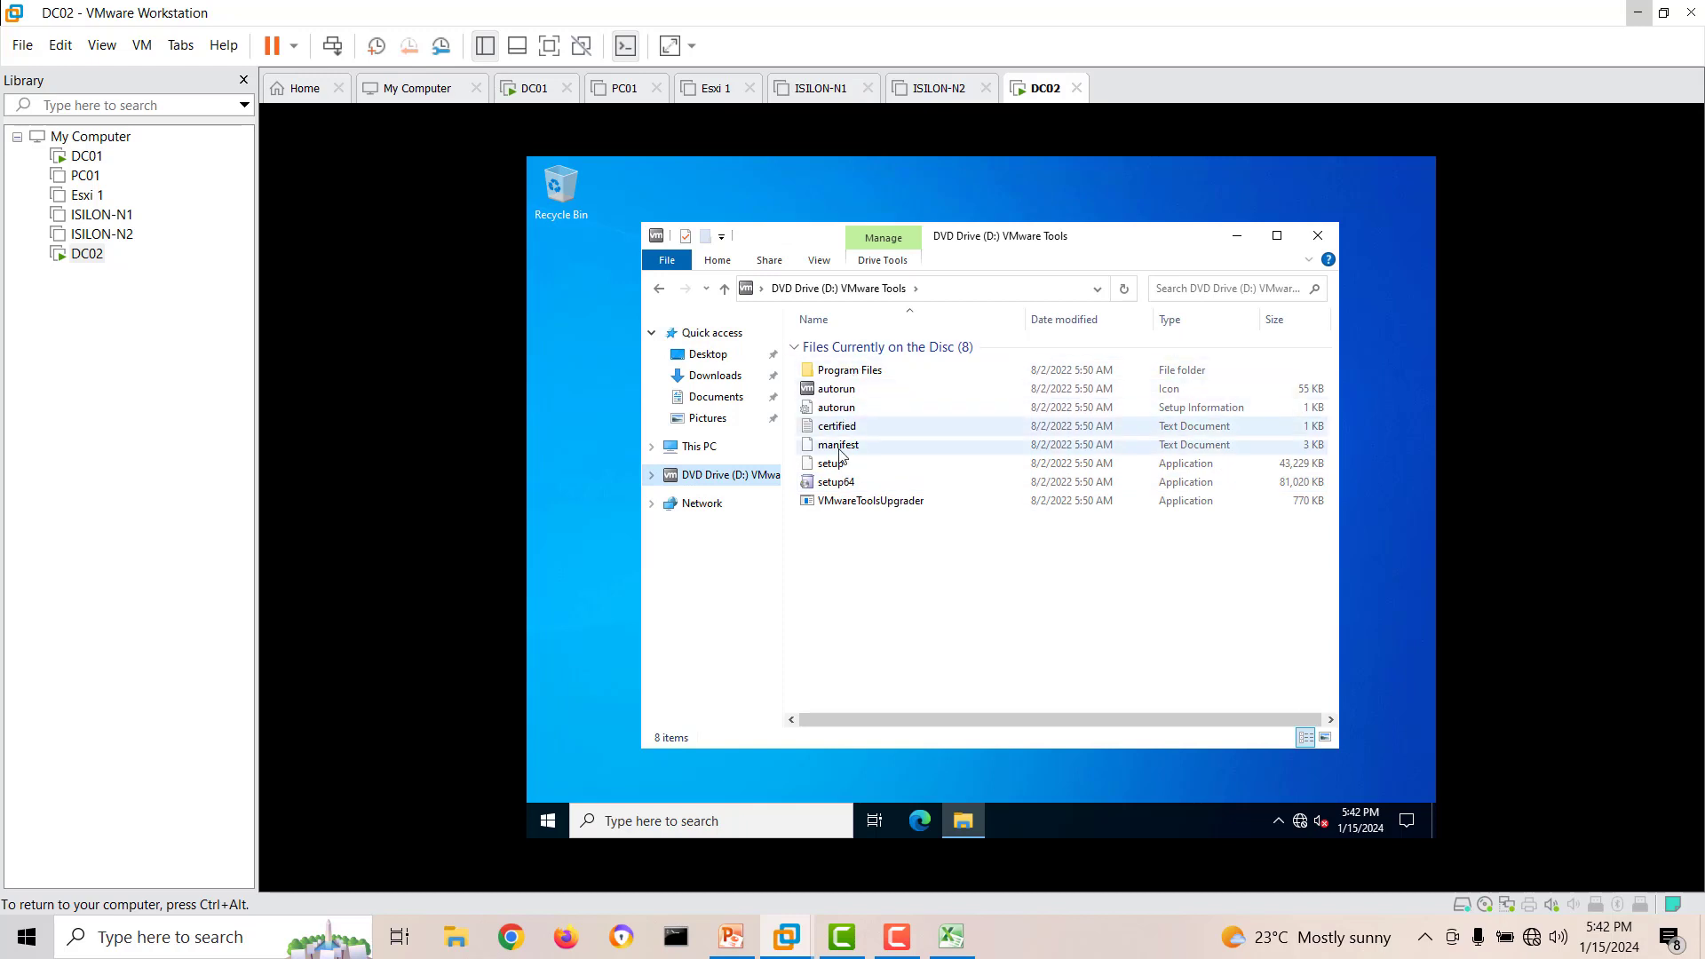
{"action": "double_click", "coordinate": [834, 484]}
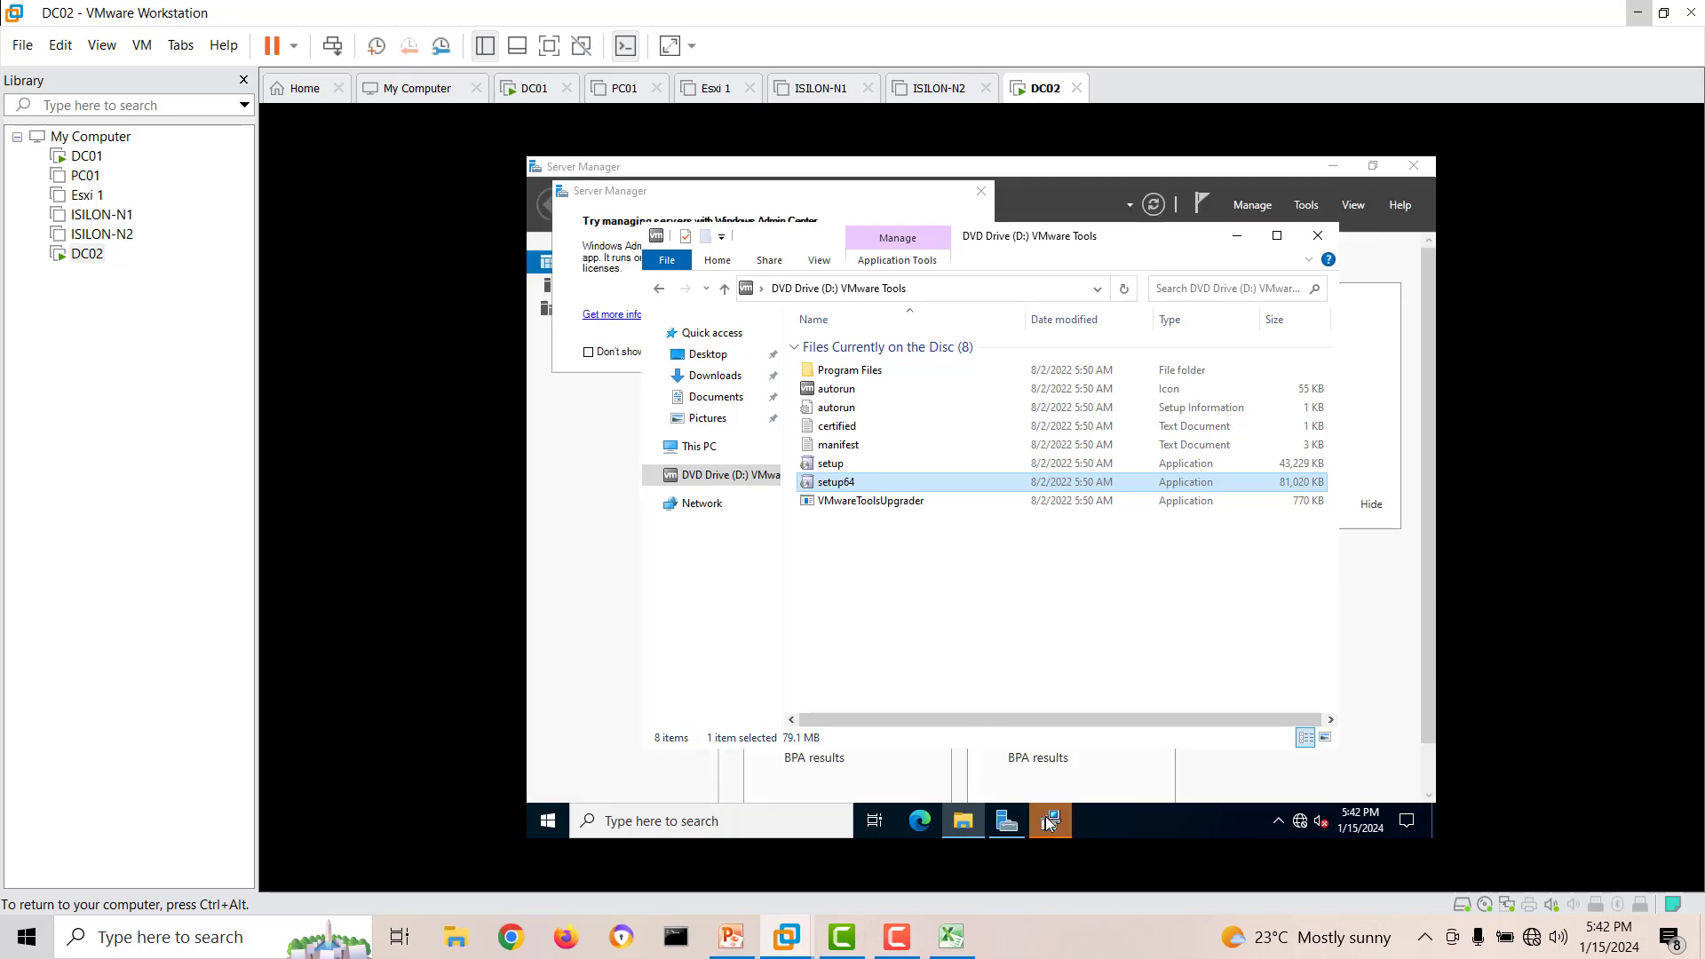
Start the VMware Tools installation with the Typical setup type.
{"action": "left_click", "coordinate": [1048, 821]}
{"action": "left_click", "coordinate": [1073, 626]}
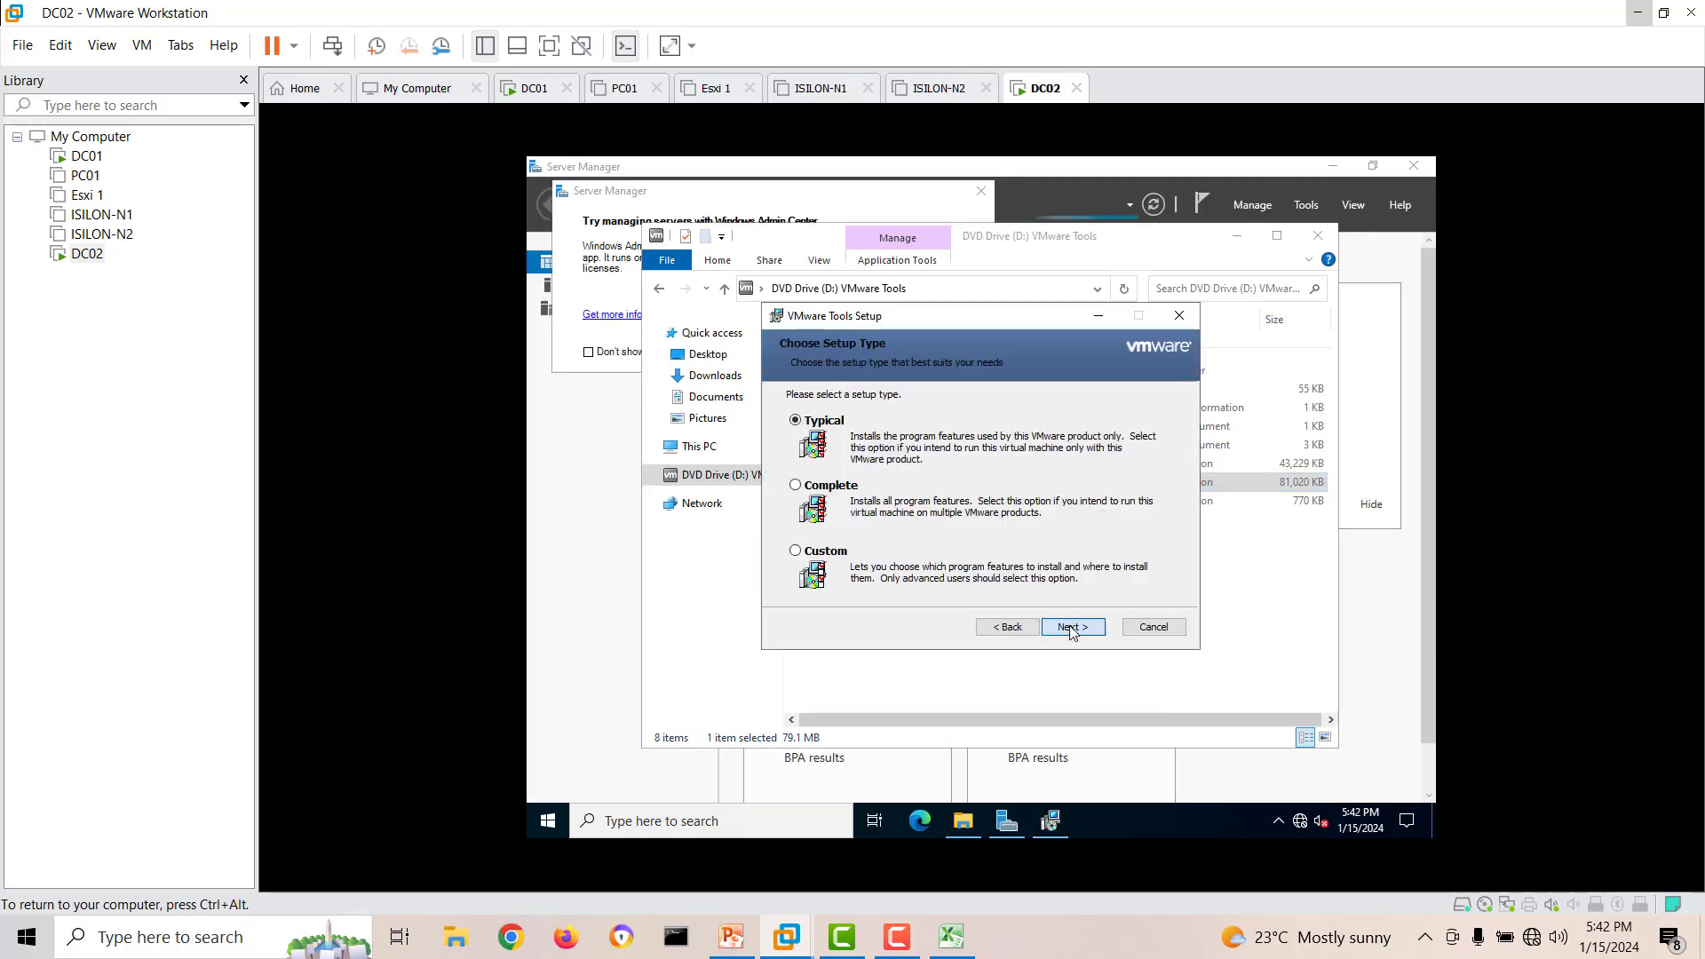
{"action": "left_click", "coordinate": [1072, 627]}
{"action": "left_click", "coordinate": [1073, 627]}
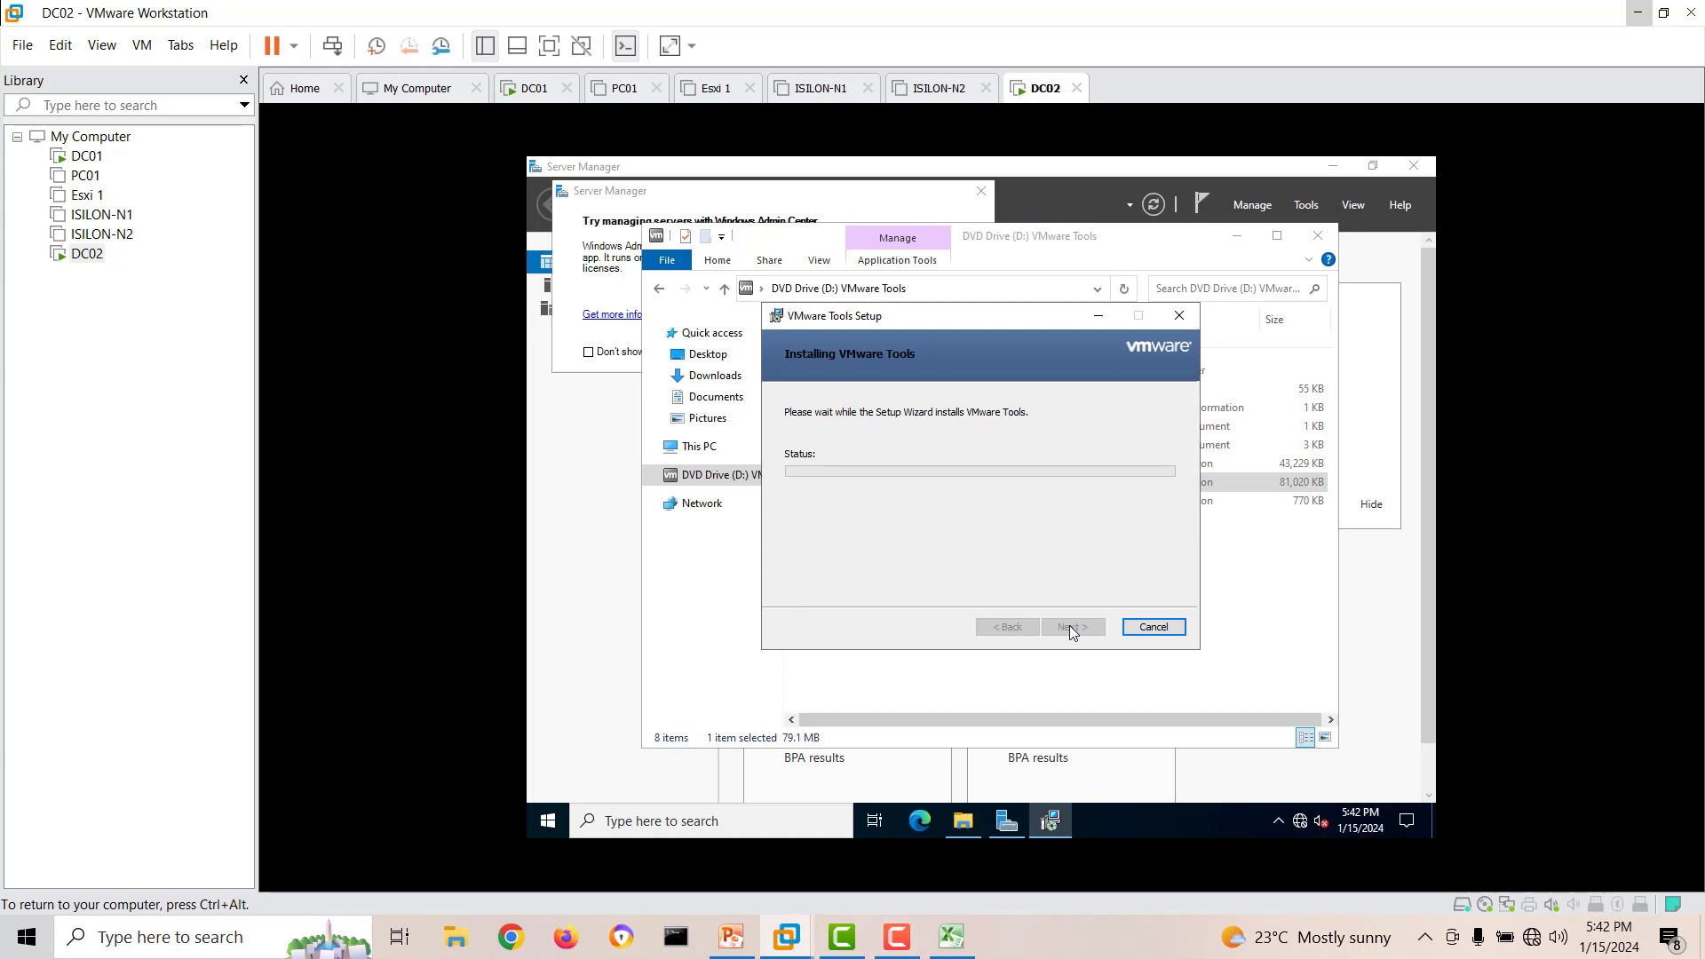
Close the DVD drive window, Server Manager and its Windows Admin Center notice in DC02.
{"action": "left_click", "coordinate": [1320, 236]}
{"action": "left_click", "coordinate": [1417, 166]}
{"action": "left_click", "coordinate": [980, 191]}
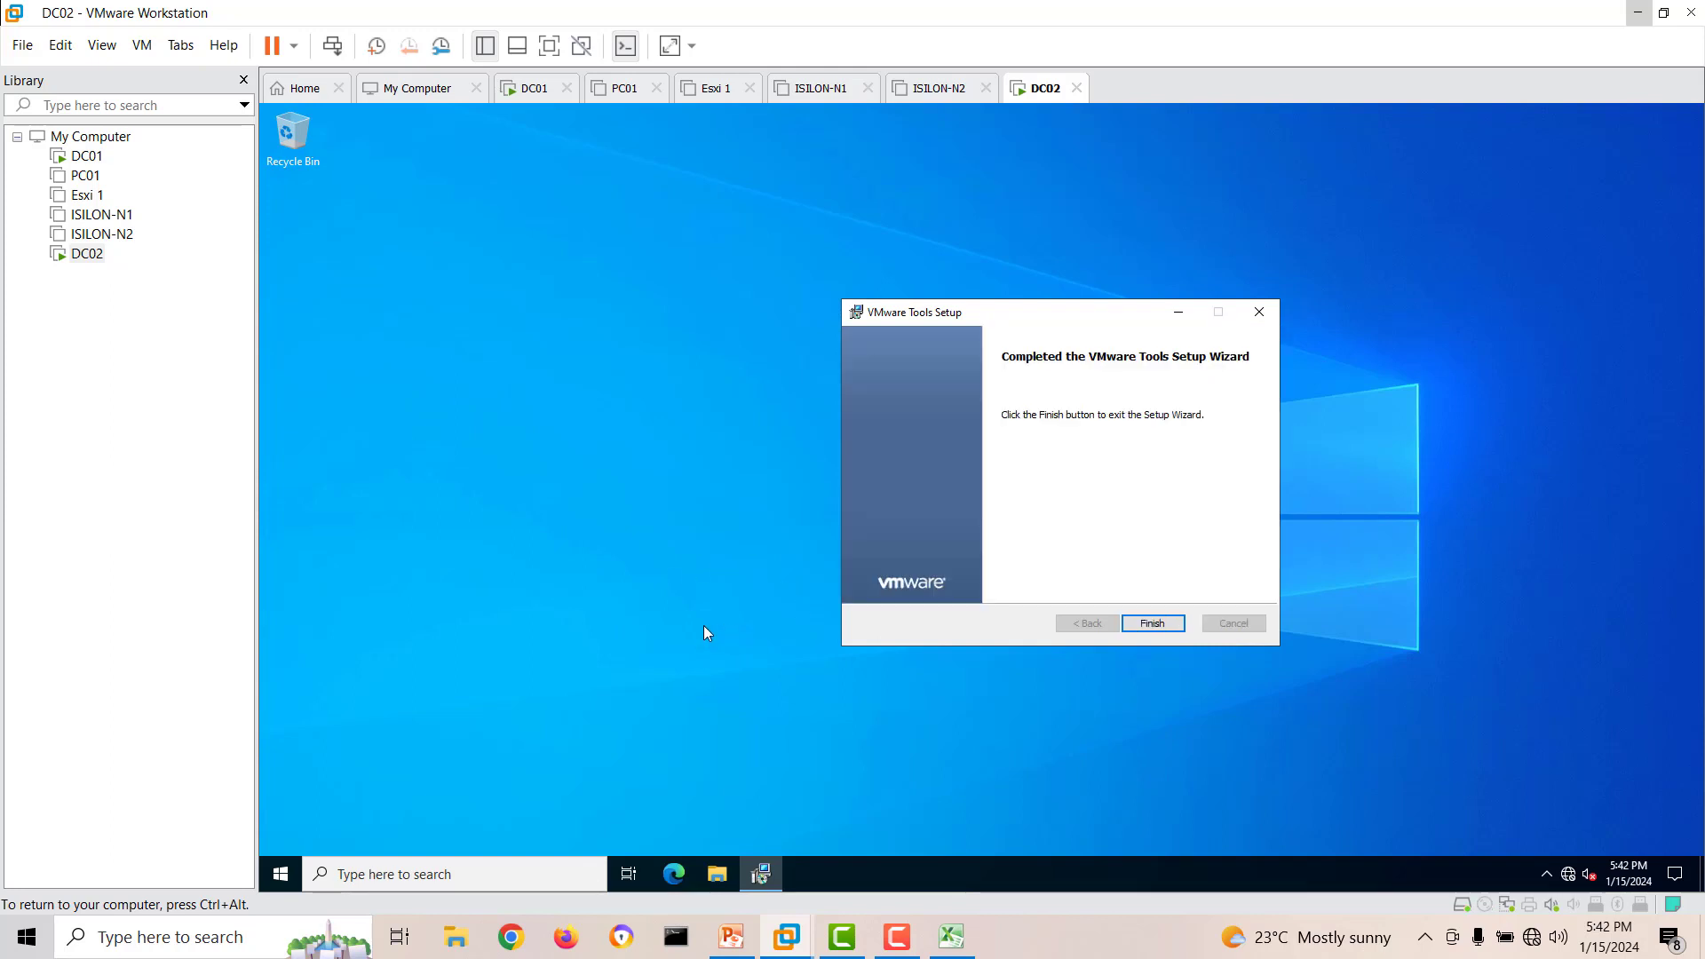
Finish the VMware Tools Setup Wizard and restart DC02.
{"action": "left_click", "coordinate": [1153, 623]}
{"action": "left_click", "coordinate": [921, 532]}
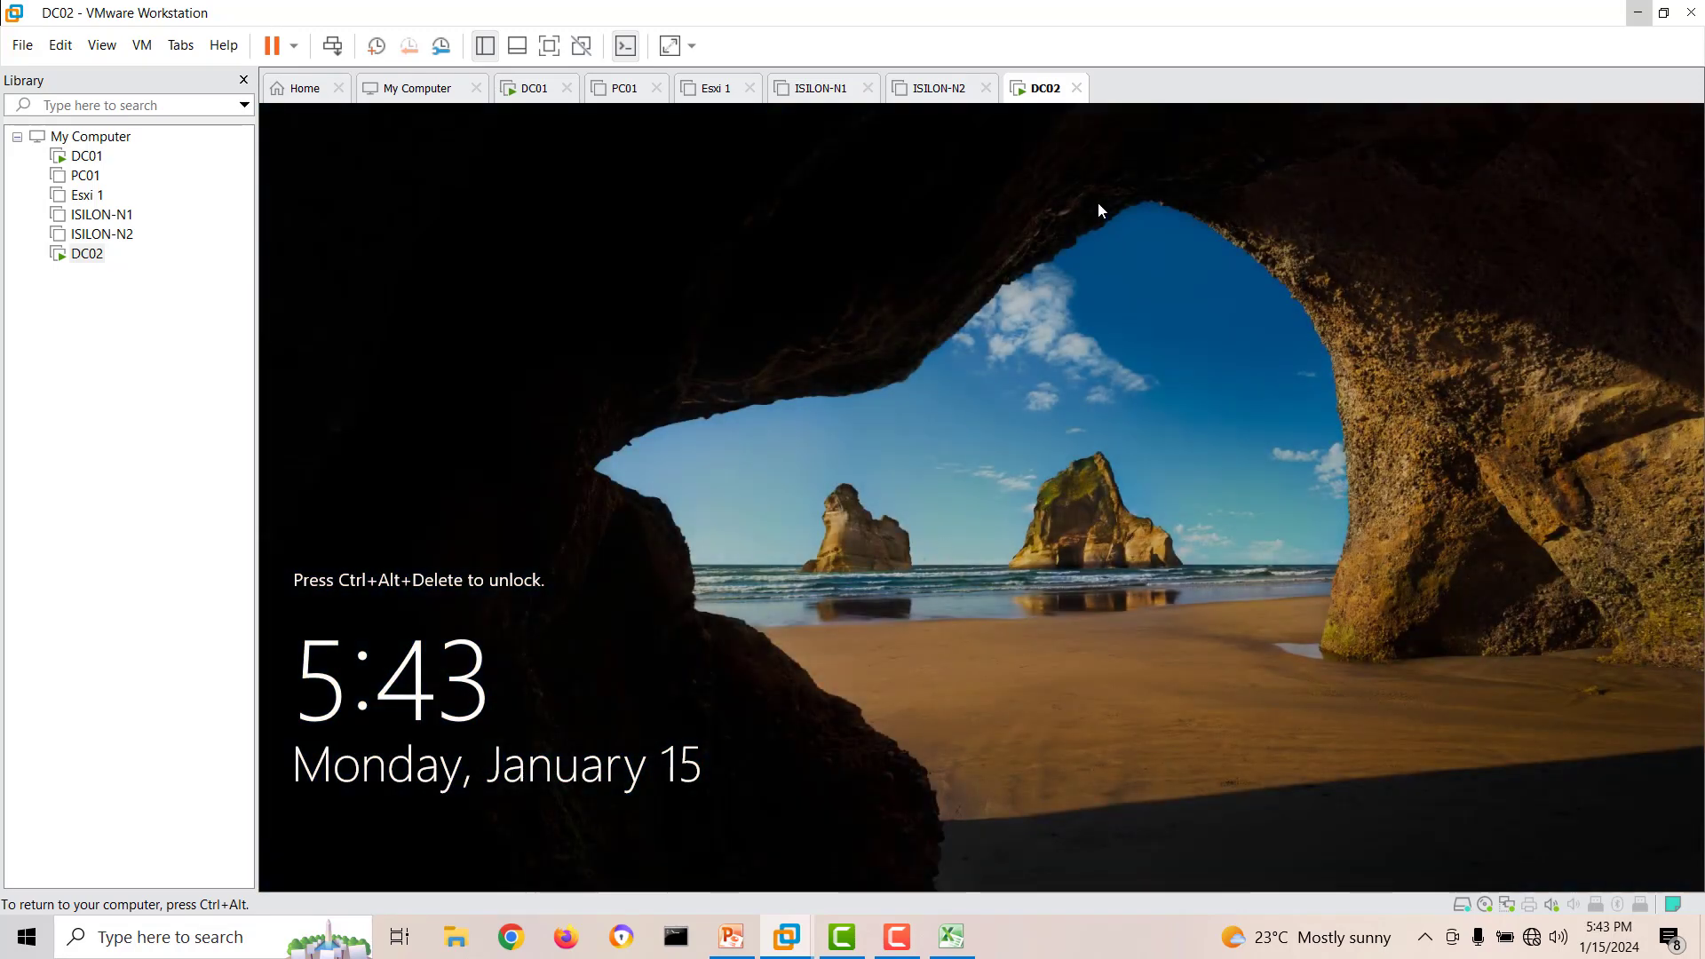
Unlock the restarted DC02 and sign in again with the Administrator account password.
{"action": "right_click", "coordinate": [1058, 88]}
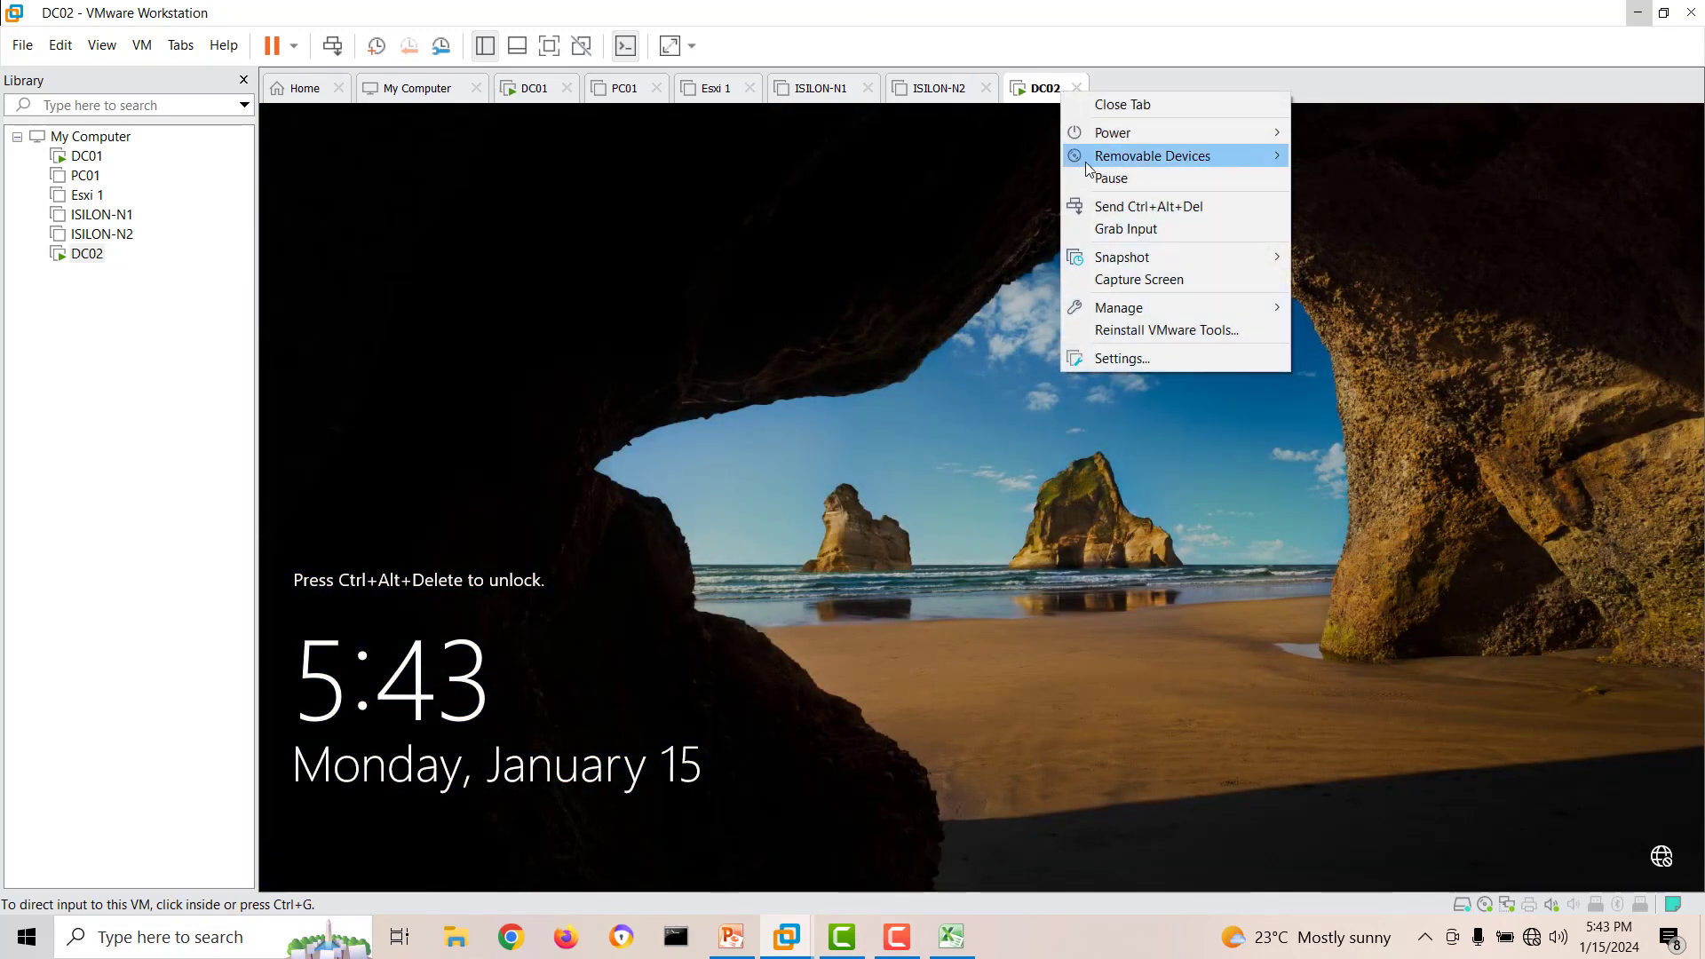
{"action": "left_click", "coordinate": [1124, 228]}
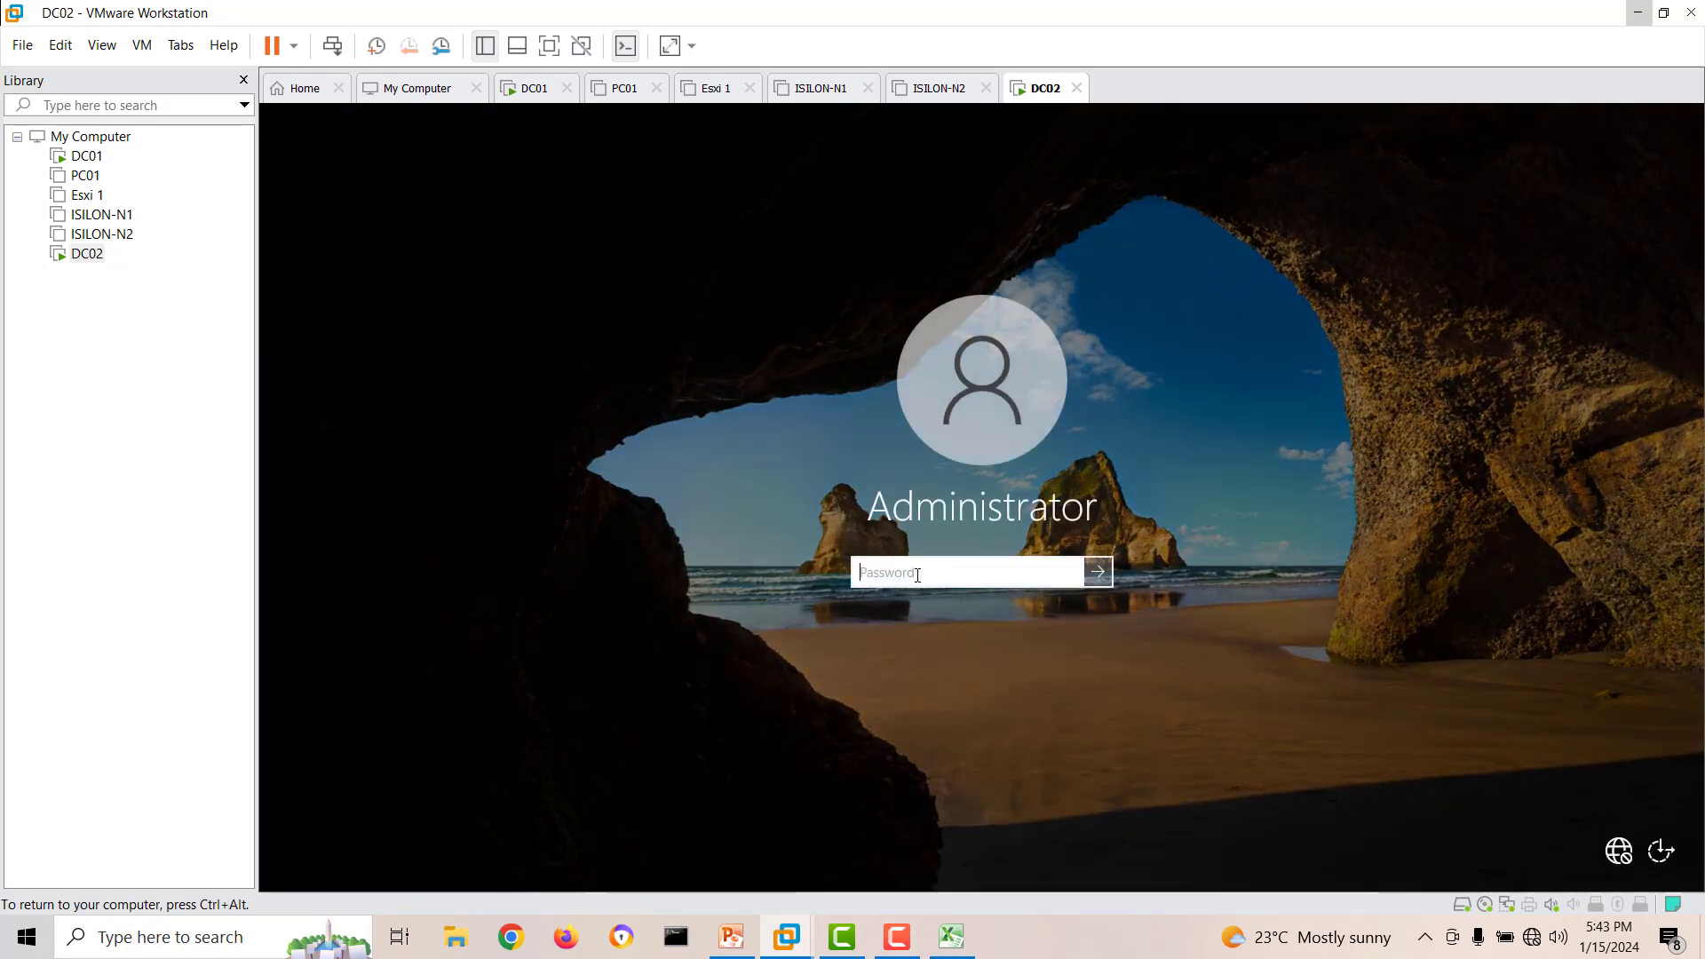
{"action": "type", "text": "P••••"}
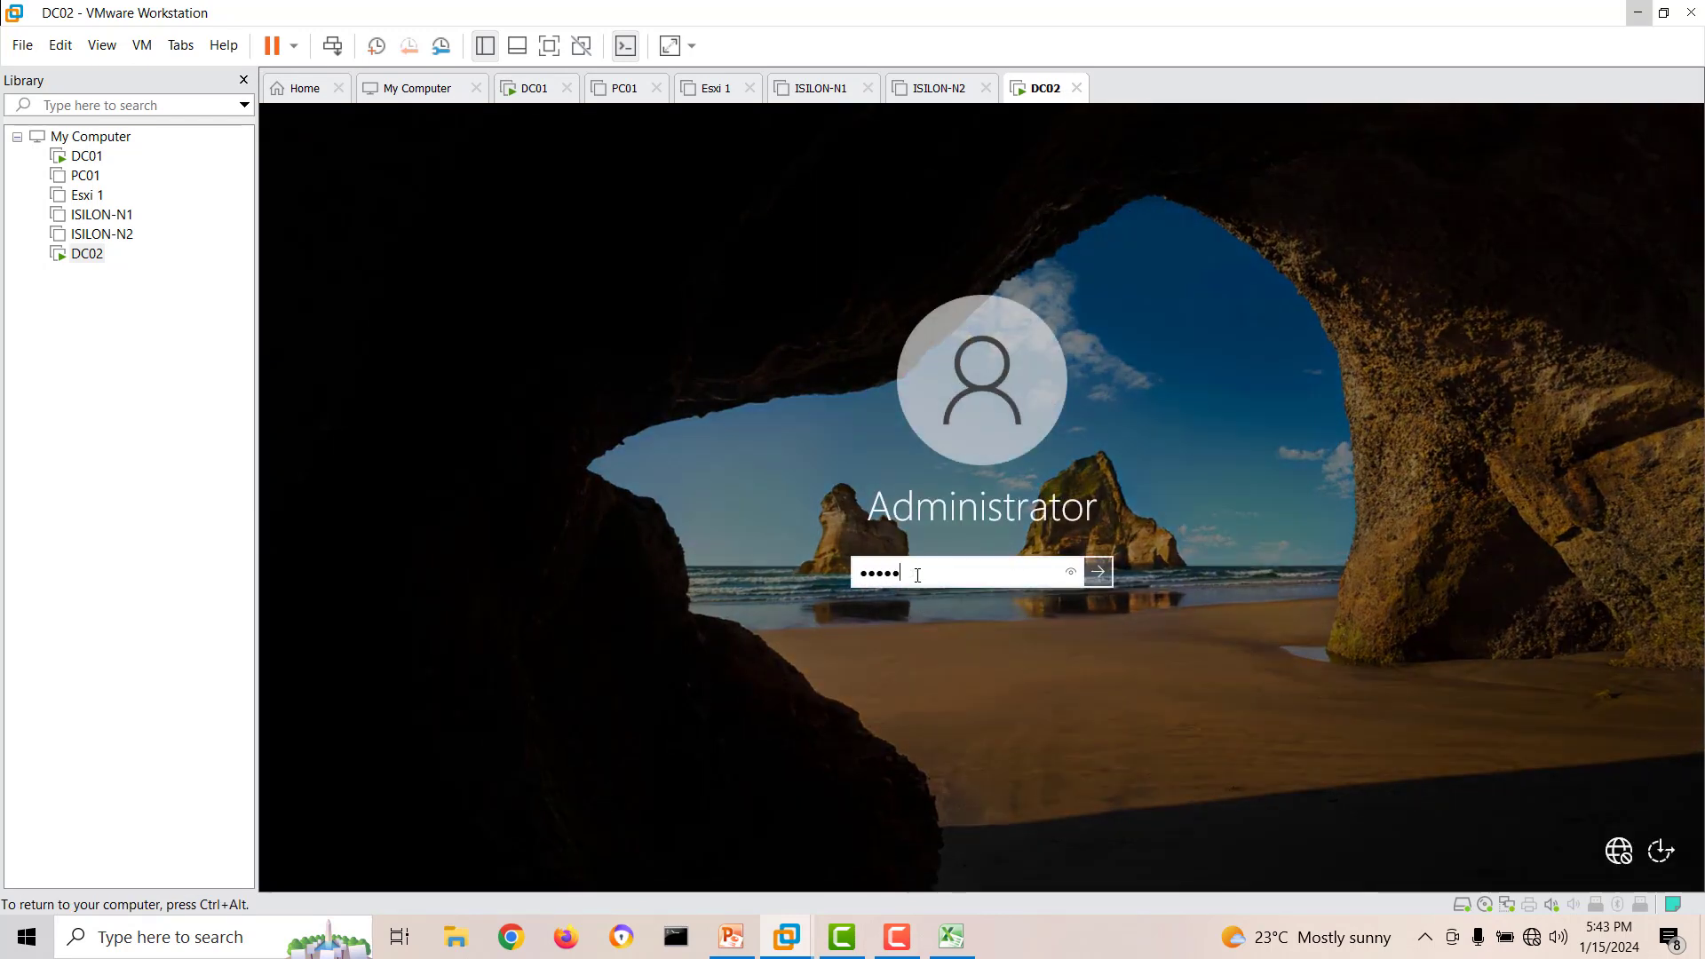
{"action": "type", "text": "••"}
{"action": "key", "text": "Return"}
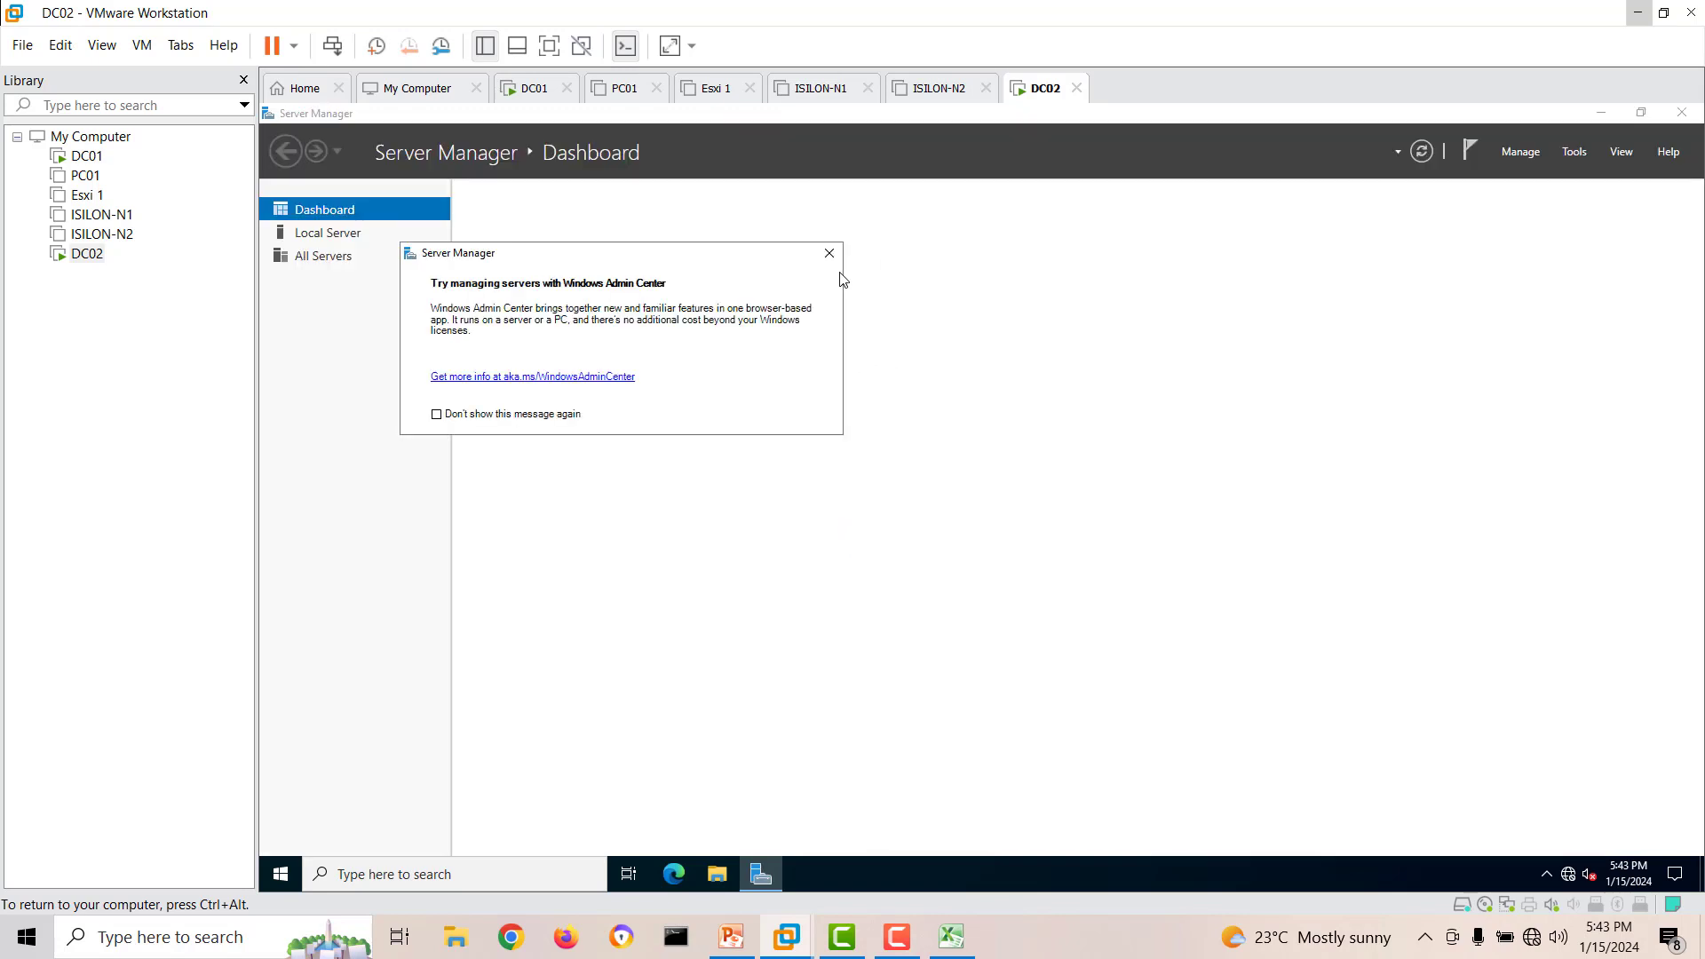
Dismiss the Windows Admin Center notice and open the Local Server properties in Server Manager.
{"action": "left_click", "coordinate": [829, 253]}
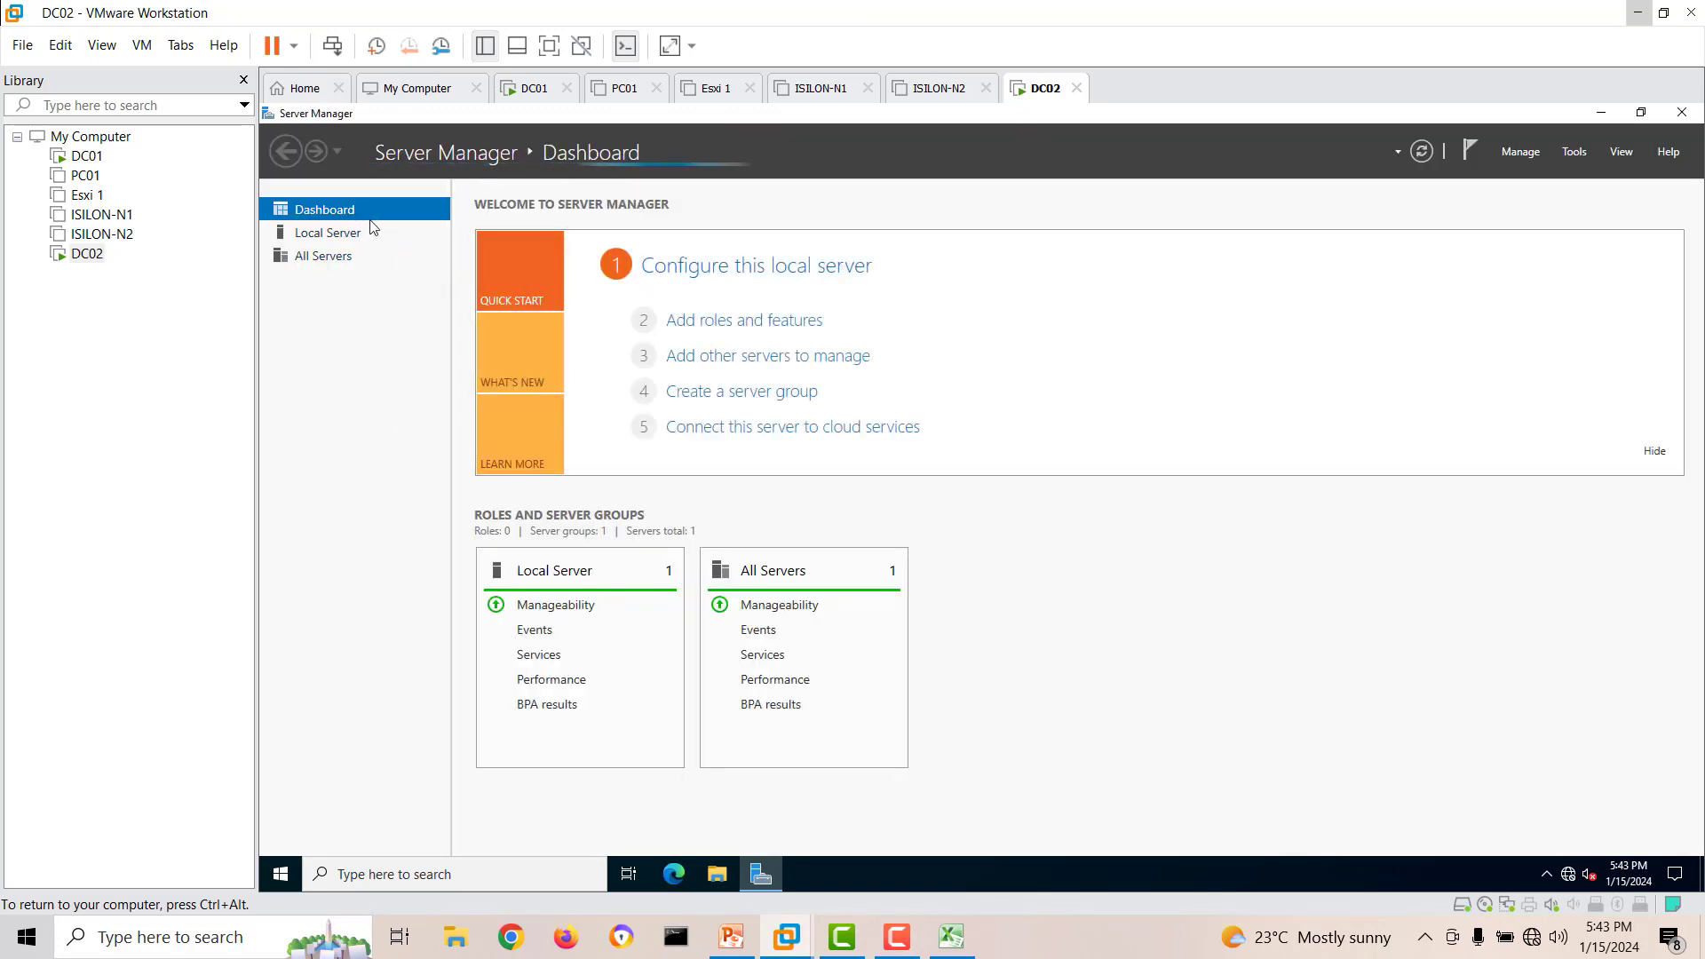
{"action": "left_click", "coordinate": [355, 233]}
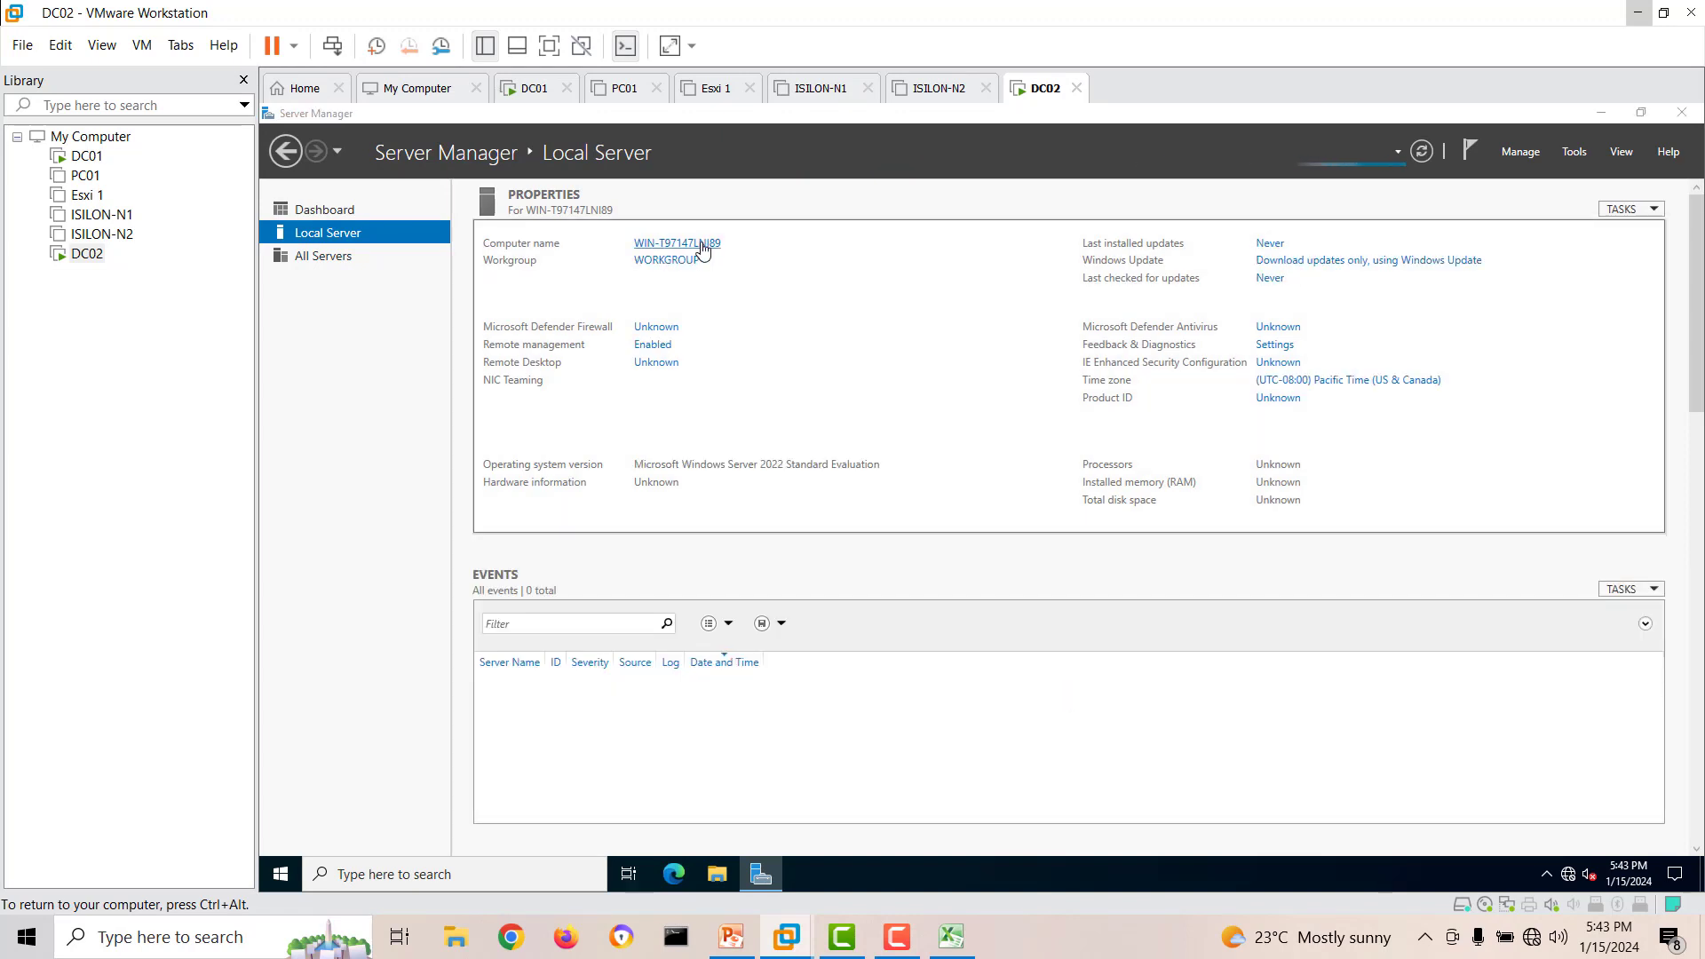
{"action": "left_click", "coordinate": [701, 244]}
{"action": "left_click", "coordinate": [570, 552]}
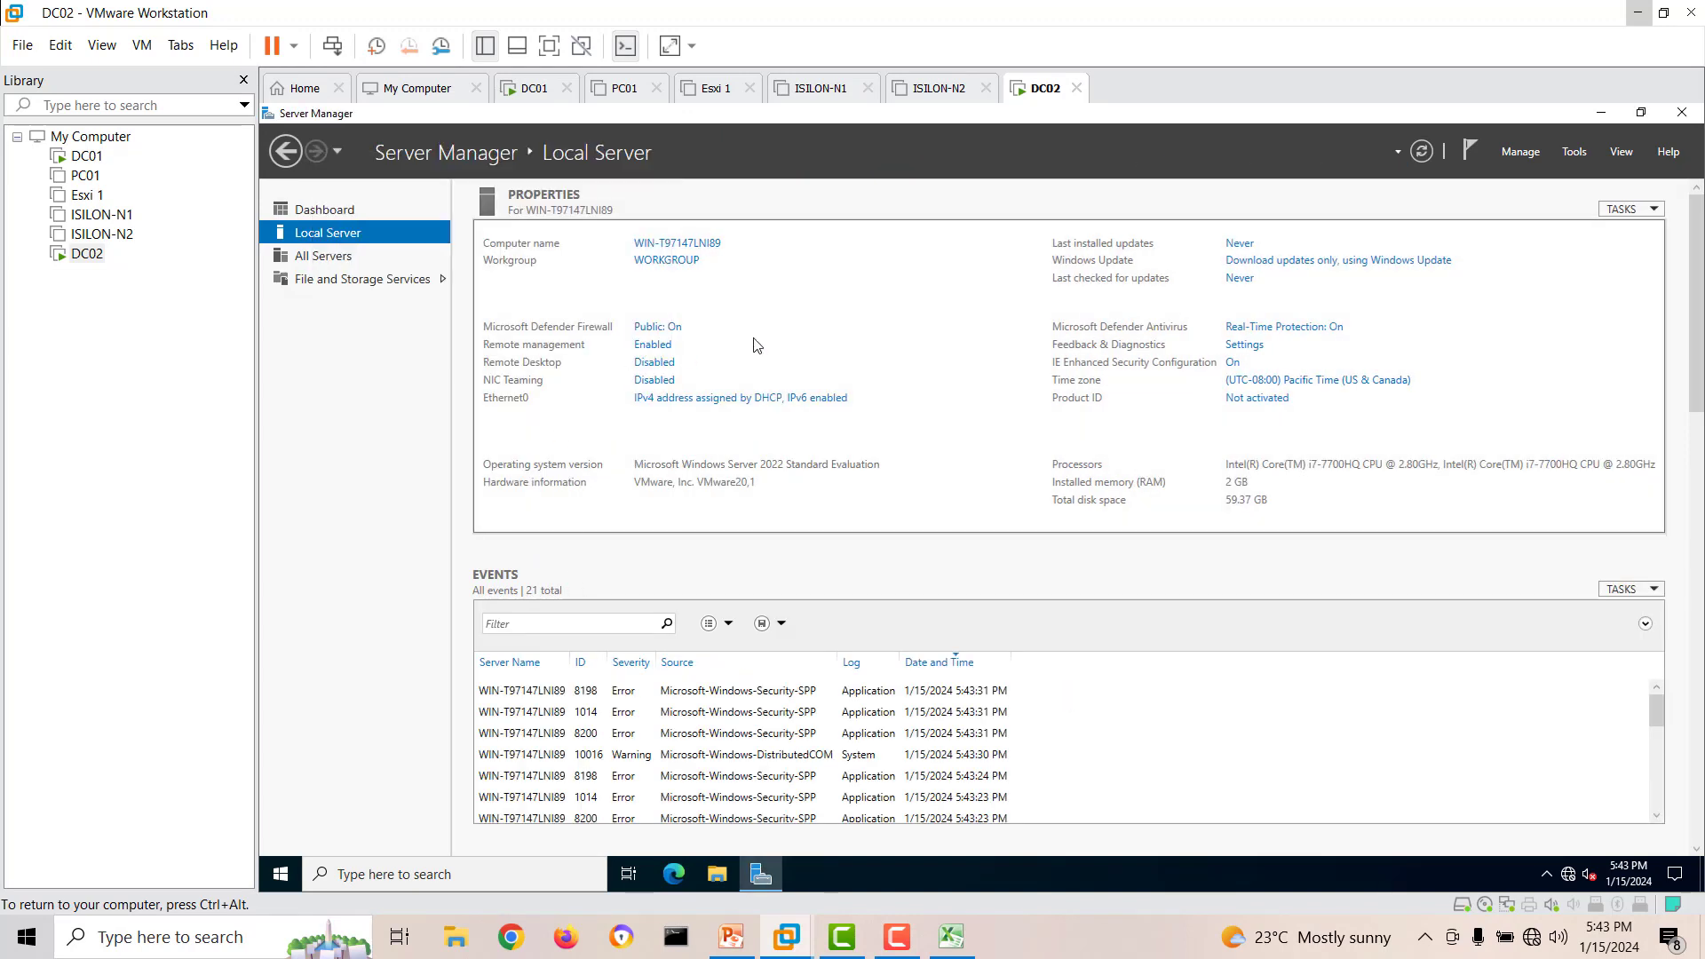
Turn off Microsoft Defender Firewall for the domain network on DC02.
{"action": "left_click", "coordinate": [655, 330]}
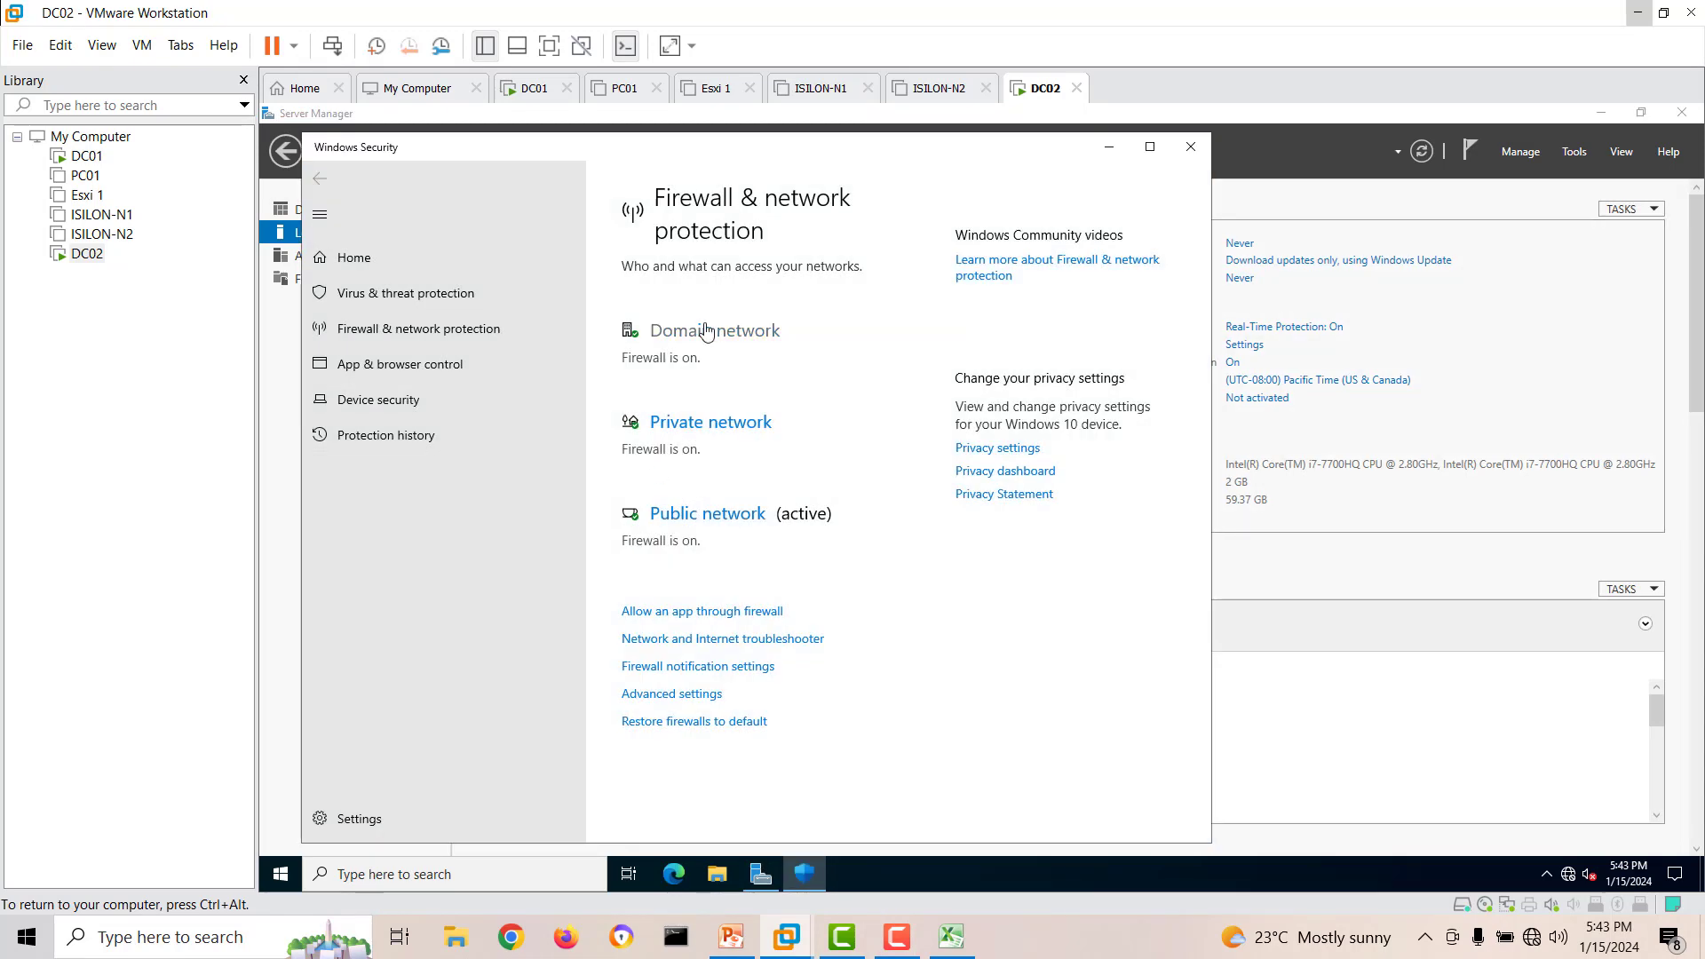
{"action": "left_click", "coordinate": [697, 331]}
{"action": "left_click", "coordinate": [639, 523]}
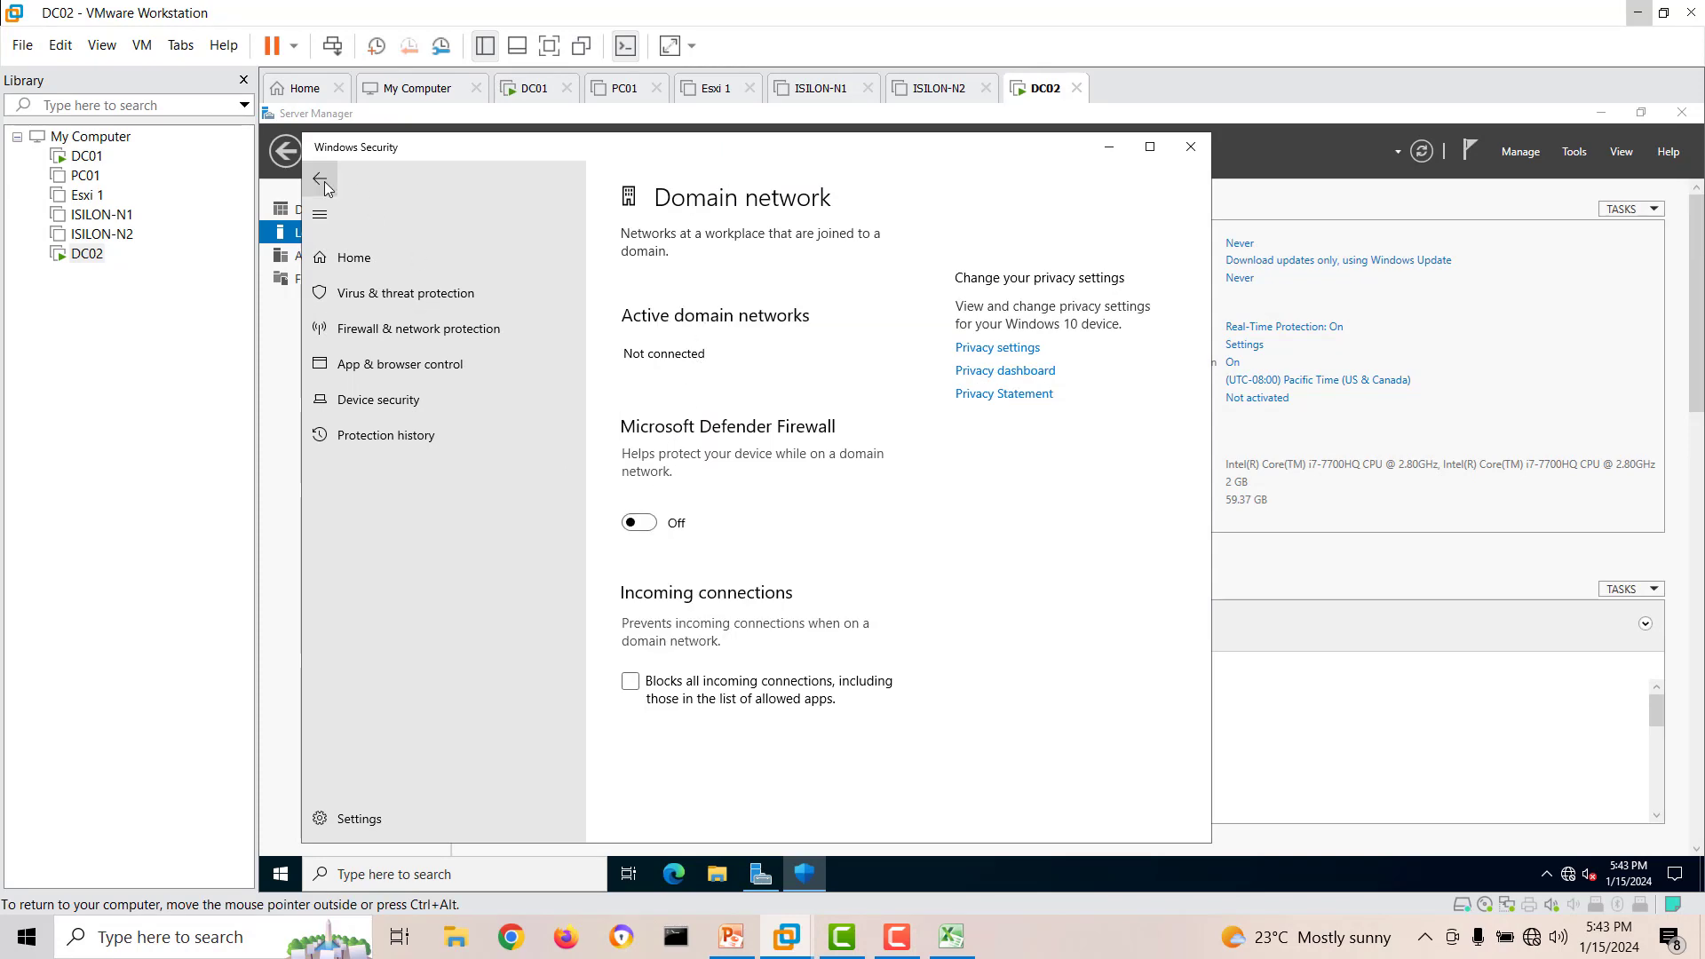
{"action": "left_click", "coordinate": [334, 167]}
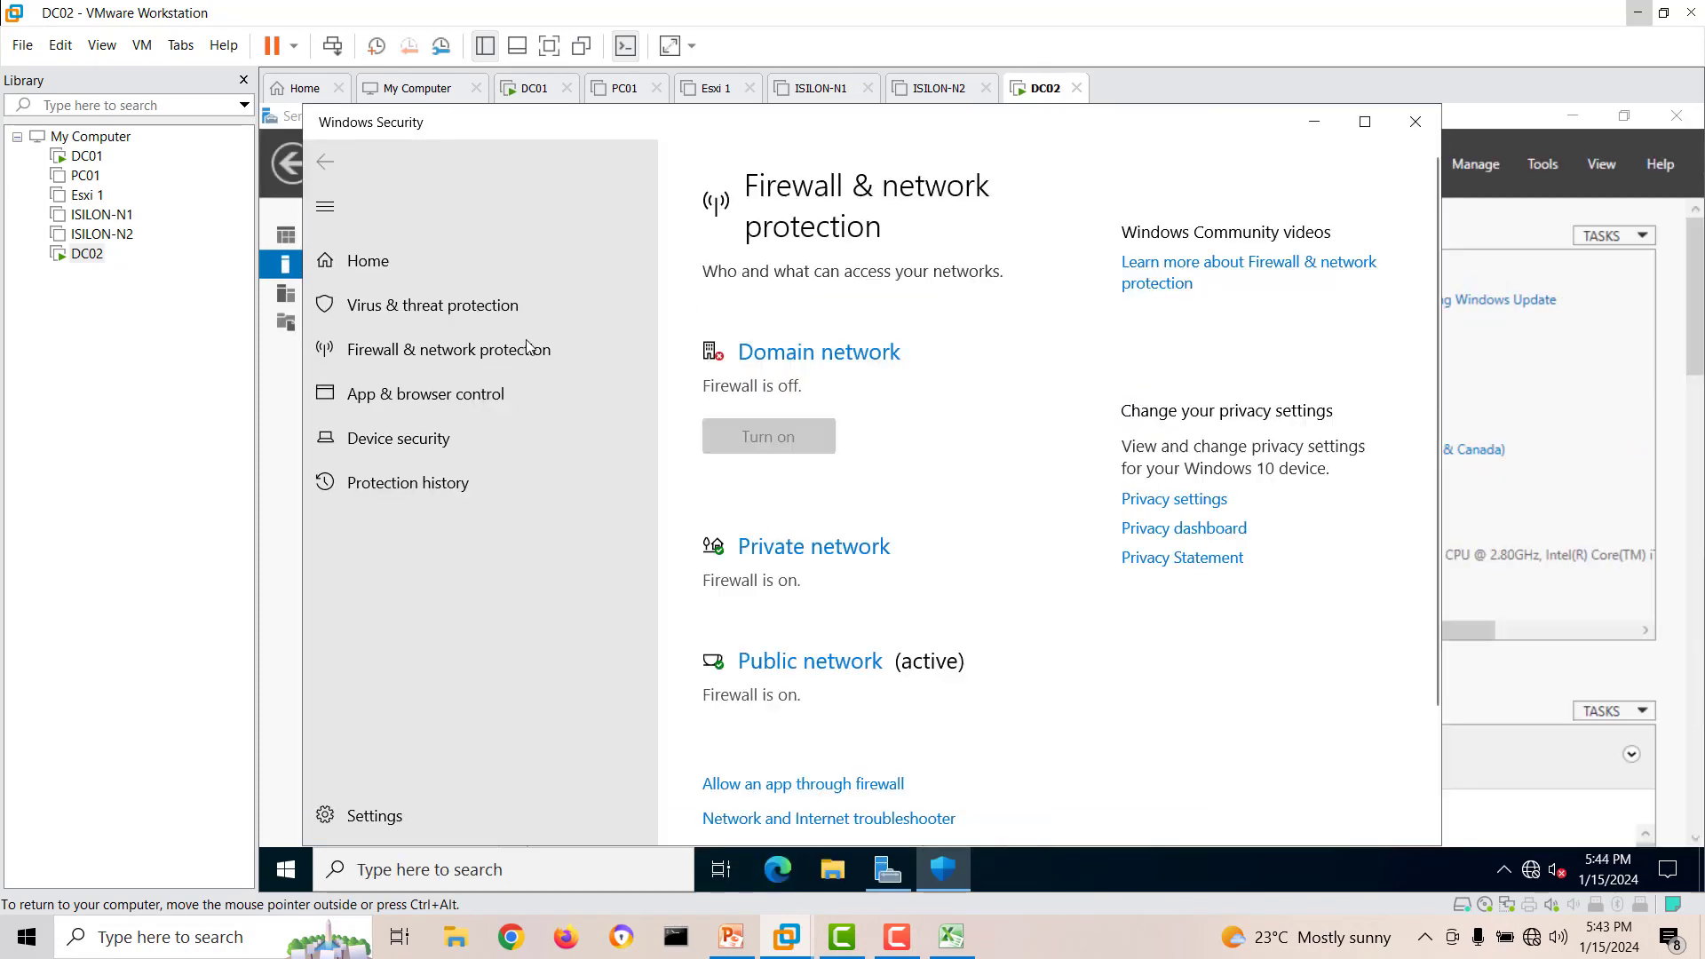
Turn off Microsoft Defender Firewall for the private network.
{"action": "scroll", "coordinate": [784, 635], "scroll_direction": "down", "scroll_amount": 5}
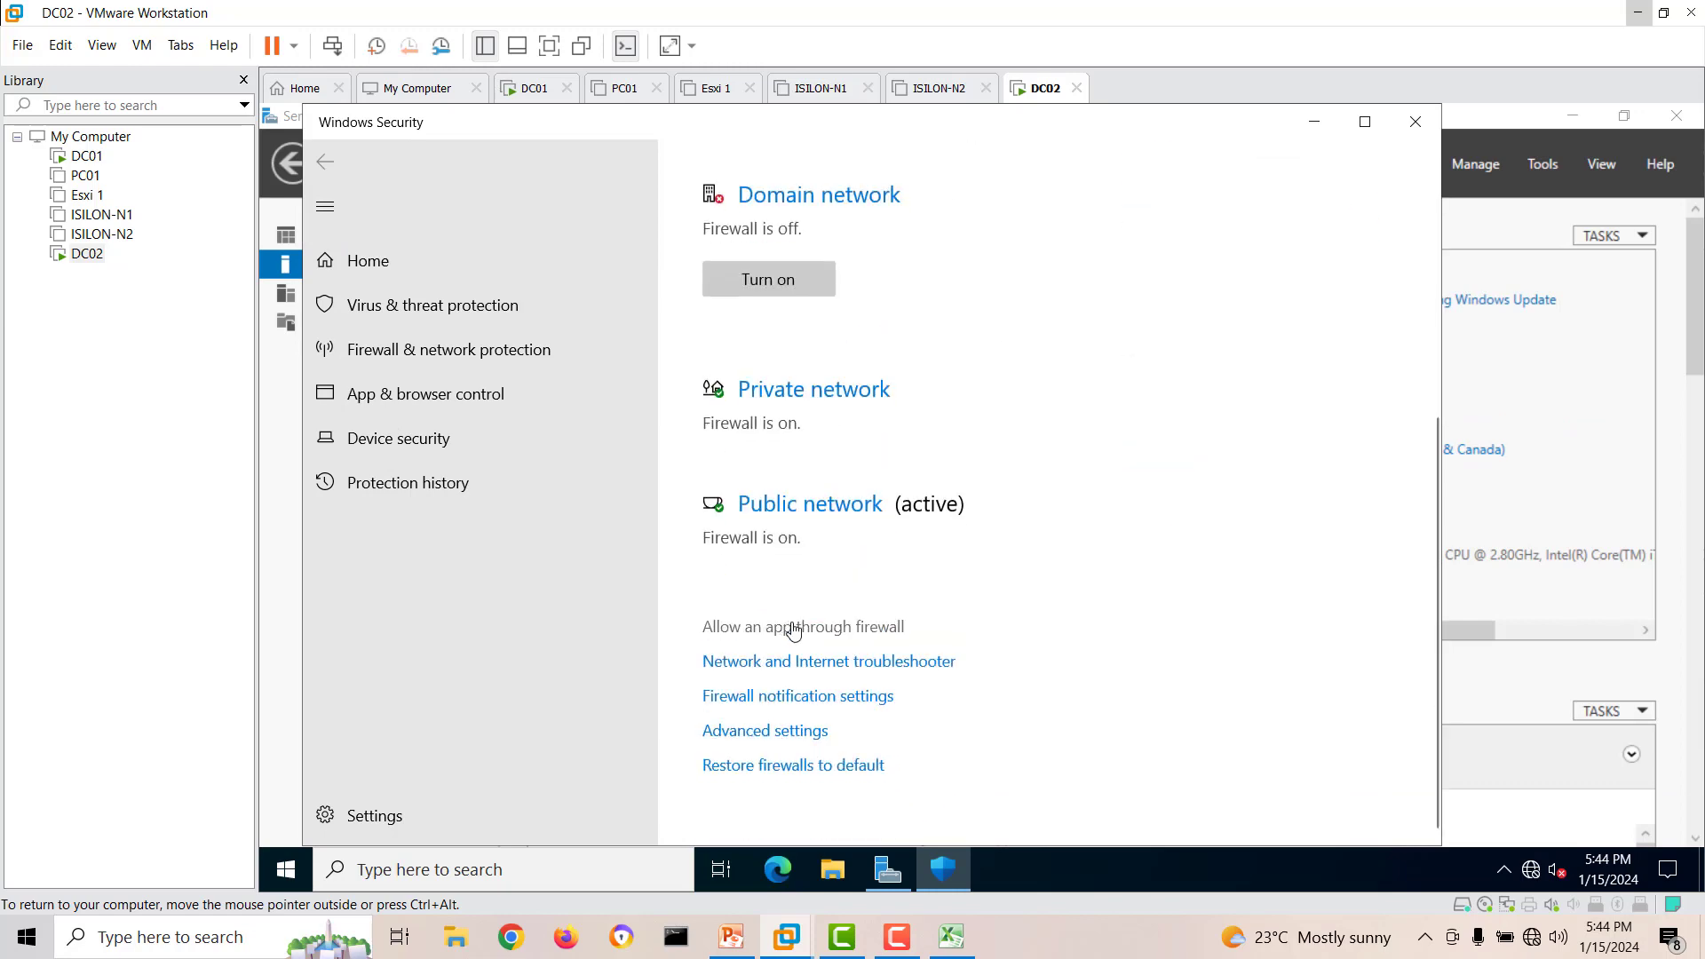
{"action": "left_click", "coordinate": [790, 389]}
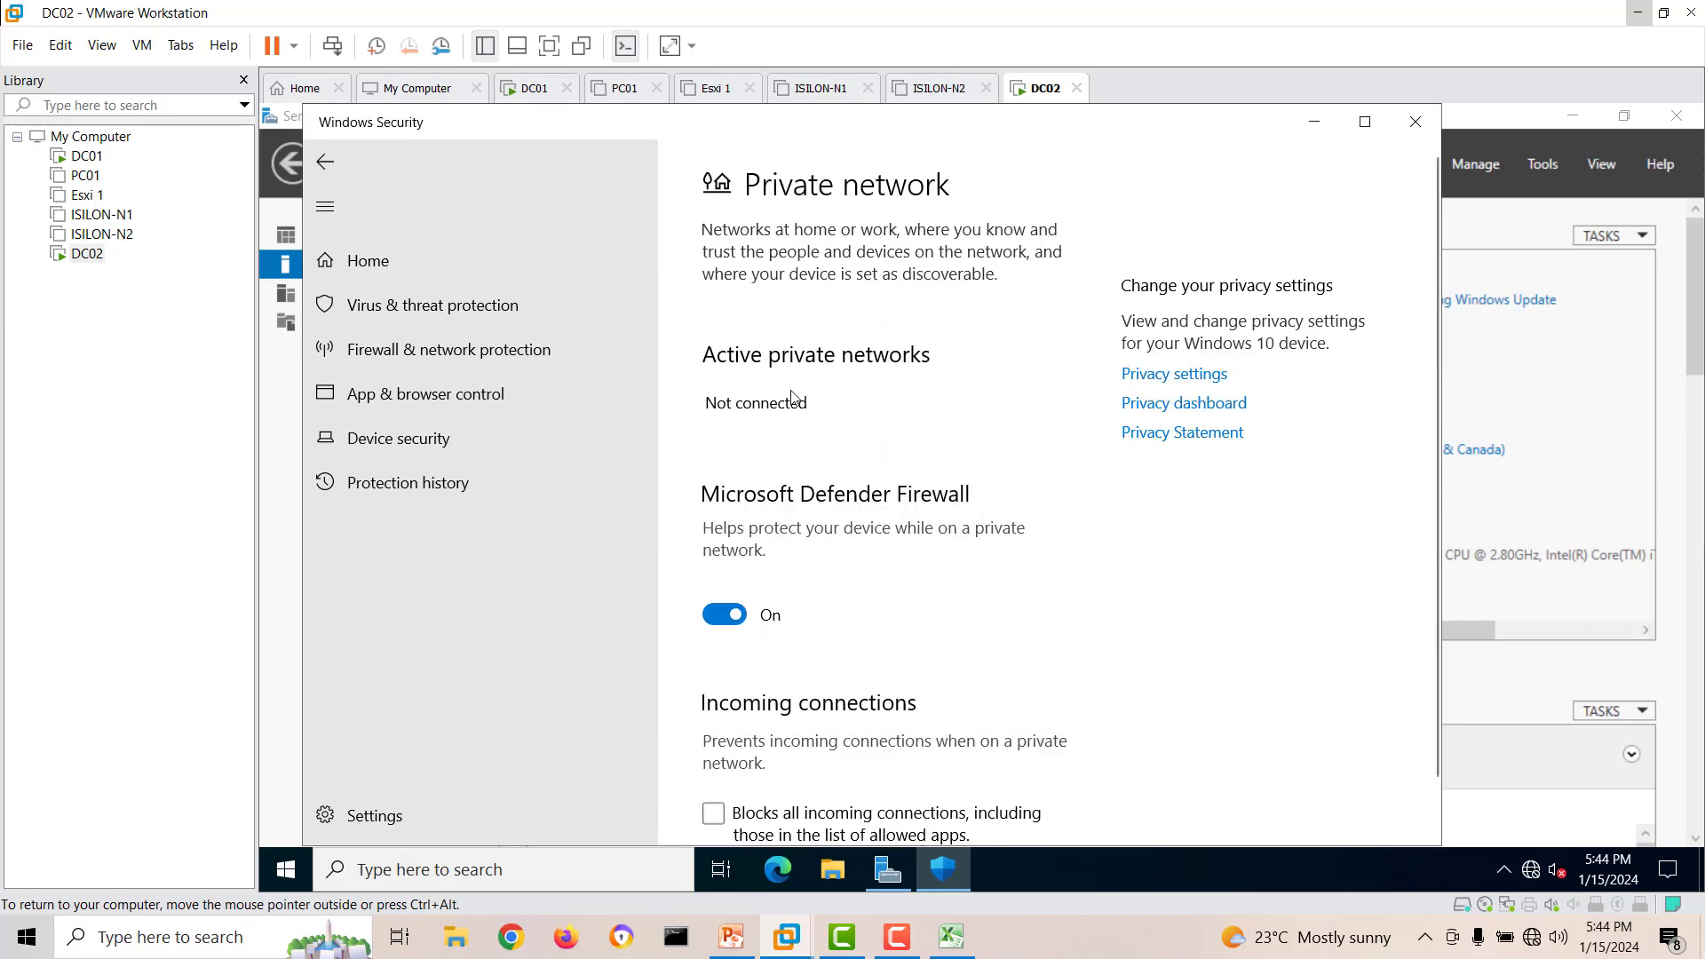
{"action": "left_click", "coordinate": [724, 614]}
{"action": "left_click", "coordinate": [325, 162]}
Turn off Microsoft Defender Firewall for the public network, then close Windows Security and refresh Server Manager.
{"action": "scroll", "coordinate": [874, 486], "scroll_direction": "down", "scroll_amount": 5}
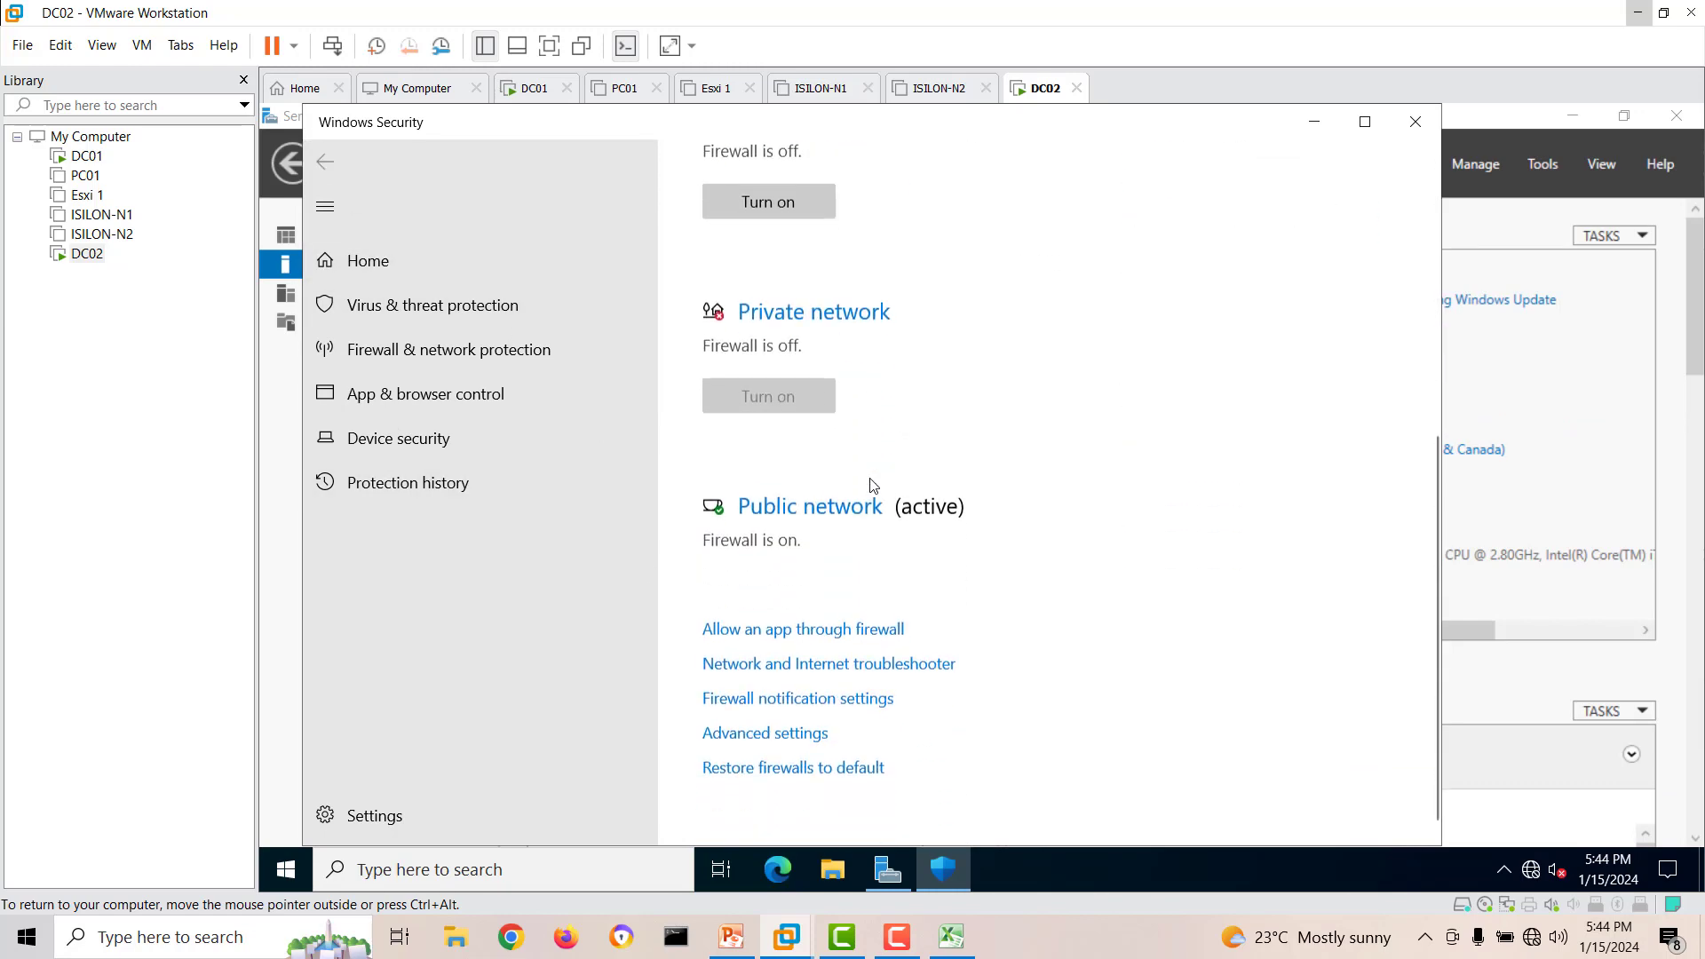
{"action": "left_click", "coordinate": [852, 506]}
{"action": "left_click", "coordinate": [723, 615]}
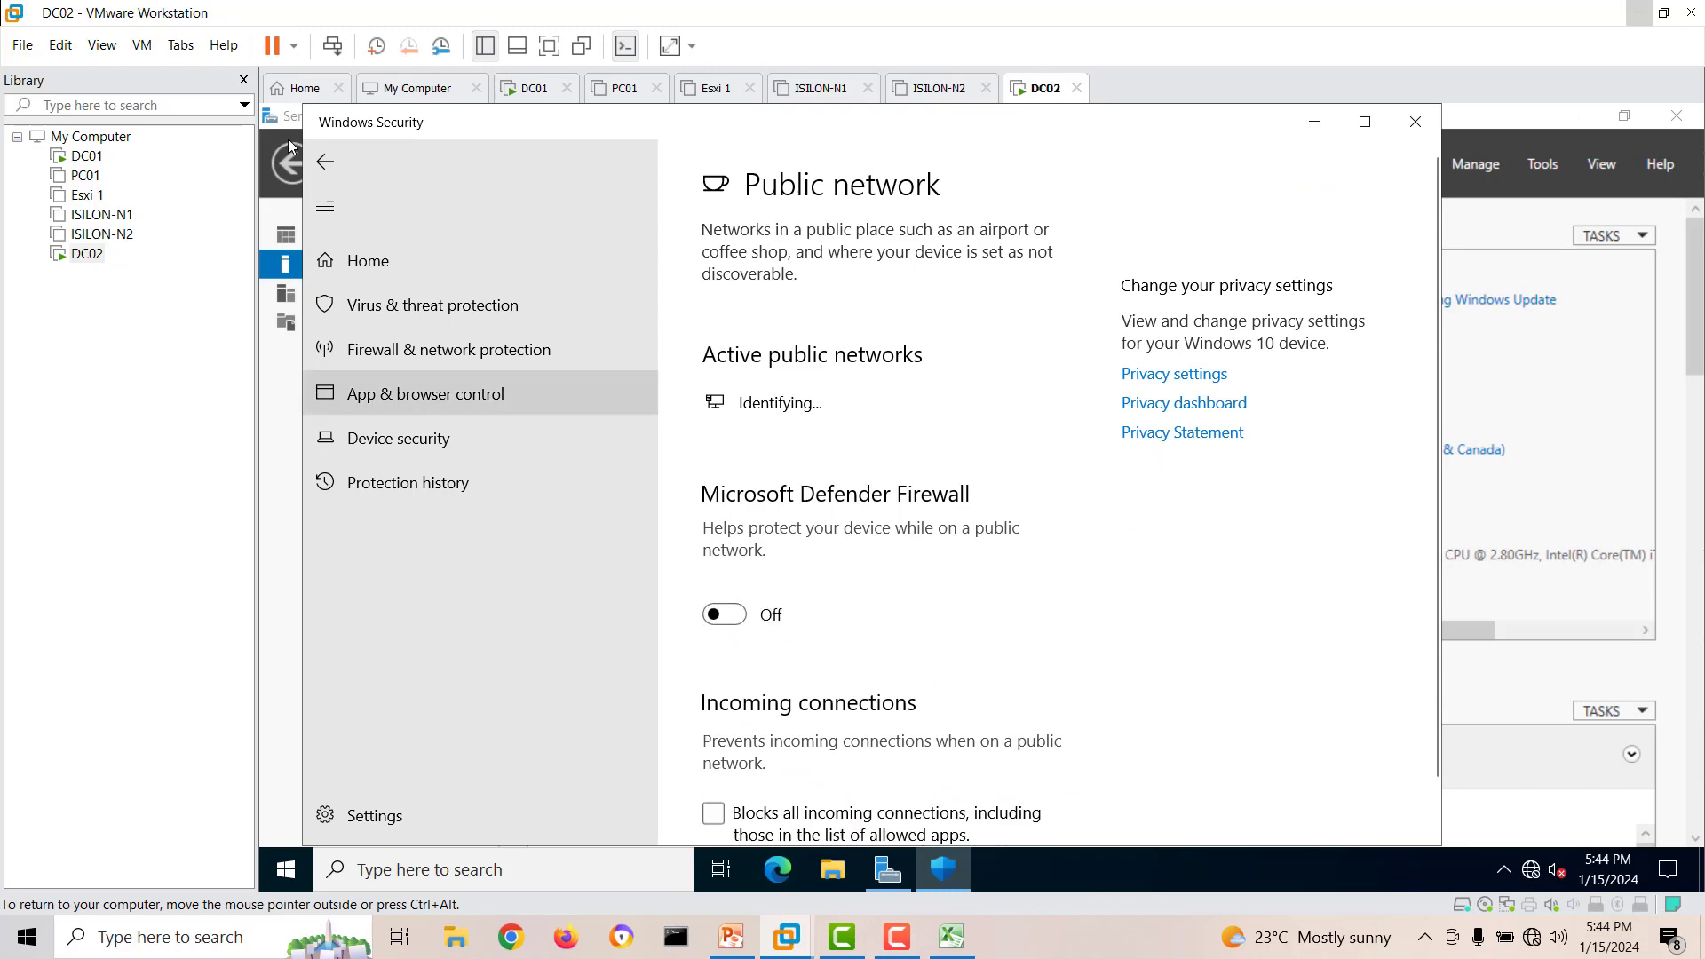
{"action": "left_click", "coordinate": [325, 161]}
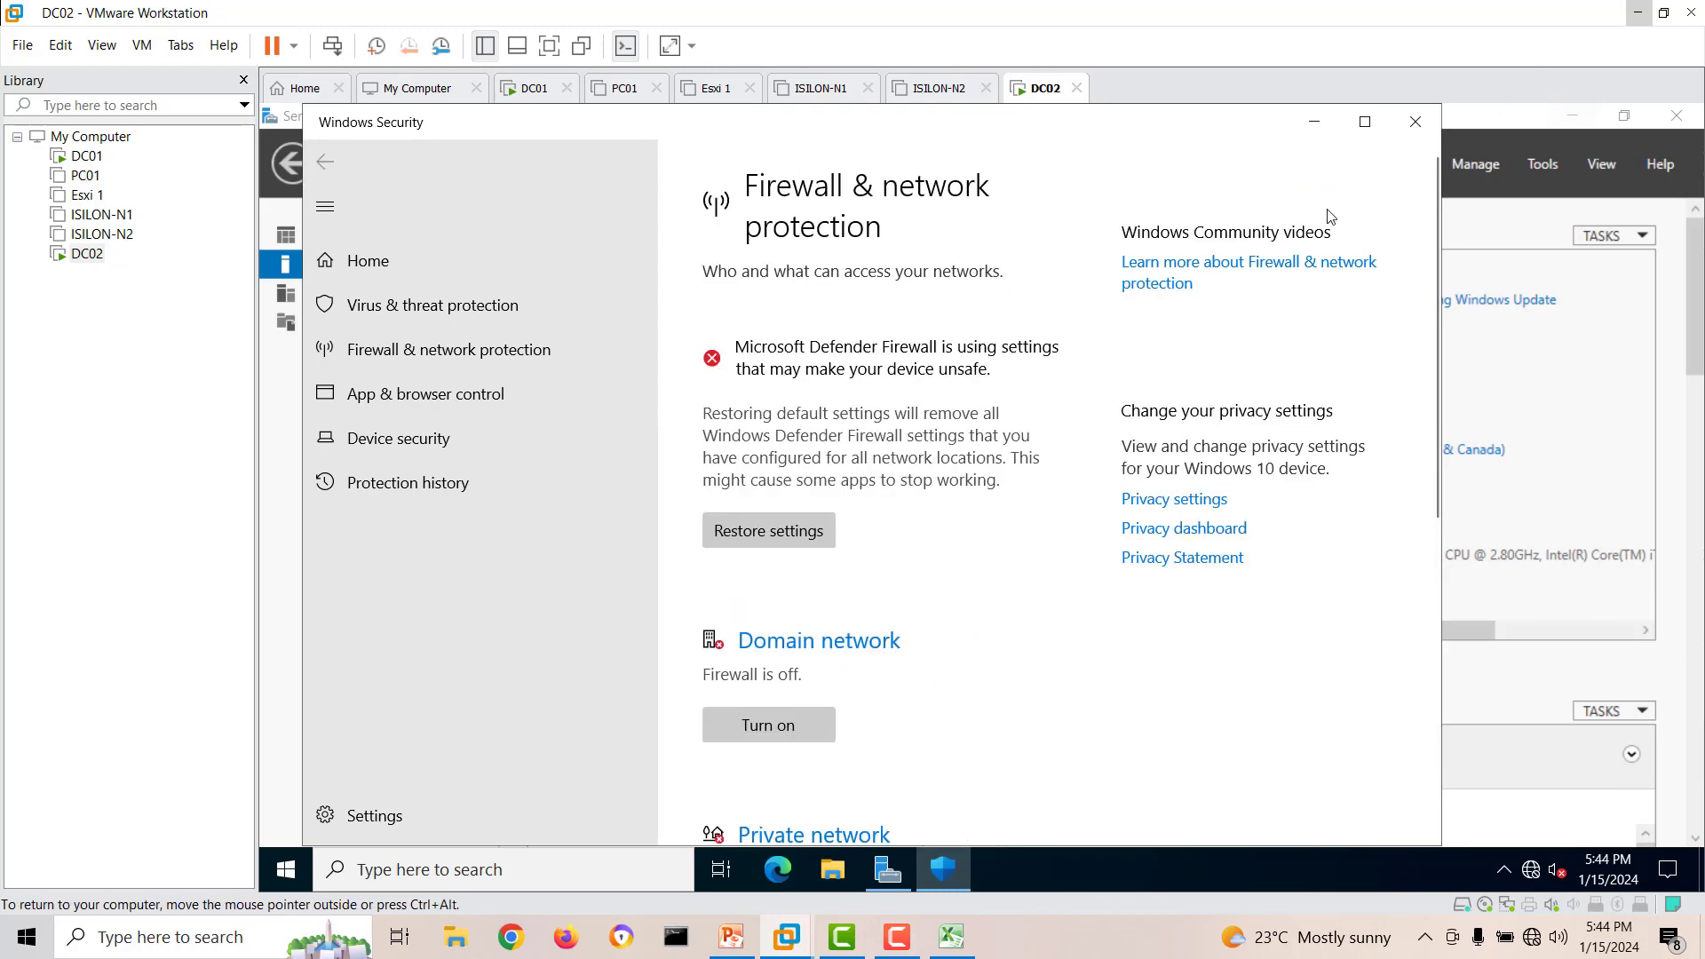
{"action": "left_click", "coordinate": [1415, 122]}
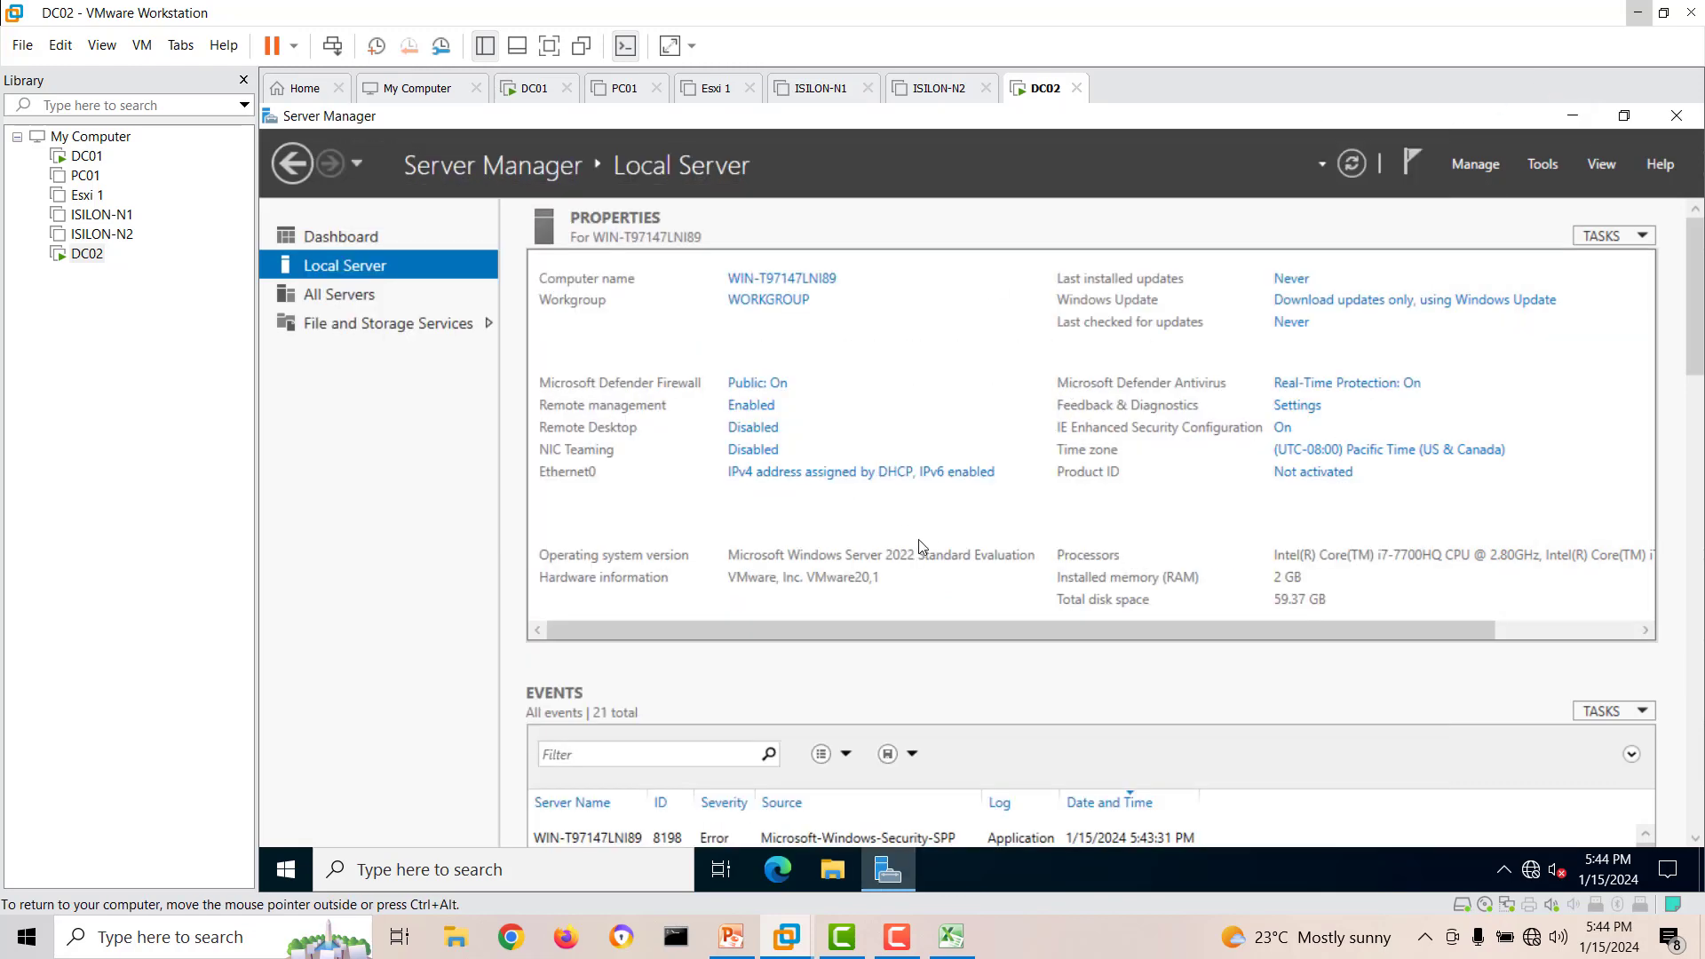
{"action": "left_click", "coordinate": [1351, 163]}
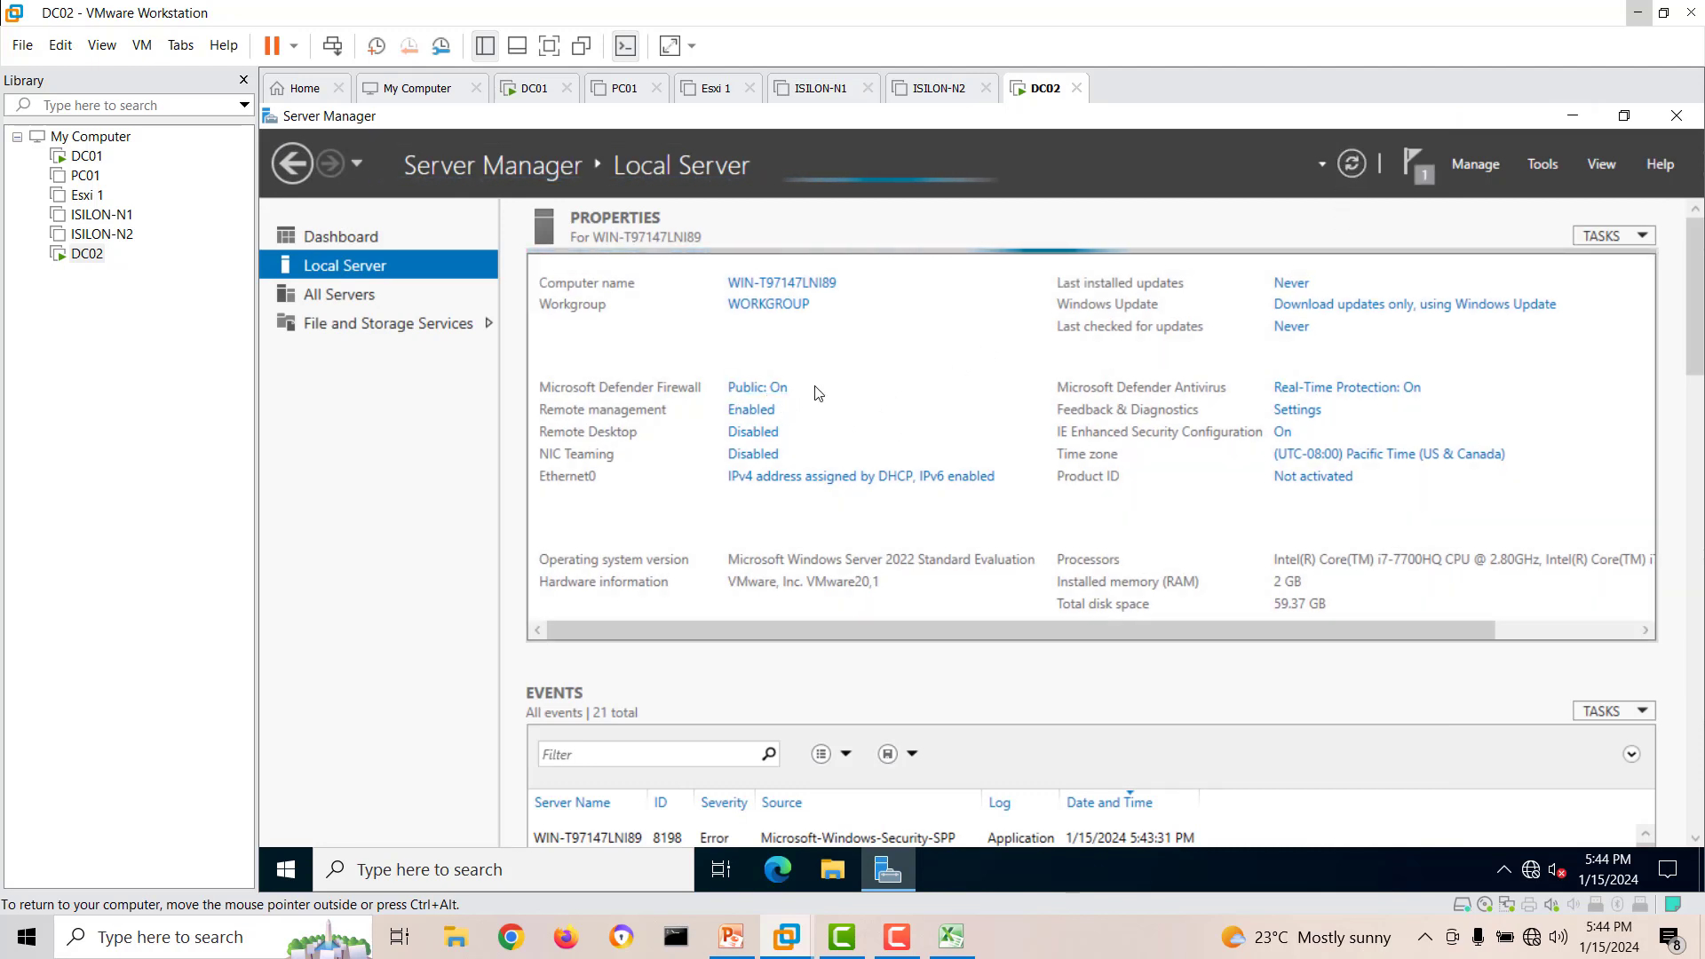
Open the Ethernet0 adapter's properties from Local Server and disable Internet Protocol Version 6 (TCP/IPv6).
{"action": "left_click", "coordinate": [859, 478]}
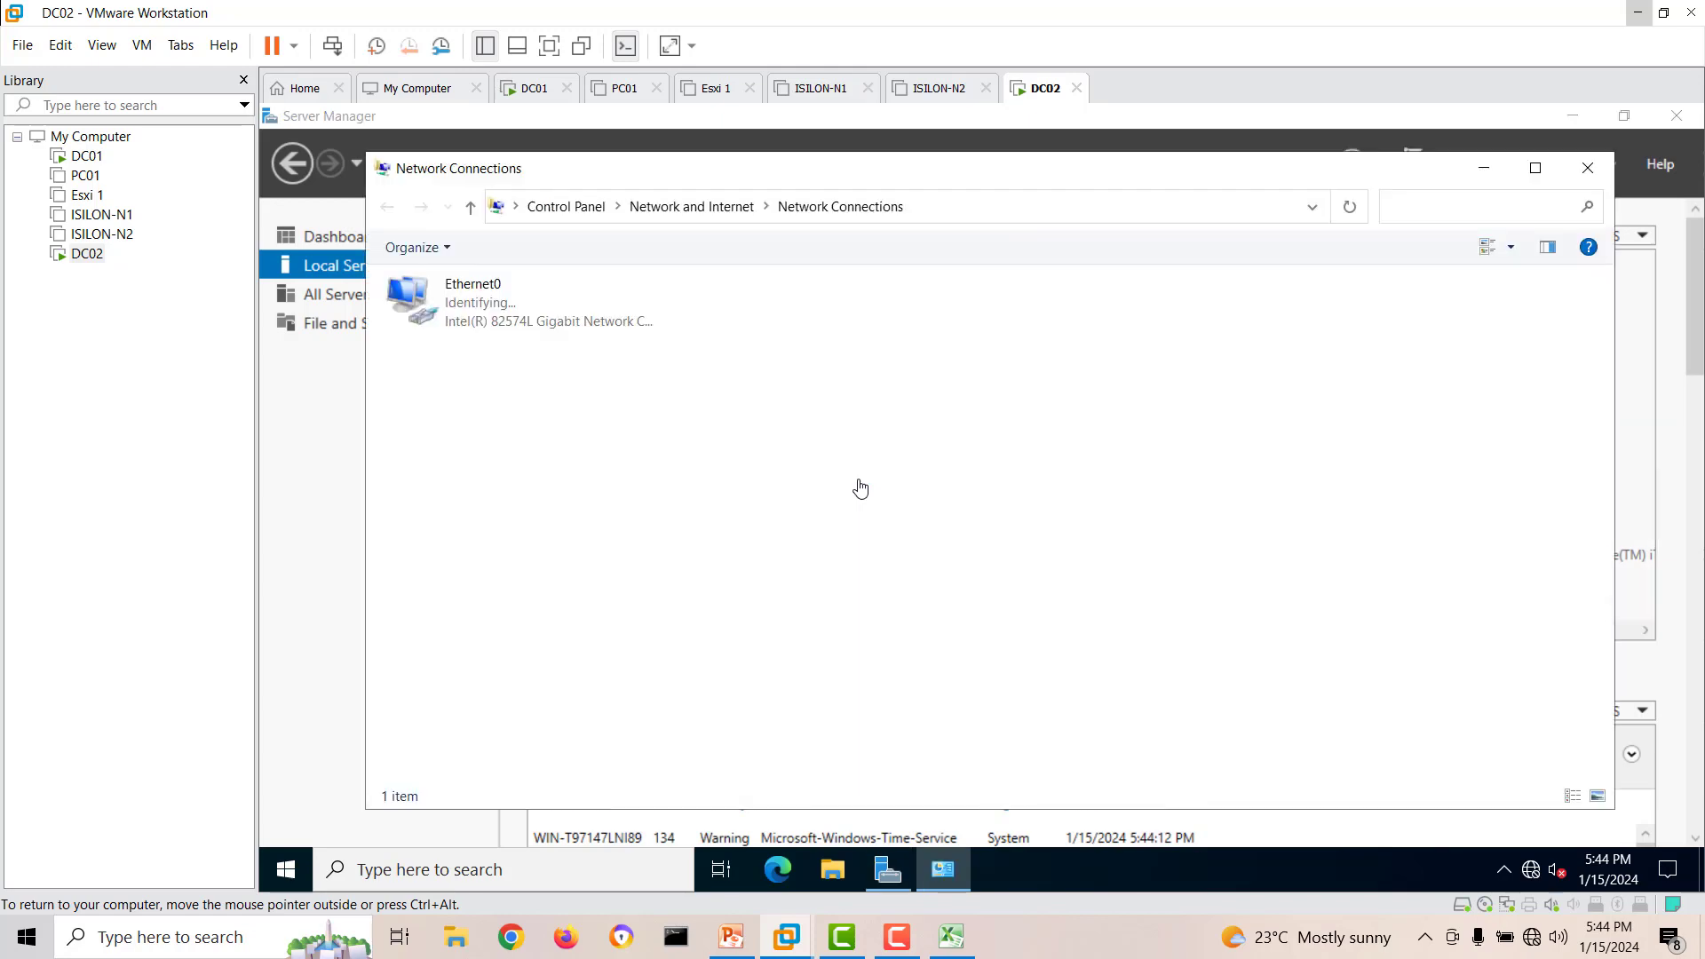
{"action": "double_click", "coordinate": [523, 348]}
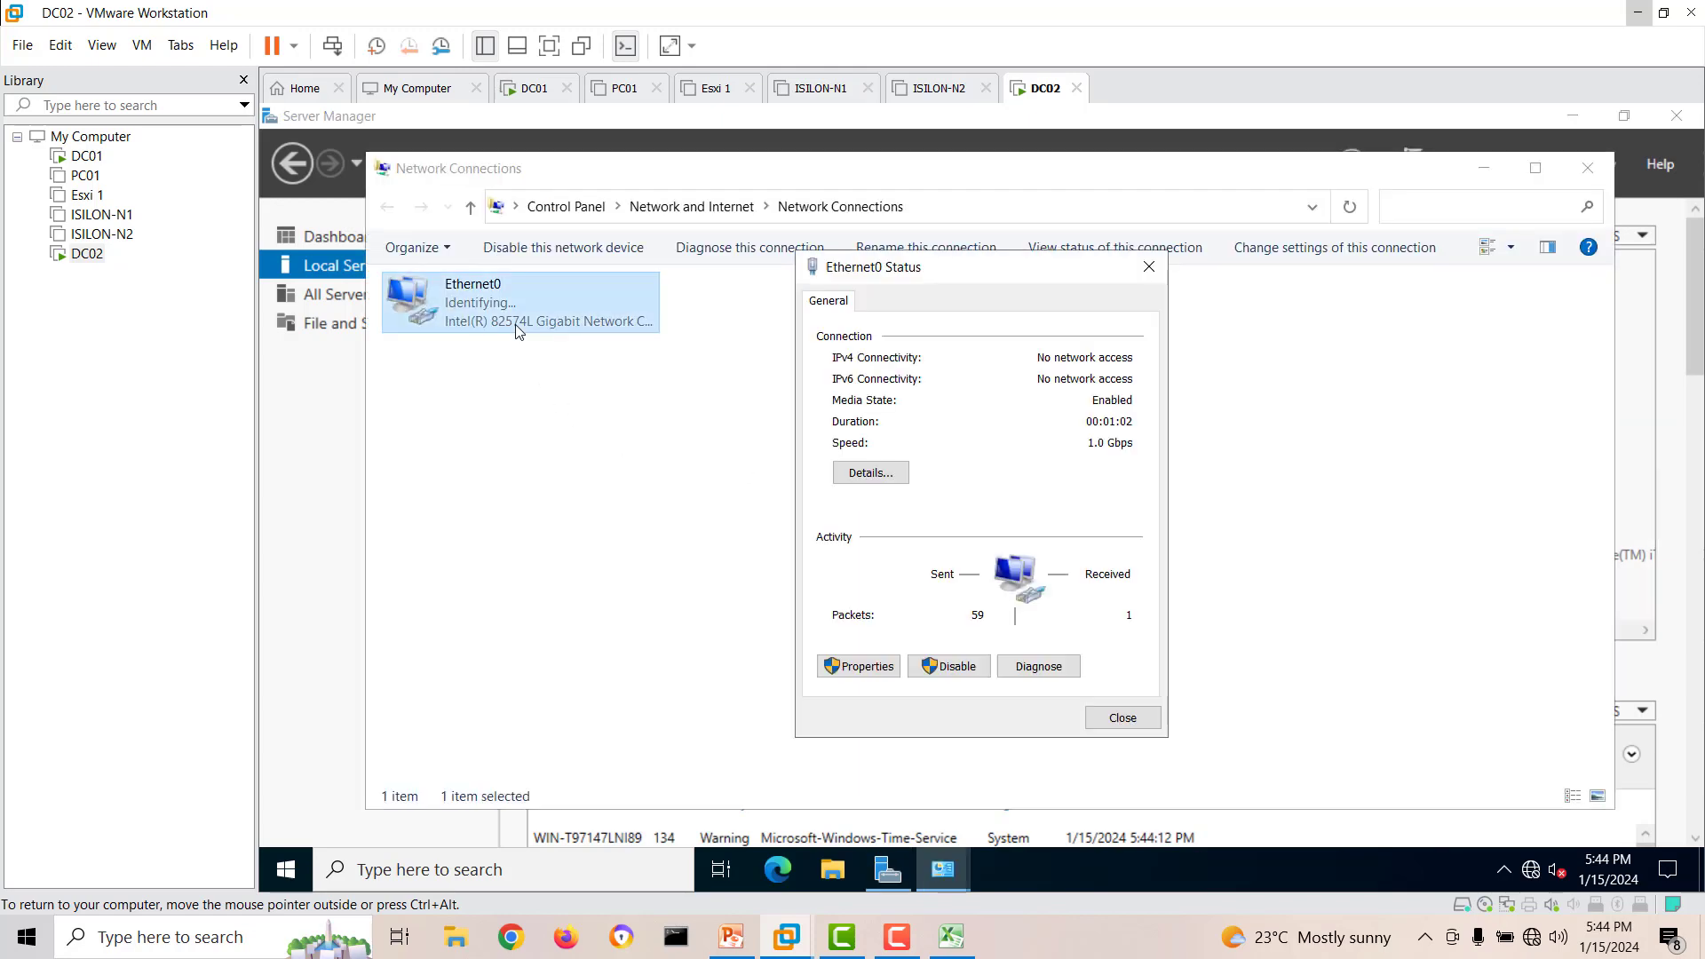
{"action": "left_click", "coordinate": [875, 667]}
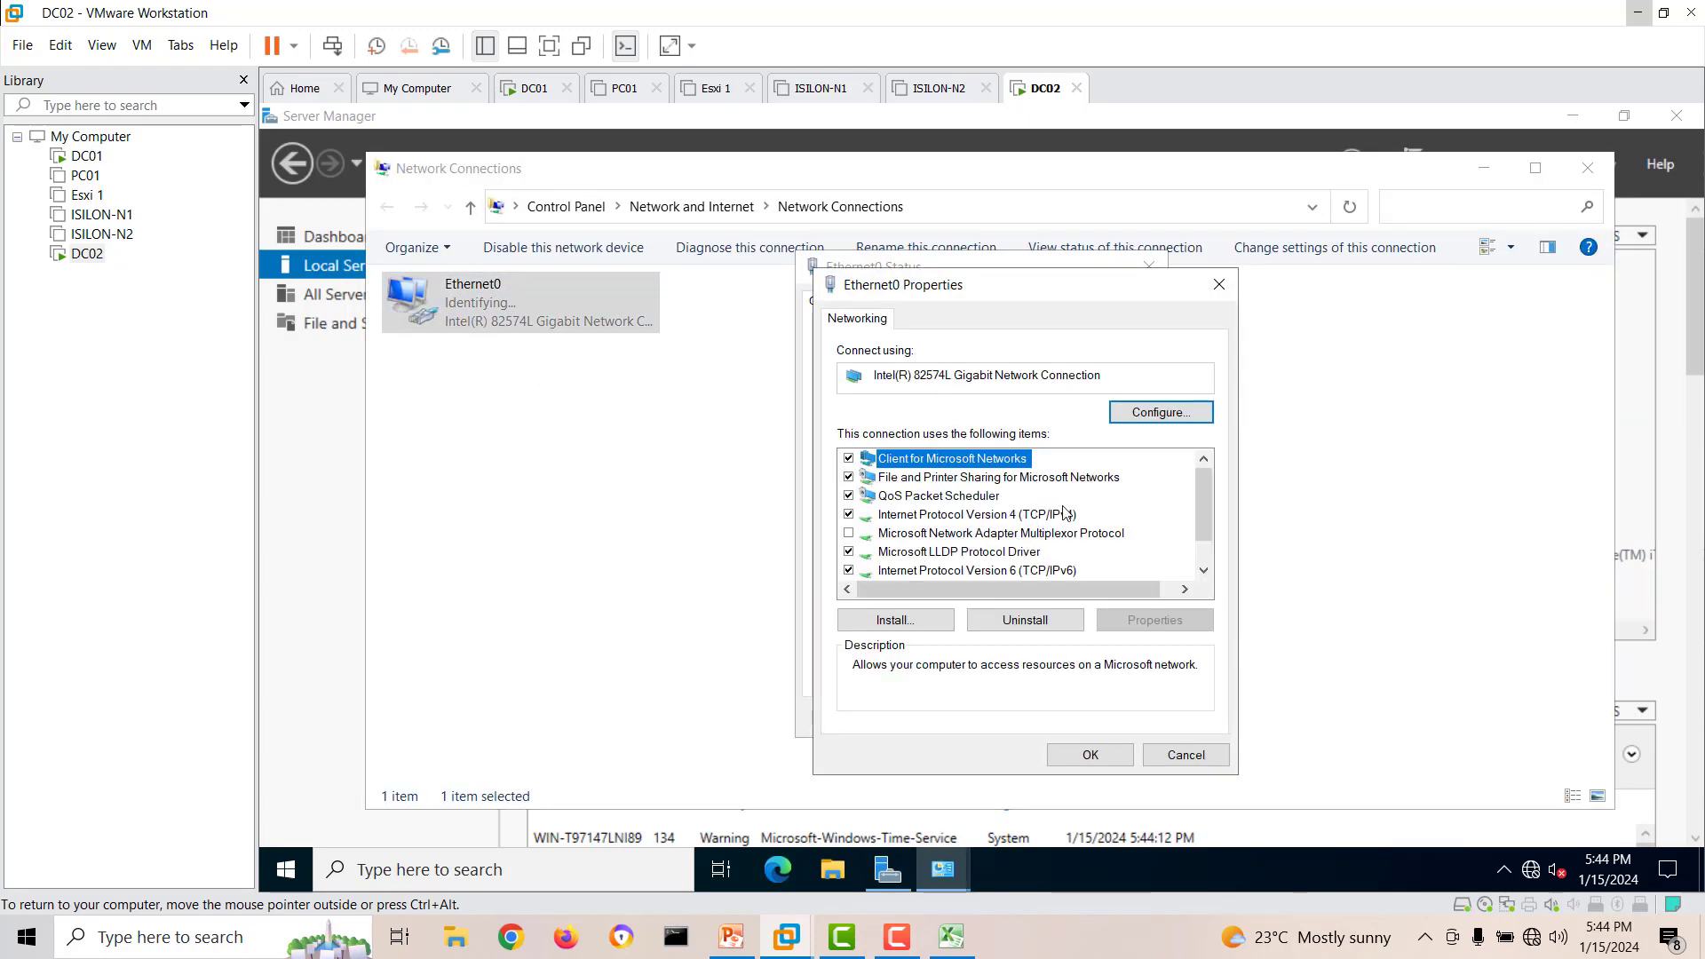
{"action": "left_click", "coordinate": [848, 570]}
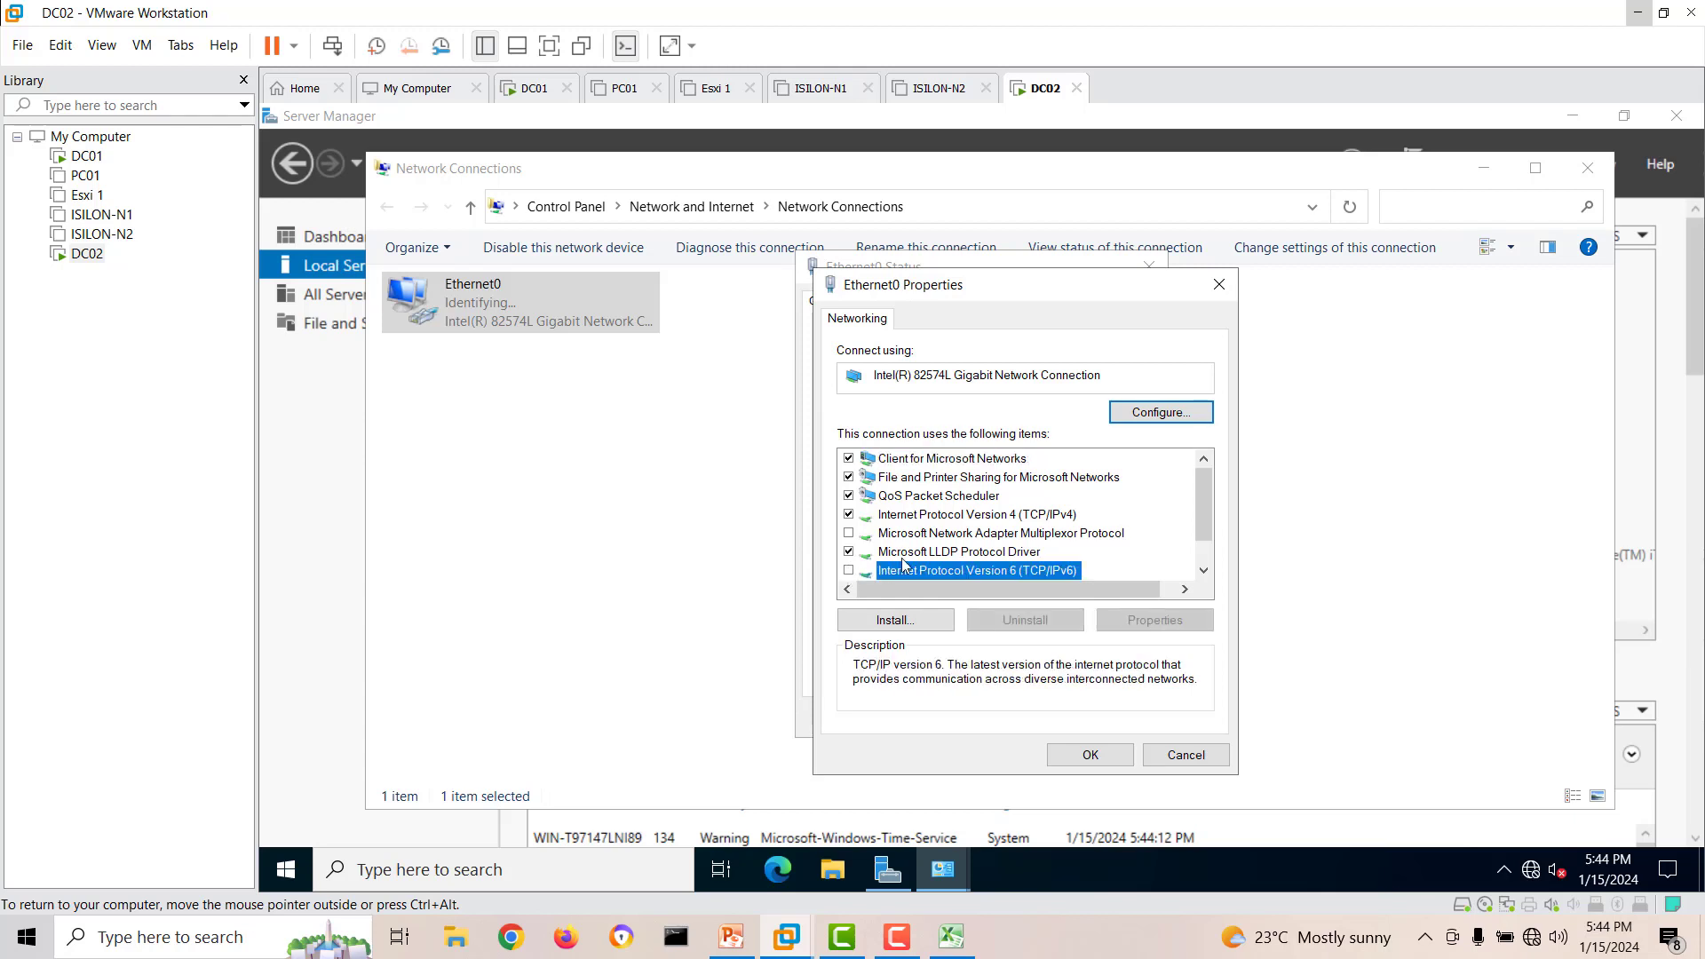
Enter static IPv4 settings for Ethernet0: address 192.168.20.4, mask 255.255.255.0, gateway 192.168.20.1 and preferred DNS 192.168.20.2.
{"action": "left_click", "coordinate": [966, 515]}
{"action": "left_click", "coordinate": [1132, 629]}
{"action": "left_click", "coordinate": [990, 518]}
{"action": "left_click", "coordinate": [1098, 542]}
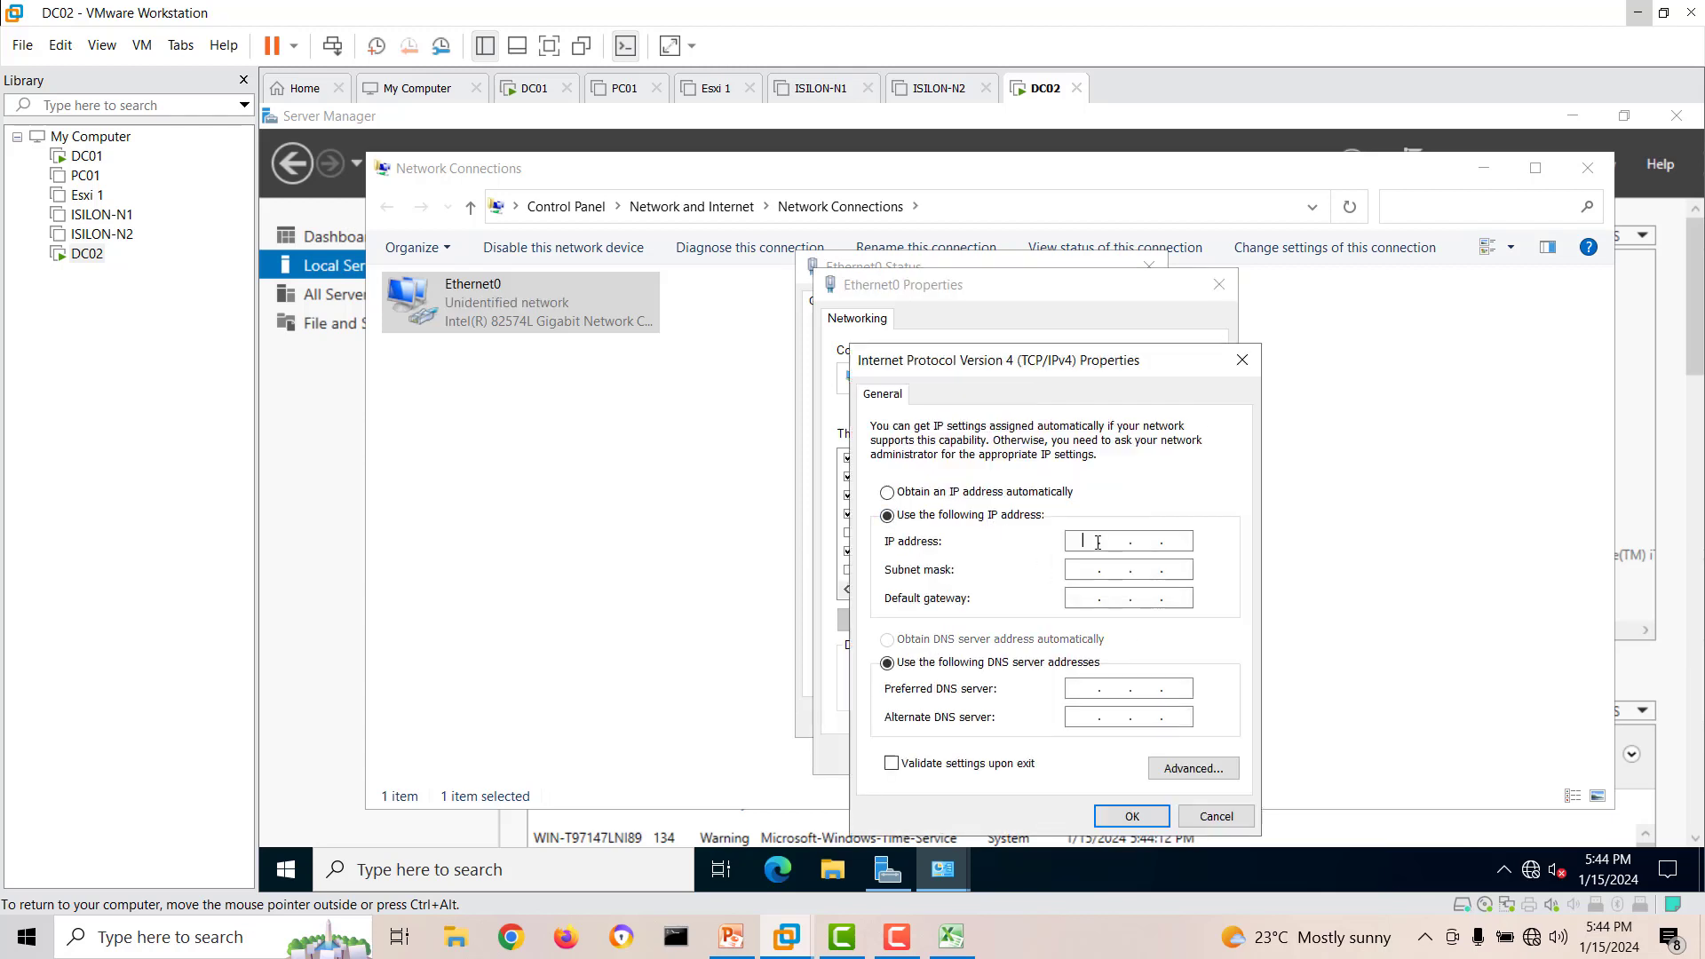
{"action": "type", "text": "192 . 168 . 20 . 4"}
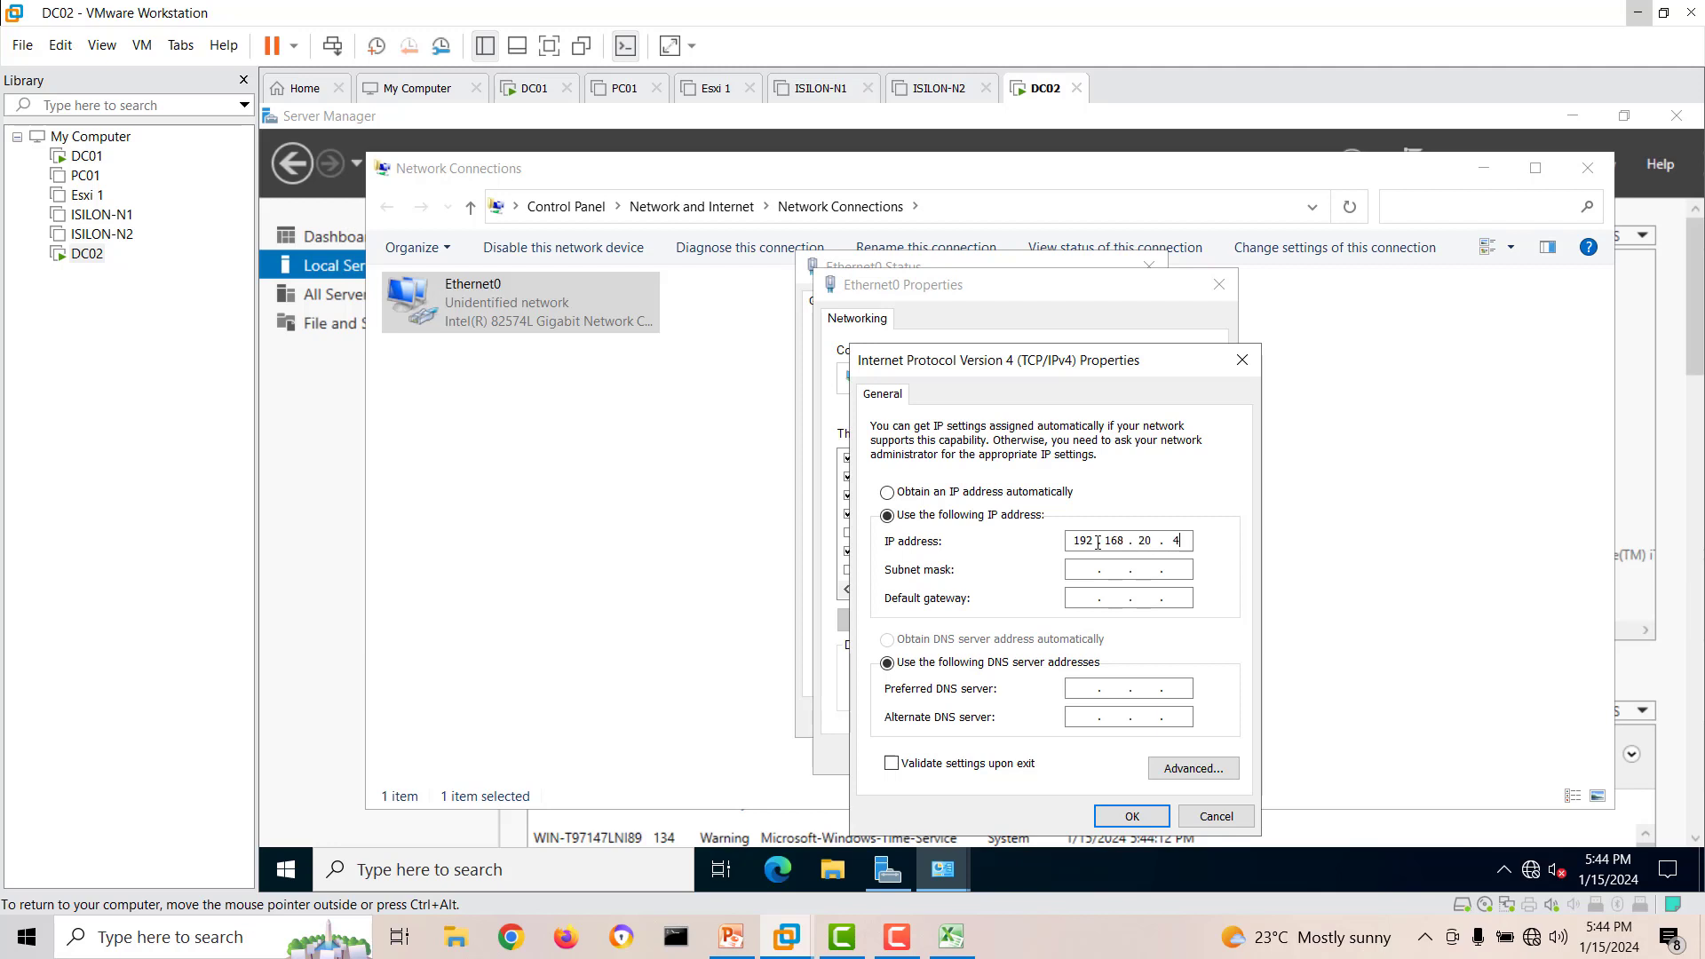
{"action": "left_click", "coordinate": [1124, 568]}
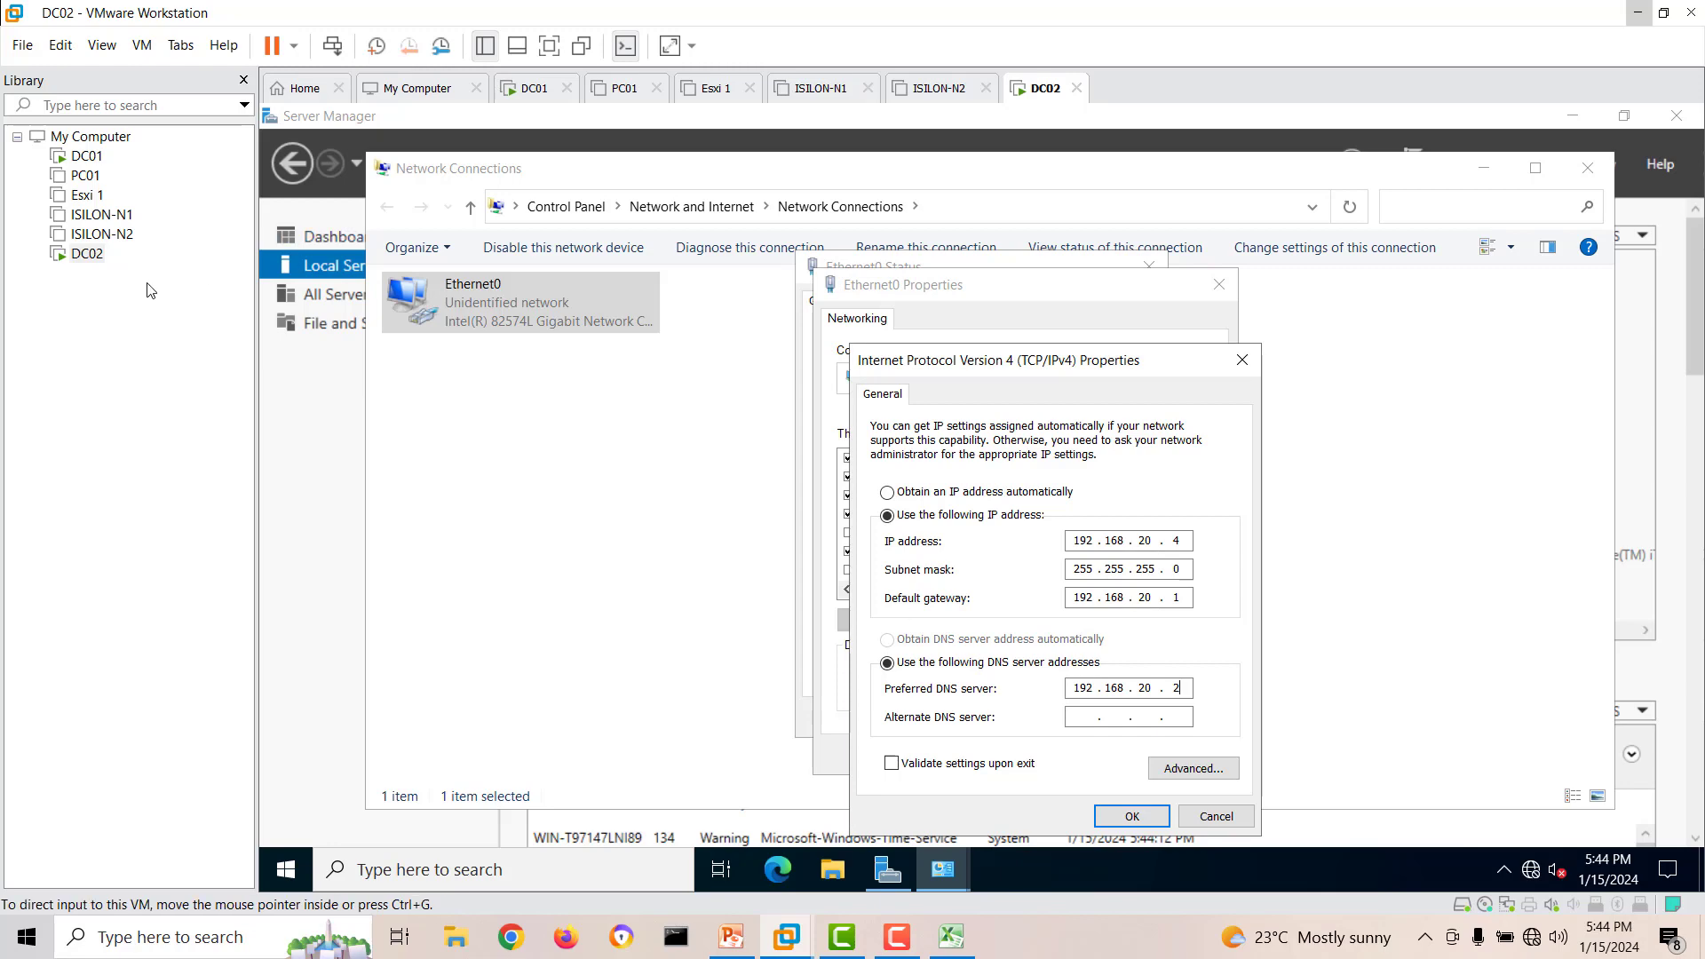
Switch to the DC01 virtual machine, unlock it and sign in with the Administrator account password.
{"action": "left_click", "coordinate": [87, 156]}
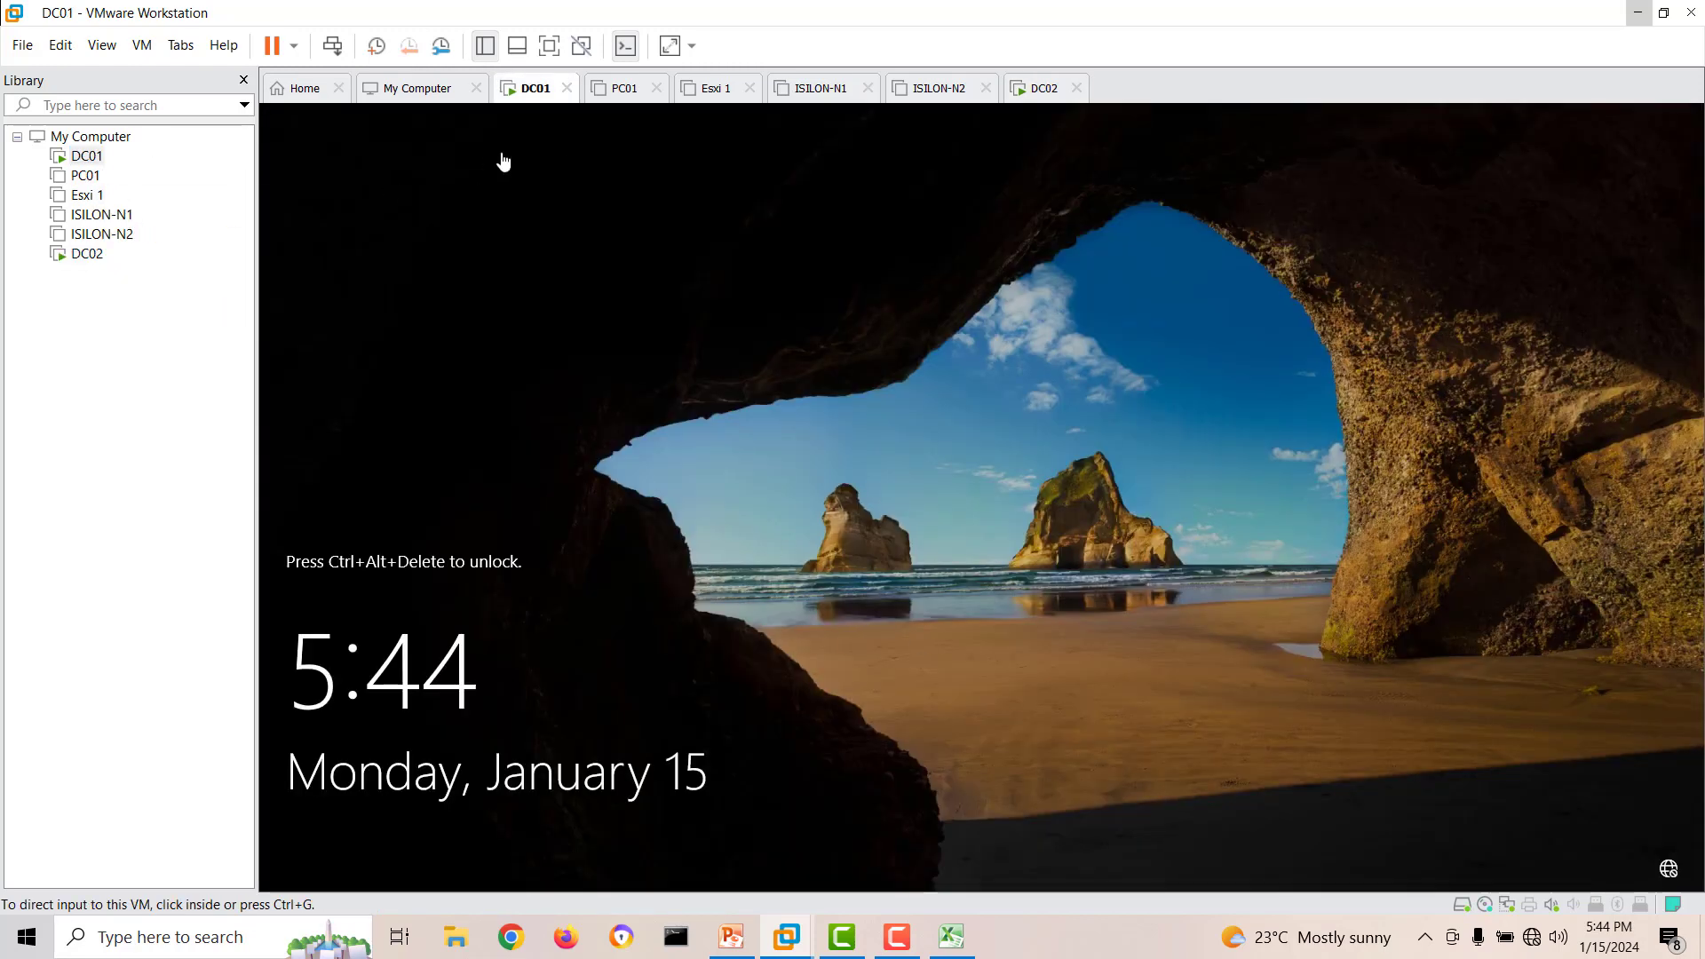
{"action": "right_click", "coordinate": [536, 96]}
{"action": "left_click", "coordinate": [616, 215]}
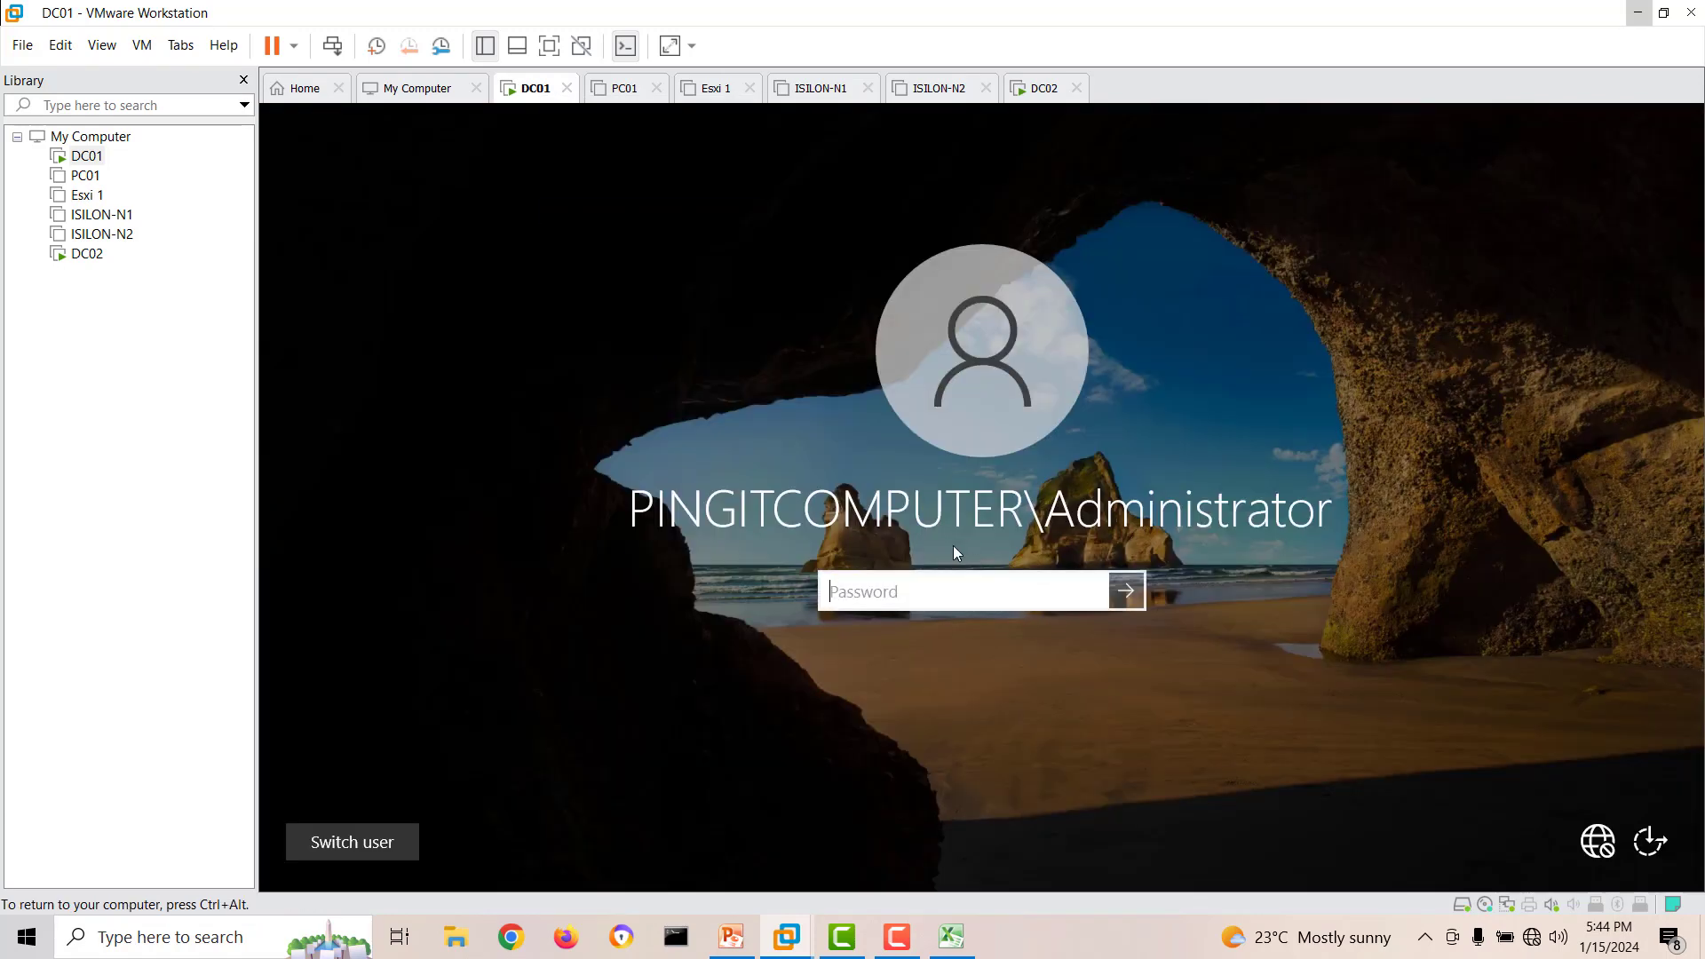
{"action": "type", "text": "P"}
{"action": "key", "text": "Return"}
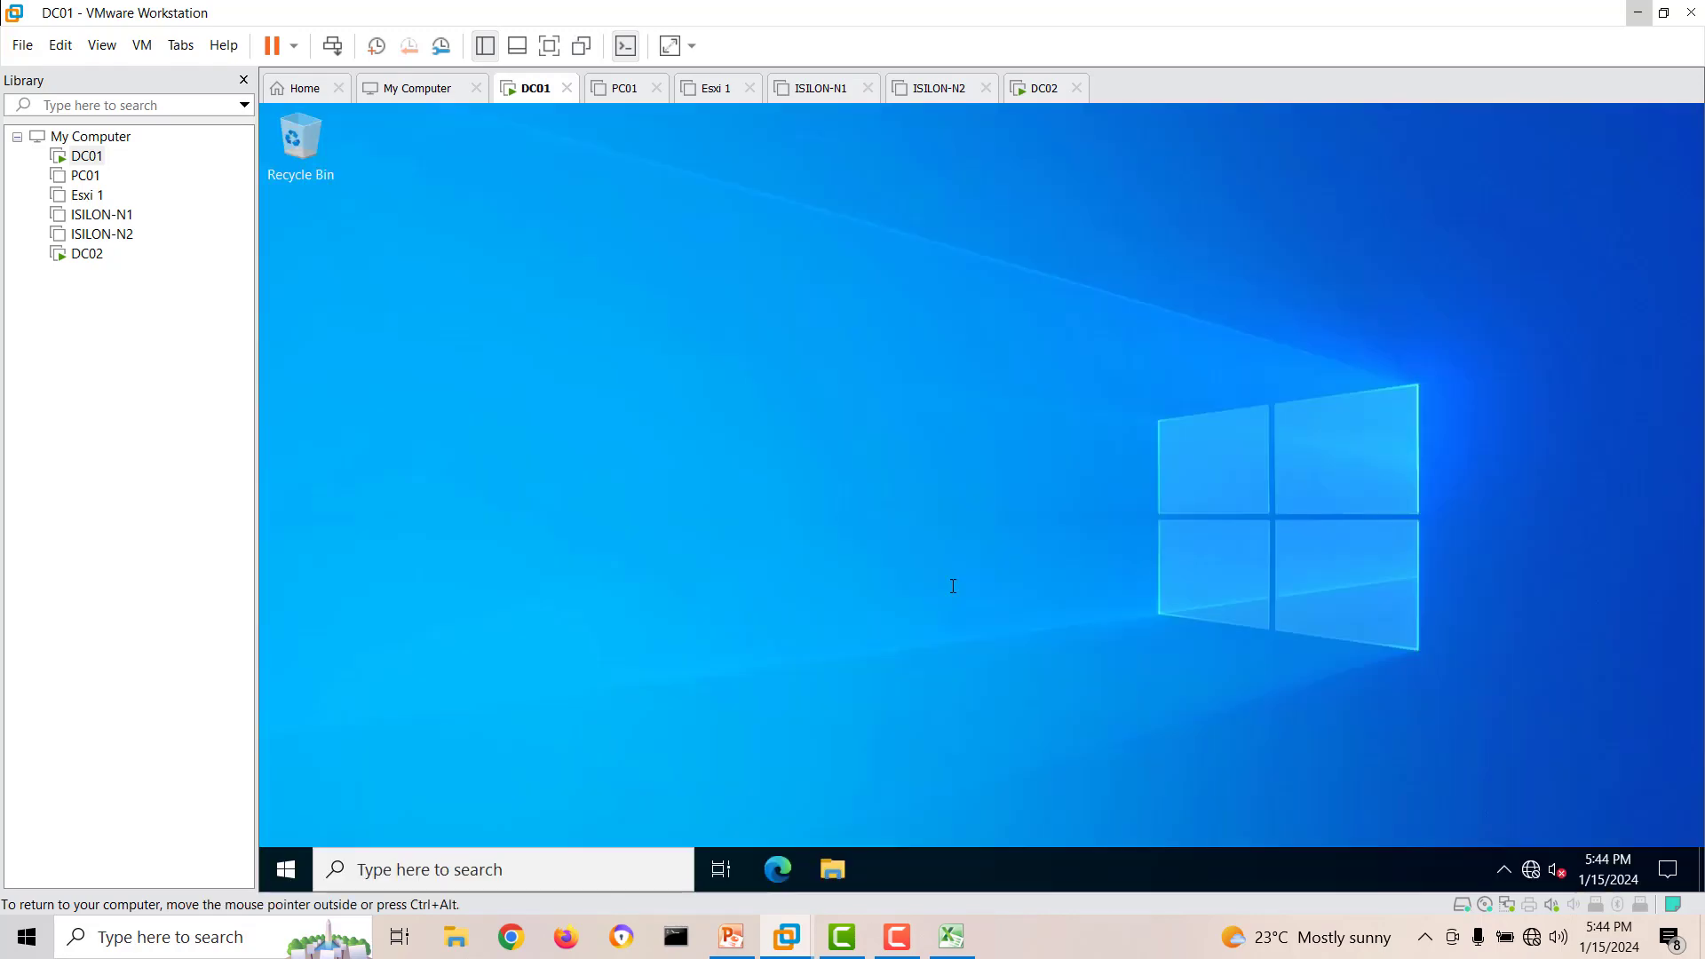
Run ipconfig in a Command Prompt on DC01 to check its IP configuration.
{"action": "left_click", "coordinate": [285, 869]}
{"action": "type", "text": "cmd"}
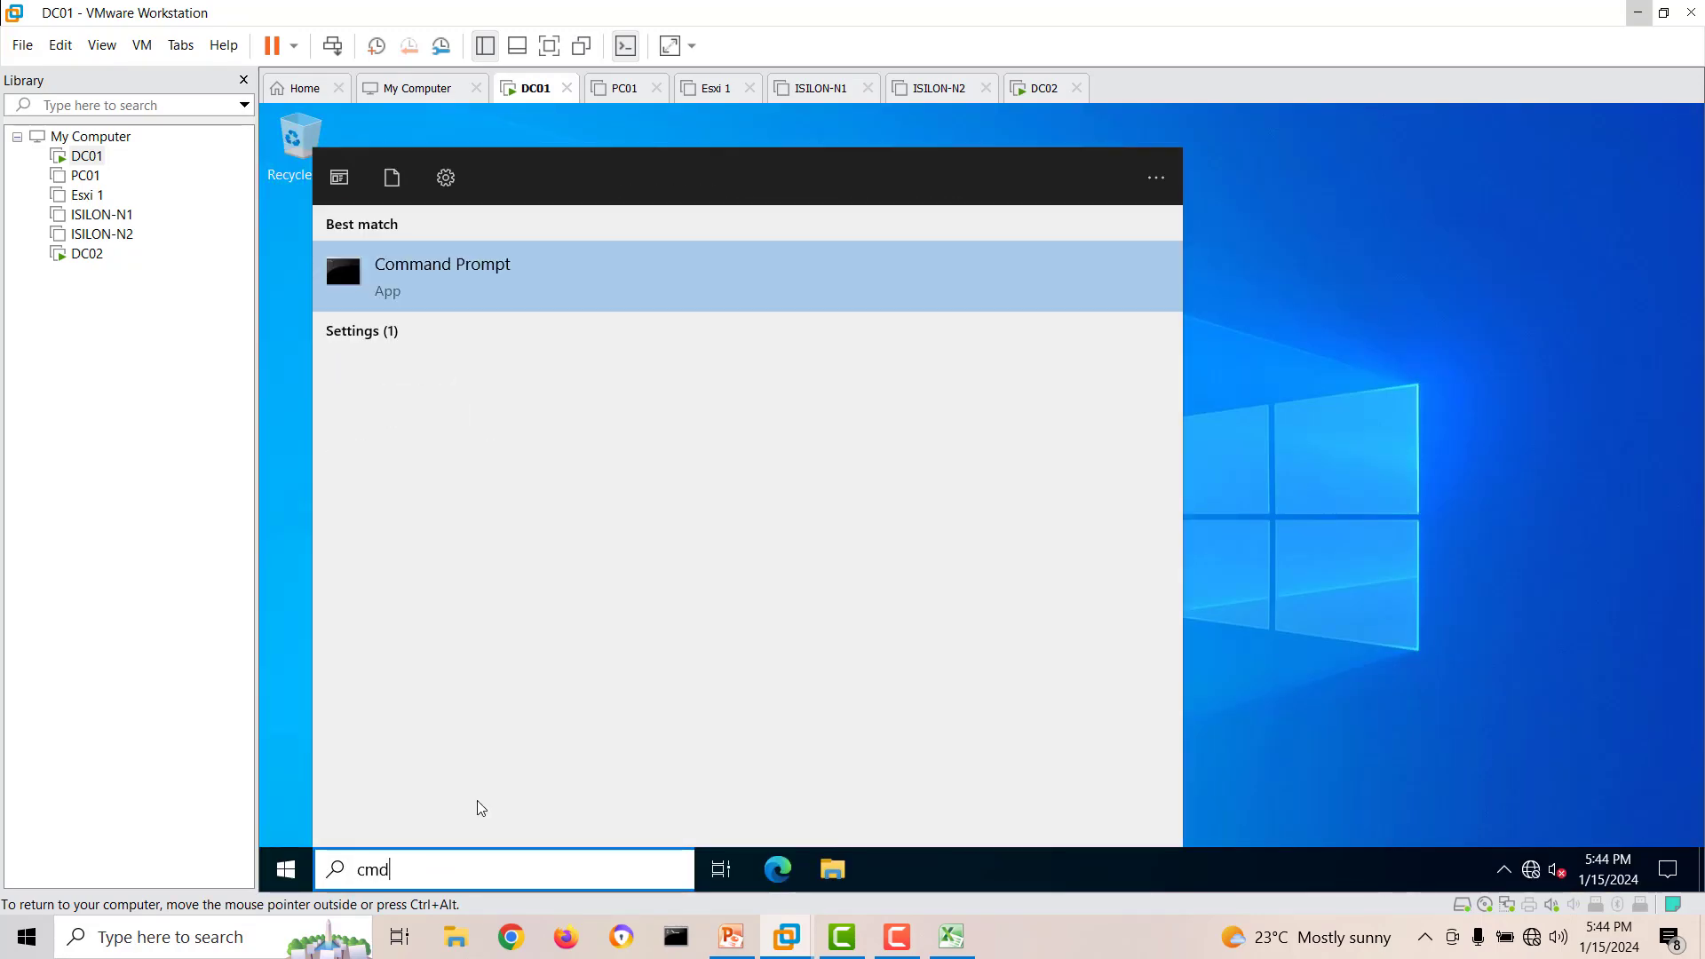
{"action": "key", "text": "Return"}
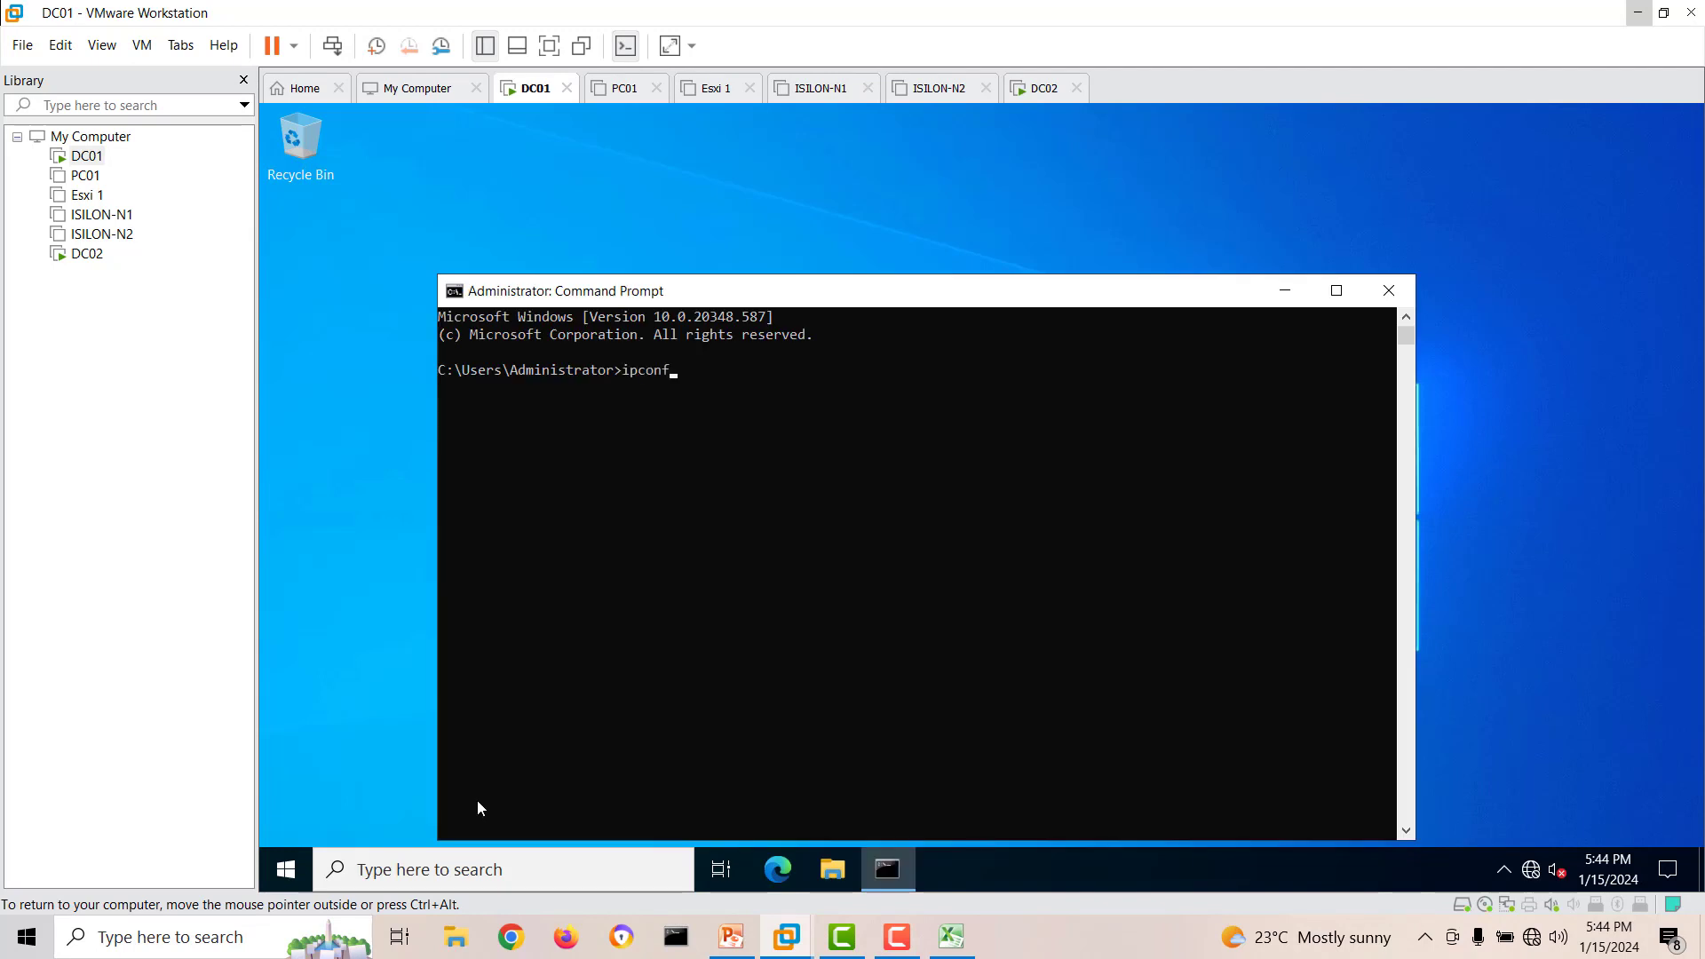
{"action": "type", "text": "ipconfig"}
{"action": "key", "text": "Return"}
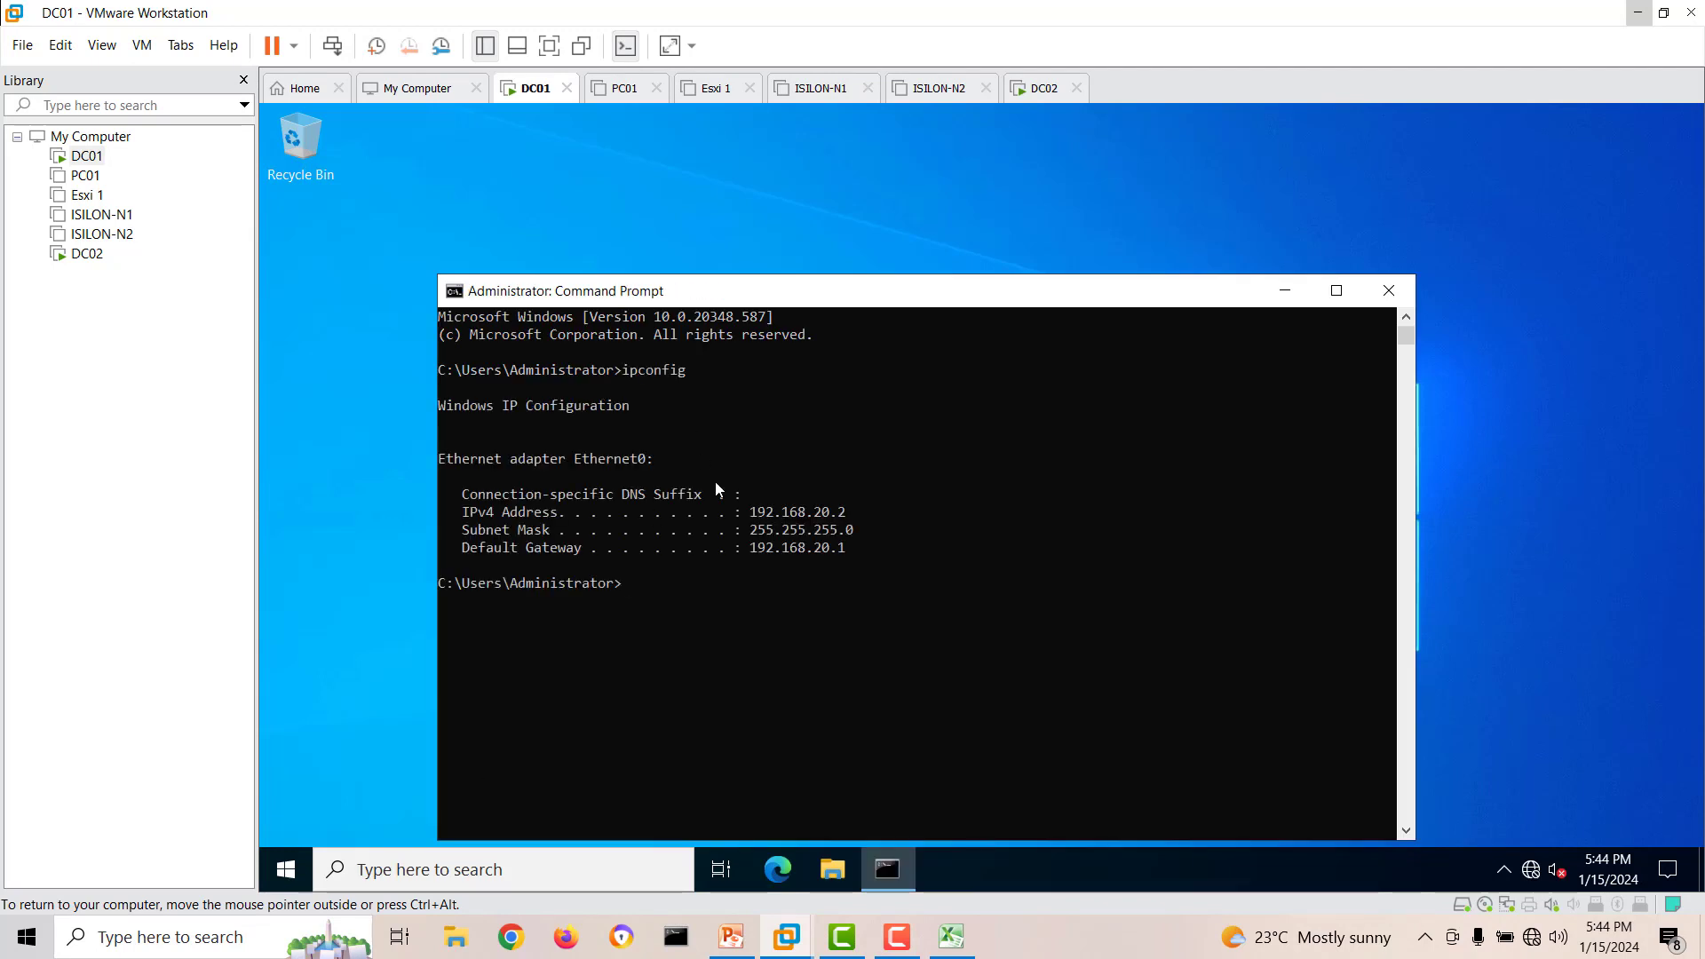
Return to DC02, apply the Ethernet0 IPv4 settings and close the network windows to get back to Server Manager.
{"action": "left_click", "coordinate": [87, 254]}
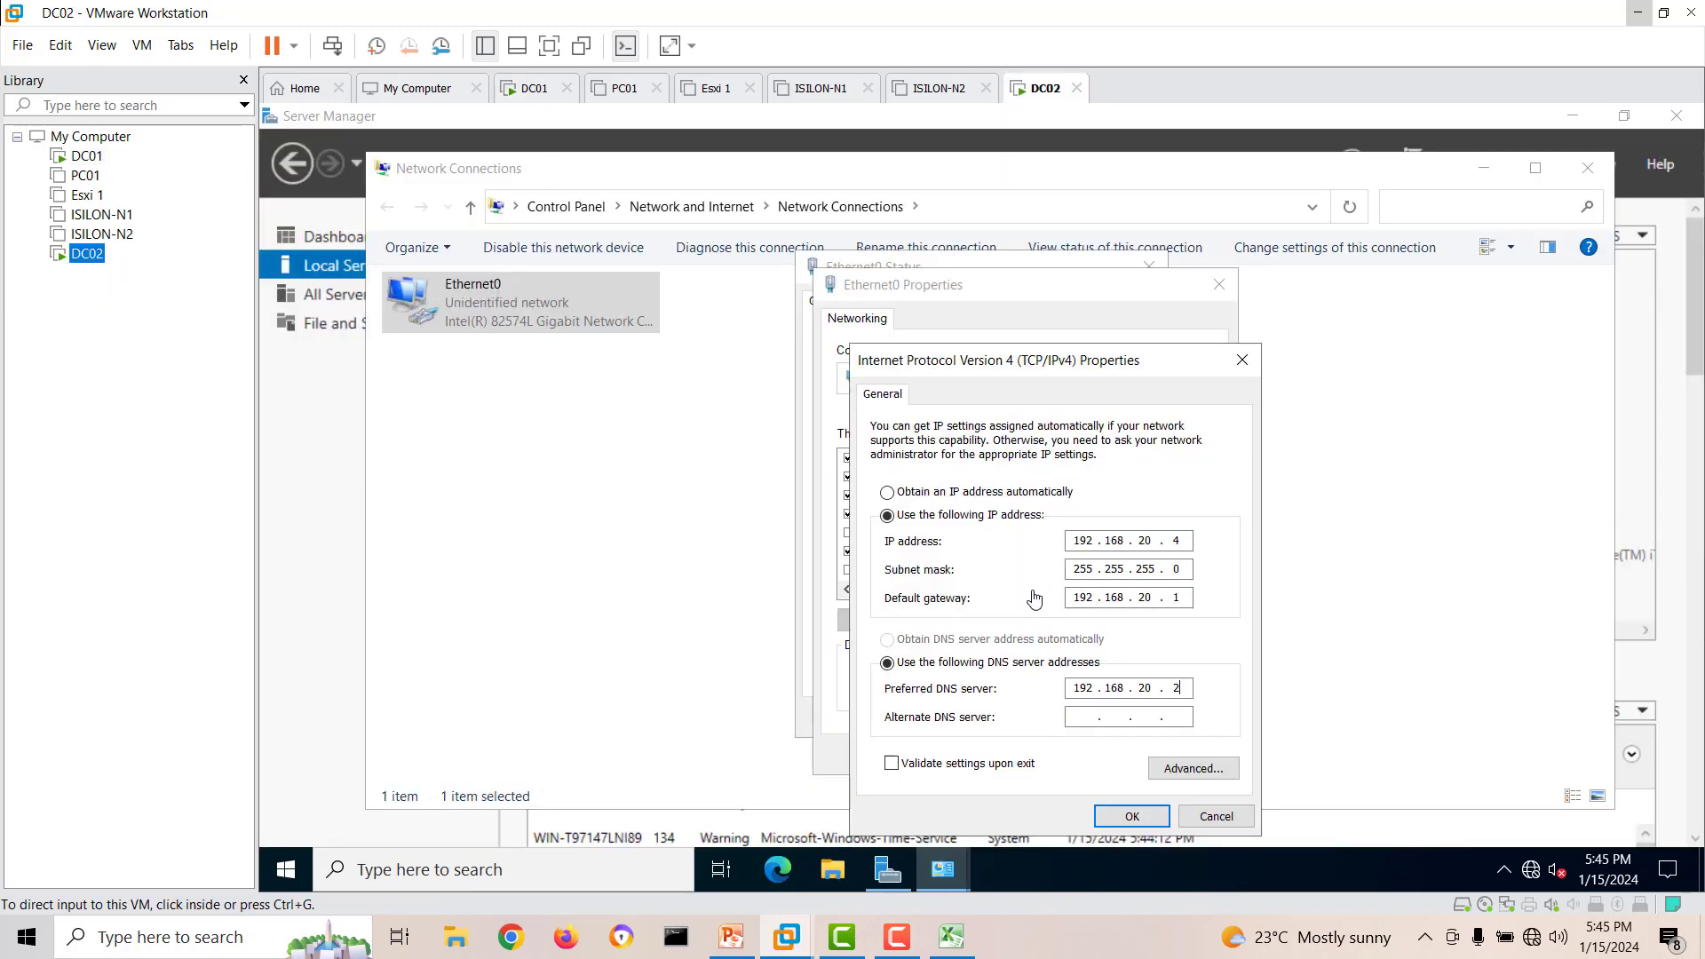
{"action": "left_click", "coordinate": [1132, 815]}
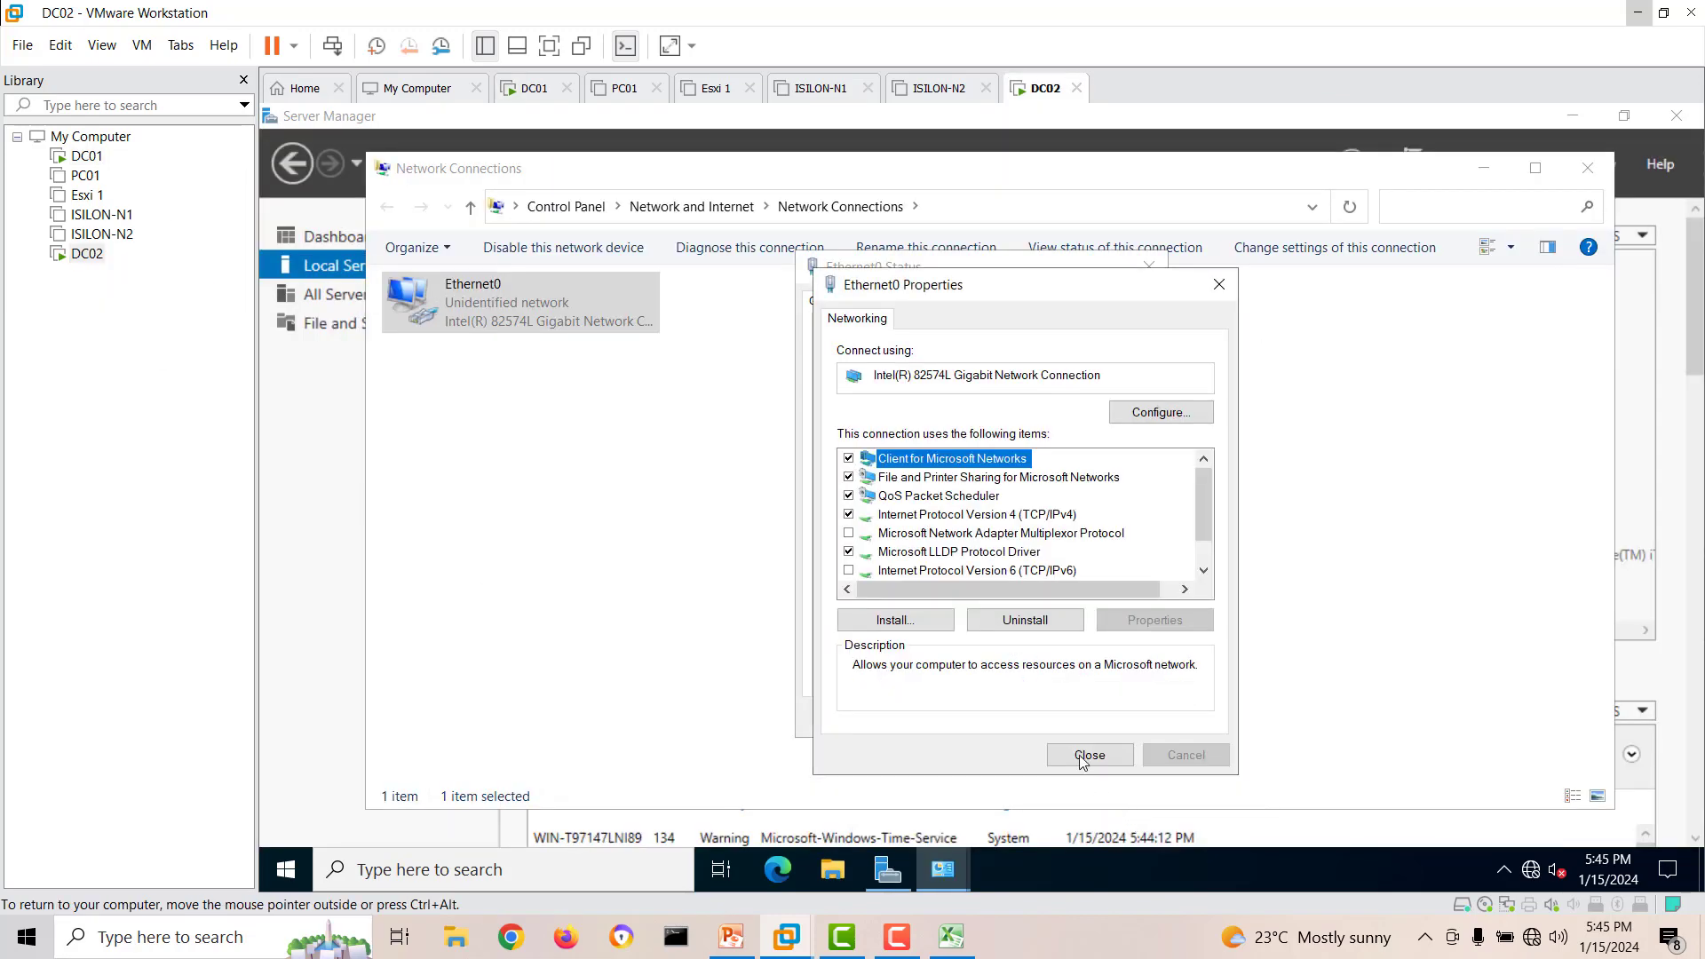
{"action": "left_click", "coordinate": [1083, 754]}
{"action": "left_click", "coordinate": [1104, 721]}
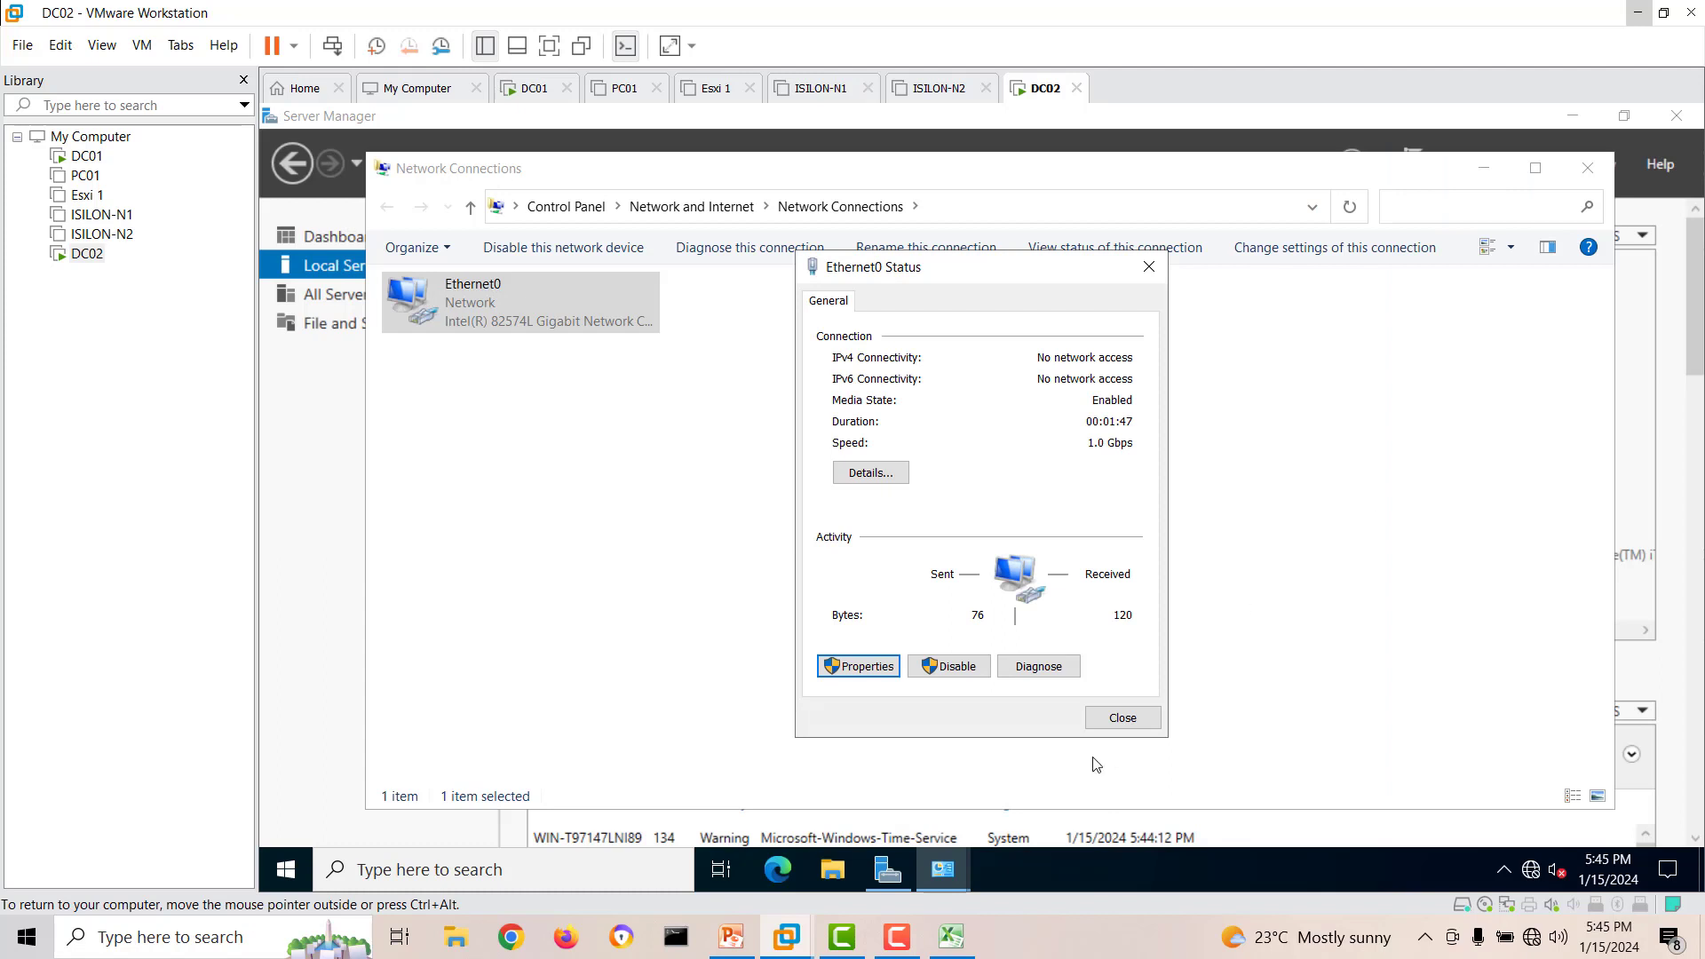
{"action": "left_click", "coordinate": [1109, 719]}
{"action": "left_click", "coordinate": [1588, 168]}
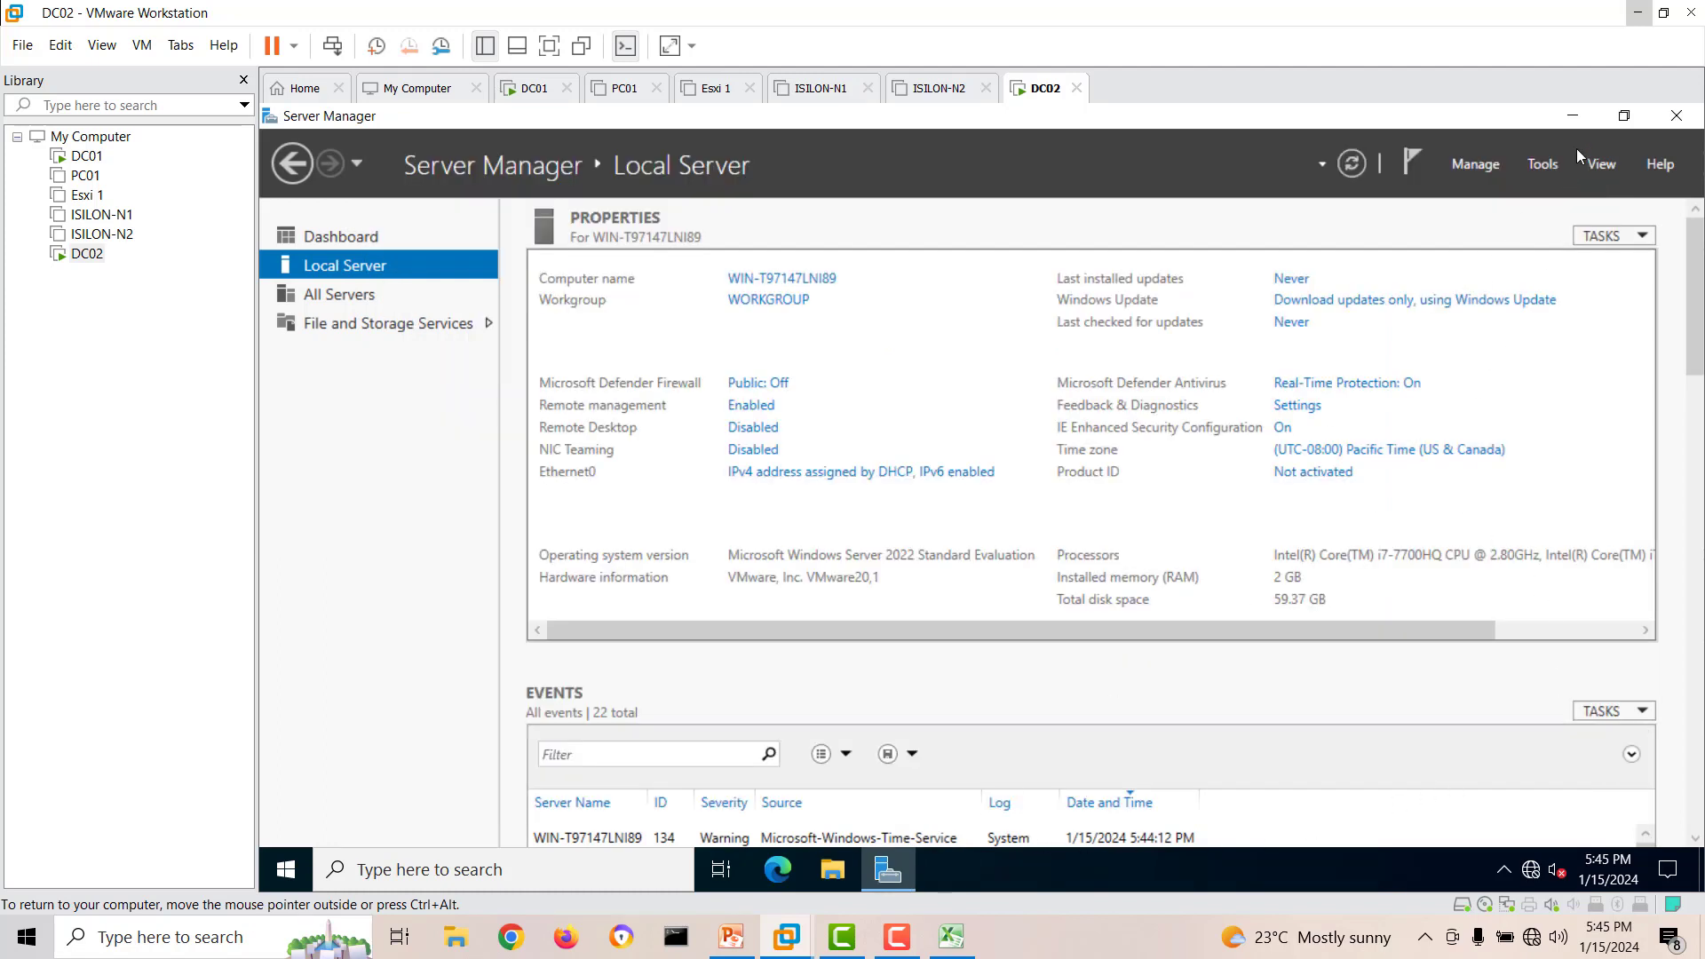
{"action": "left_click", "coordinate": [1571, 117]}
{"action": "left_click", "coordinate": [887, 870]}
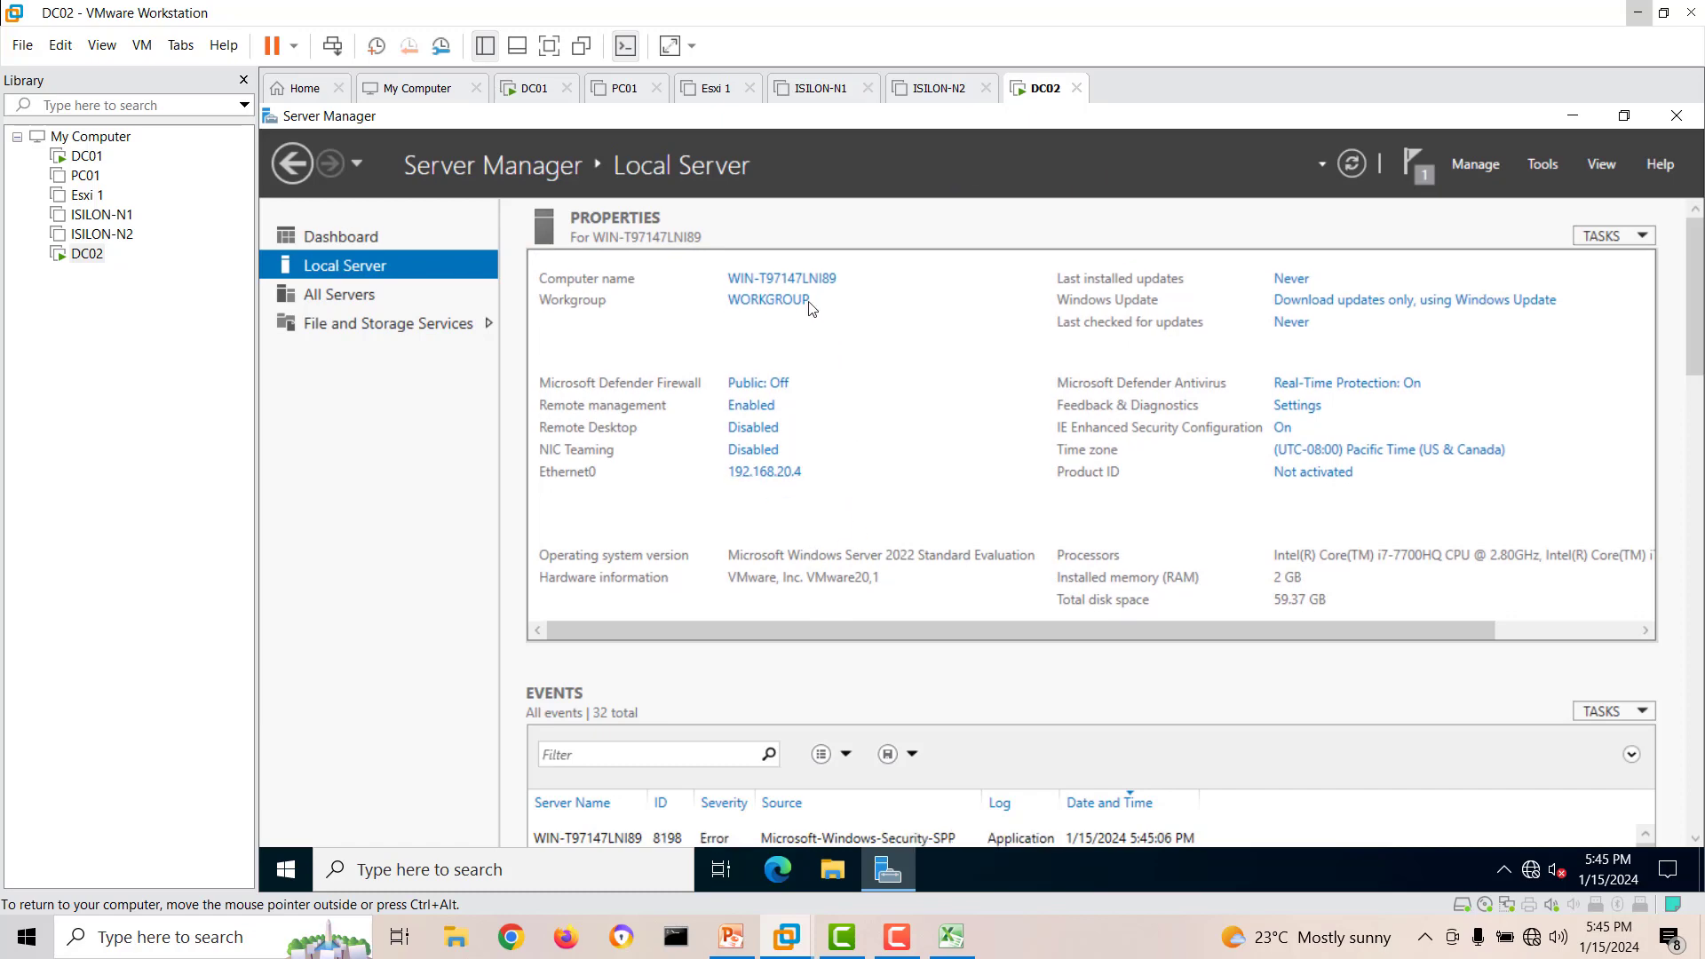
Change the computer name to DC02 and restart the server to apply the new name.
{"action": "left_click", "coordinate": [795, 280]}
{"action": "left_click", "coordinate": [706, 395]}
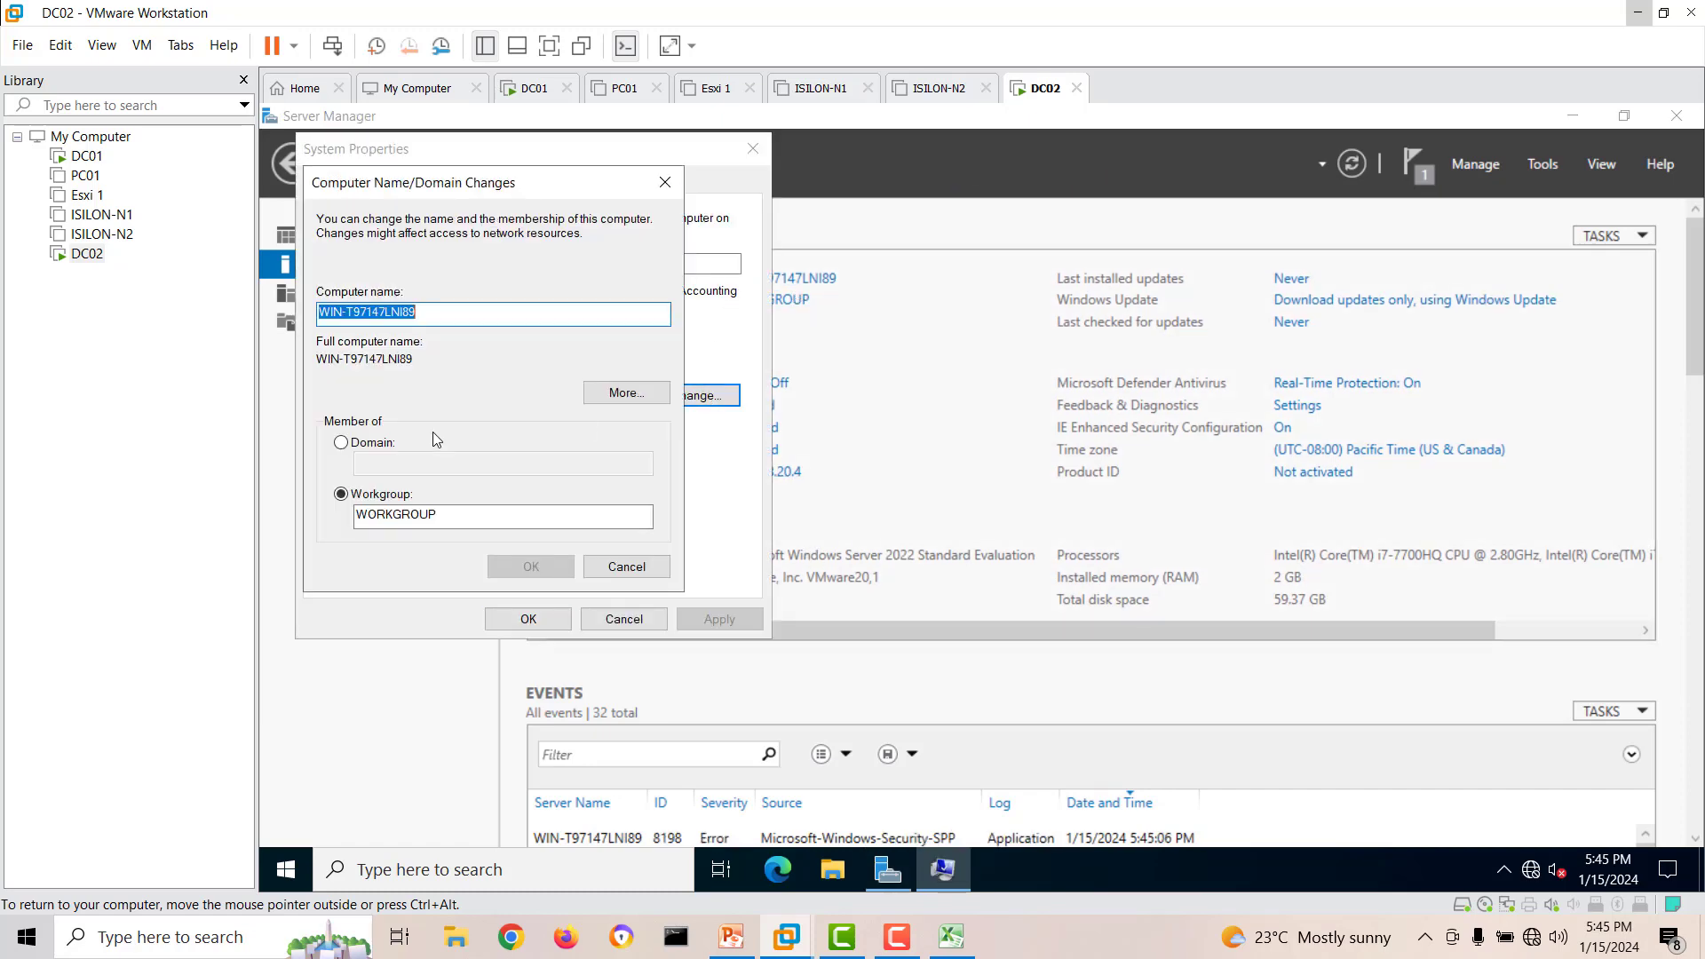
{"action": "left_click", "coordinate": [373, 444]}
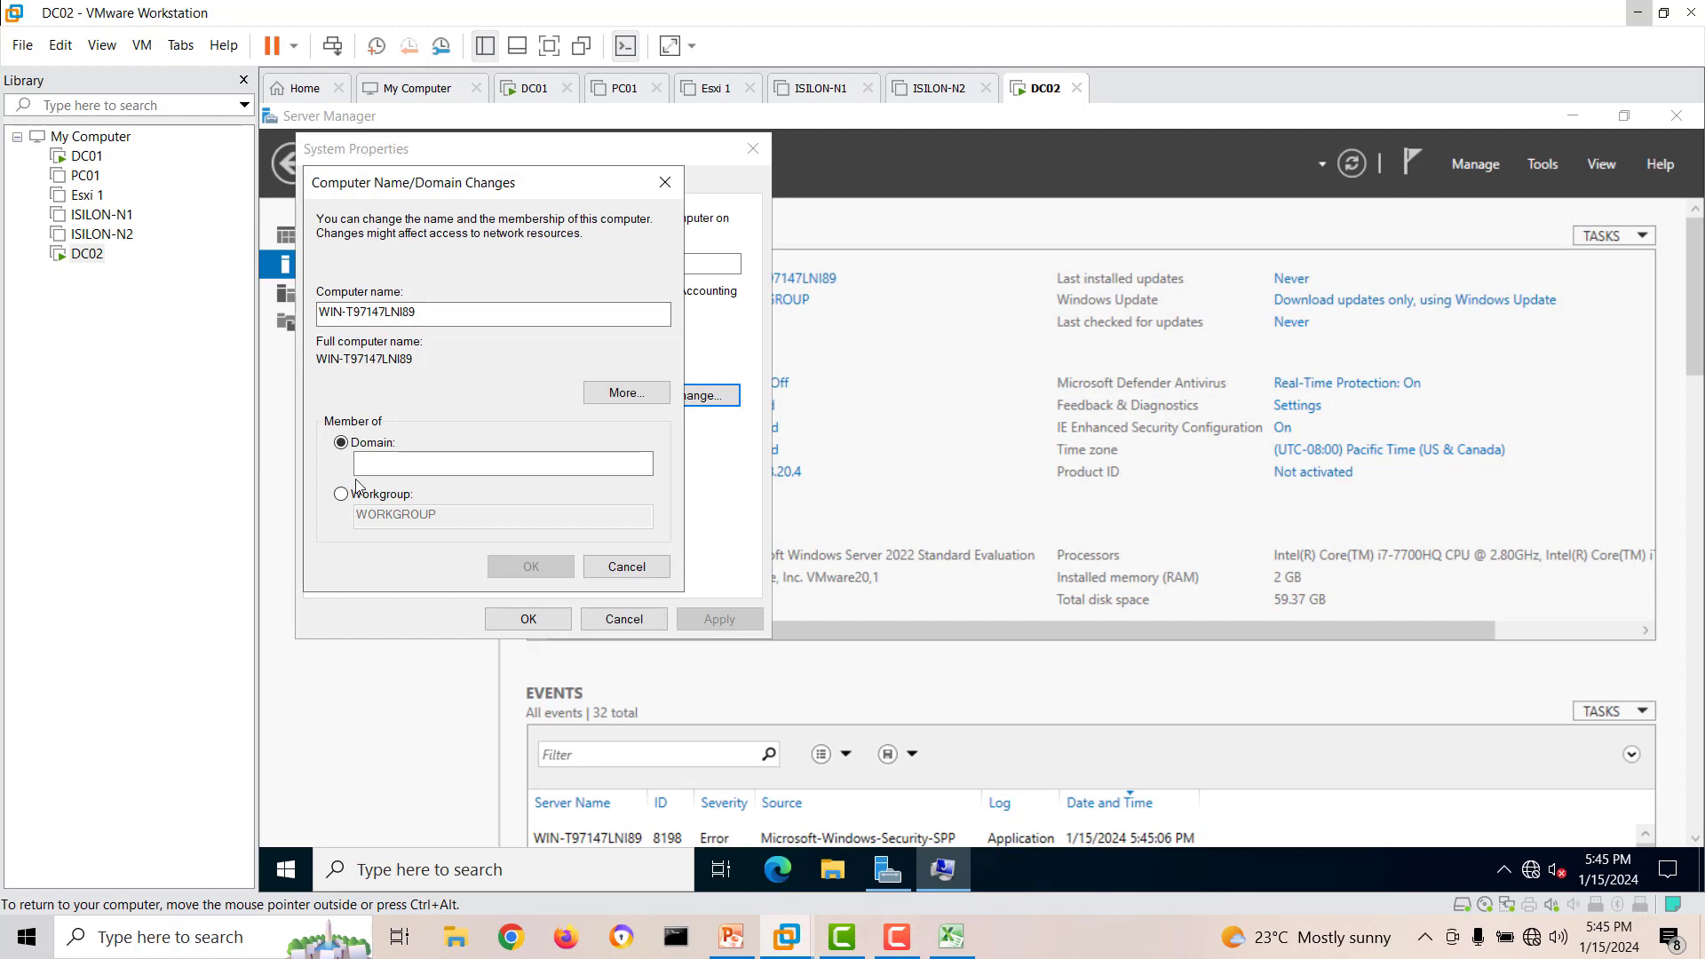
{"action": "left_click", "coordinate": [356, 494]}
{"action": "left_click_drag", "start_coordinate": [438, 311], "coordinate": [262, 354]}
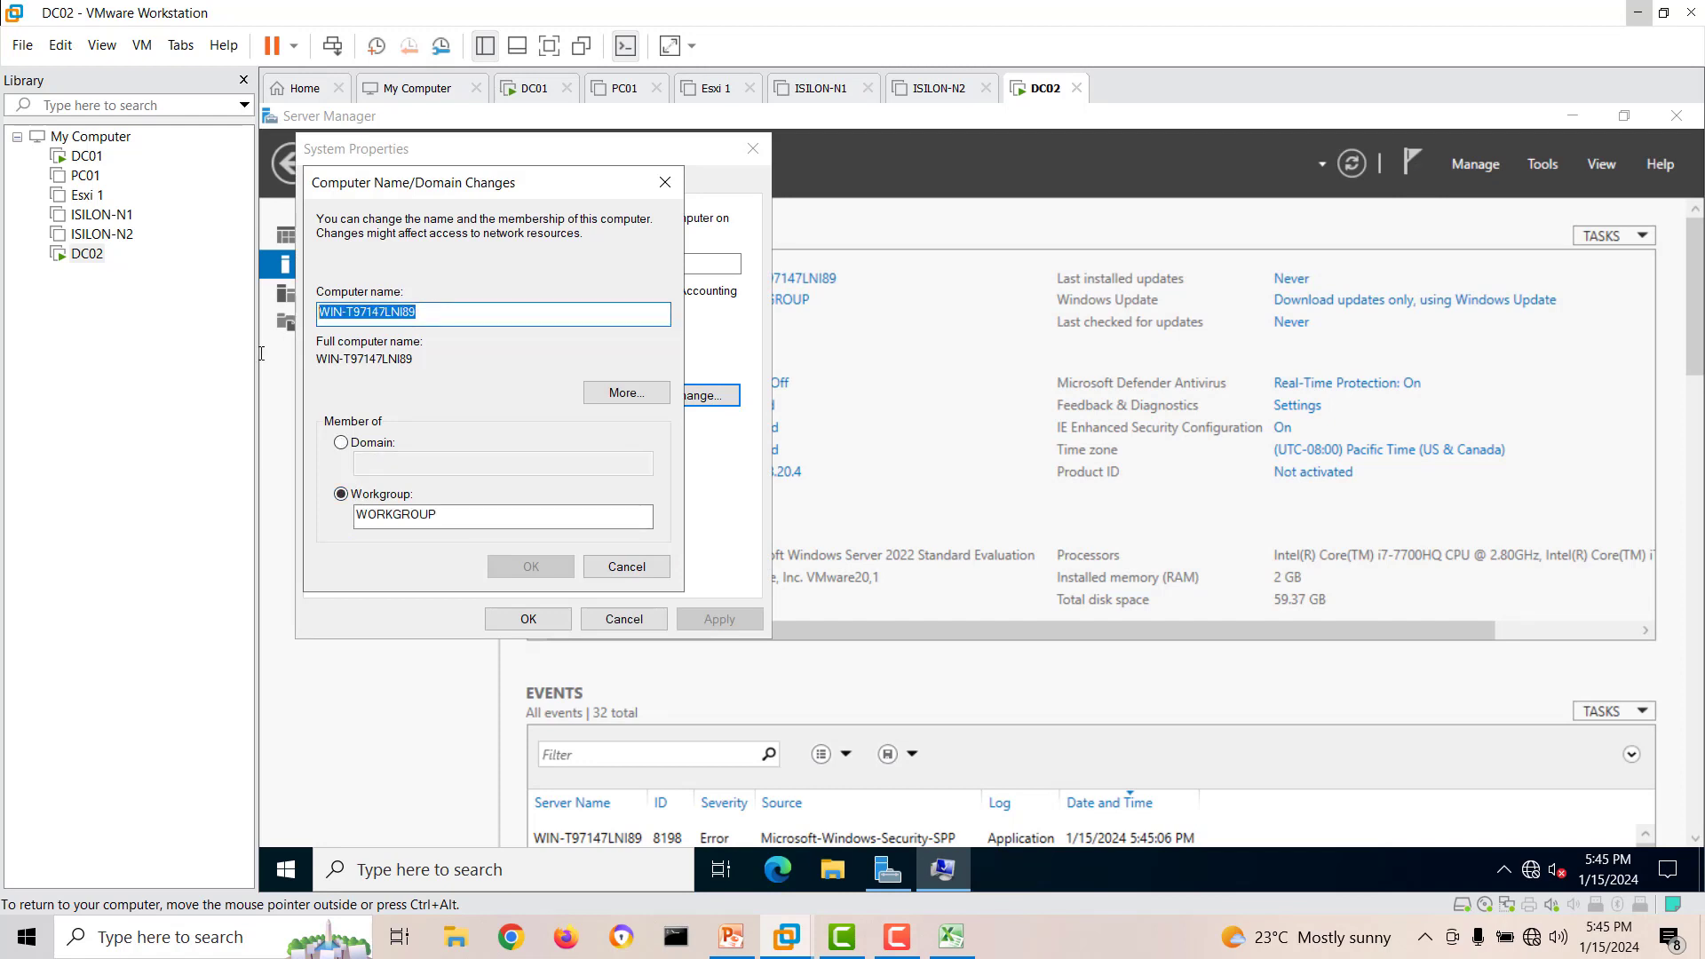
{"action": "type", "text": "DC02"}
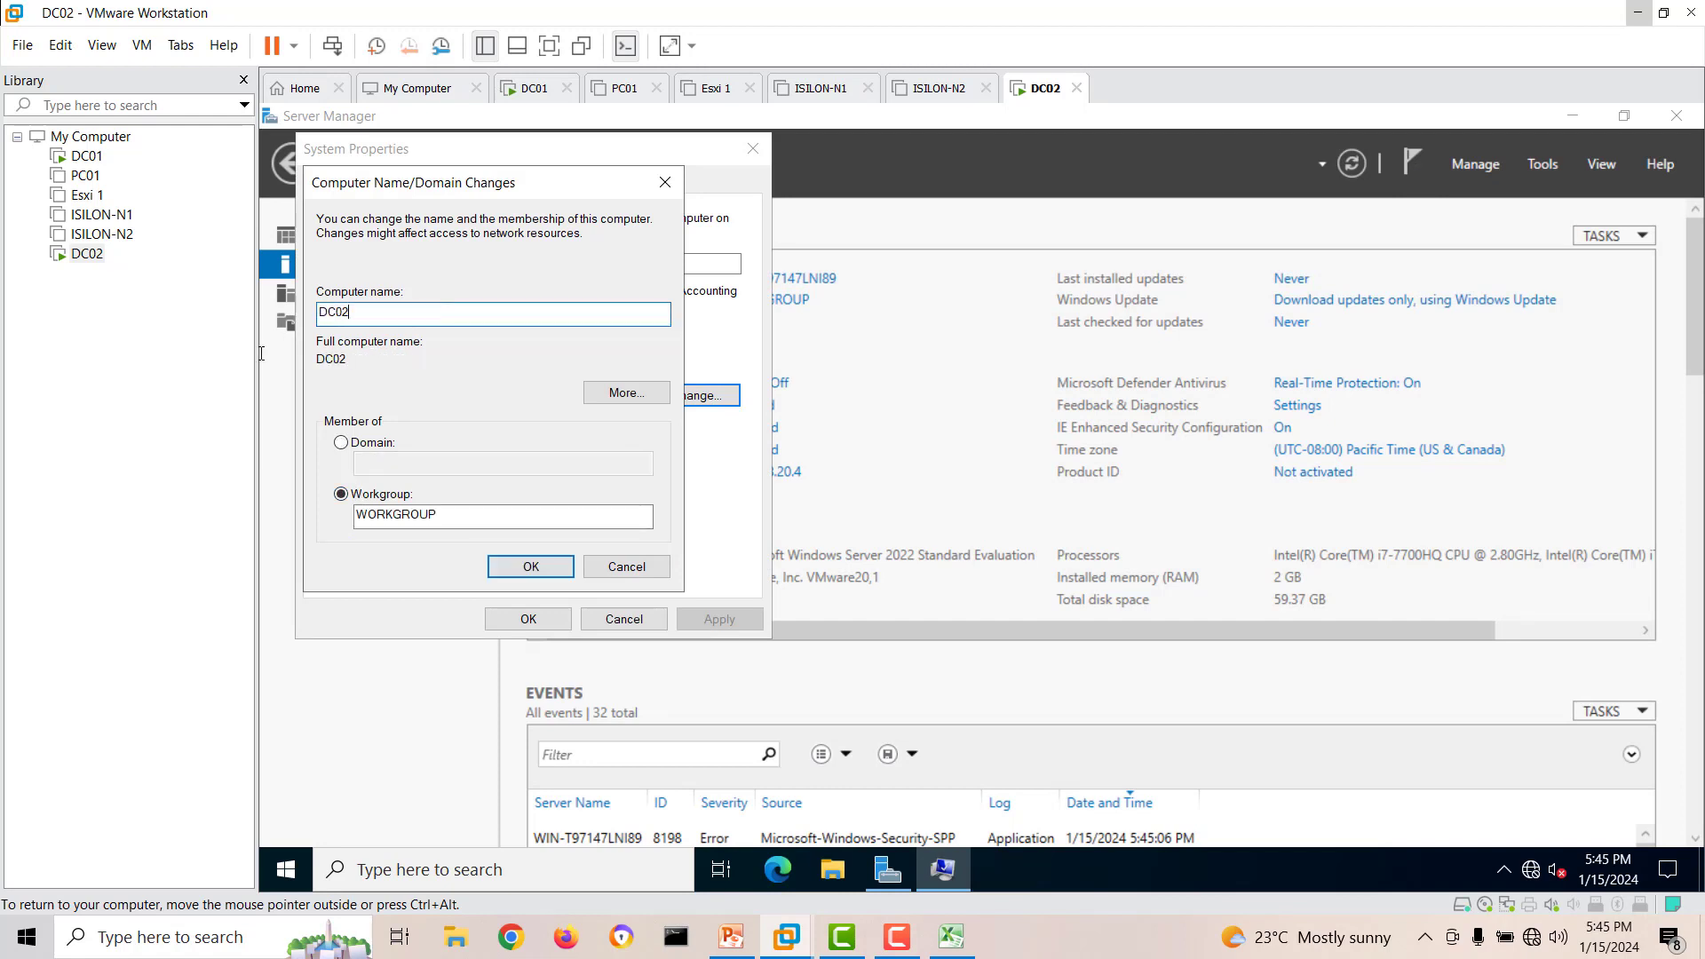
{"action": "left_click", "coordinate": [523, 566]}
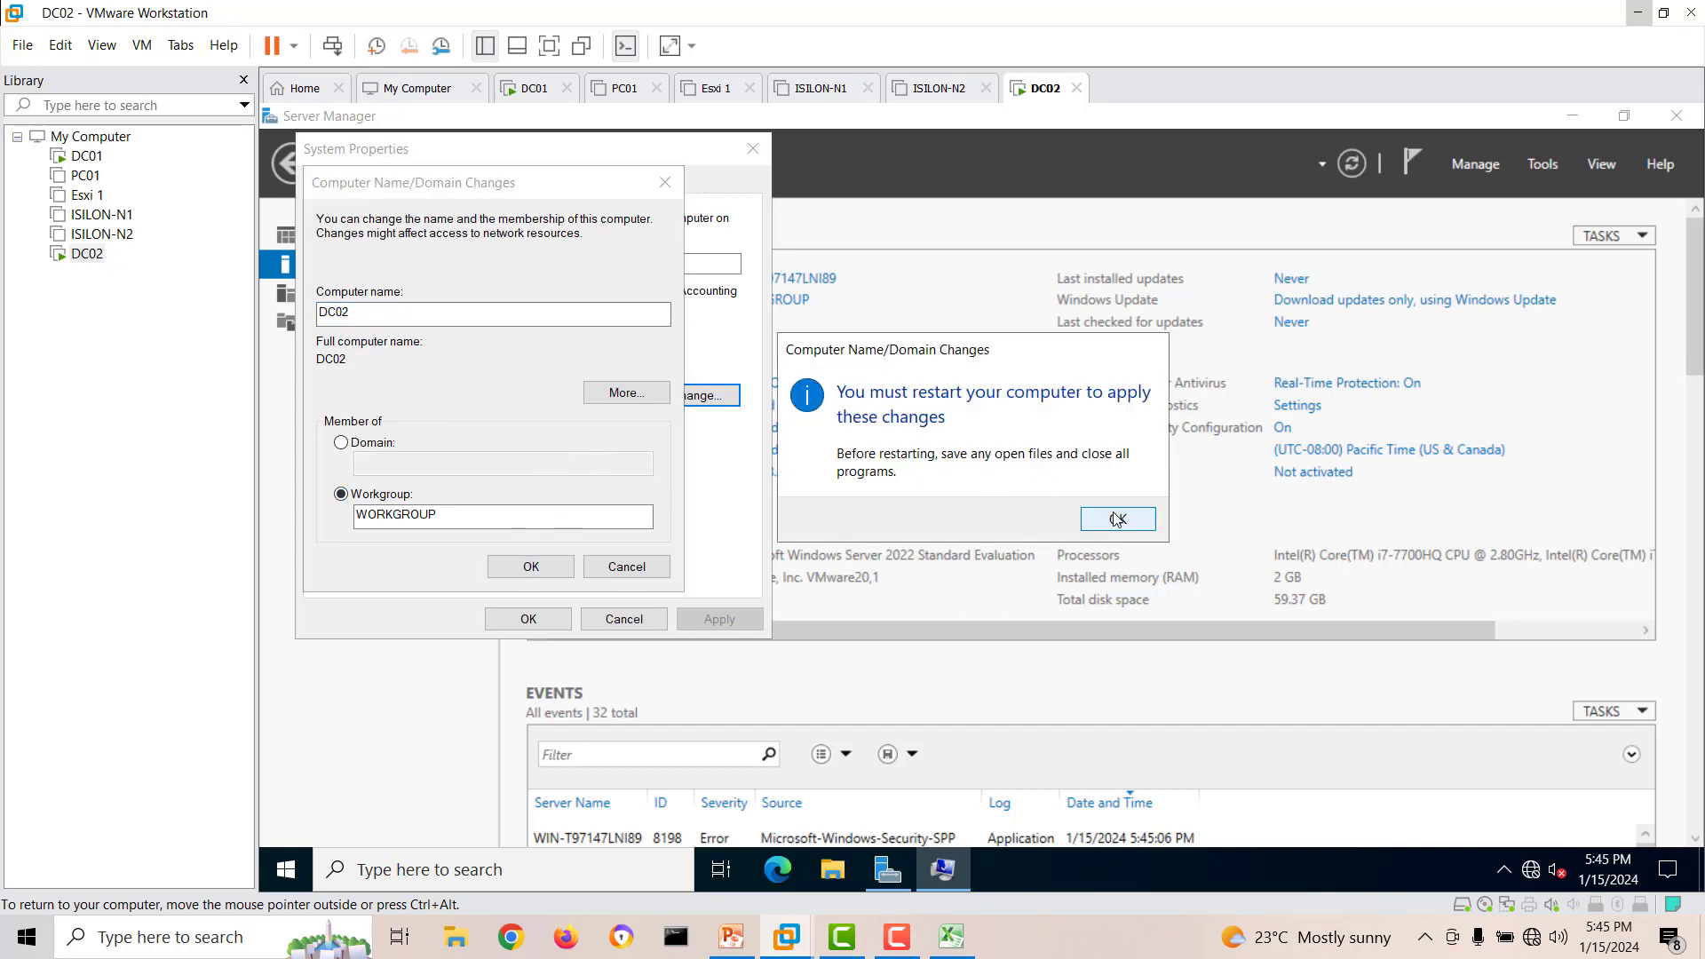
{"action": "left_click", "coordinate": [1110, 516]}
{"action": "left_click", "coordinate": [551, 619]}
{"action": "left_click", "coordinate": [976, 511]}
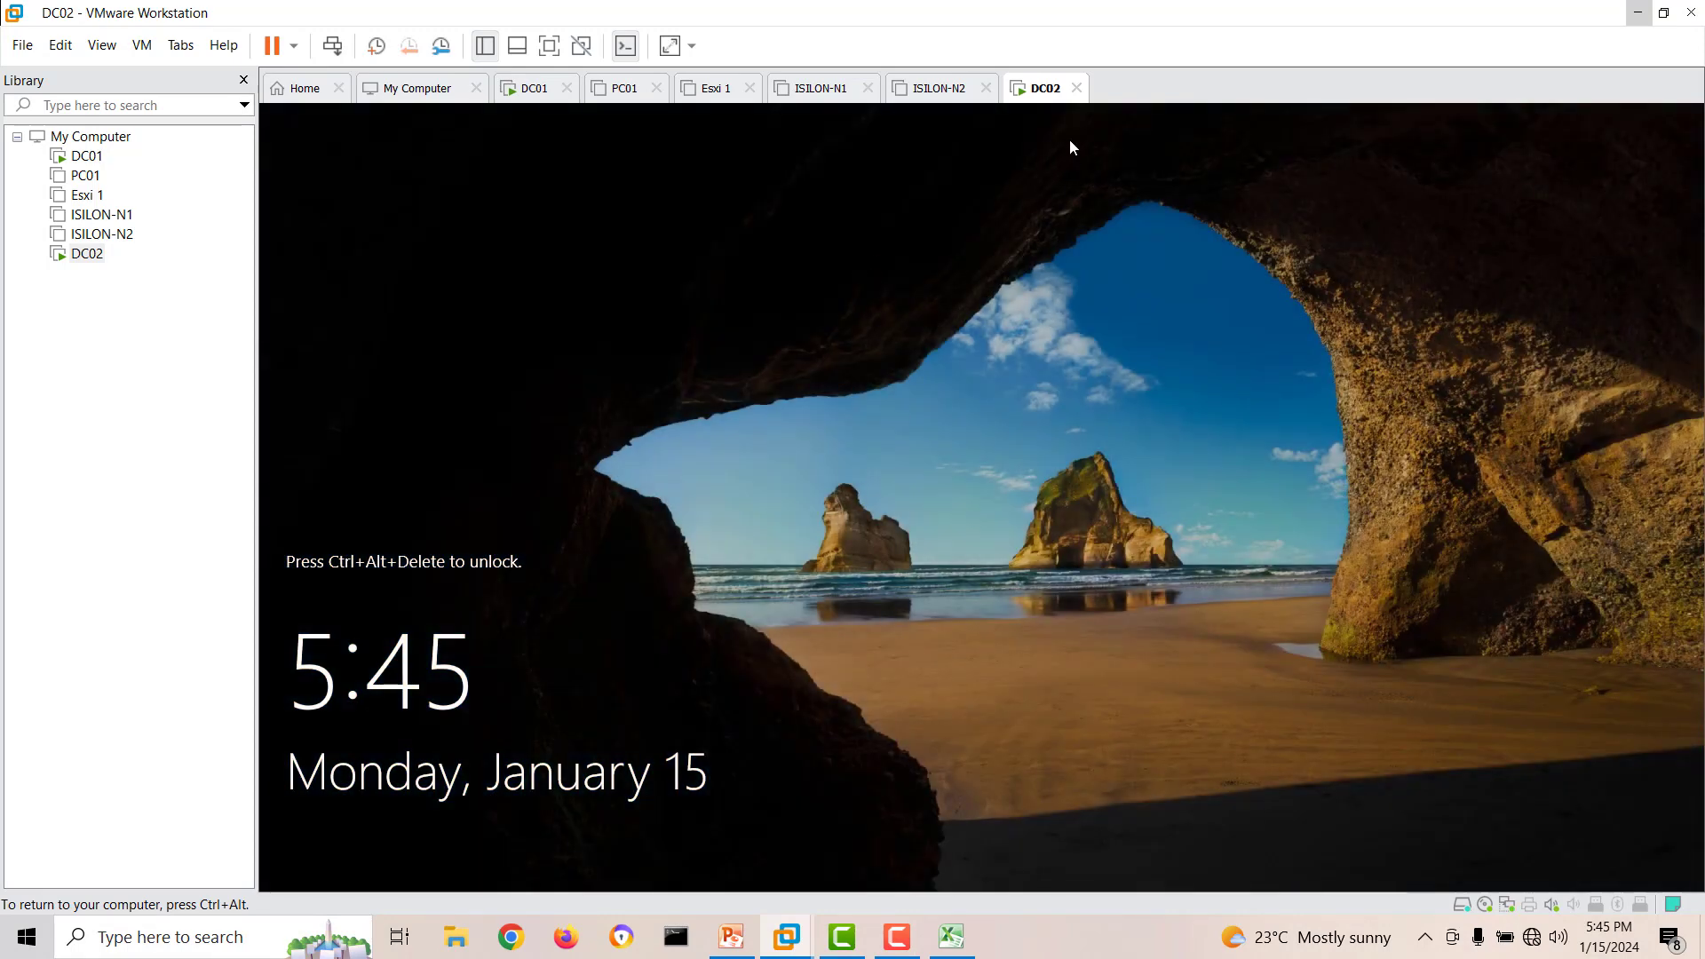
Unlock the restarted DC02 virtual machine and sign in with the Administrator account password.
{"action": "key", "text": "ctrl+alt"}
{"action": "right_click", "coordinate": [1052, 88]}
{"action": "left_click", "coordinate": [1123, 216]}
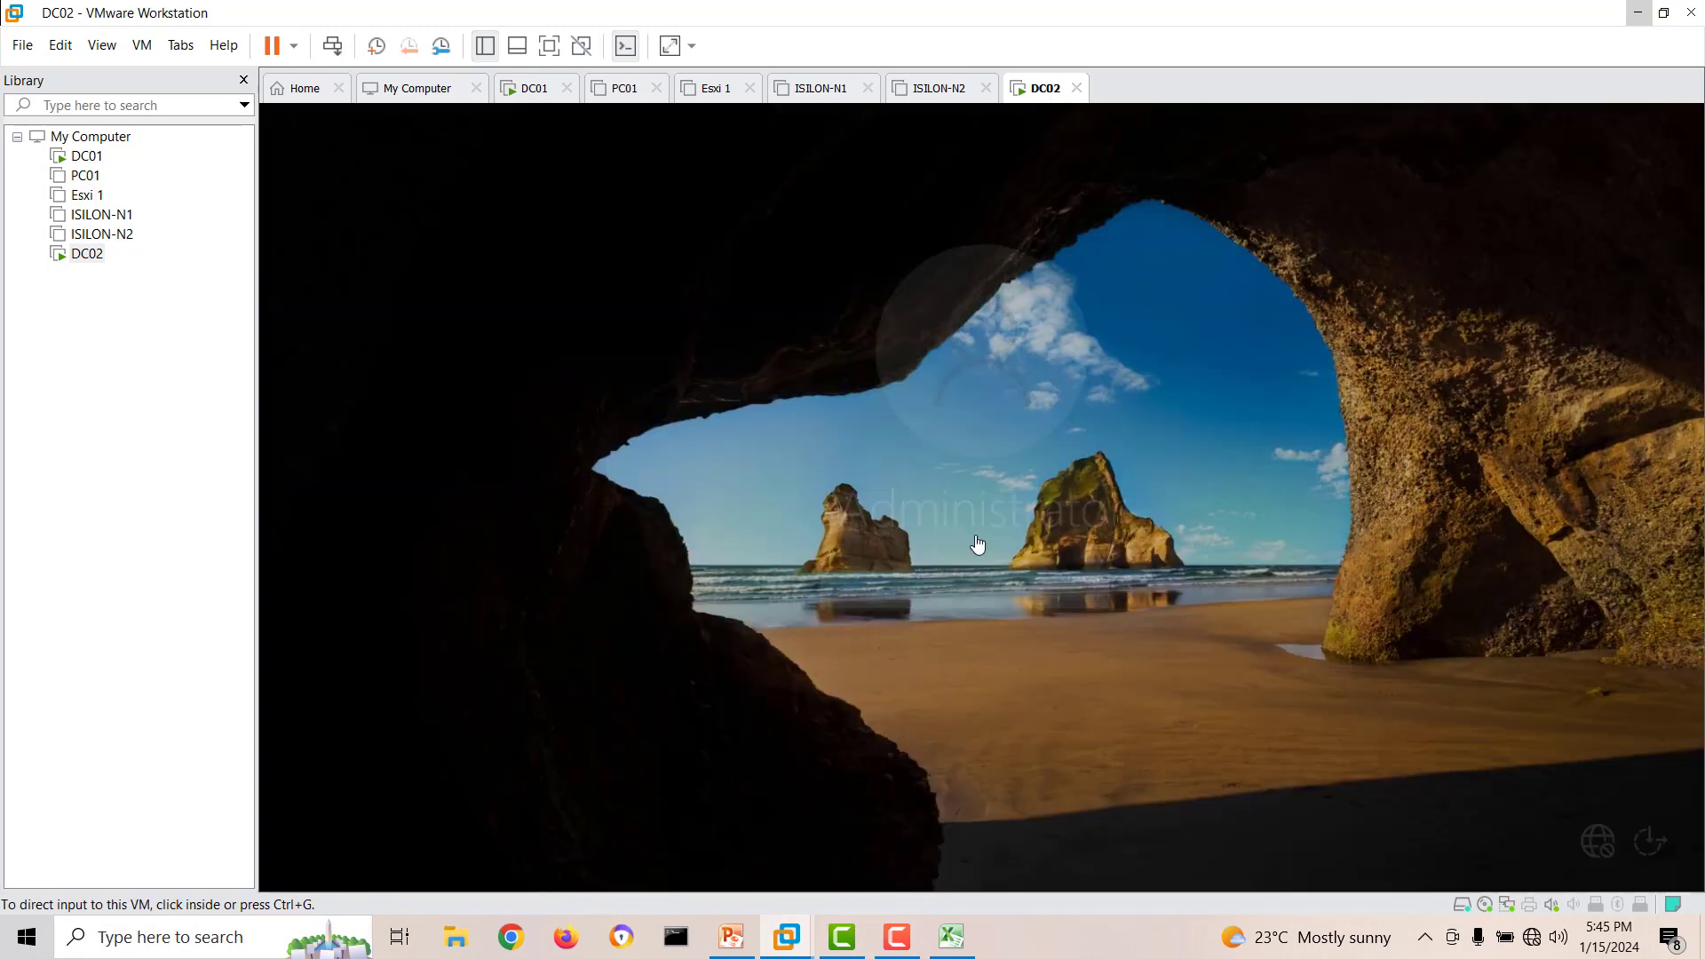
{"action": "left_click", "coordinate": [1011, 594]}
{"action": "type", "text": "P"}
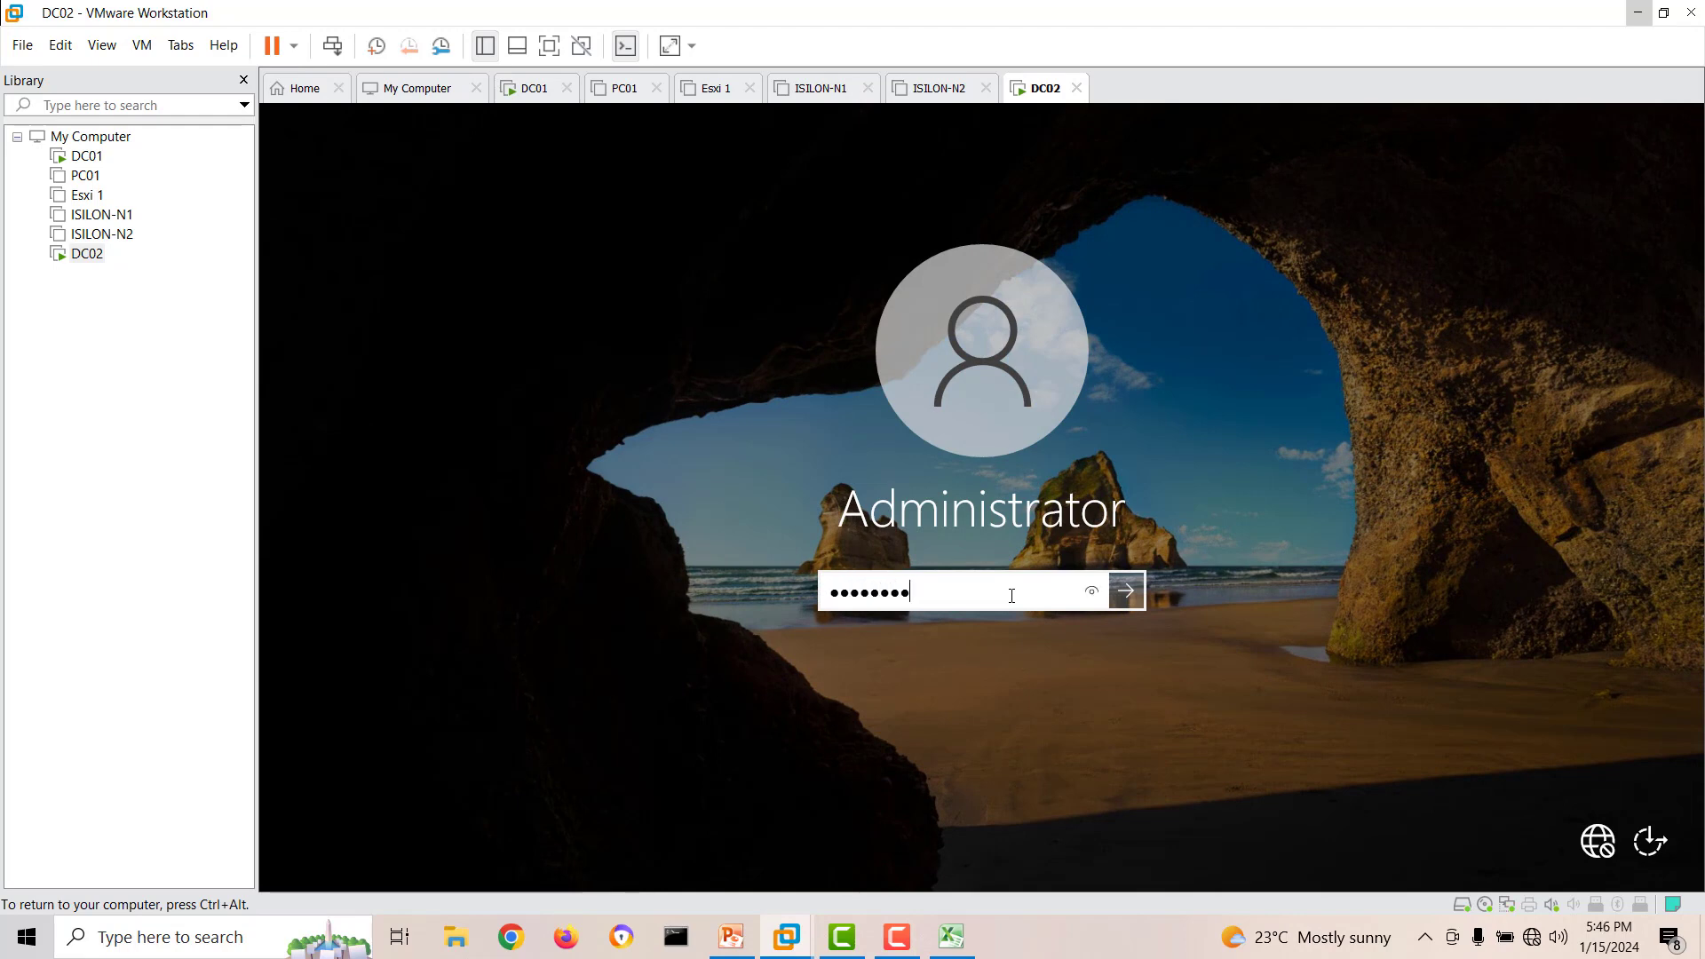
{"action": "key", "text": "Return"}
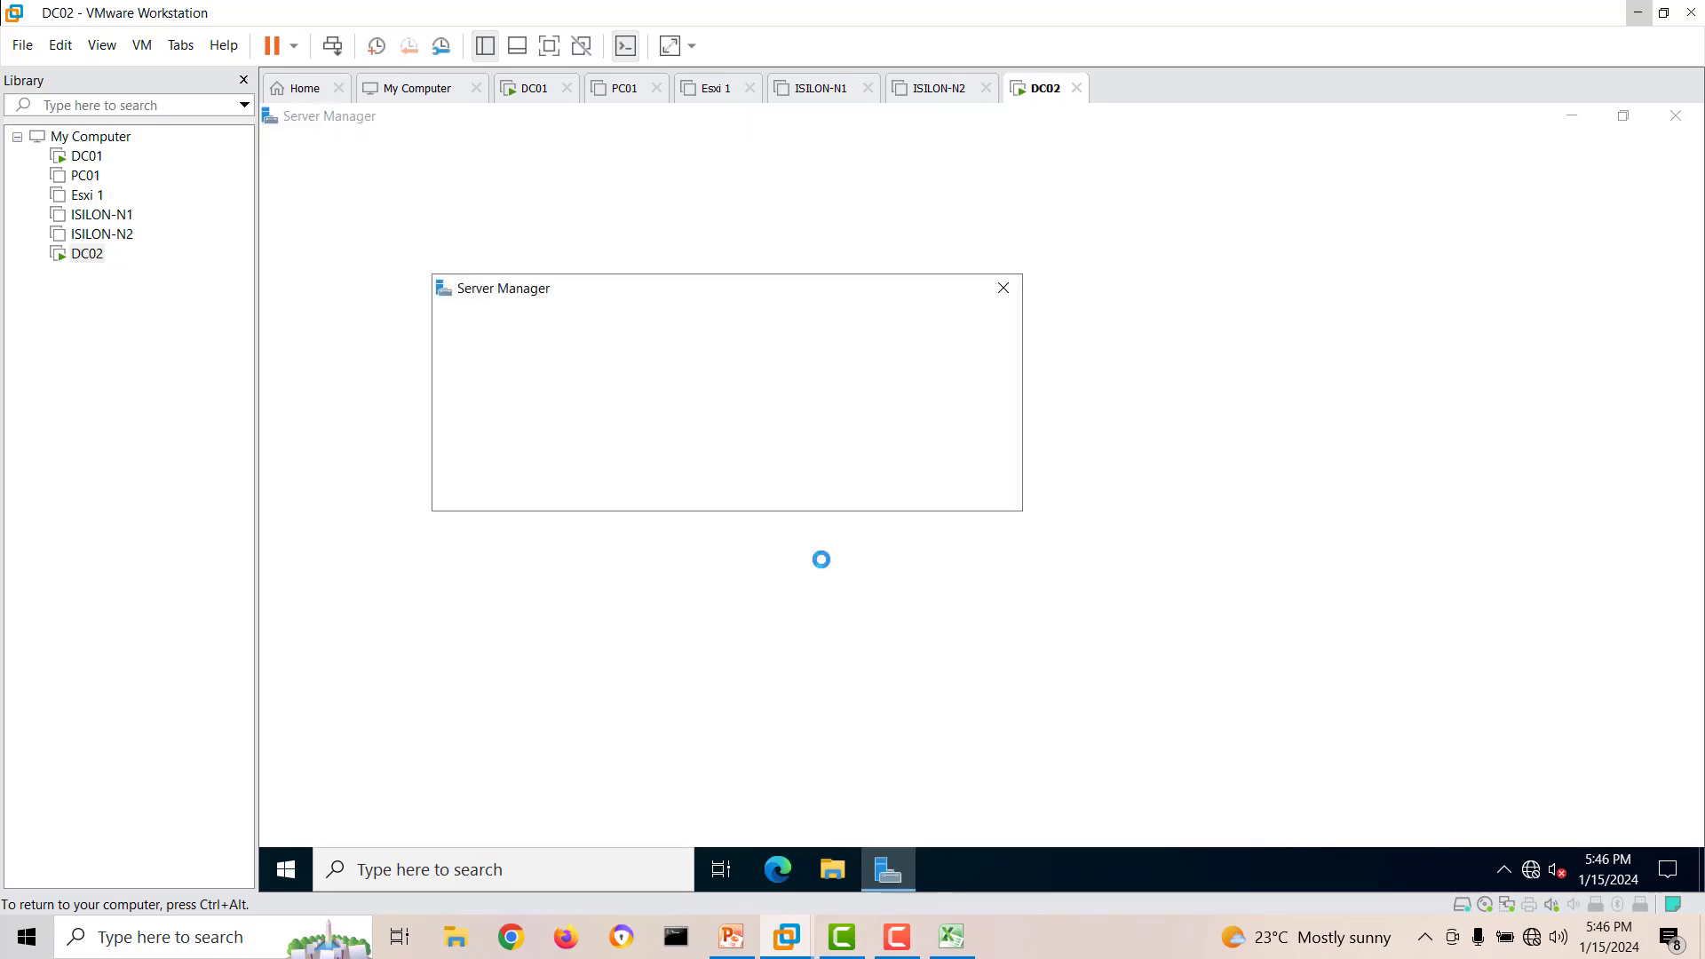
Dismiss the Windows Admin Center message, set Server Manager not to start automatically at logon, and close it.
{"action": "left_click", "coordinate": [1003, 288]}
{"action": "left_click", "coordinate": [1474, 163]}
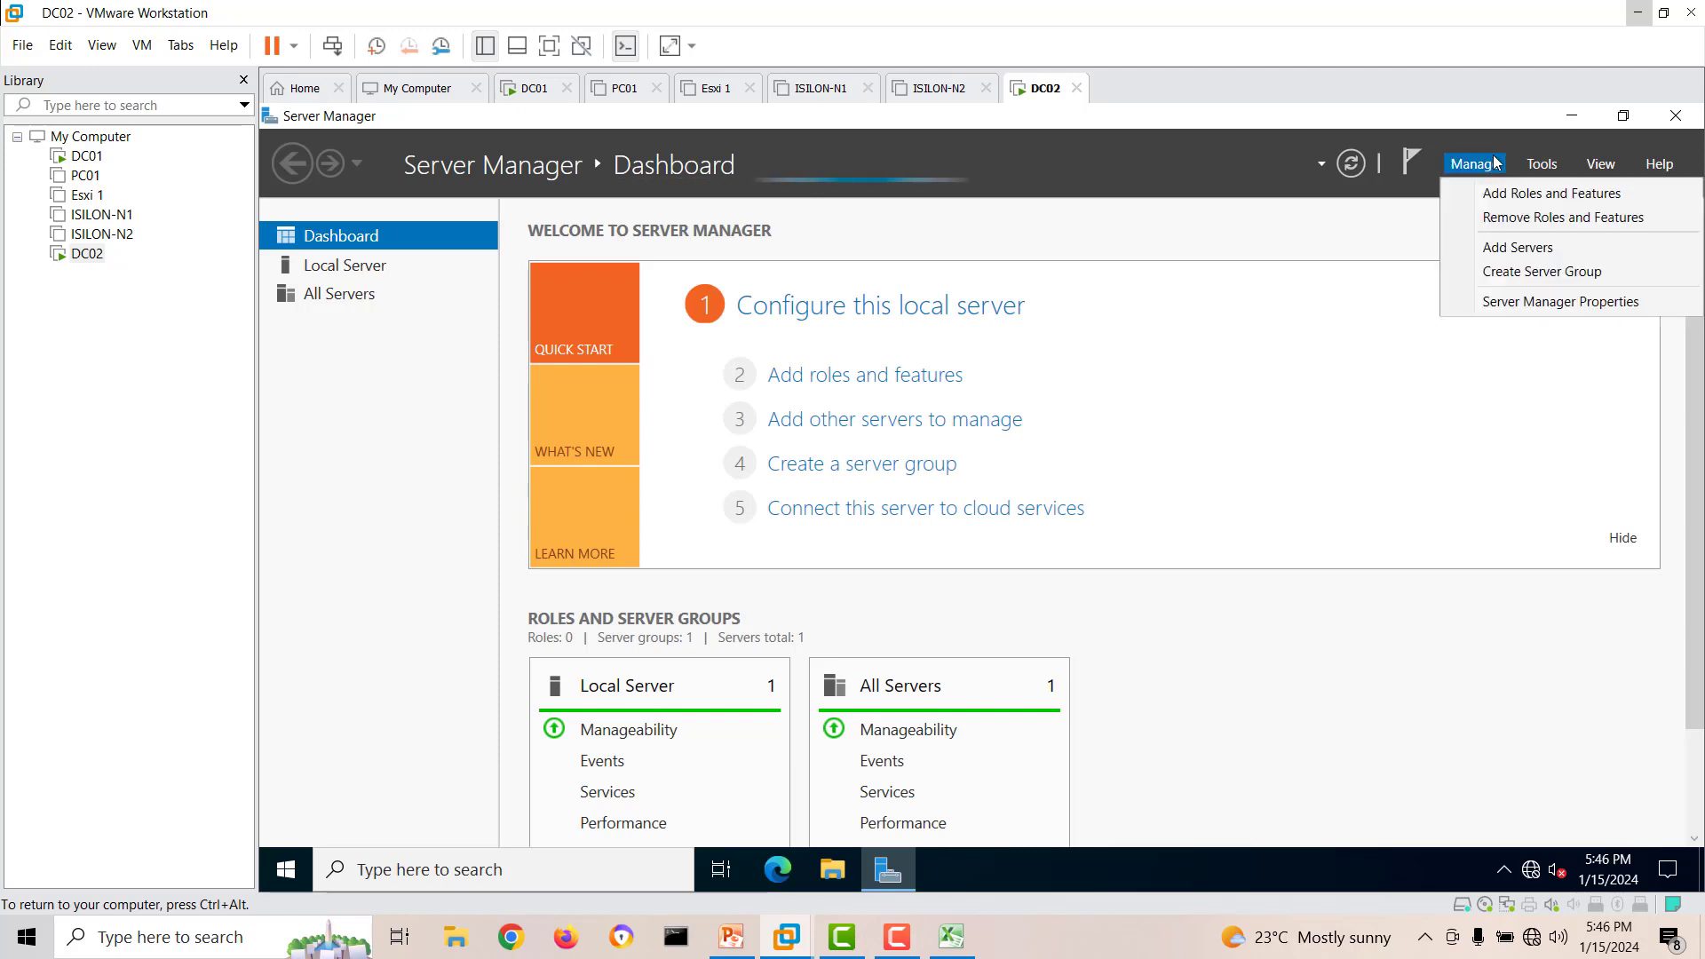
{"action": "left_click", "coordinate": [1510, 300]}
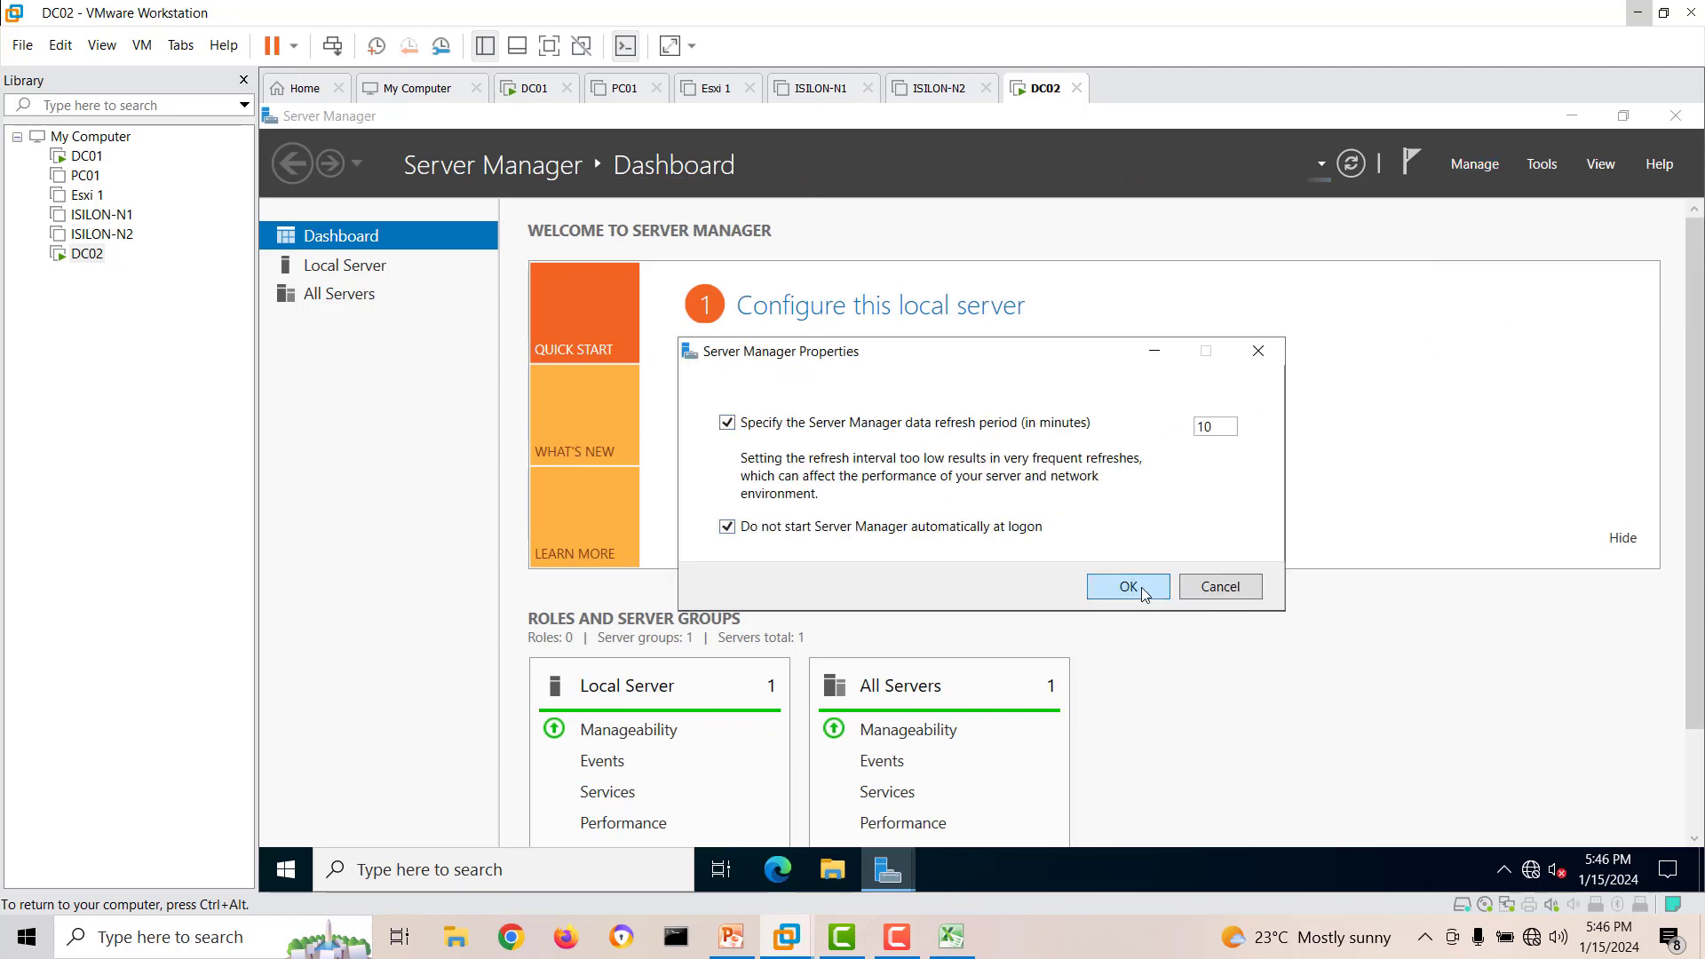
{"action": "left_click", "coordinate": [1141, 587]}
{"action": "left_click", "coordinate": [1674, 116]}
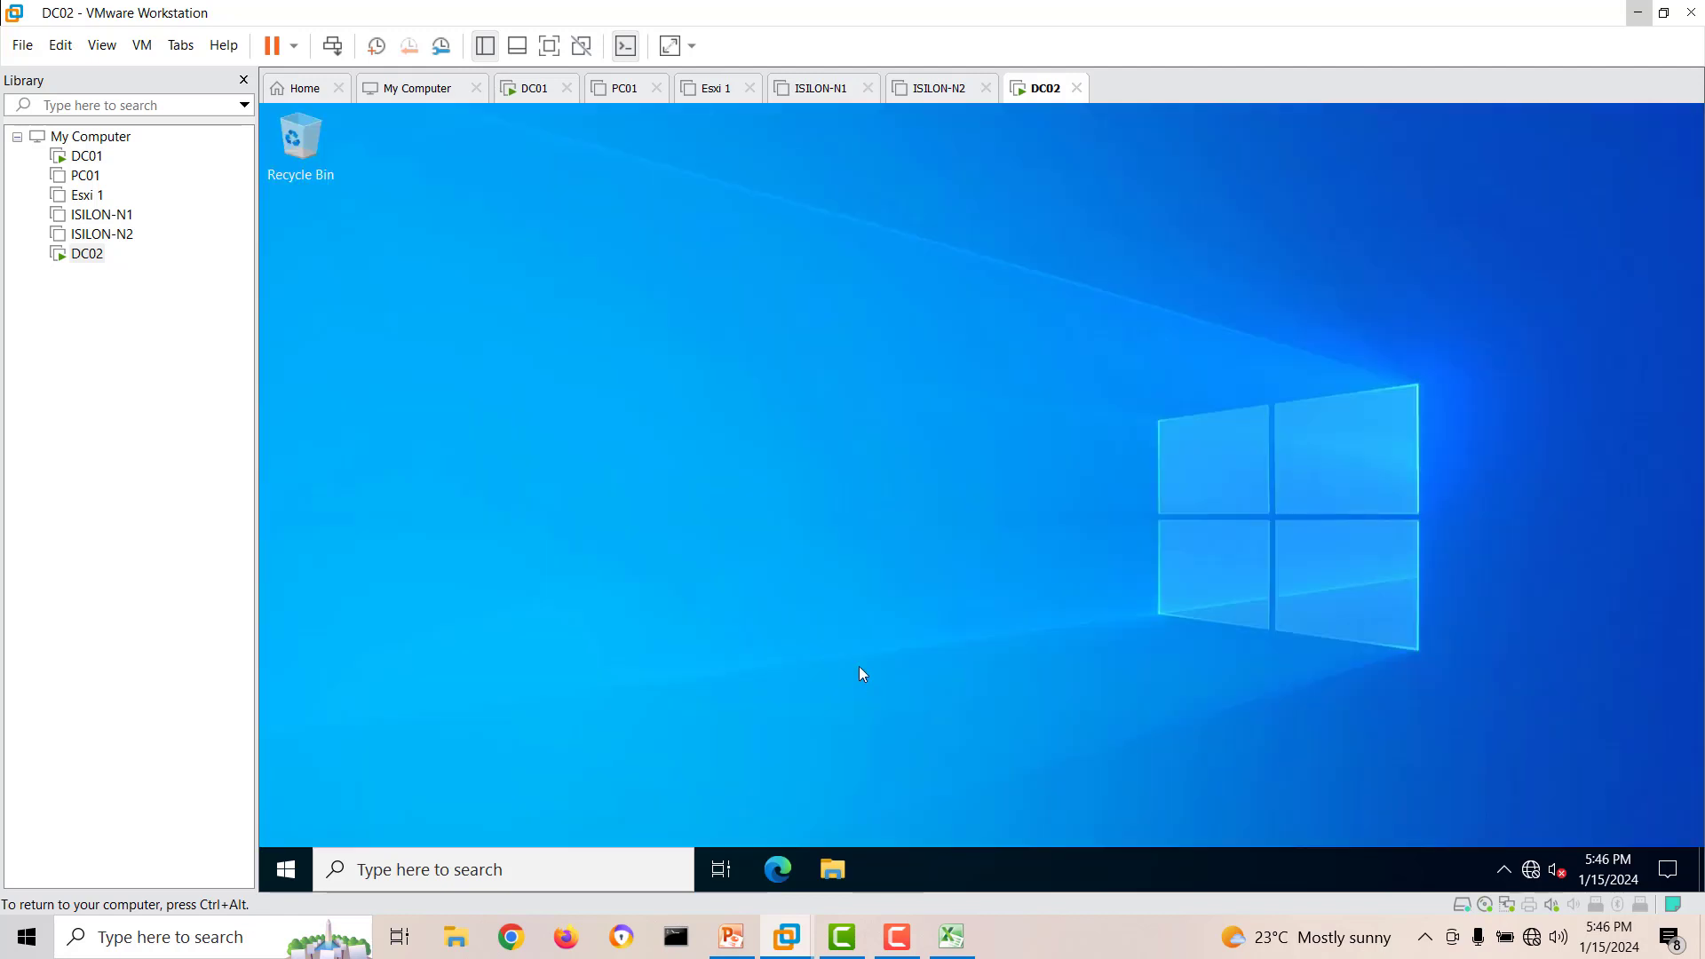
Run ipconfig in a Command Prompt on DC02 to check its IP configuration.
{"action": "left_click", "coordinate": [288, 875]}
{"action": "type", "text": "cm"}
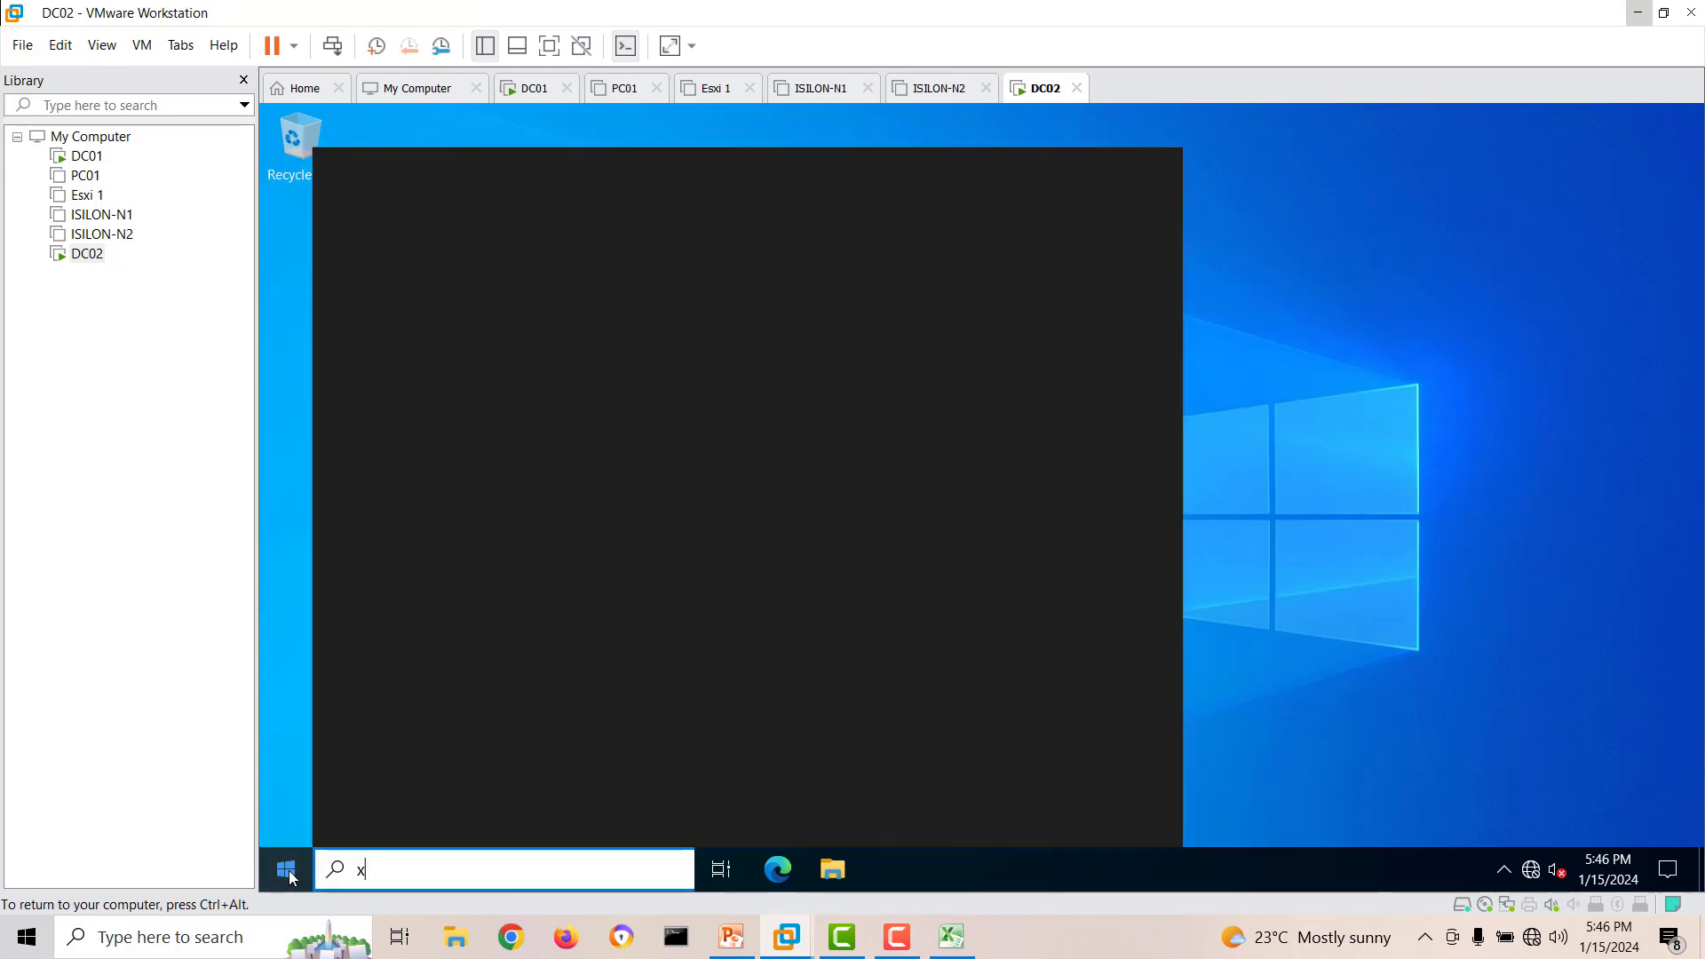
{"action": "type", "text": "d"}
{"action": "key", "text": "Return"}
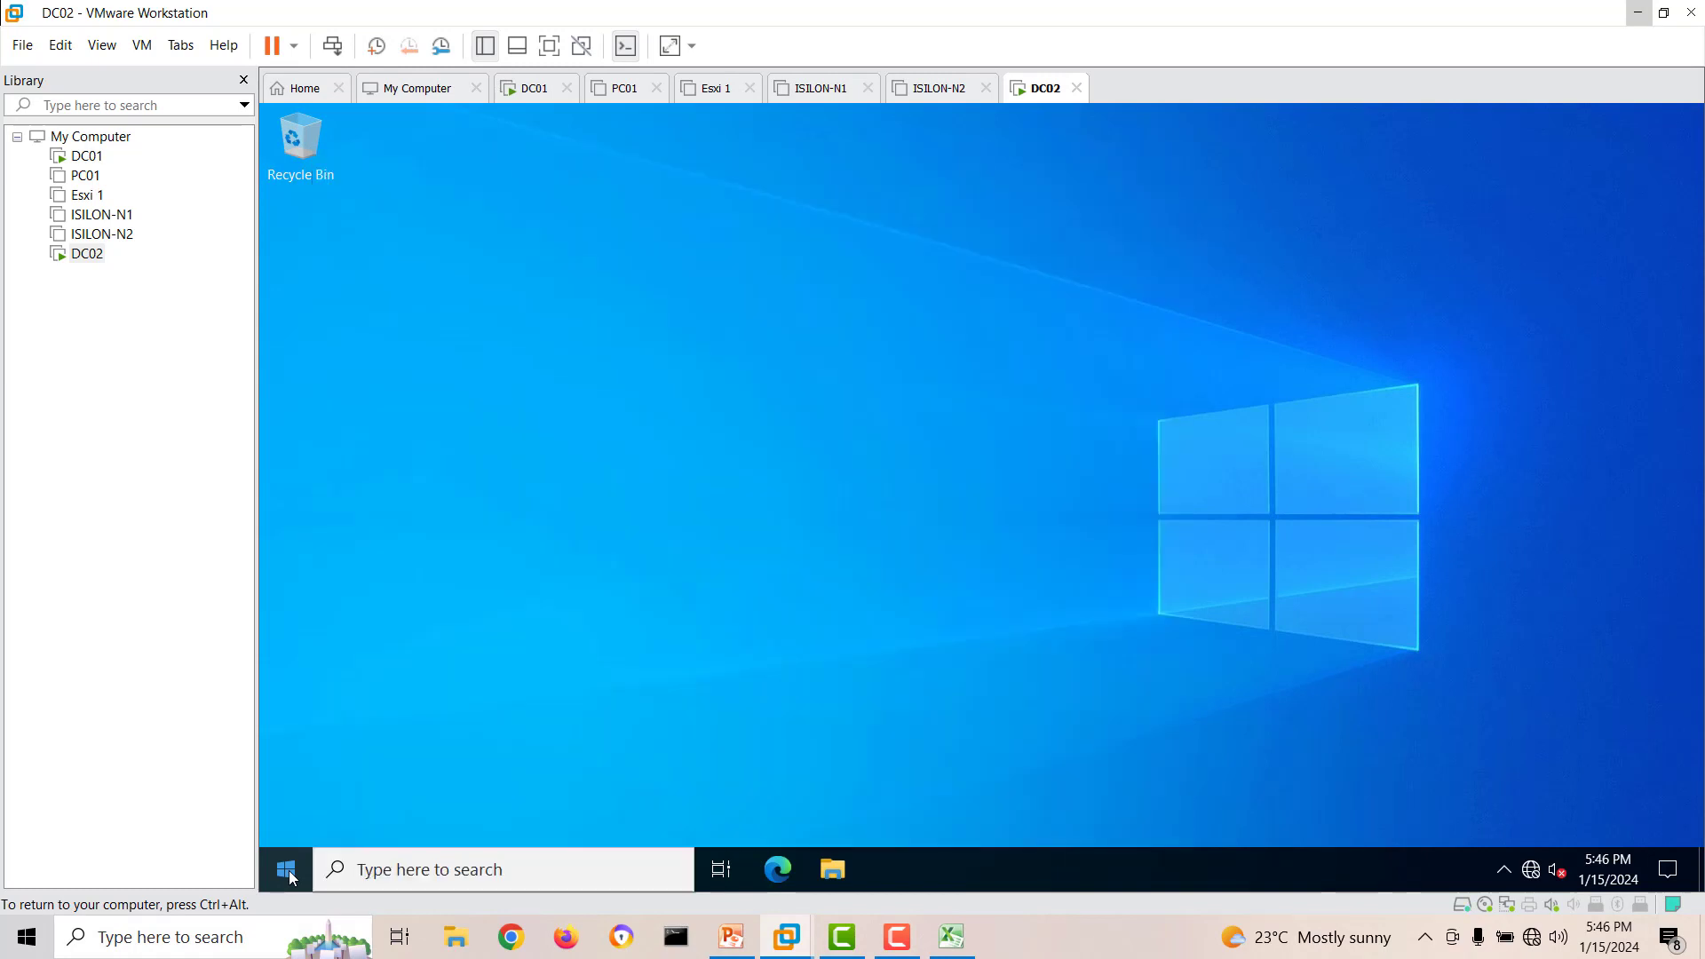
{"action": "type", "text": "ipc"}
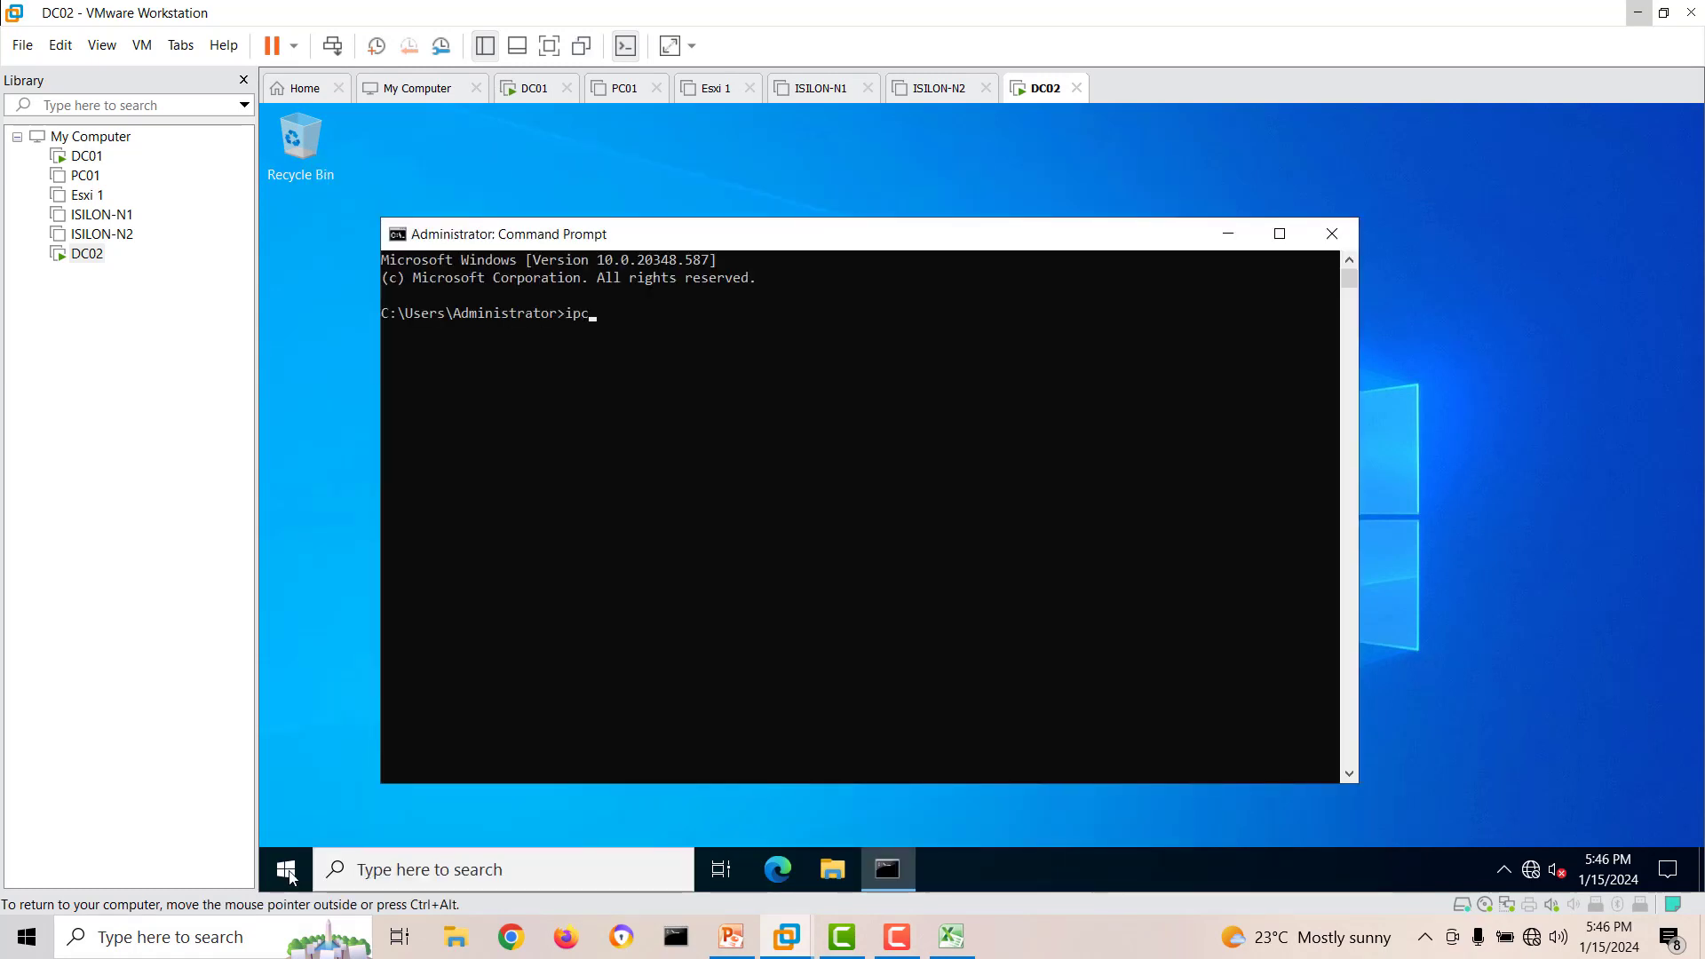
{"action": "type", "text": "onfig"}
{"action": "key", "text": "Return"}
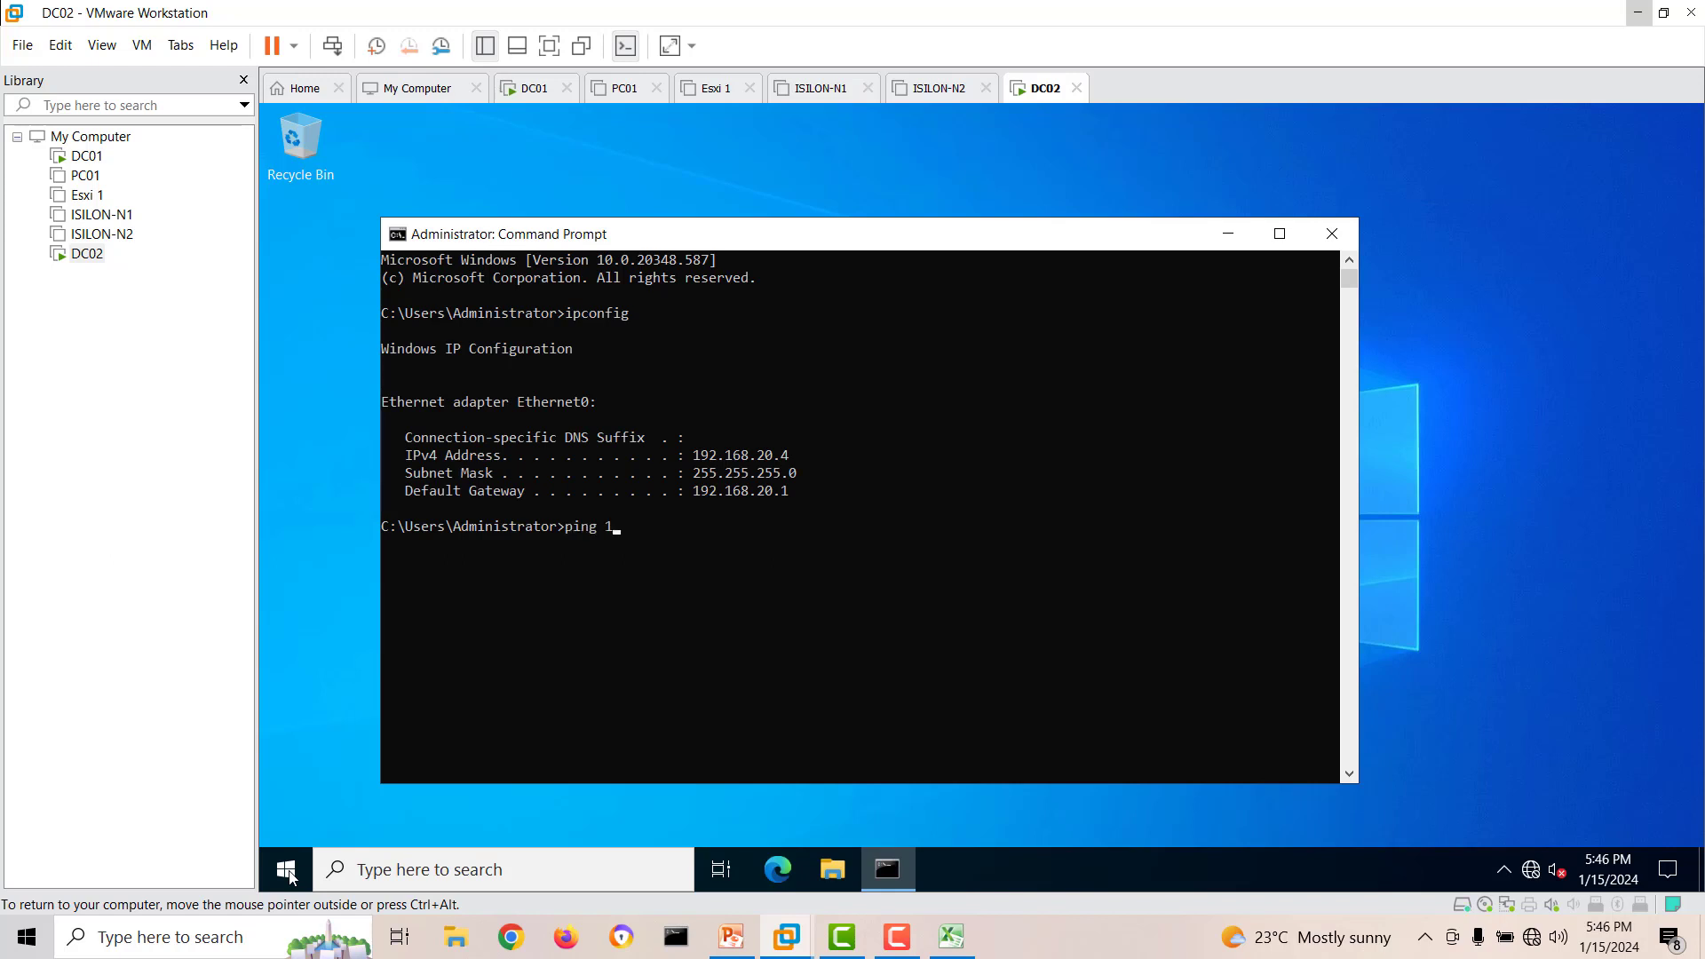
Ping DC01 at 192.168.20.2 to test the connection from DC02.
{"action": "type", "text": "ping 192.168.20.2"}
{"action": "key", "text": "Return"}
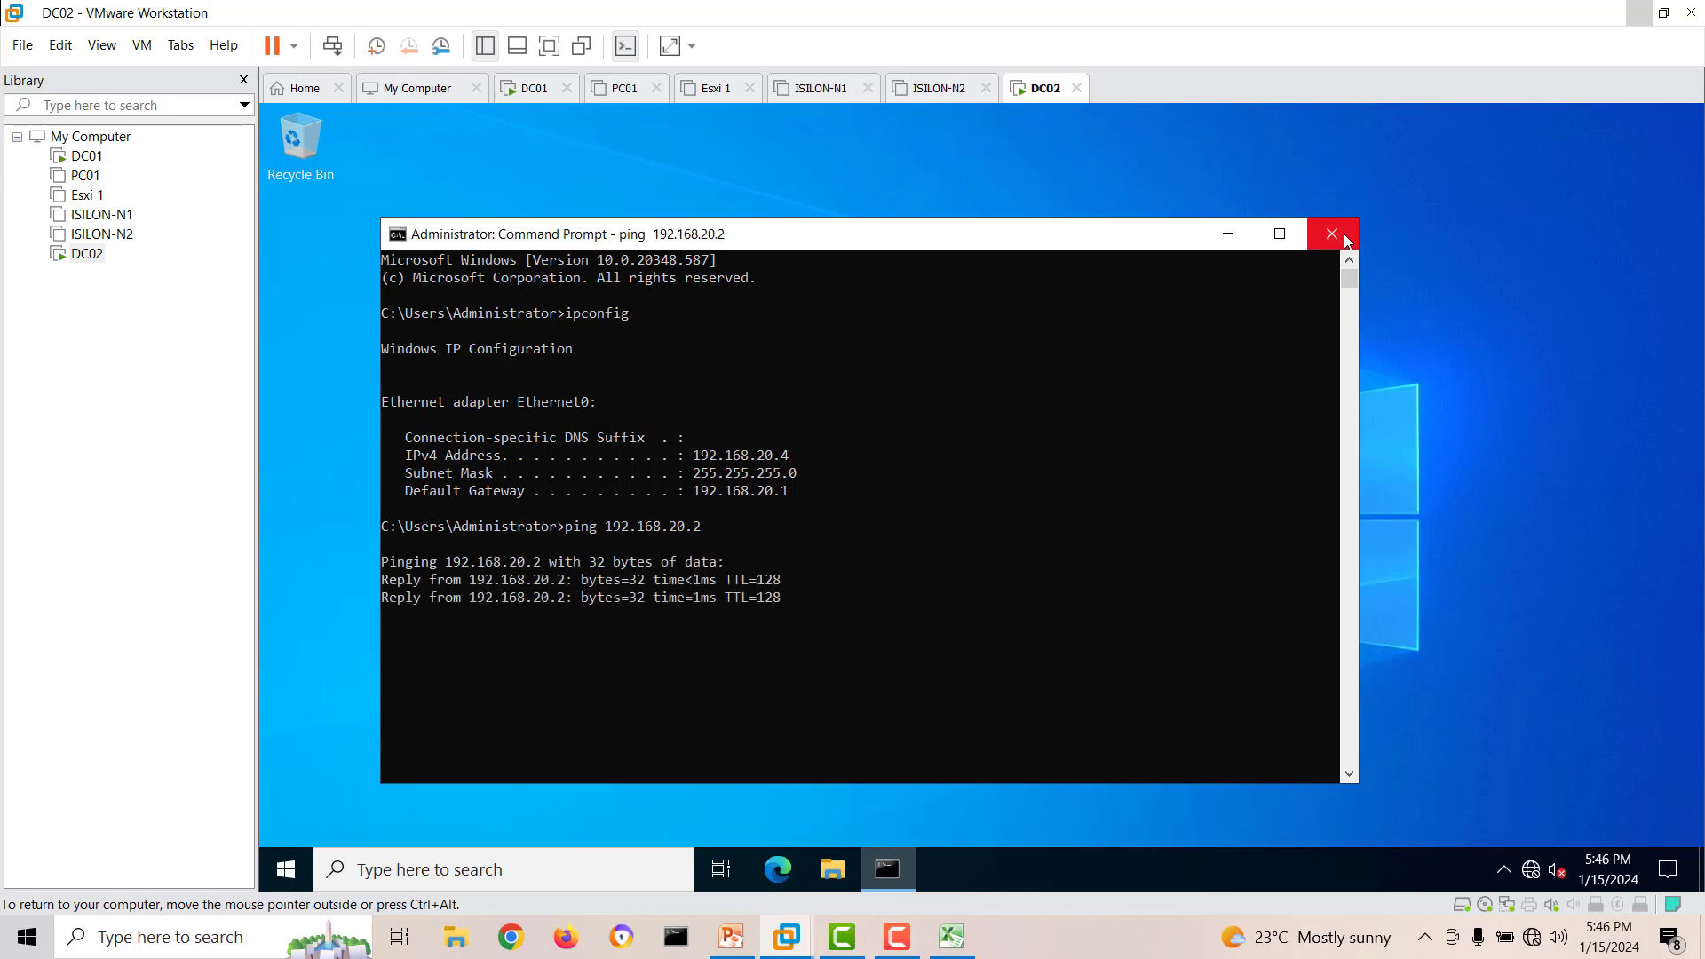
Close the Command Prompt and reopen Server Manager on DC02.
{"action": "left_click", "coordinate": [1332, 233]}
{"action": "left_click", "coordinate": [294, 869]}
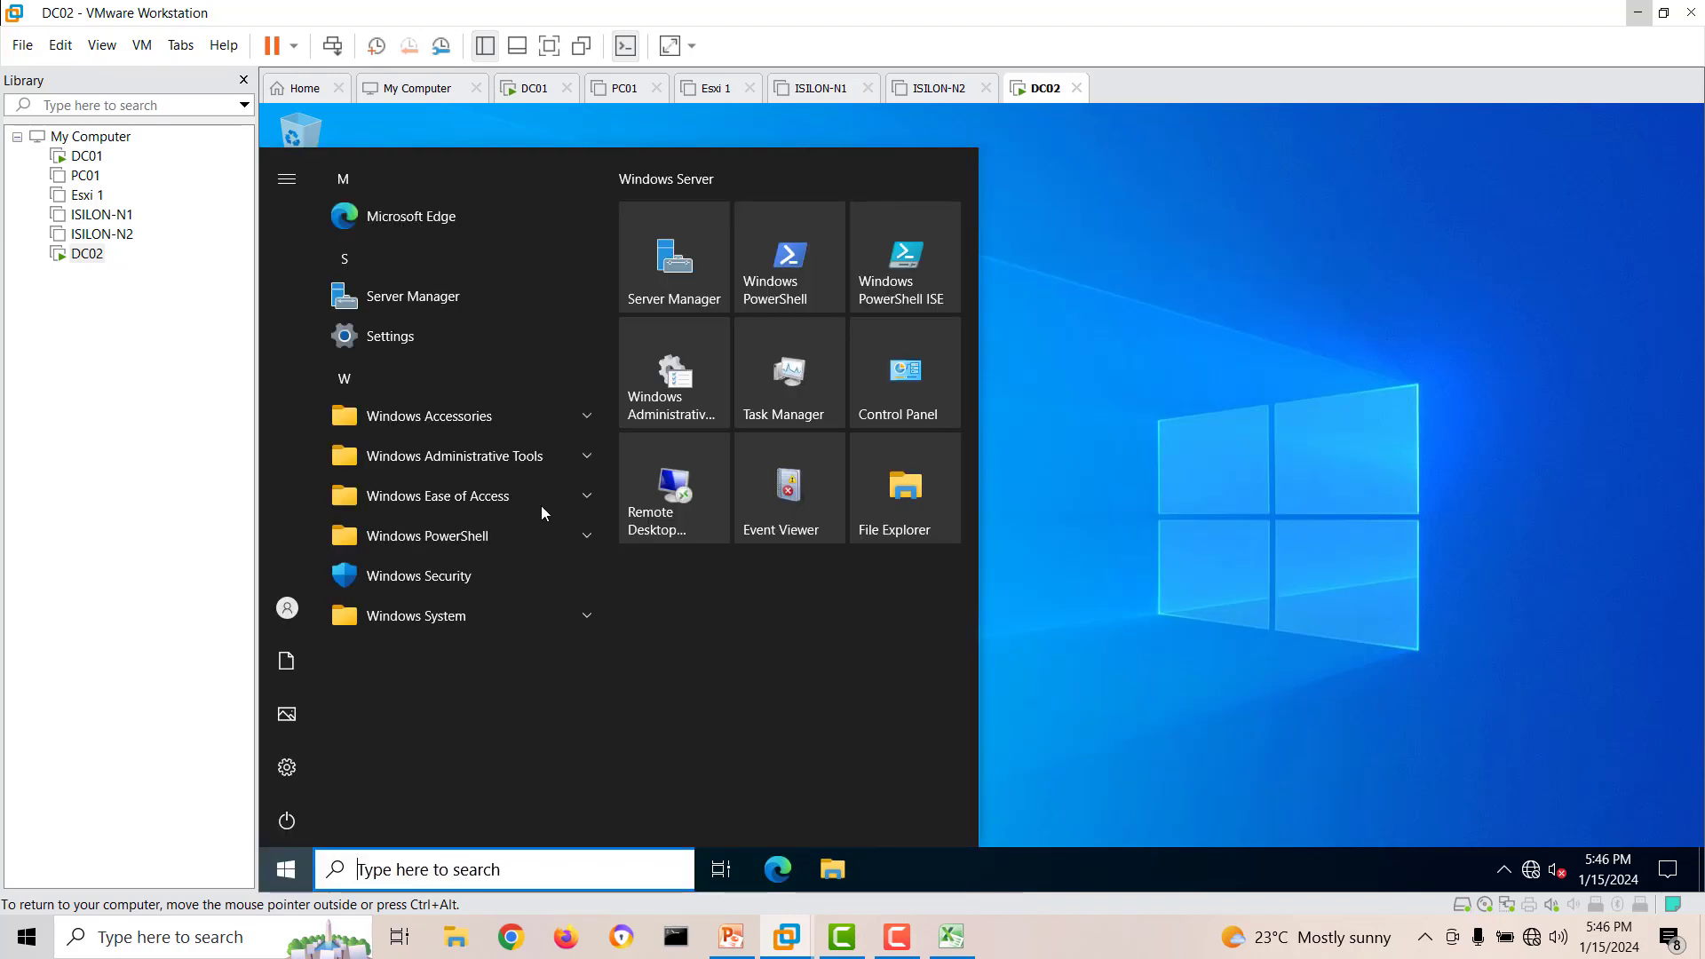
{"action": "left_click", "coordinate": [658, 259]}
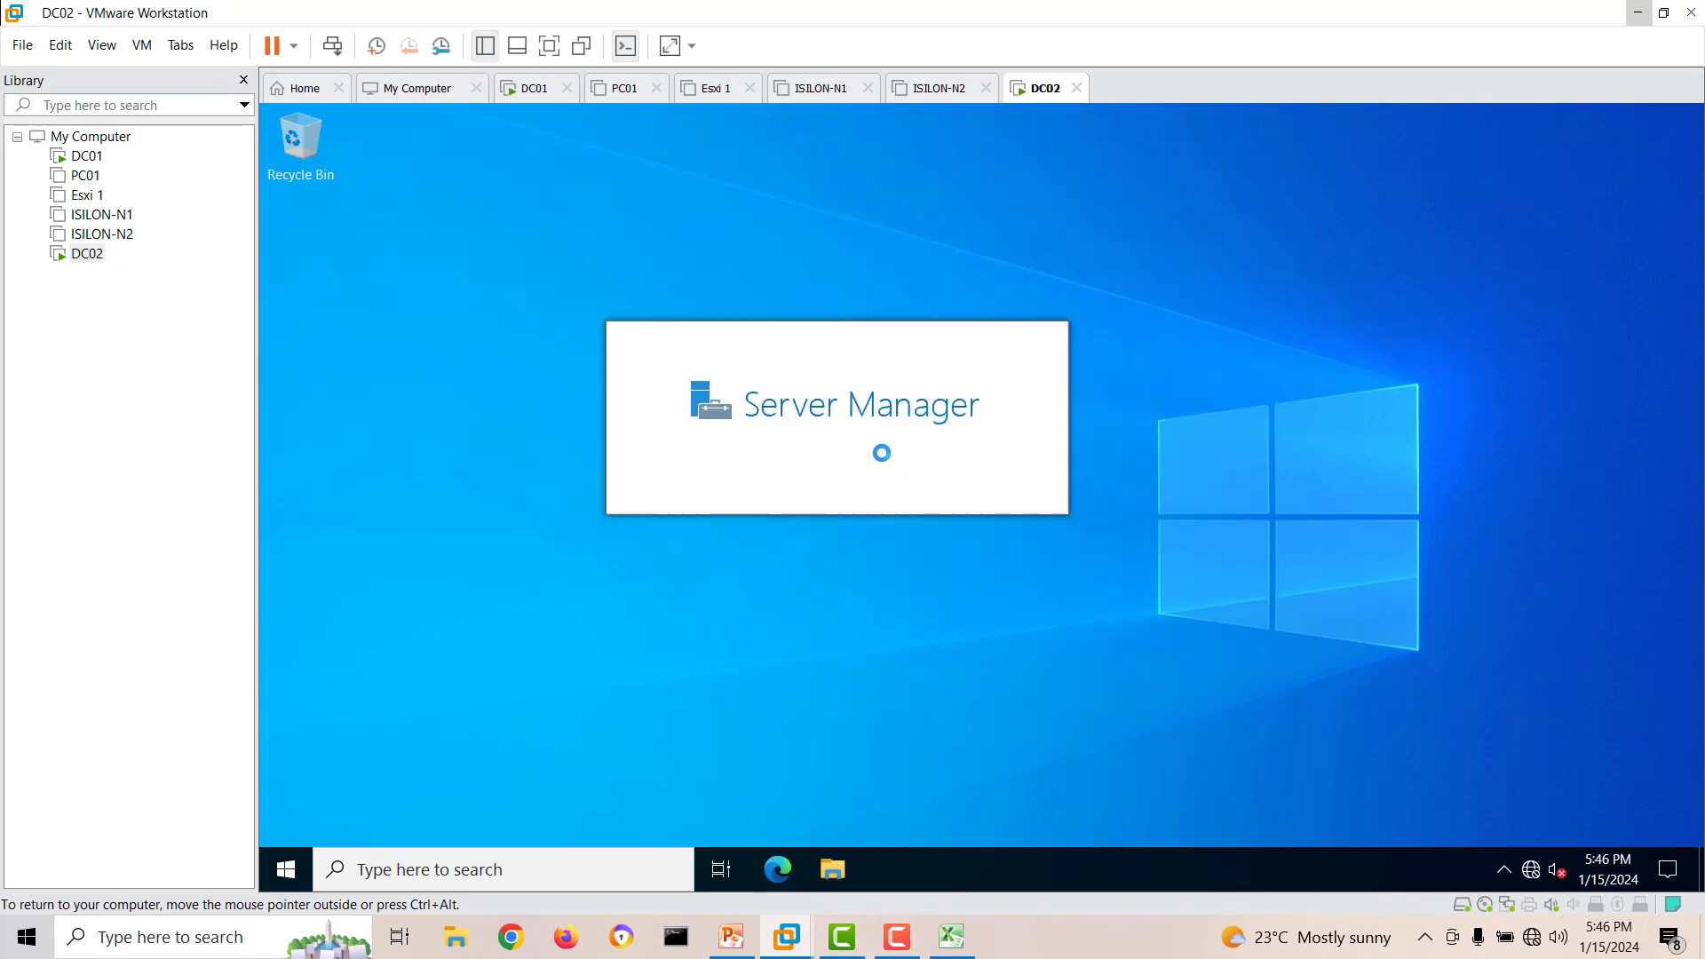
Switch to the DC01 virtual machine and open Active Directory Users and Computers.
{"action": "left_click", "coordinate": [84, 157]}
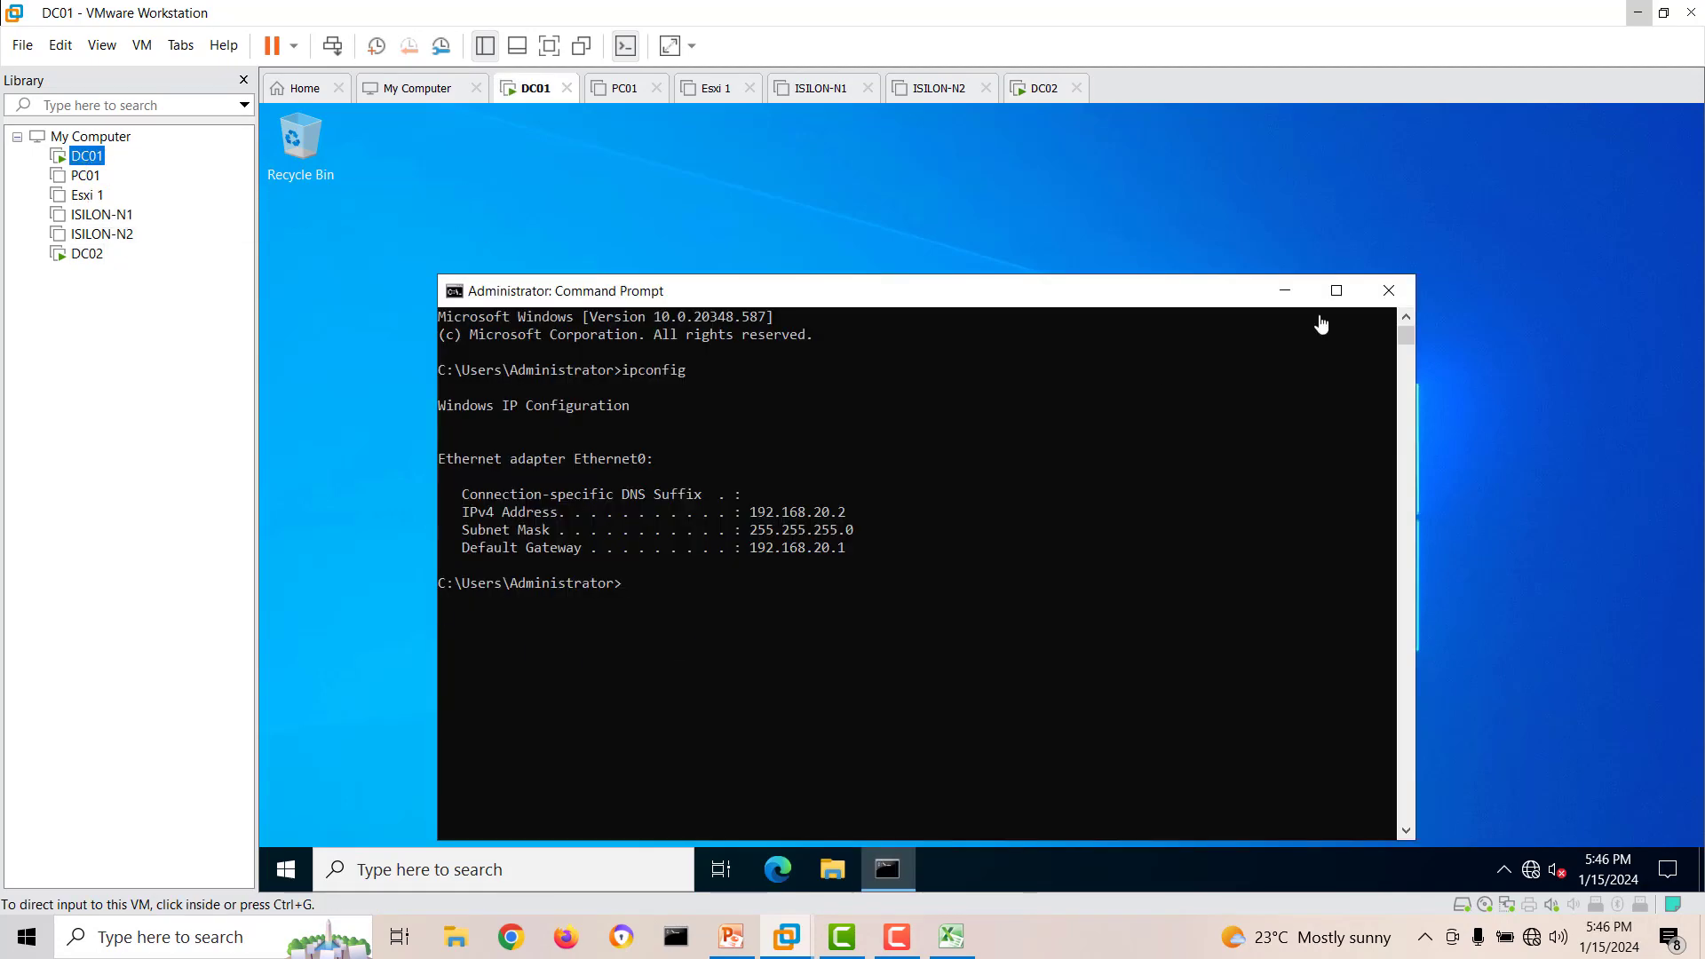
{"action": "left_click", "coordinate": [285, 870]}
{"action": "type", "text": "act"}
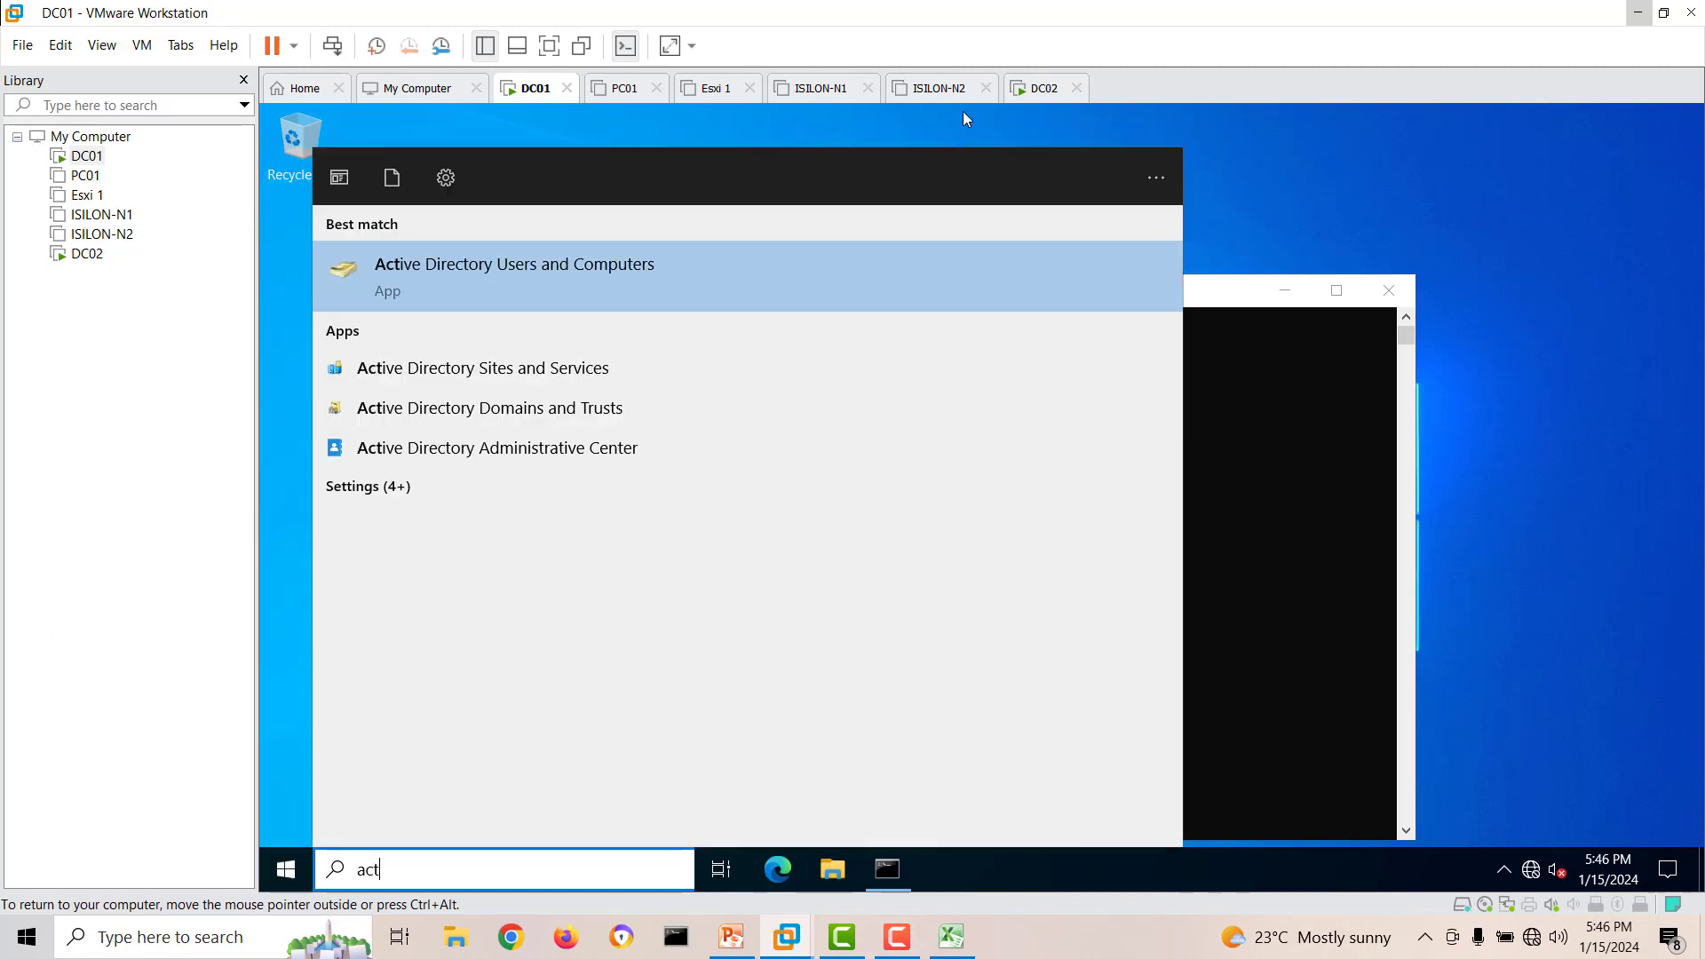
{"action": "left_click", "coordinate": [515, 278]}
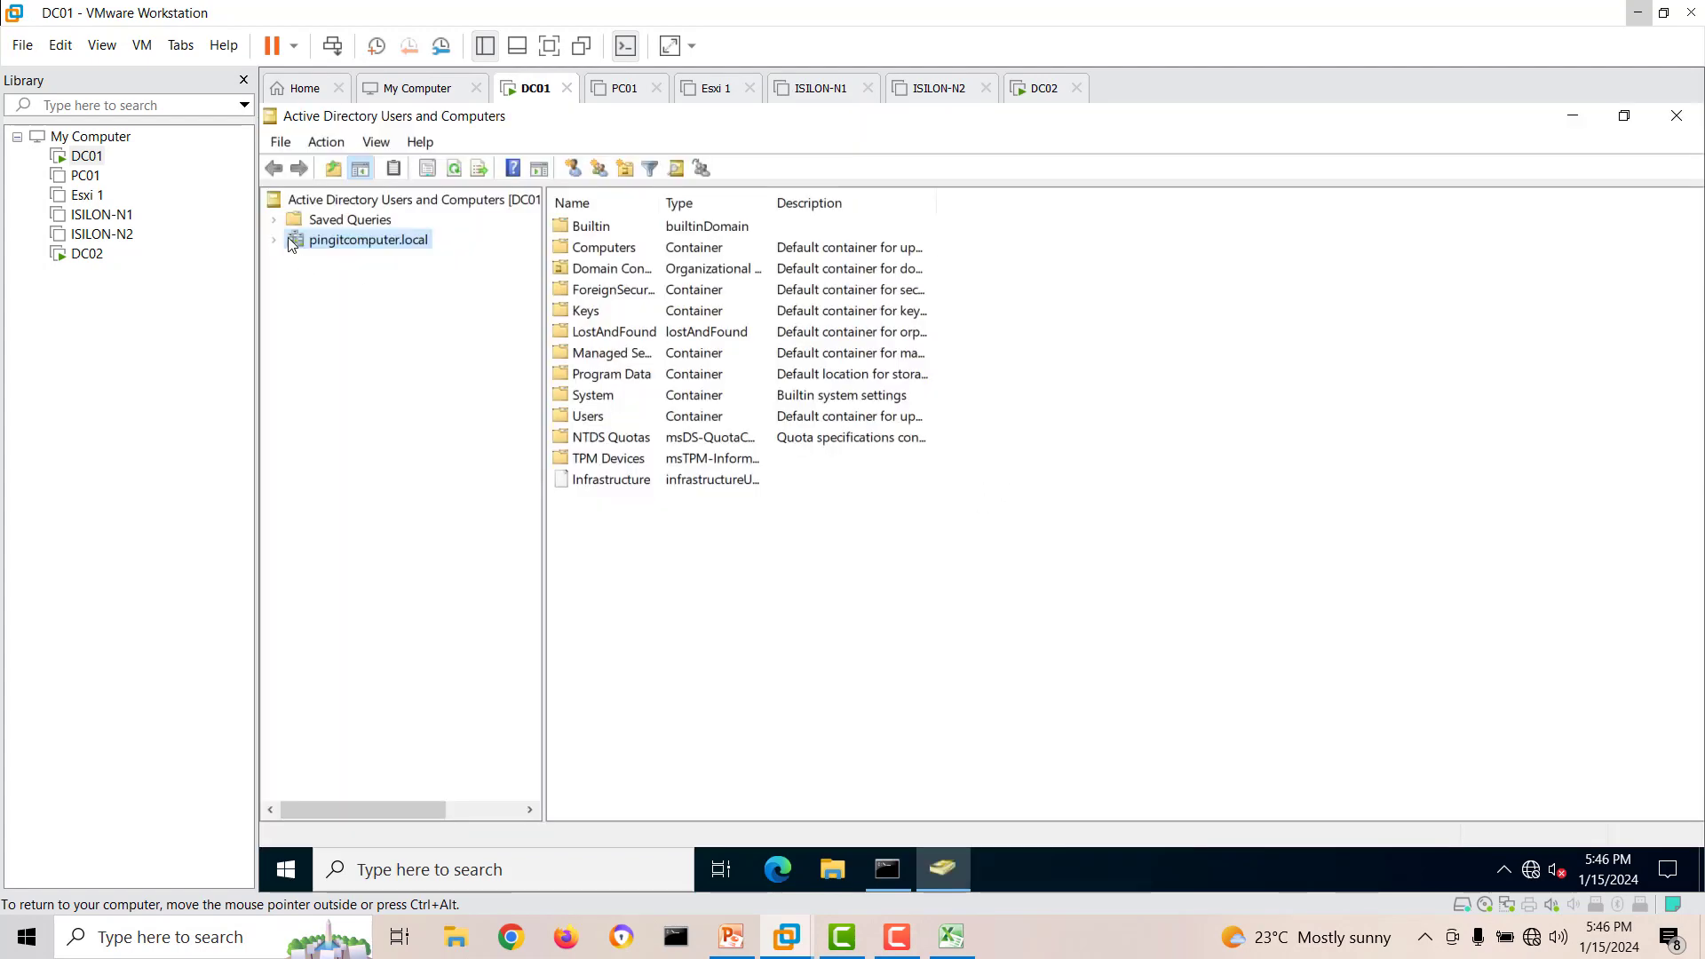
Expand the pingitcomputer.local domain and examine its Computers container and Domain Controllers unit.
{"action": "left_click", "coordinate": [275, 241]}
{"action": "left_click", "coordinate": [355, 281]}
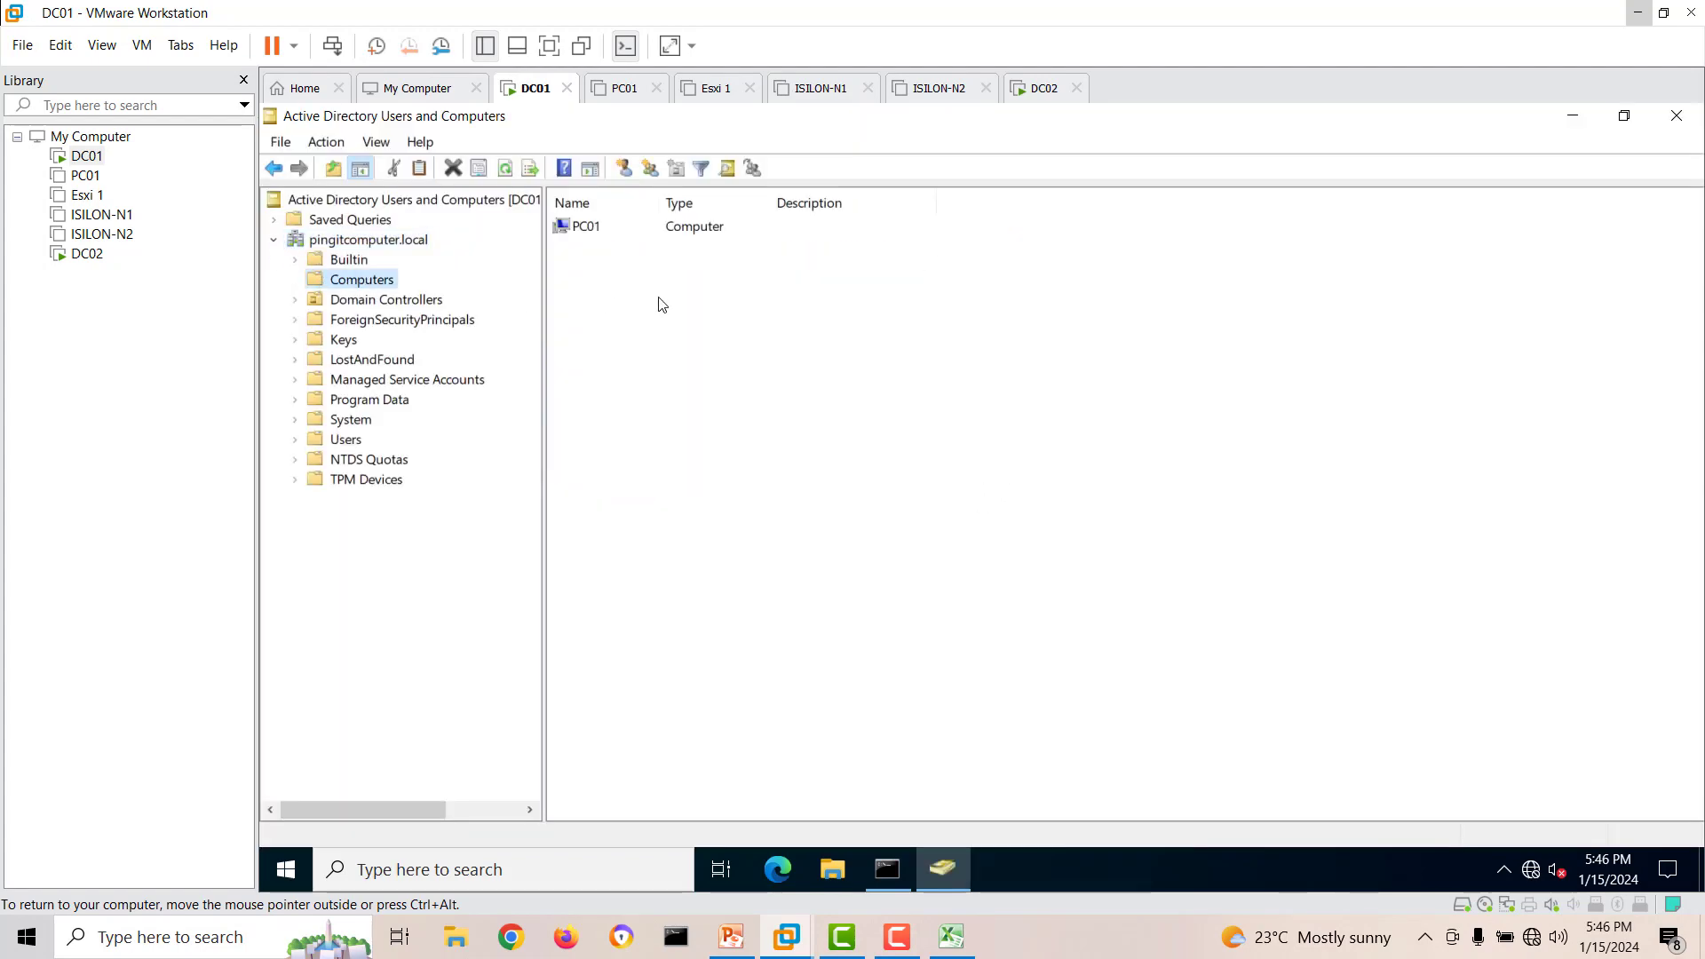
{"action": "left_click", "coordinate": [605, 232]}
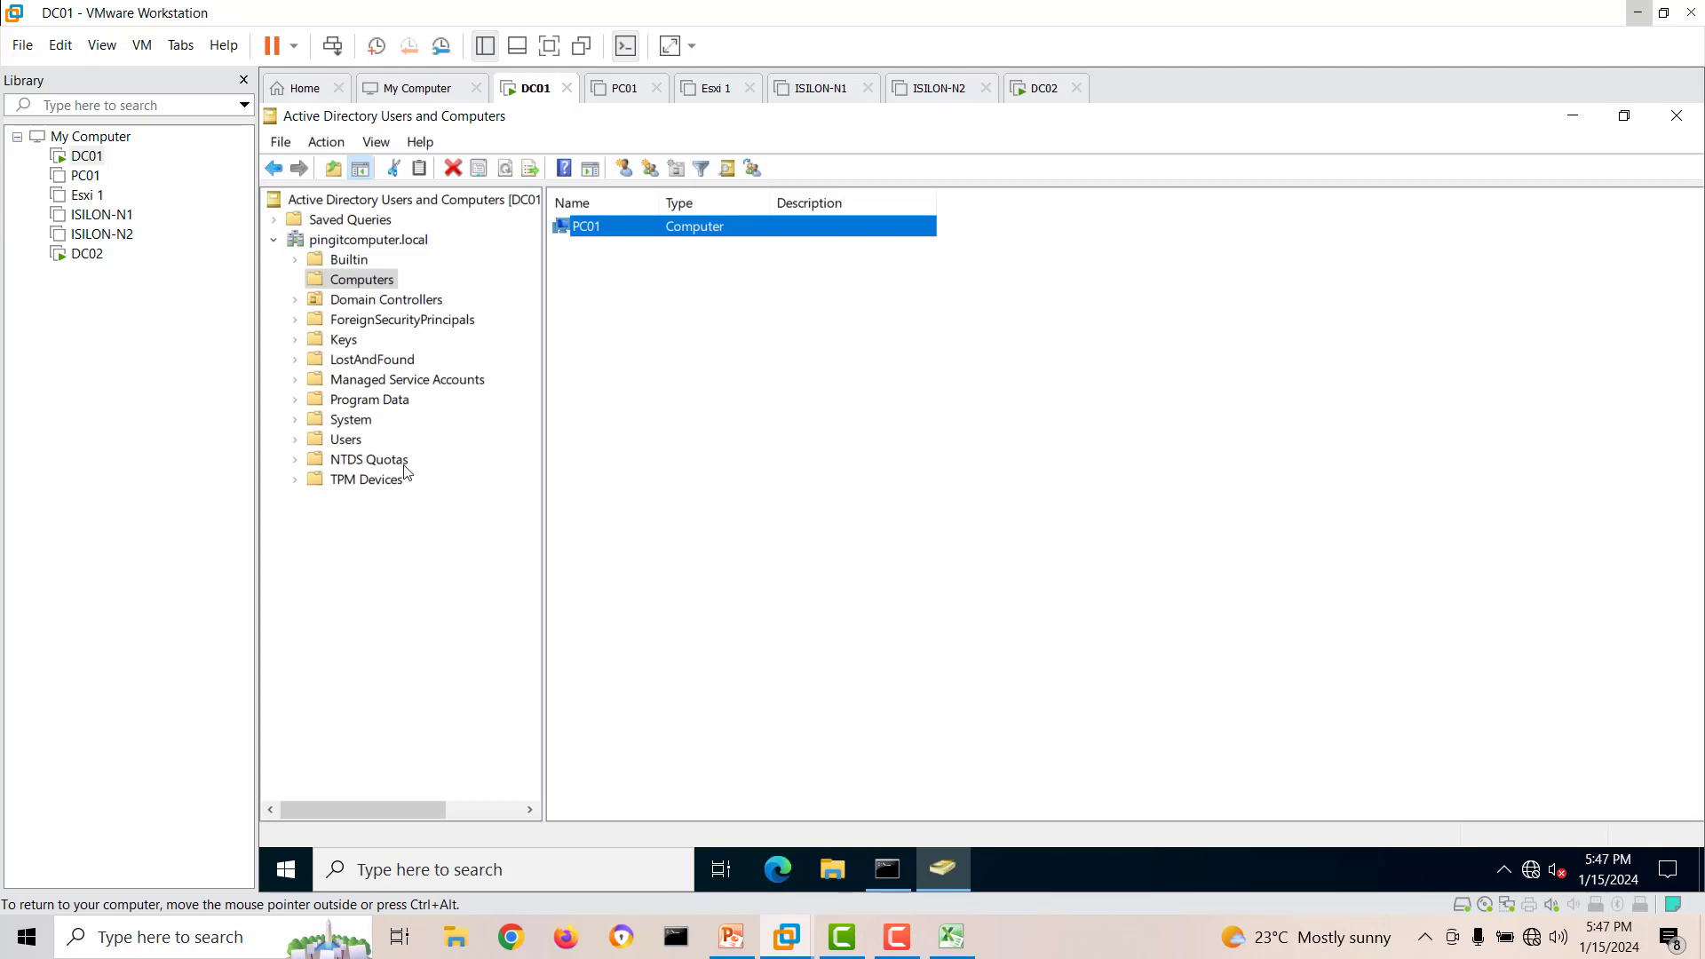
{"action": "left_click", "coordinate": [409, 305]}
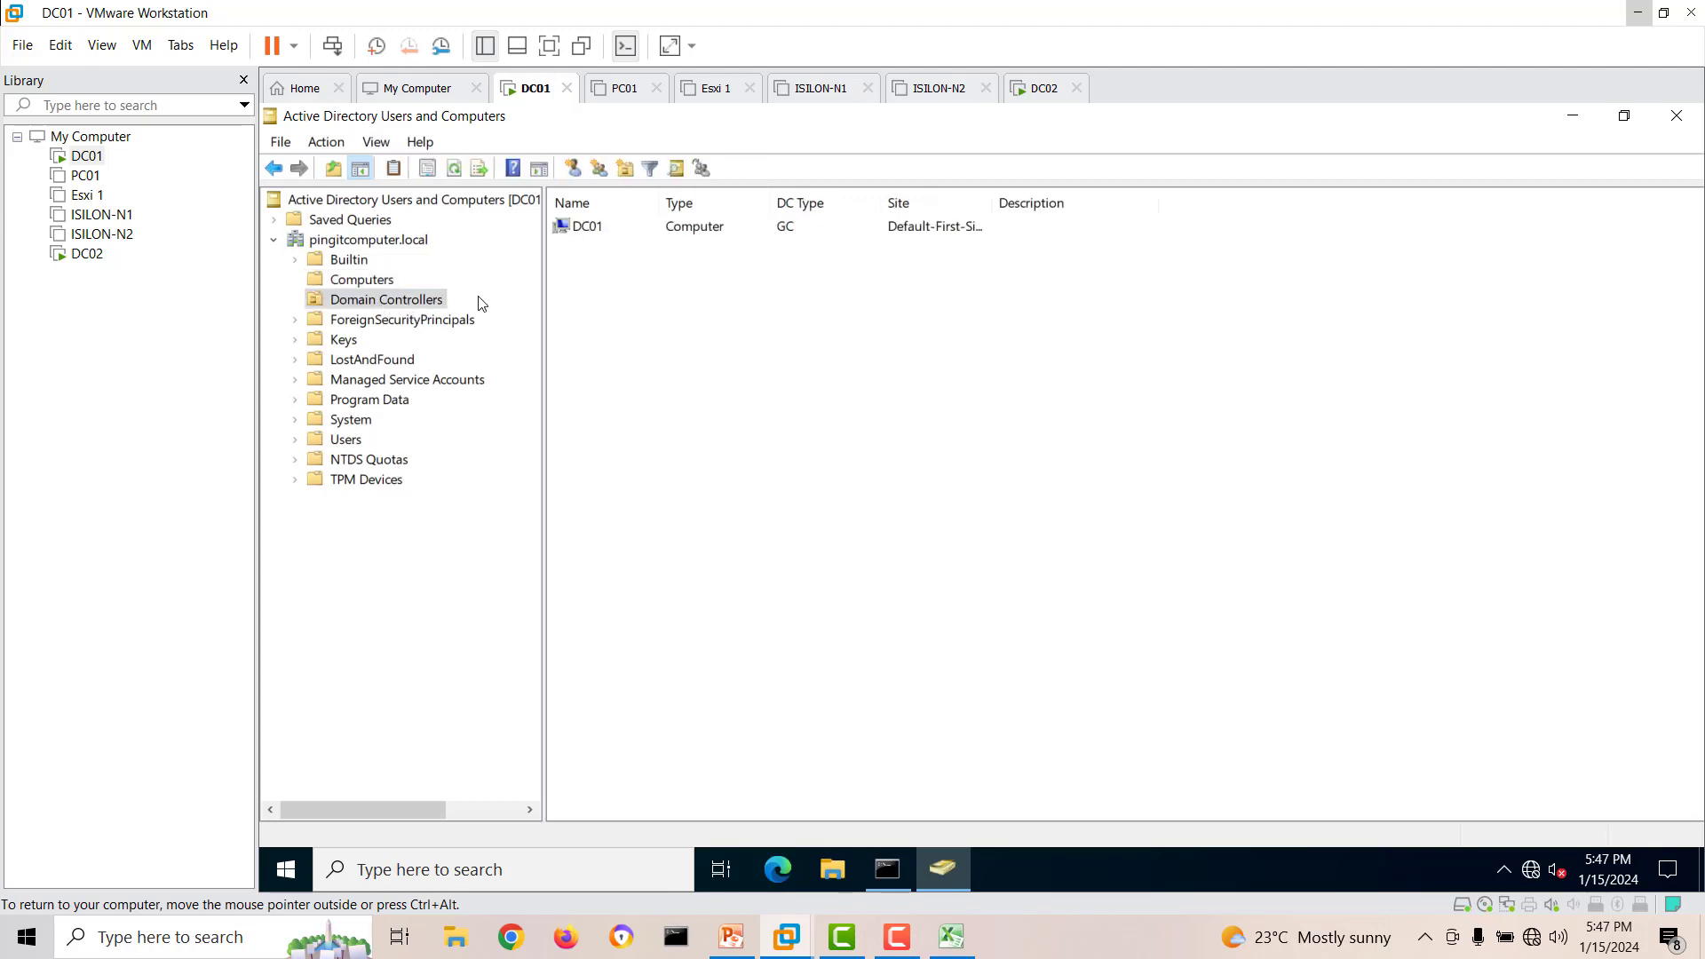
Return to the DC02 virtual machine and show the Local Server properties in Server Manager.
{"action": "left_click", "coordinate": [87, 256]}
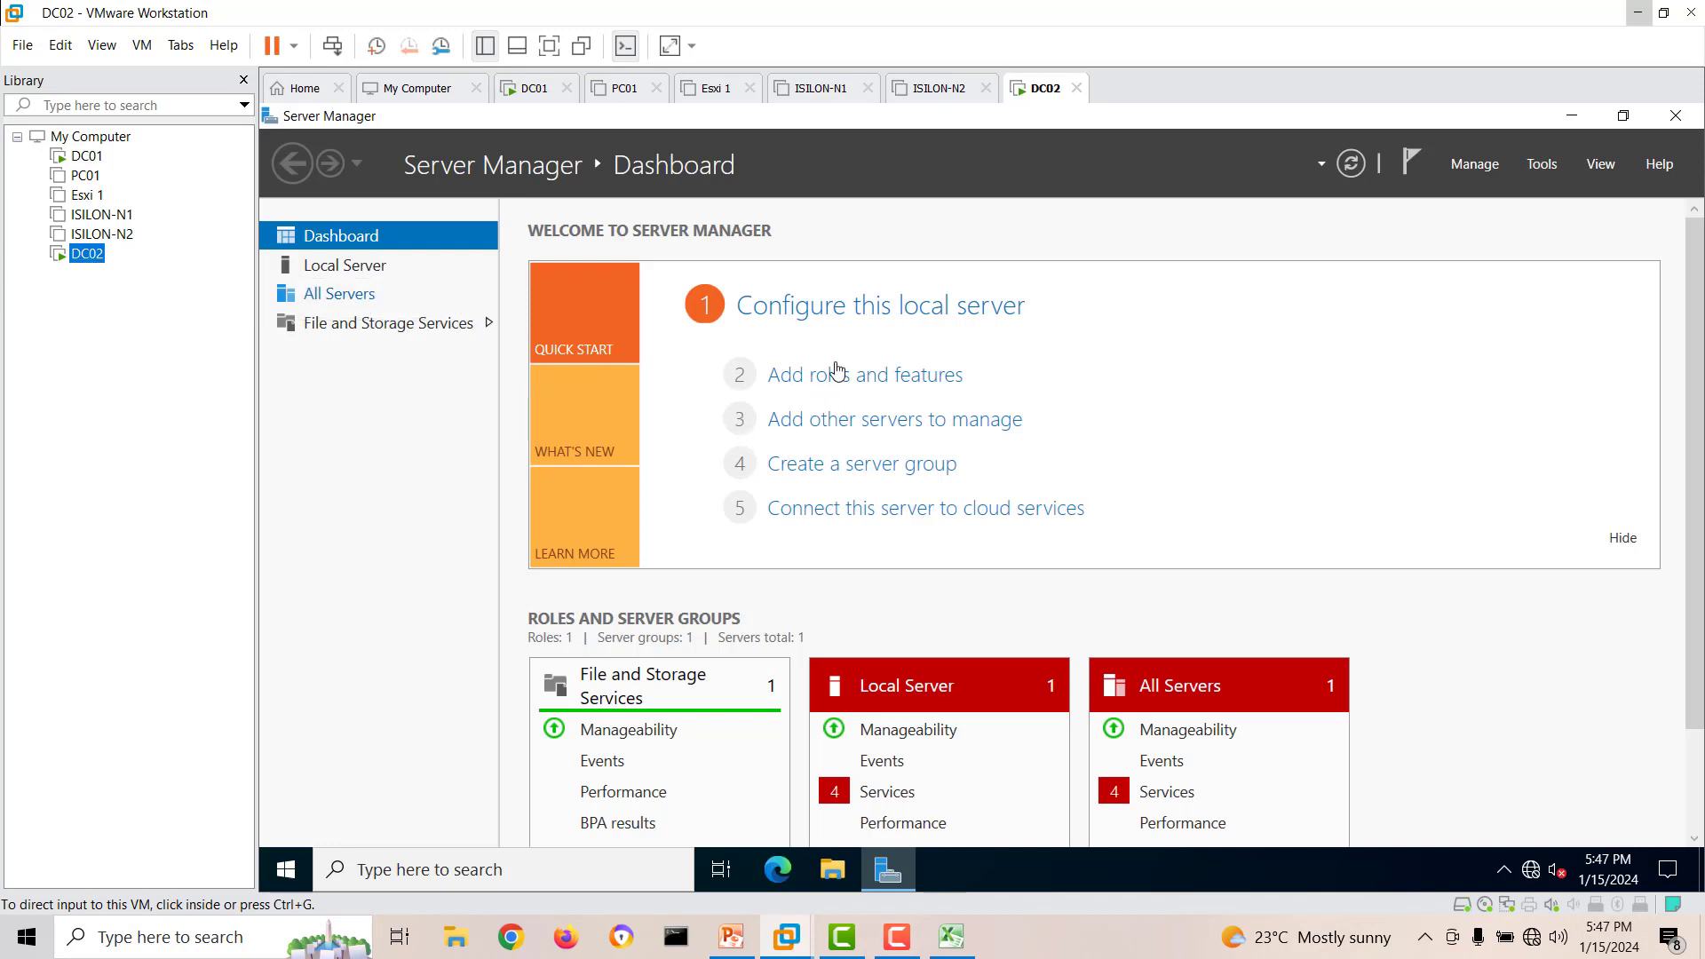
{"action": "left_click", "coordinate": [344, 275]}
{"action": "left_click", "coordinate": [343, 269]}
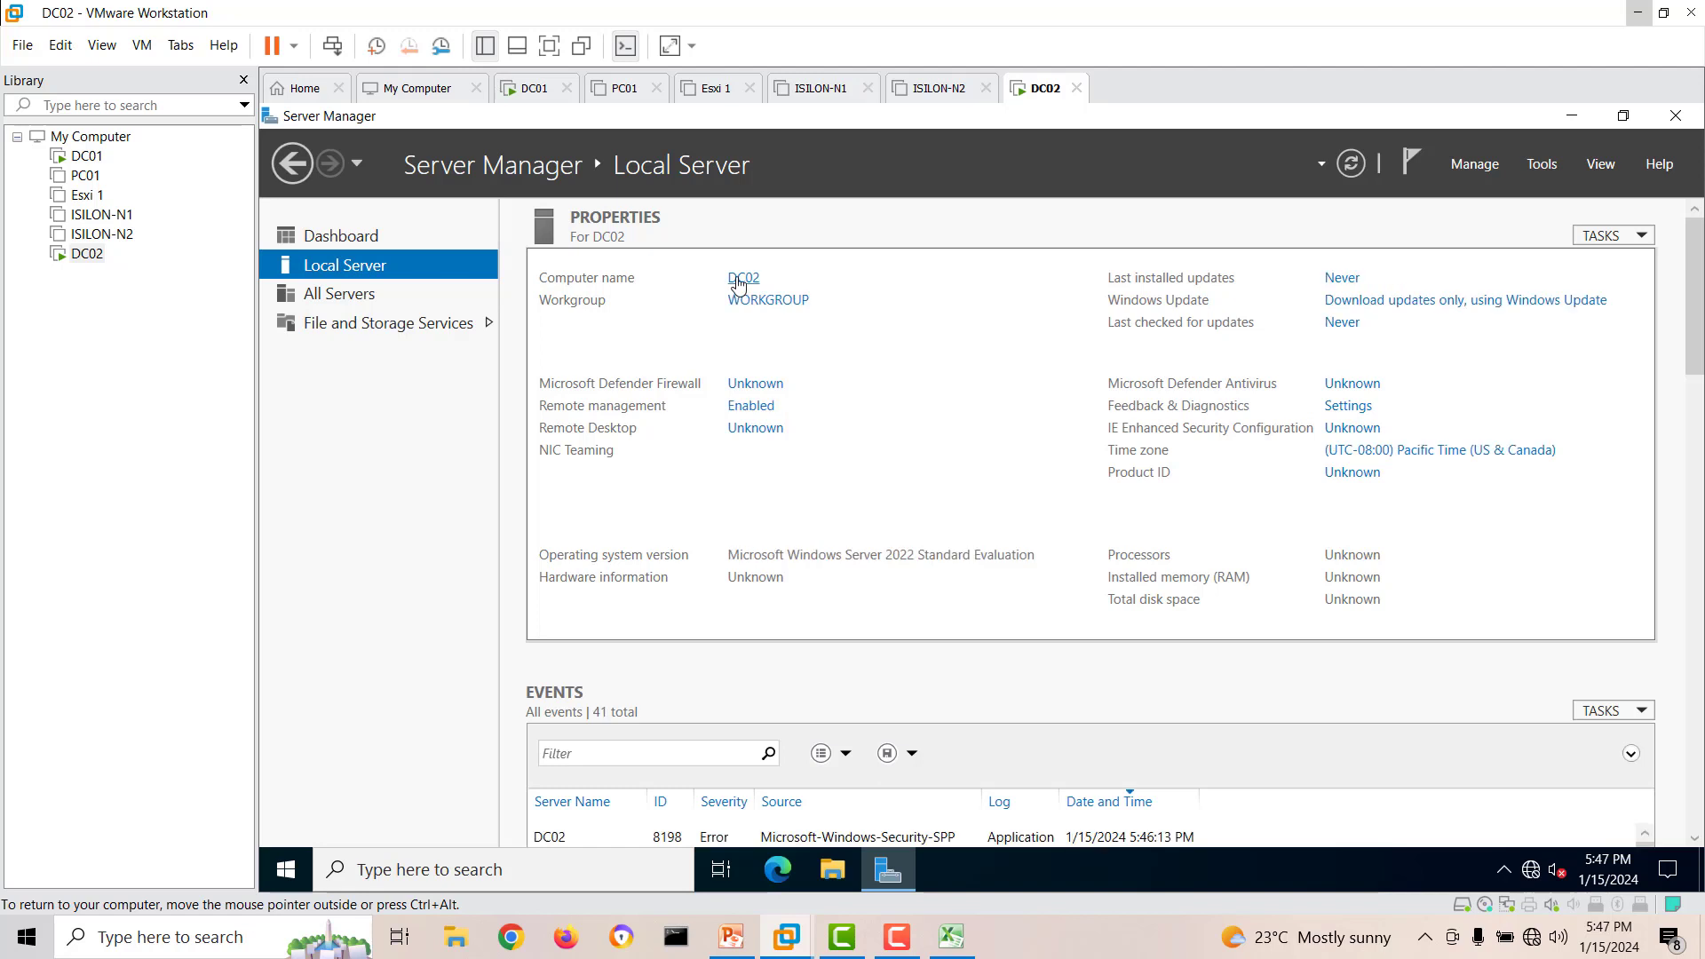
Change DC02's membership from the workgroup to the domain pingitcomputer.local and submit the change.
{"action": "left_click", "coordinate": [756, 281]}
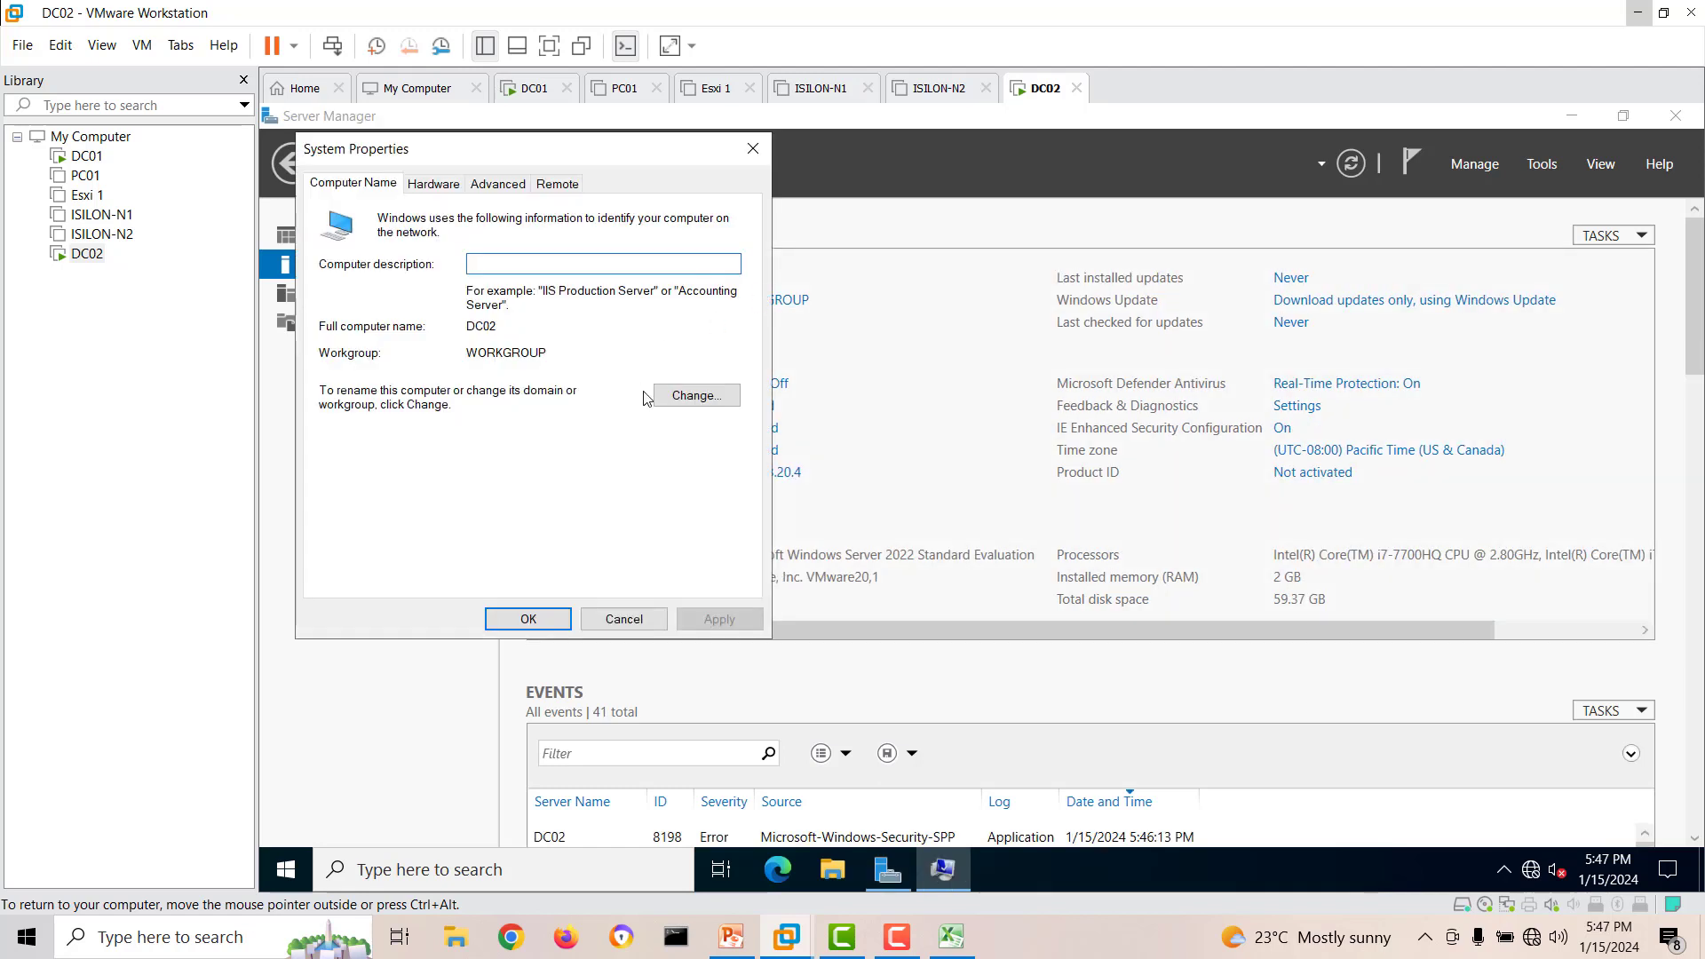
{"action": "left_click", "coordinate": [682, 398]}
{"action": "left_click", "coordinate": [362, 447]}
{"action": "left_click", "coordinate": [387, 469]}
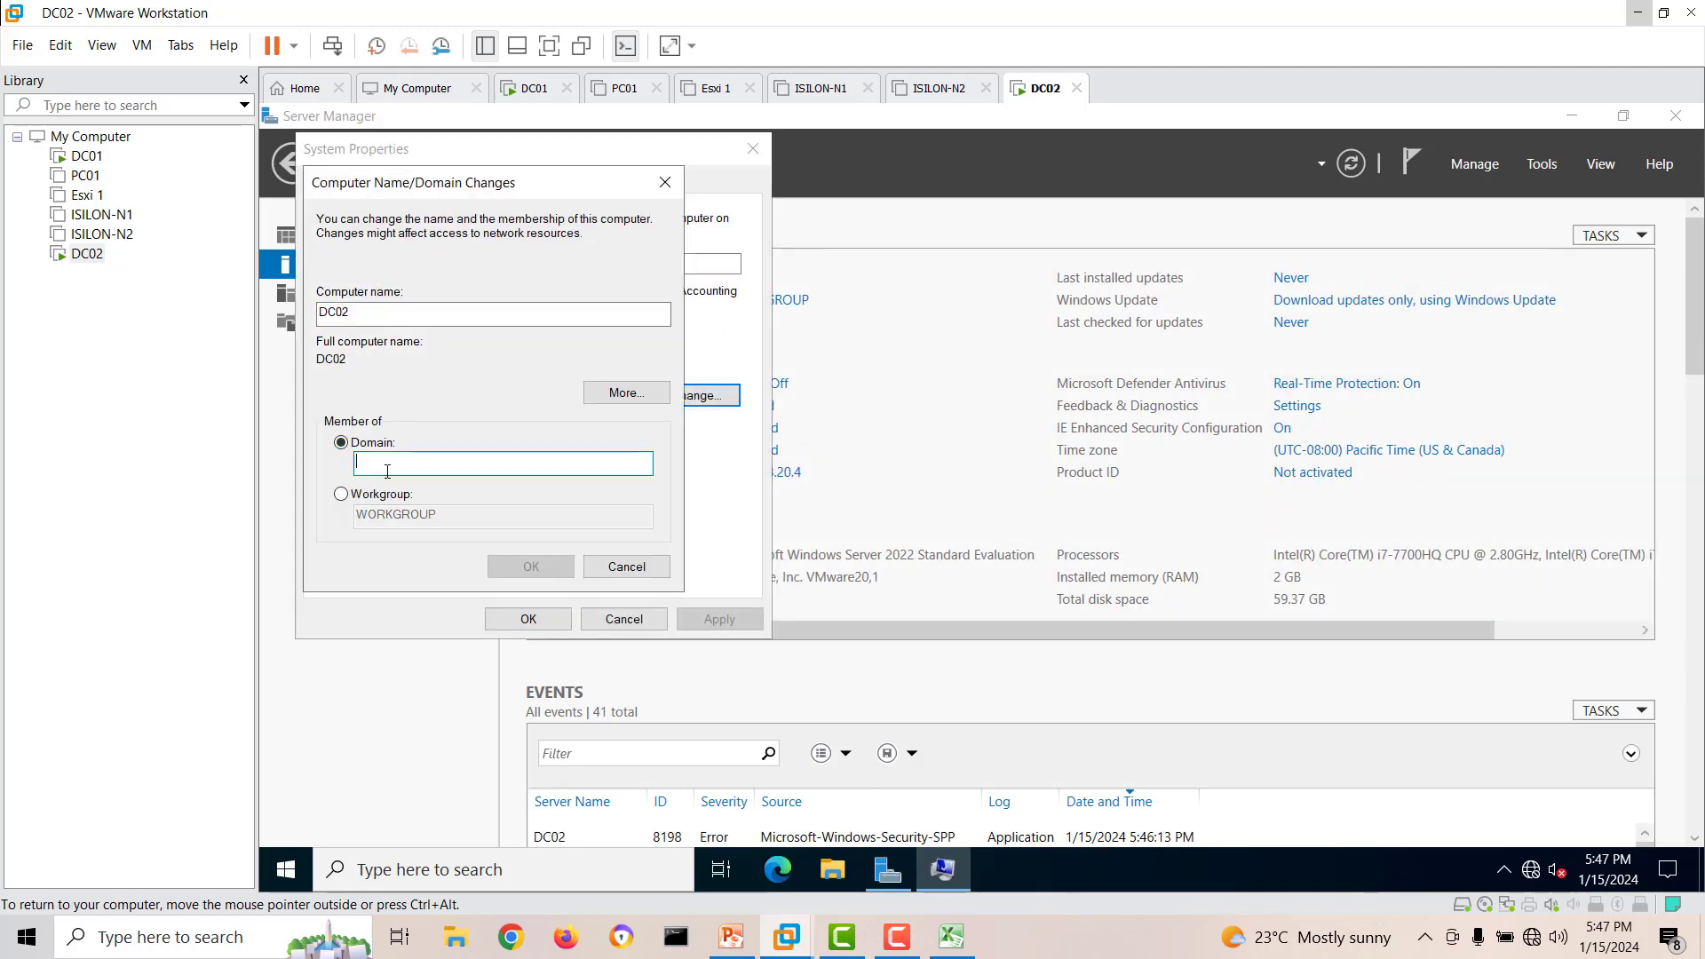
{"action": "type", "text": "ping"}
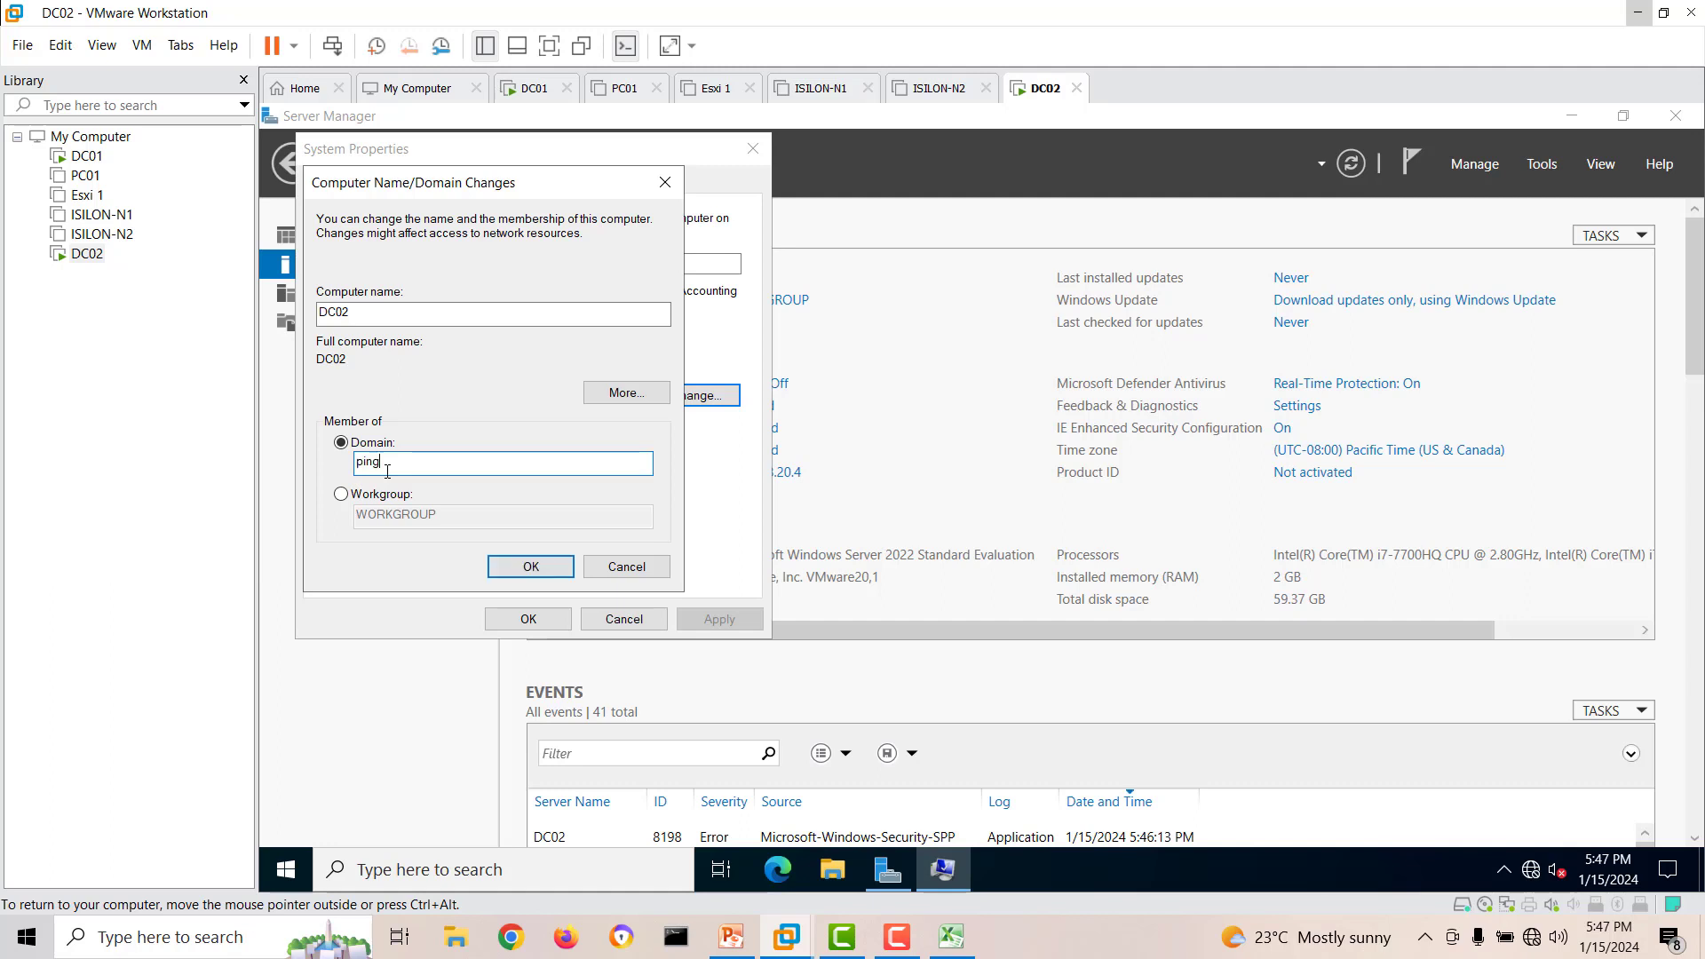
{"action": "type", "text": "itcomputer.local"}
{"action": "left_click", "coordinate": [525, 567]}
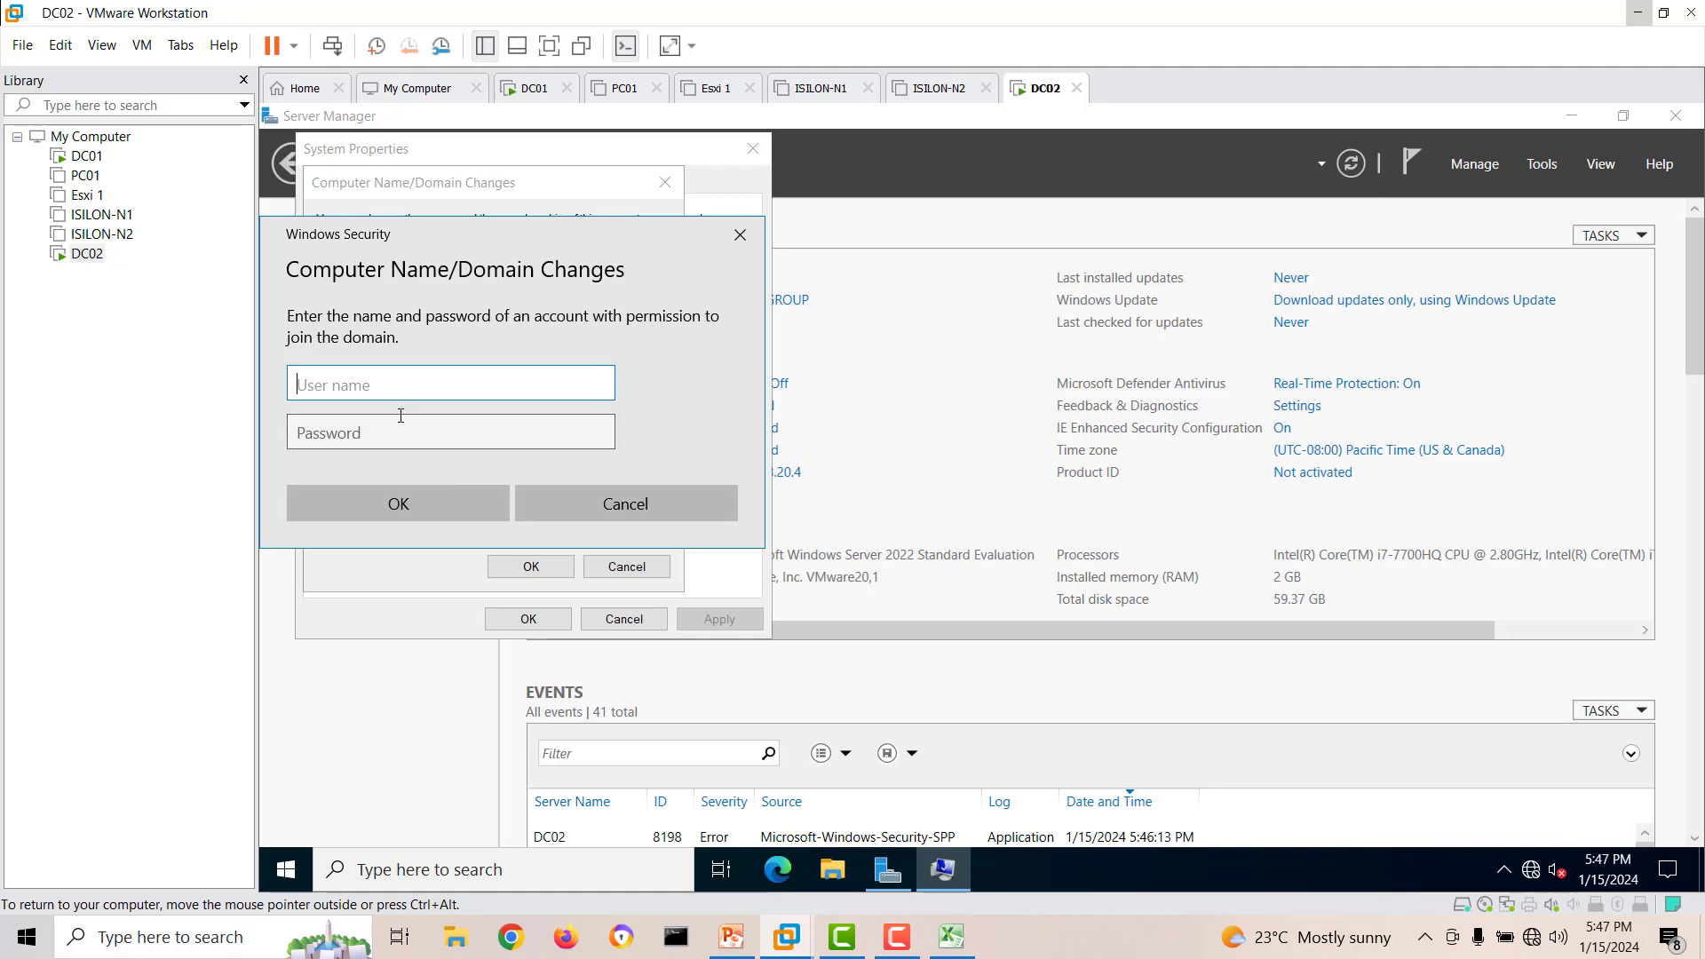
Authorize the domain join with the user name administrator and the account password.
{"action": "type", "text": "administrator"}
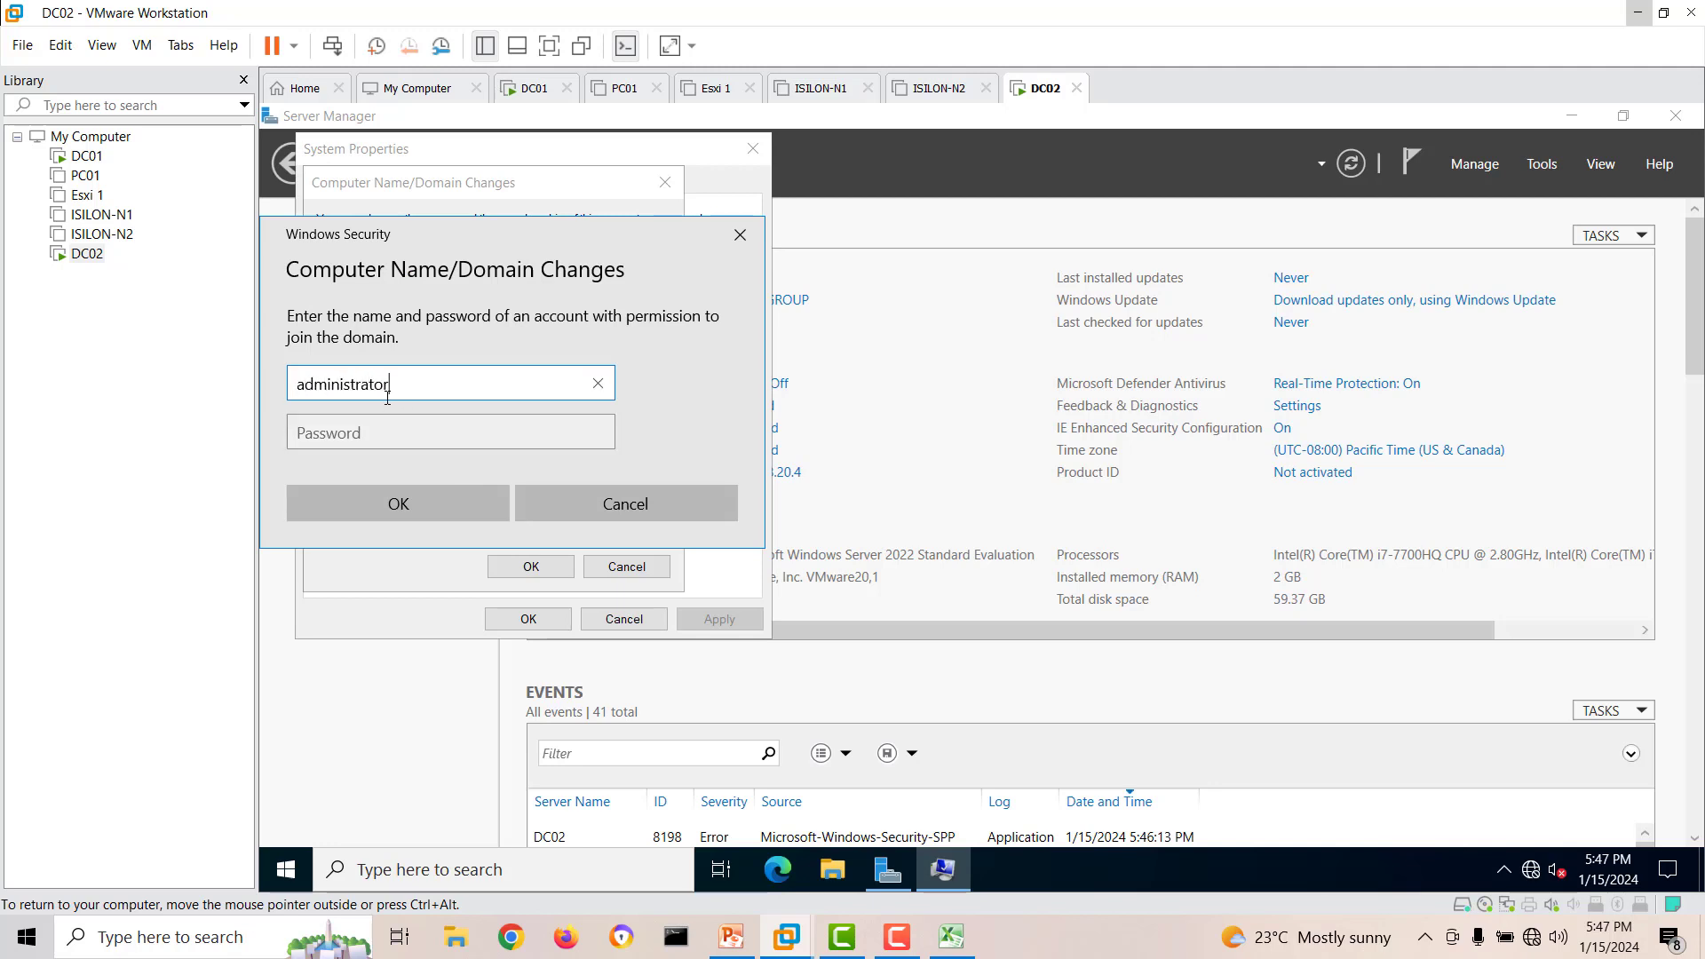
{"action": "key", "text": "Tab"}
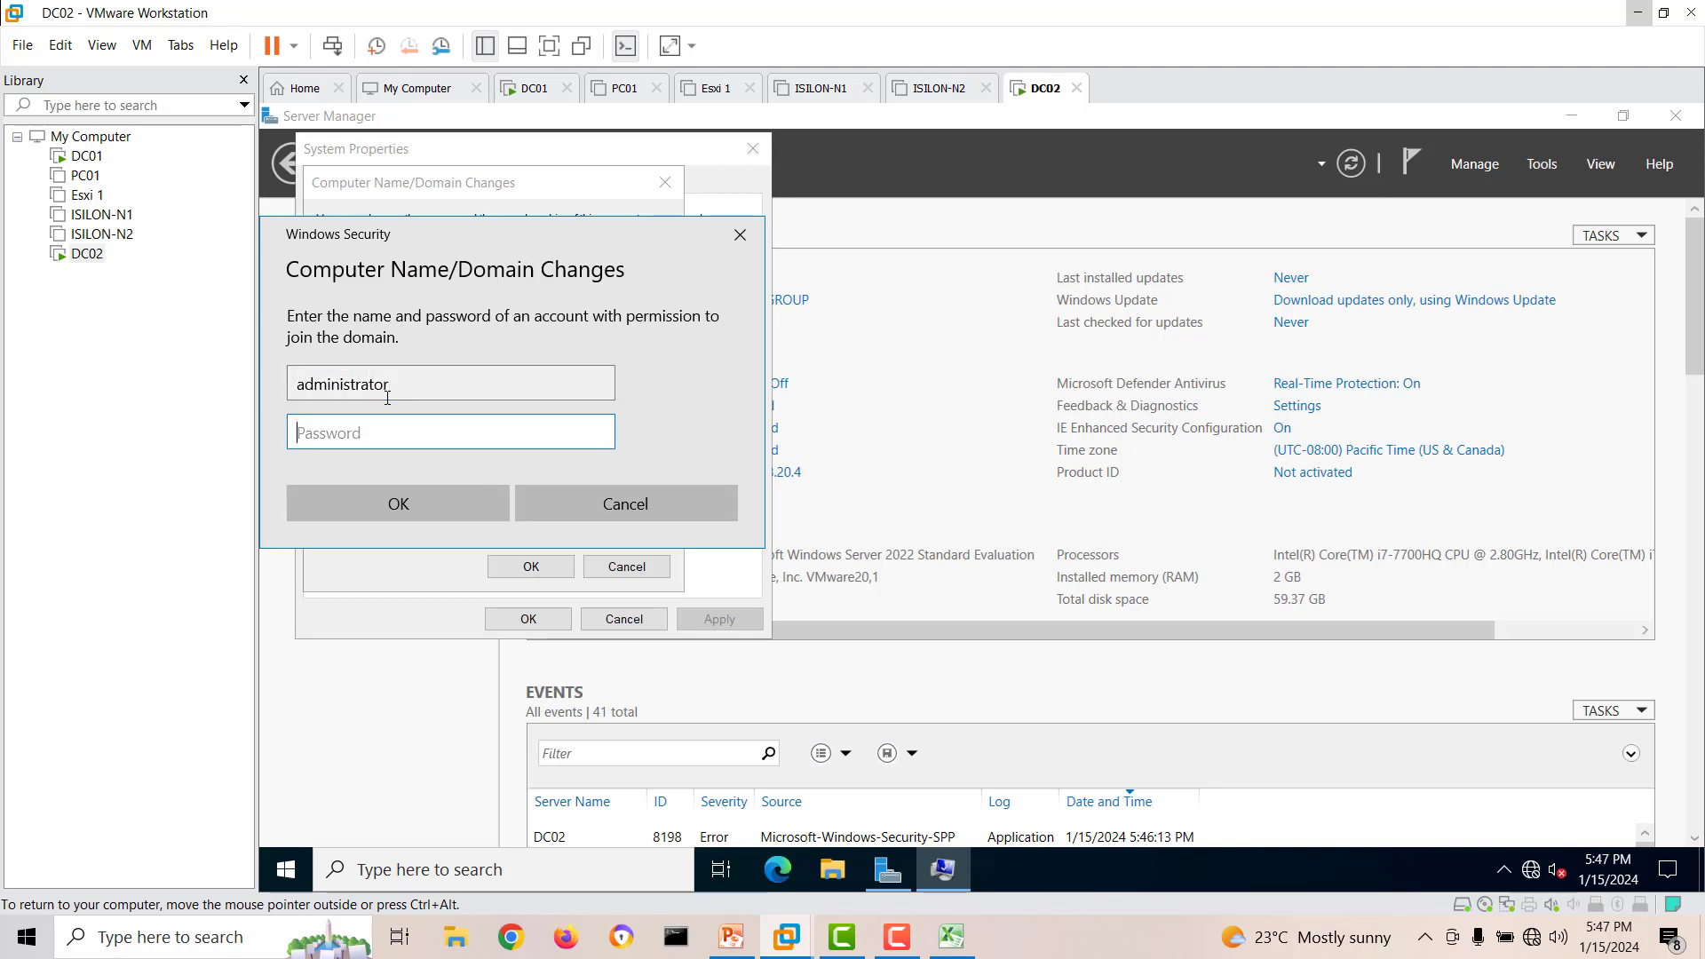
{"action": "type", "text": "********"}
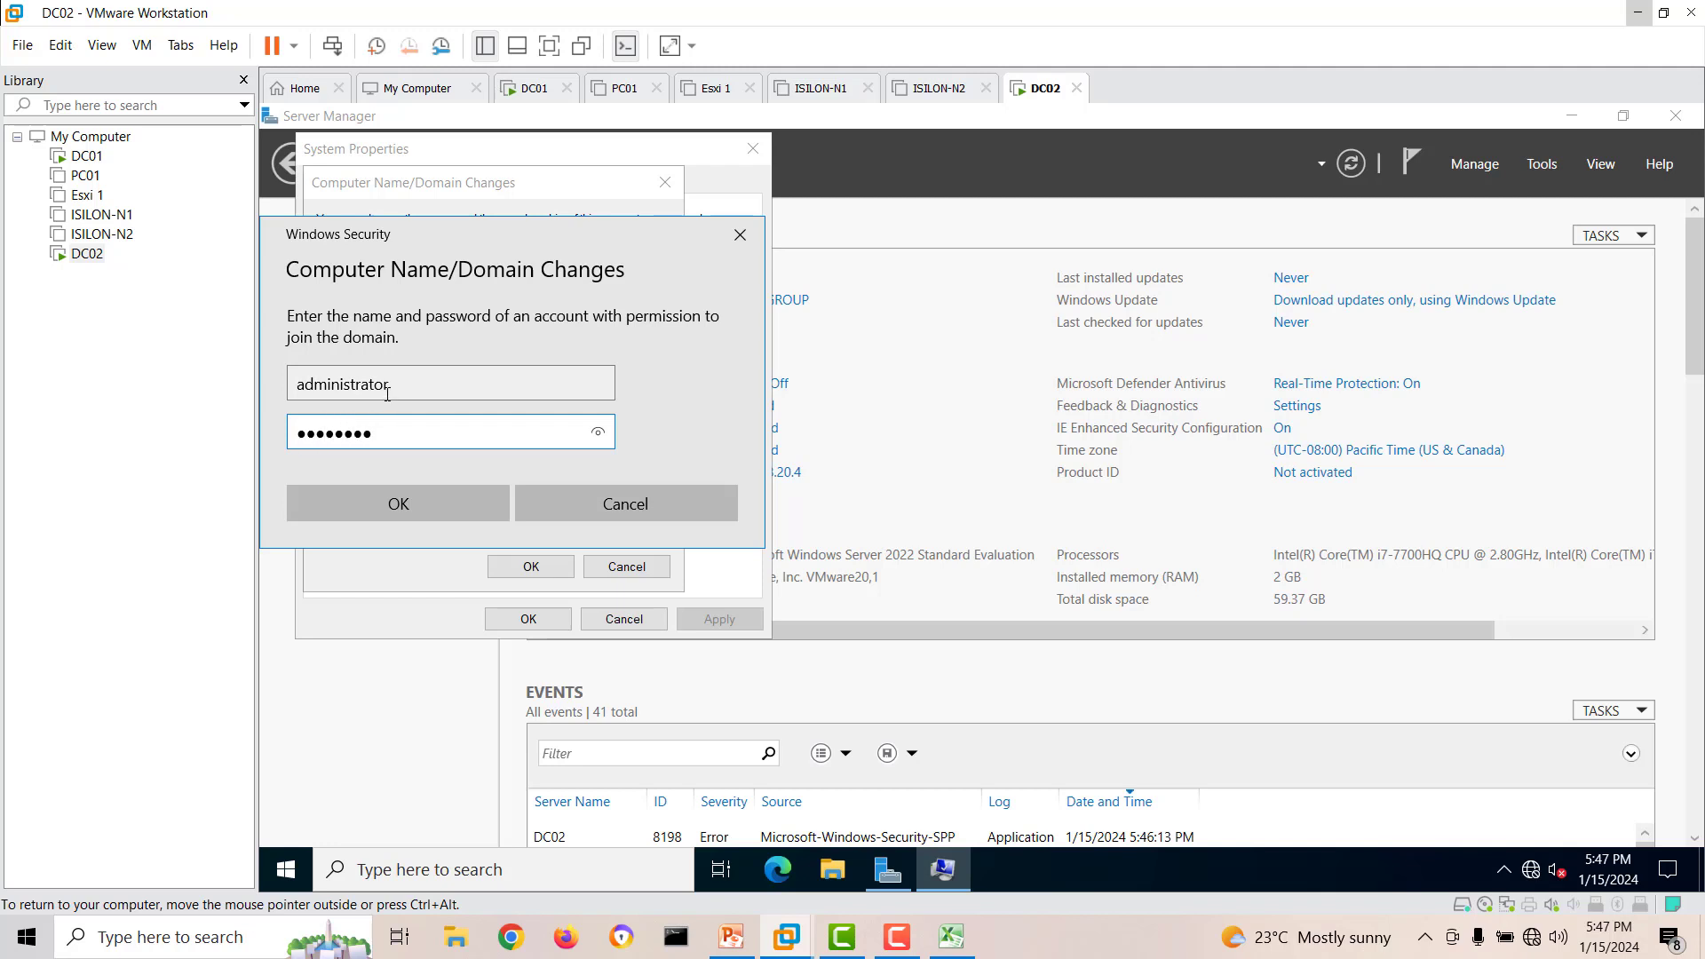
{"action": "left_click", "coordinate": [417, 510]}
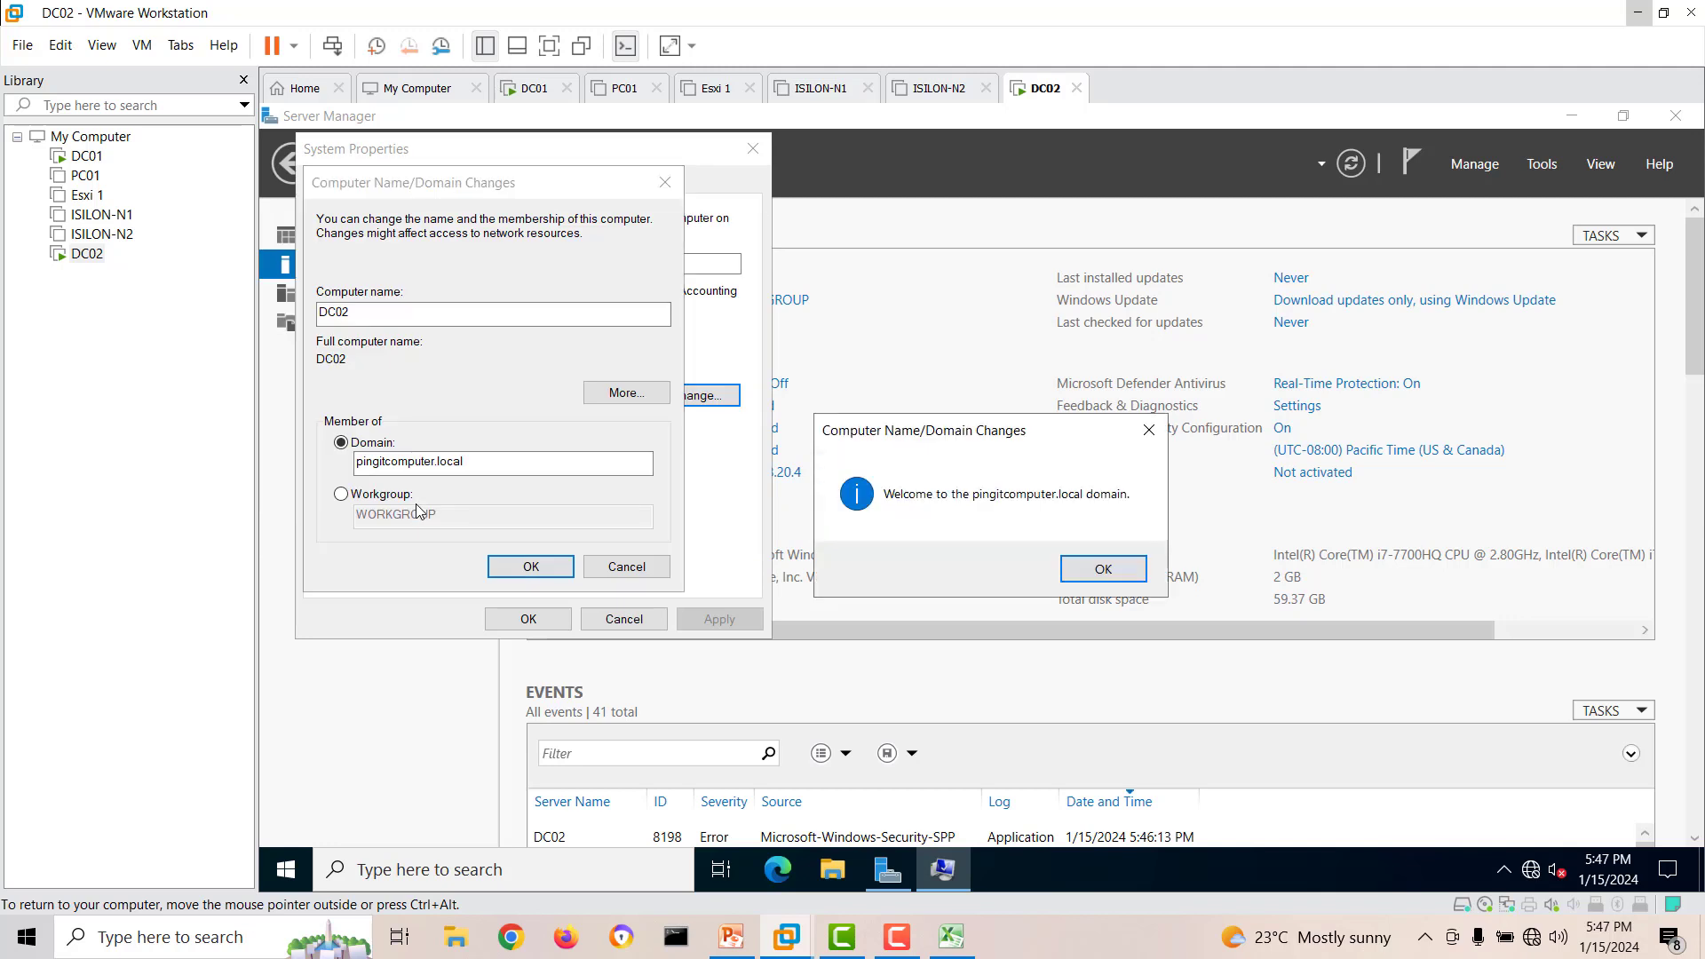
Acknowledge the domain welcome, close System Properties and restart DC02 to apply the membership change.
{"action": "left_click", "coordinate": [1098, 569]}
{"action": "left_click", "coordinate": [1117, 518]}
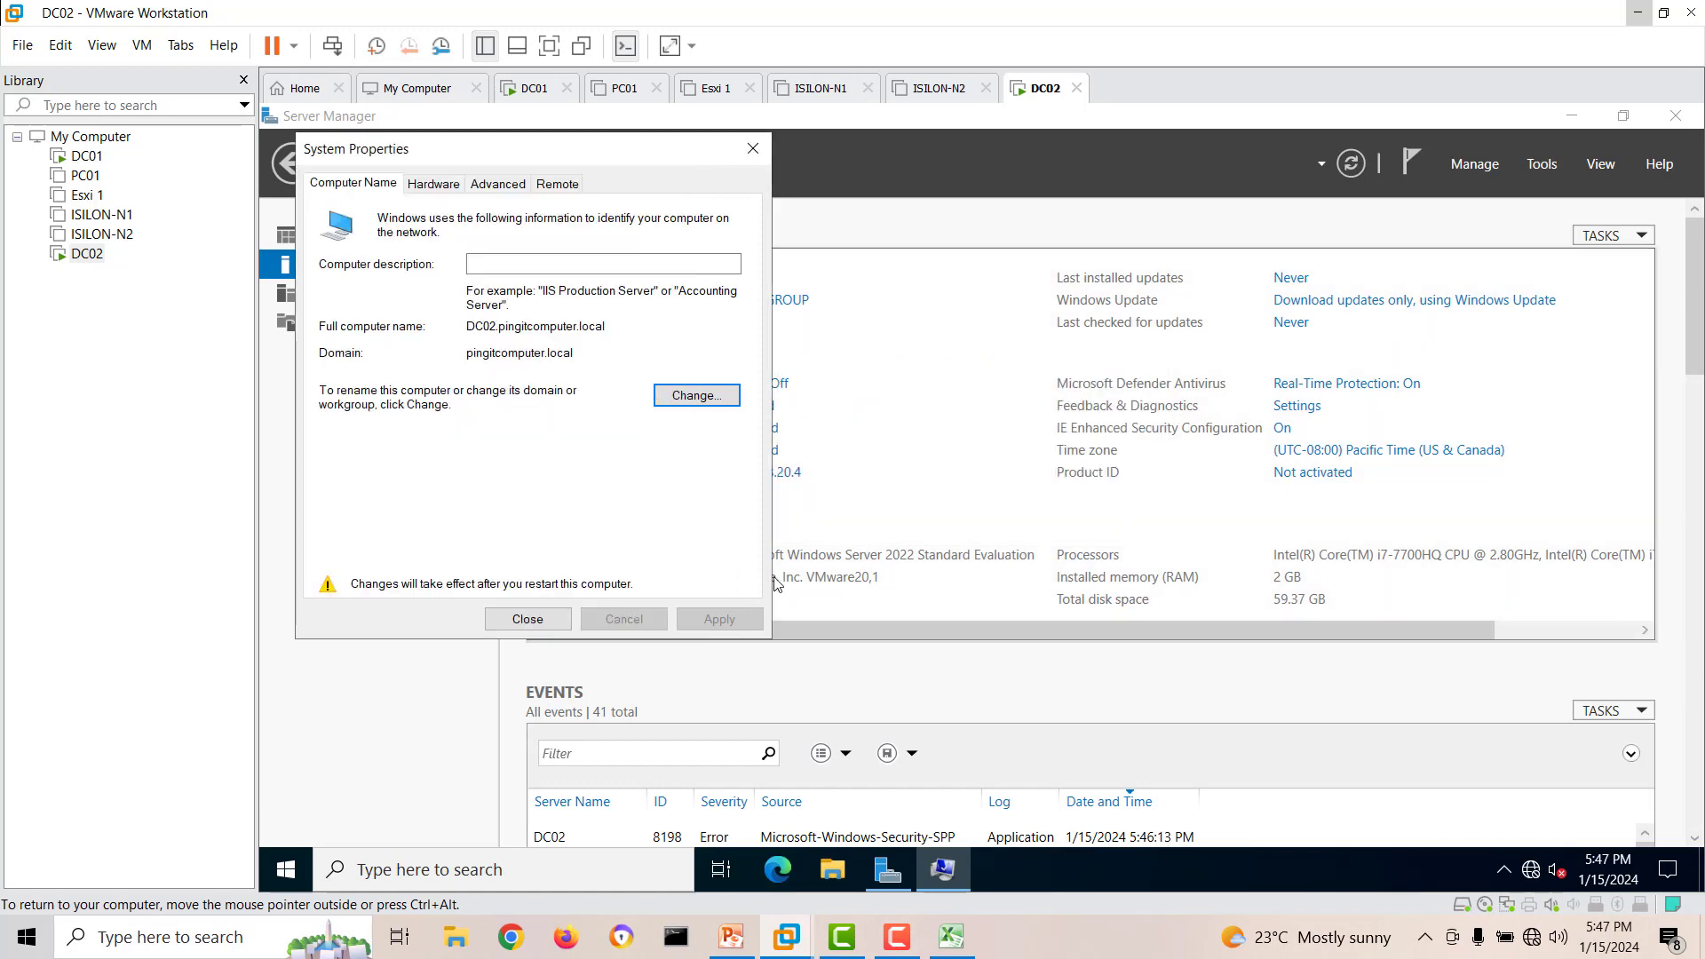
{"action": "left_click", "coordinate": [530, 618]}
{"action": "left_click", "coordinate": [976, 513]}
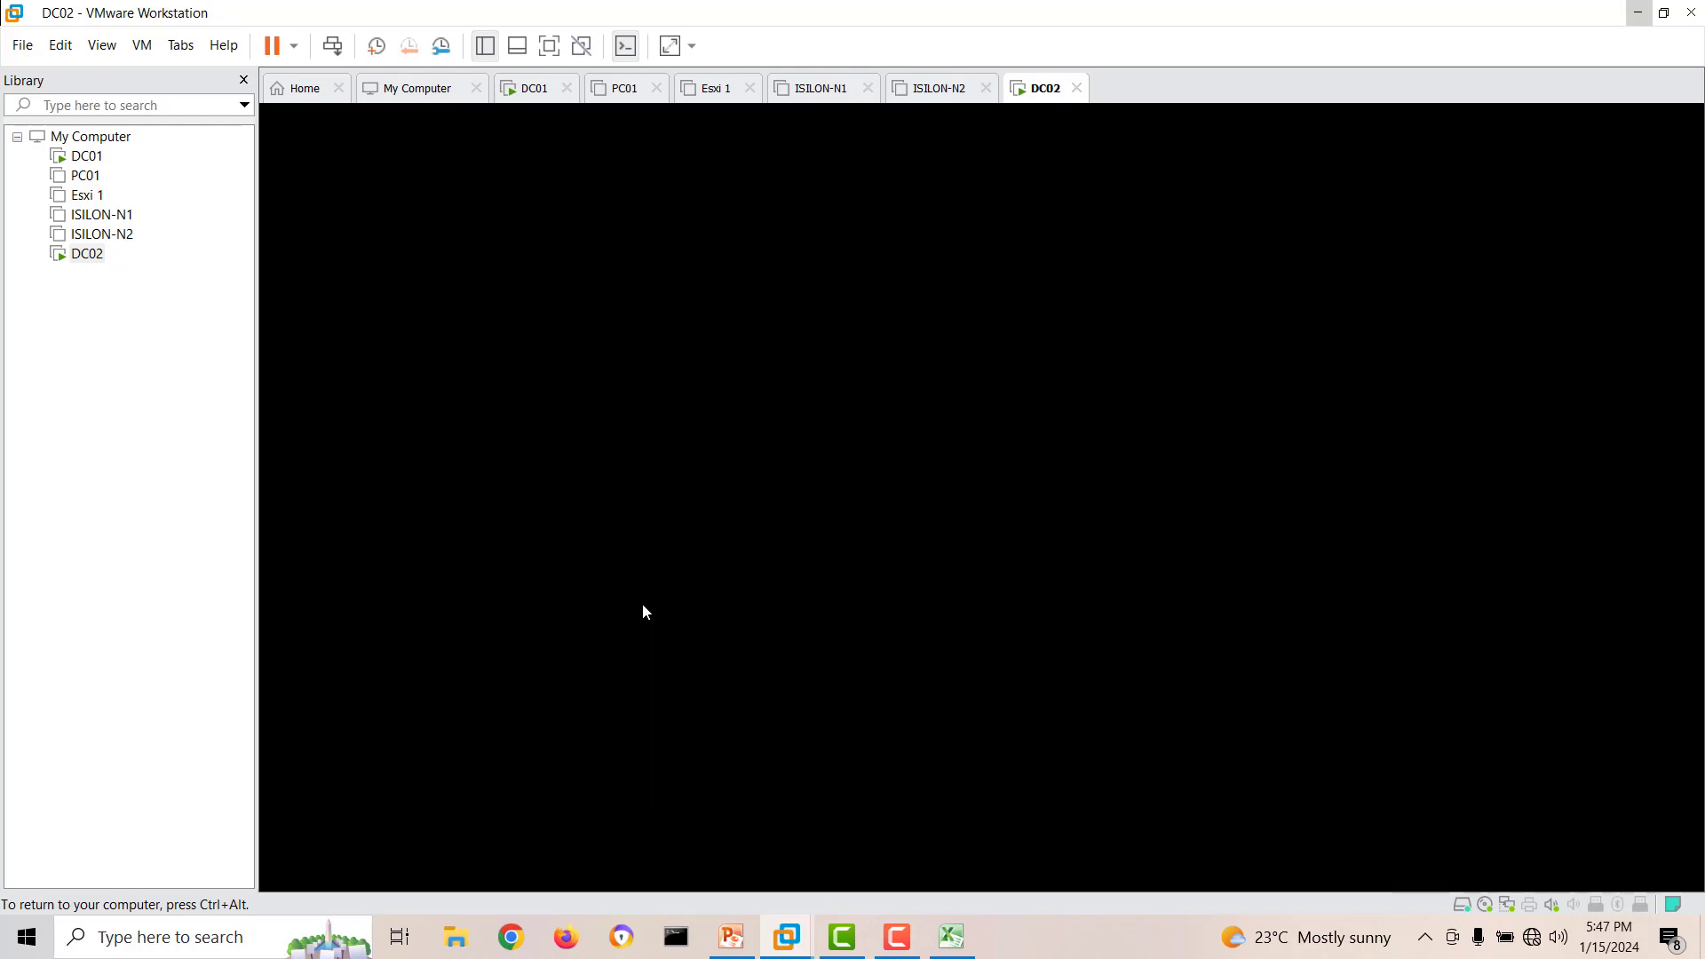
Switch to the DC01 virtual machine, refresh the Computers container, and examine DC02's entry and the Domain Controllers unit.
{"action": "key", "text": "ctrl+alt"}
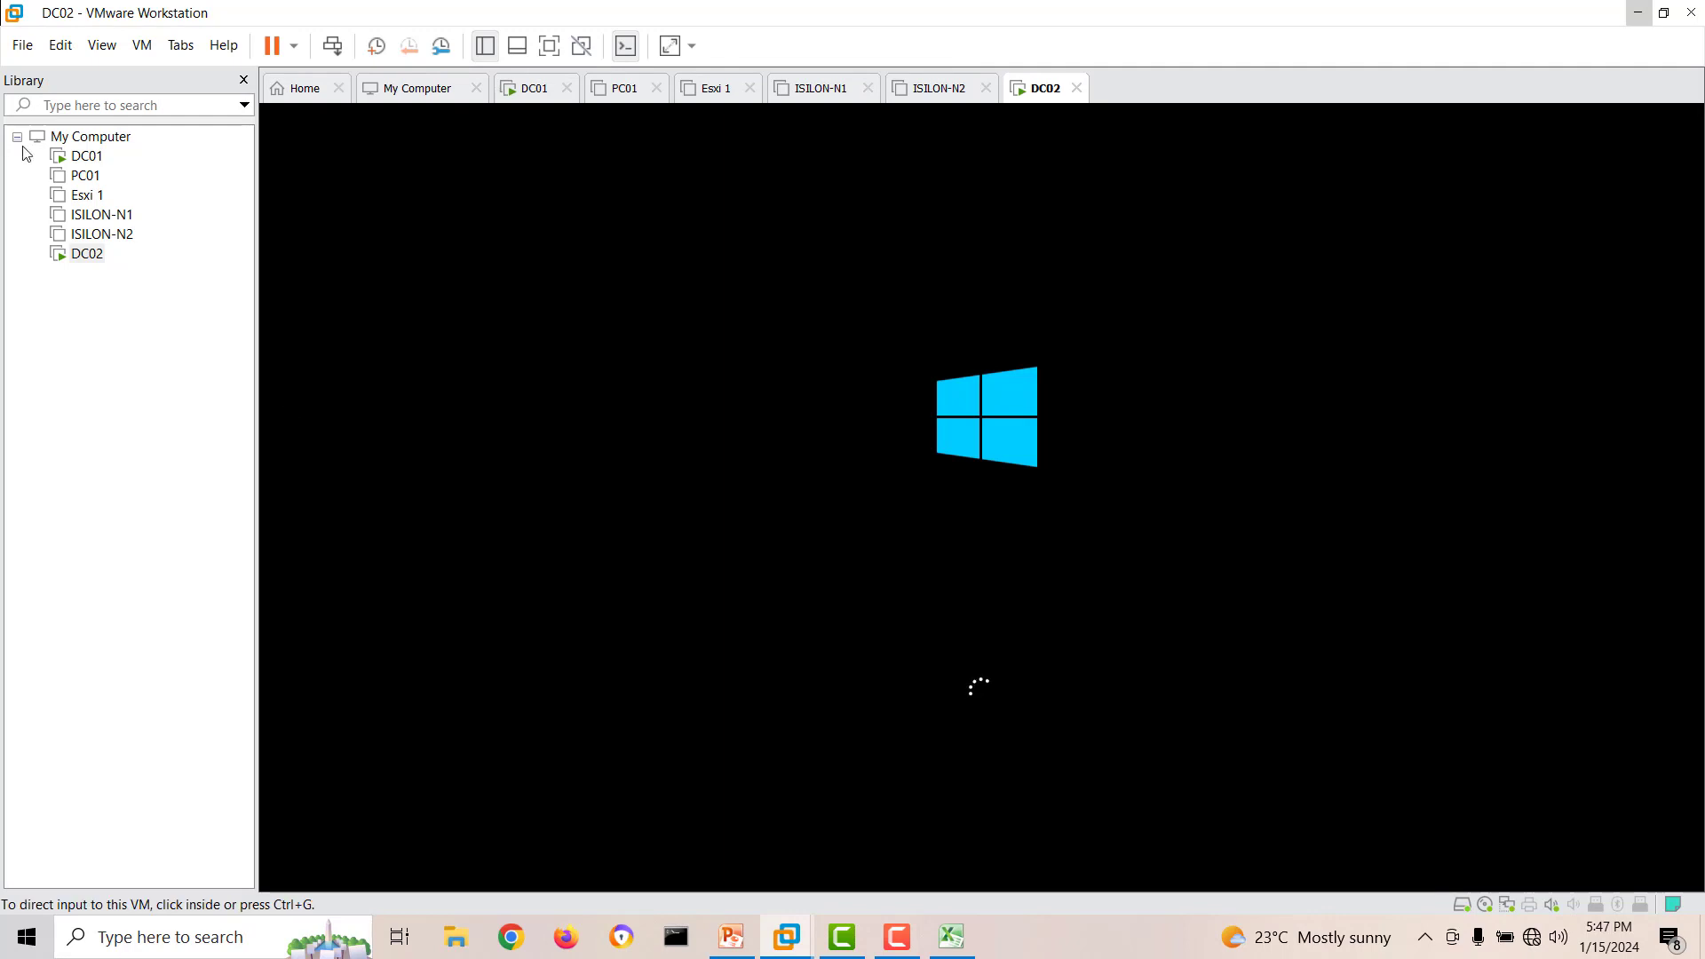
{"action": "left_click", "coordinate": [74, 157]}
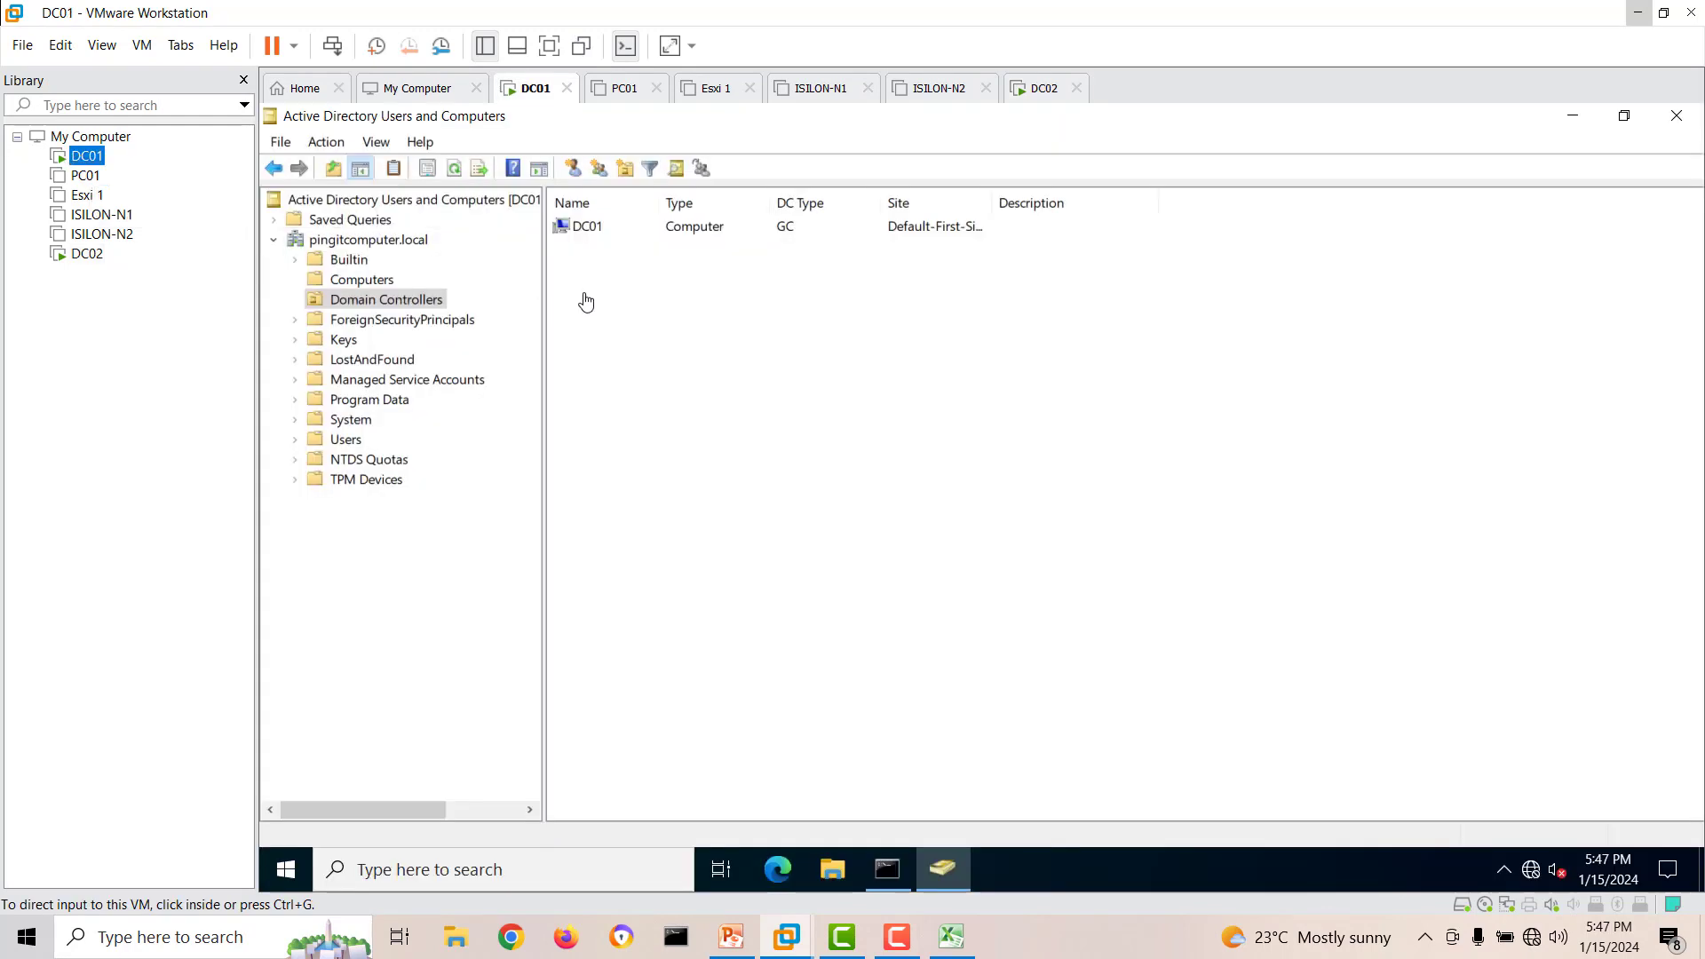
{"action": "left_click", "coordinate": [442, 177]}
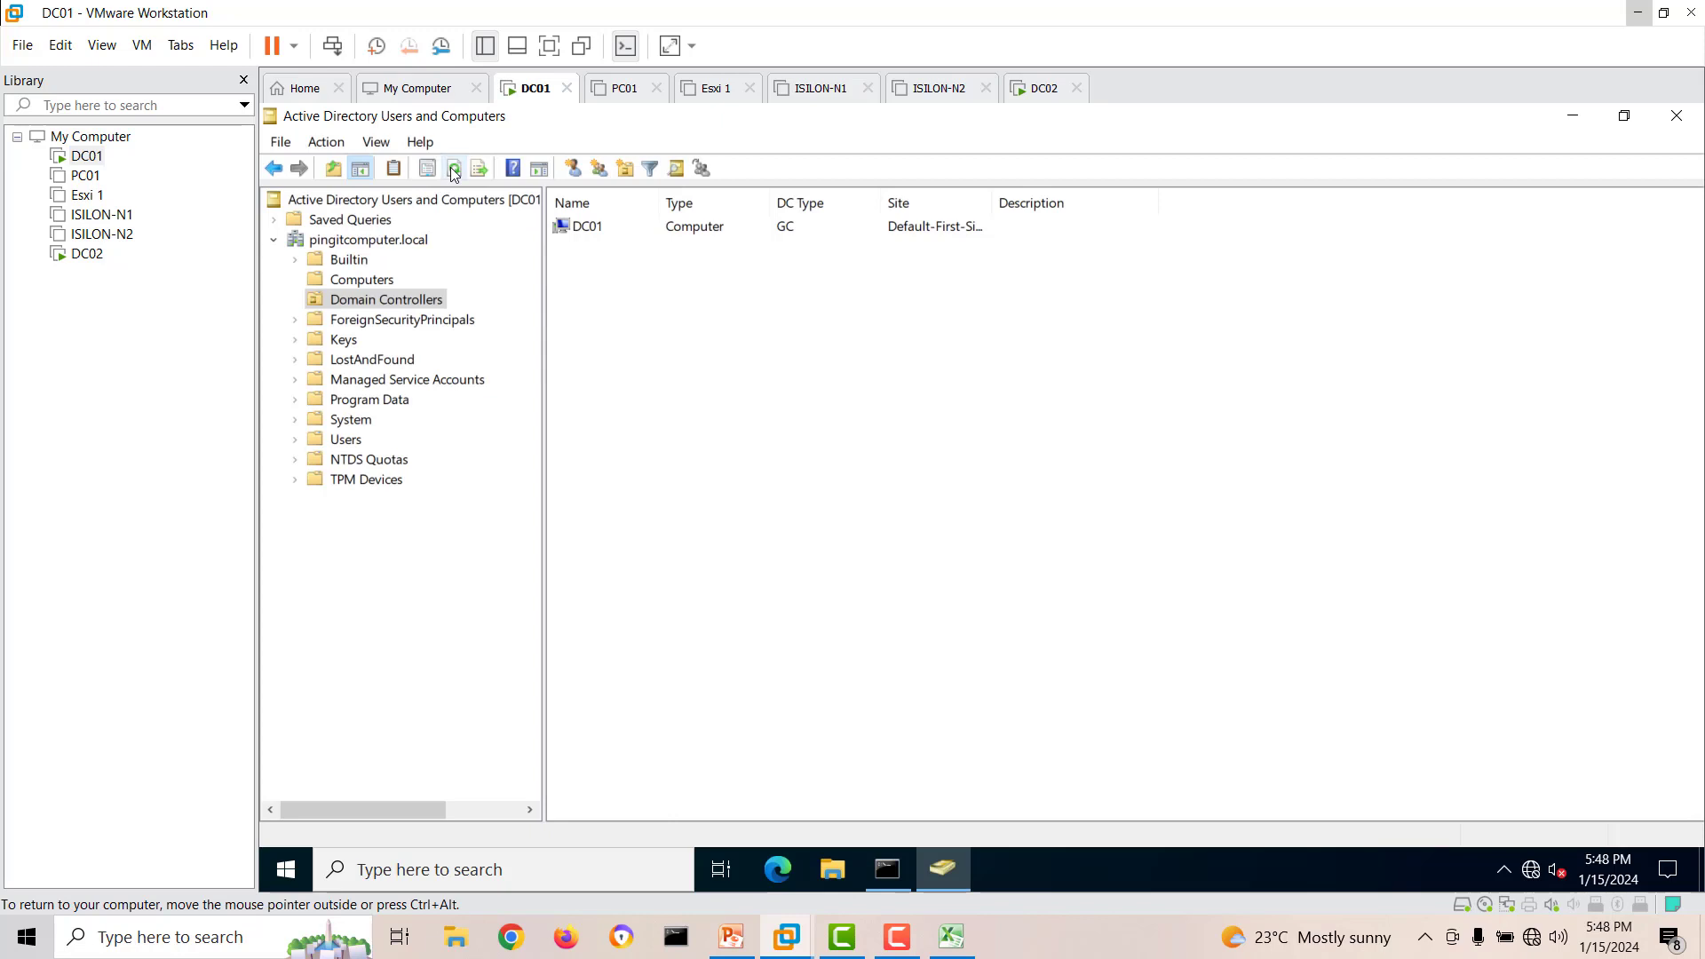
{"action": "left_click", "coordinate": [366, 279]}
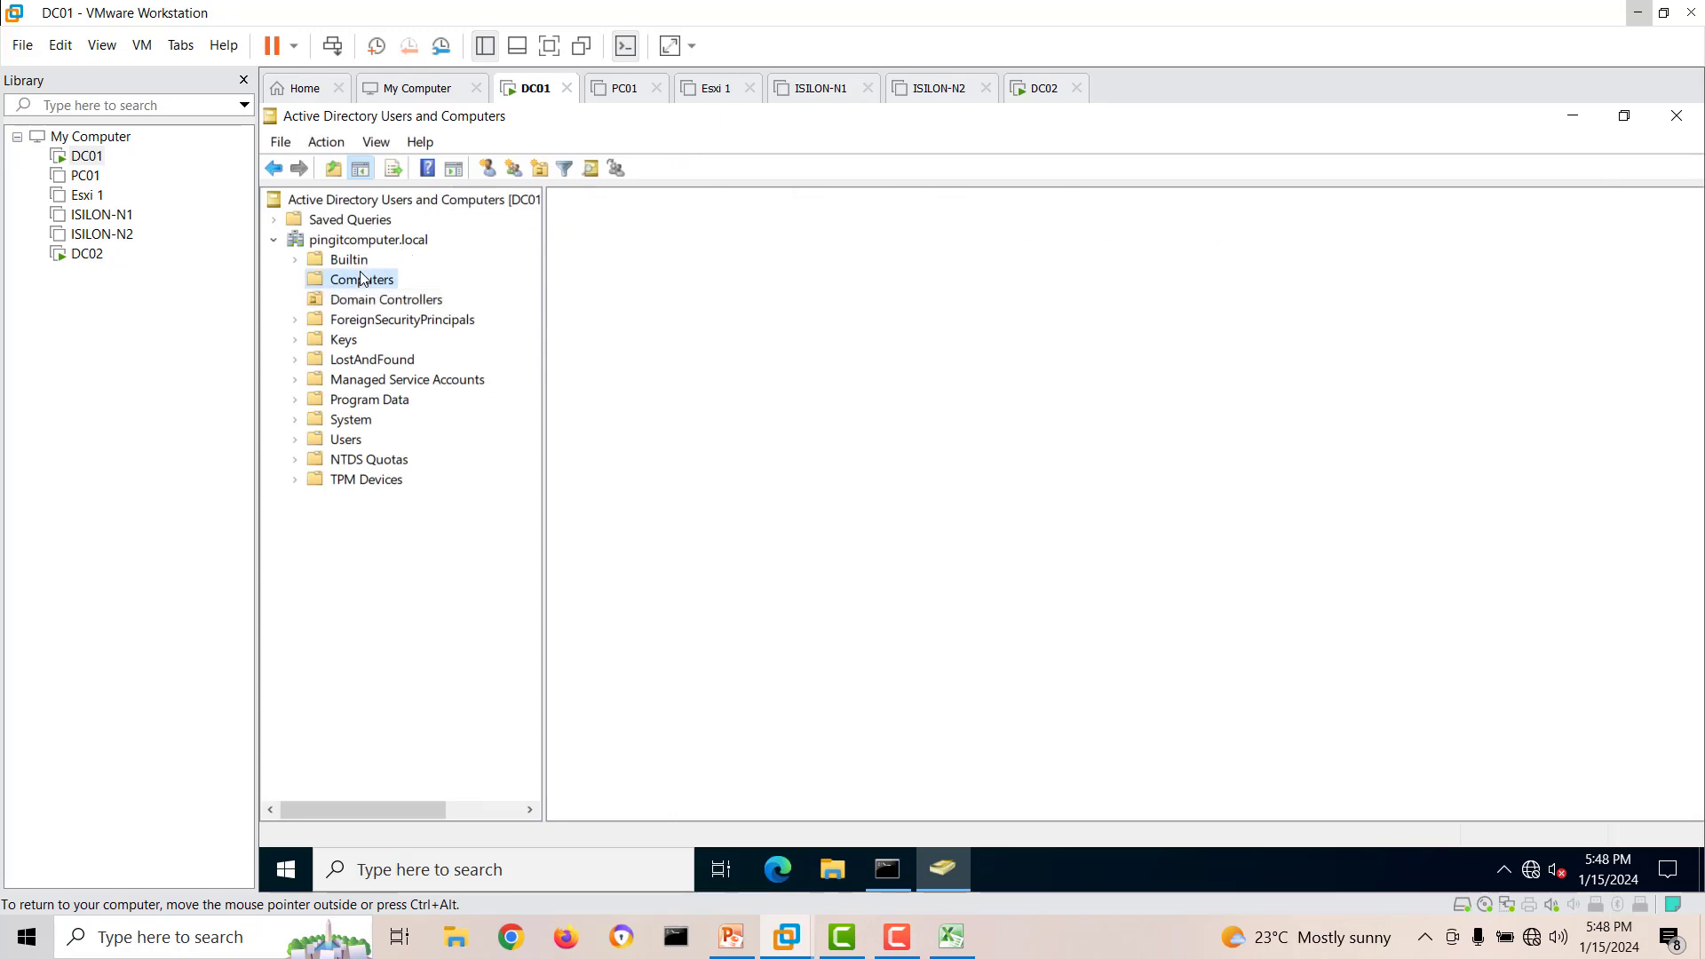
{"action": "left_click", "coordinate": [454, 167]}
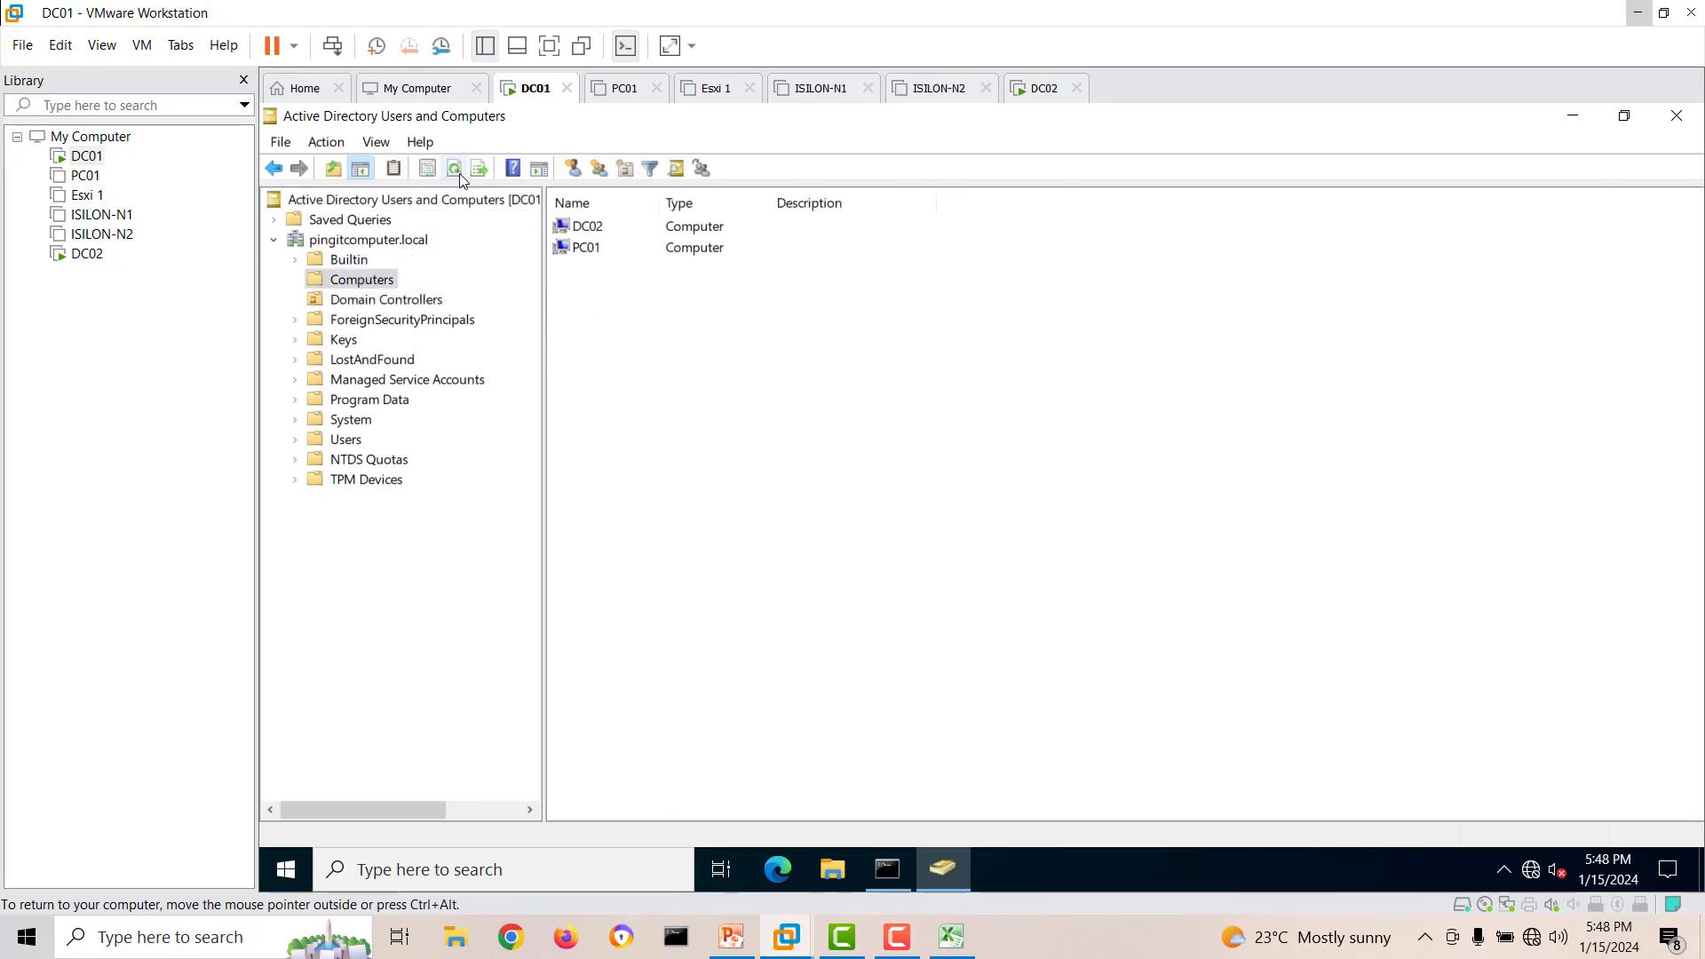
{"action": "left_click", "coordinate": [610, 232]}
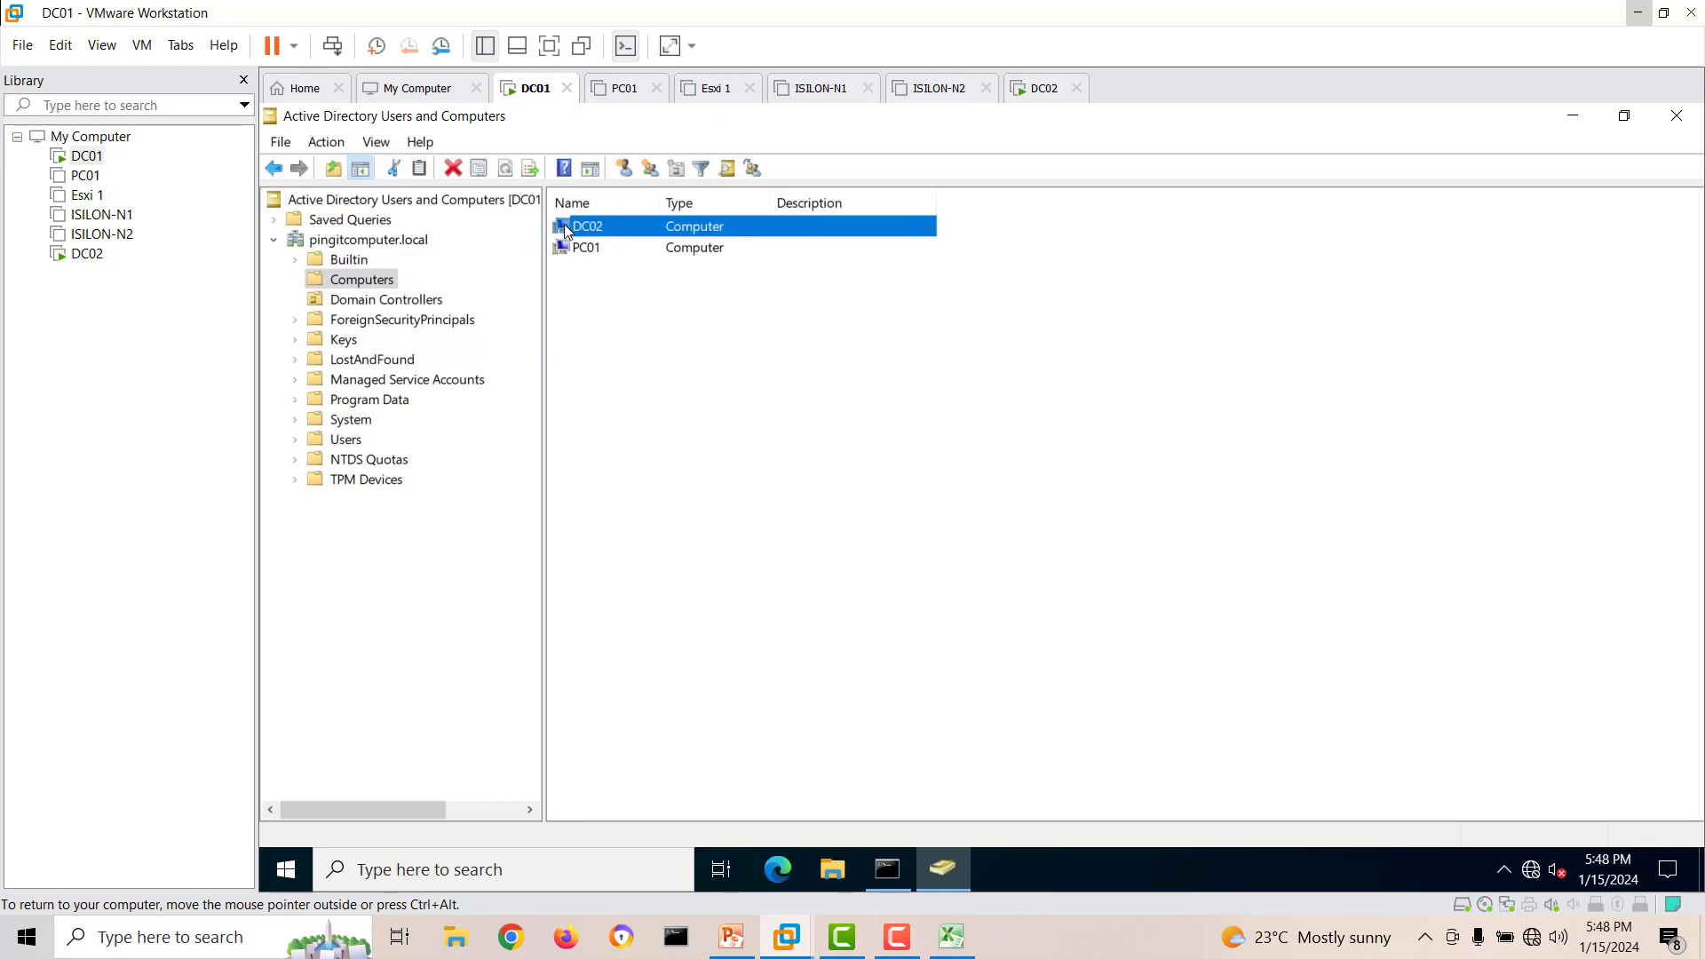
{"action": "left_click", "coordinate": [401, 301]}
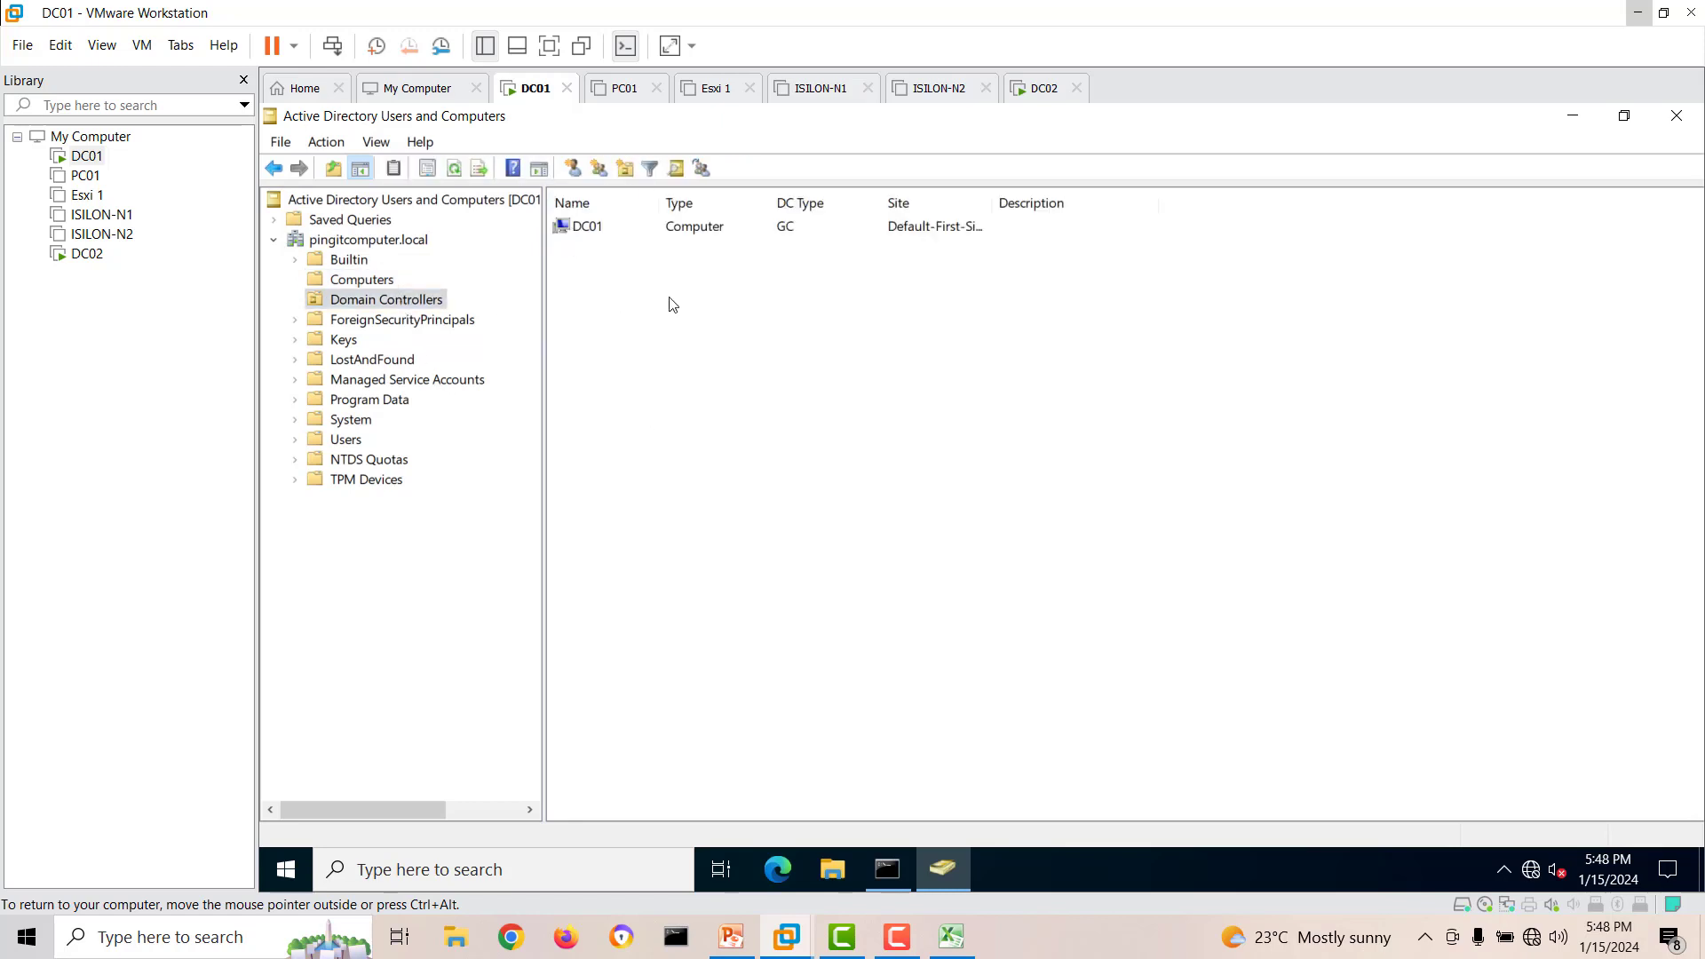
Return to DC02 and sign in as another user with pingitcomputer\administrator and the account password.
{"action": "left_click", "coordinate": [91, 256]}
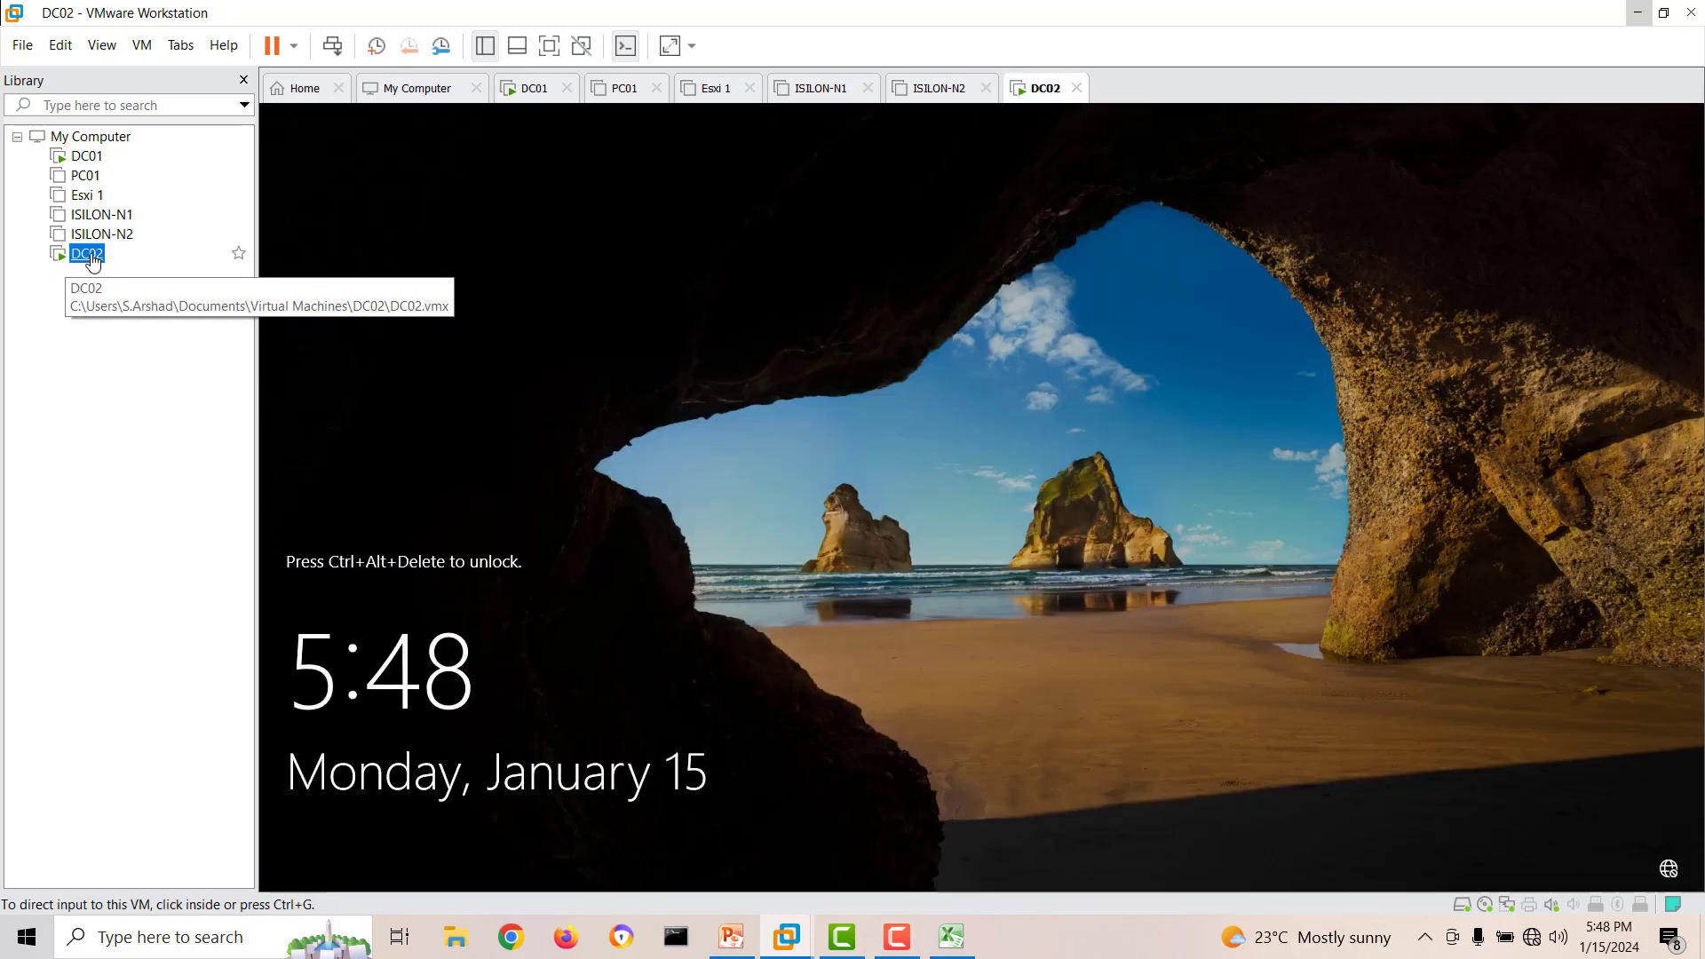
{"action": "right_click", "coordinate": [1037, 95]}
{"action": "left_click", "coordinate": [1116, 213]}
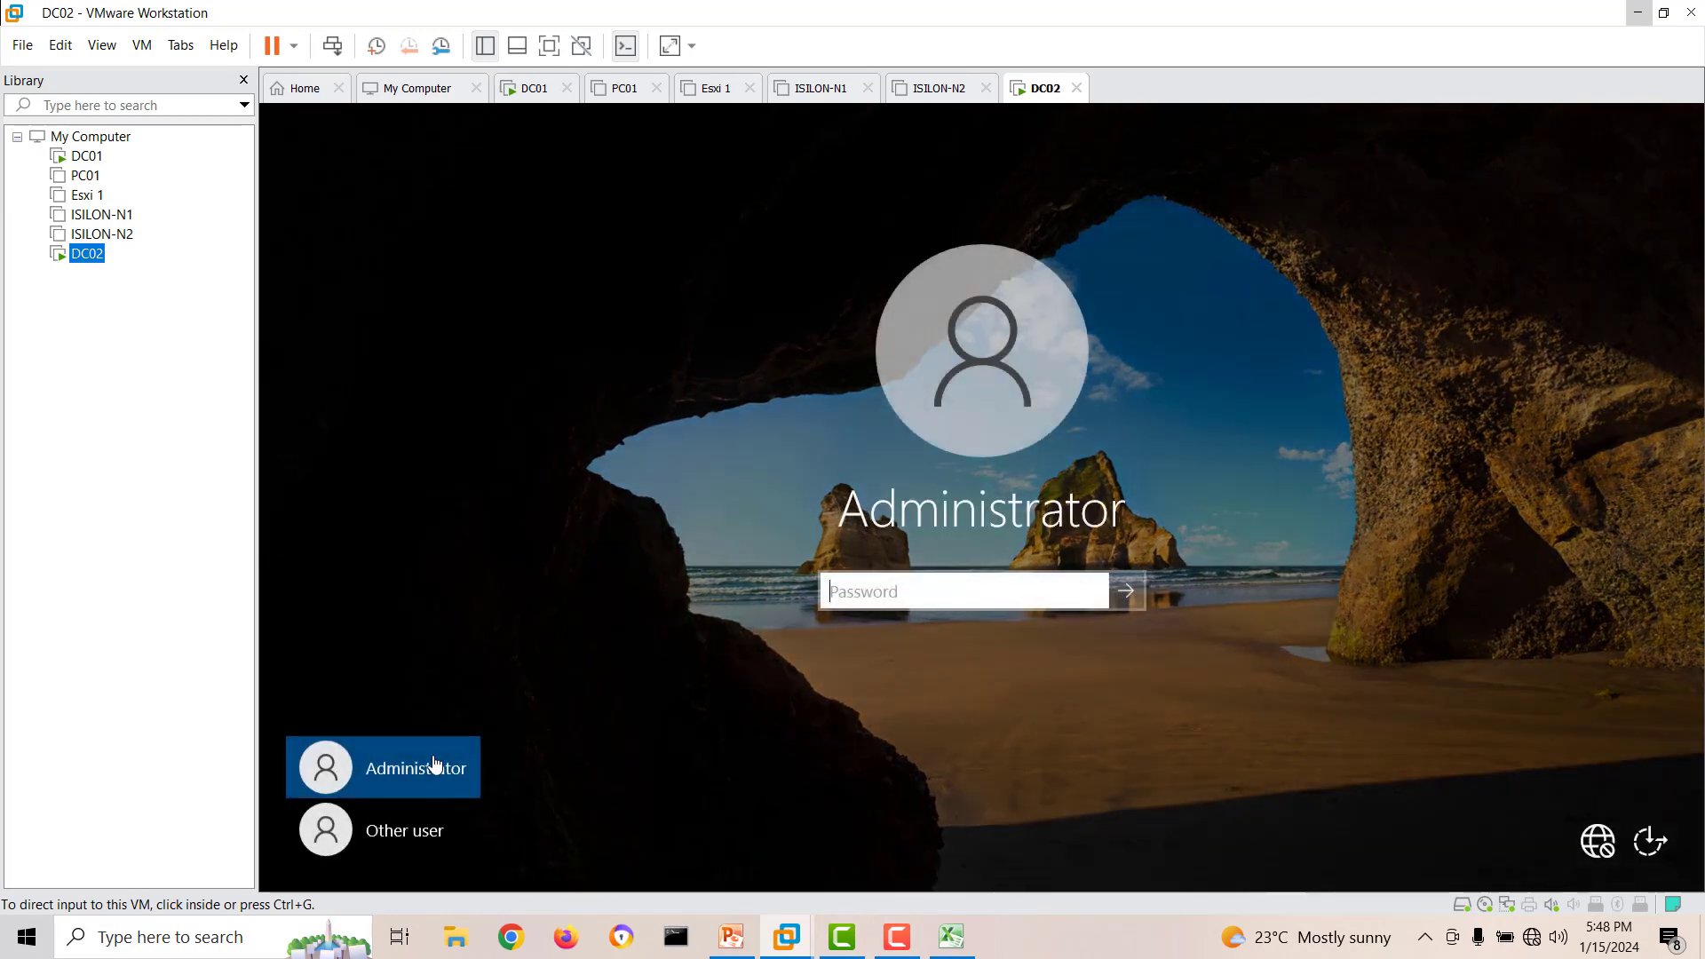
{"action": "left_click", "coordinate": [396, 828]}
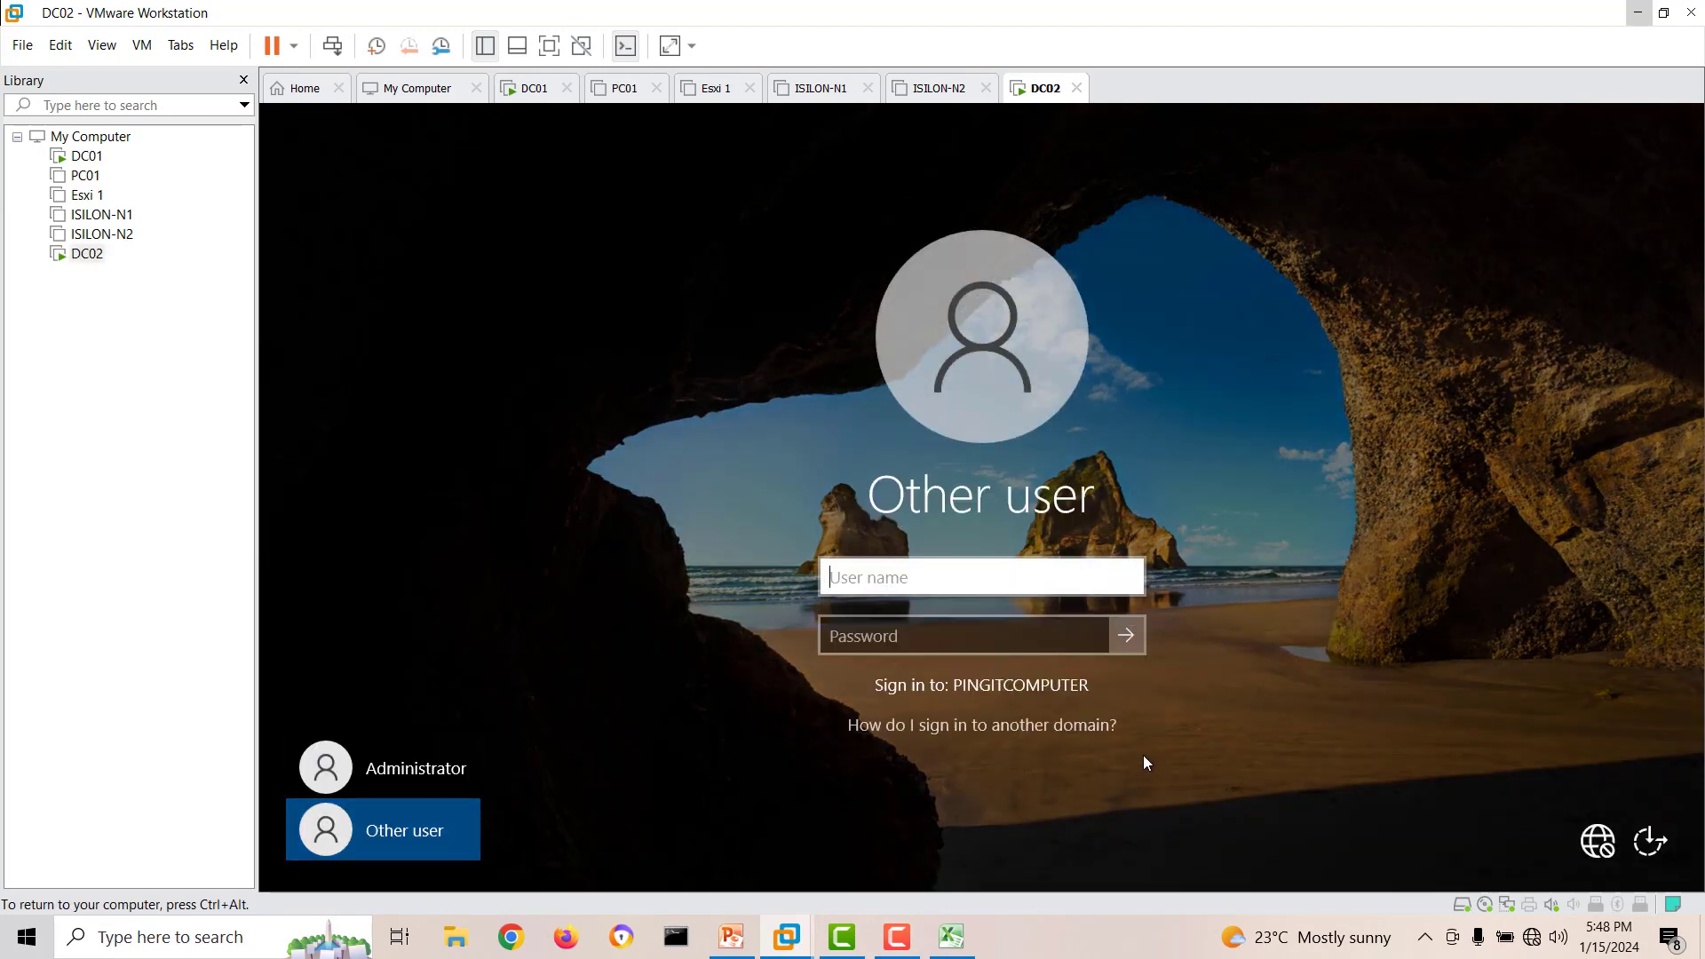
{"action": "type", "text": "pingitcomputer"}
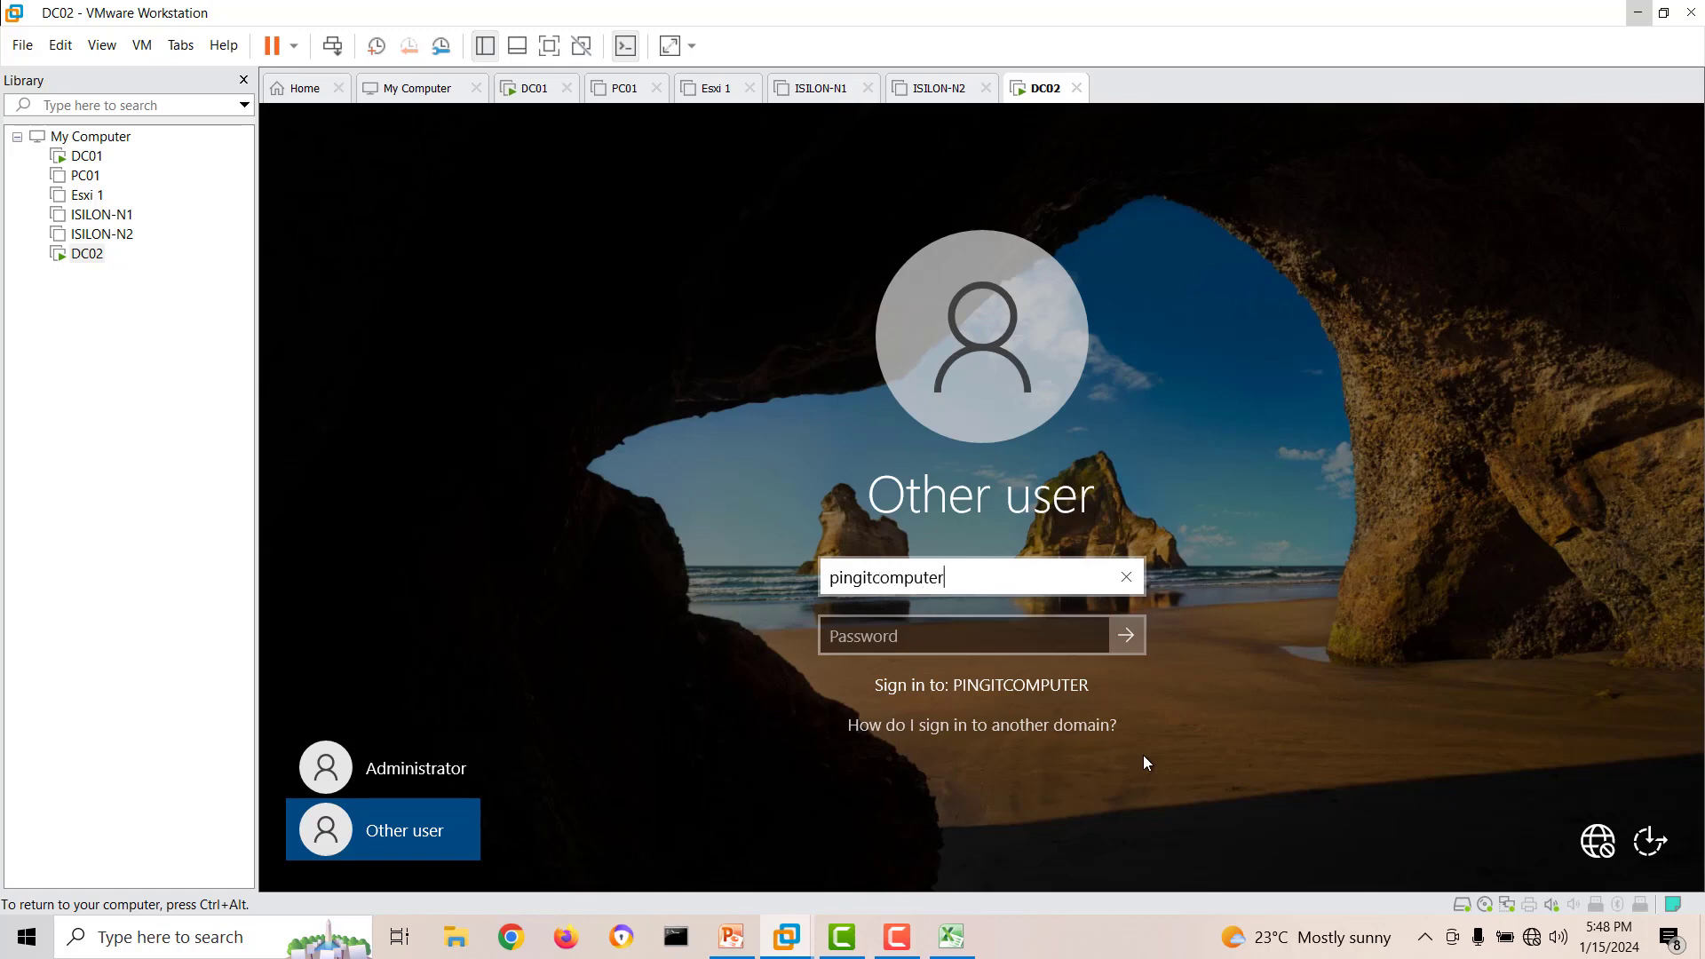
{"action": "type", "text": "\\administrator"}
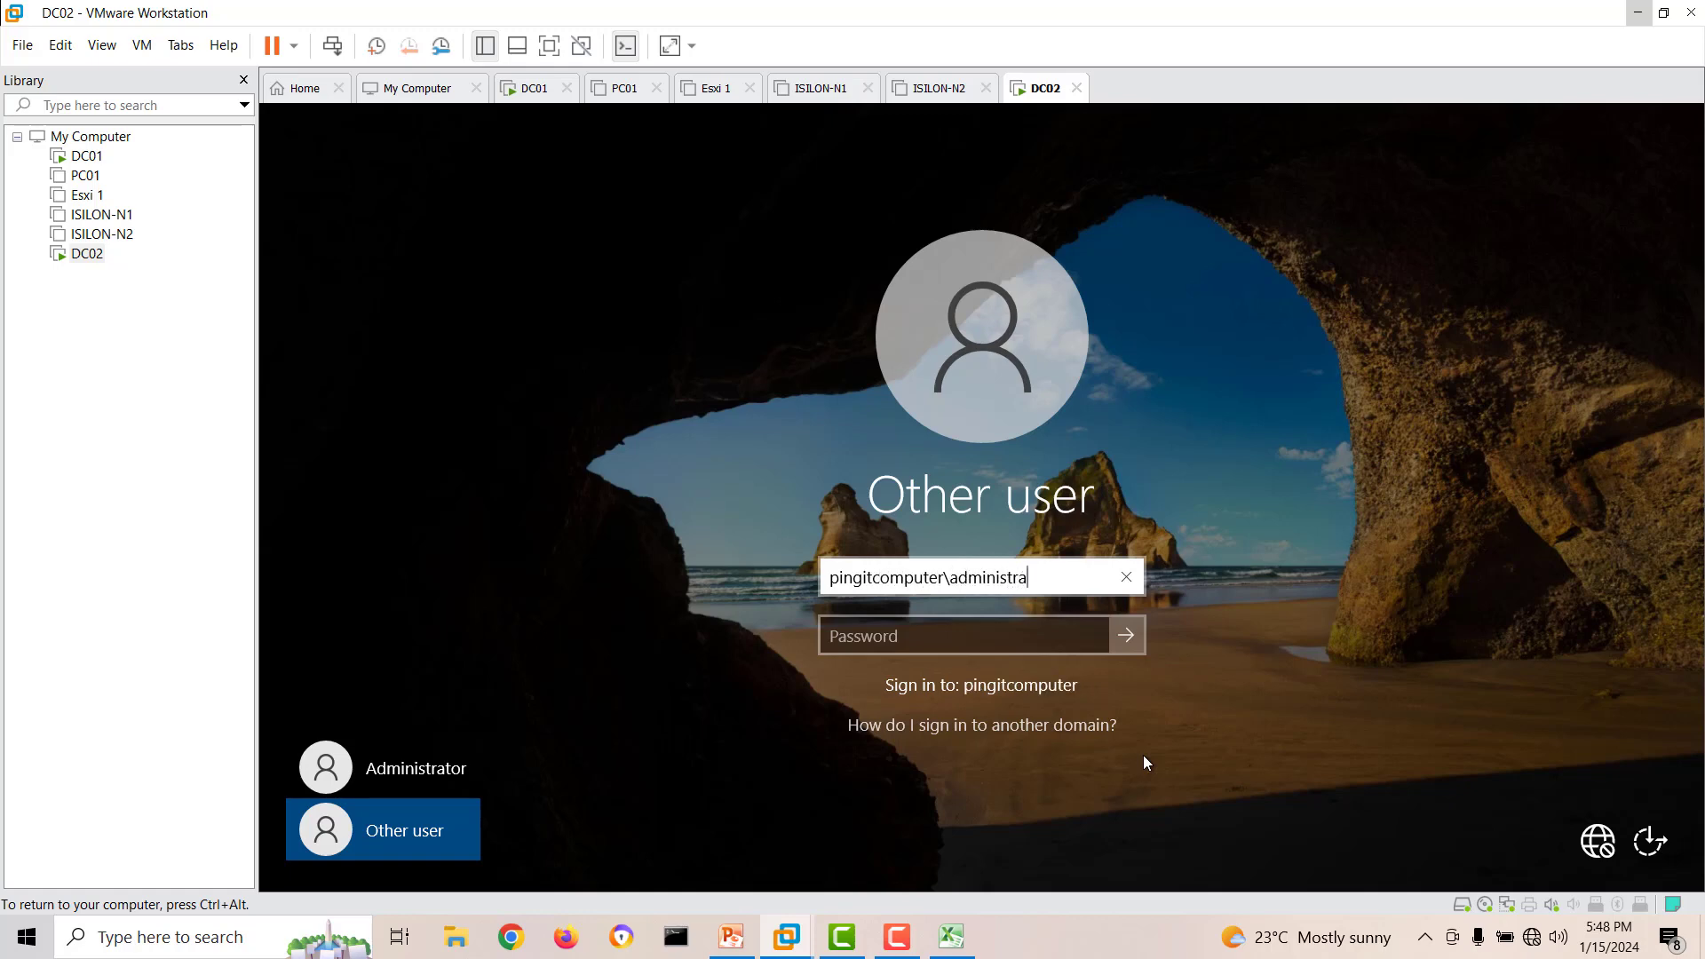
{"action": "key", "text": "Tab"}
{"action": "type", "text": "•••••••"}
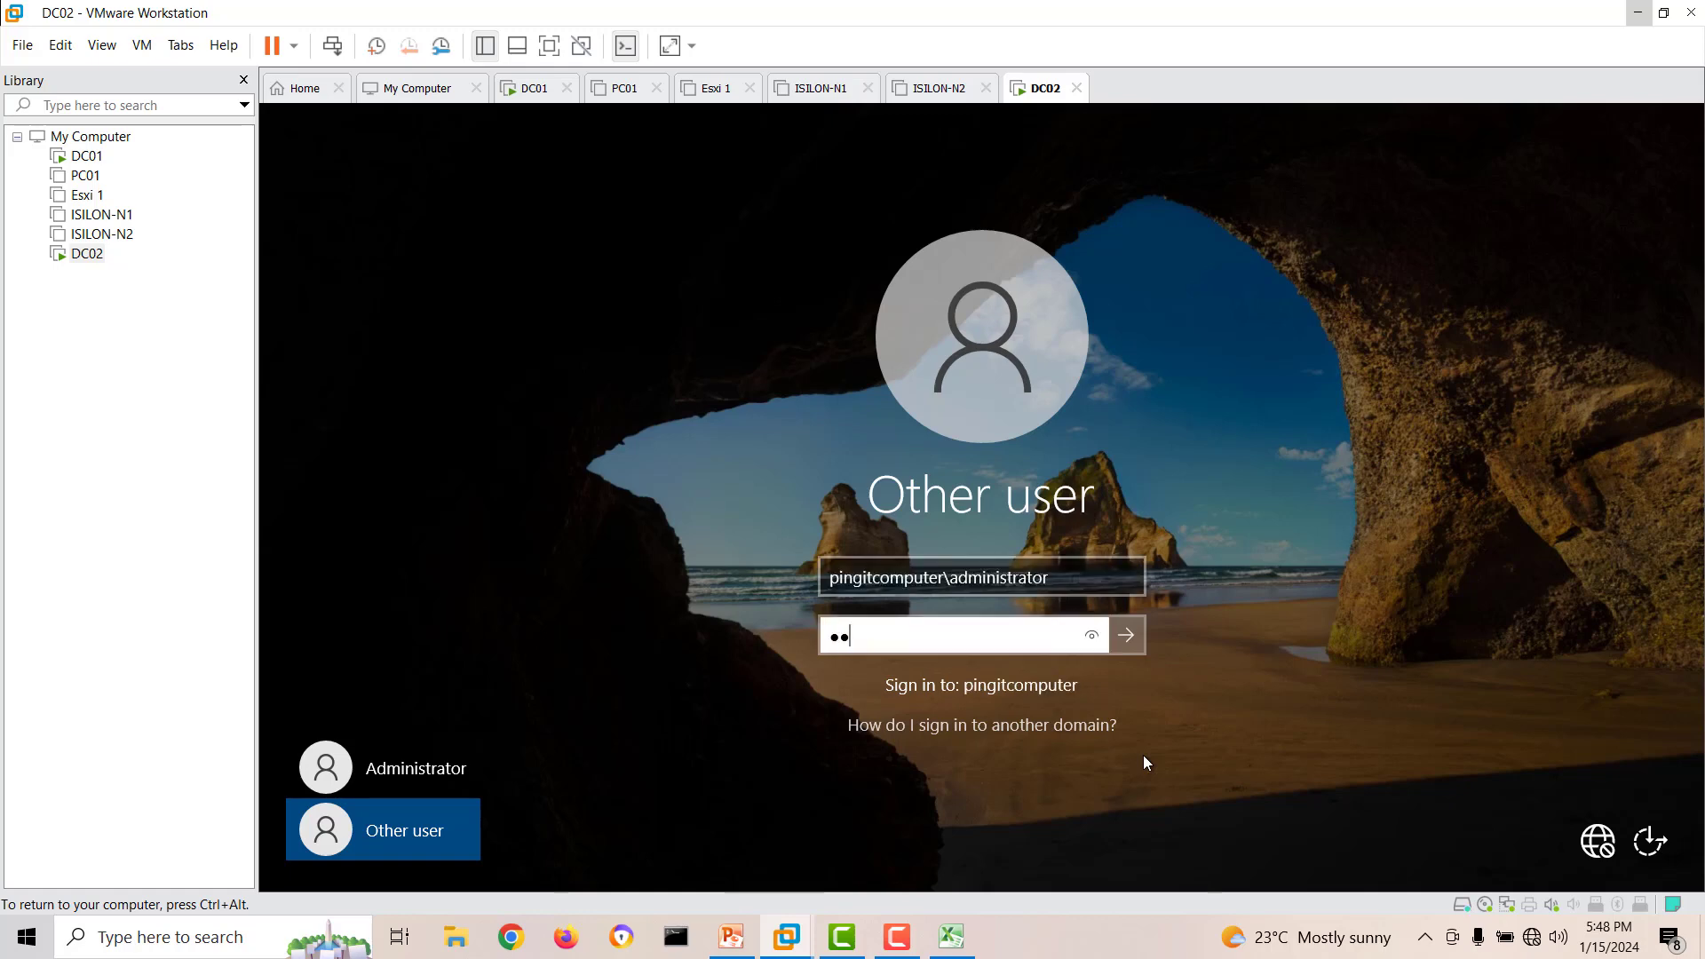
{"action": "key", "text": "Return"}
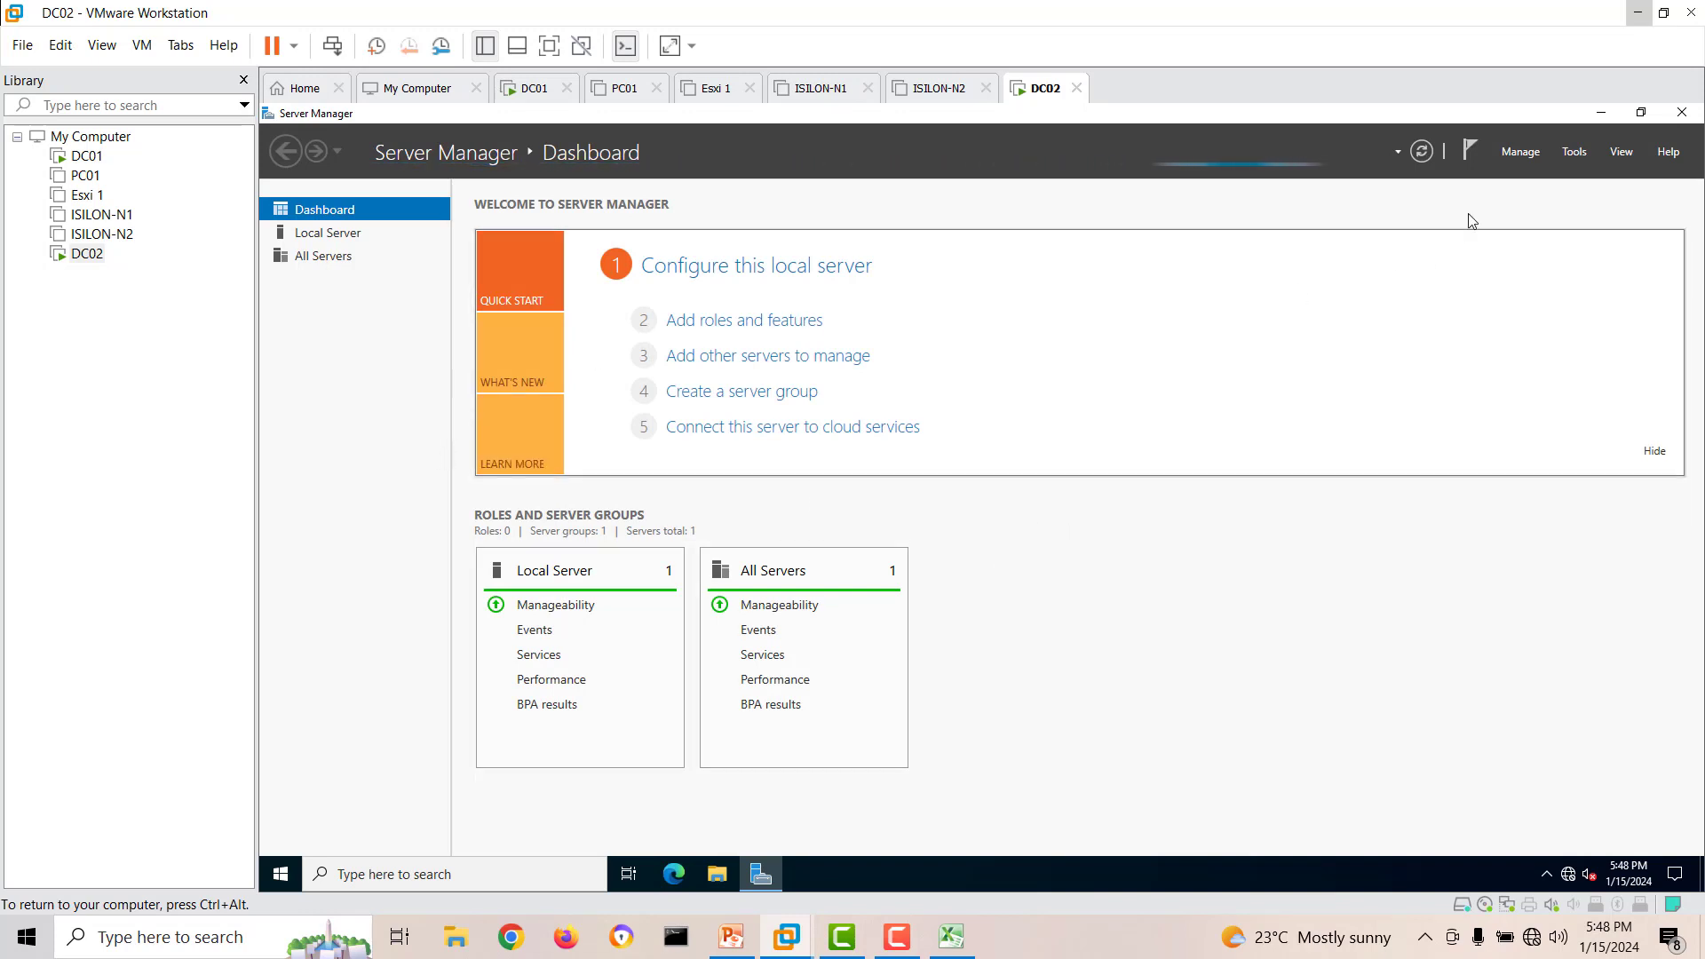
Set Server Manager on DC02 not to start automatically at logon.
{"action": "left_click", "coordinate": [1520, 151]}
{"action": "left_click", "coordinate": [1544, 264]}
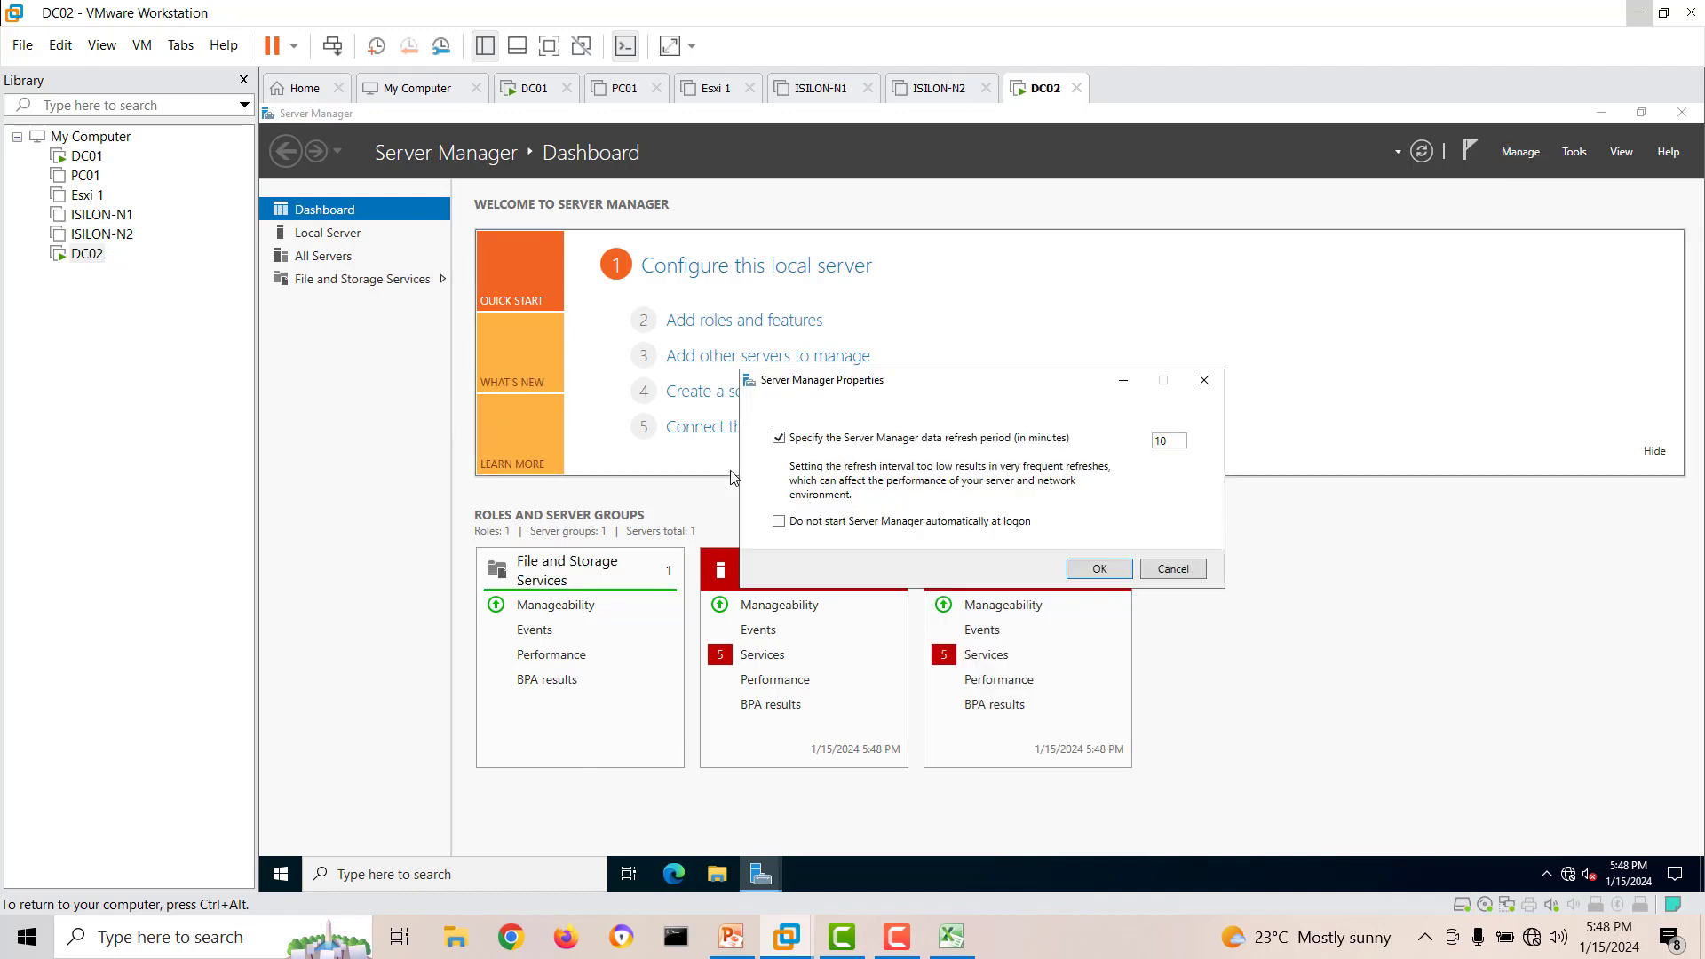
{"action": "left_click", "coordinate": [821, 522]}
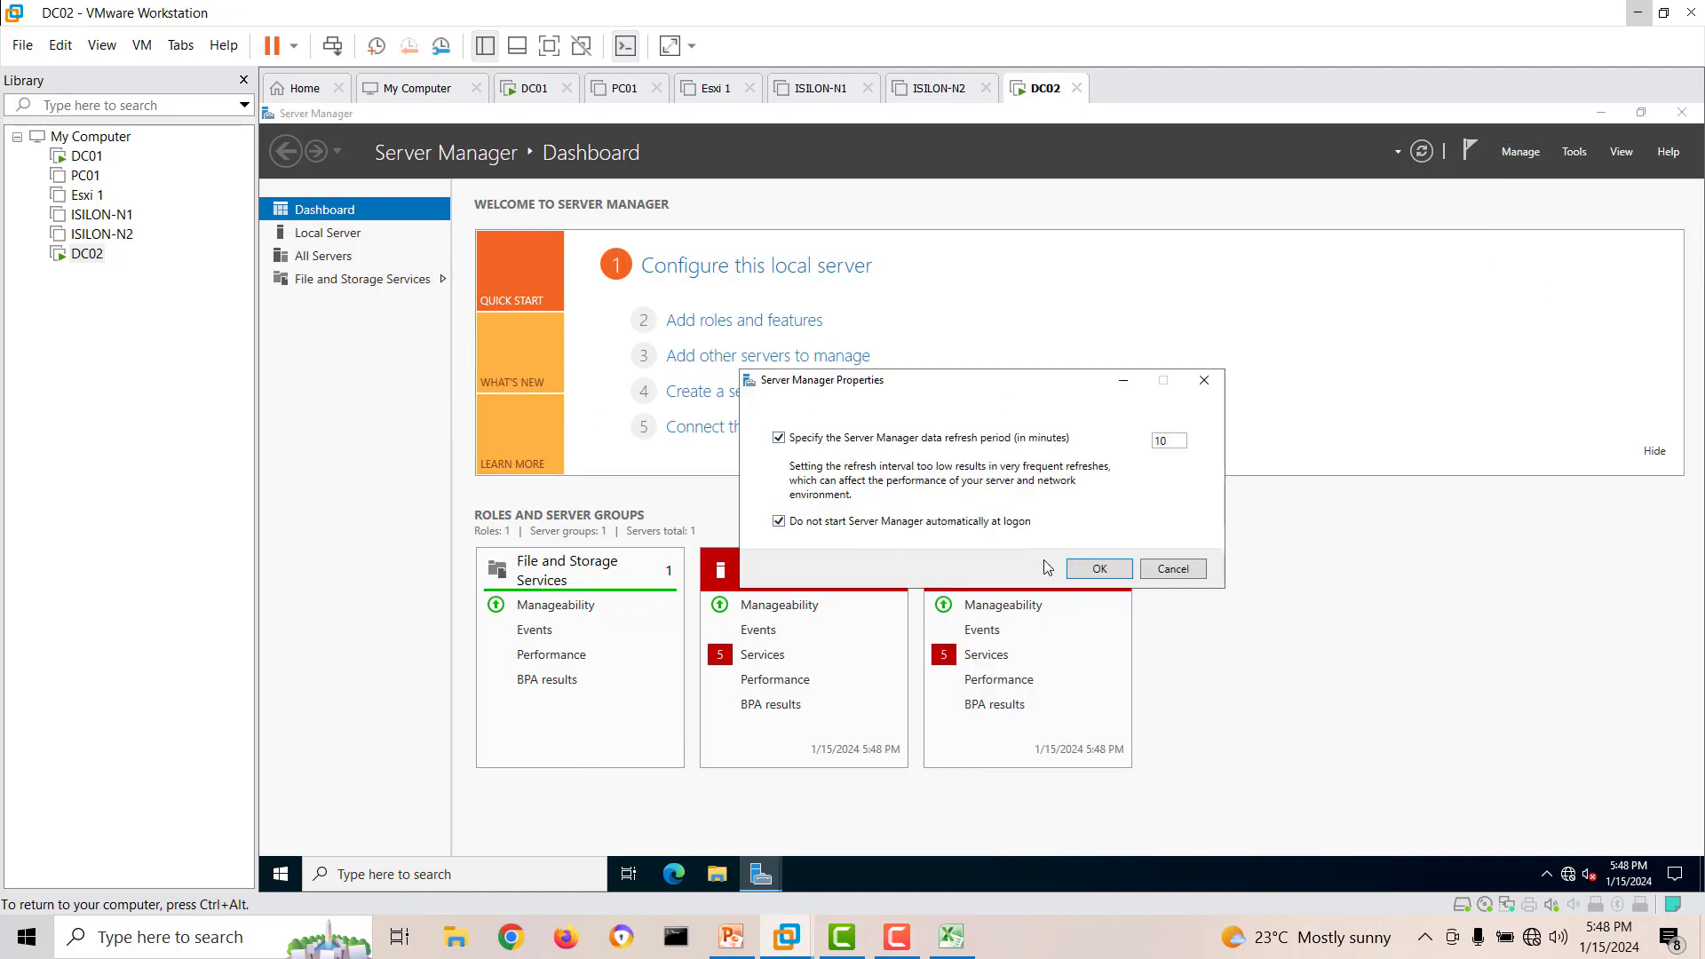
{"action": "left_click", "coordinate": [1093, 567]}
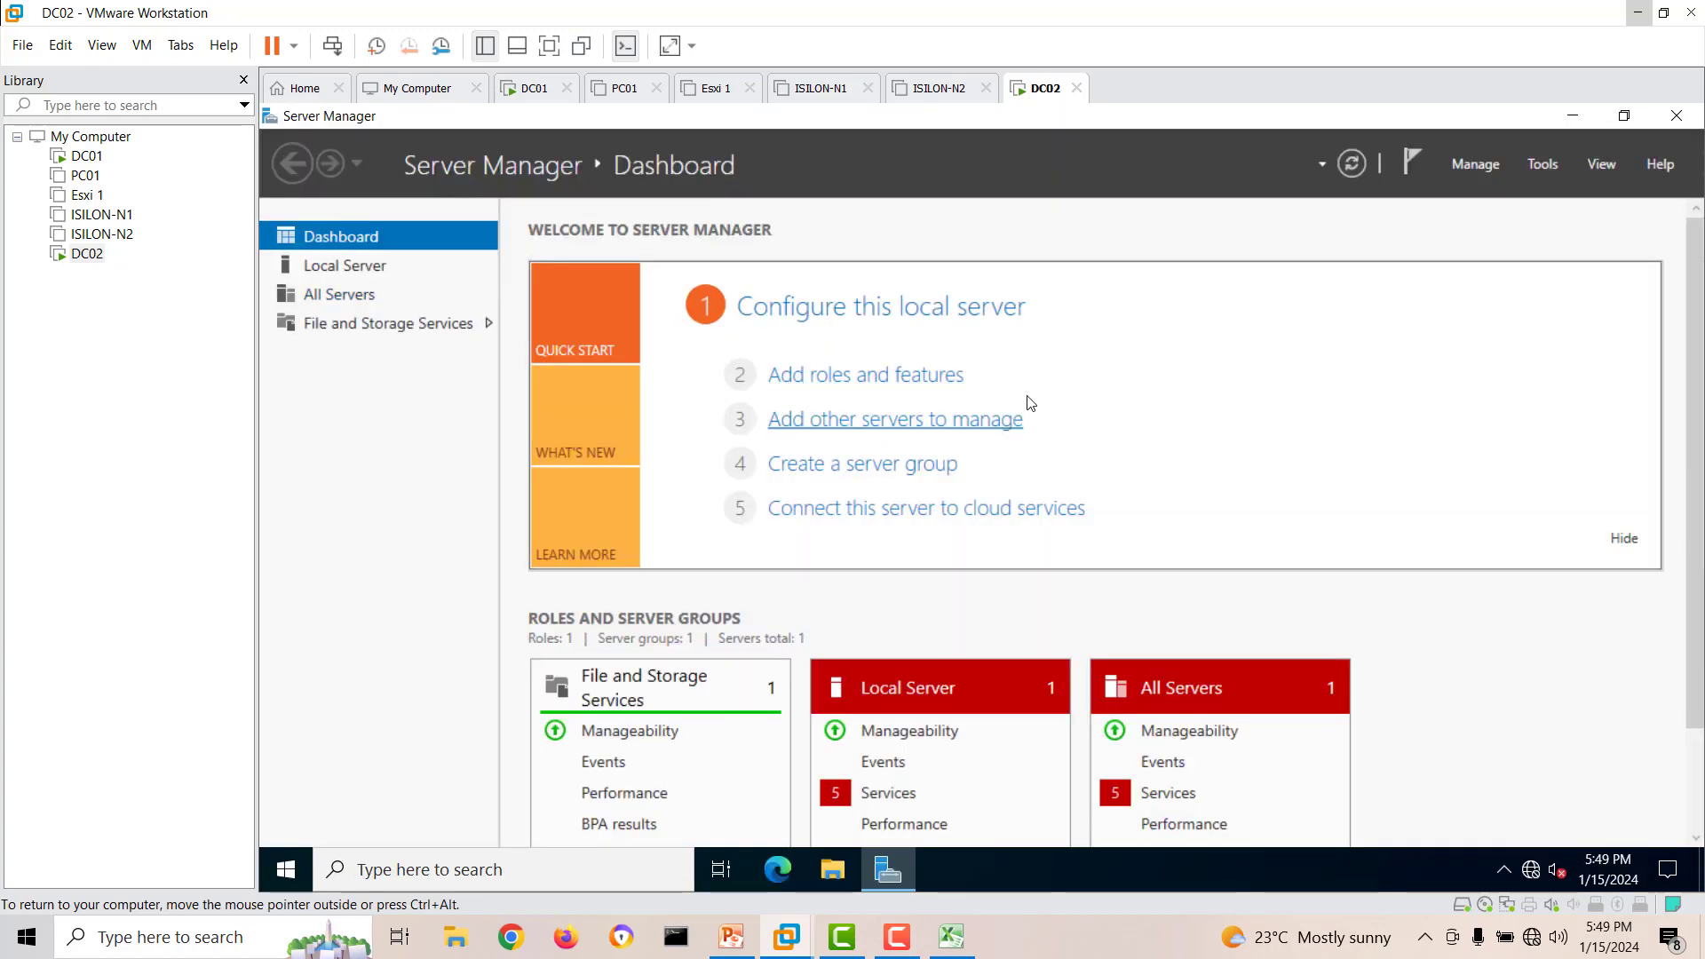
Start a role-based installation on DC02 and select the DNS Server role with its required tools.
{"action": "left_click", "coordinate": [832, 380]}
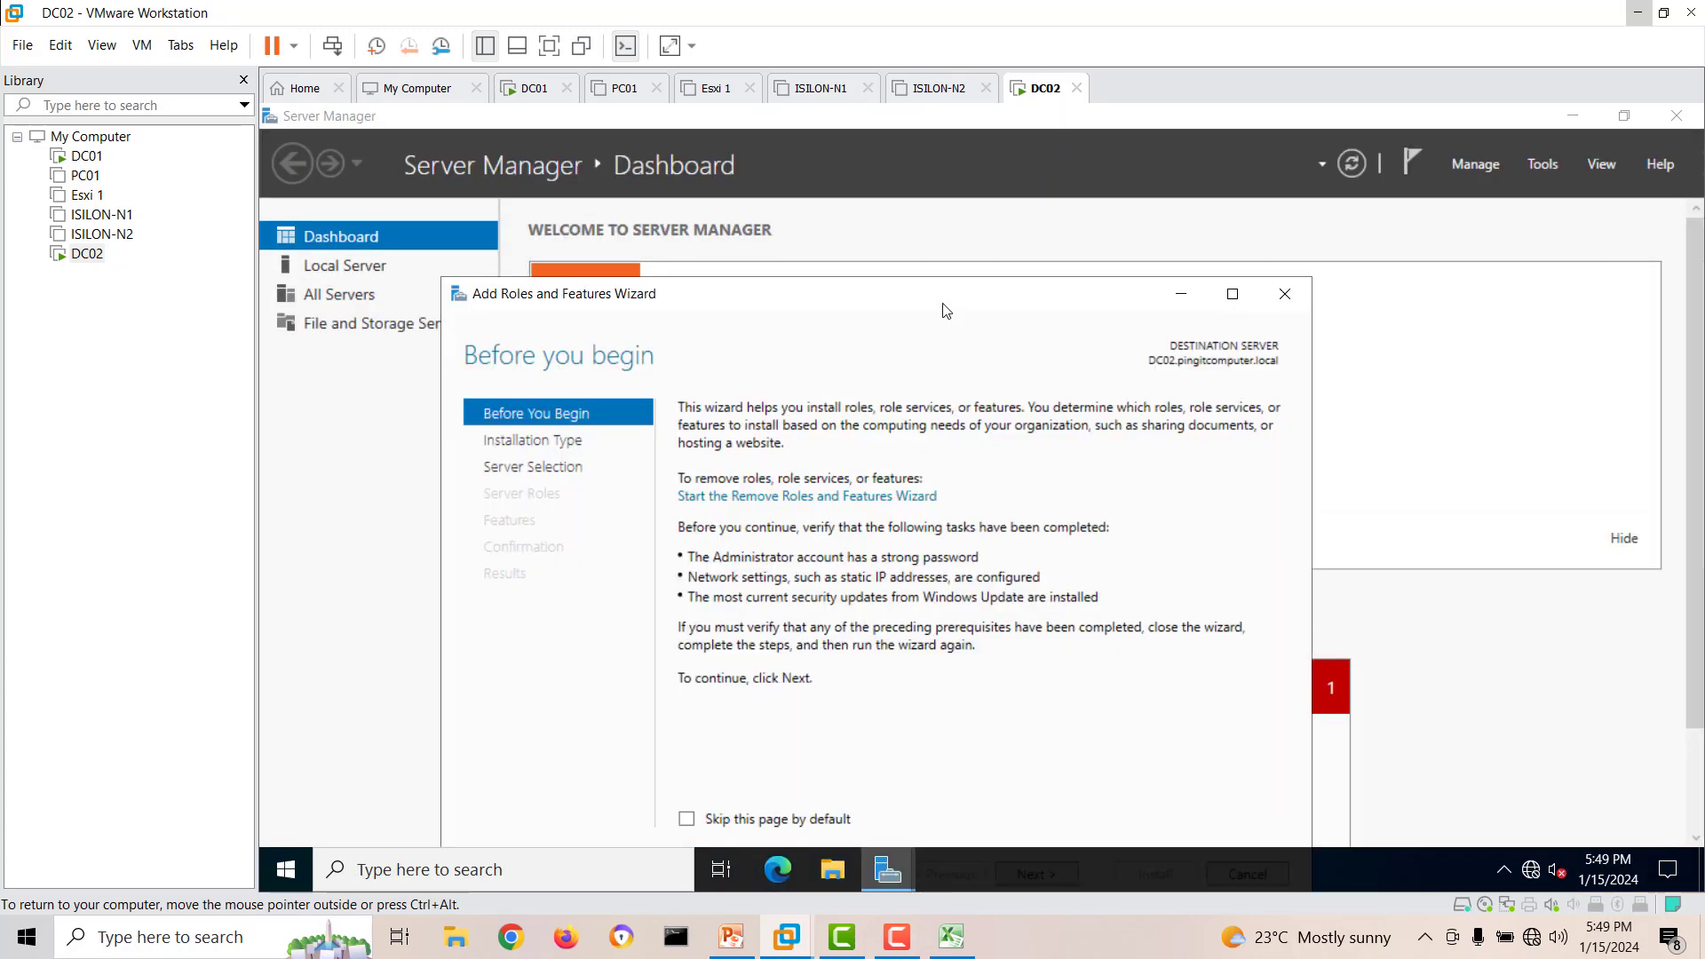
{"action": "left_click", "coordinate": [957, 745]}
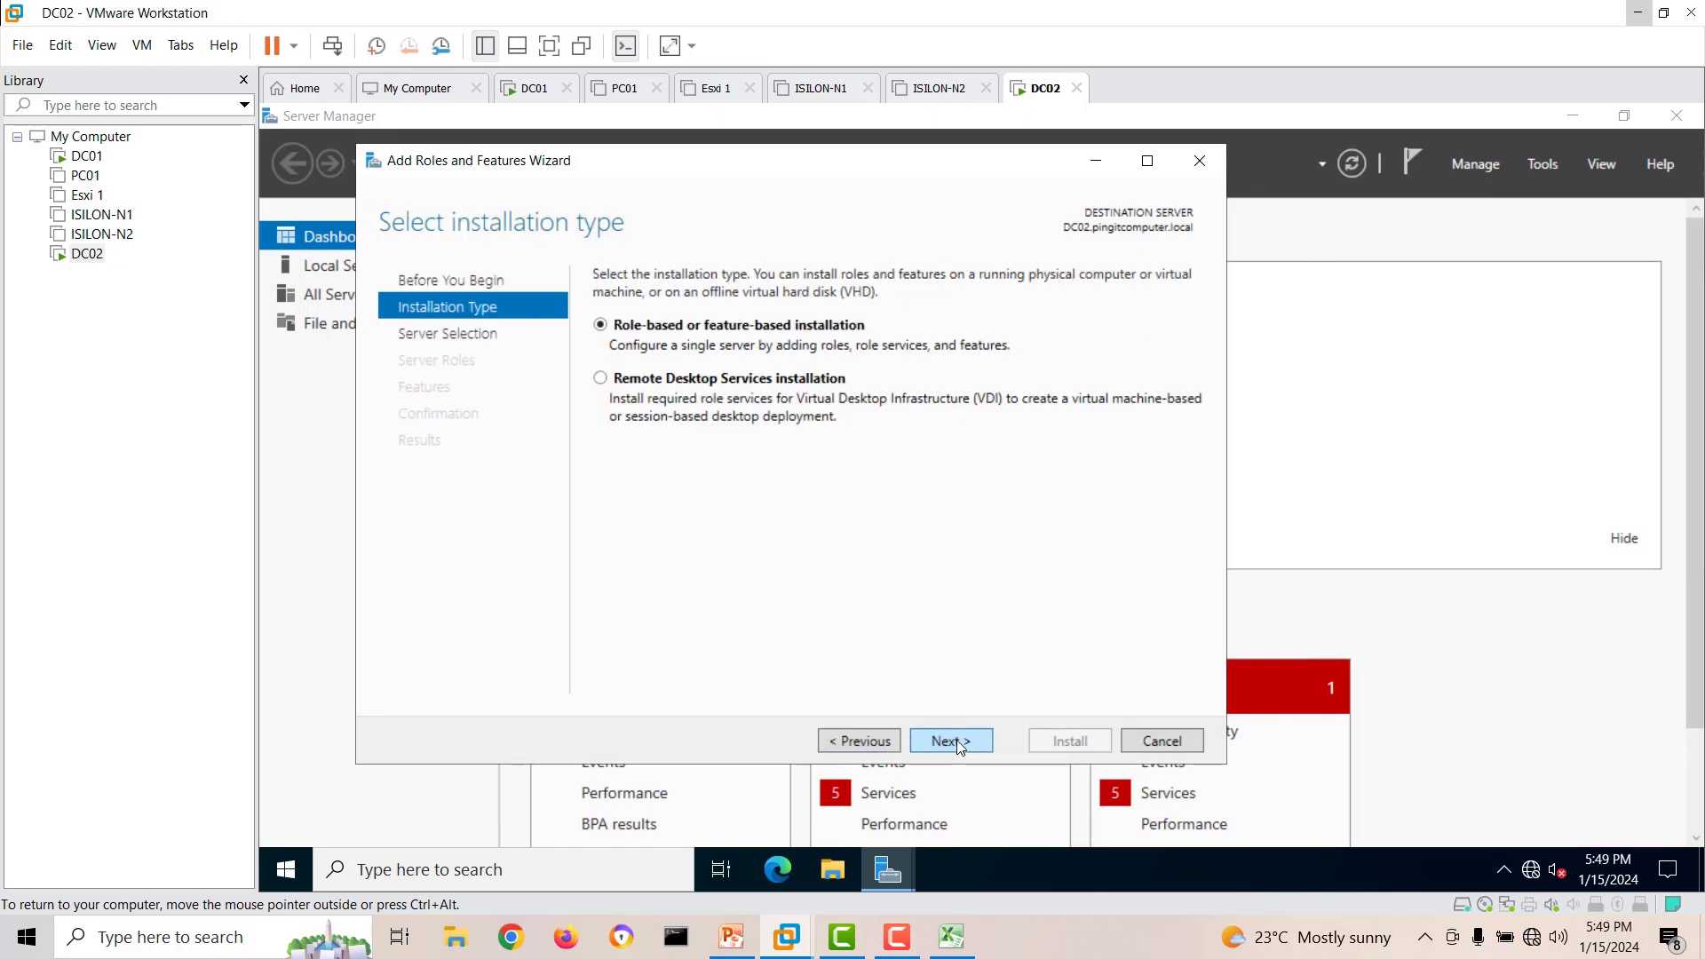
{"action": "left_click", "coordinate": [958, 742]}
{"action": "left_click", "coordinate": [957, 743]}
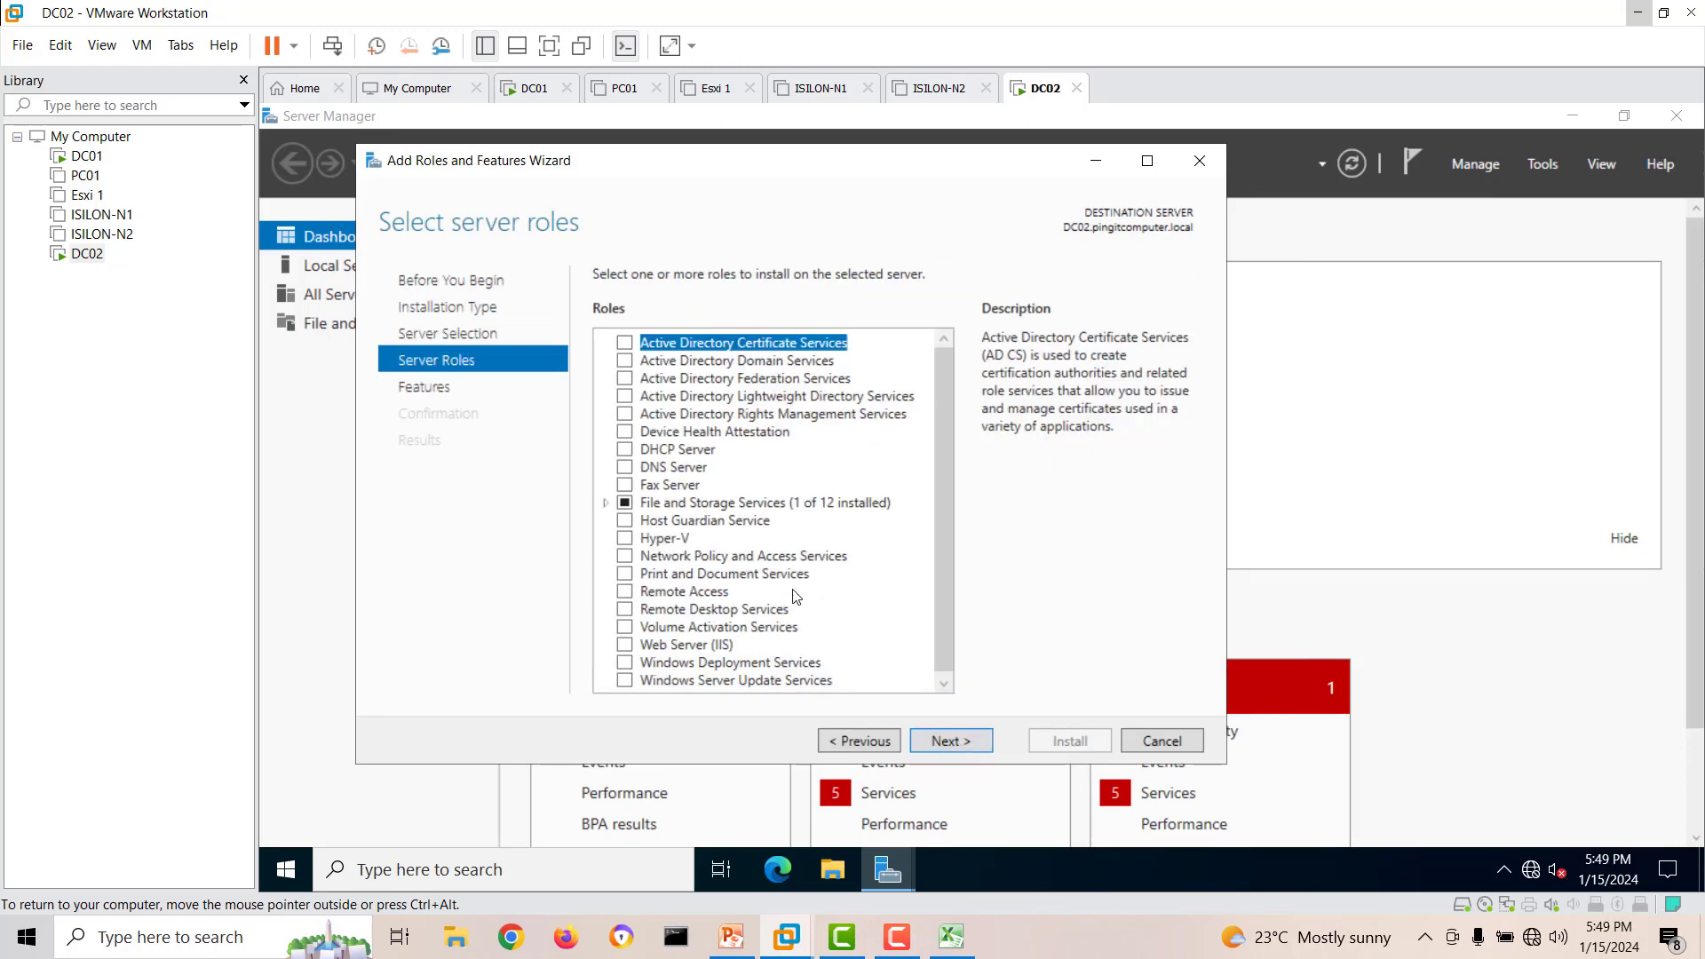
{"action": "left_click", "coordinate": [644, 471]}
{"action": "left_click", "coordinate": [858, 644]}
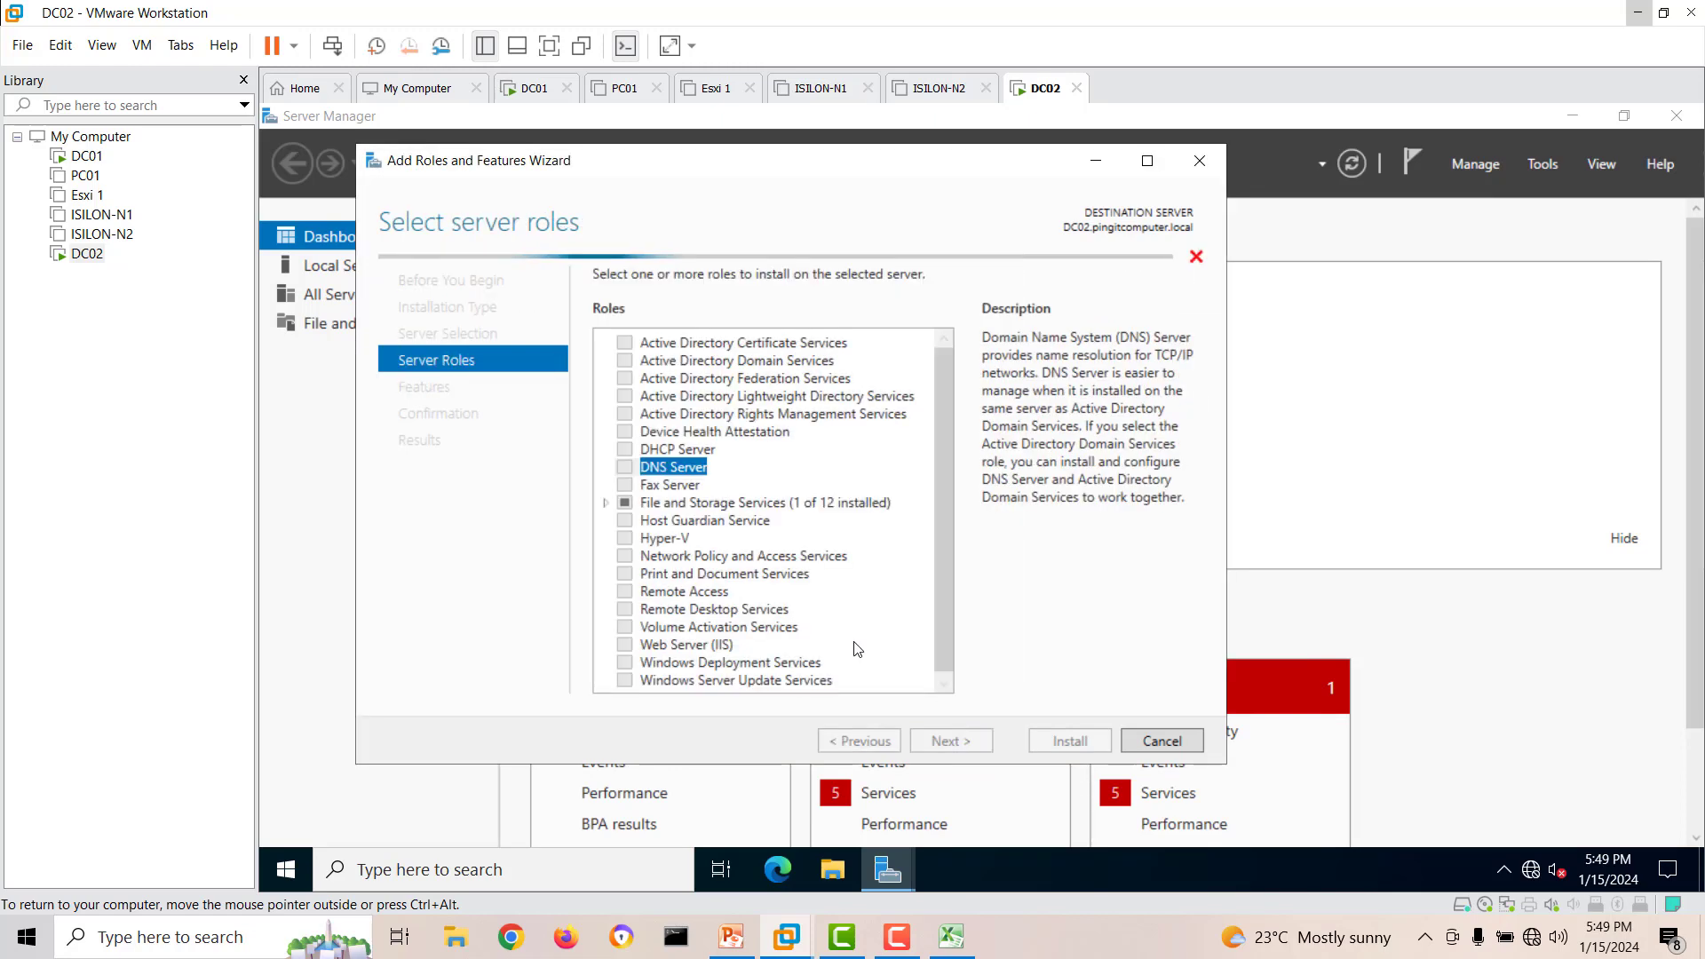
Install the DNS Server role without extra features and close the wizard once installation completes.
{"action": "left_click", "coordinate": [967, 748]}
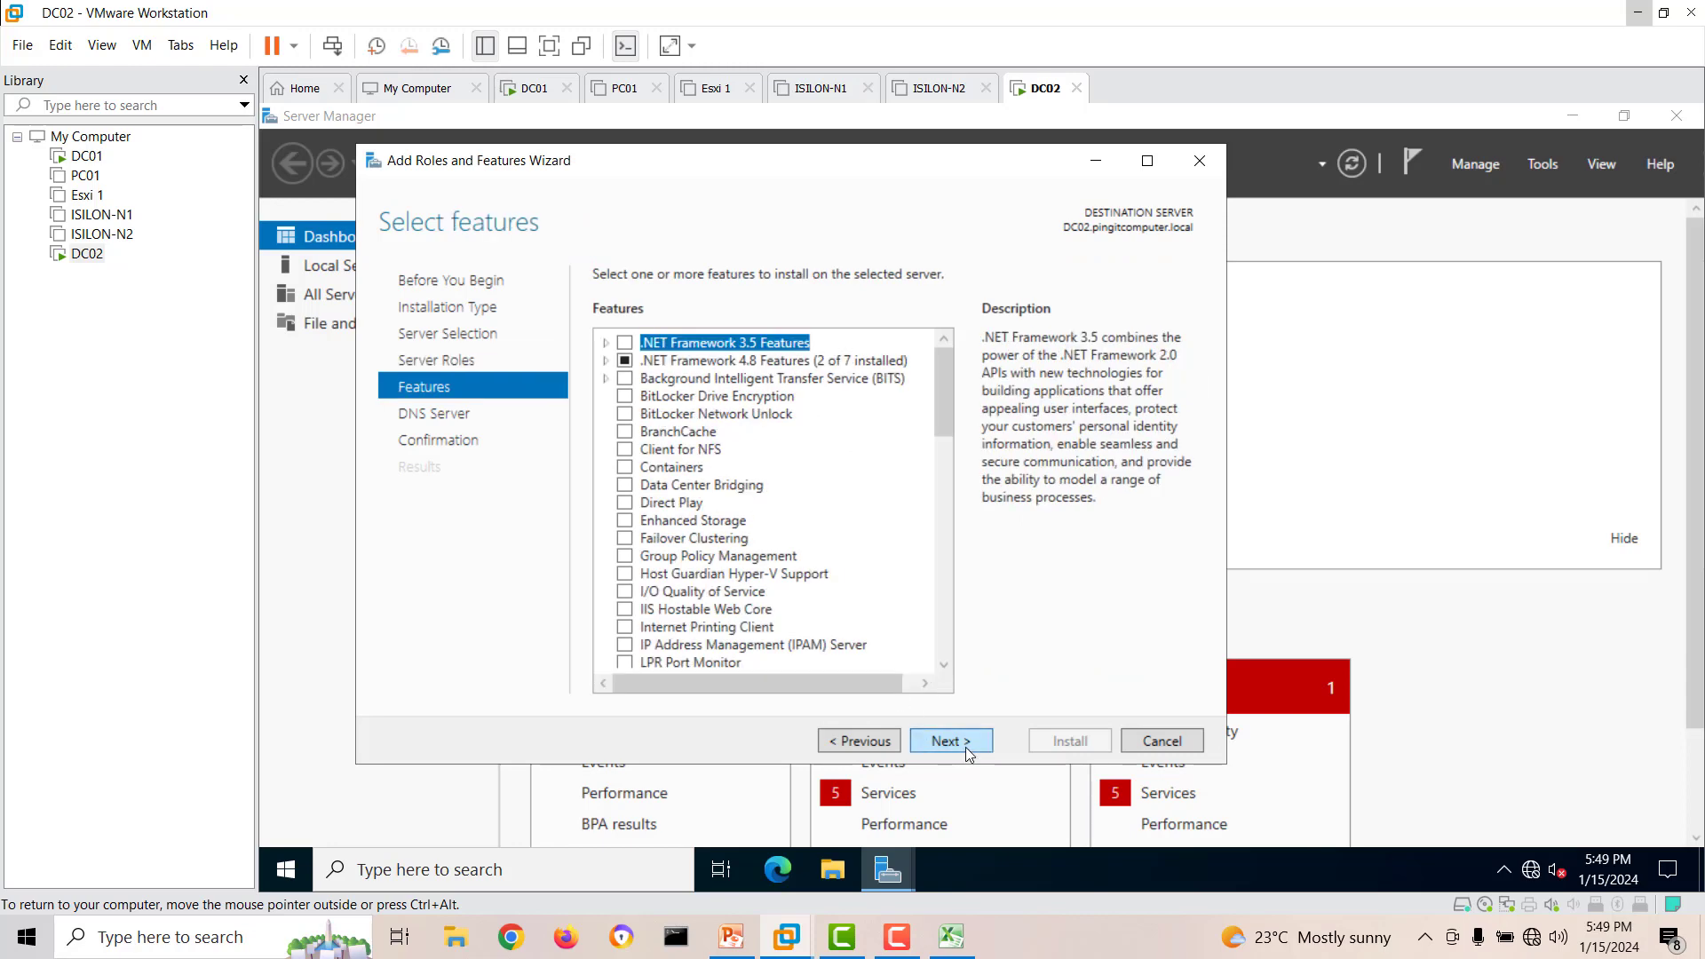
{"action": "left_click", "coordinate": [969, 753]}
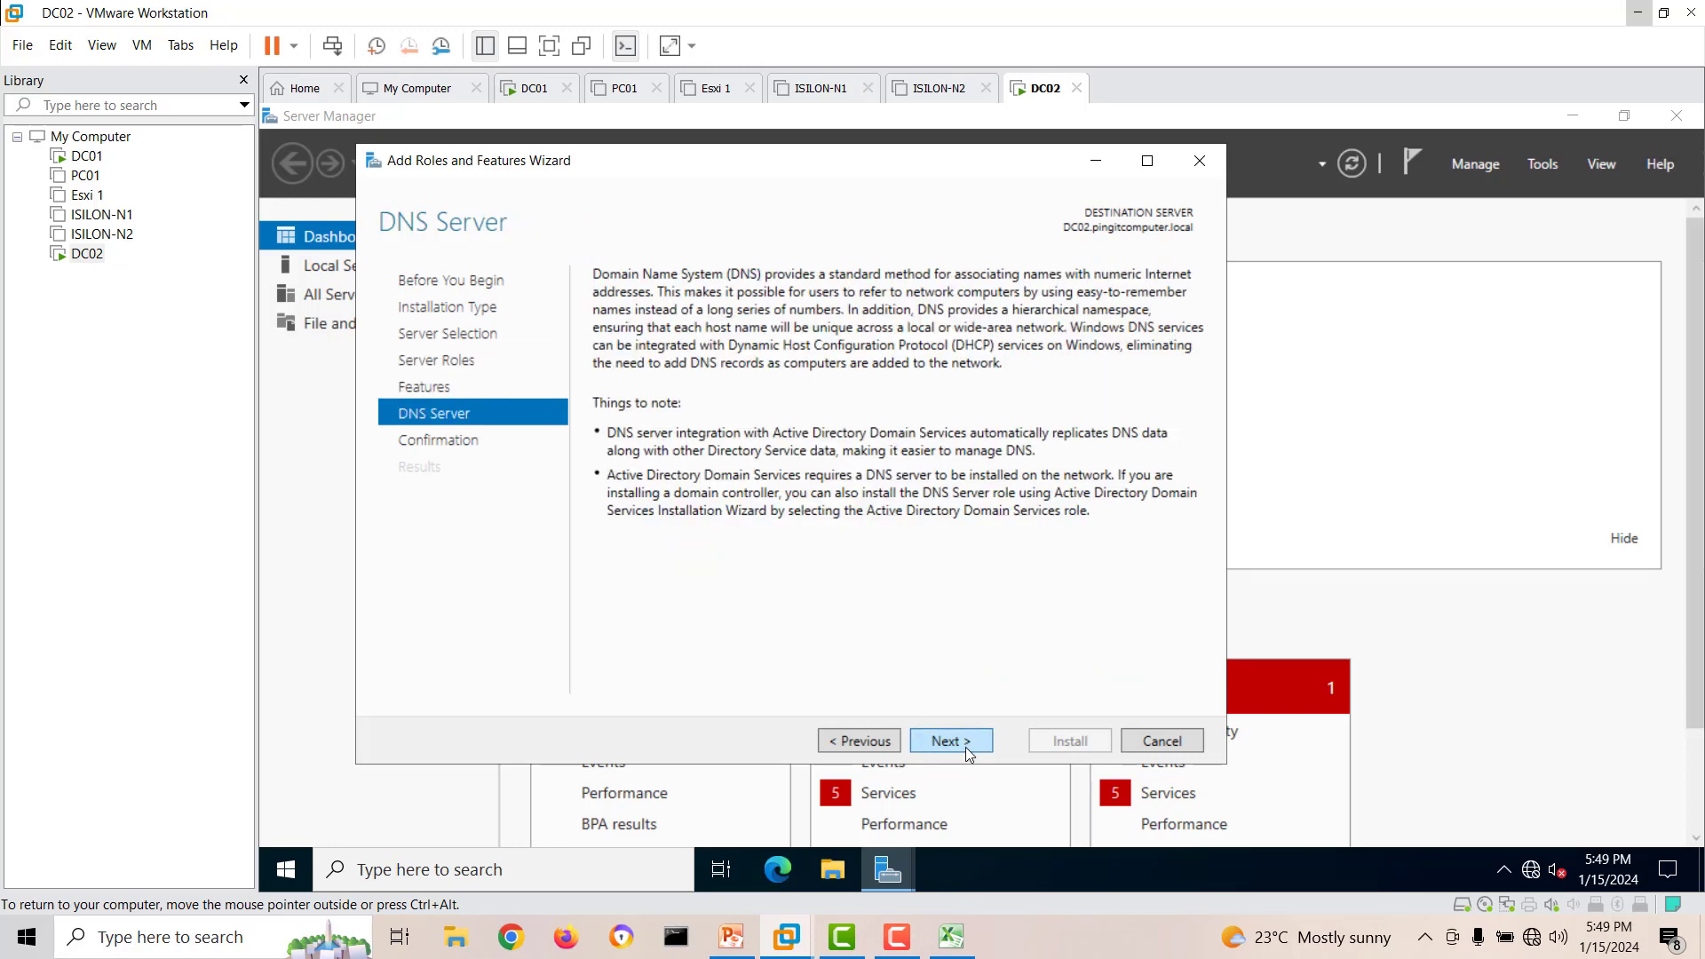
{"action": "left_click", "coordinate": [968, 754]}
{"action": "left_click", "coordinate": [1056, 739]}
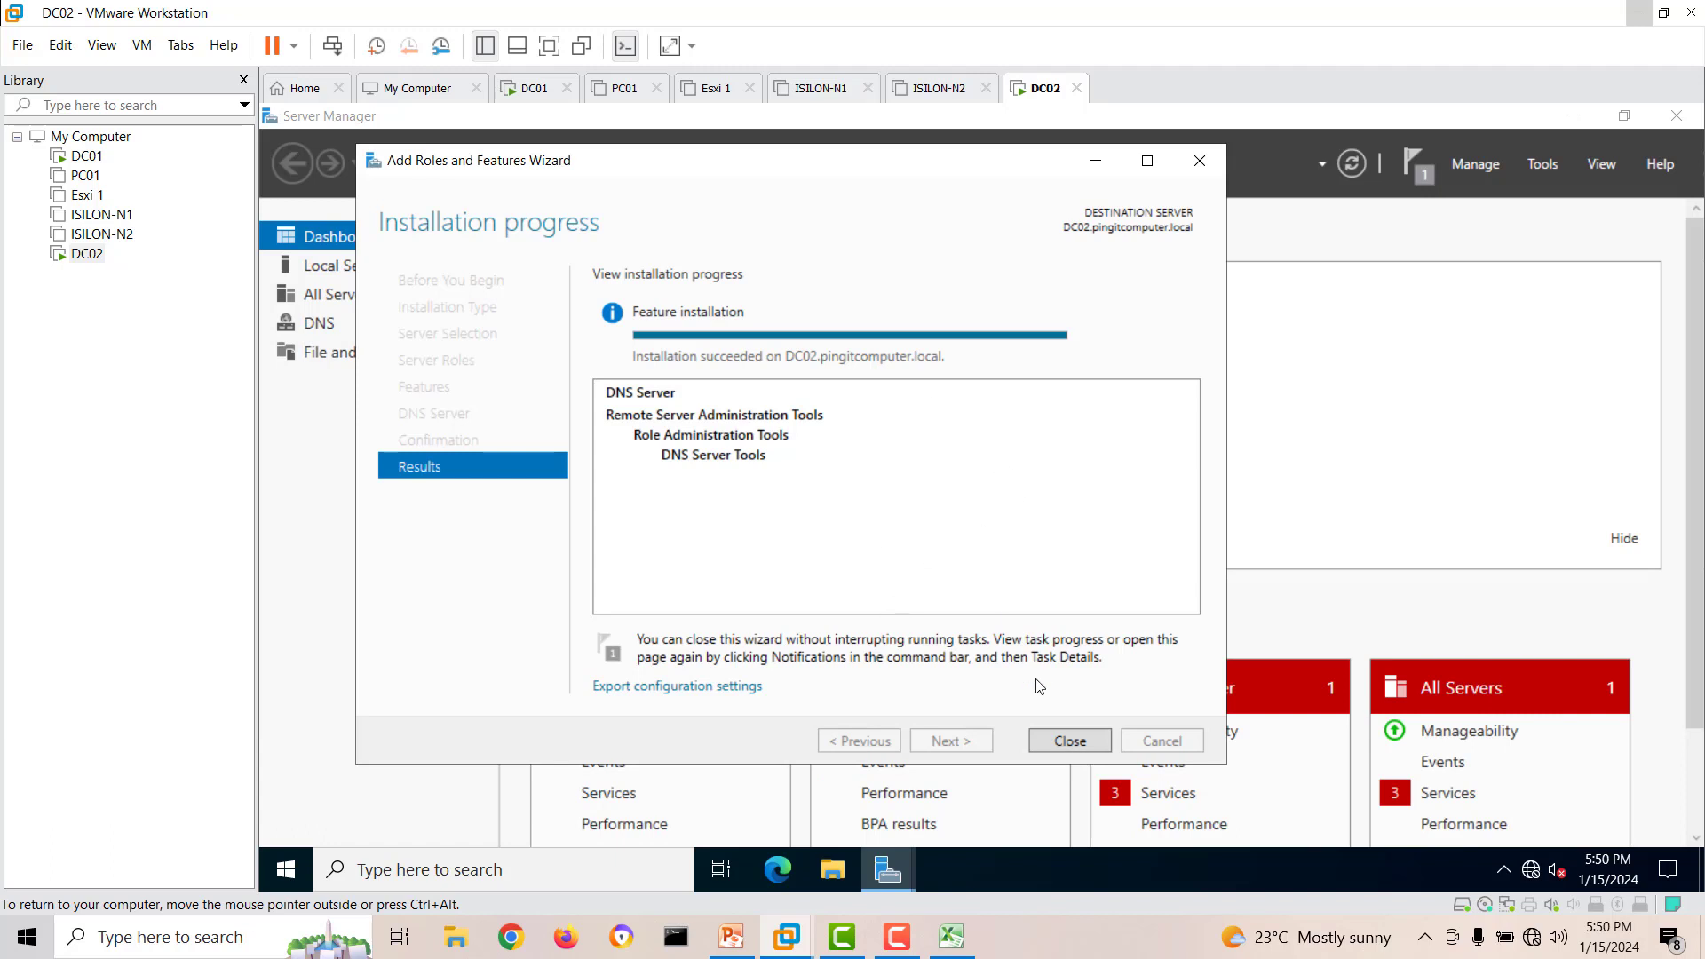
{"action": "left_click", "coordinate": [1053, 737]}
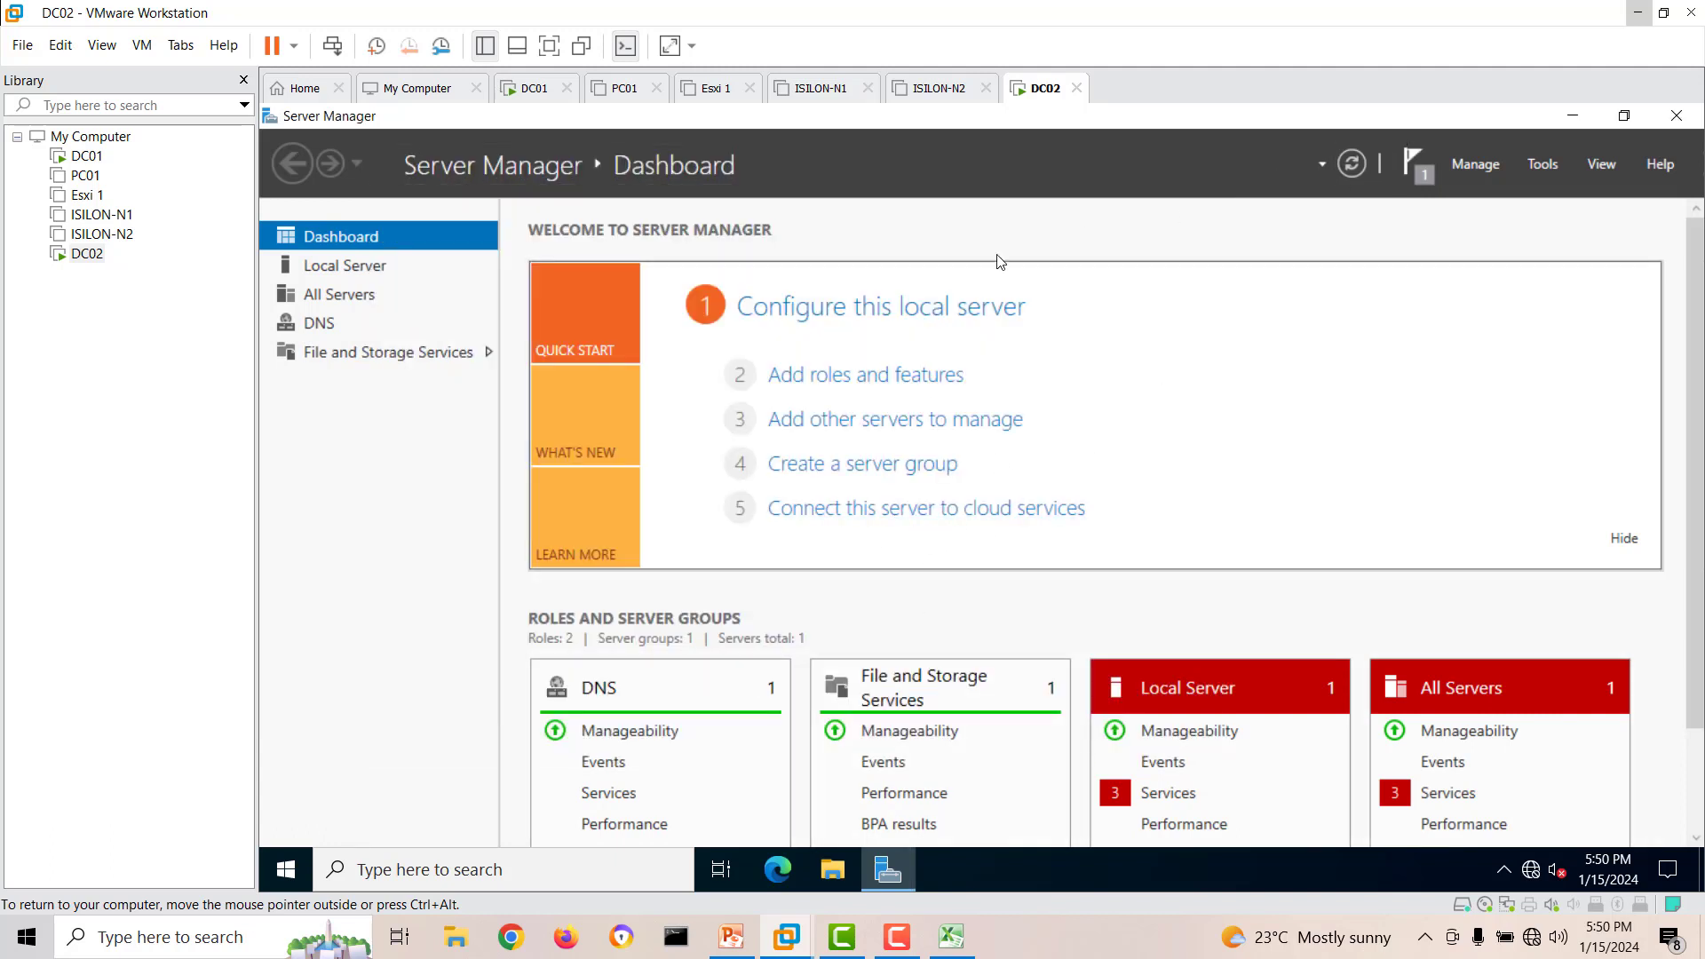
Start another role-based installation on DC02 and select Active Directory Domain Services with its required features and management tools.
{"action": "left_click", "coordinate": [858, 375]}
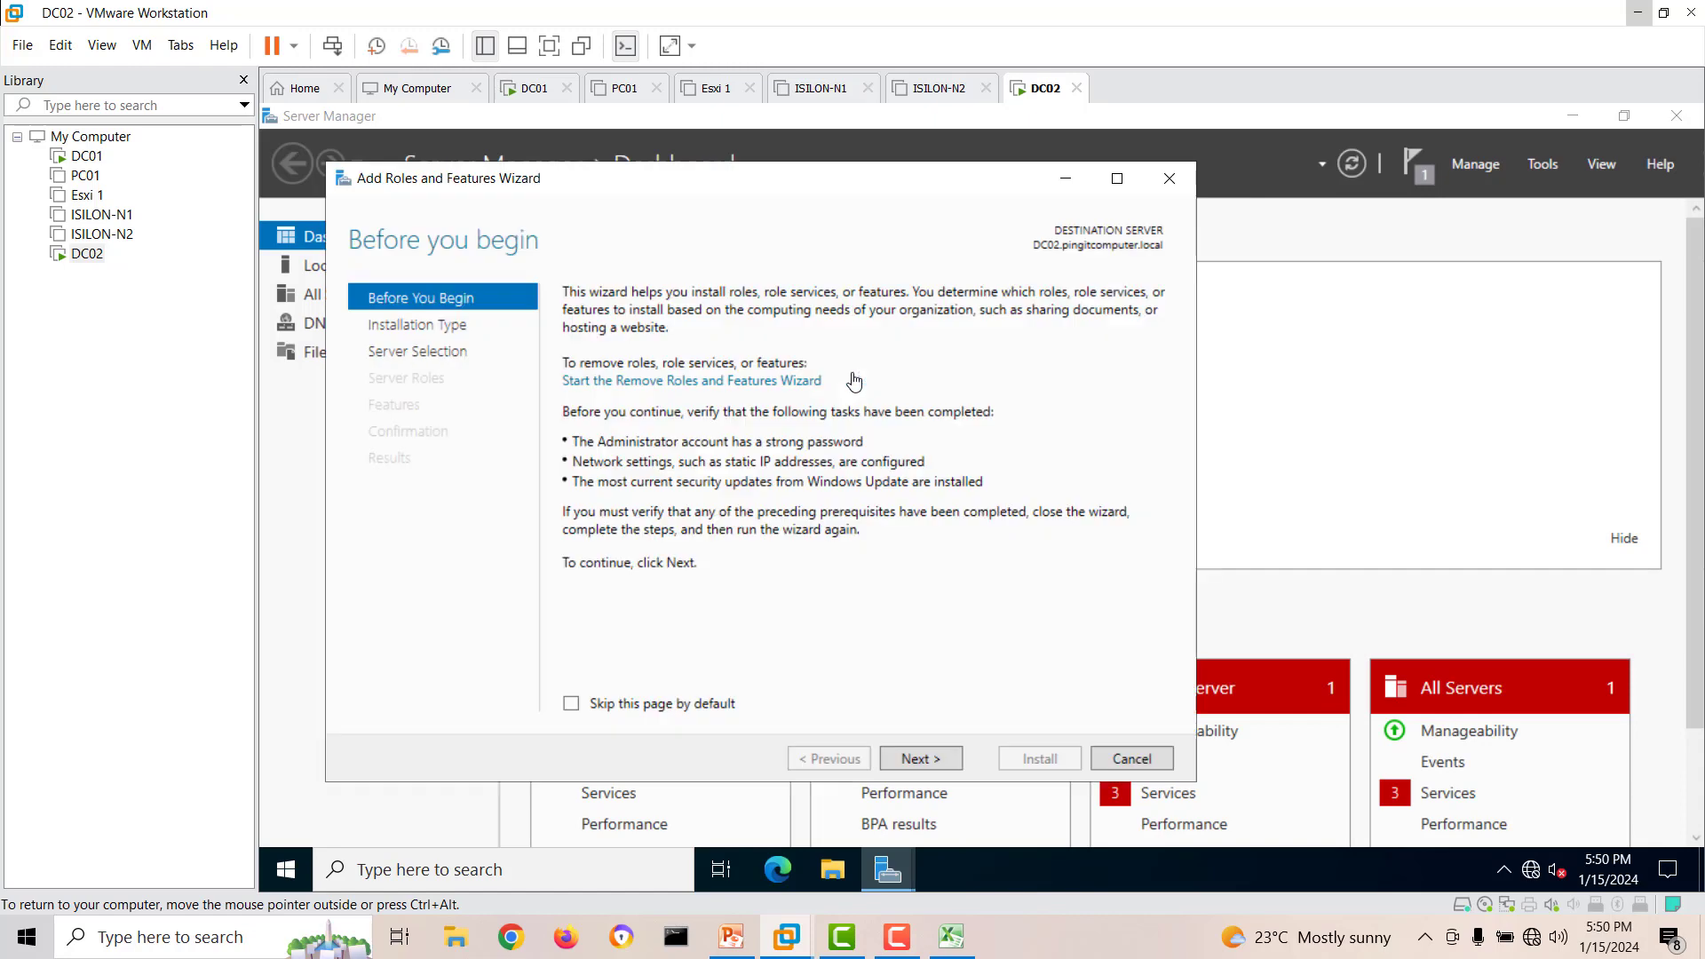
{"action": "left_click", "coordinate": [953, 765]}
{"action": "left_click", "coordinate": [941, 761]}
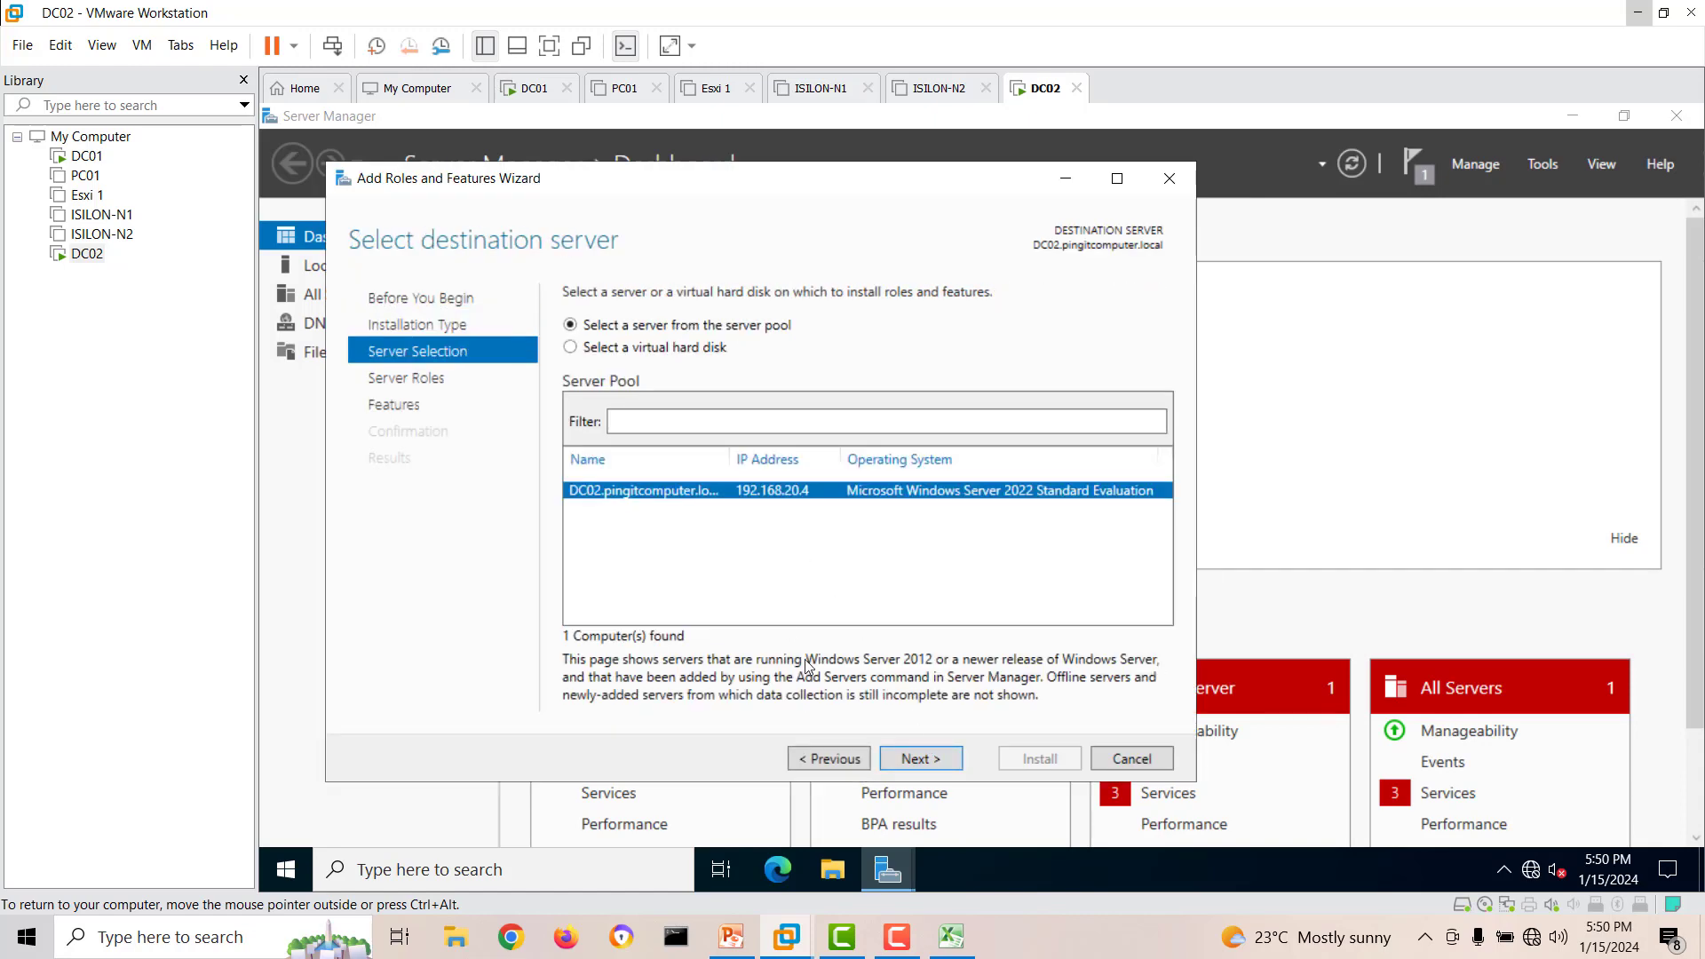
{"action": "left_click", "coordinate": [934, 762]}
{"action": "left_click", "coordinate": [627, 380]}
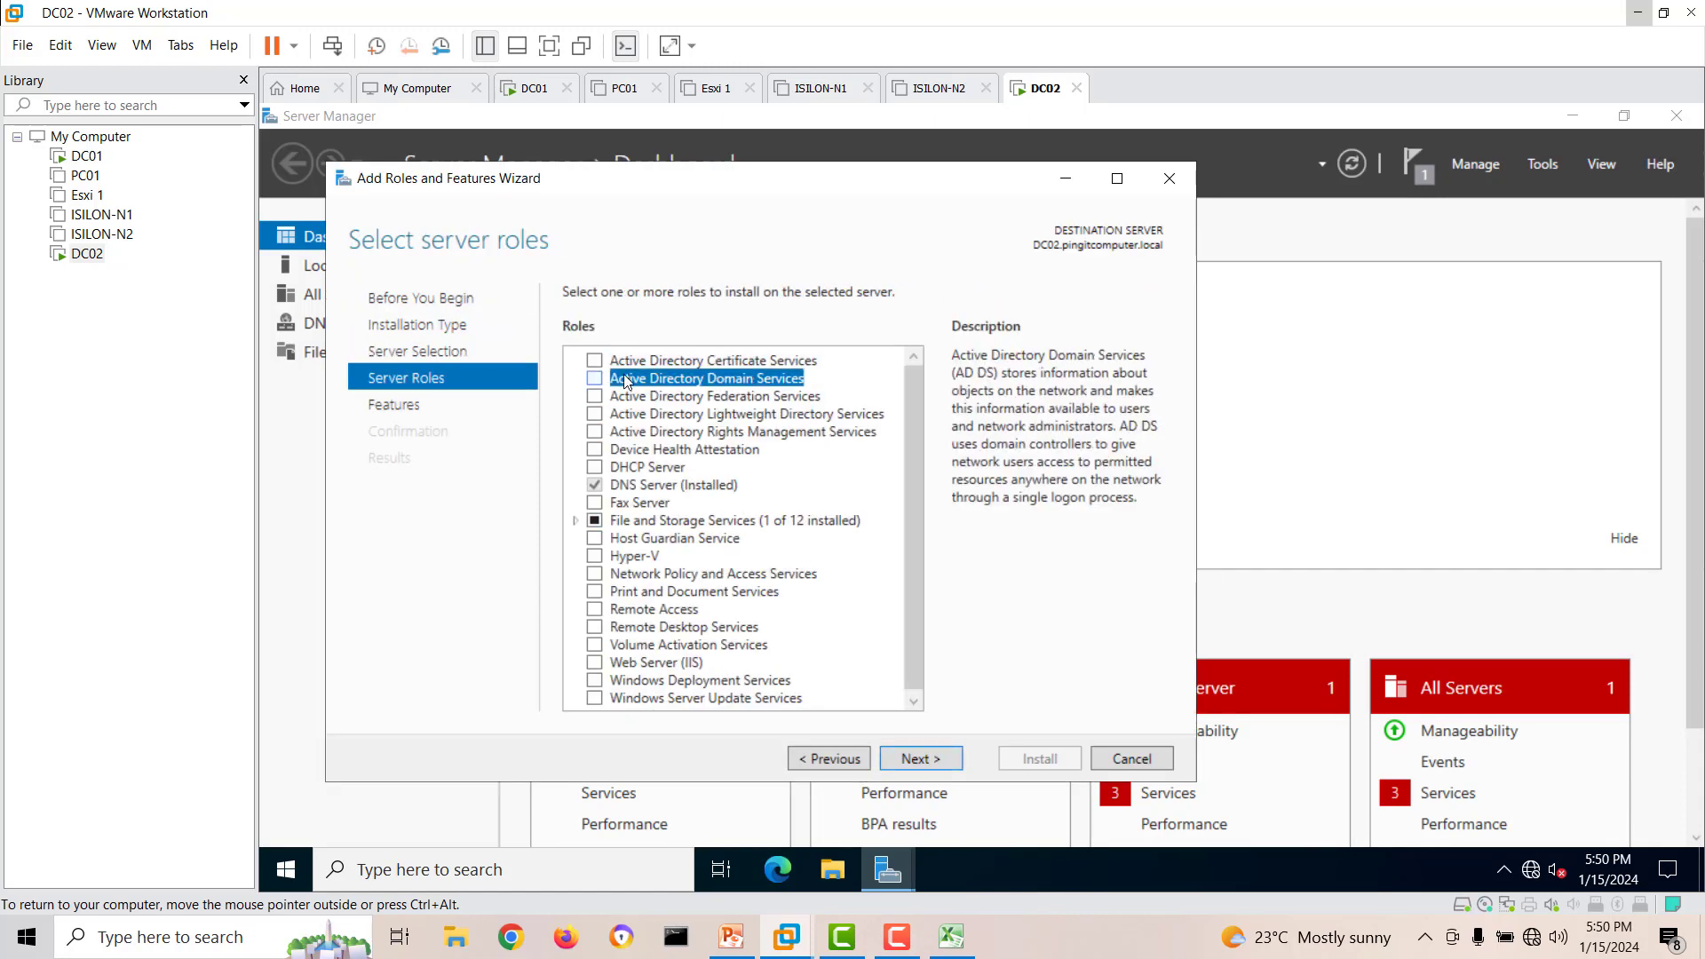
{"action": "left_click", "coordinate": [600, 380]}
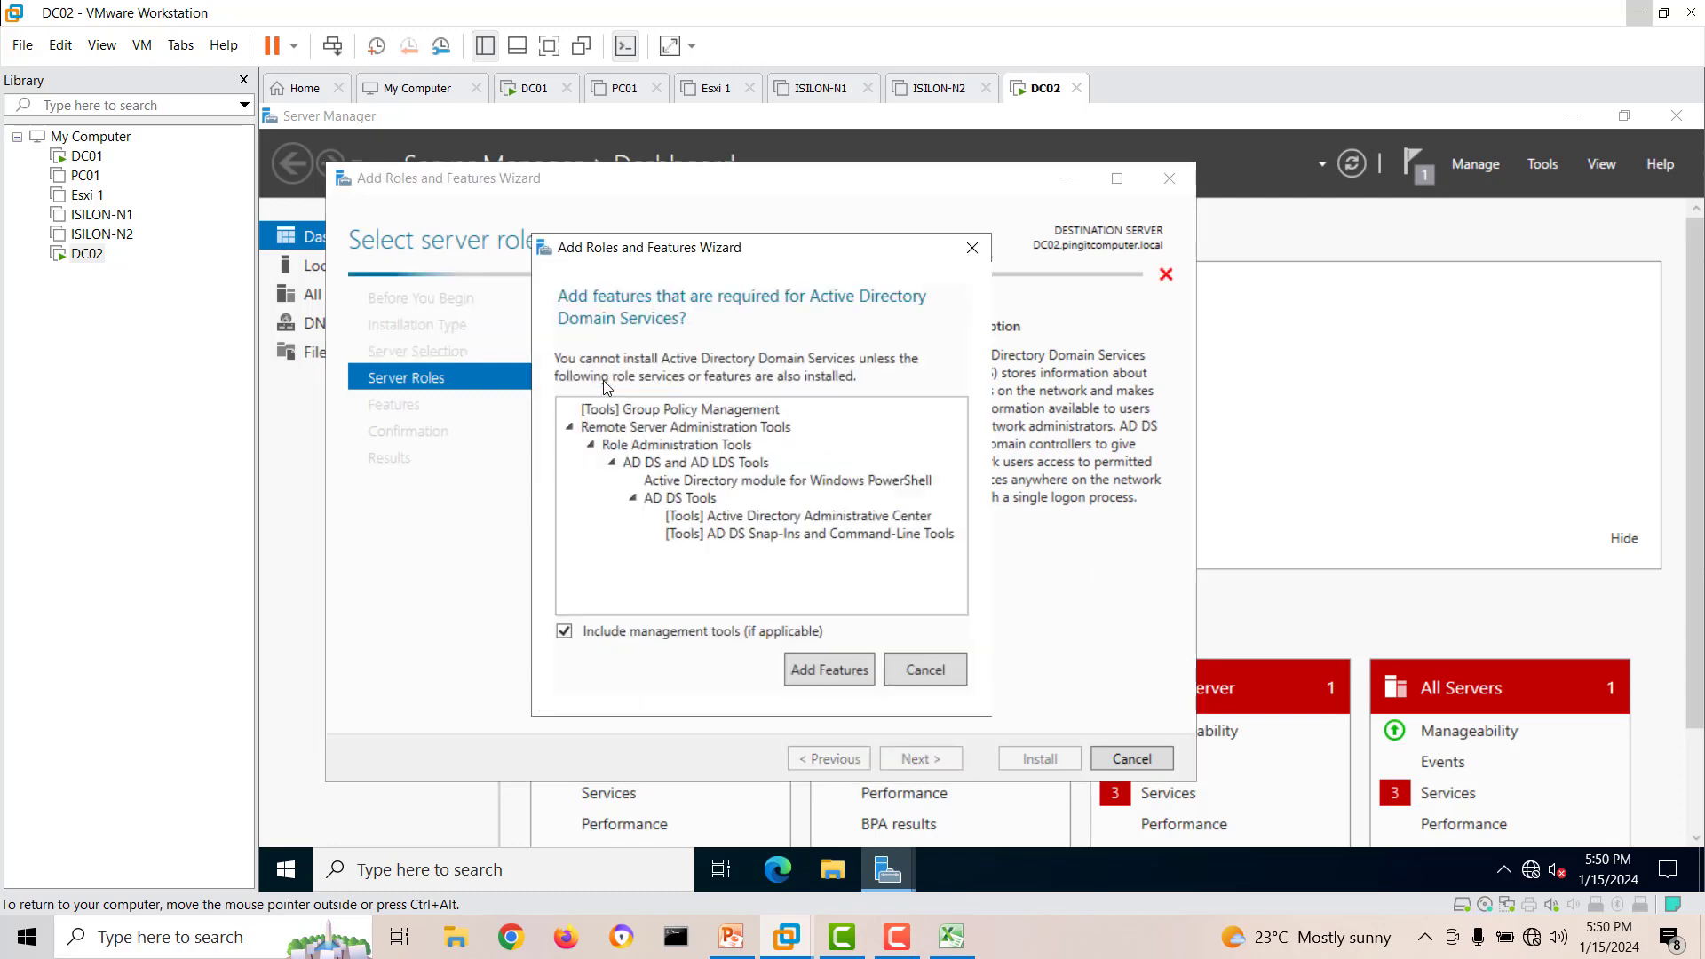
{"action": "left_click", "coordinate": [825, 670]}
Keep the default feature selection, install Active Directory Domain Services and close the wizard after installation.
{"action": "left_click", "coordinate": [961, 760]}
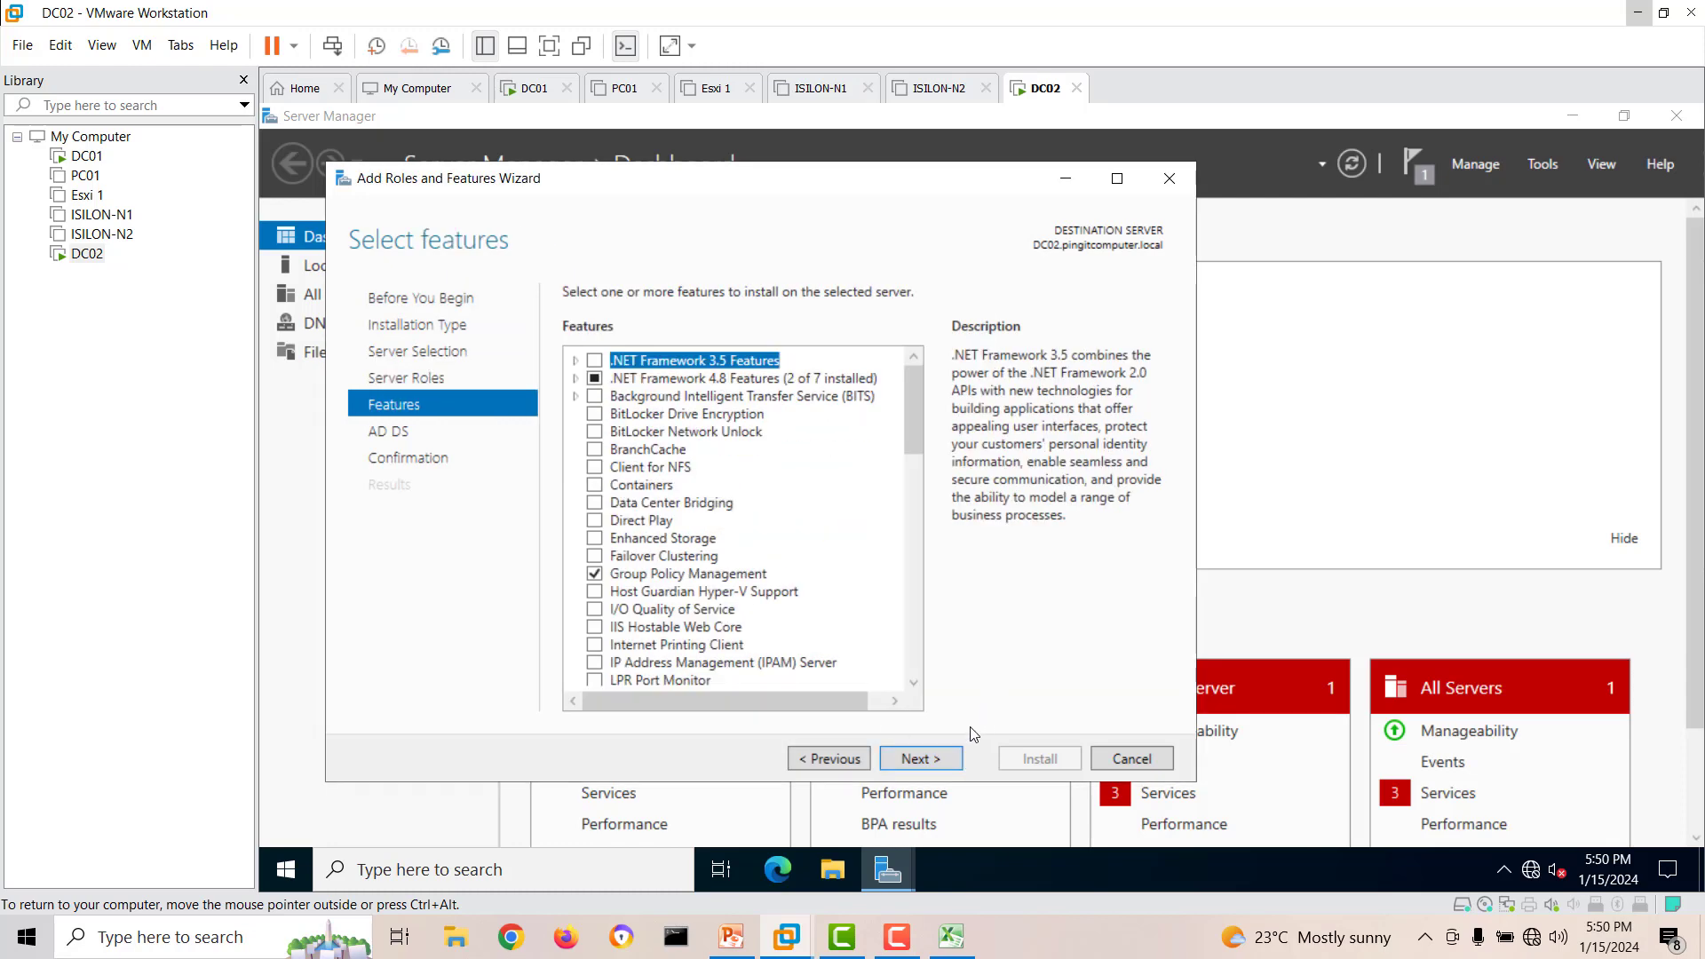
{"action": "left_click", "coordinate": [950, 760]}
{"action": "left_click", "coordinate": [950, 760]}
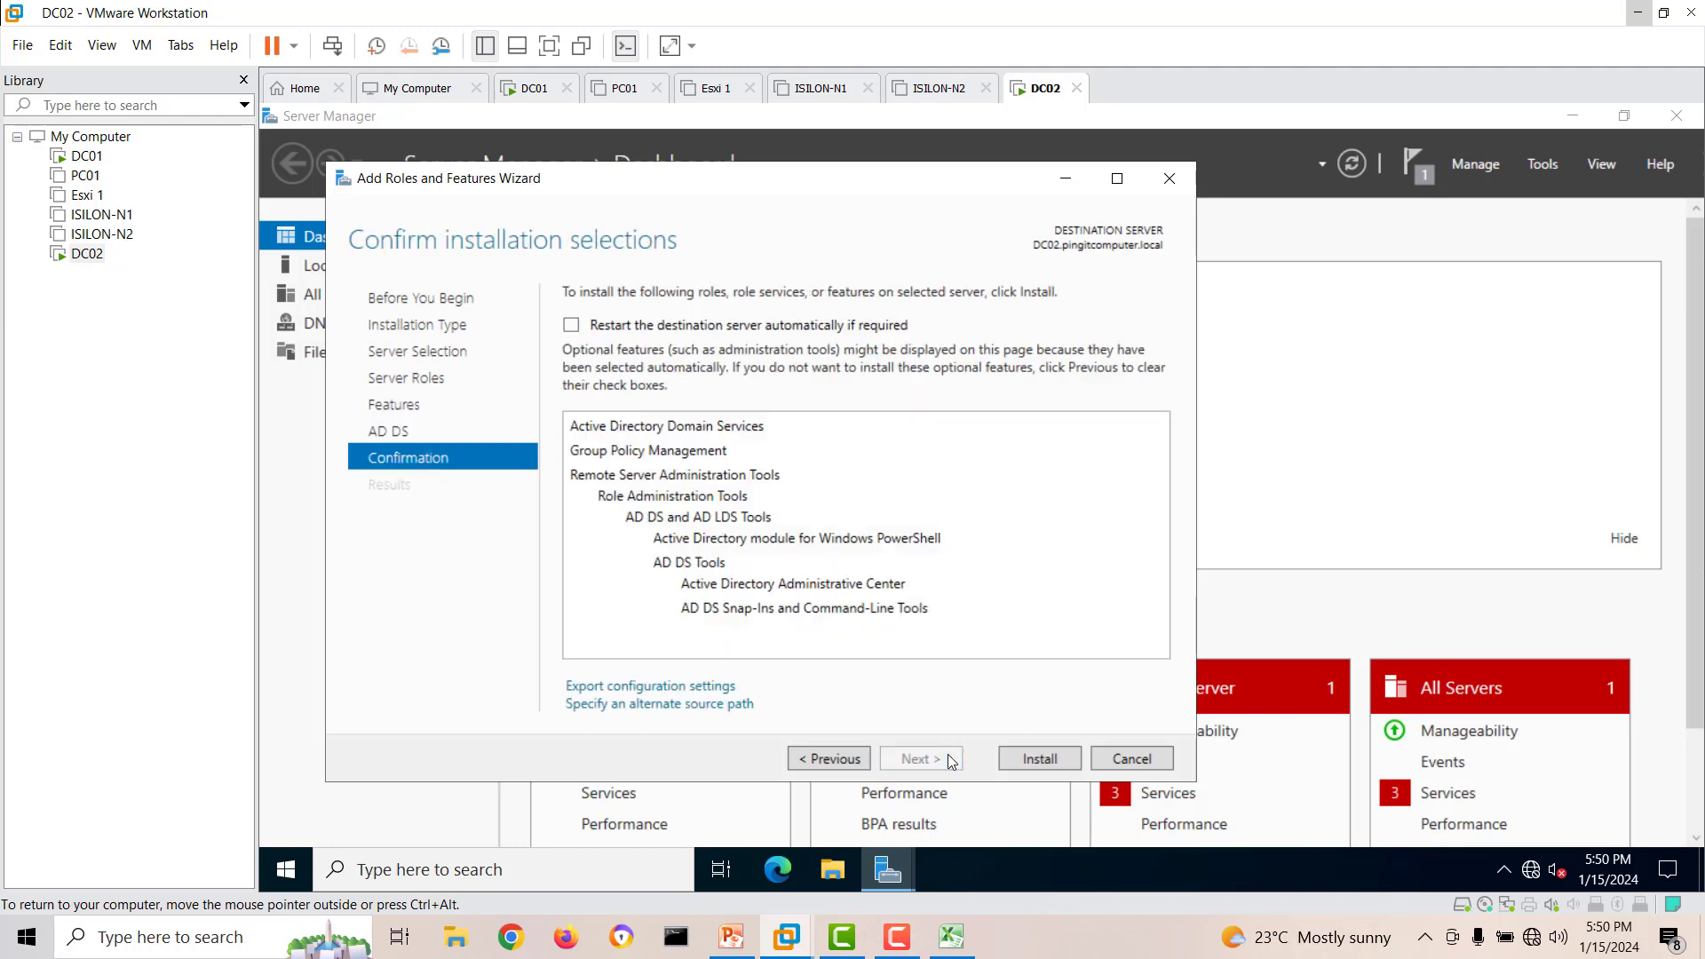
{"action": "left_click", "coordinate": [1030, 759]}
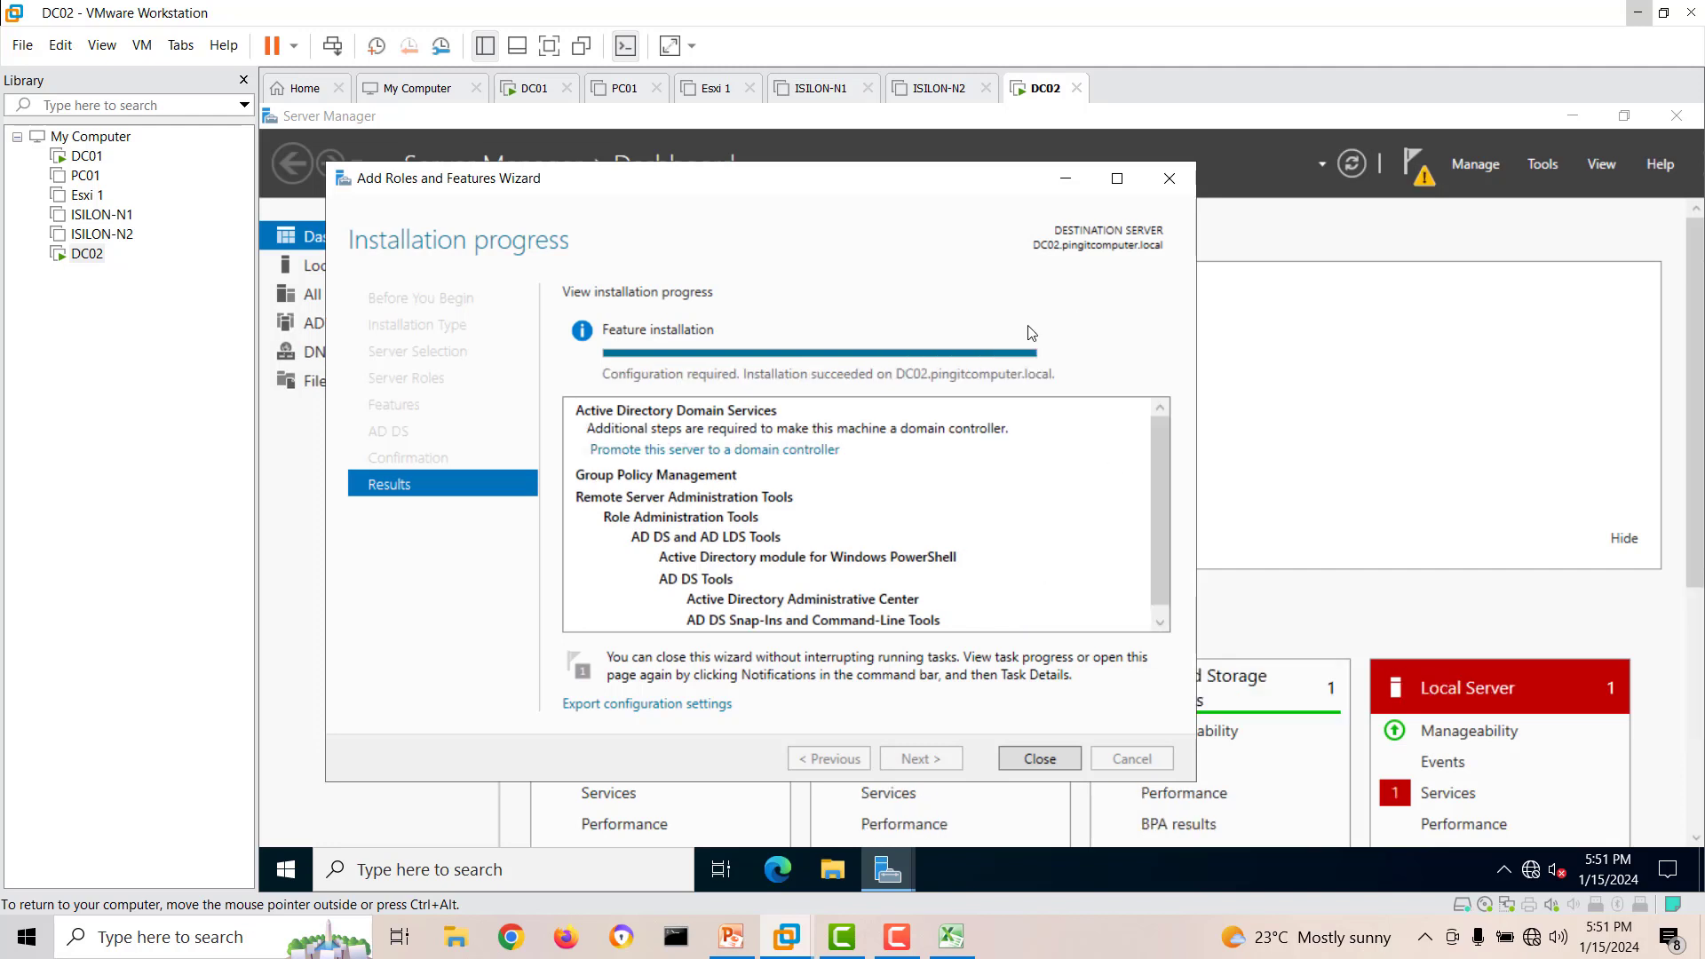
{"action": "left_click", "coordinate": [1049, 758]}
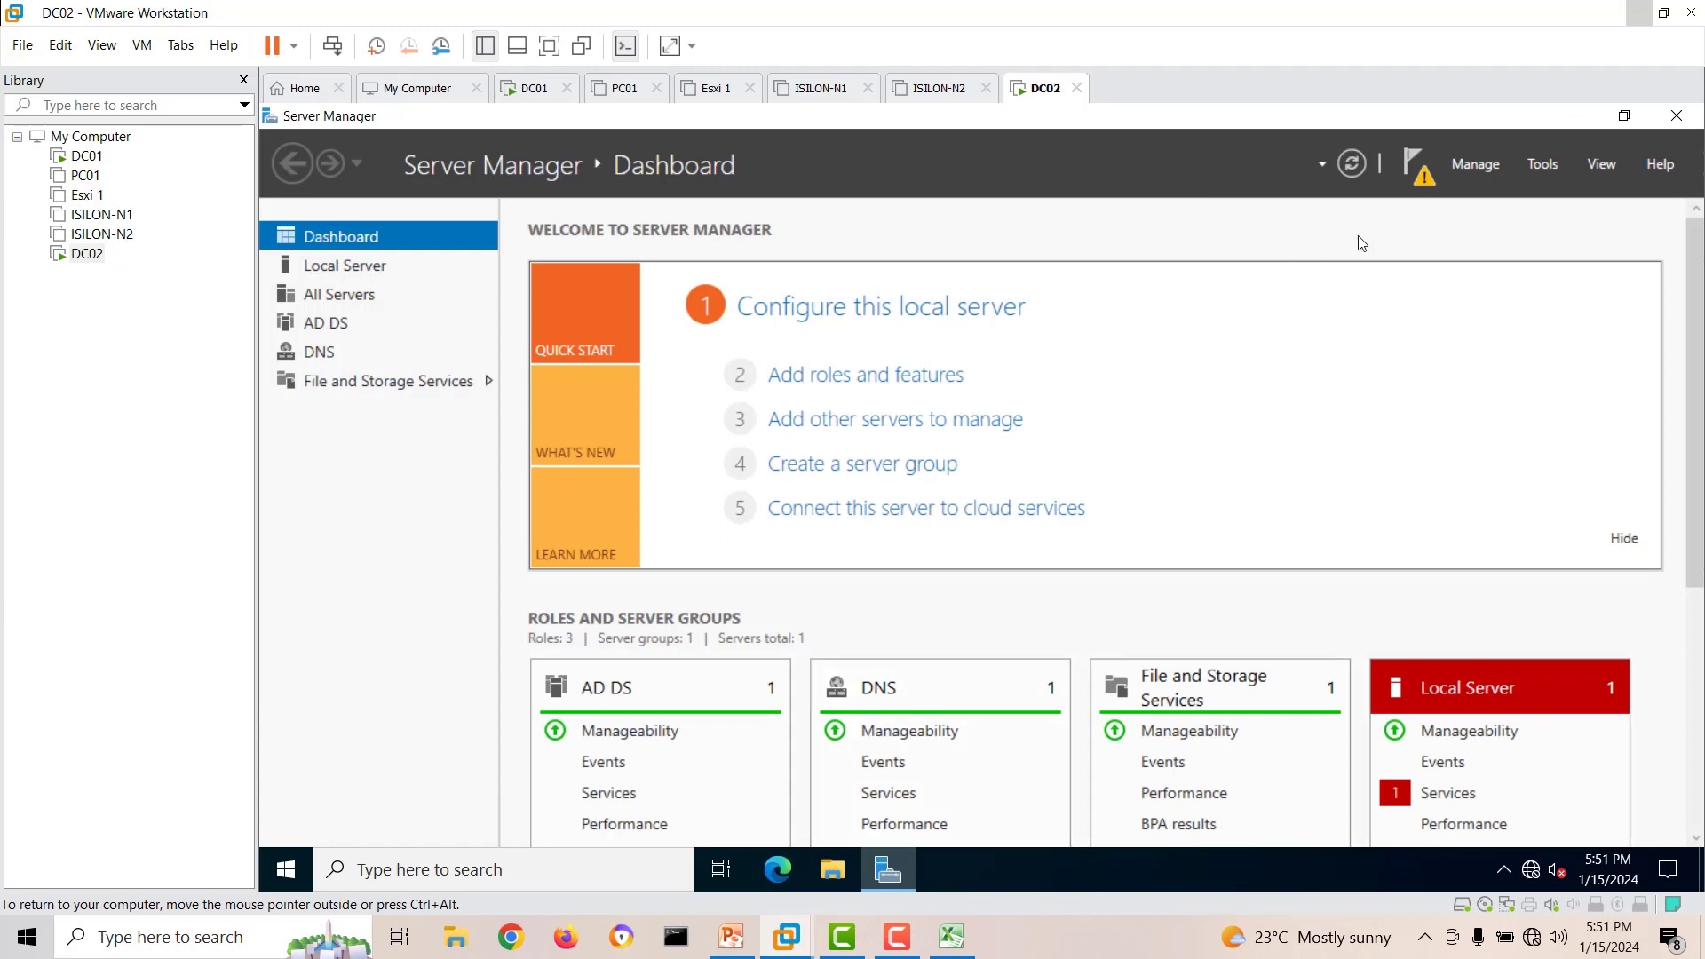
Start promoting DC02 to a domain controller in the existing domain pingitcomputer.local using the current user's credentials.
{"action": "left_click", "coordinate": [1414, 176]}
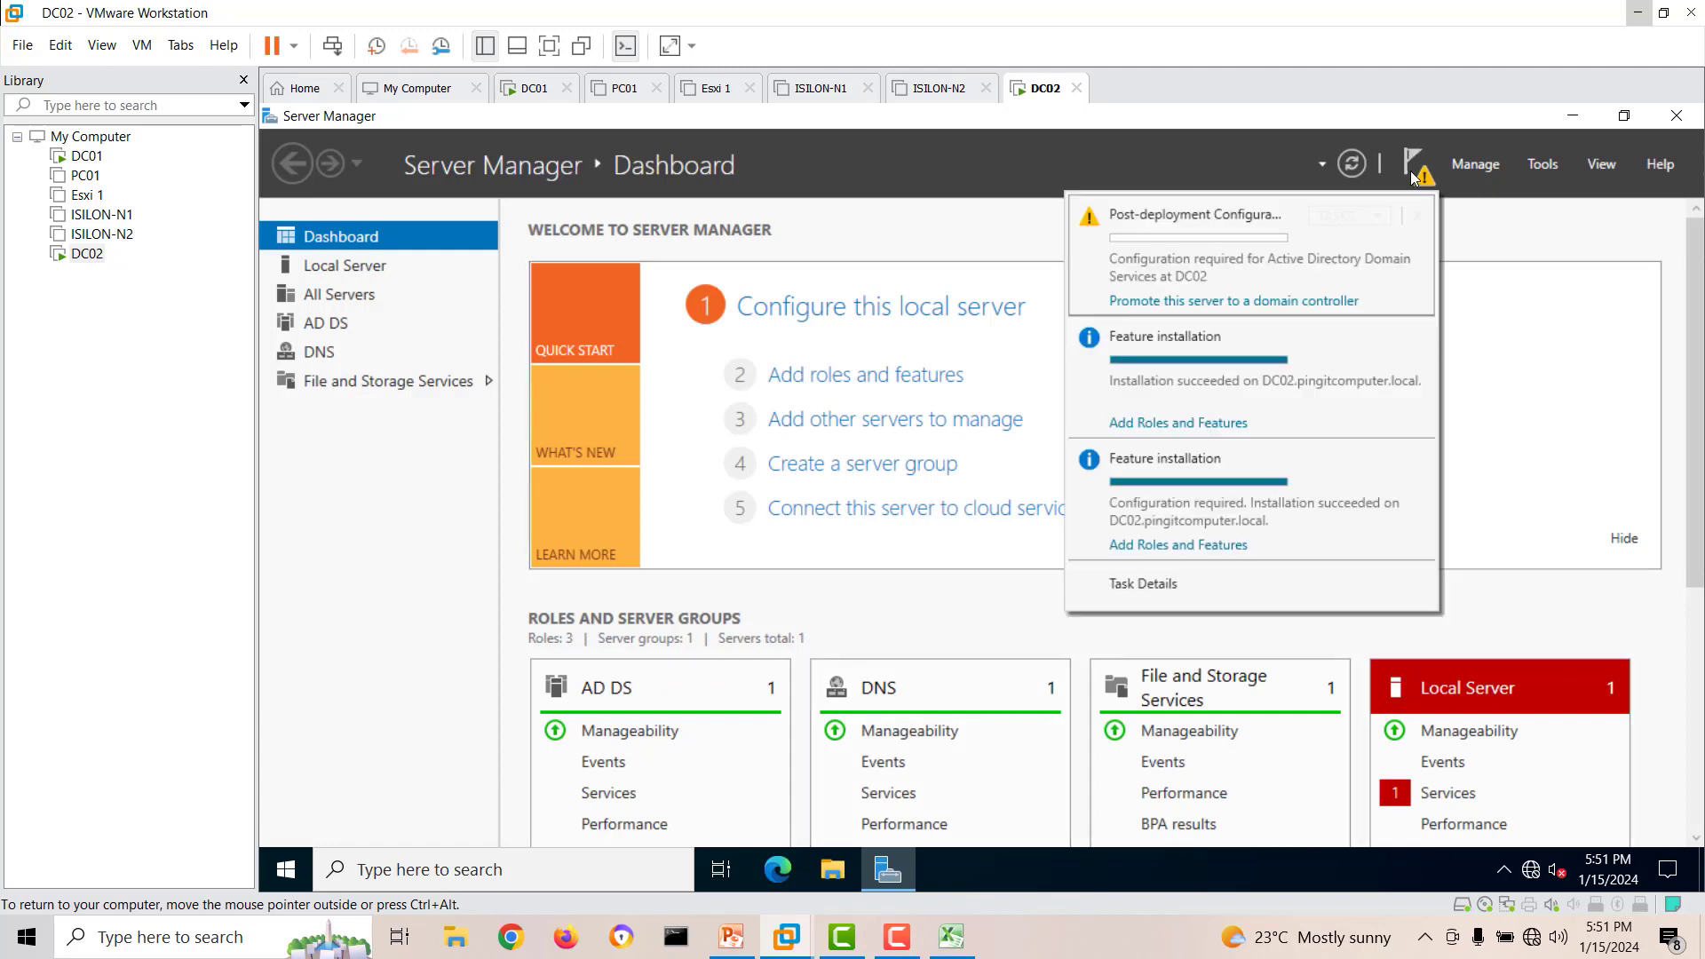
{"action": "left_click", "coordinate": [1263, 303]}
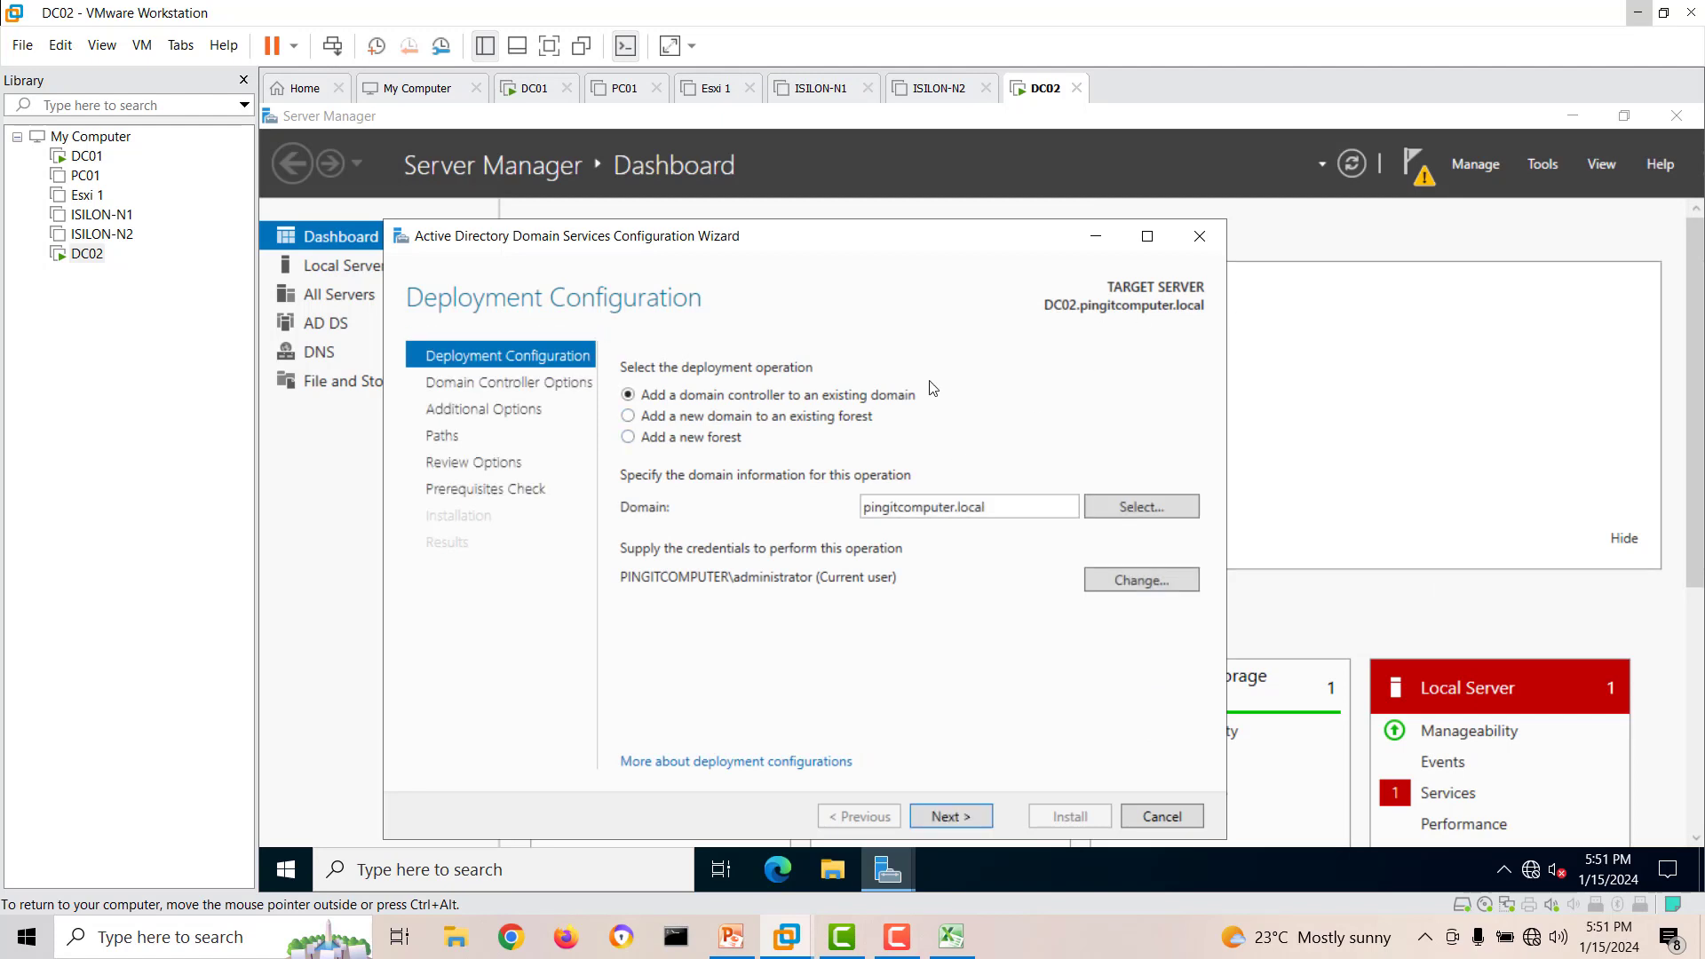
{"action": "left_click_drag", "start_coordinate": [892, 238], "coordinate": [923, 201]}
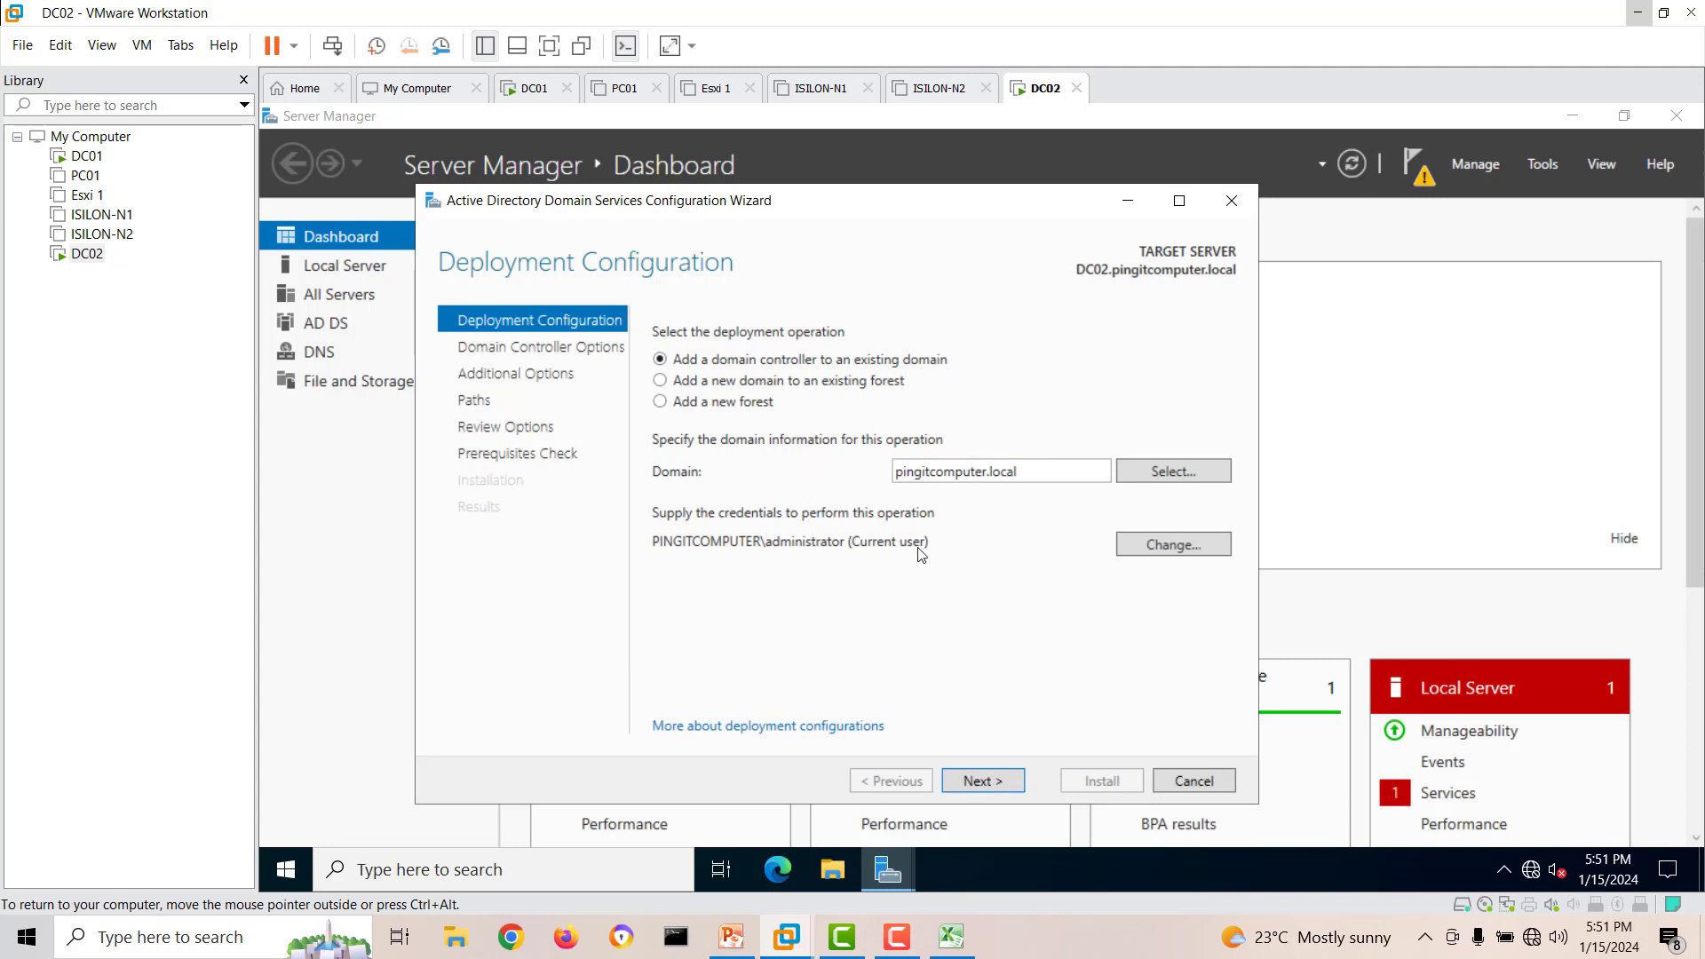
{"action": "left_click", "coordinate": [982, 780]}
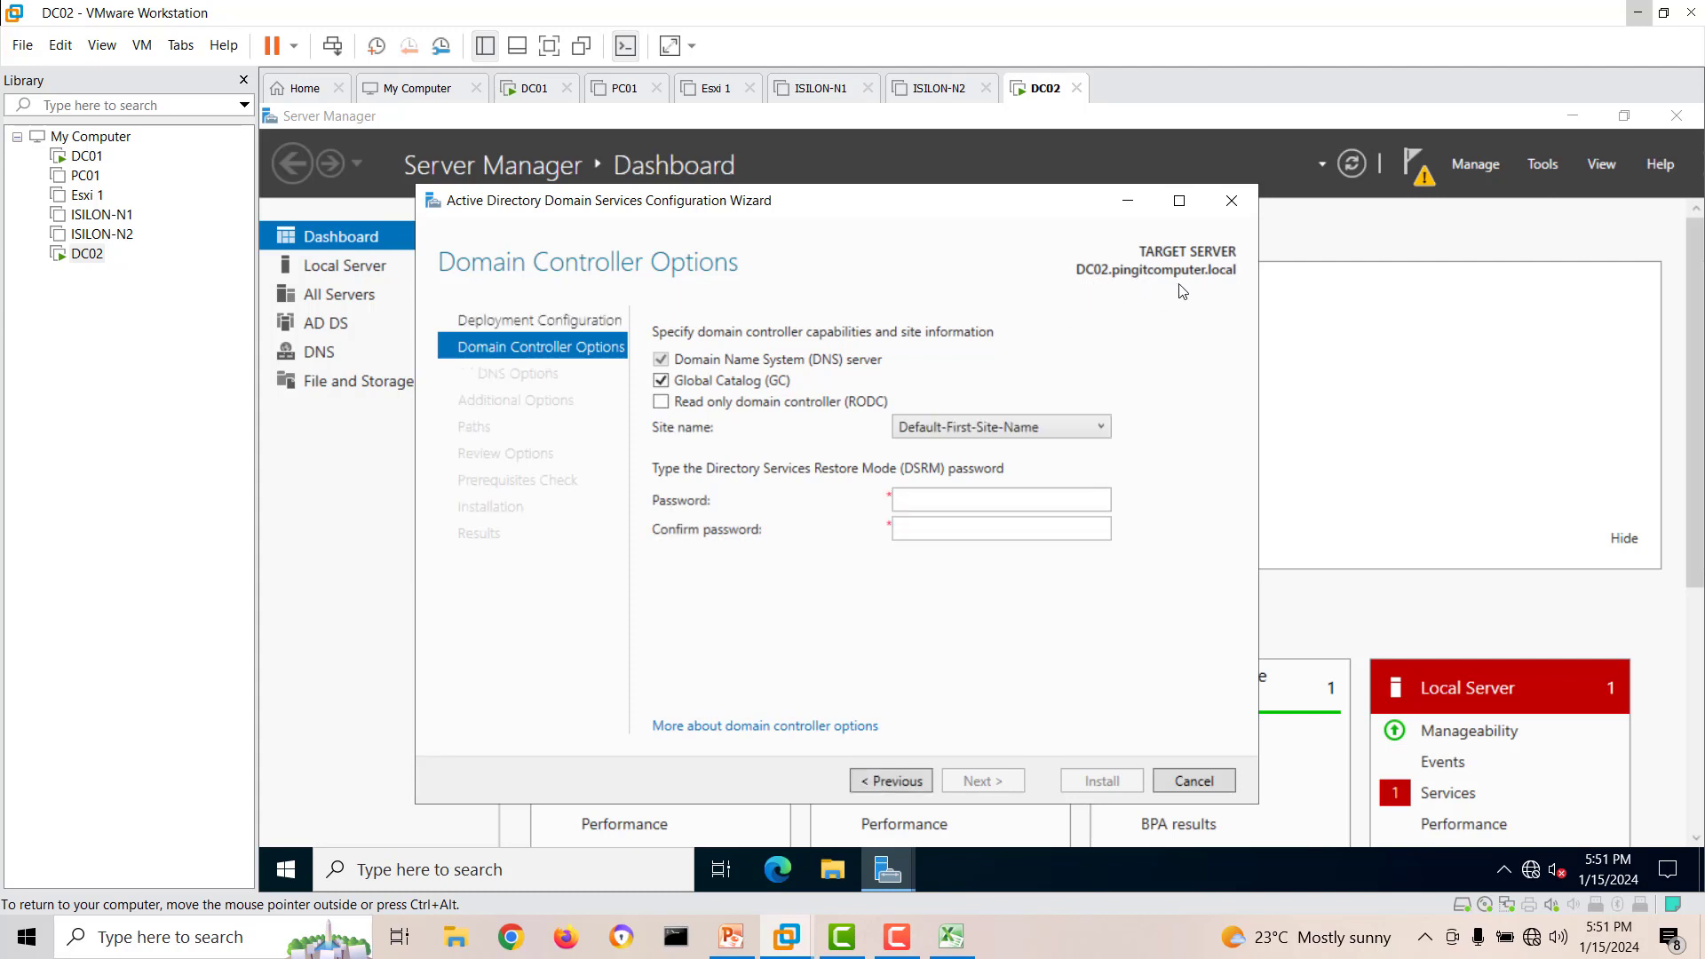
Enter and confirm the Directory Services Restore Mode password, keeping the default DNS server, Global Catalog and site options.
{"action": "left_click", "coordinate": [960, 502]}
{"action": "type", "text": "*********"}
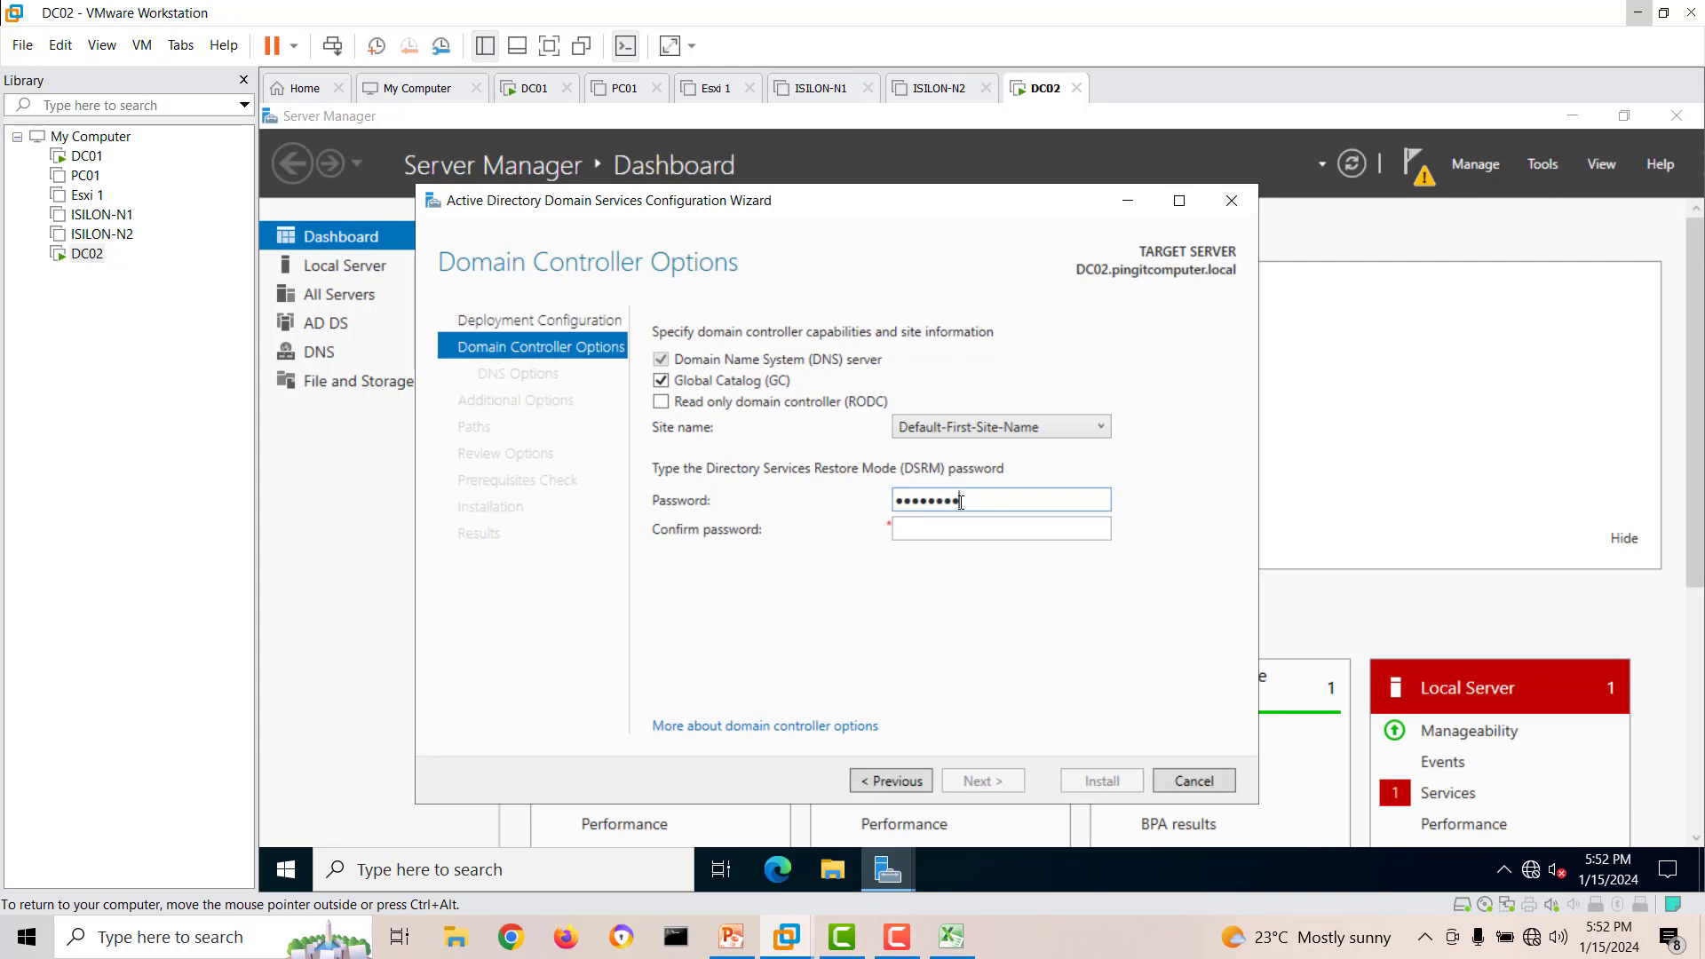
{"action": "key", "text": "Tab"}
{"action": "type", "text": "******"}
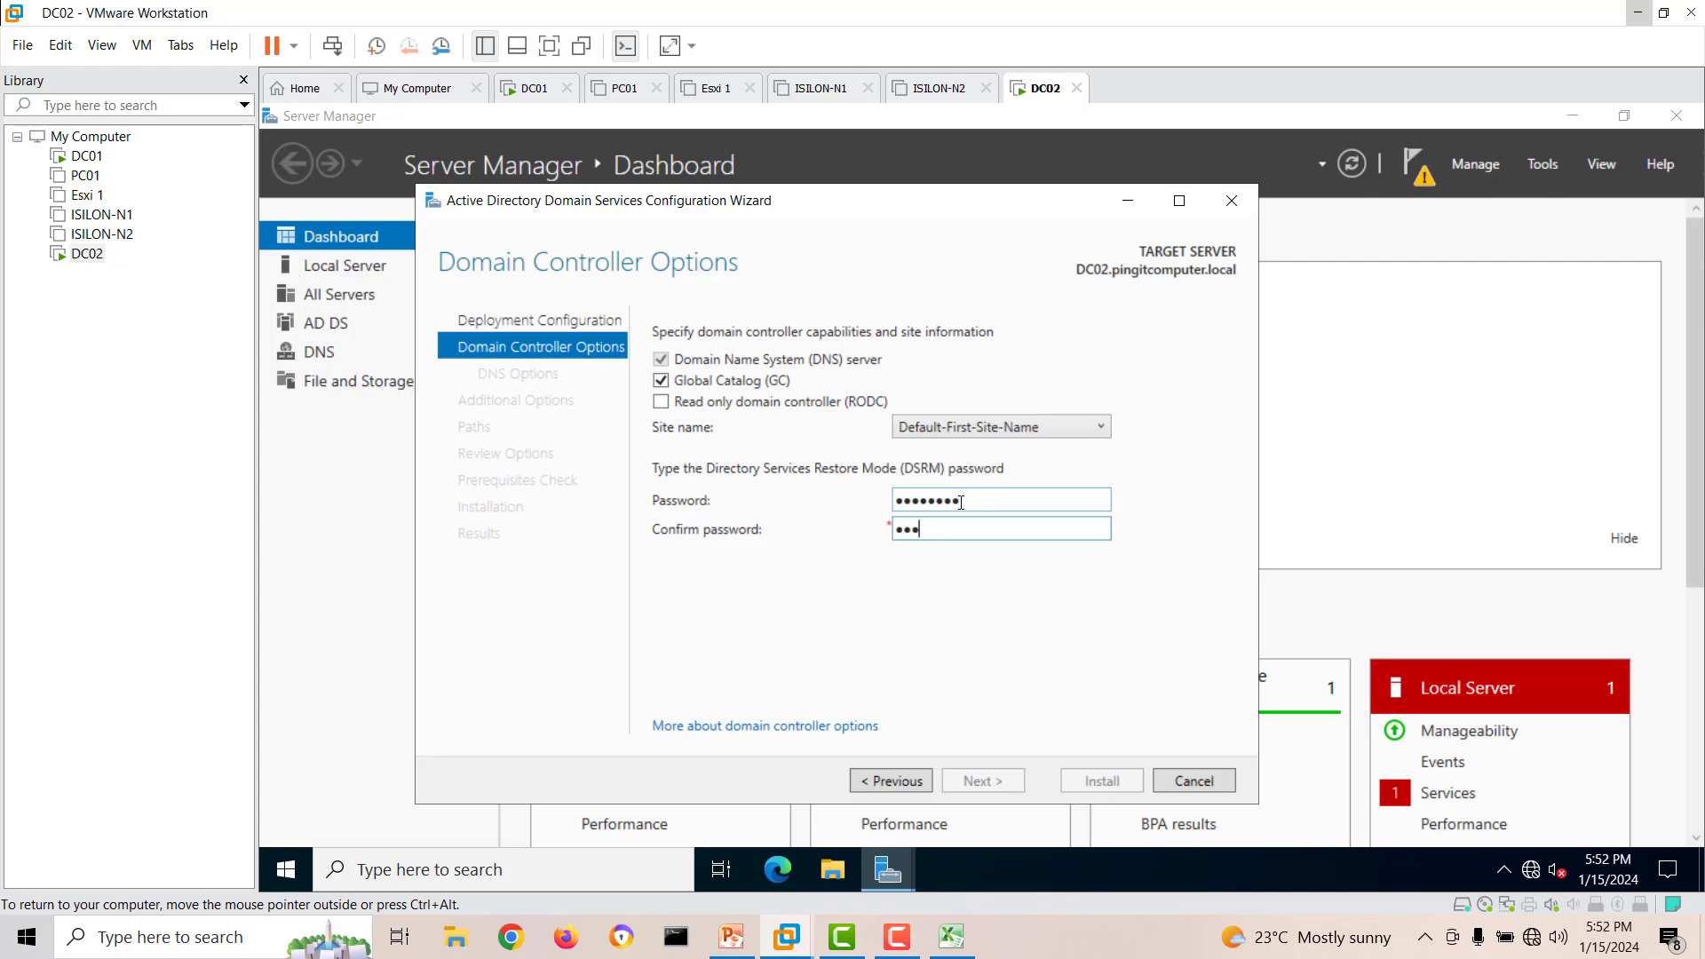
{"action": "type", "text": "***"}
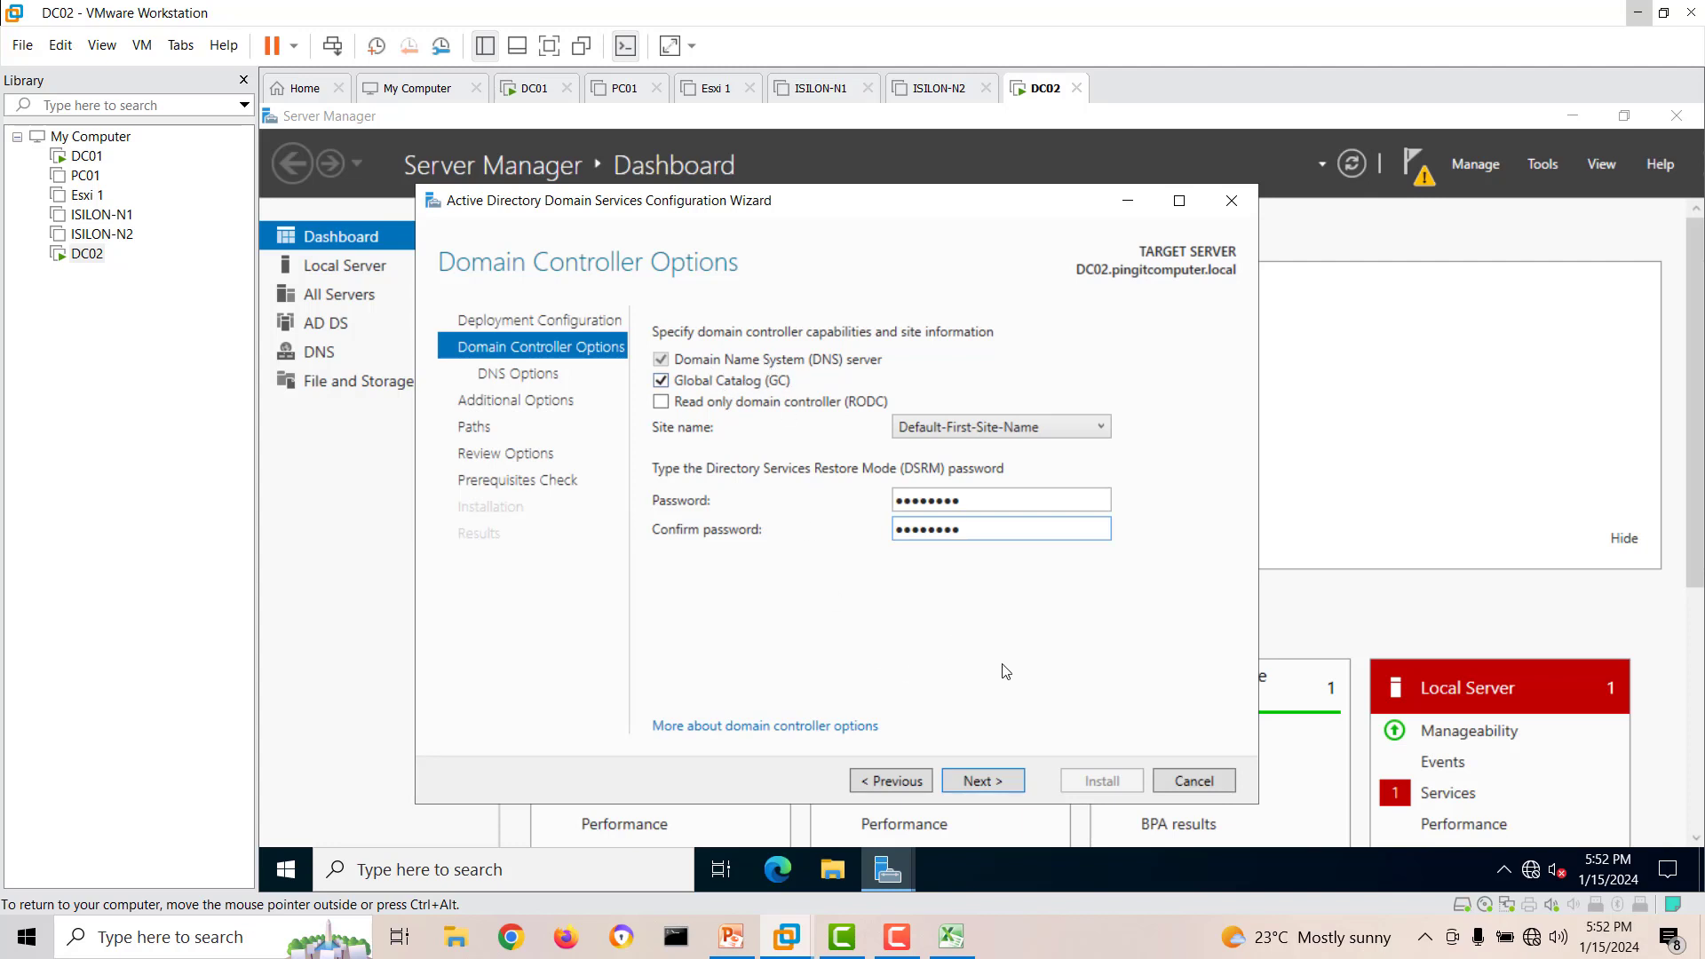
{"action": "left_click", "coordinate": [1020, 781]}
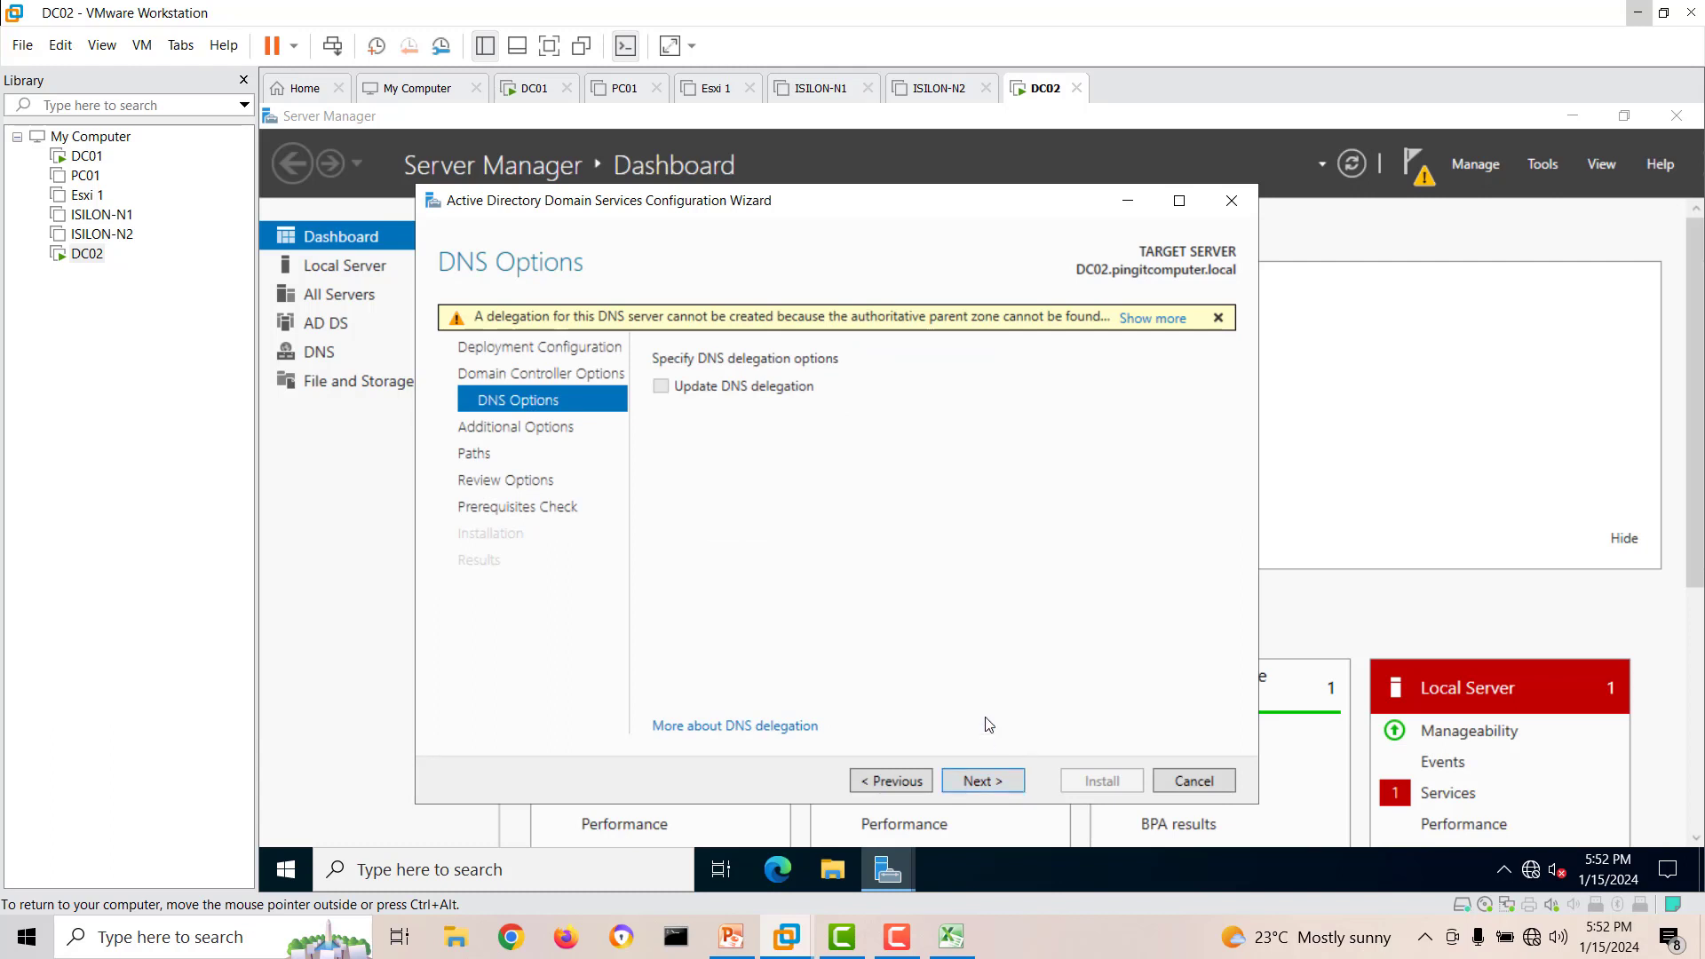
Accept the default DNS, replication and folder path options, review the selections and run the prerequisites check.
{"action": "left_click", "coordinate": [990, 784]}
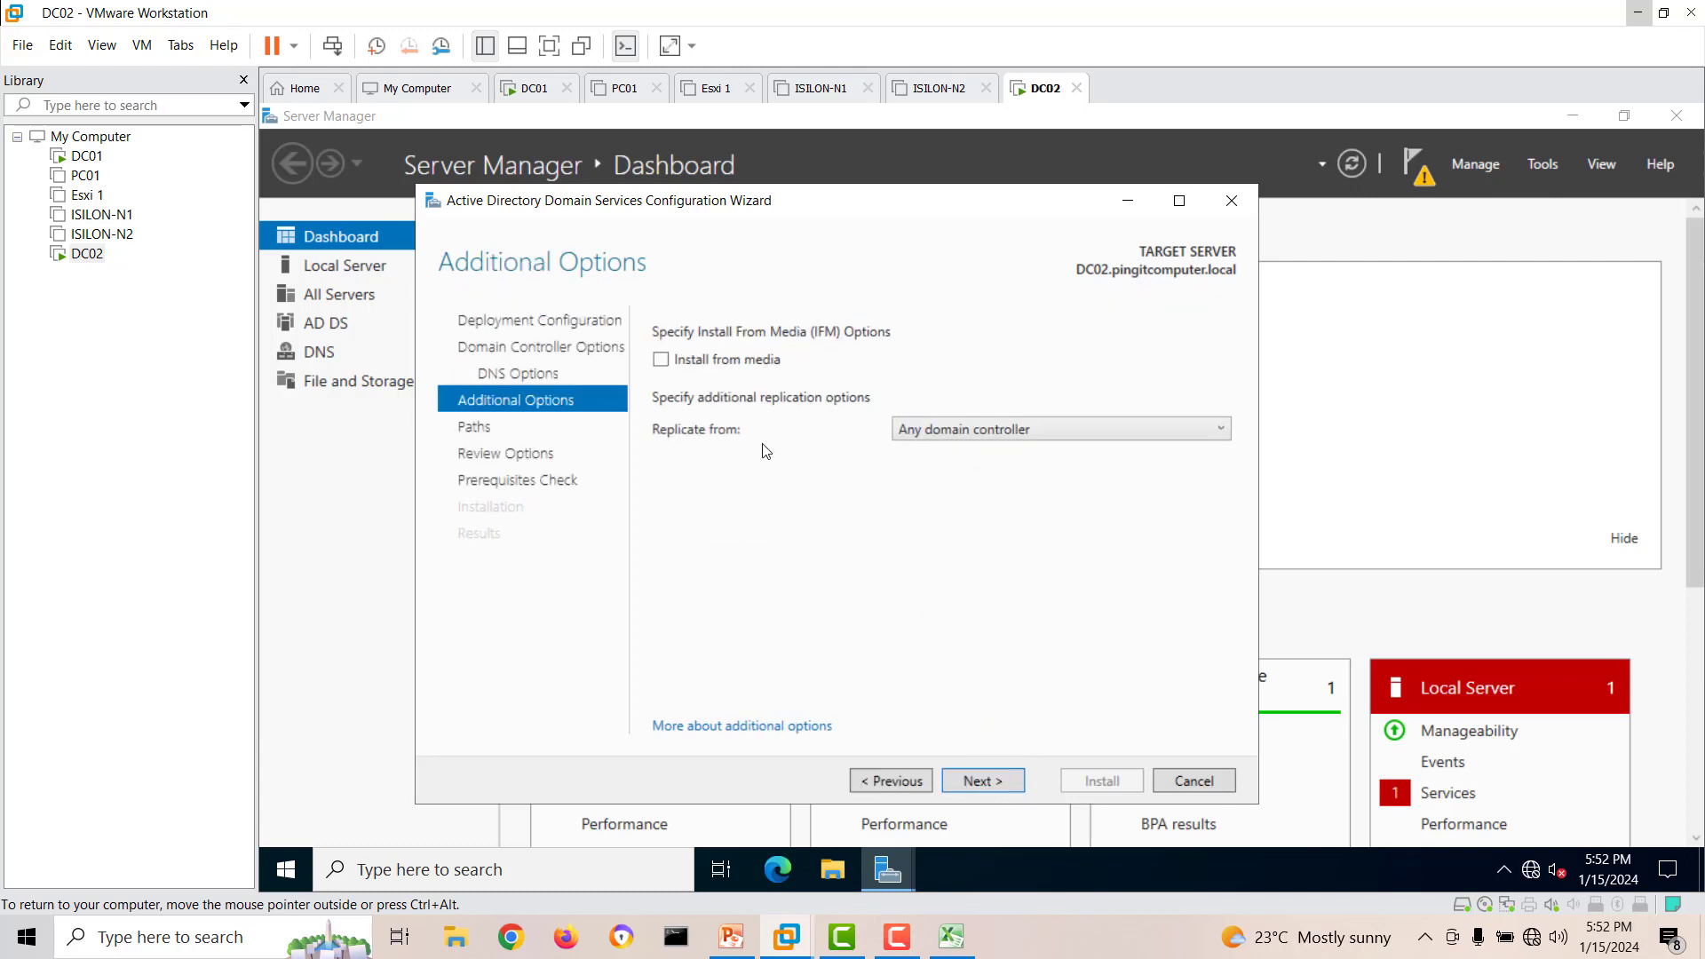
{"action": "left_click", "coordinate": [1005, 781]}
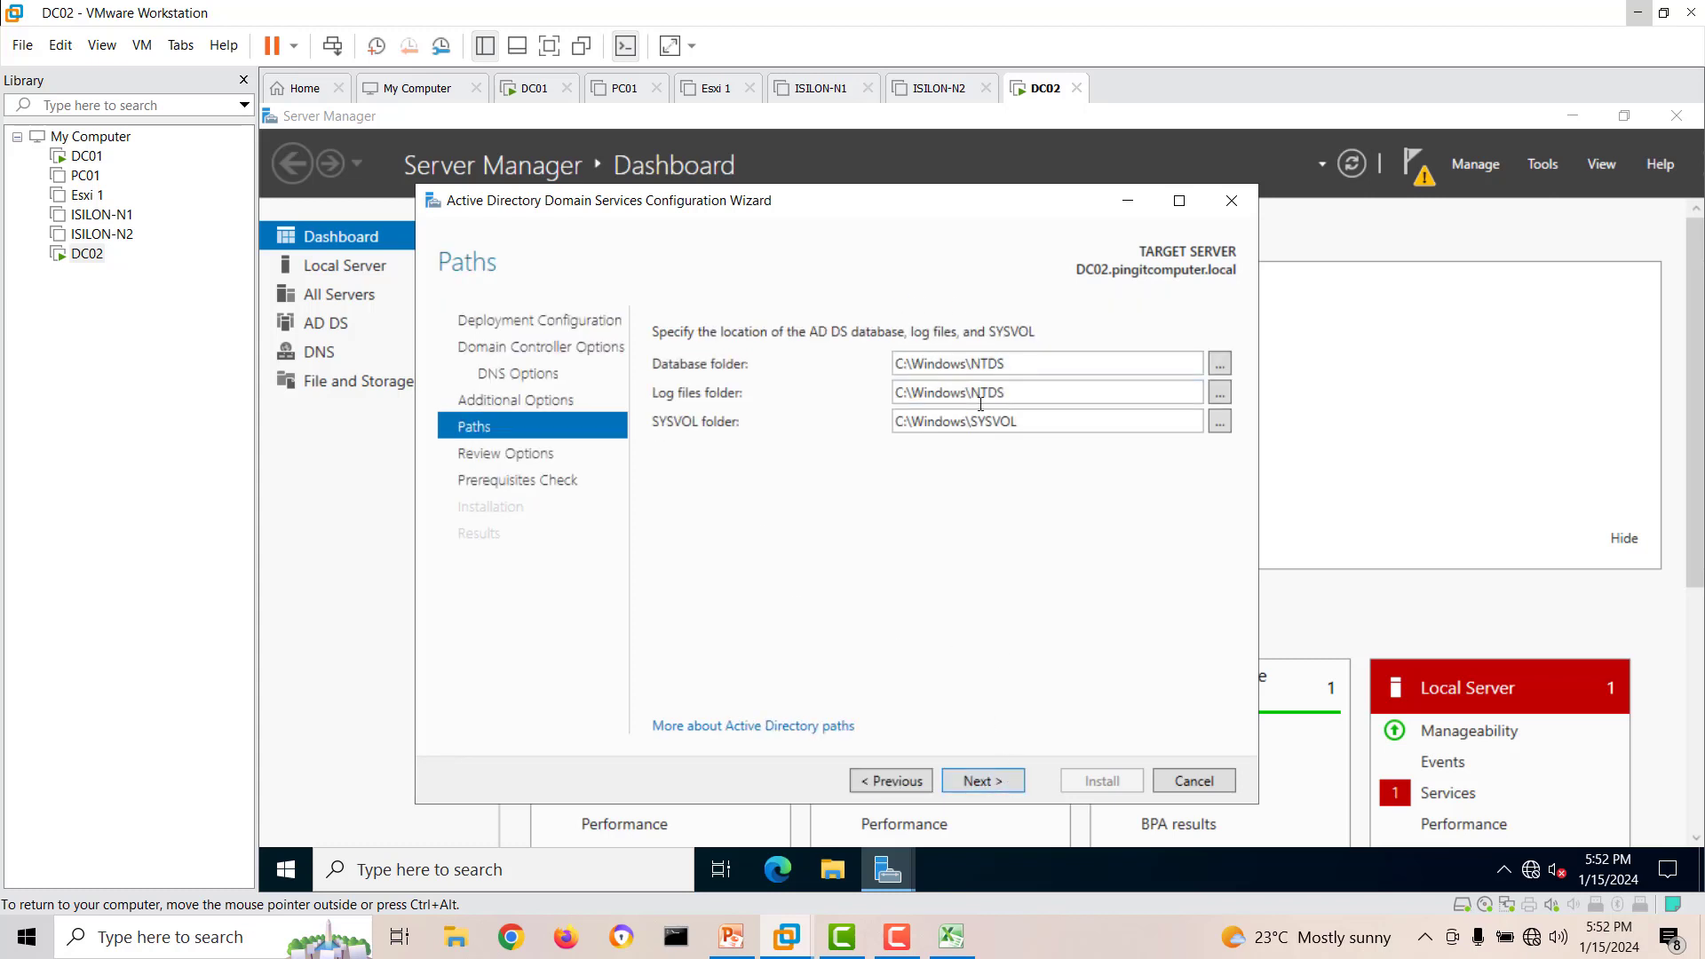
{"action": "left_click", "coordinate": [1011, 781]}
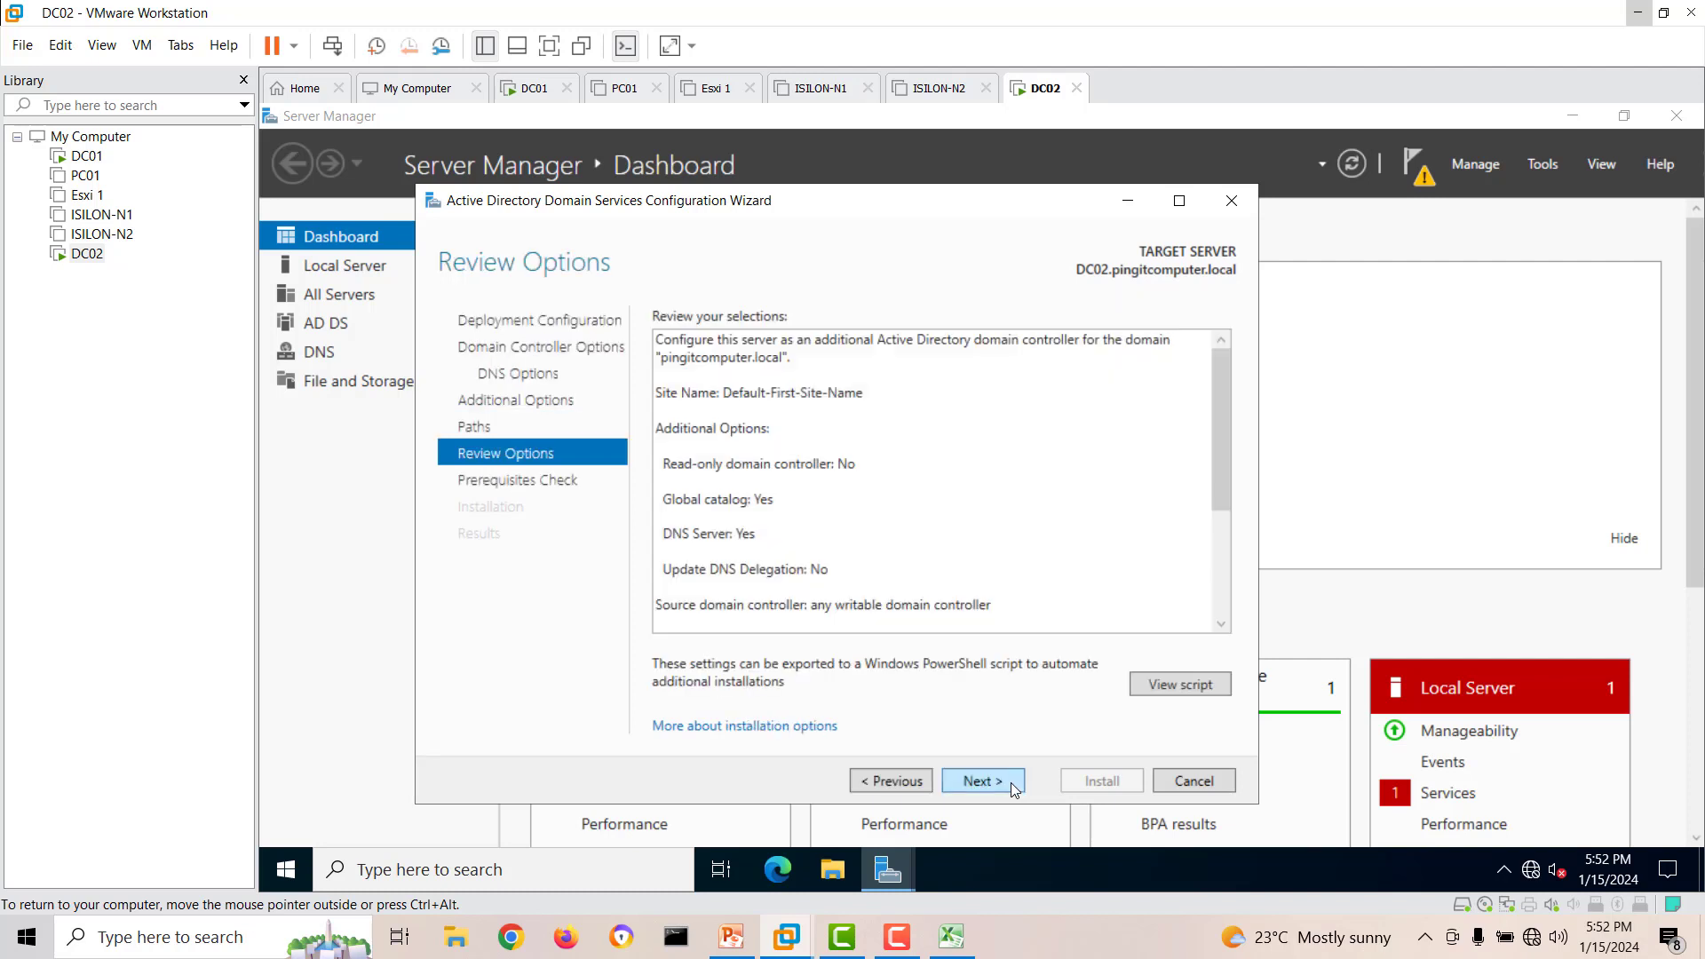
{"action": "scroll", "coordinate": [963, 448], "scroll_direction": "down", "scroll_amount": 4}
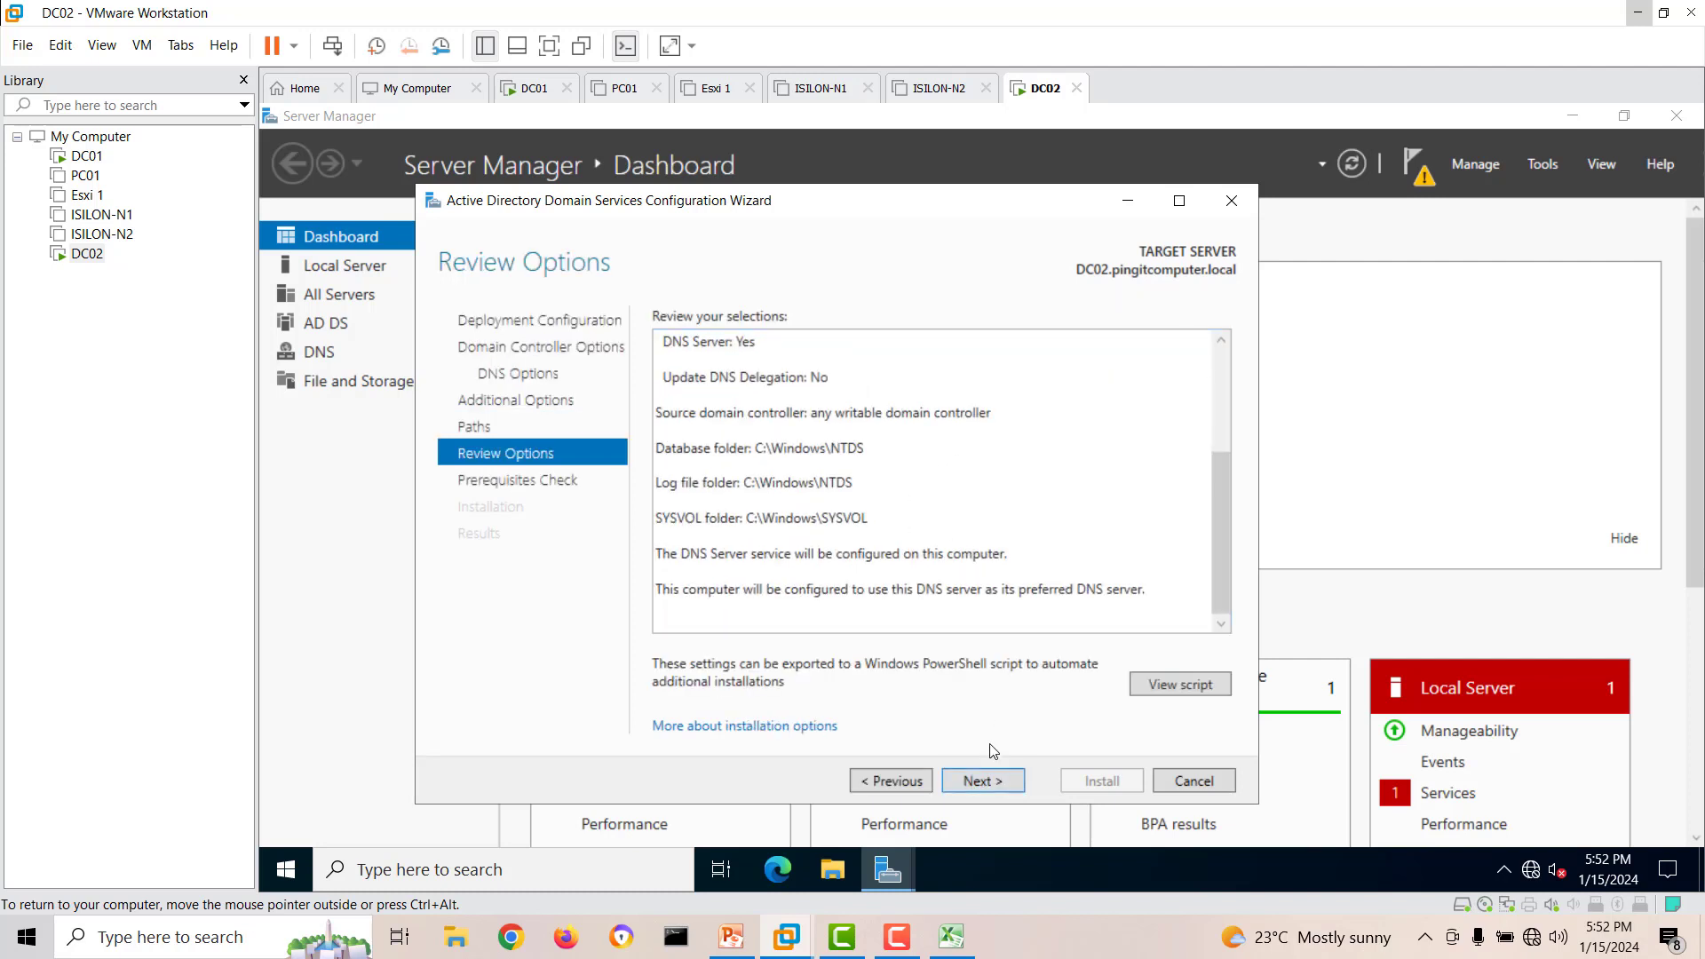
{"action": "left_click", "coordinate": [982, 779]}
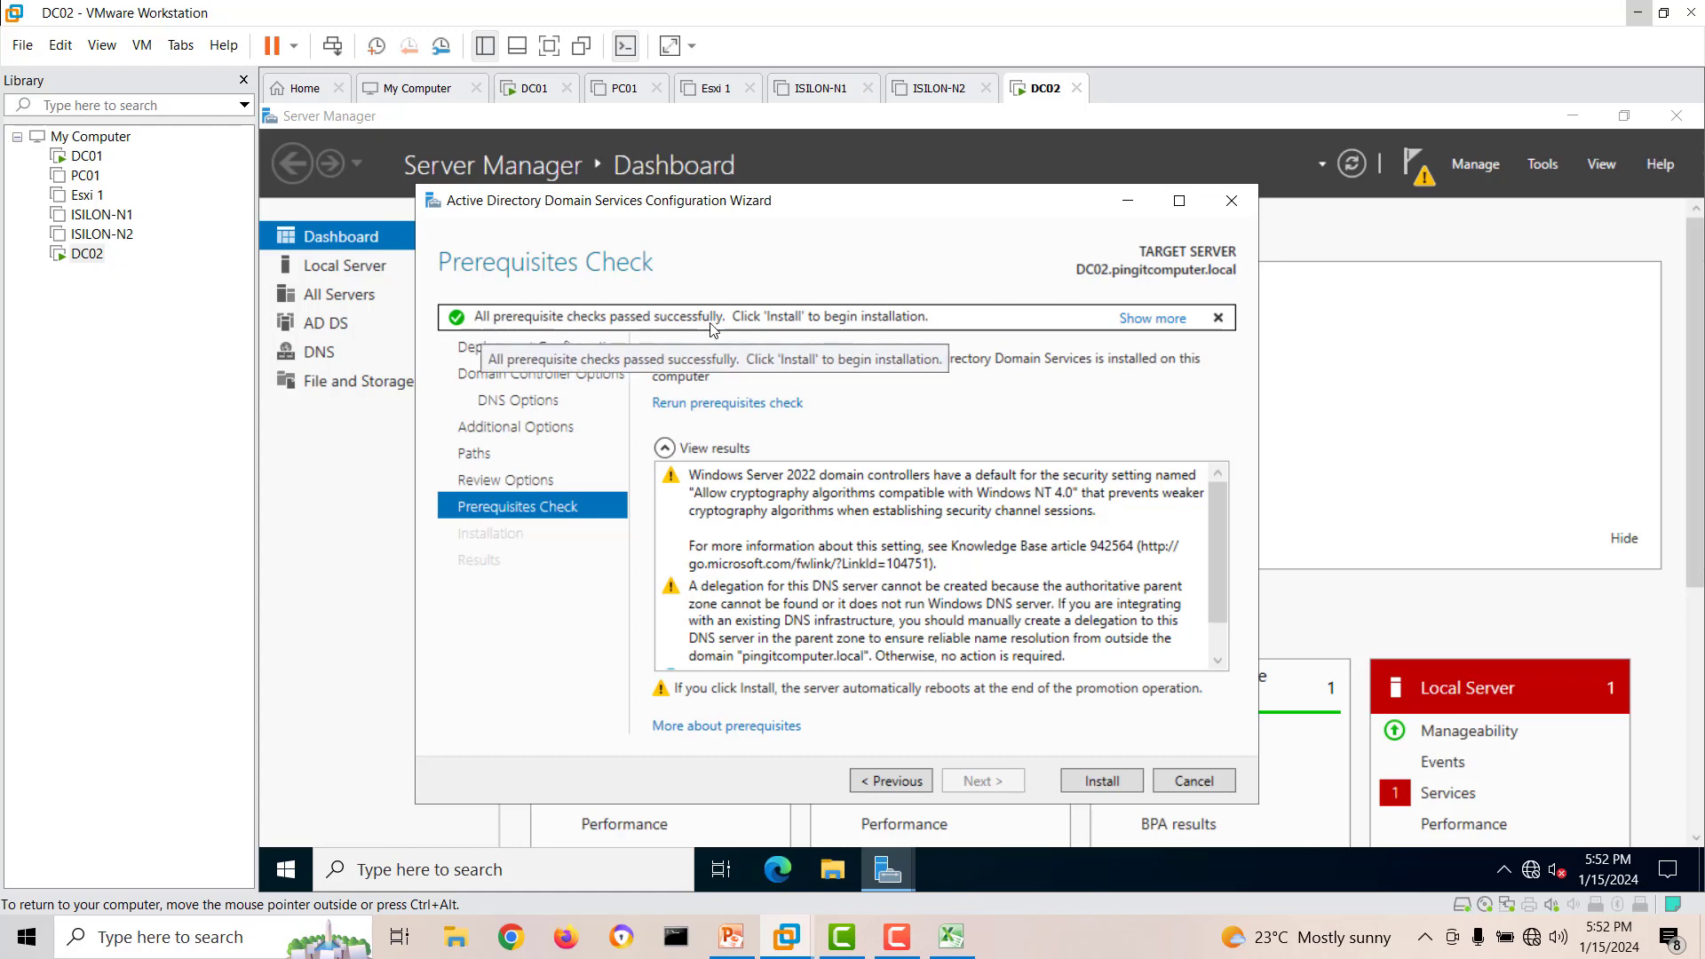
Review the prerequisite results, install the domain controller configuration on DC02, and dismiss the sign-out notice and wizard.
{"action": "scroll", "coordinate": [1010, 543], "scroll_direction": "down", "scroll_amount": 1}
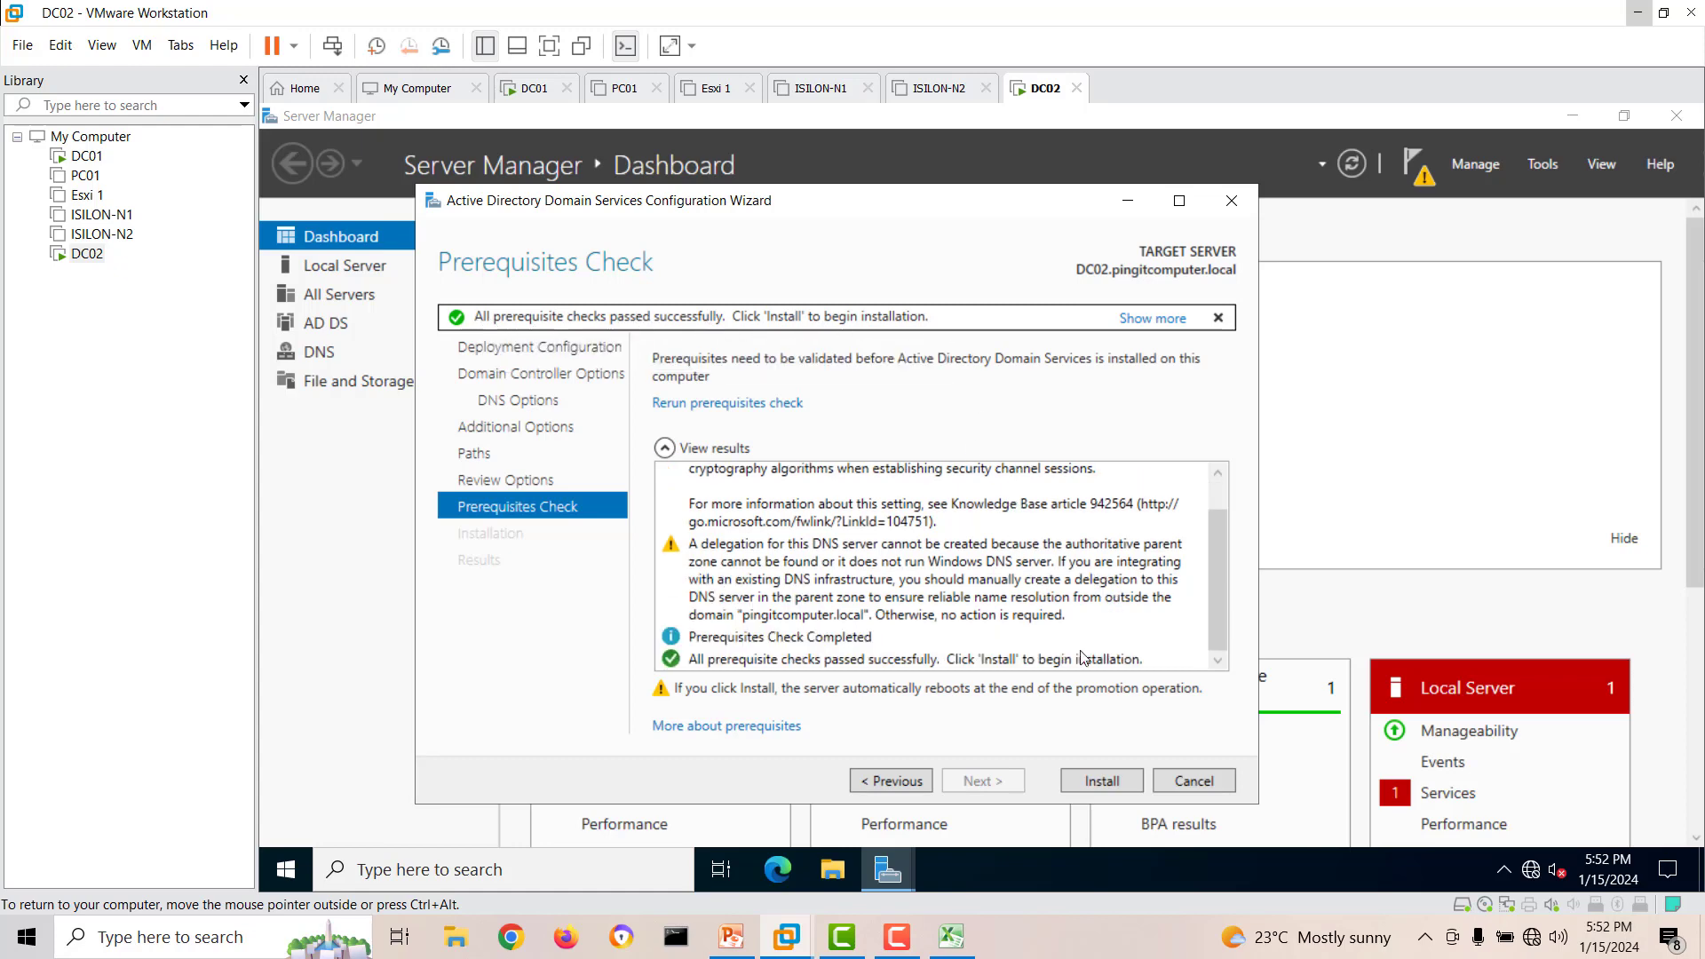
{"action": "left_click", "coordinate": [1105, 783]}
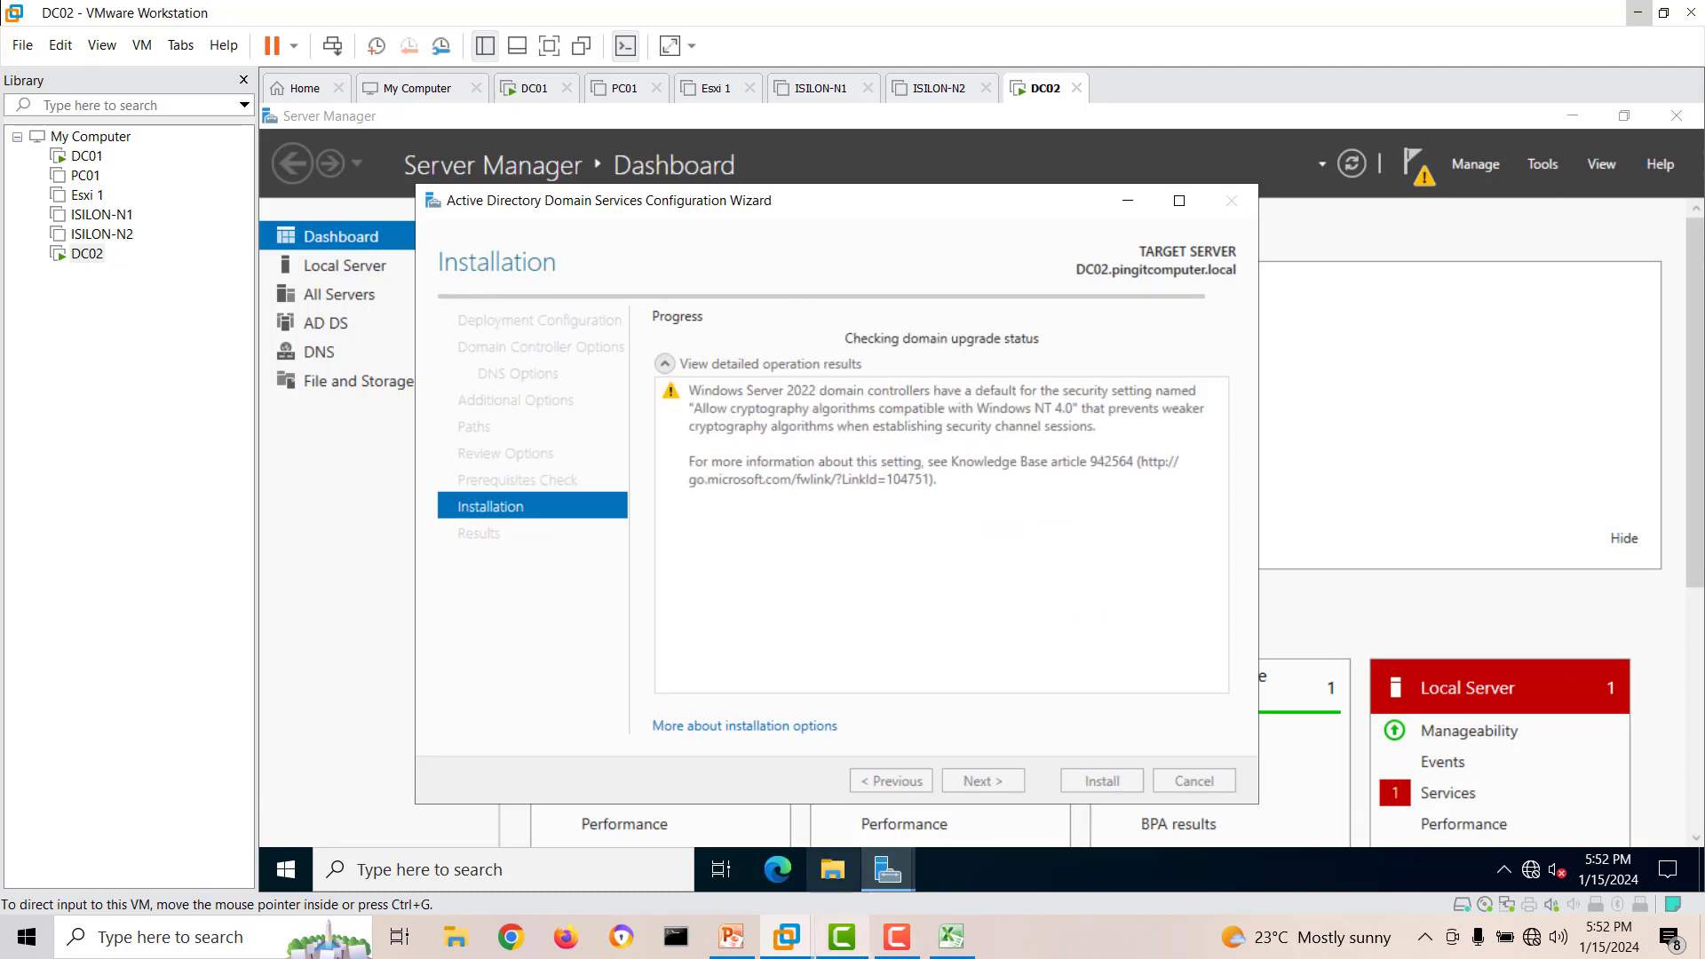
{"action": "left_click", "coordinate": [904, 936]}
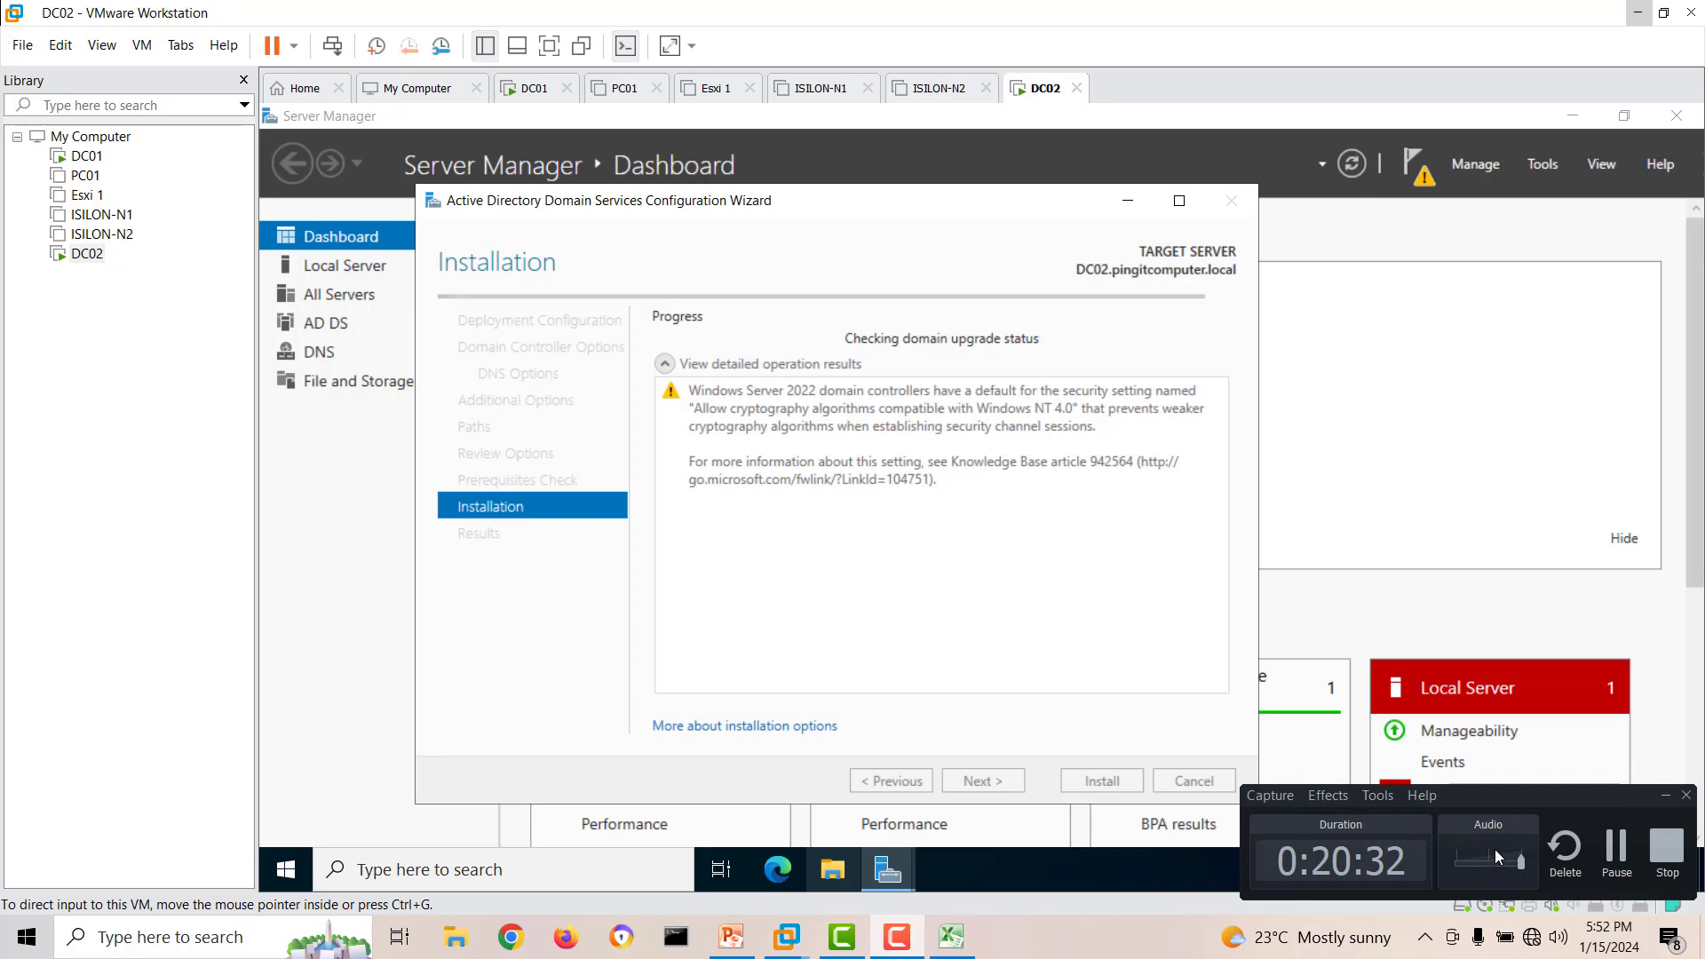
{"action": "left_click", "coordinate": [1665, 796]}
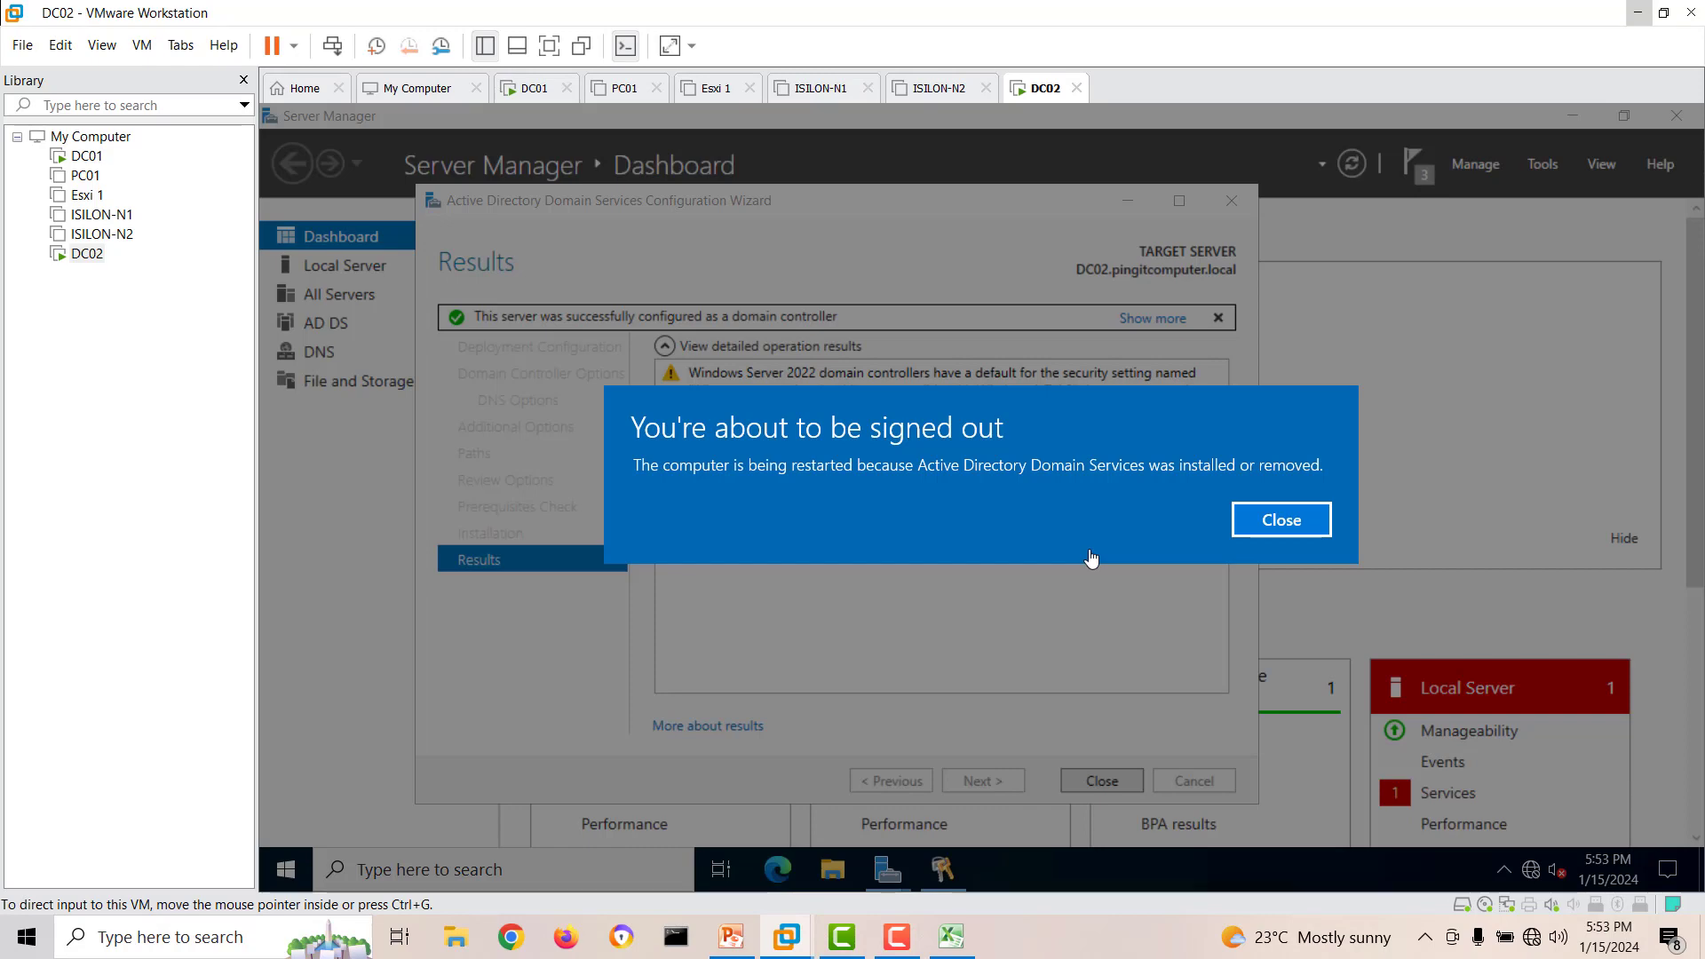
{"action": "left_click", "coordinate": [1283, 522]}
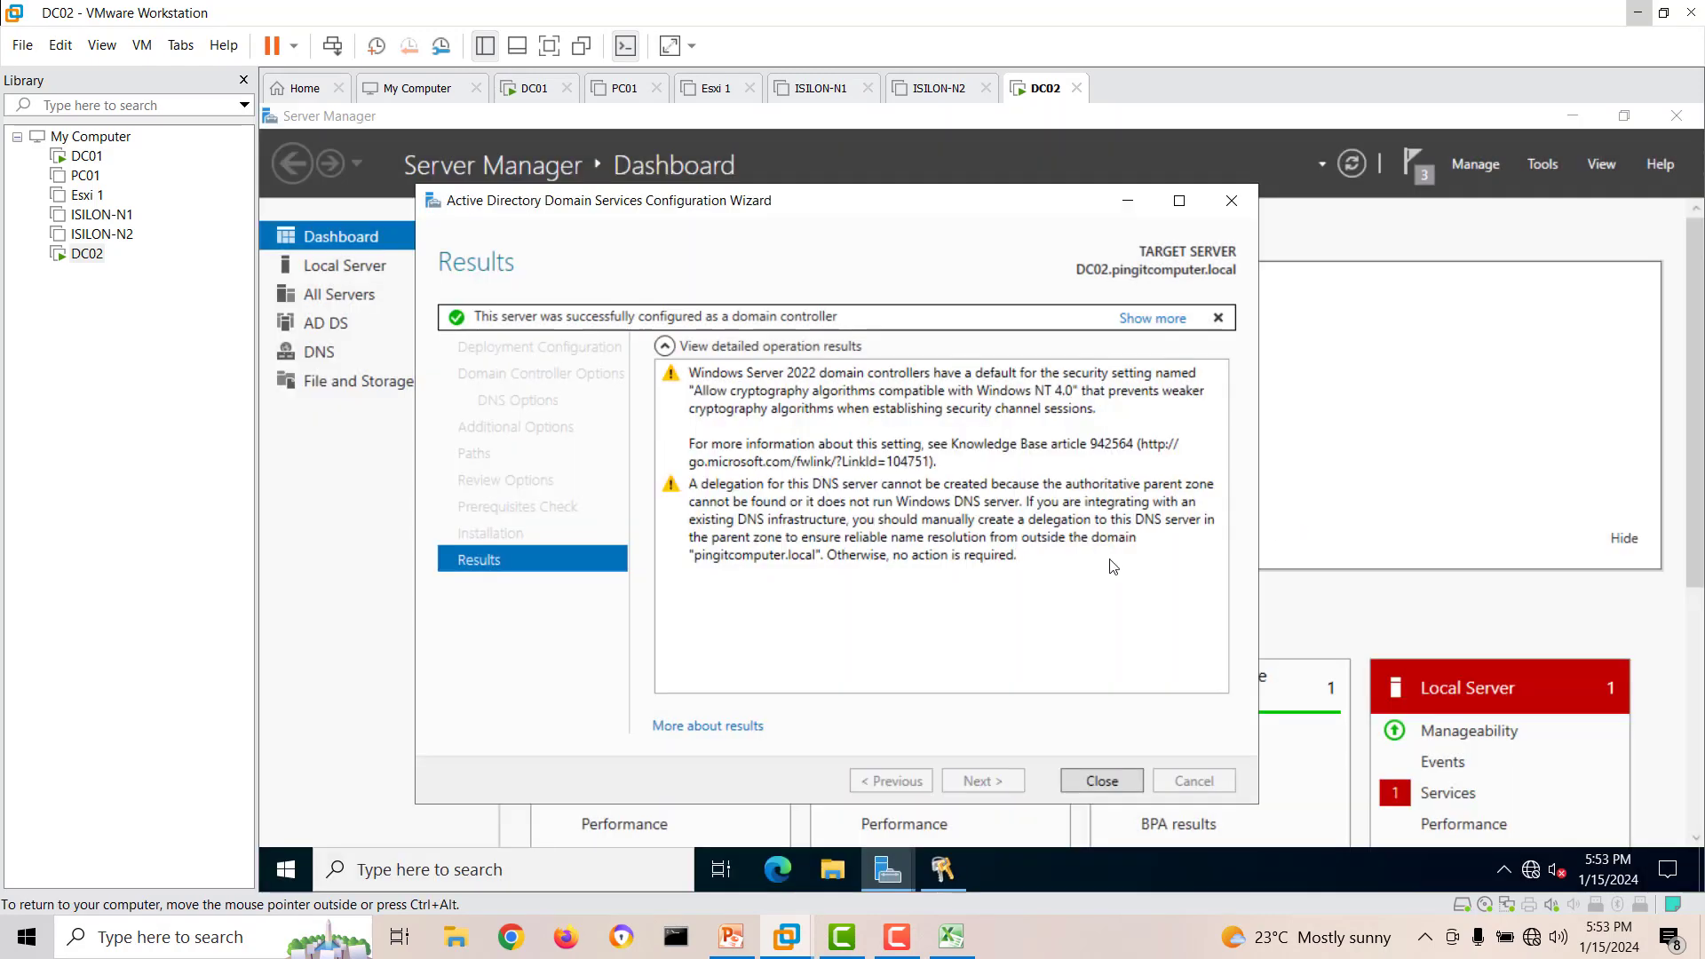
{"action": "left_click", "coordinate": [1102, 780]}
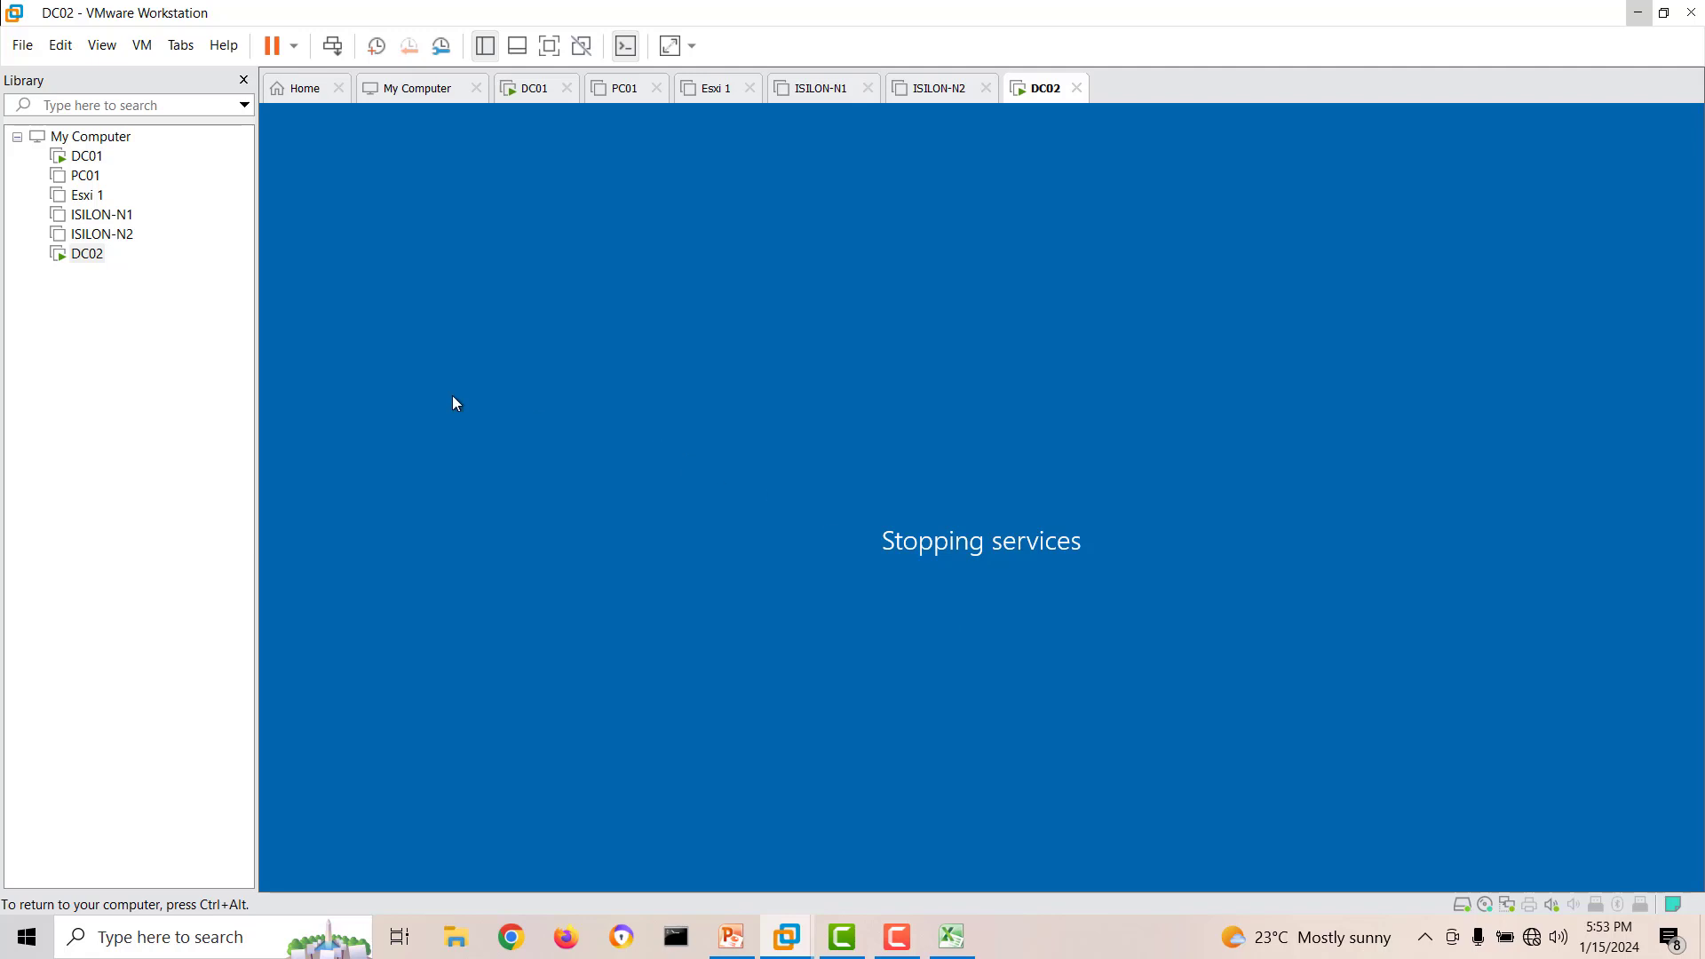
Switch to DC01, refresh the Domain Controllers list and widen the Site column to check for DC02.
{"action": "left_click", "coordinate": [86, 157]}
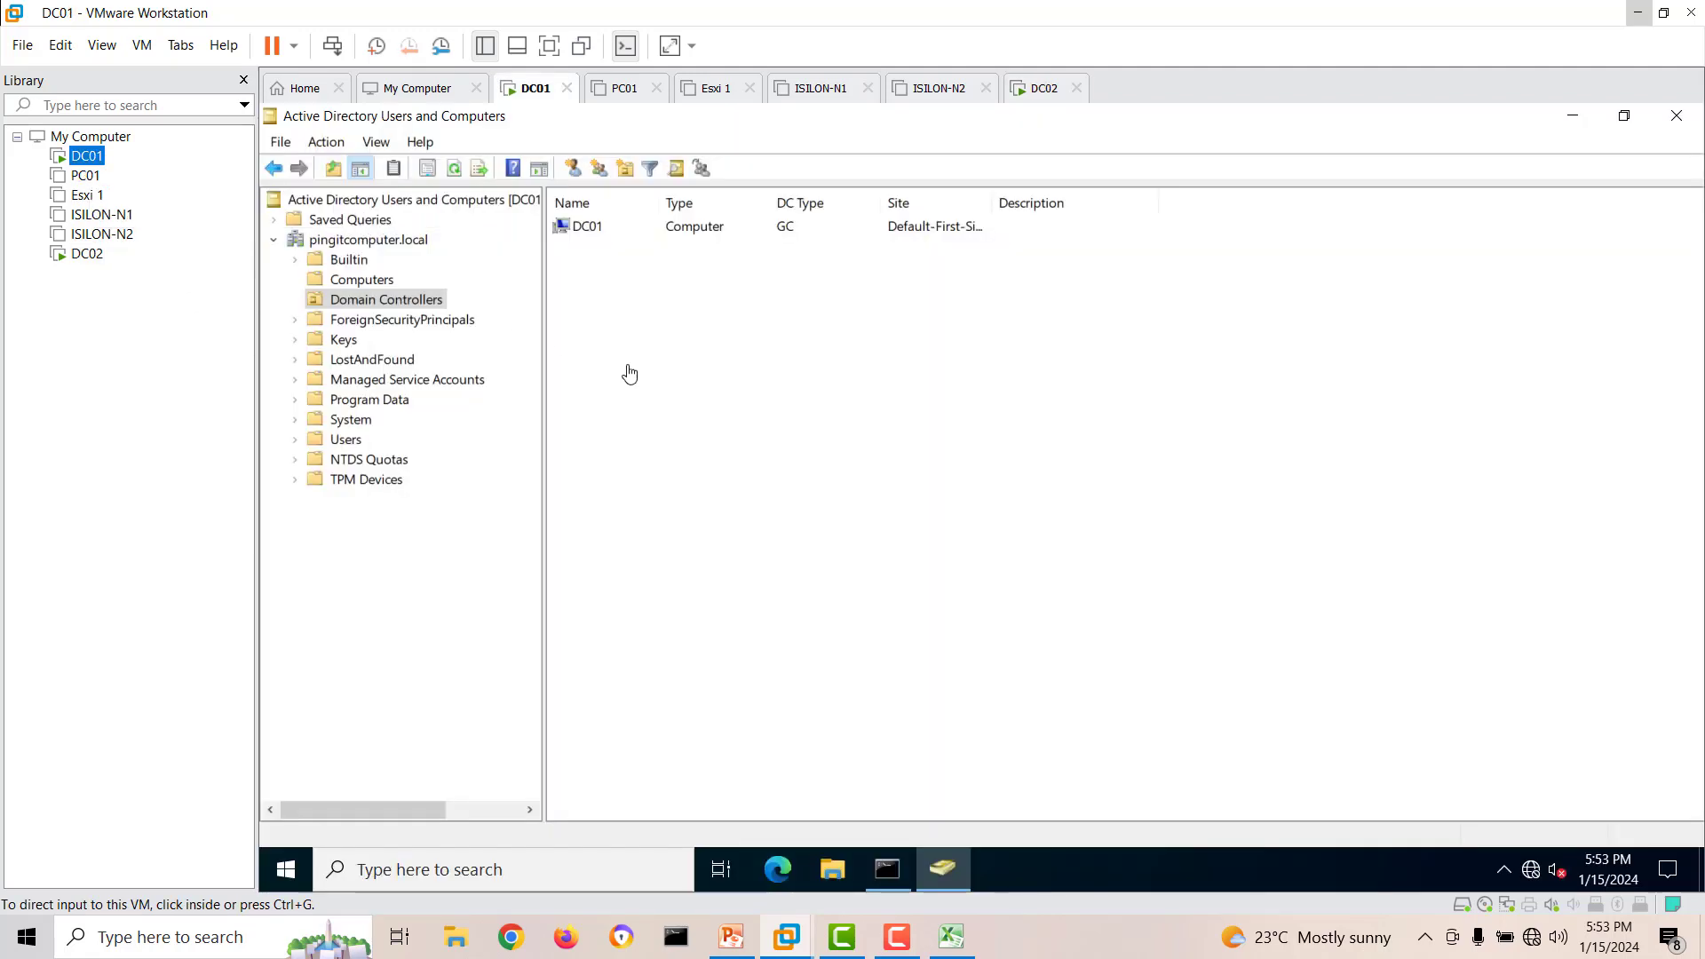
{"action": "left_click", "coordinate": [455, 170]}
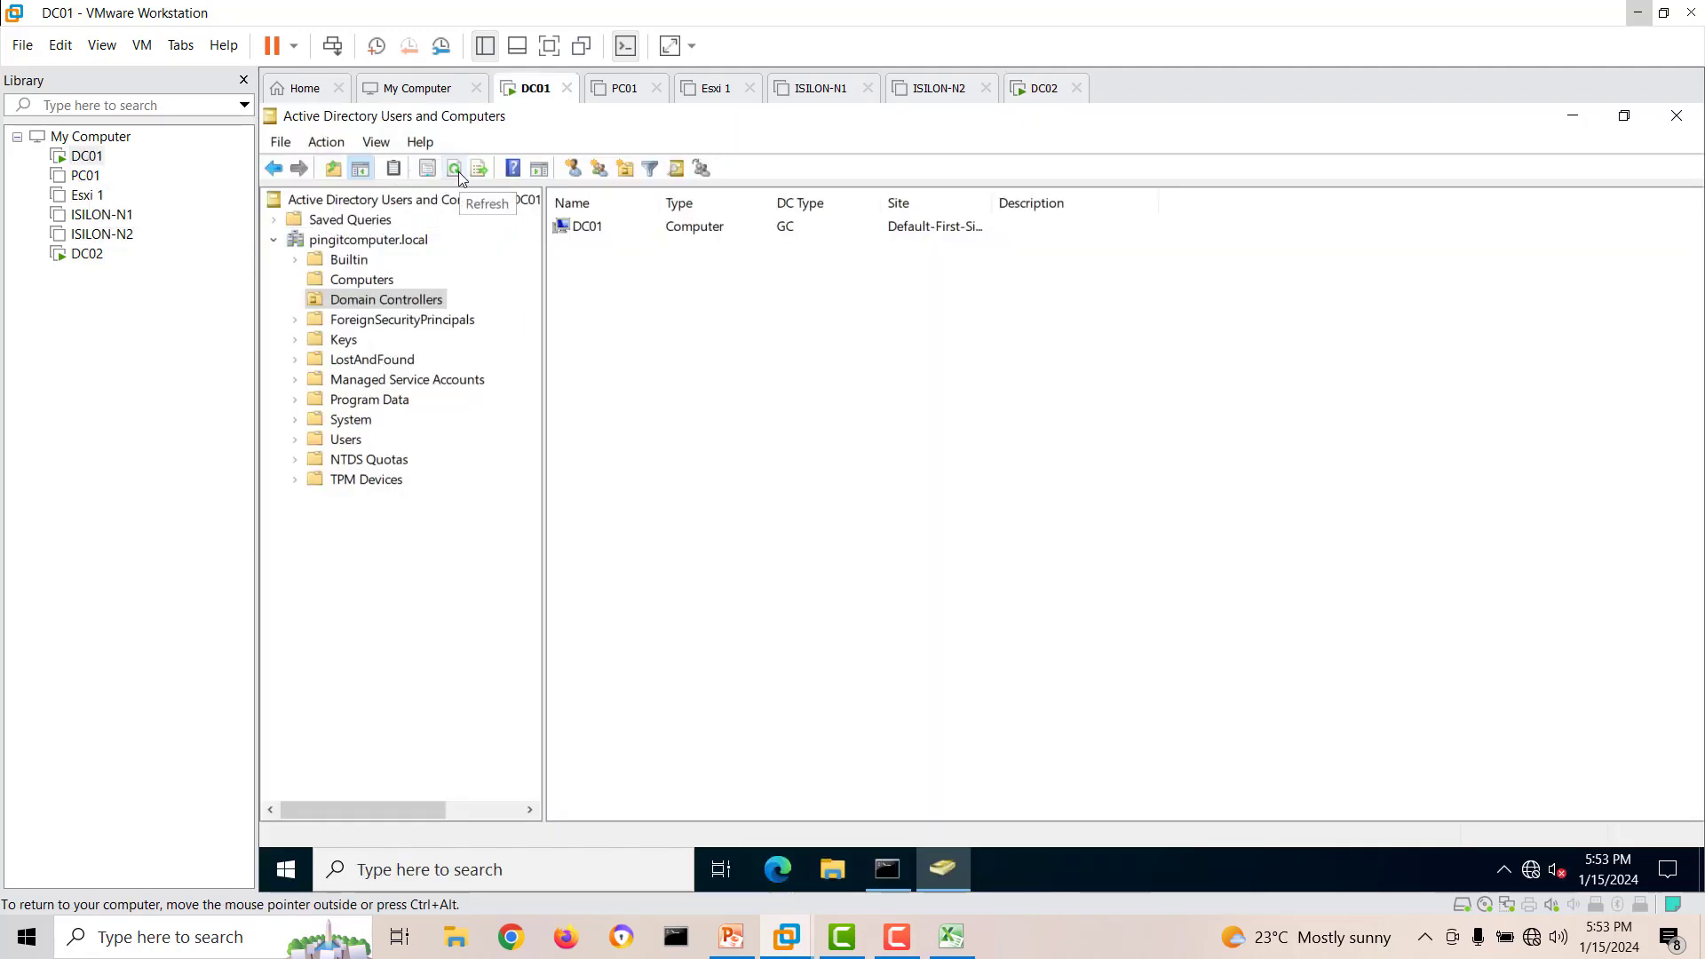
{"action": "left_click", "coordinate": [455, 169]}
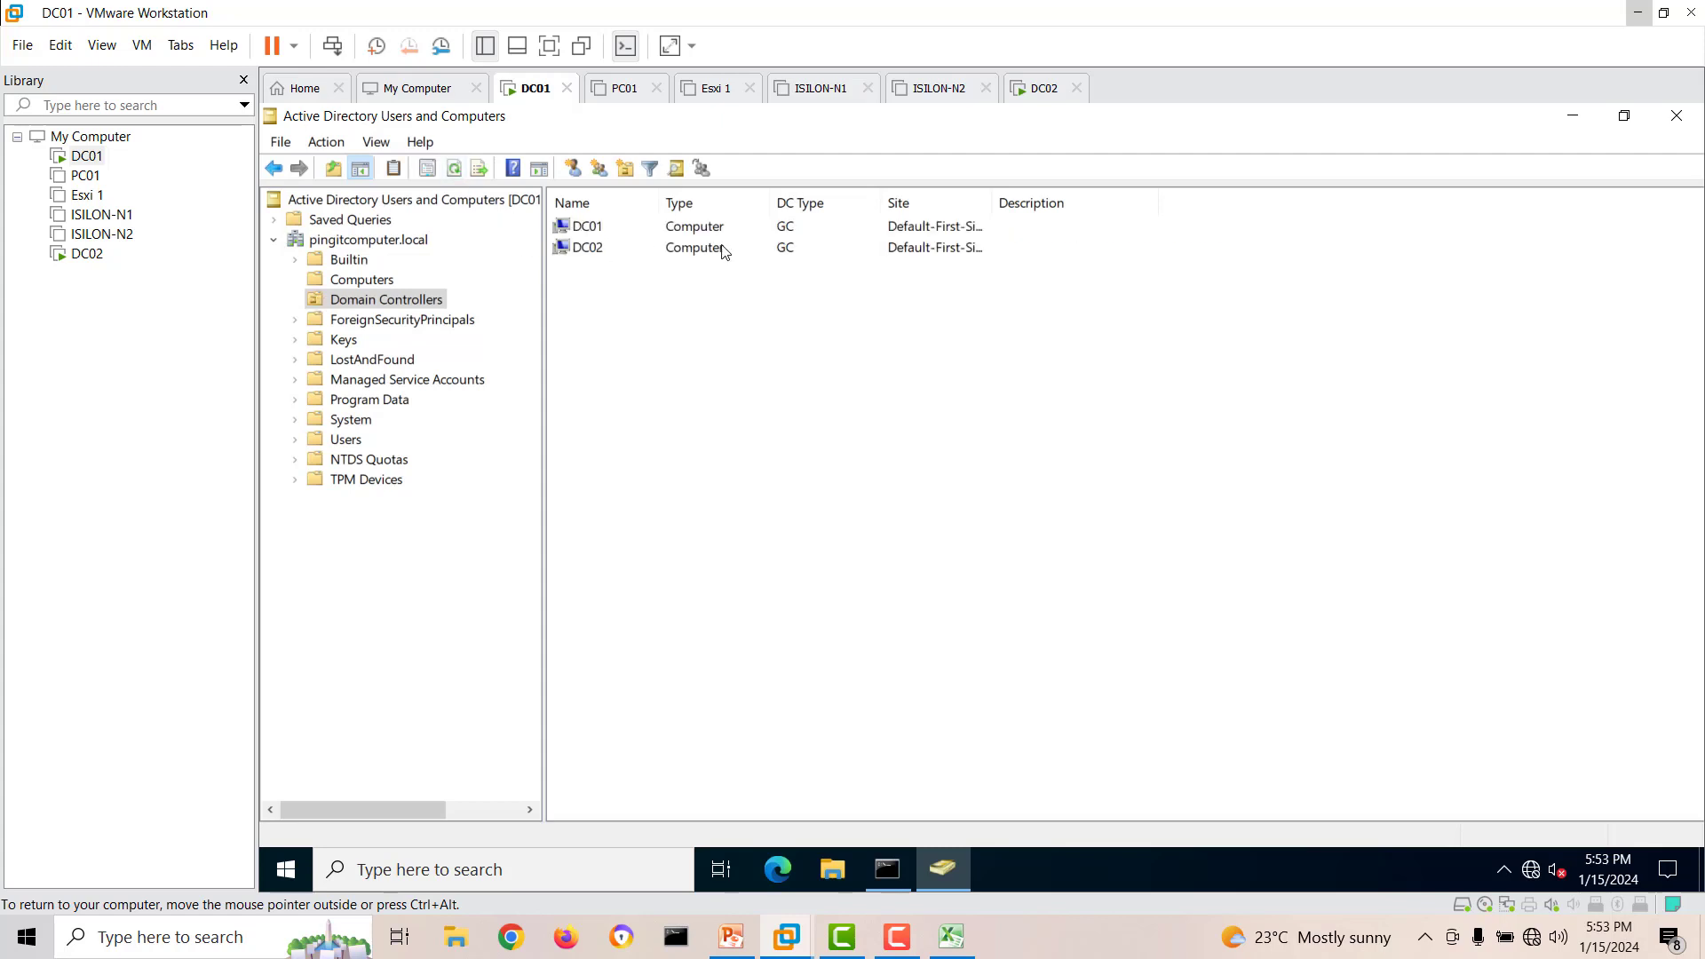
{"action": "left_click_drag", "start_coordinate": [992, 203], "coordinate": [1173, 203]}
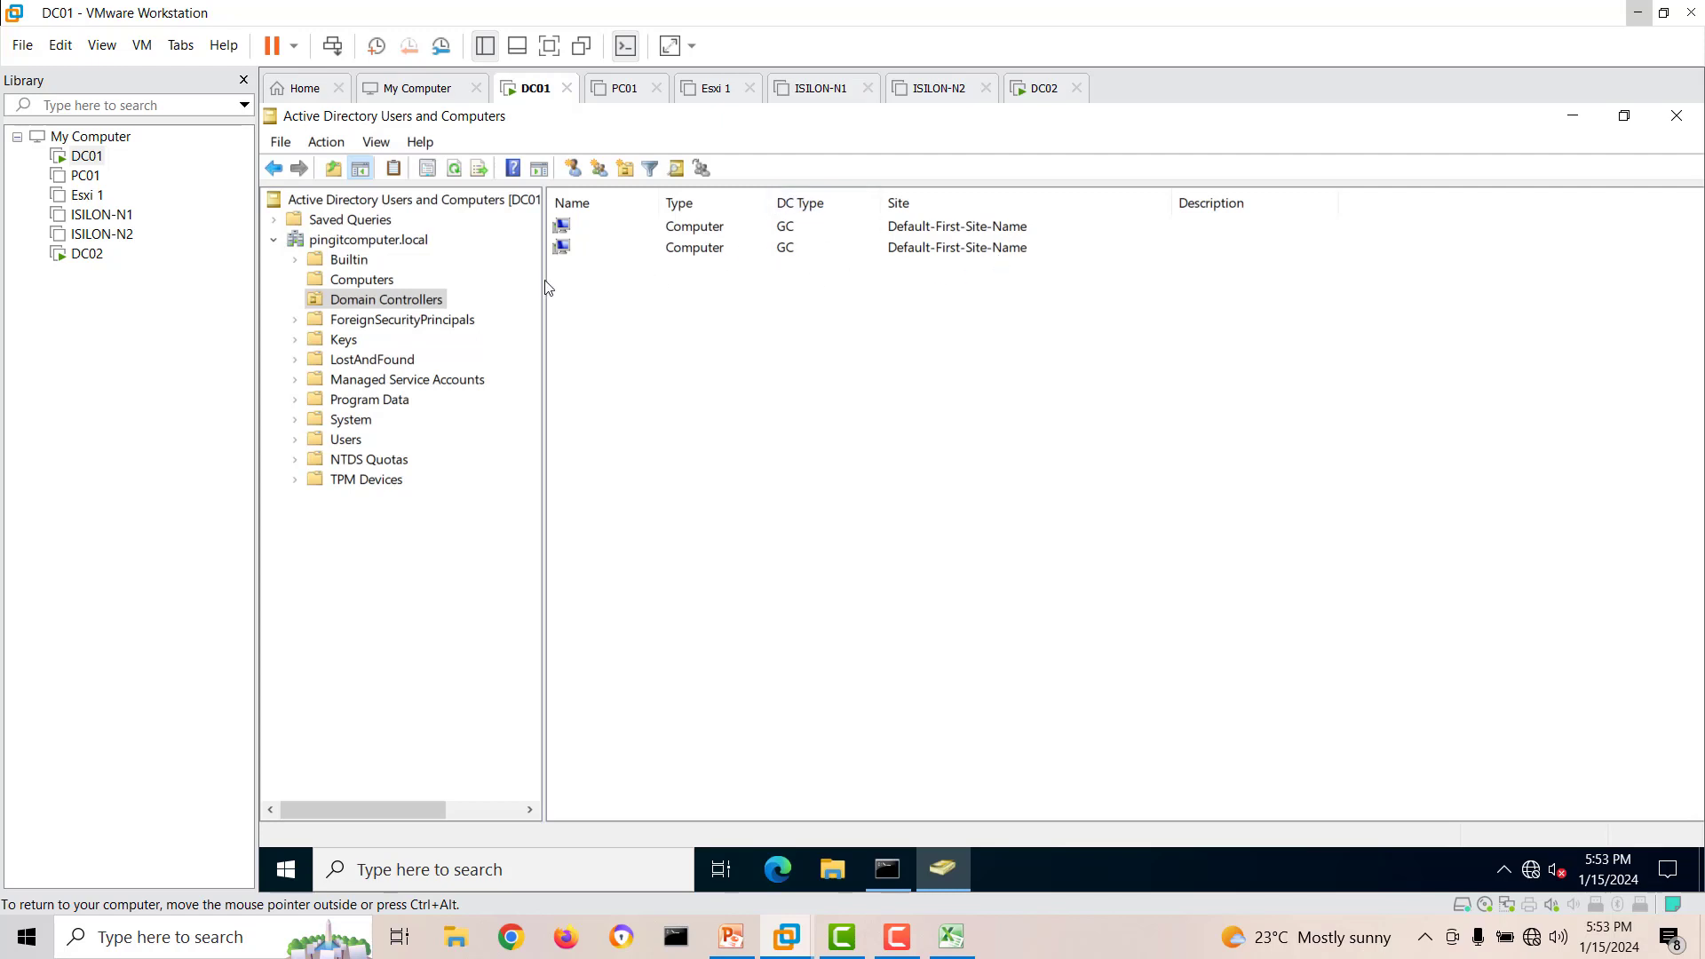
Check the refreshed Computers container against the Domain Controllers list on DC01, and return to the DC02 virtual machine.
{"action": "left_click", "coordinate": [350, 261]}
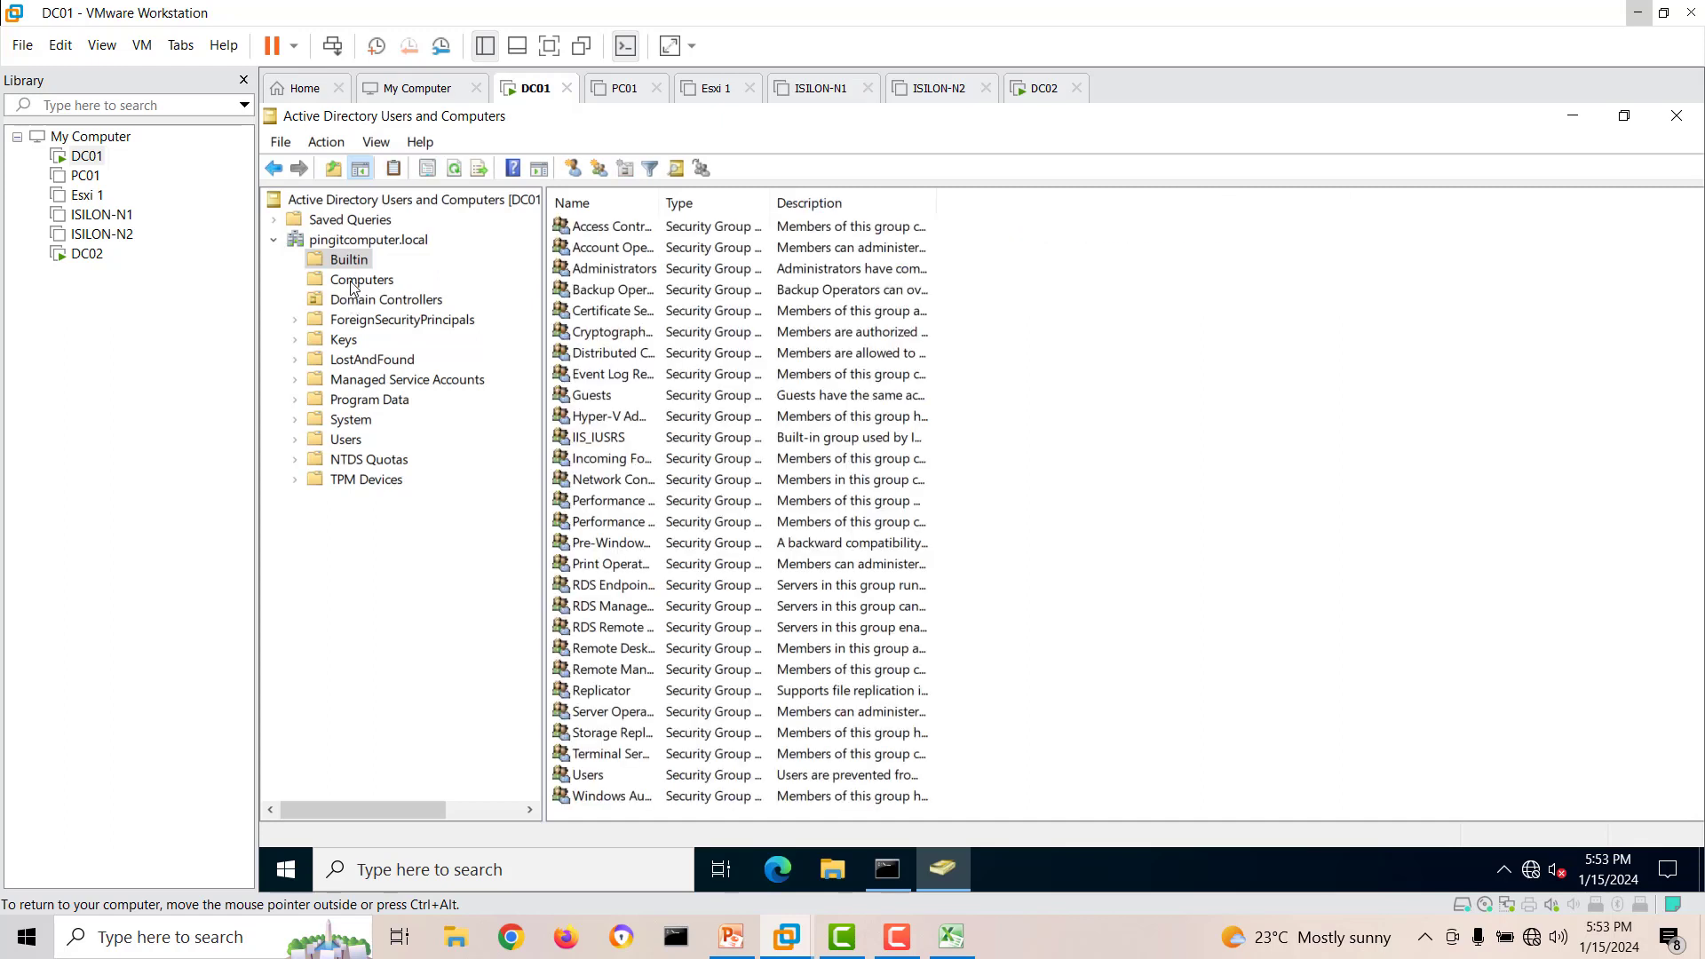
{"action": "left_click", "coordinate": [354, 282]}
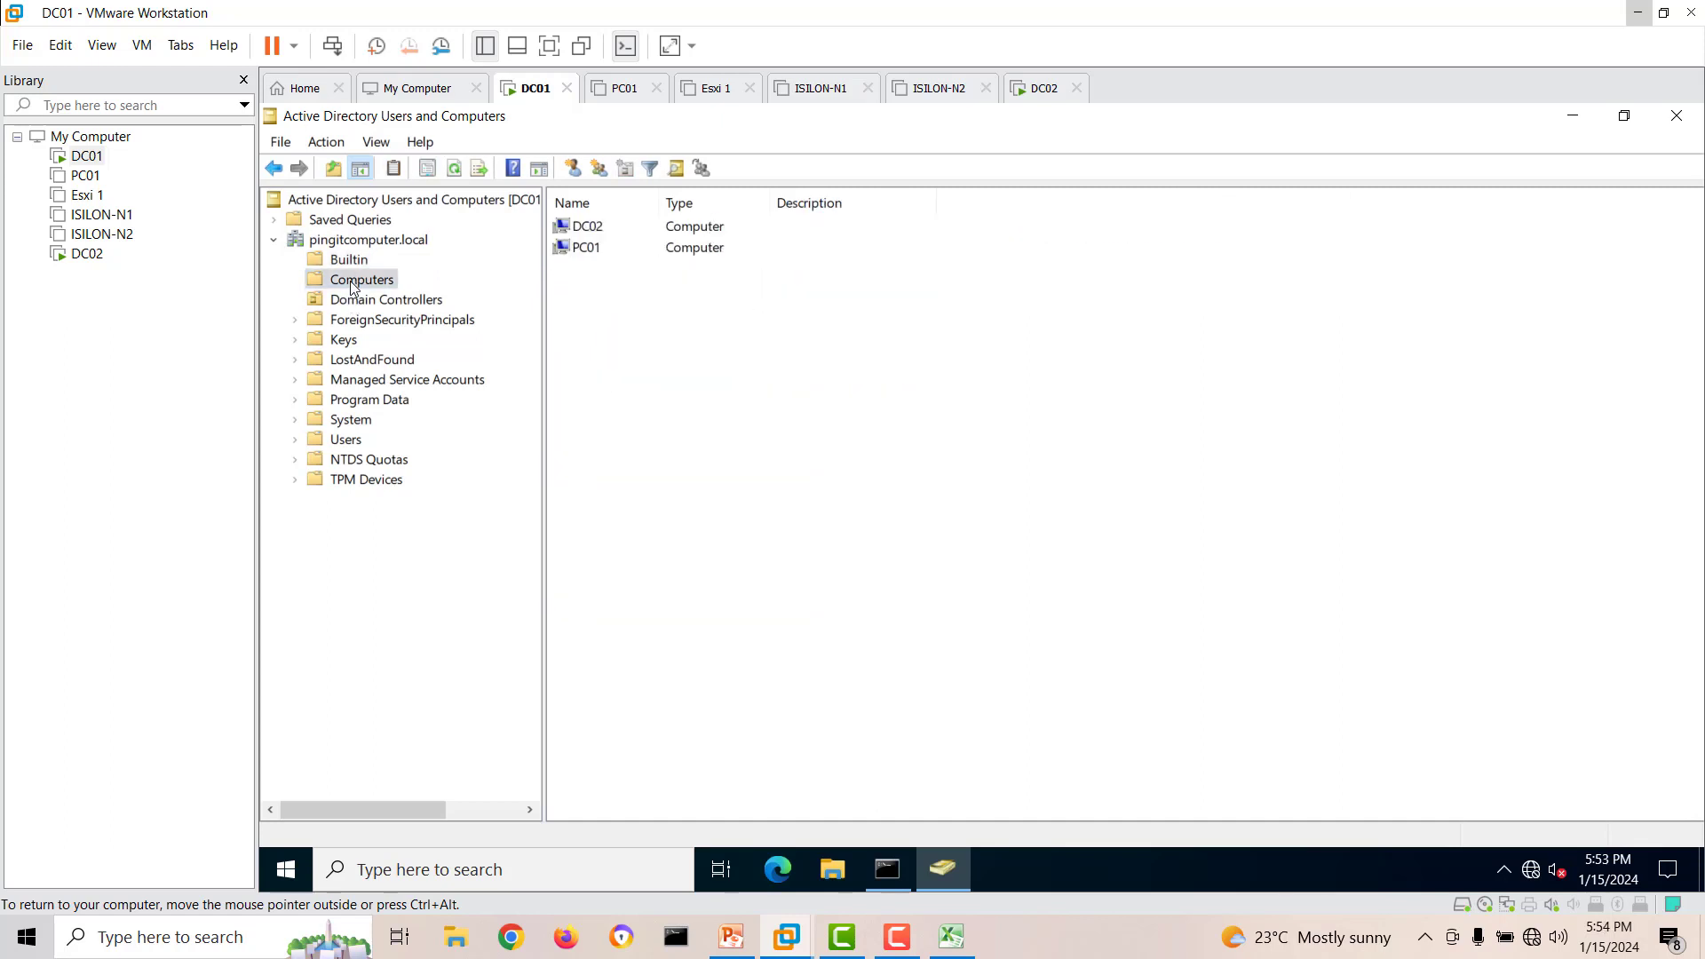
{"action": "left_click", "coordinate": [455, 169]}
{"action": "left_click", "coordinate": [606, 229]}
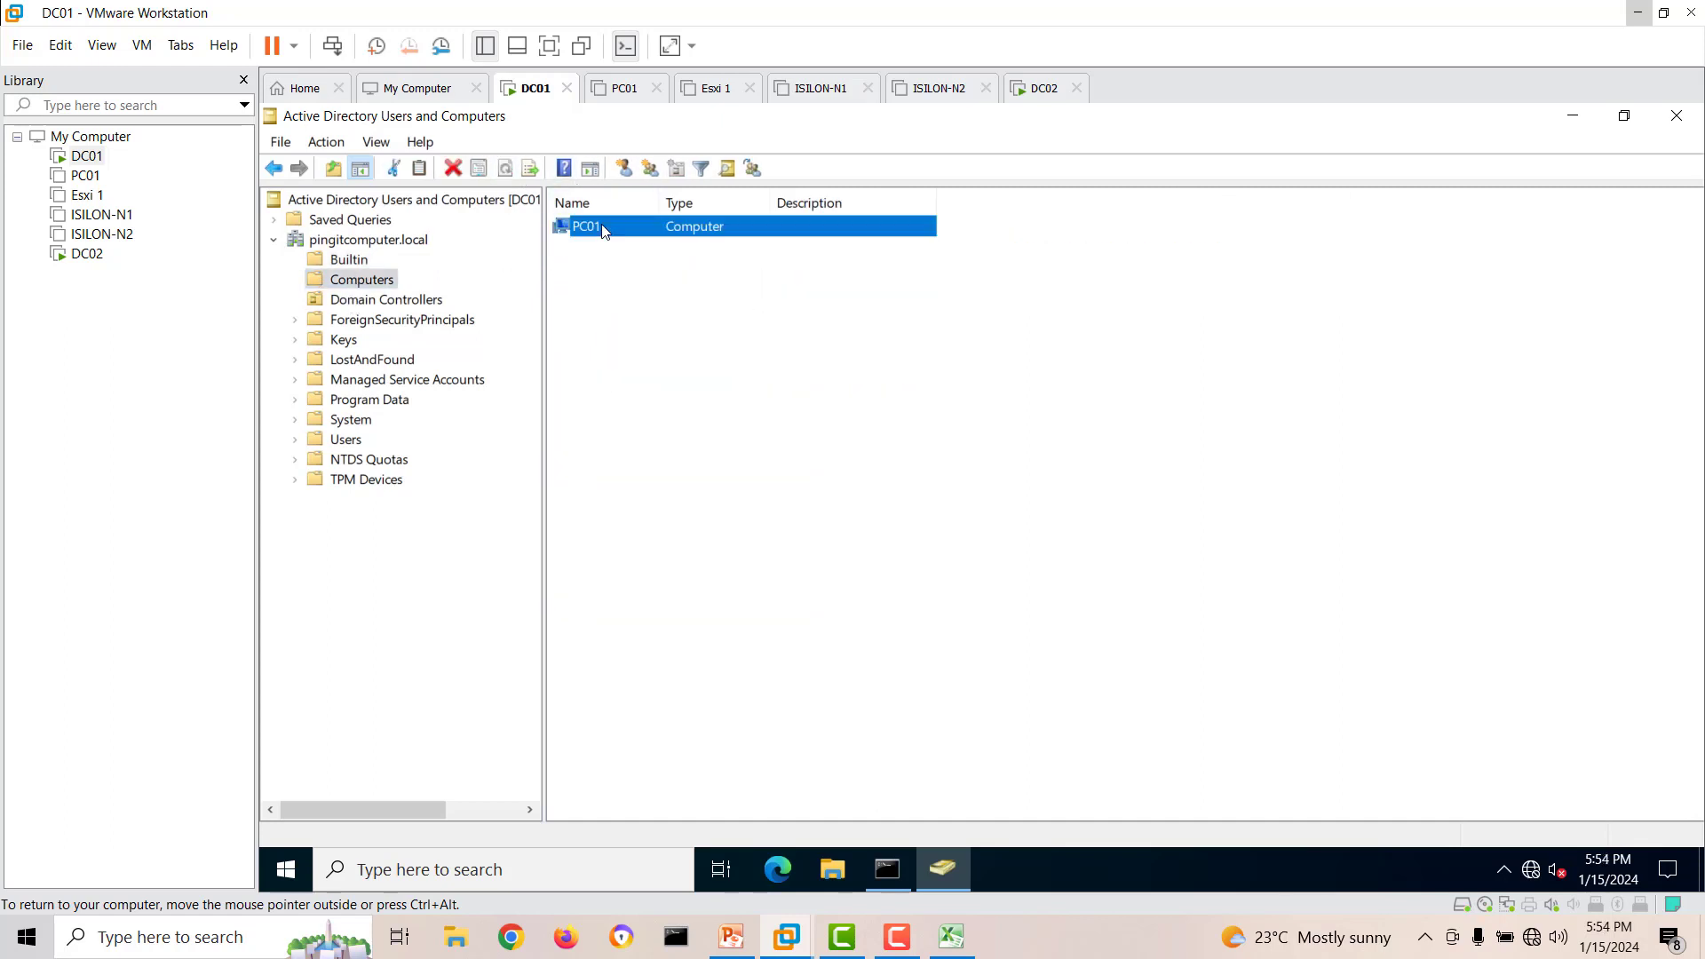
{"action": "left_click", "coordinate": [380, 303]}
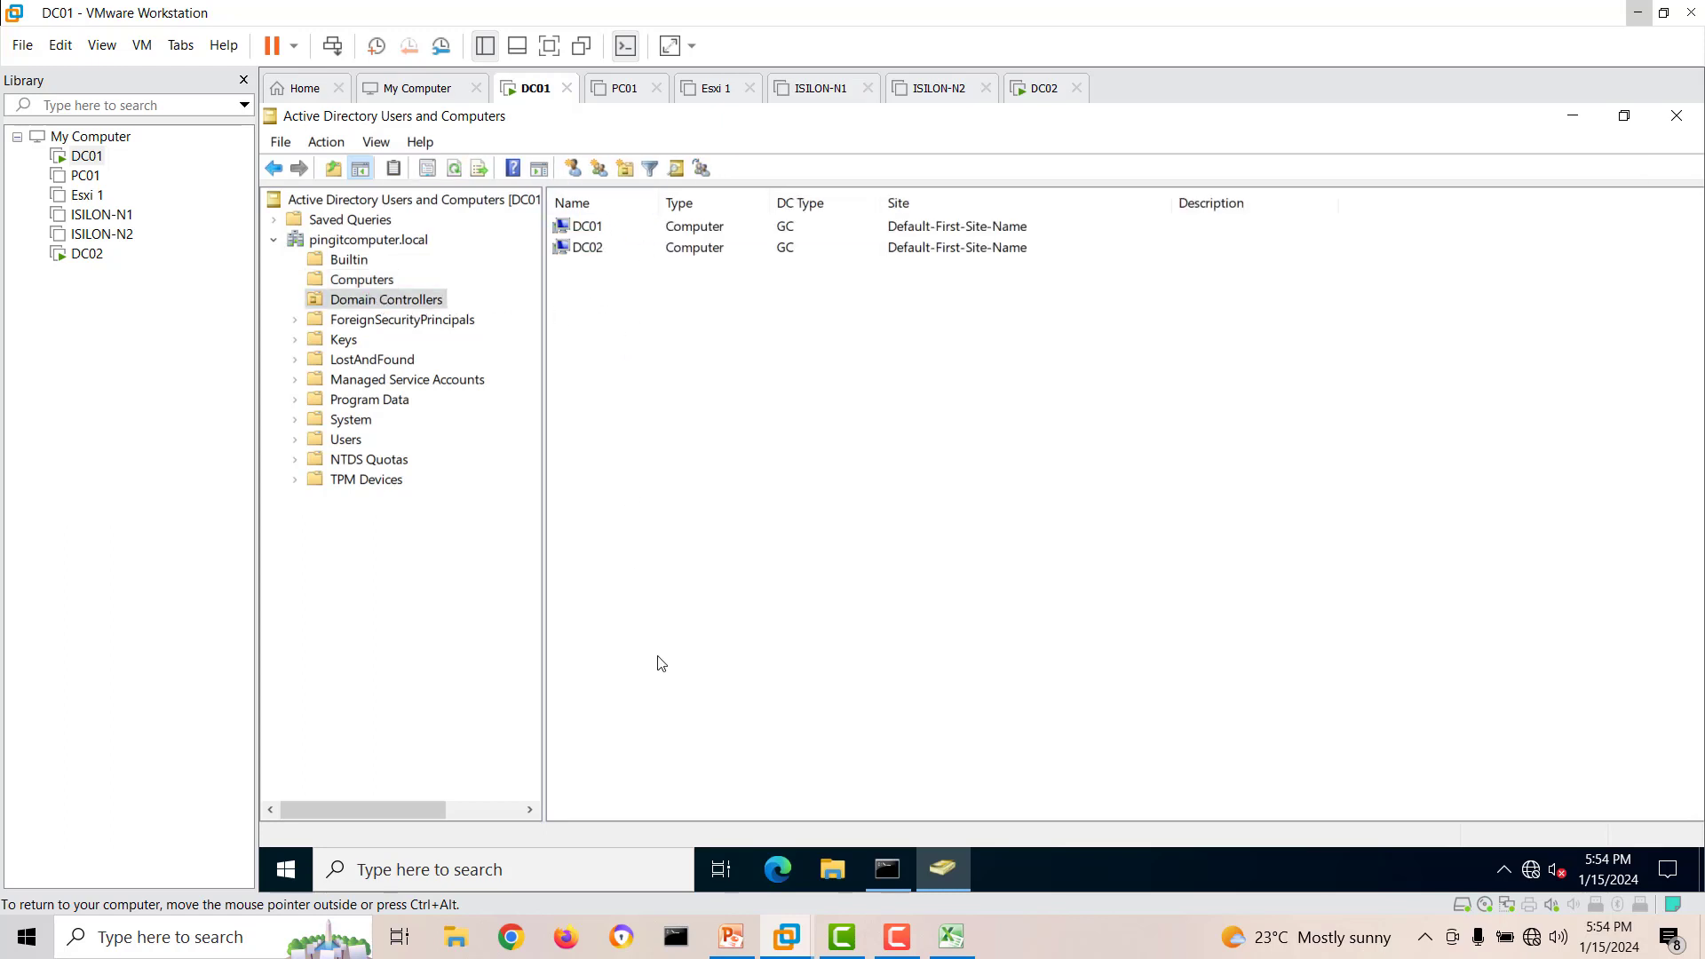
{"action": "left_click", "coordinate": [89, 255]}
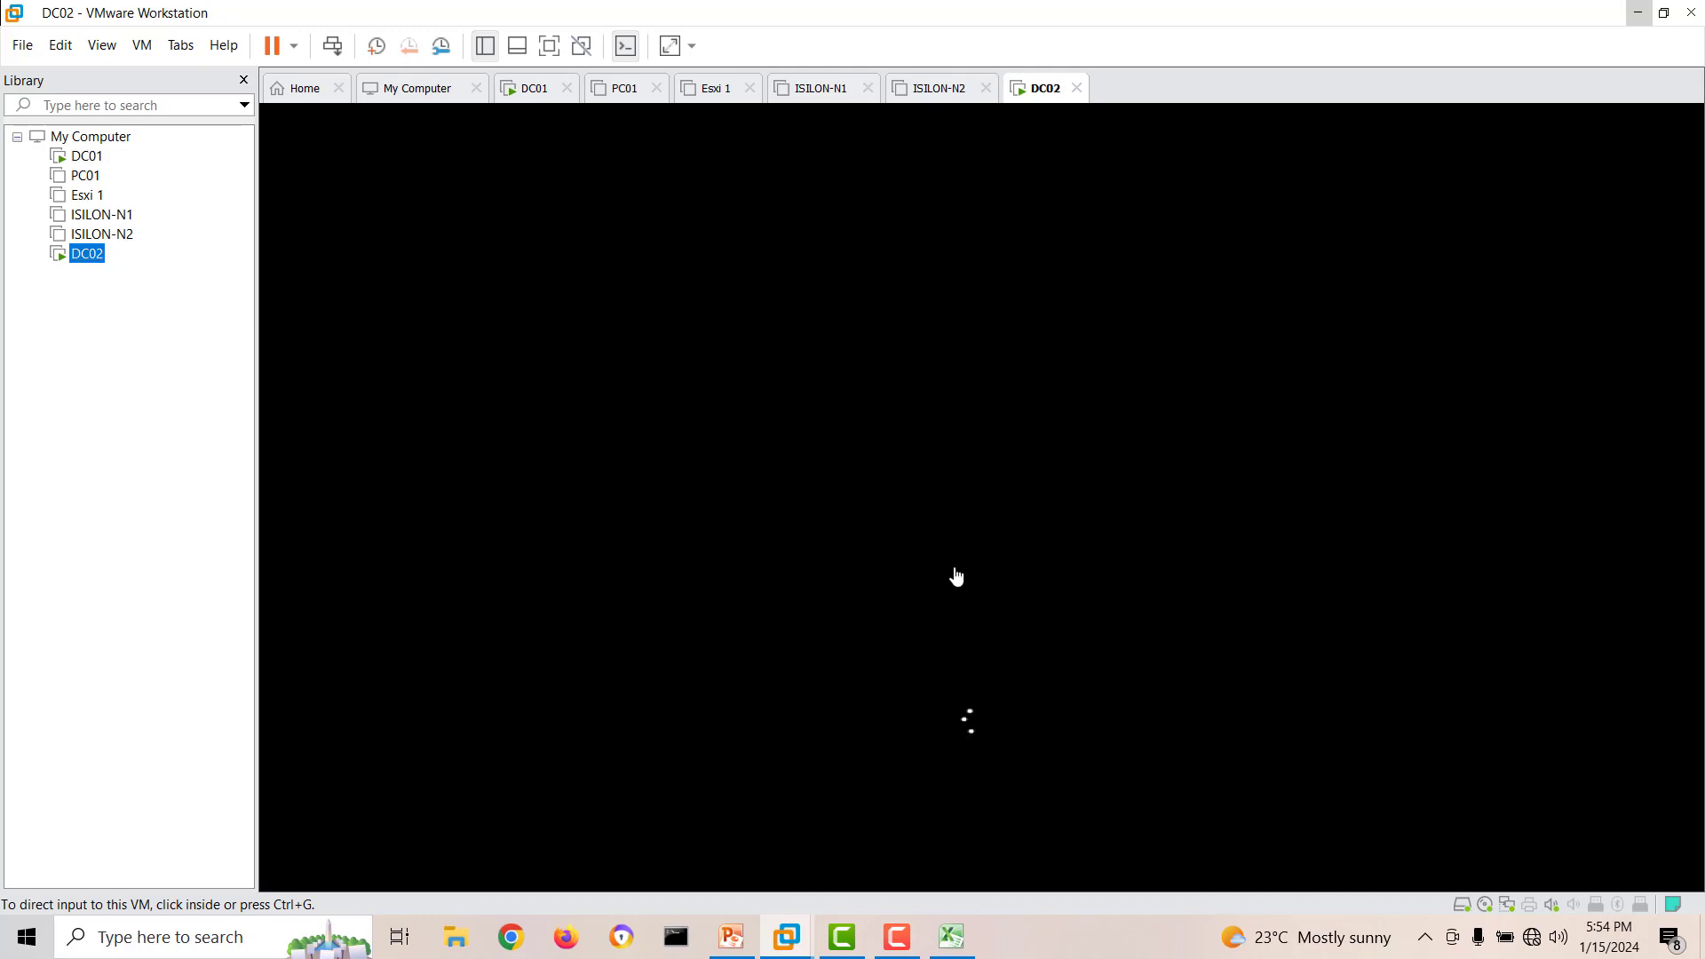
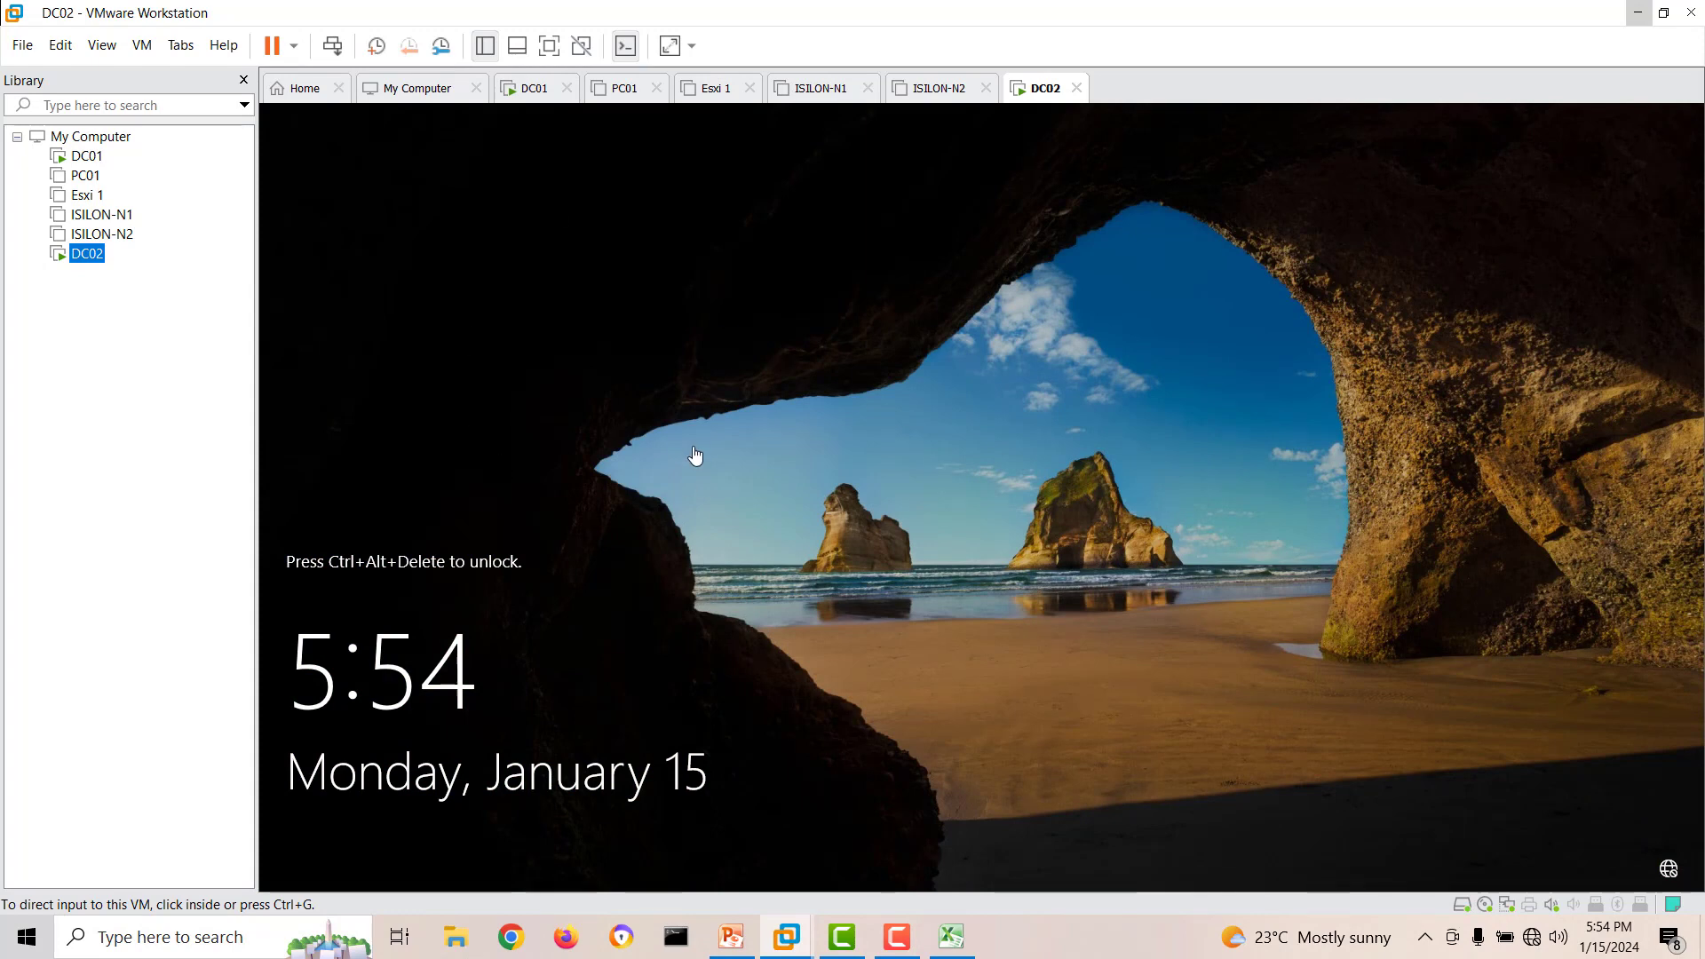
Unlock DC02 and sign in as PINGITCOMPUTER\administrator with the account password.
{"action": "right_click", "coordinate": [1041, 89]}
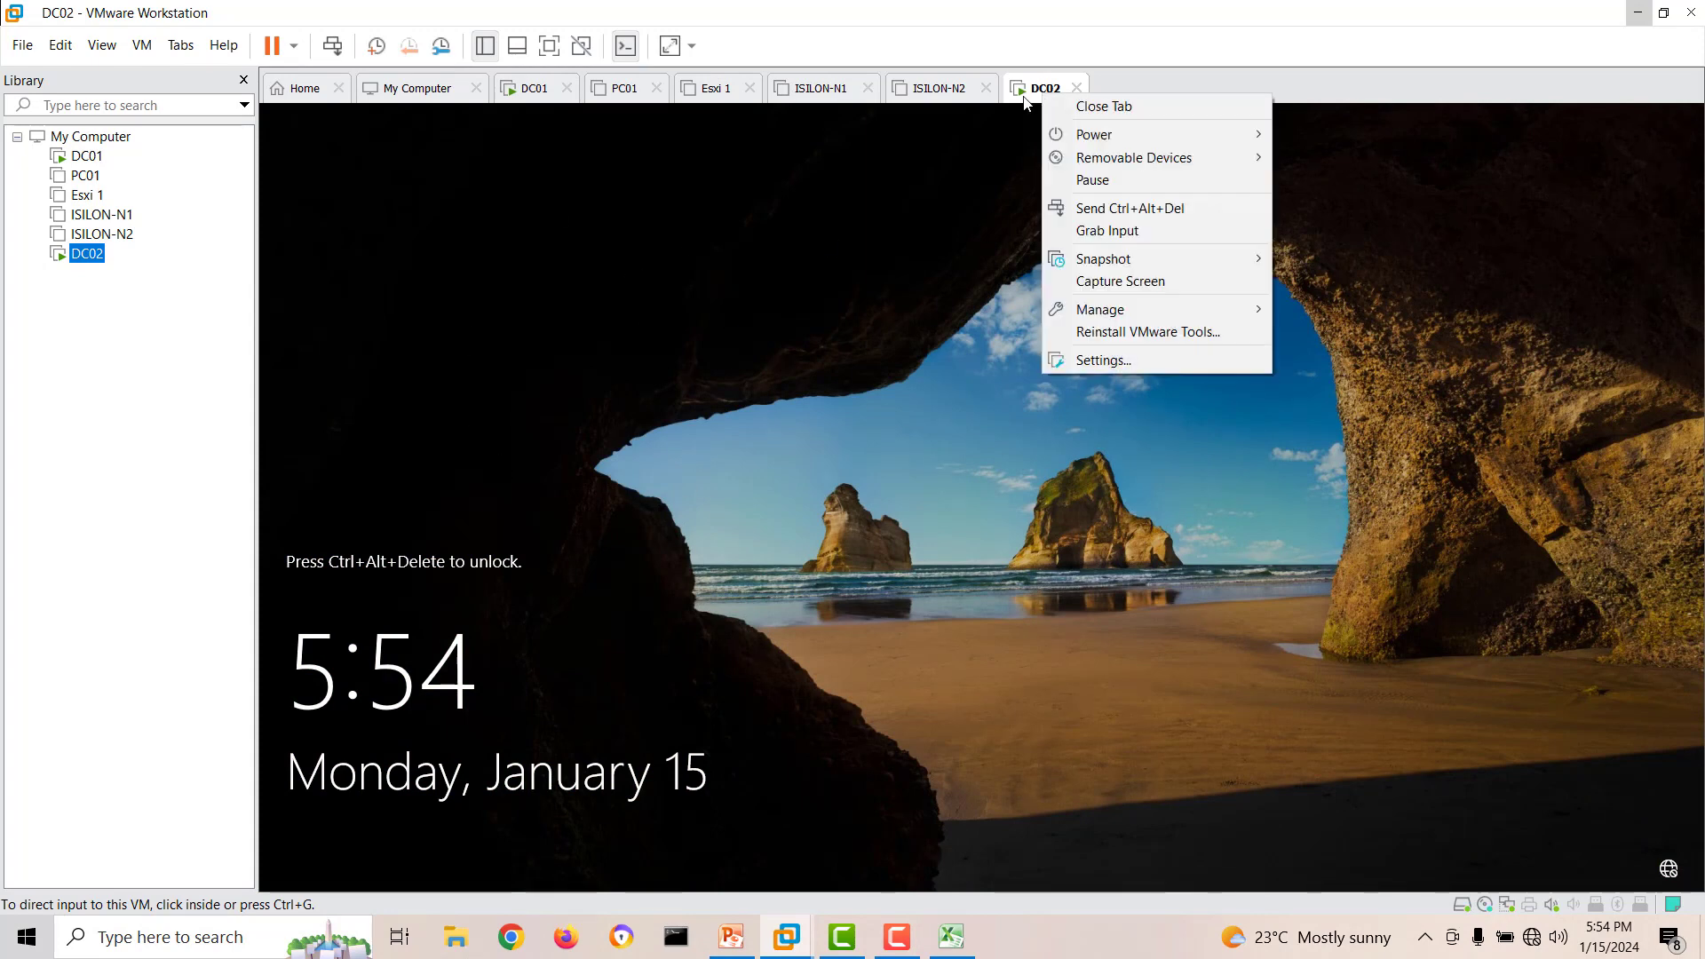
{"action": "left_click", "coordinate": [1137, 210]}
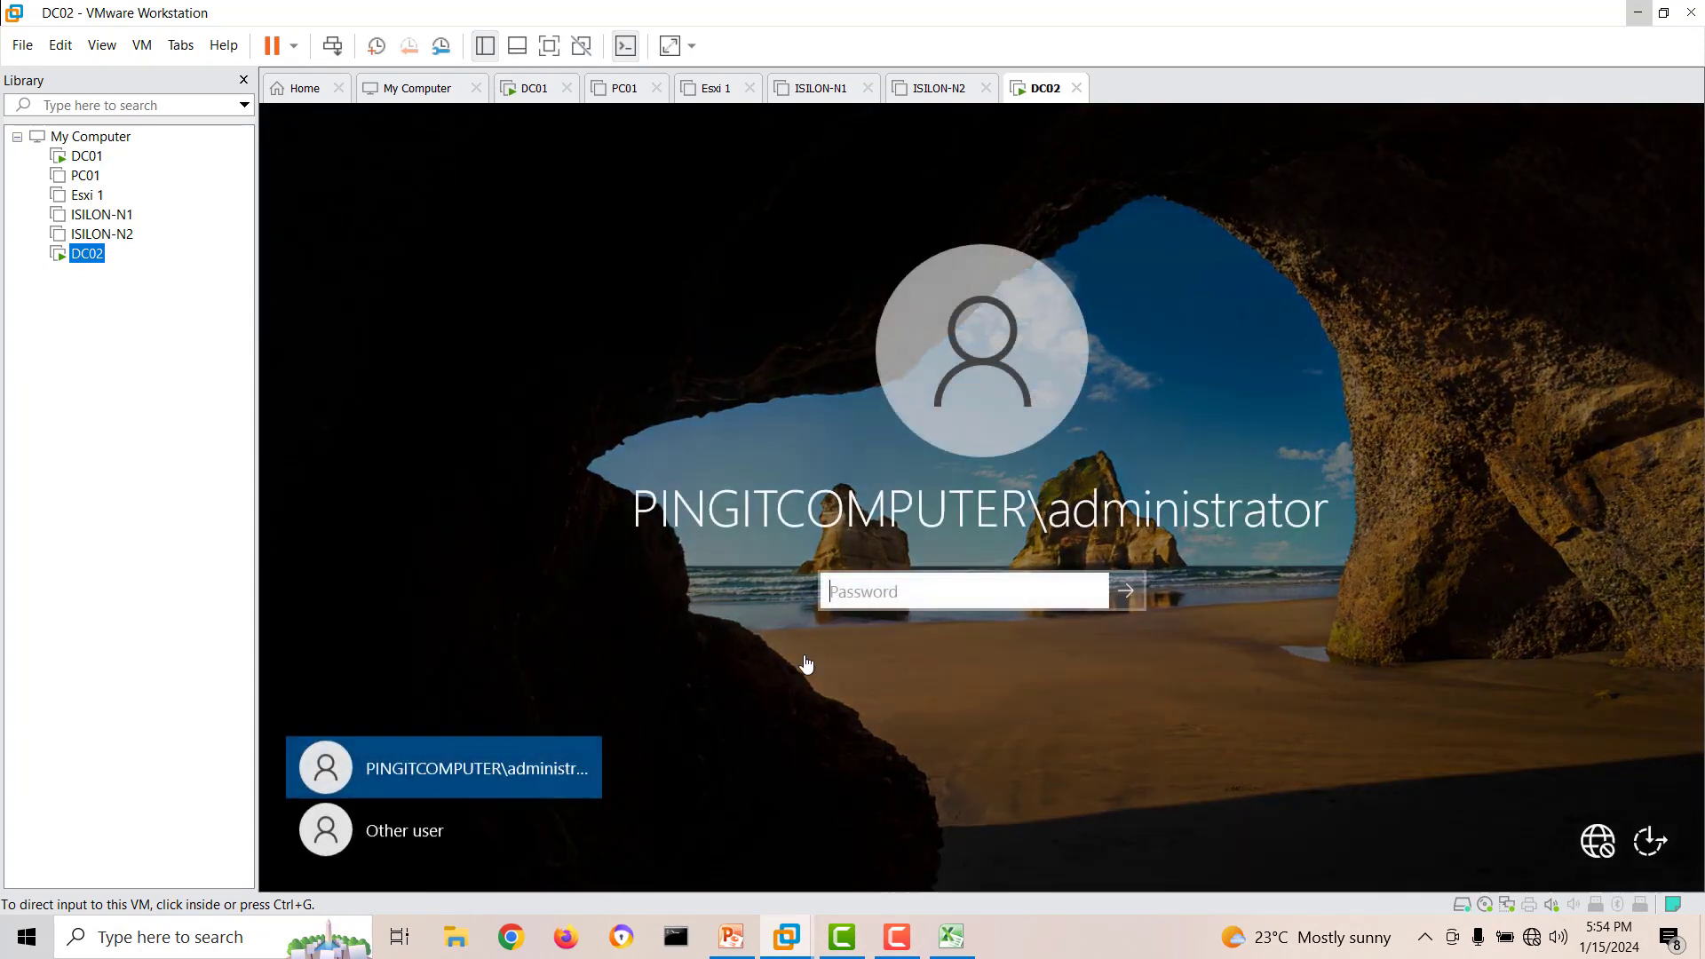
{"action": "left_click", "coordinate": [888, 595]}
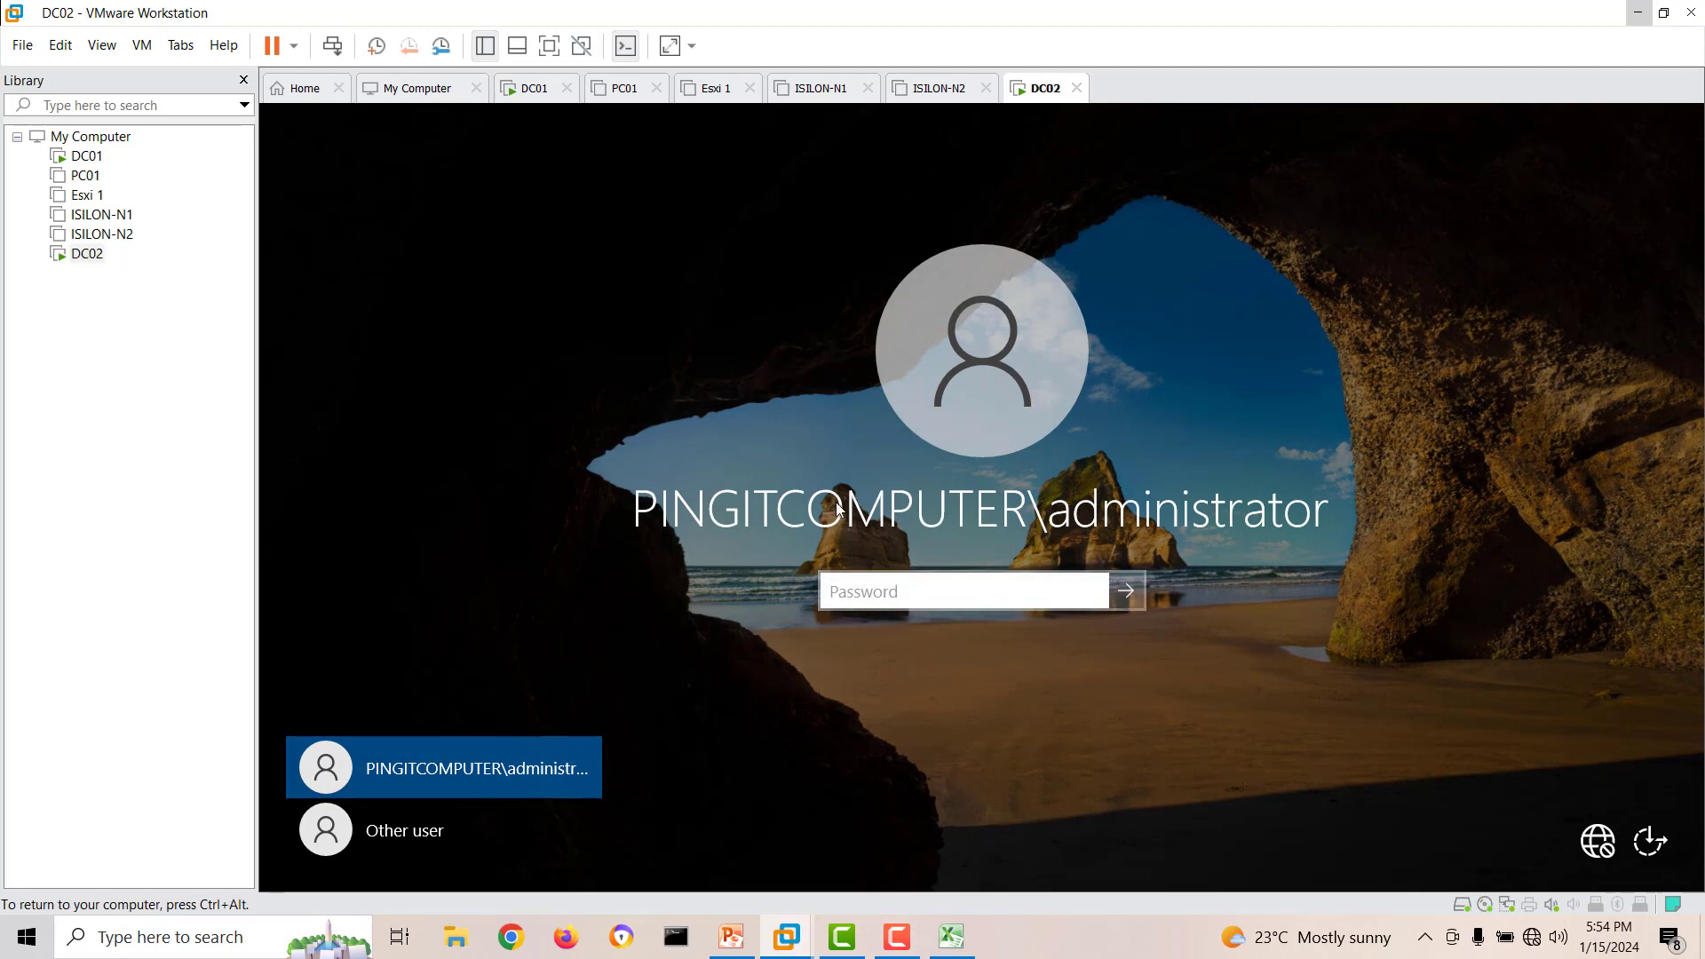
{"action": "left_click", "coordinate": [973, 598]}
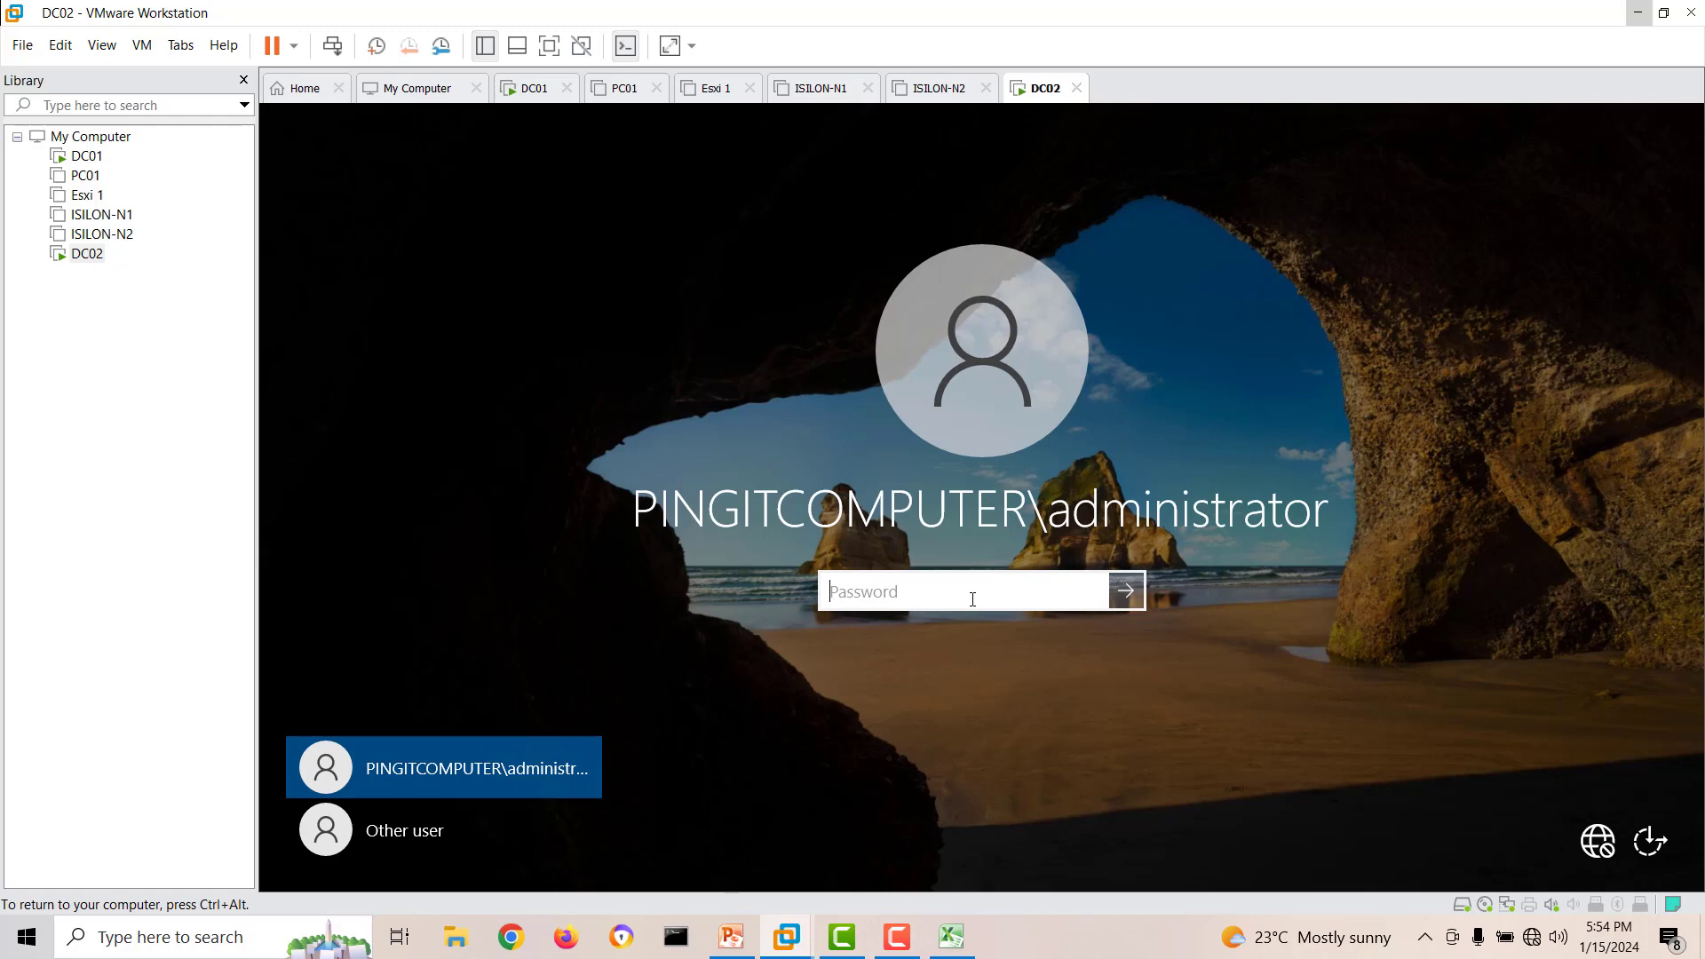
{"action": "type", "text": "P••••••••"}
{"action": "key", "text": "Return"}
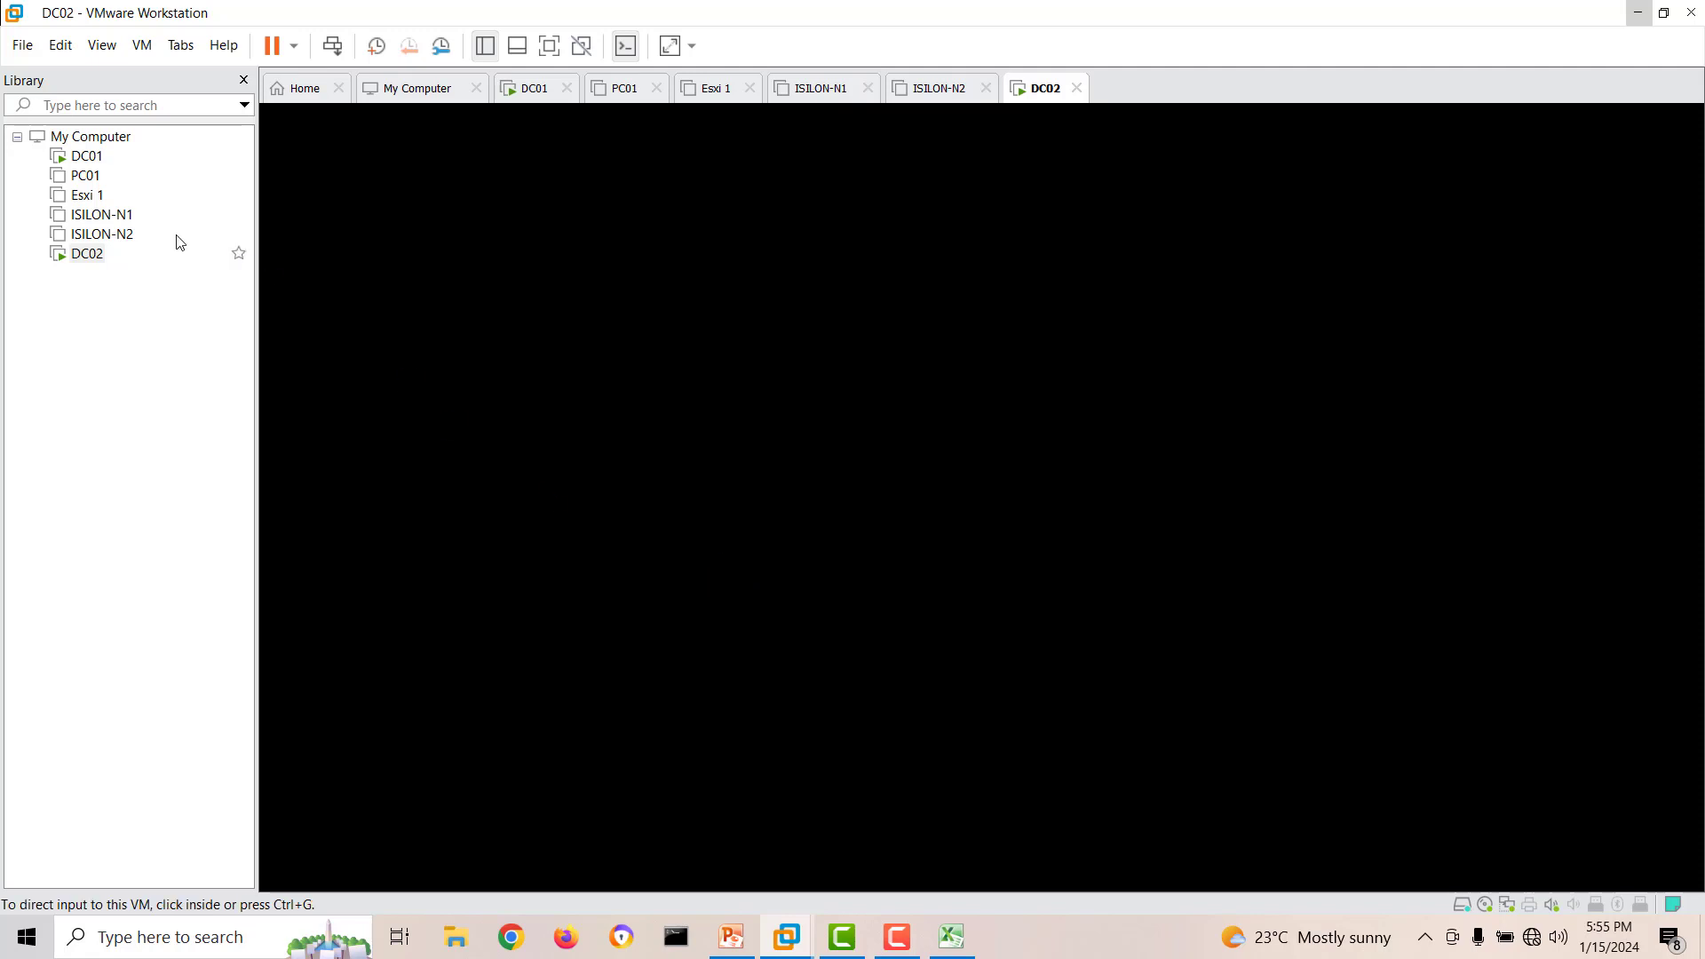
Switch to DC01, view the containers under pingitcomputer.local in Active Directory Users and Computers, and return to DC02.
{"action": "left_click", "coordinate": [86, 156]}
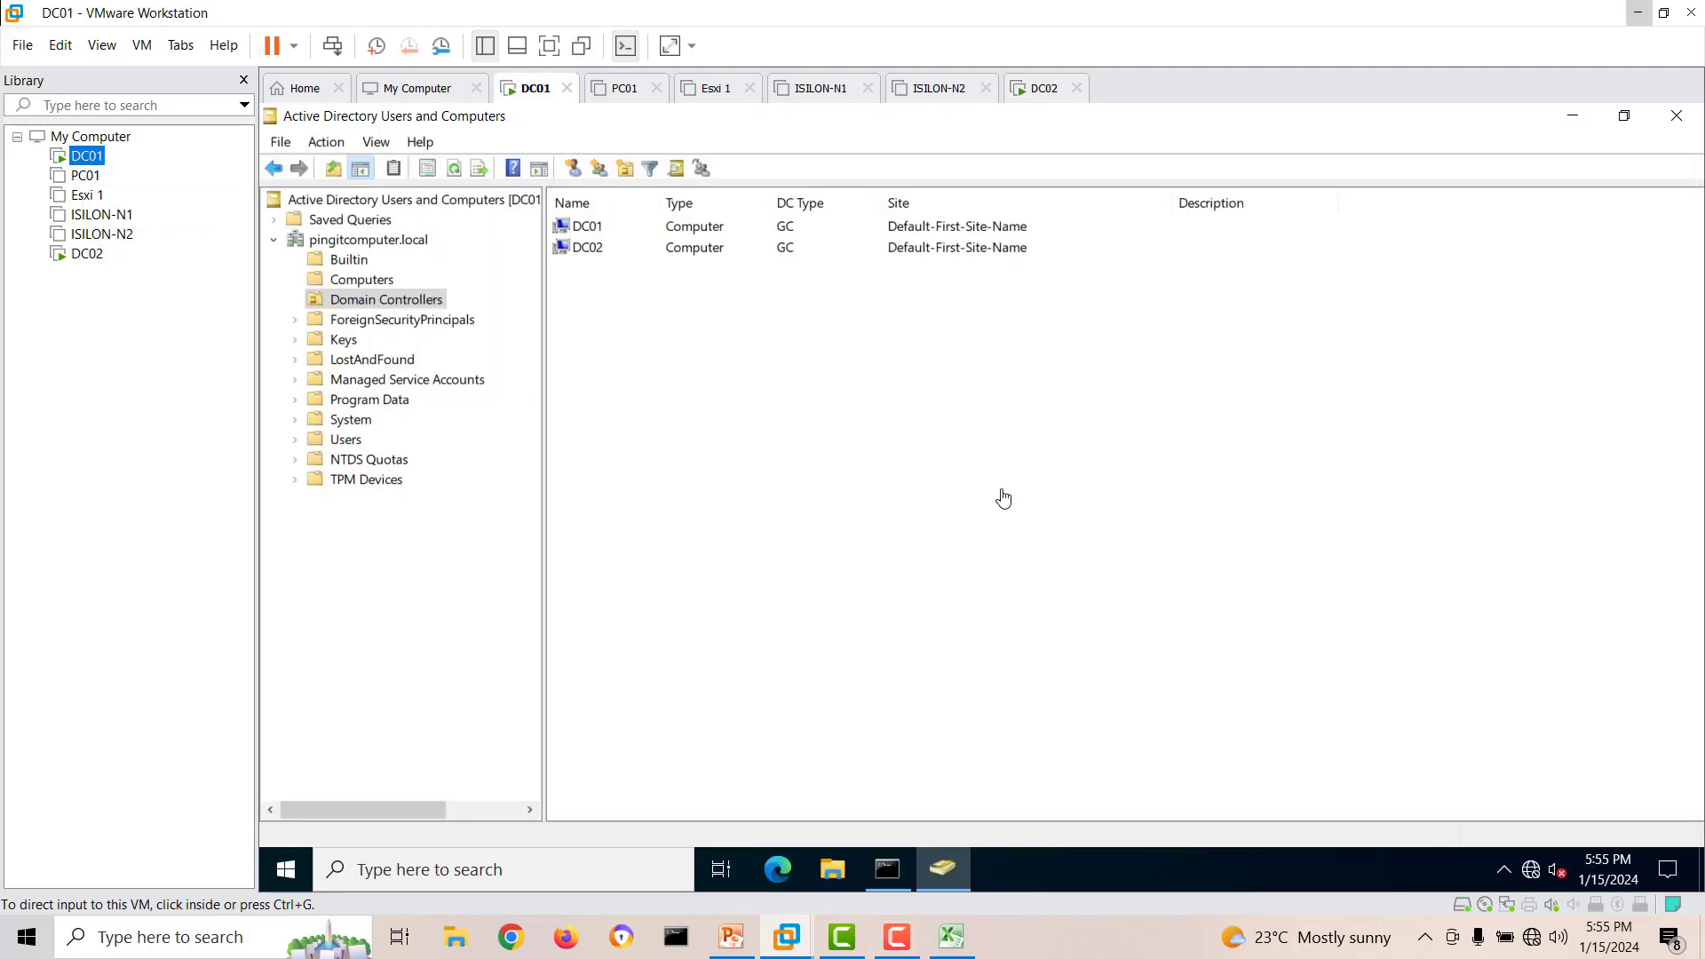
{"action": "left_click", "coordinate": [346, 251]}
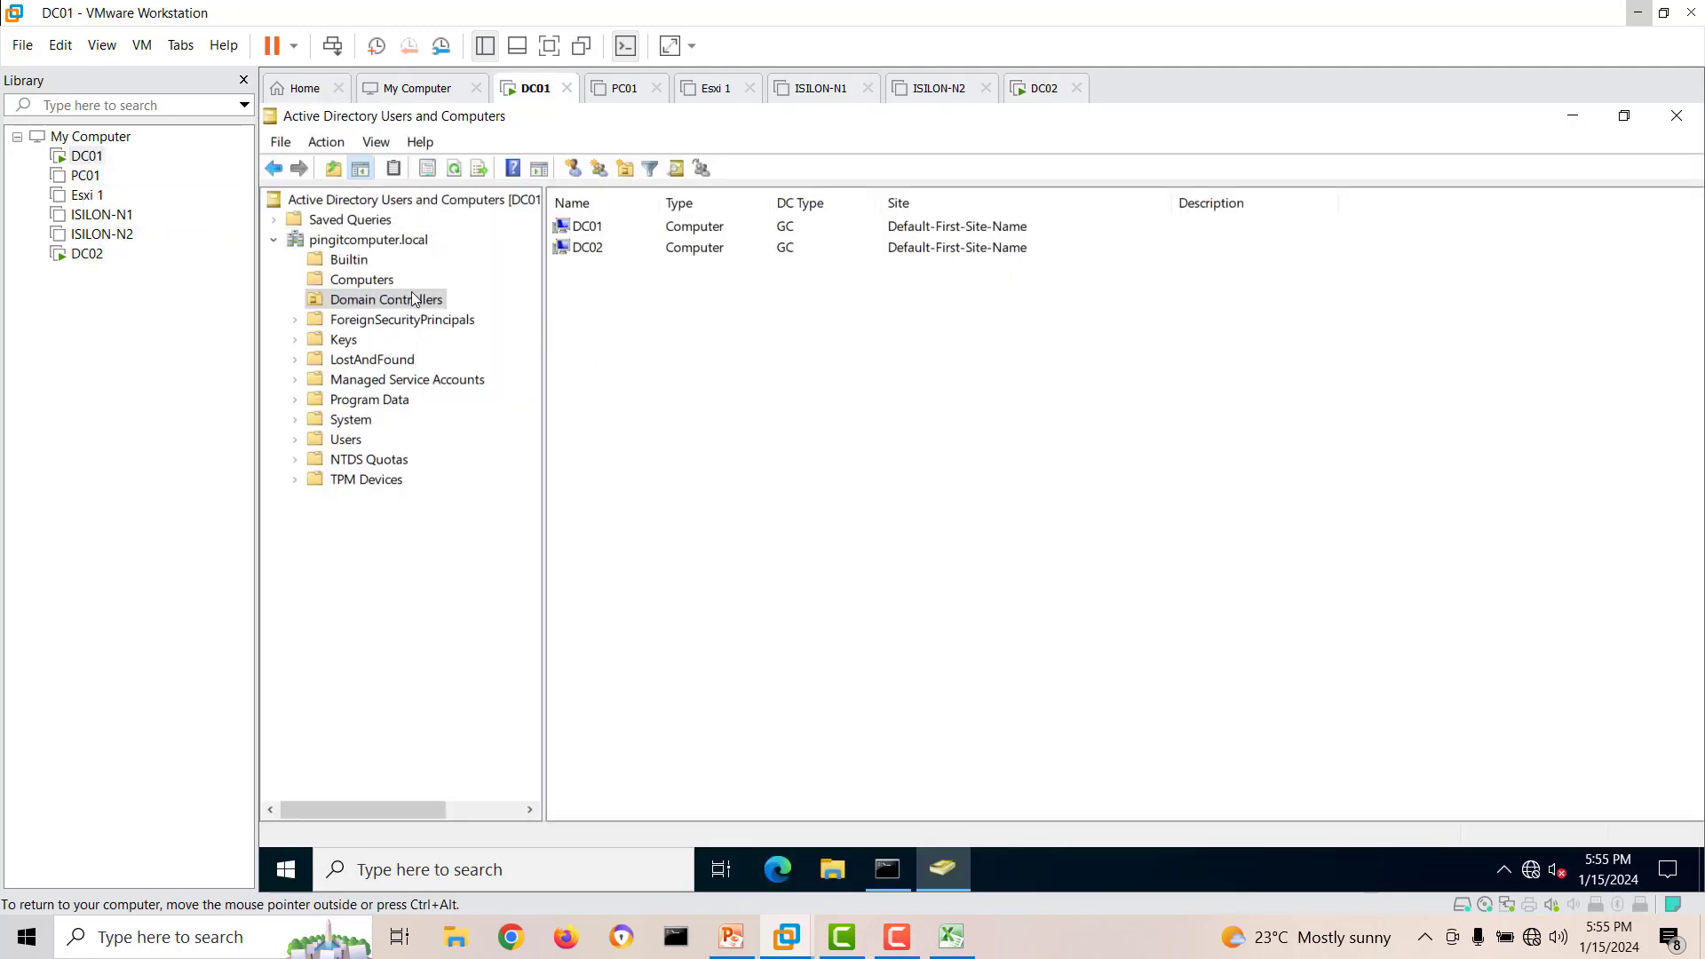
{"action": "left_click", "coordinate": [371, 242]}
{"action": "left_click", "coordinate": [87, 254]}
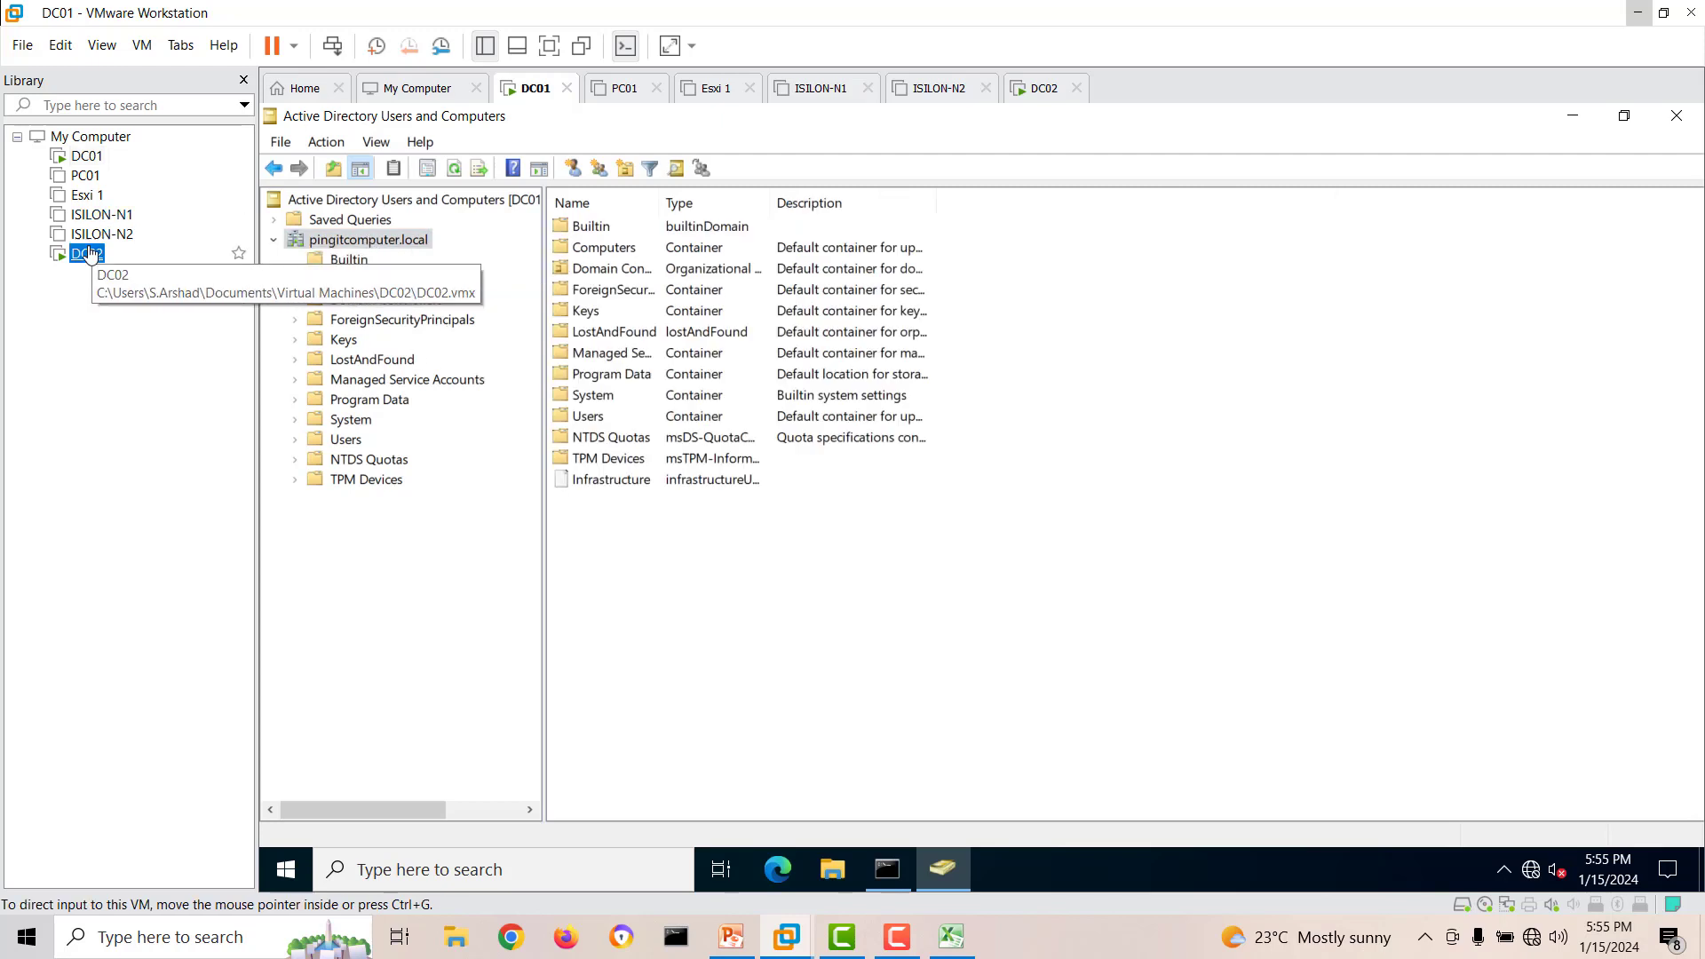
Search for "act" on DC02 and open Active Directory Domains and Trusts.
{"action": "left_click", "coordinate": [268, 869]}
{"action": "type", "text": "act"}
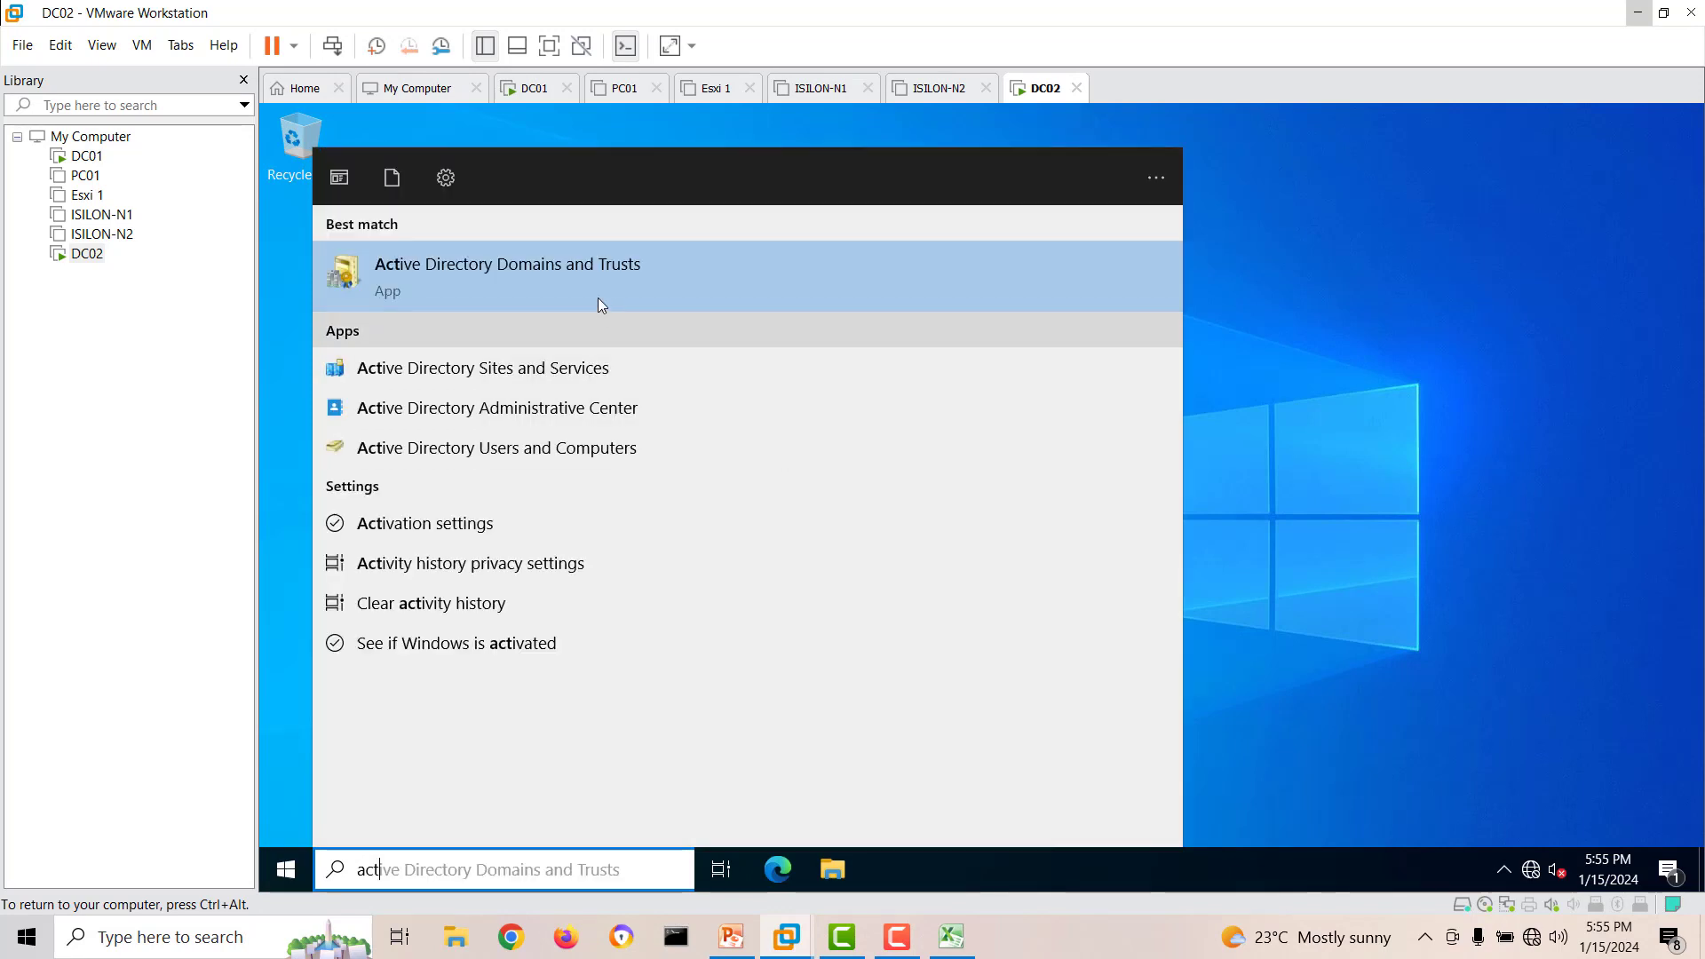
{"action": "left_click", "coordinate": [577, 277]}
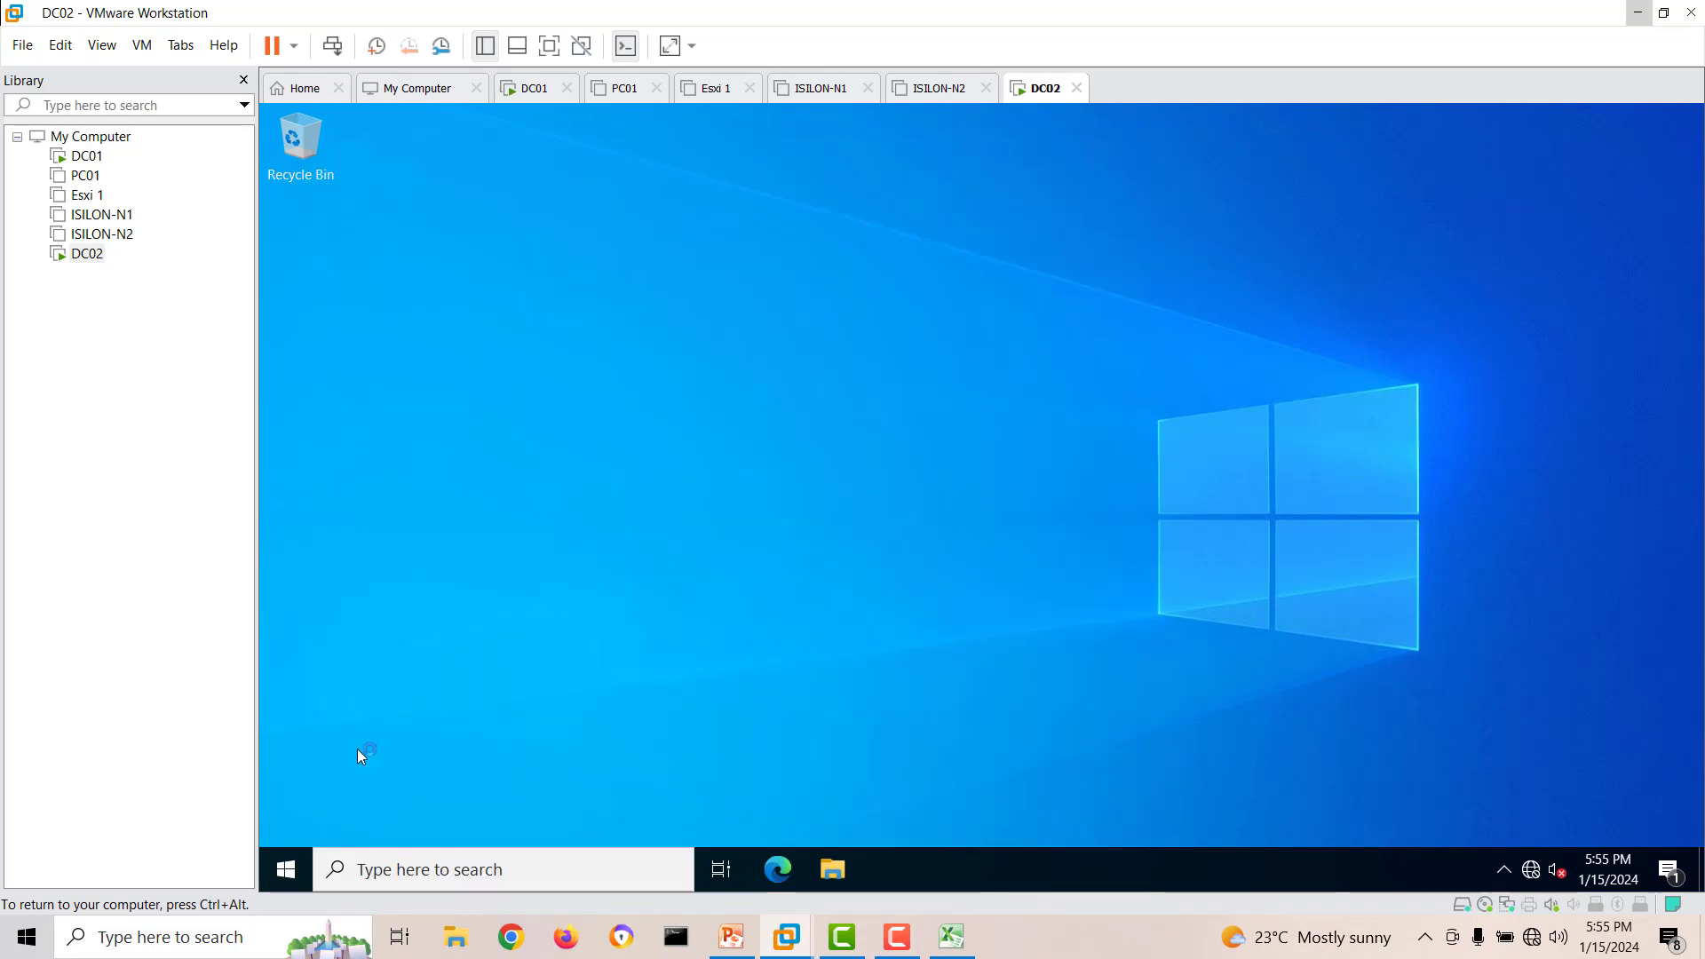
Search for "act" again on DC02 and open Active Directory Users and Computers.
{"action": "left_click", "coordinate": [286, 868]}
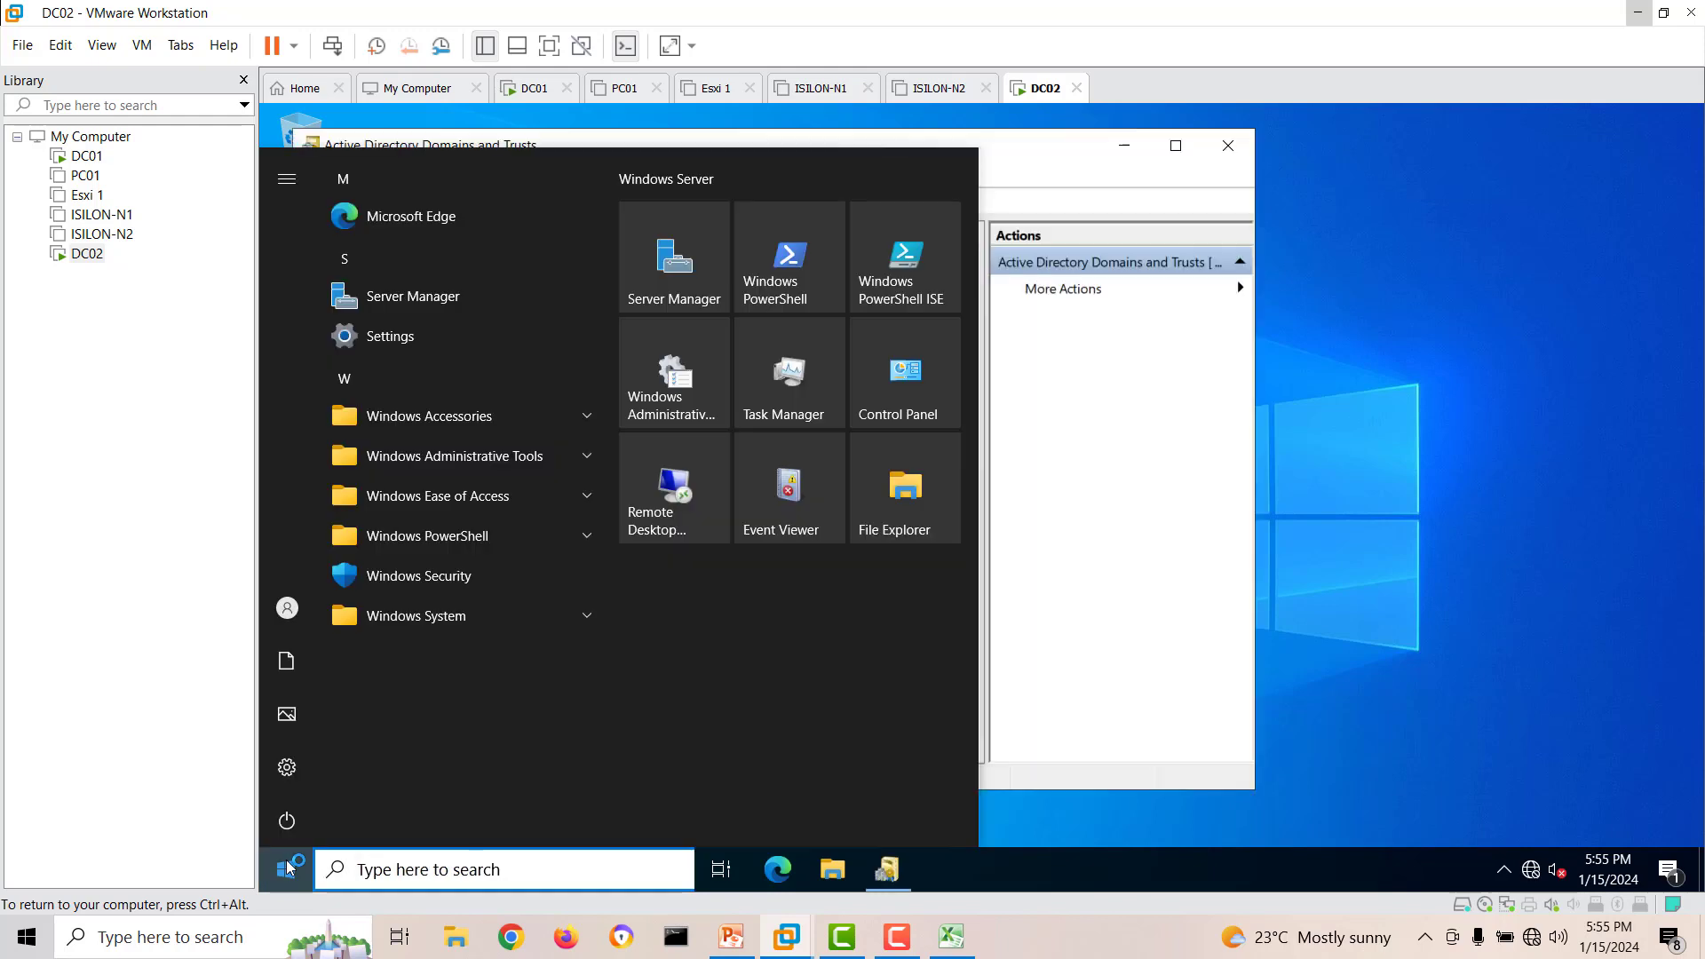
{"action": "type", "text": "act"}
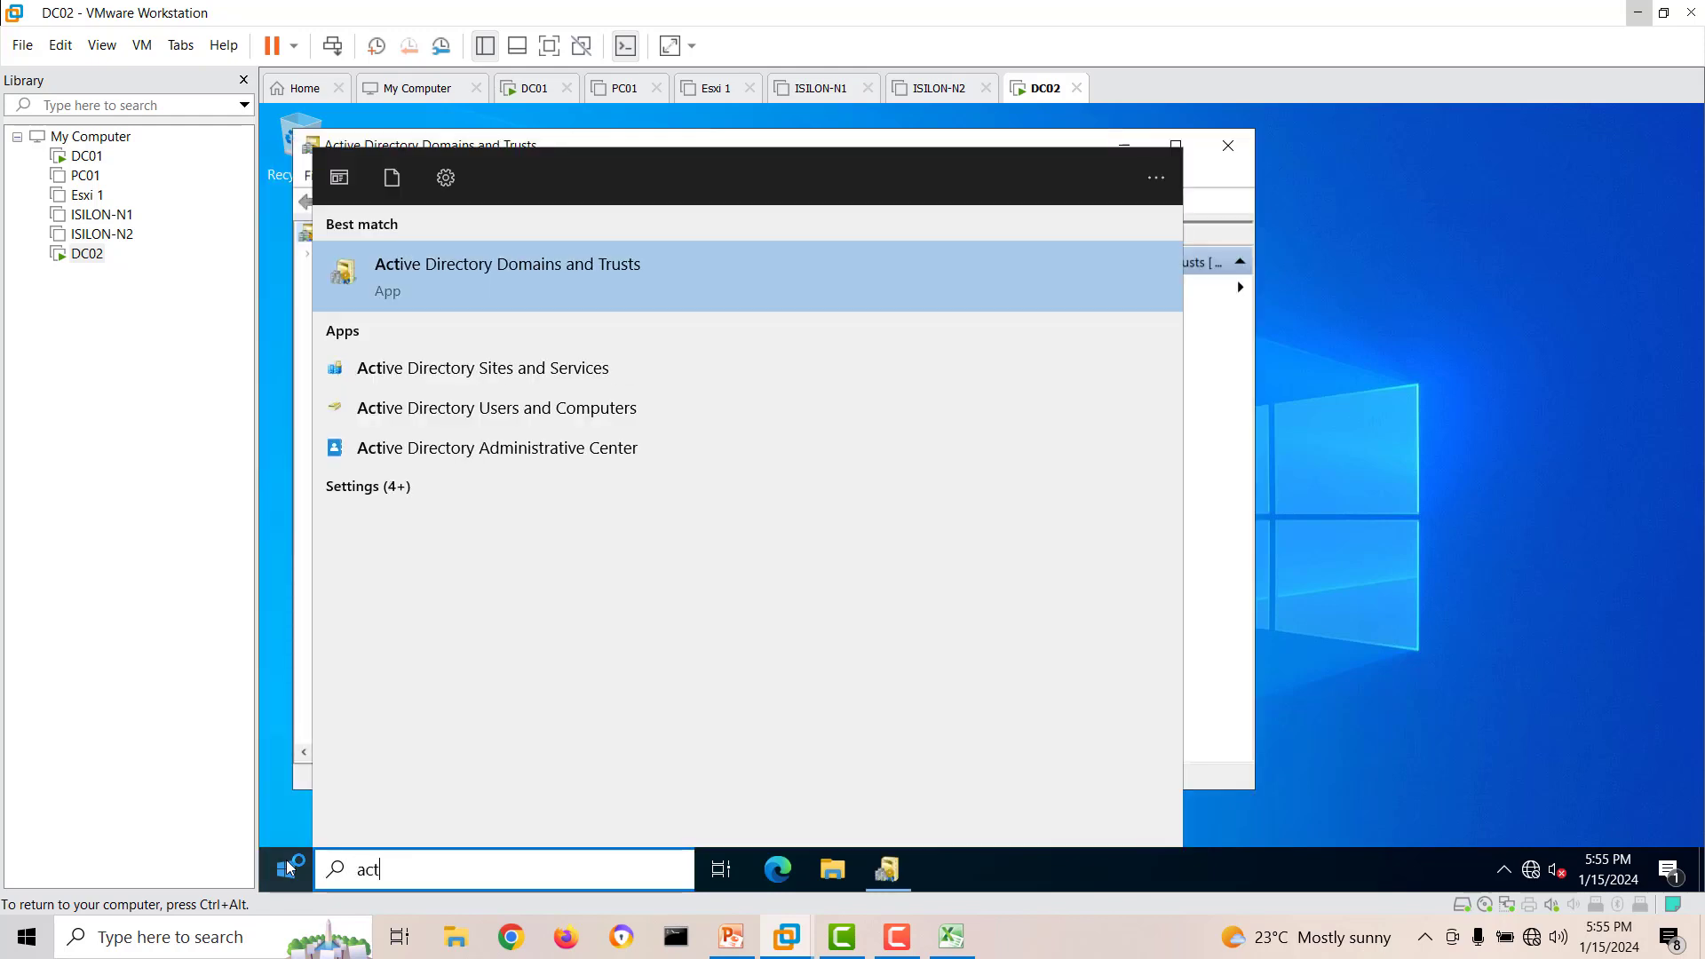
{"action": "left_click", "coordinate": [559, 410]}
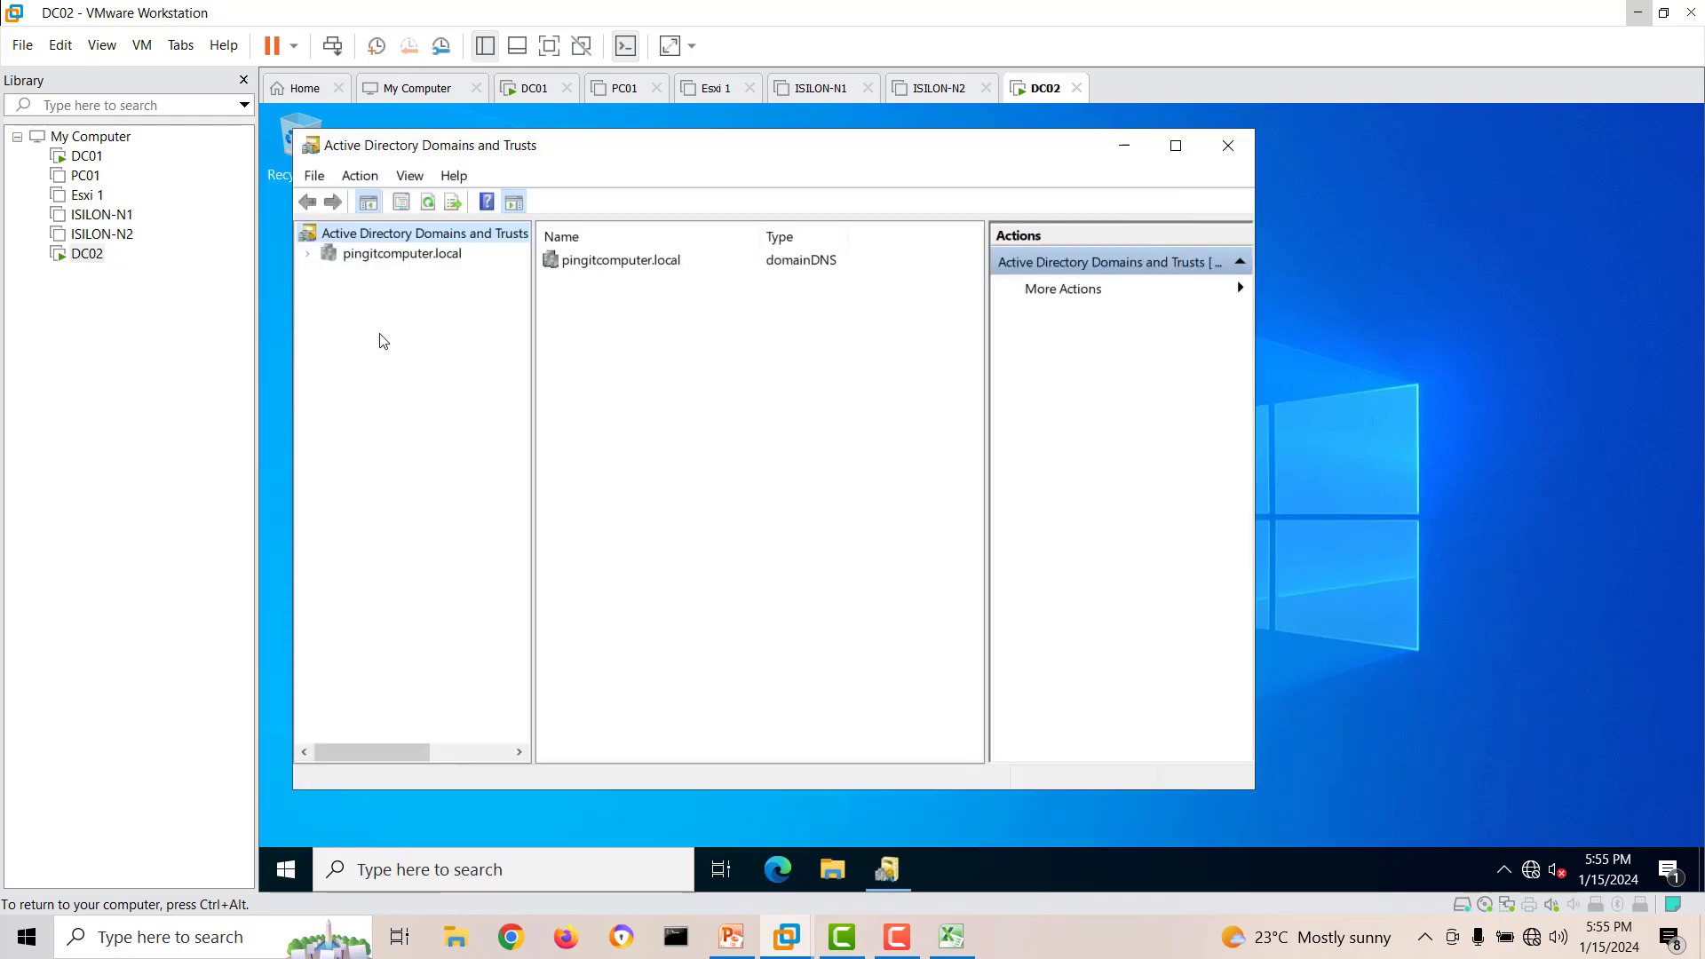
Look at pingitcomputer.local and its available actions in Active Directory Domains and Trusts, and close that console.
{"action": "left_click", "coordinate": [351, 258]}
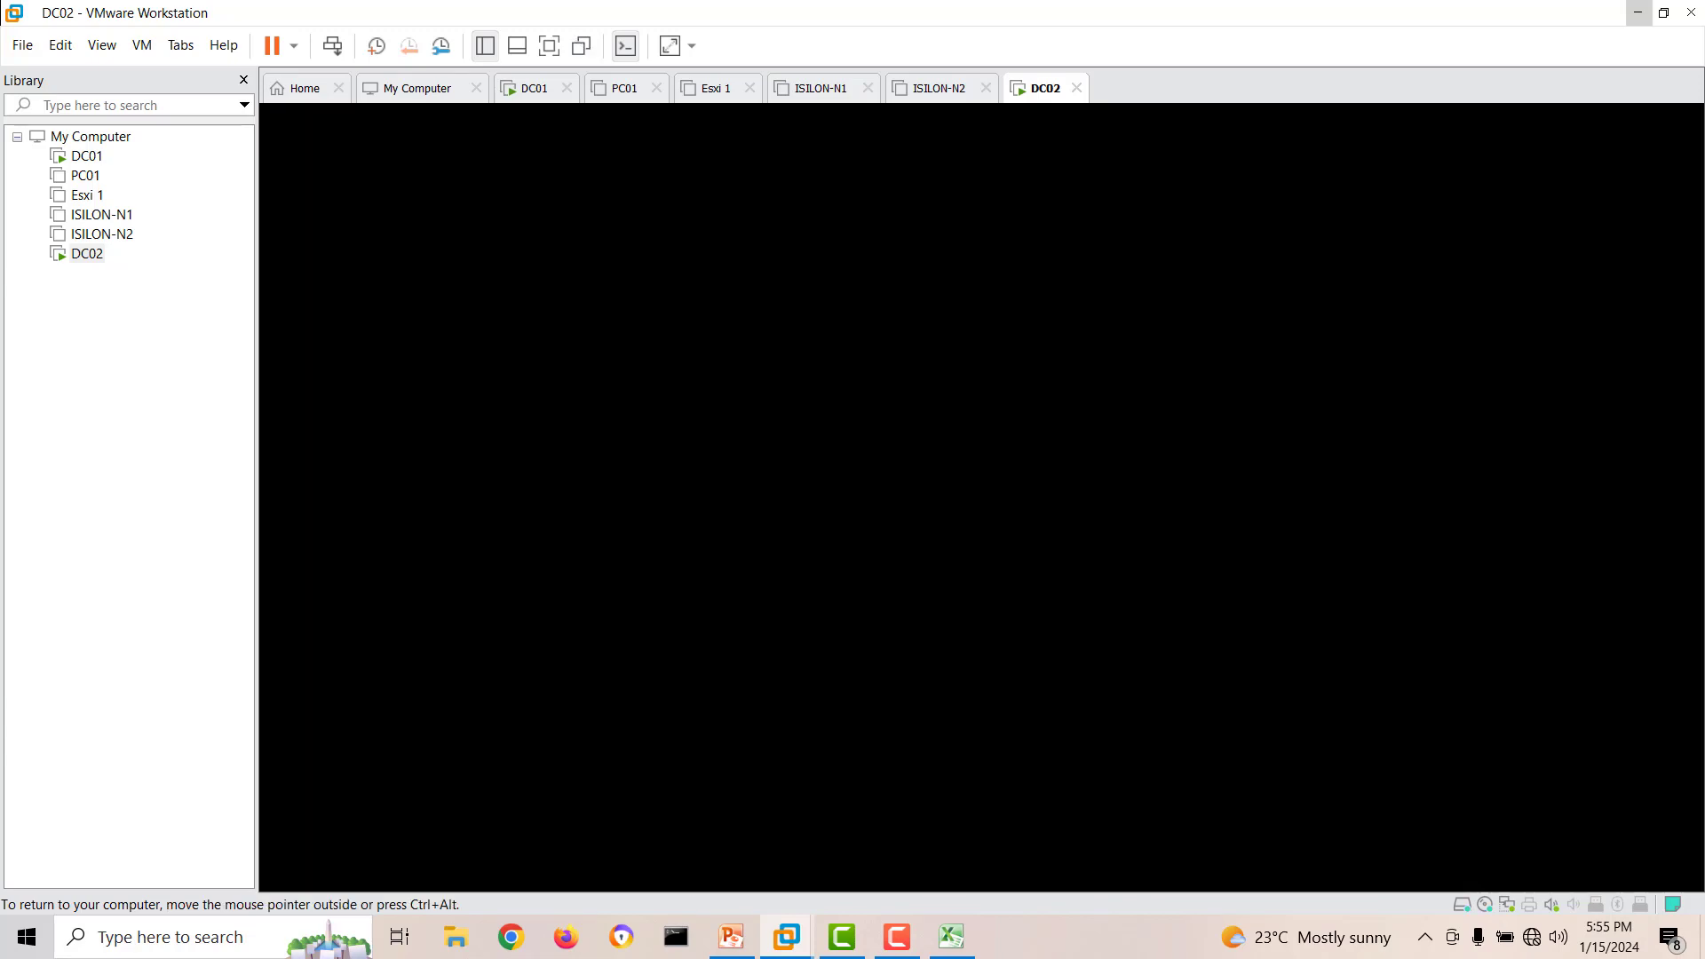
{"action": "left_click_drag", "start_coordinate": [760, 156], "coordinate": [1021, 159]}
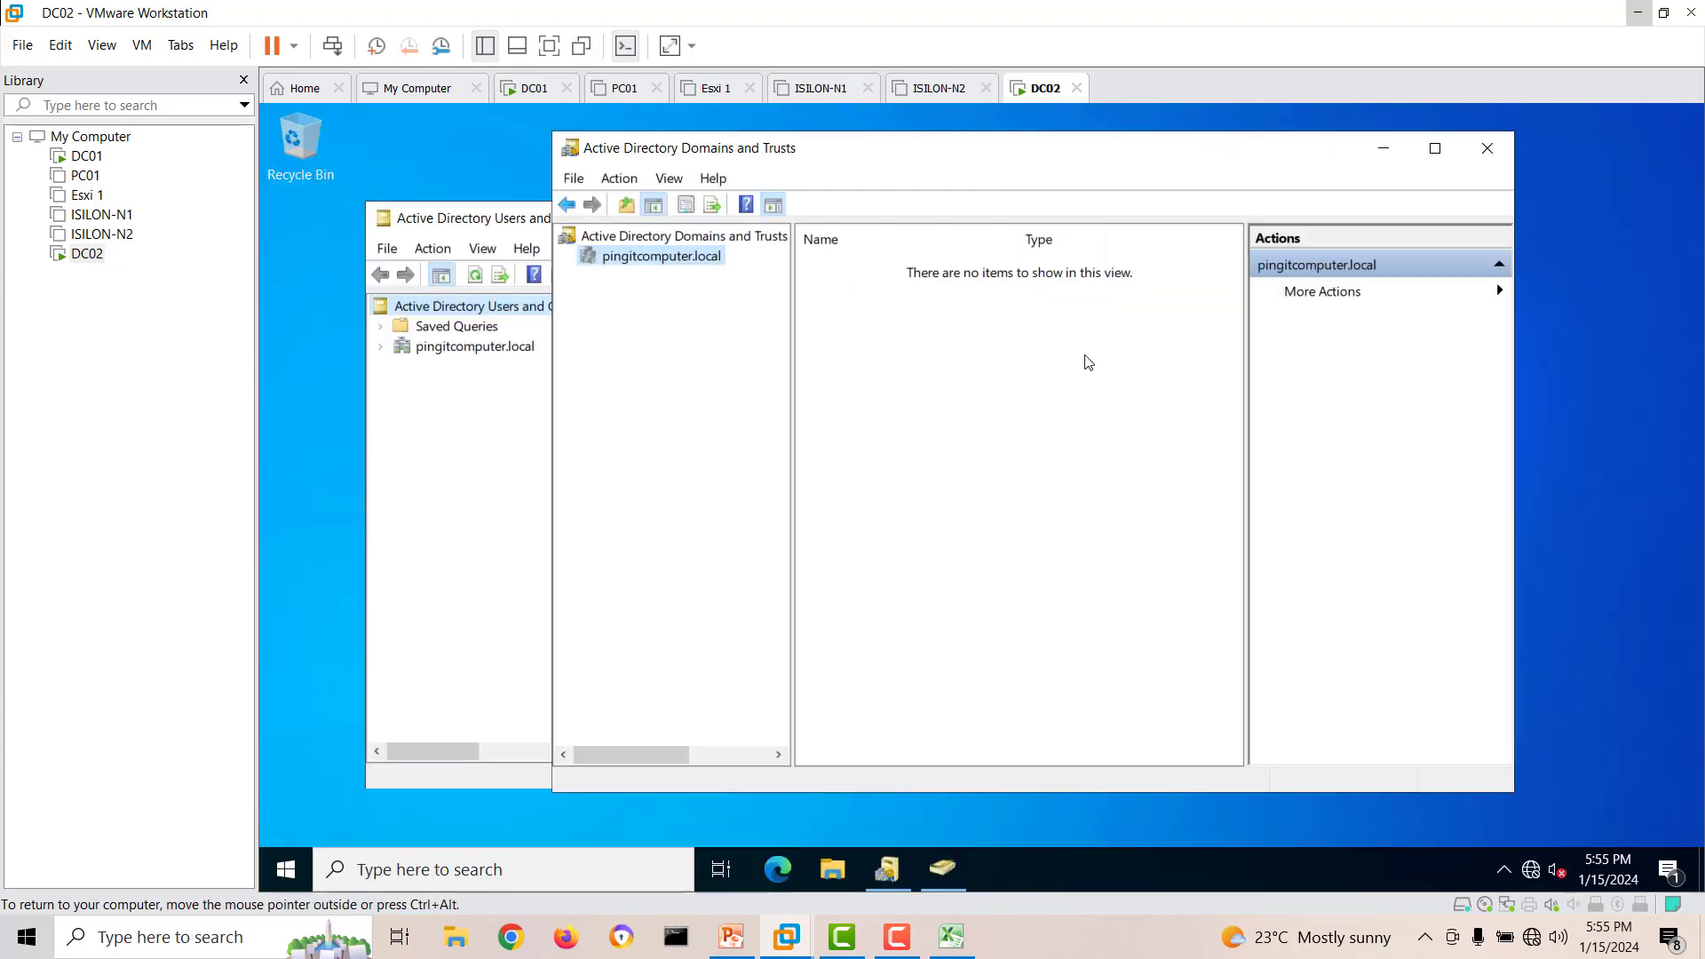
{"action": "right_click", "coordinate": [631, 259]}
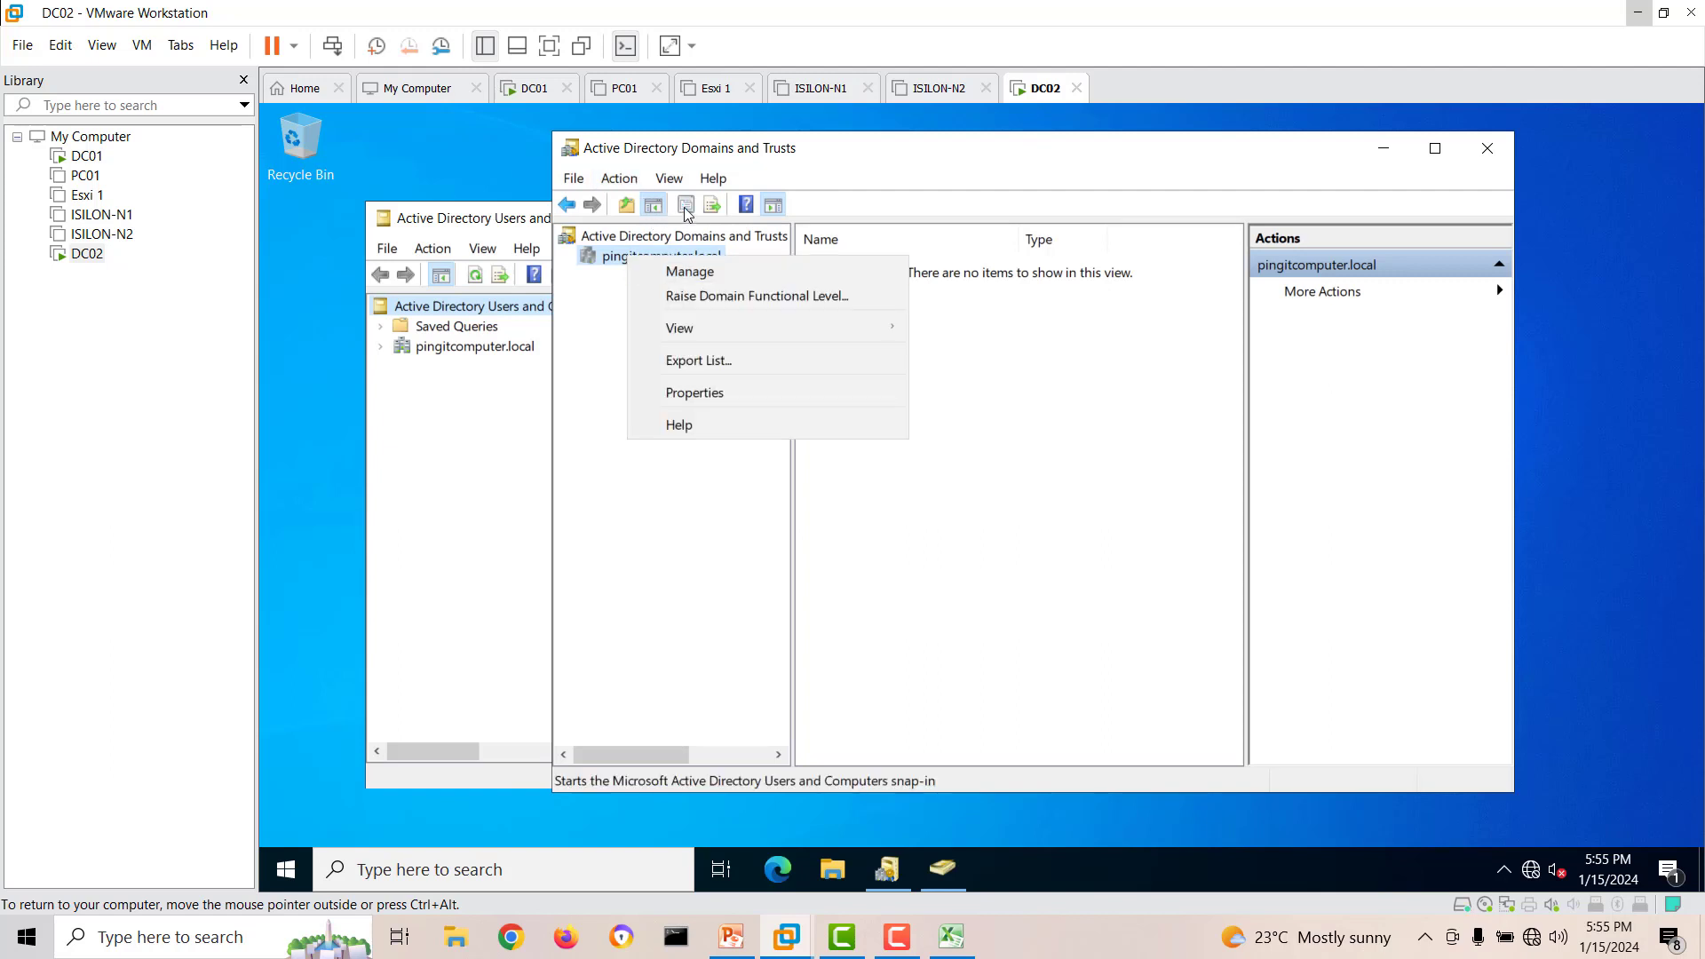
{"action": "left_click", "coordinate": [615, 192]}
{"action": "left_click", "coordinate": [615, 183]}
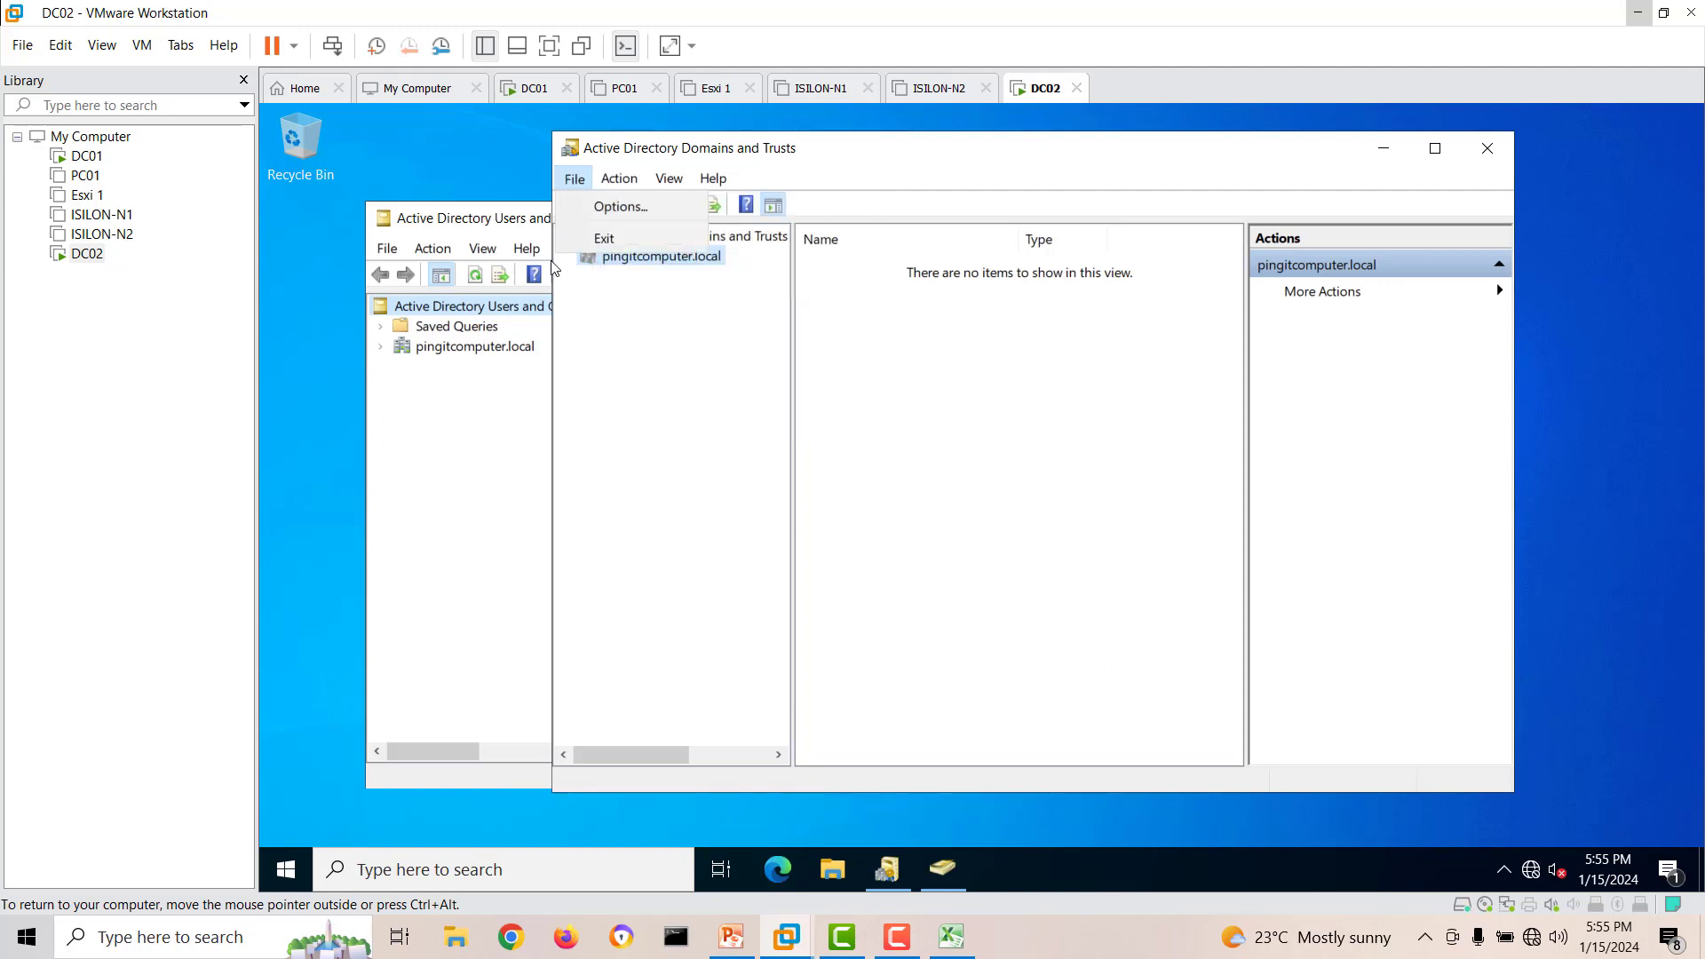
{"action": "left_click", "coordinate": [691, 372]}
{"action": "left_click", "coordinate": [499, 447]}
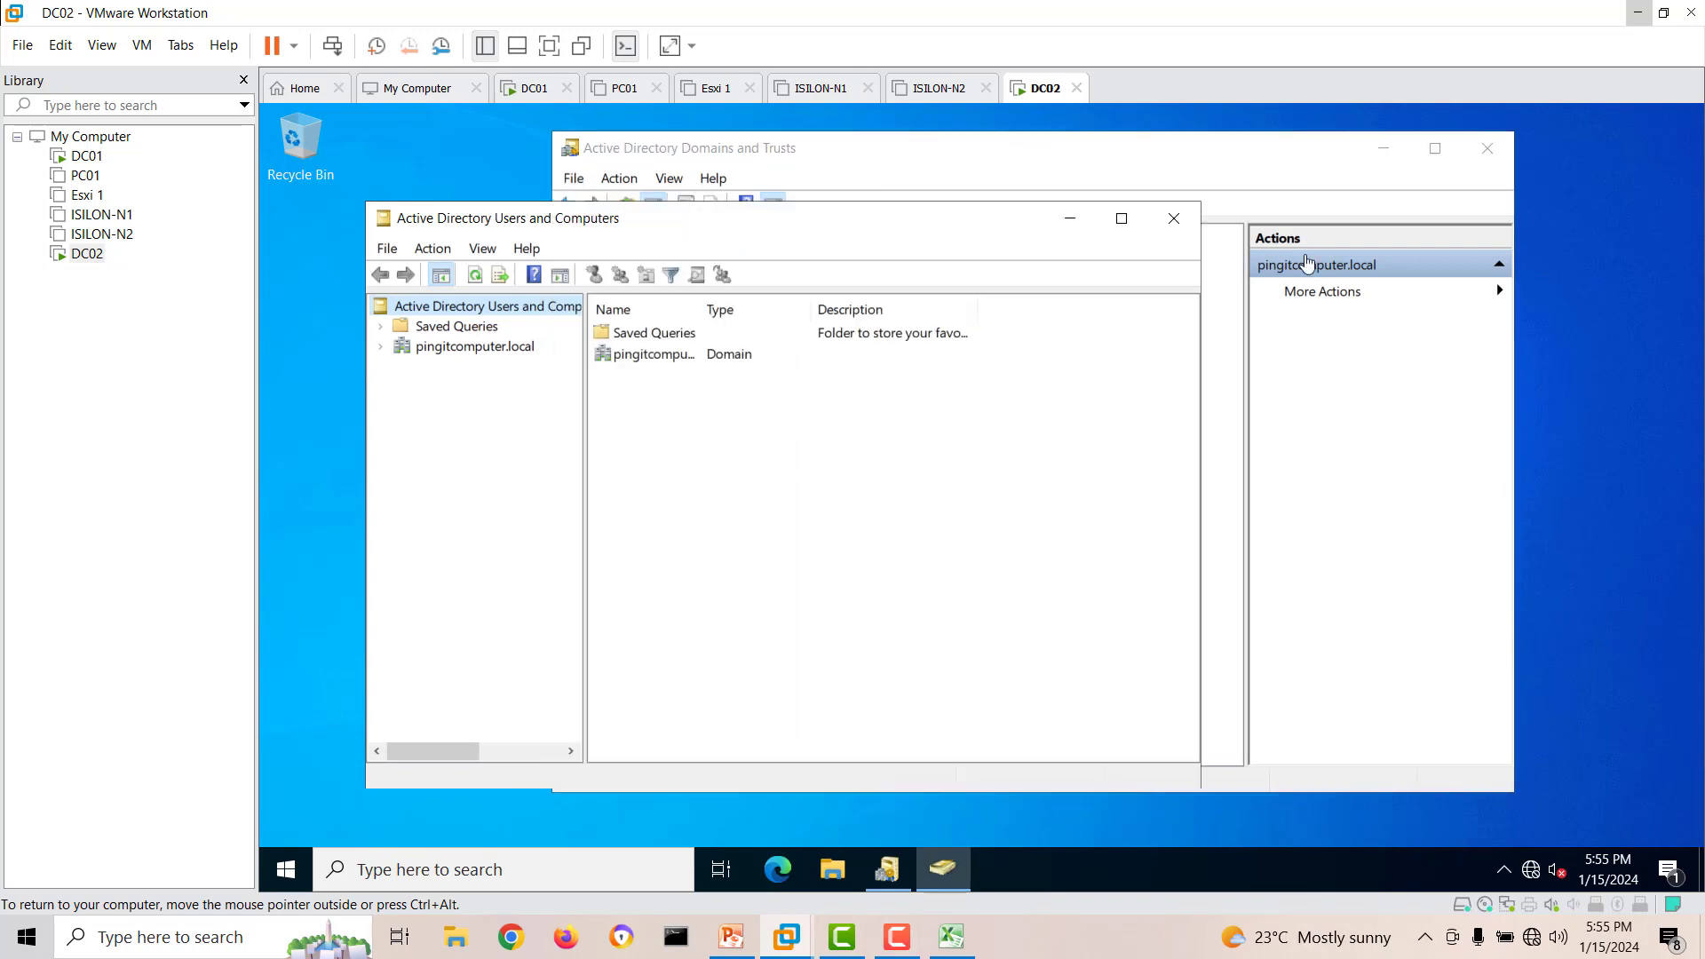
{"action": "left_click", "coordinate": [1488, 148]}
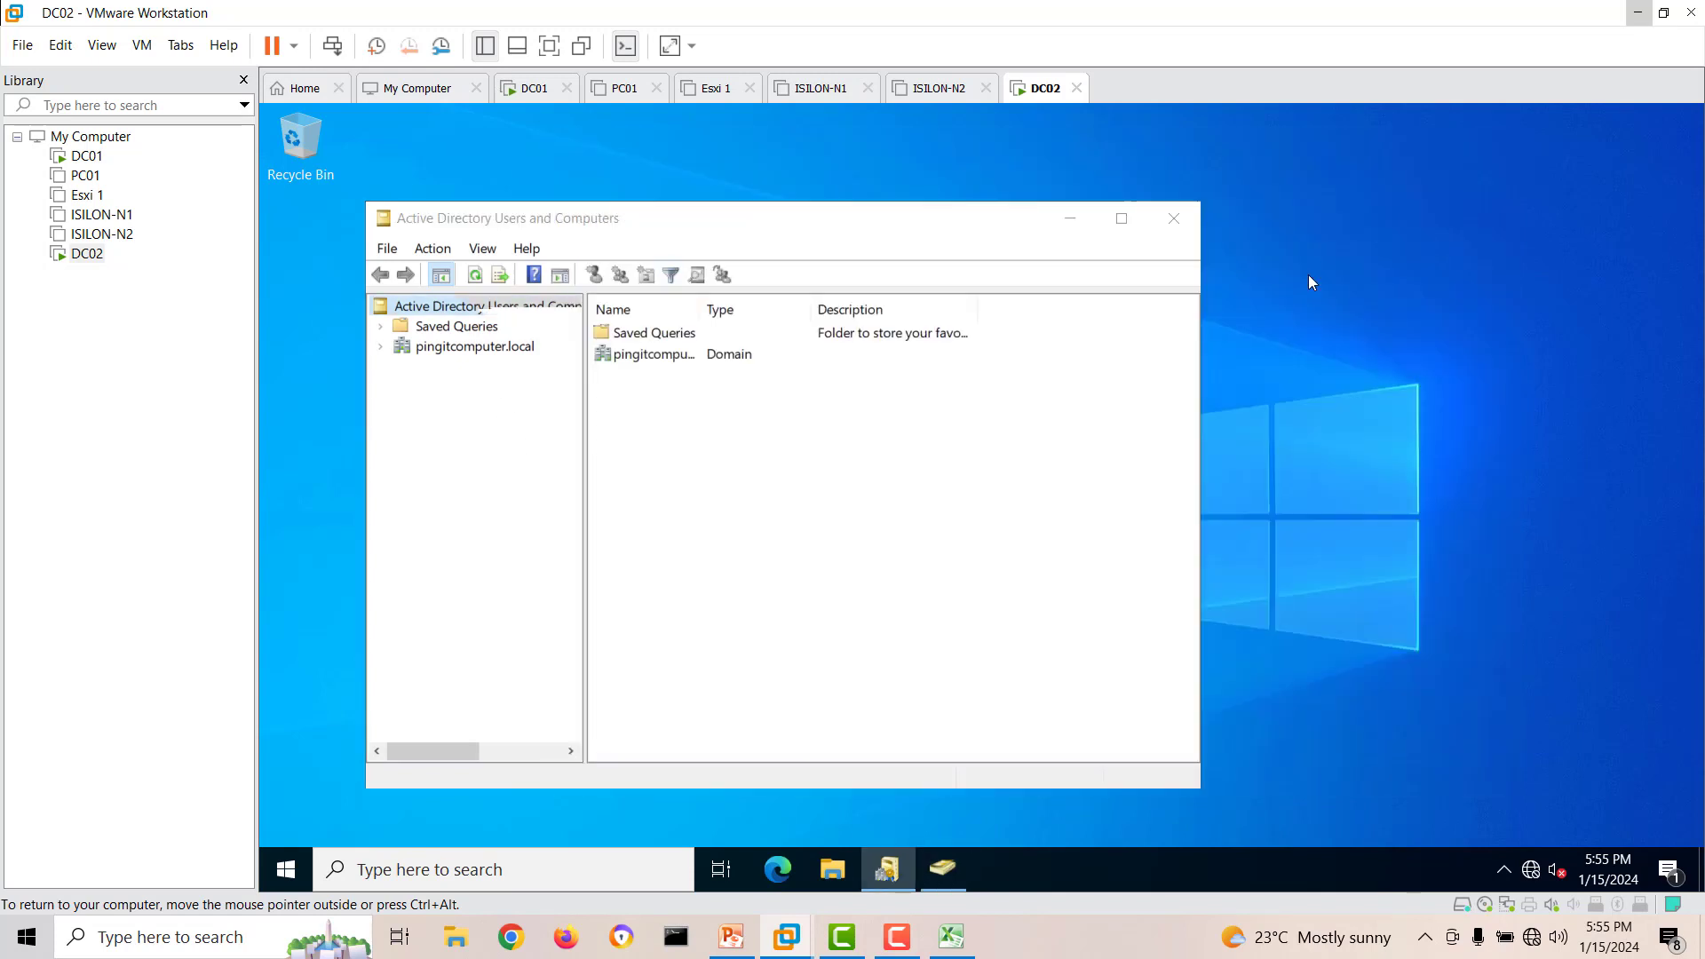
Maximize Active Directory Users and Computers on DC02, widen the console tree and enable Advanced Features.
{"action": "double_click", "coordinate": [711, 230]}
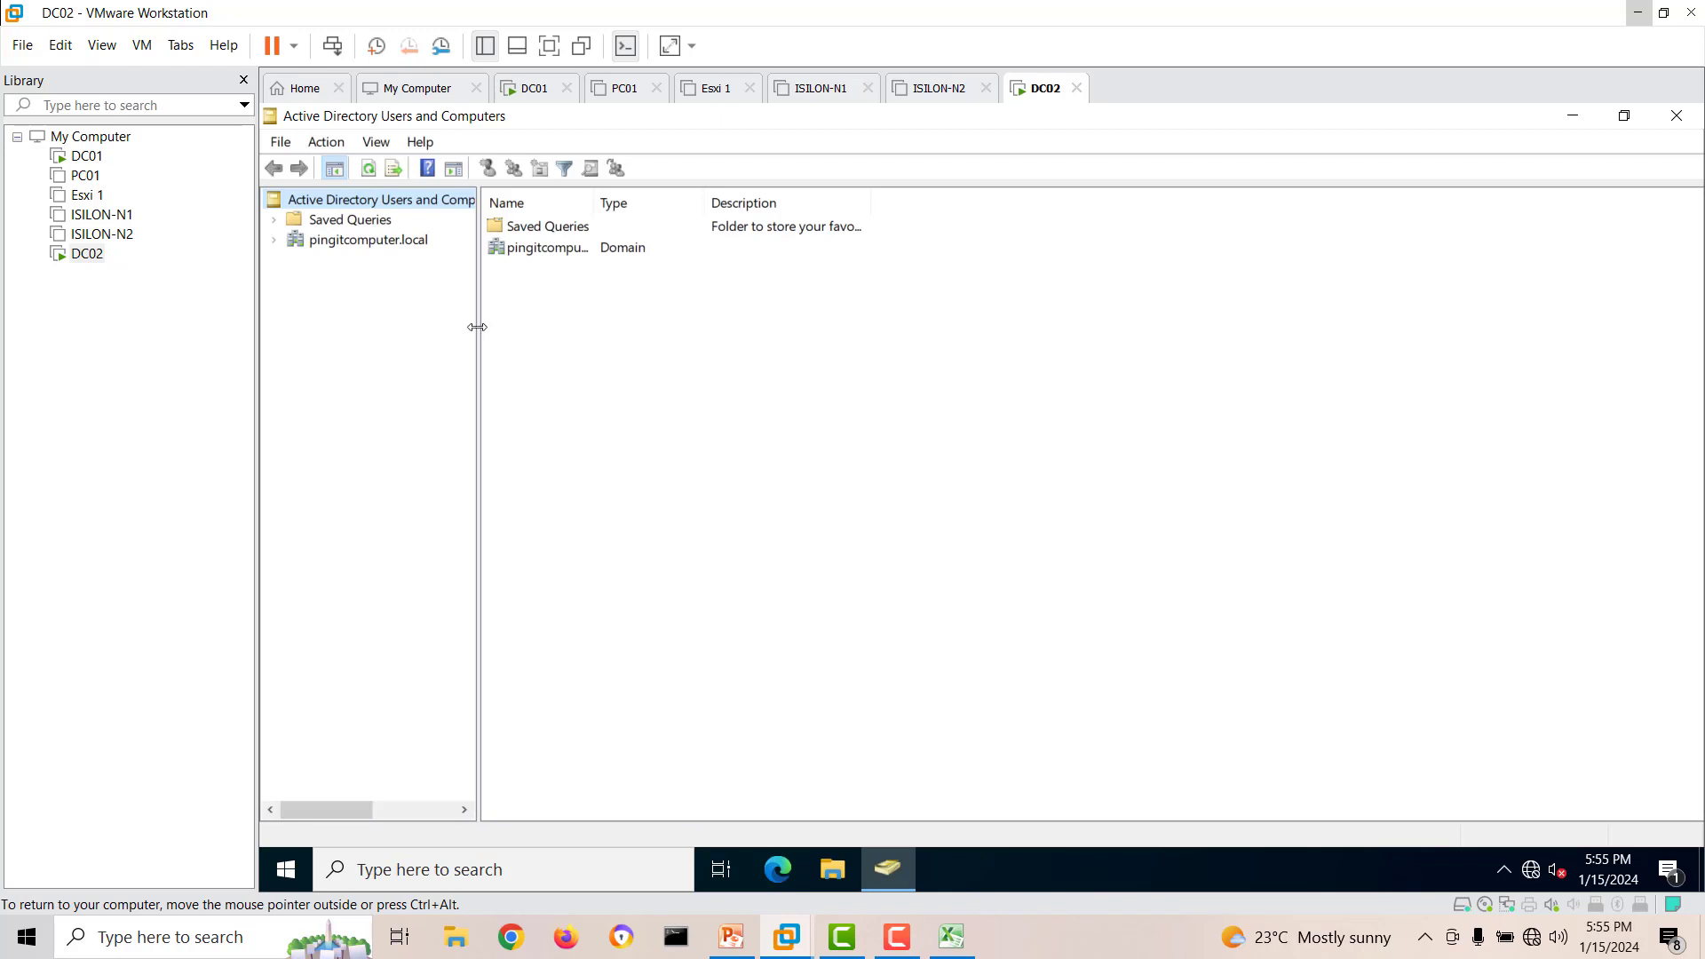
{"action": "left_click_drag", "start_coordinate": [477, 327], "coordinate": [562, 330]}
{"action": "left_click", "coordinate": [377, 142]}
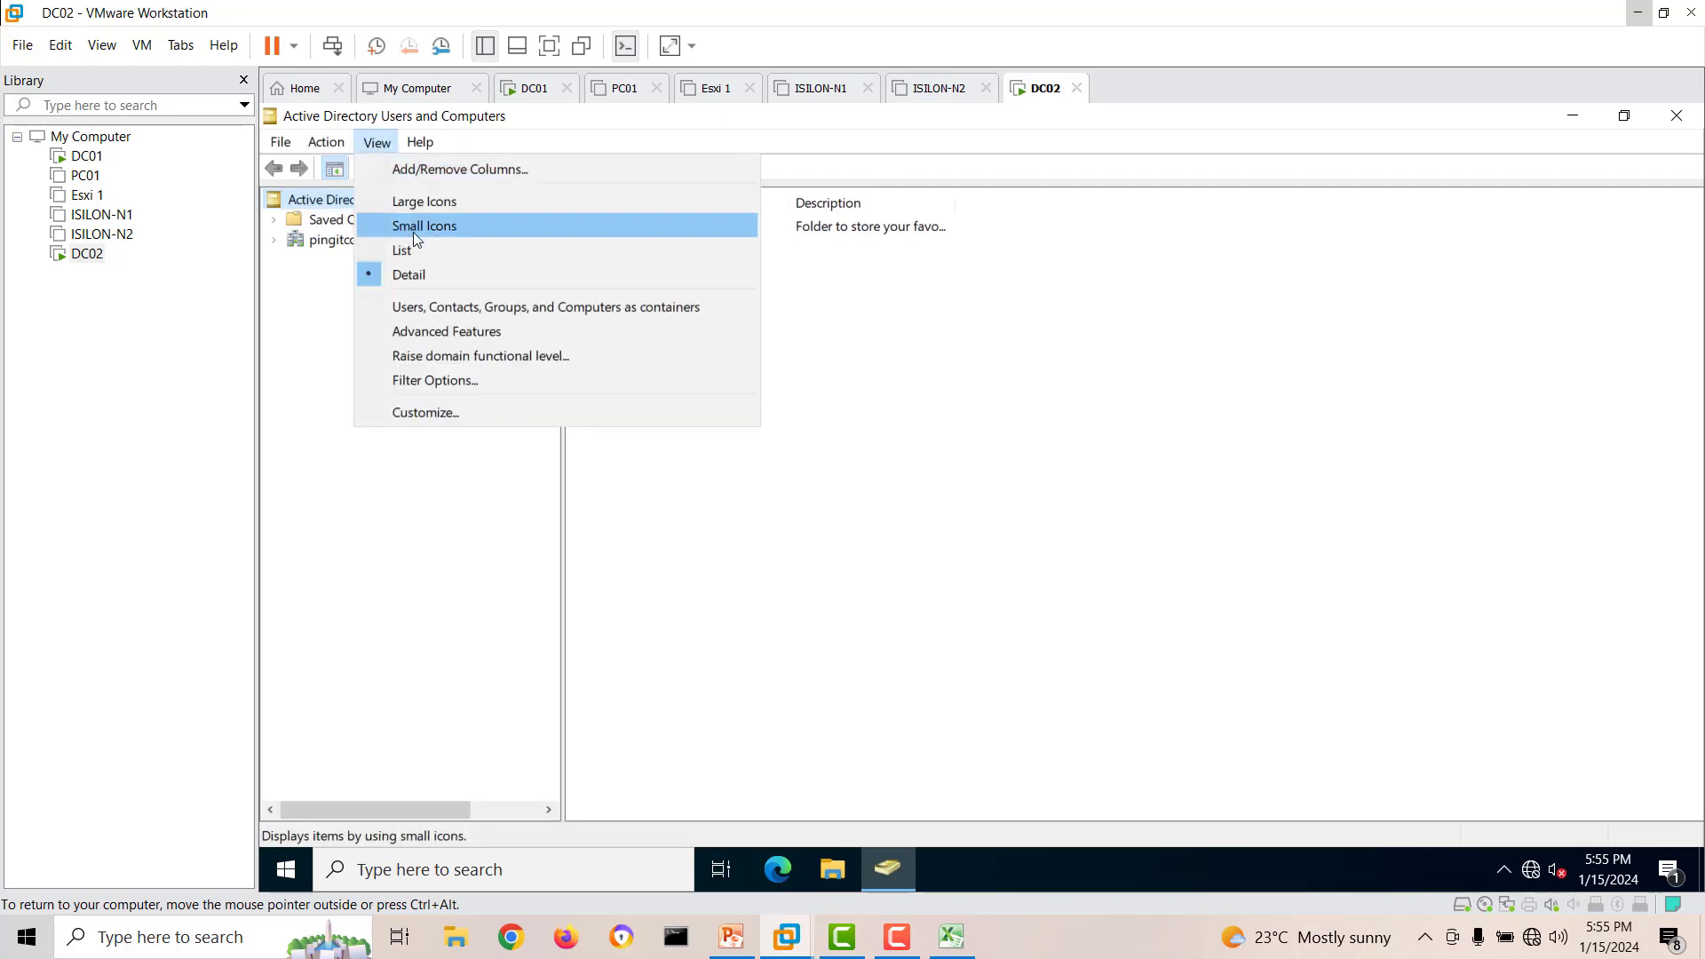
{"action": "left_click", "coordinate": [441, 334]}
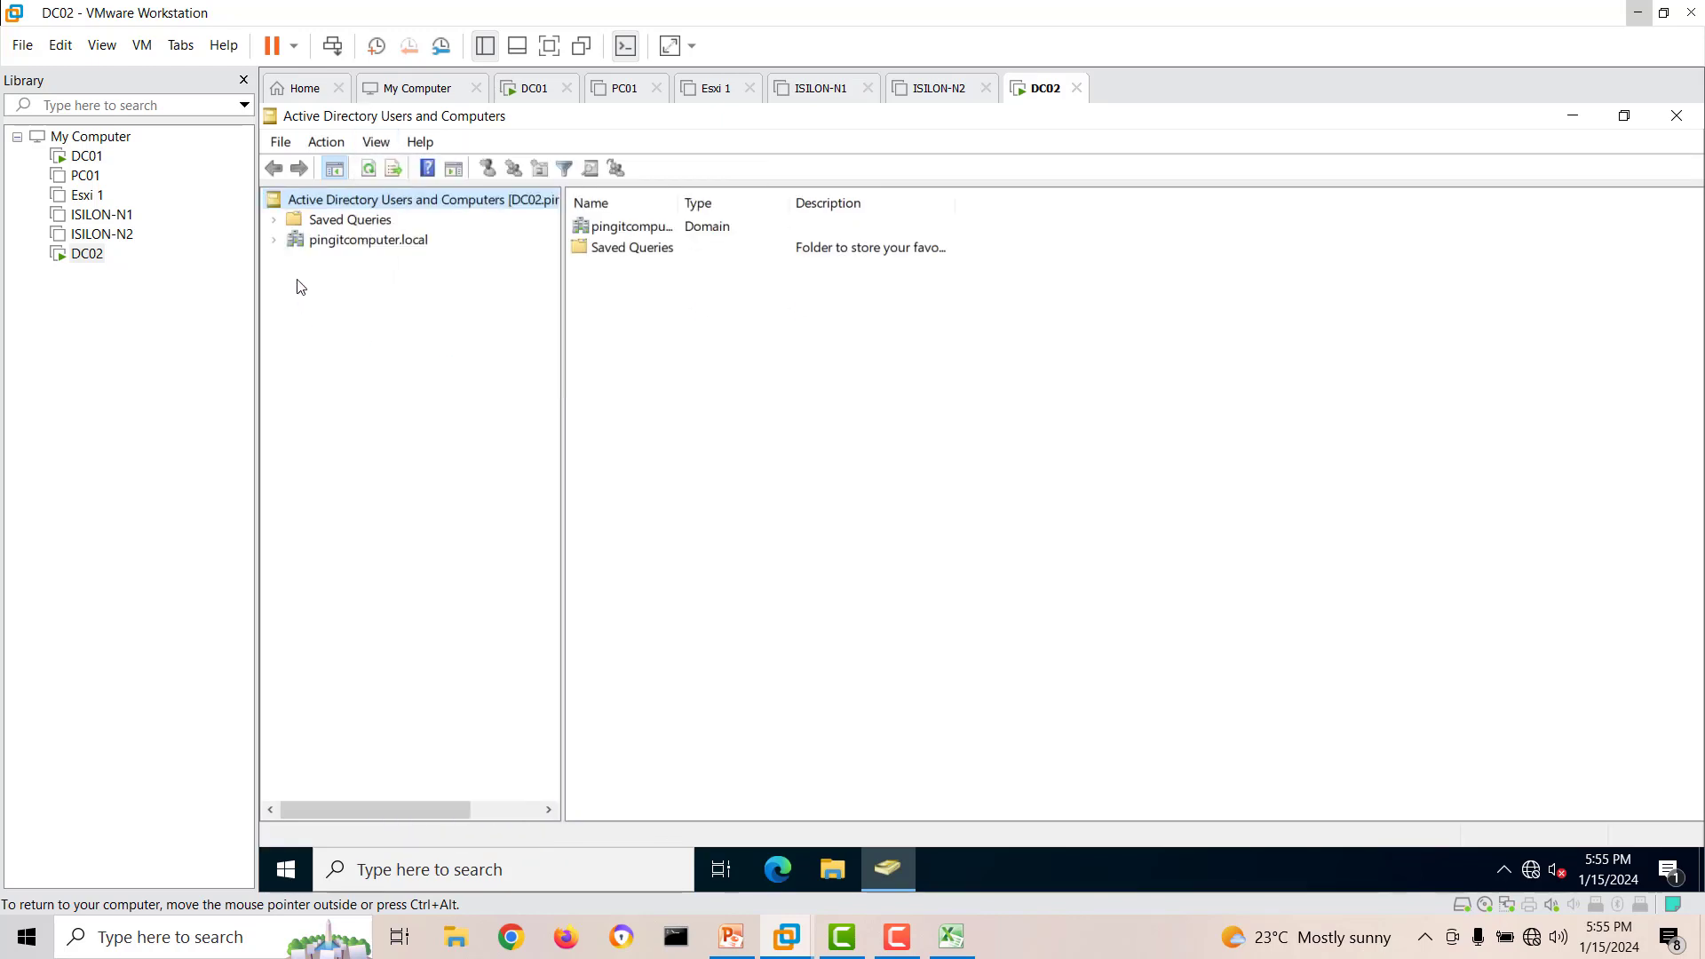
Expand pingitcomputer.local on DC02 and check the contents of the Computers container and the Domain Controllers unit.
{"action": "left_click", "coordinate": [273, 240]}
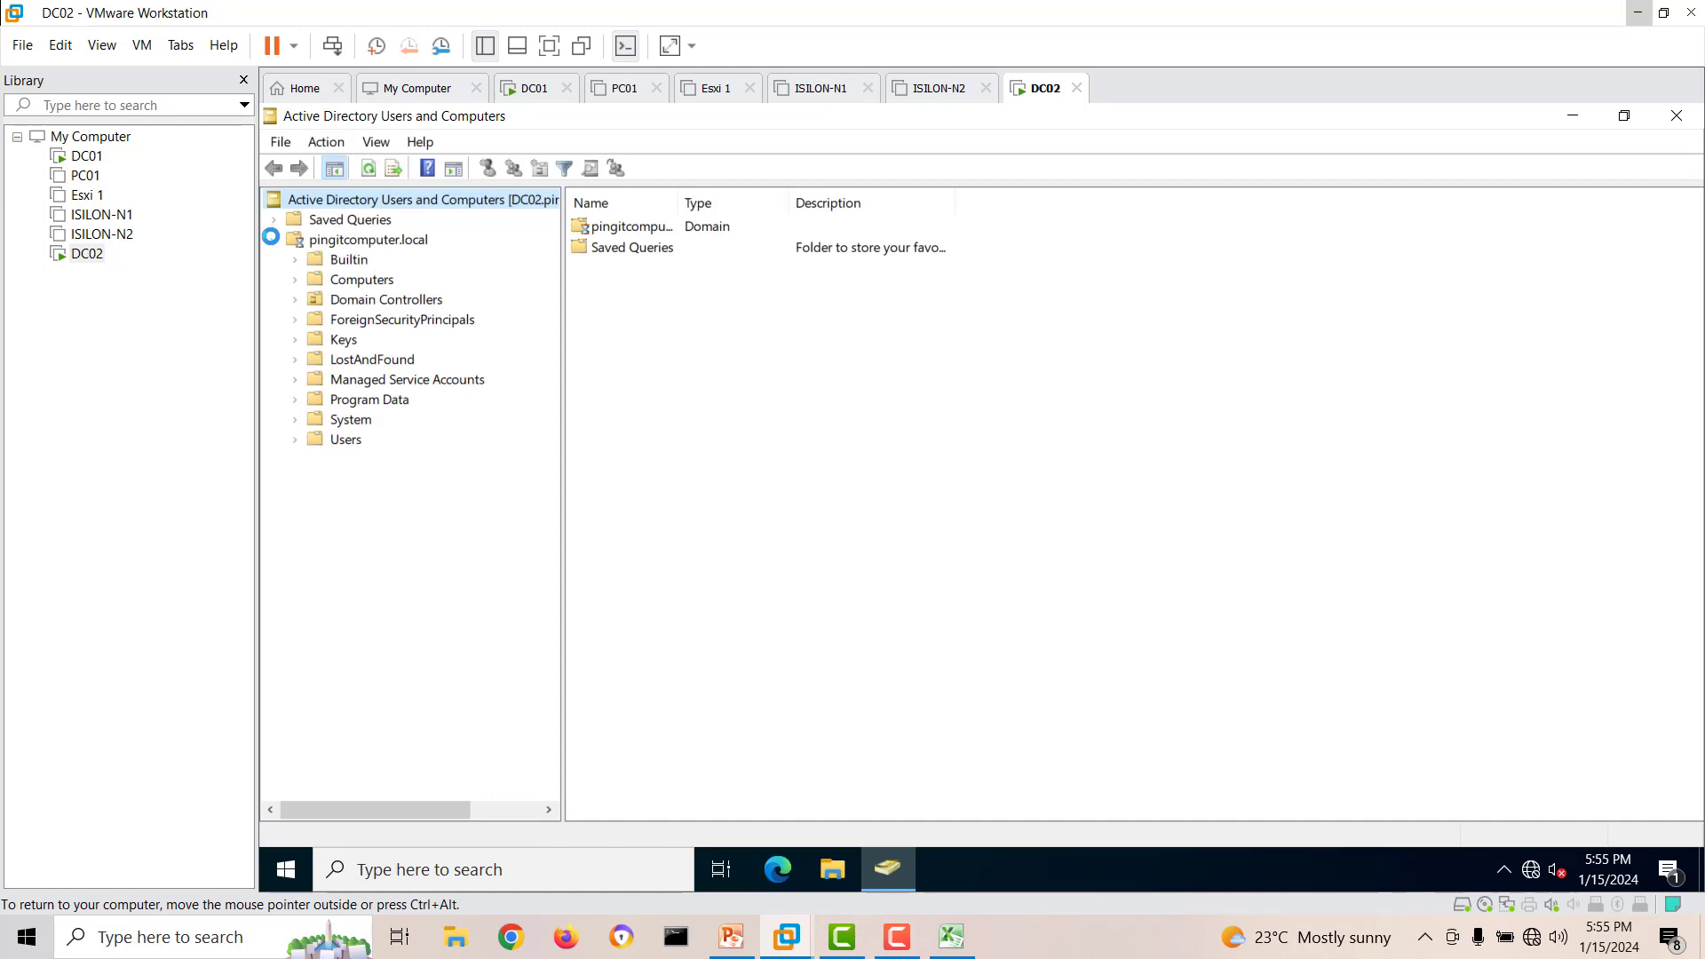
{"action": "left_click", "coordinate": [358, 286]}
{"action": "left_click", "coordinate": [627, 230]}
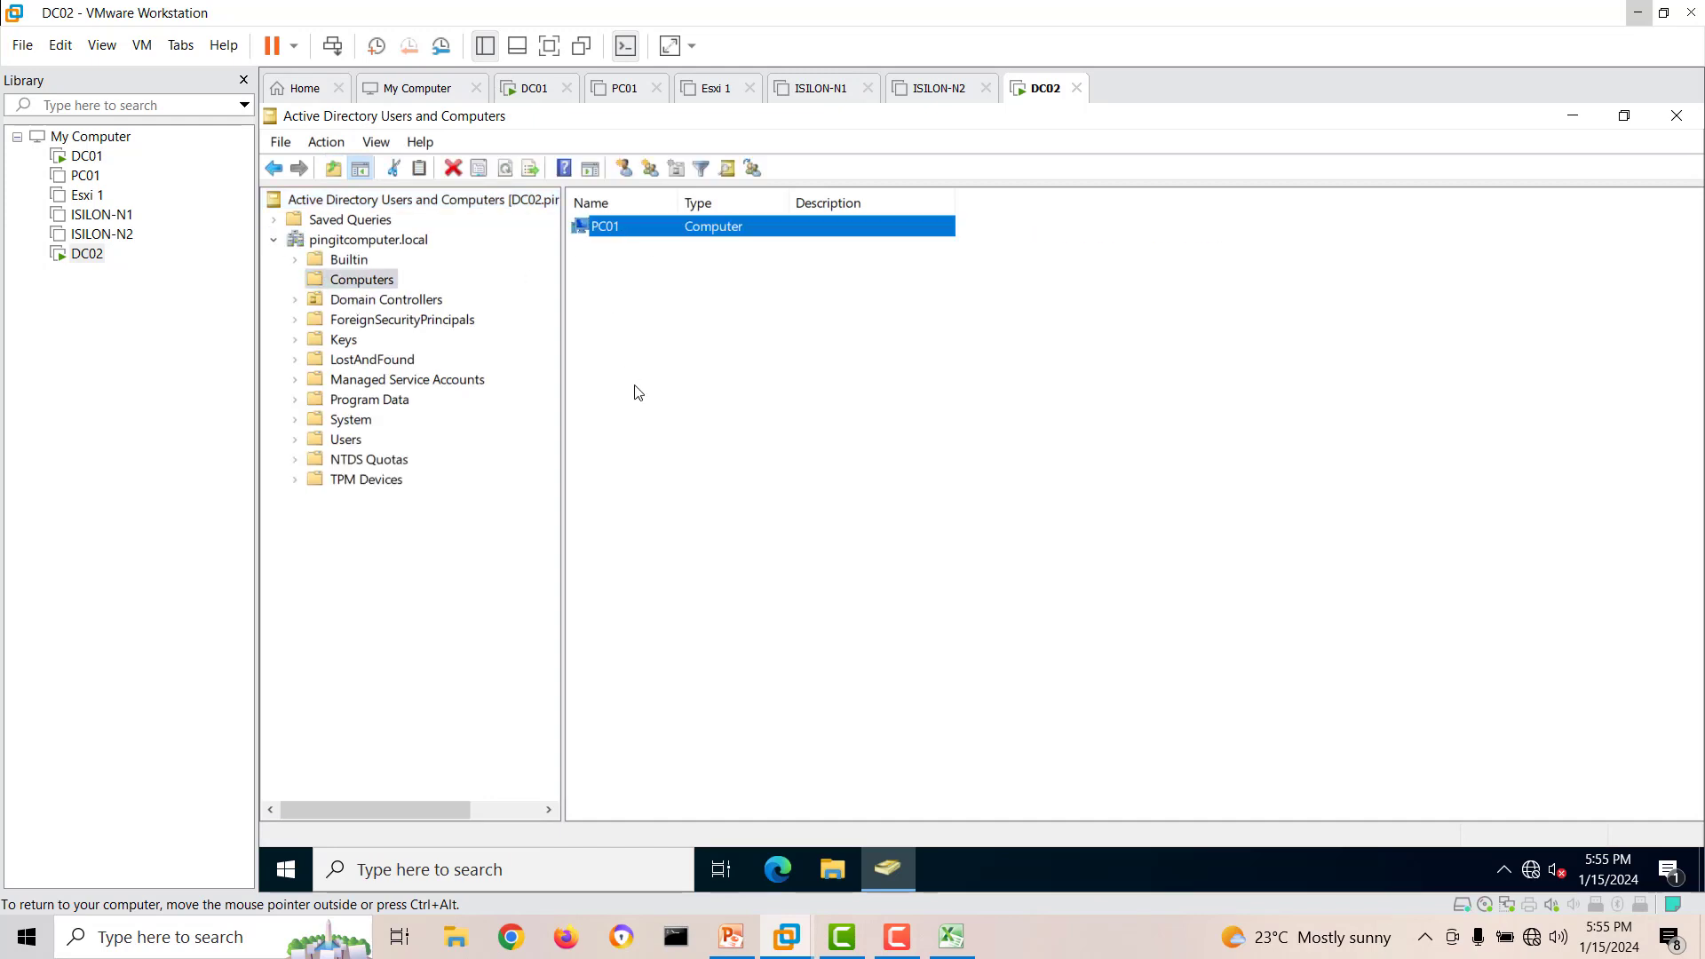
{"action": "left_click", "coordinate": [401, 301]}
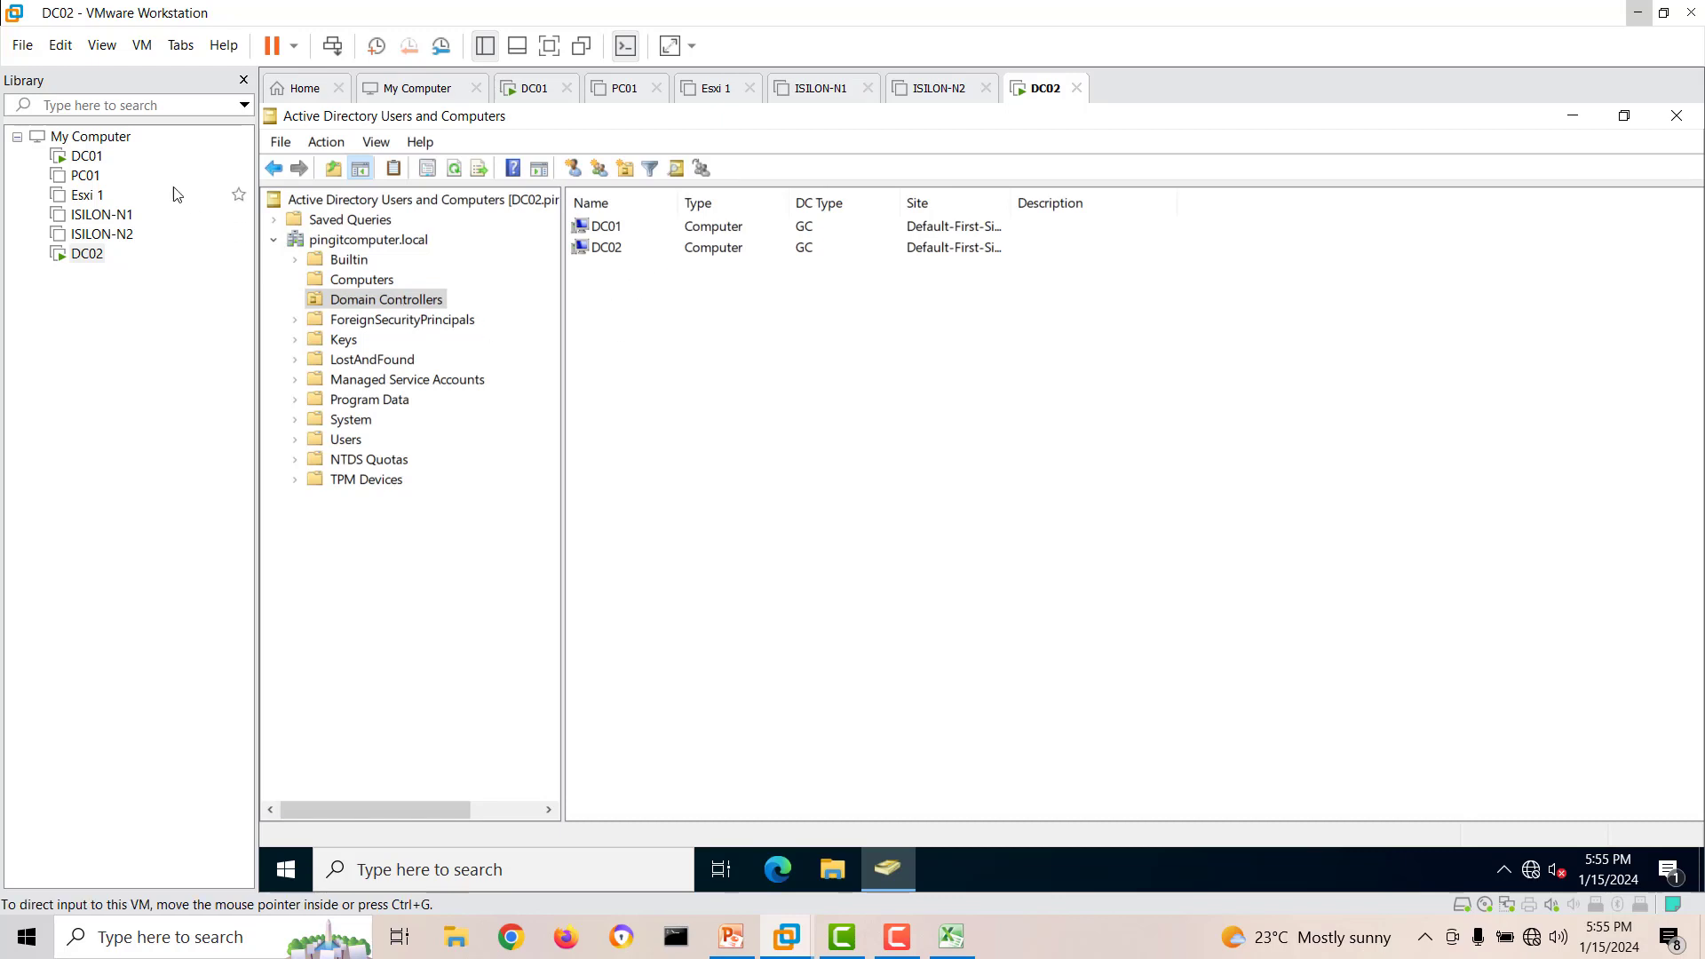
On DC01, create an organizational unit named testou01 under pingitcomputer.local with accidental deletion protection, refresh and select it.
{"action": "left_click", "coordinate": [86, 157]}
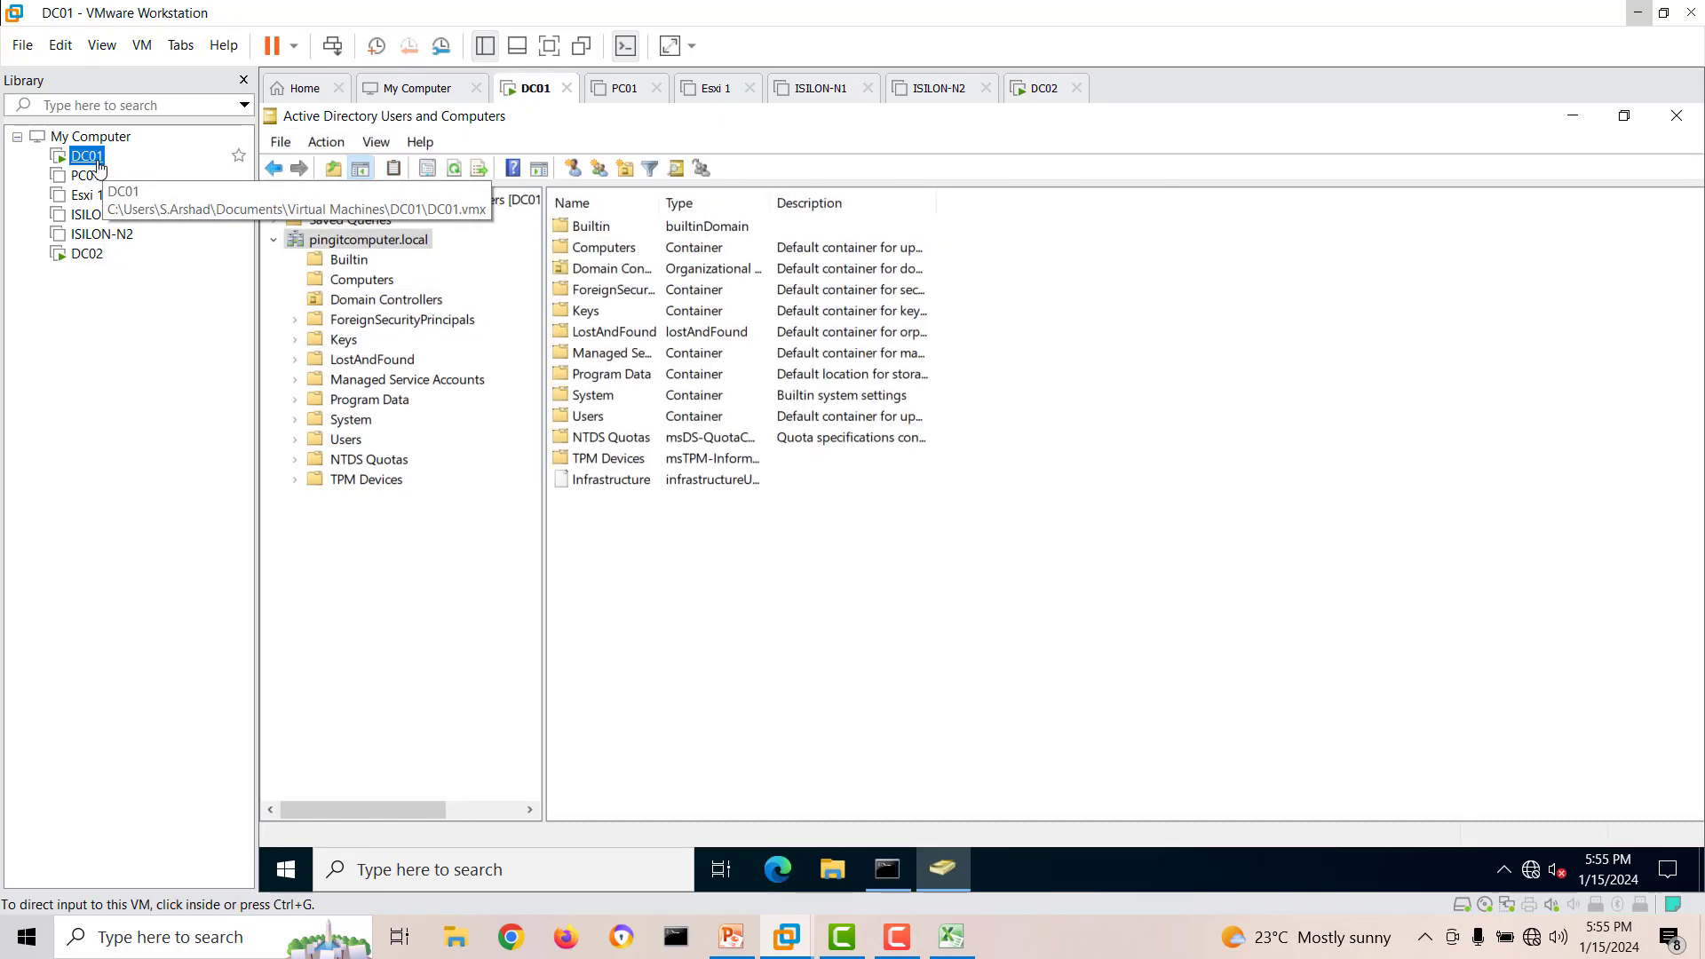
{"action": "right_click", "coordinate": [419, 248]}
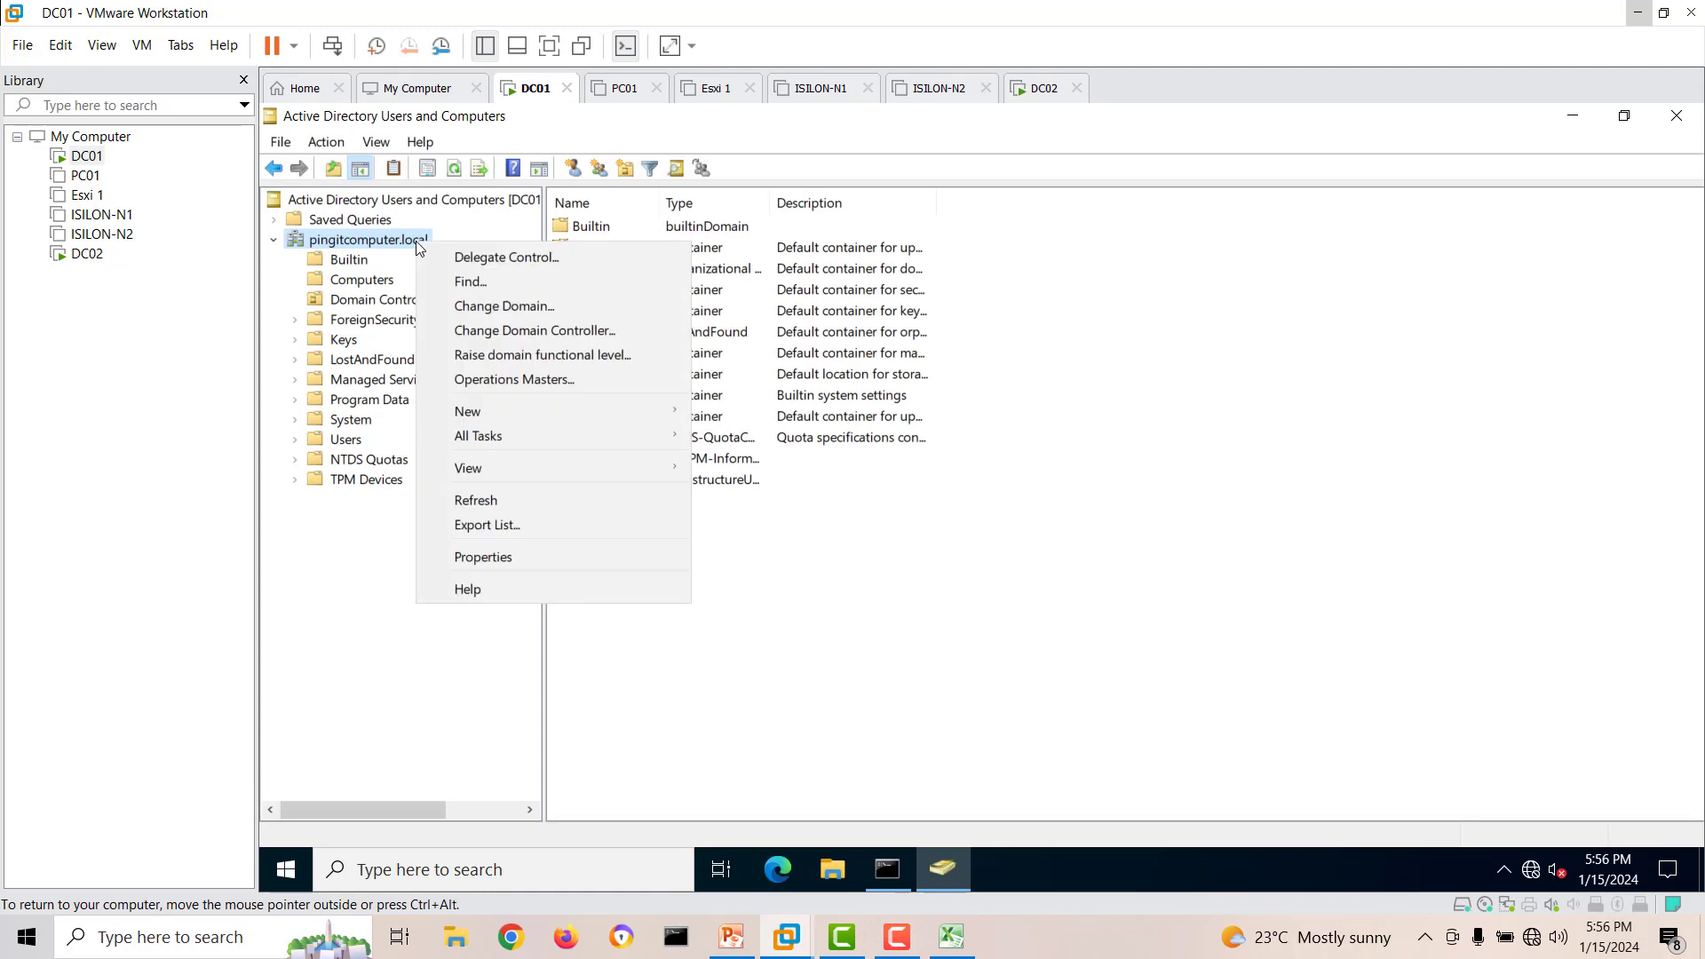
{"action": "mouse_move", "coordinate": [527, 407]}
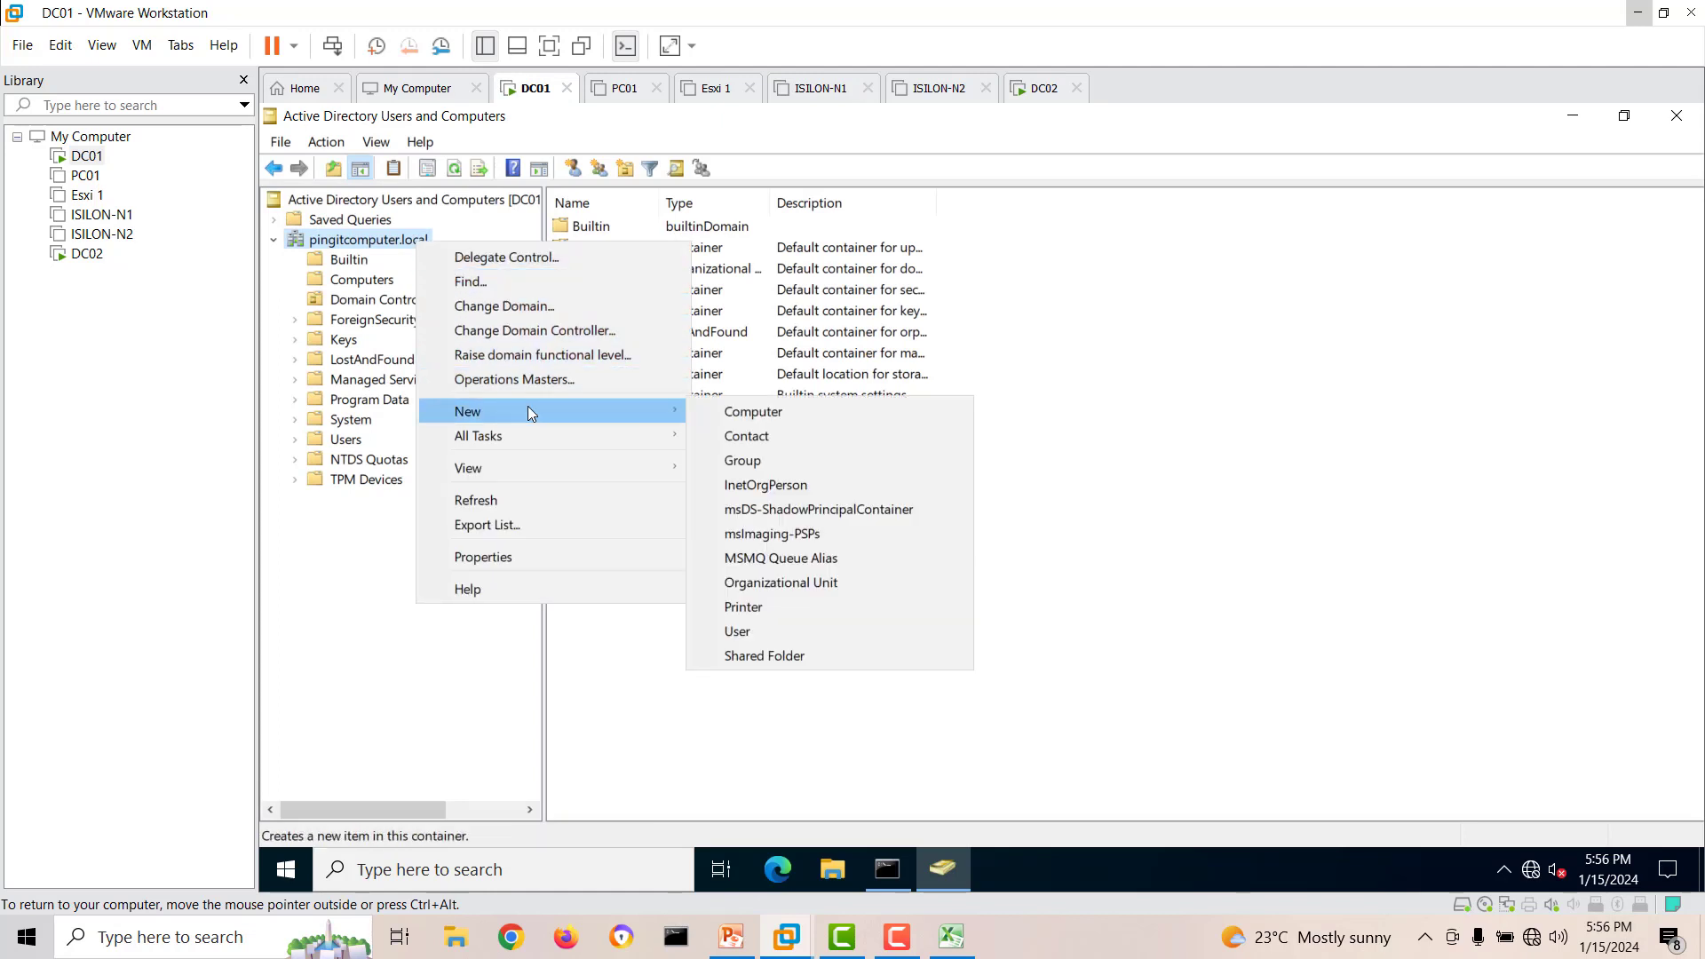
{"action": "left_click", "coordinate": [792, 584]}
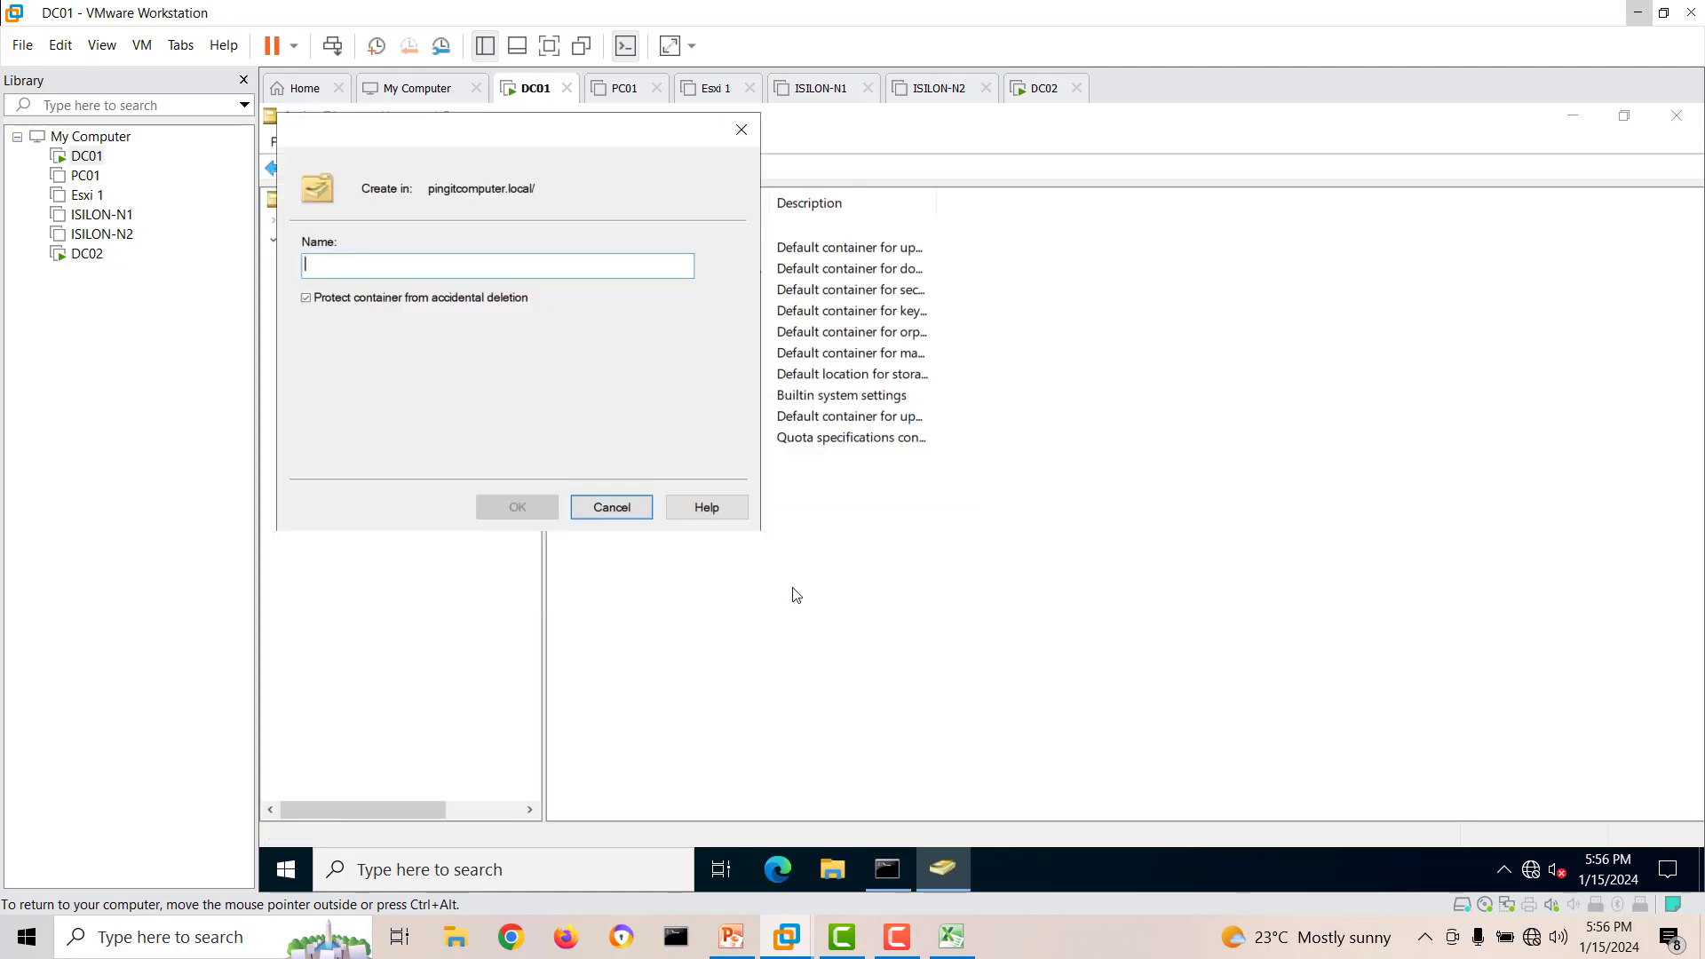
{"action": "type", "text": "testou01"}
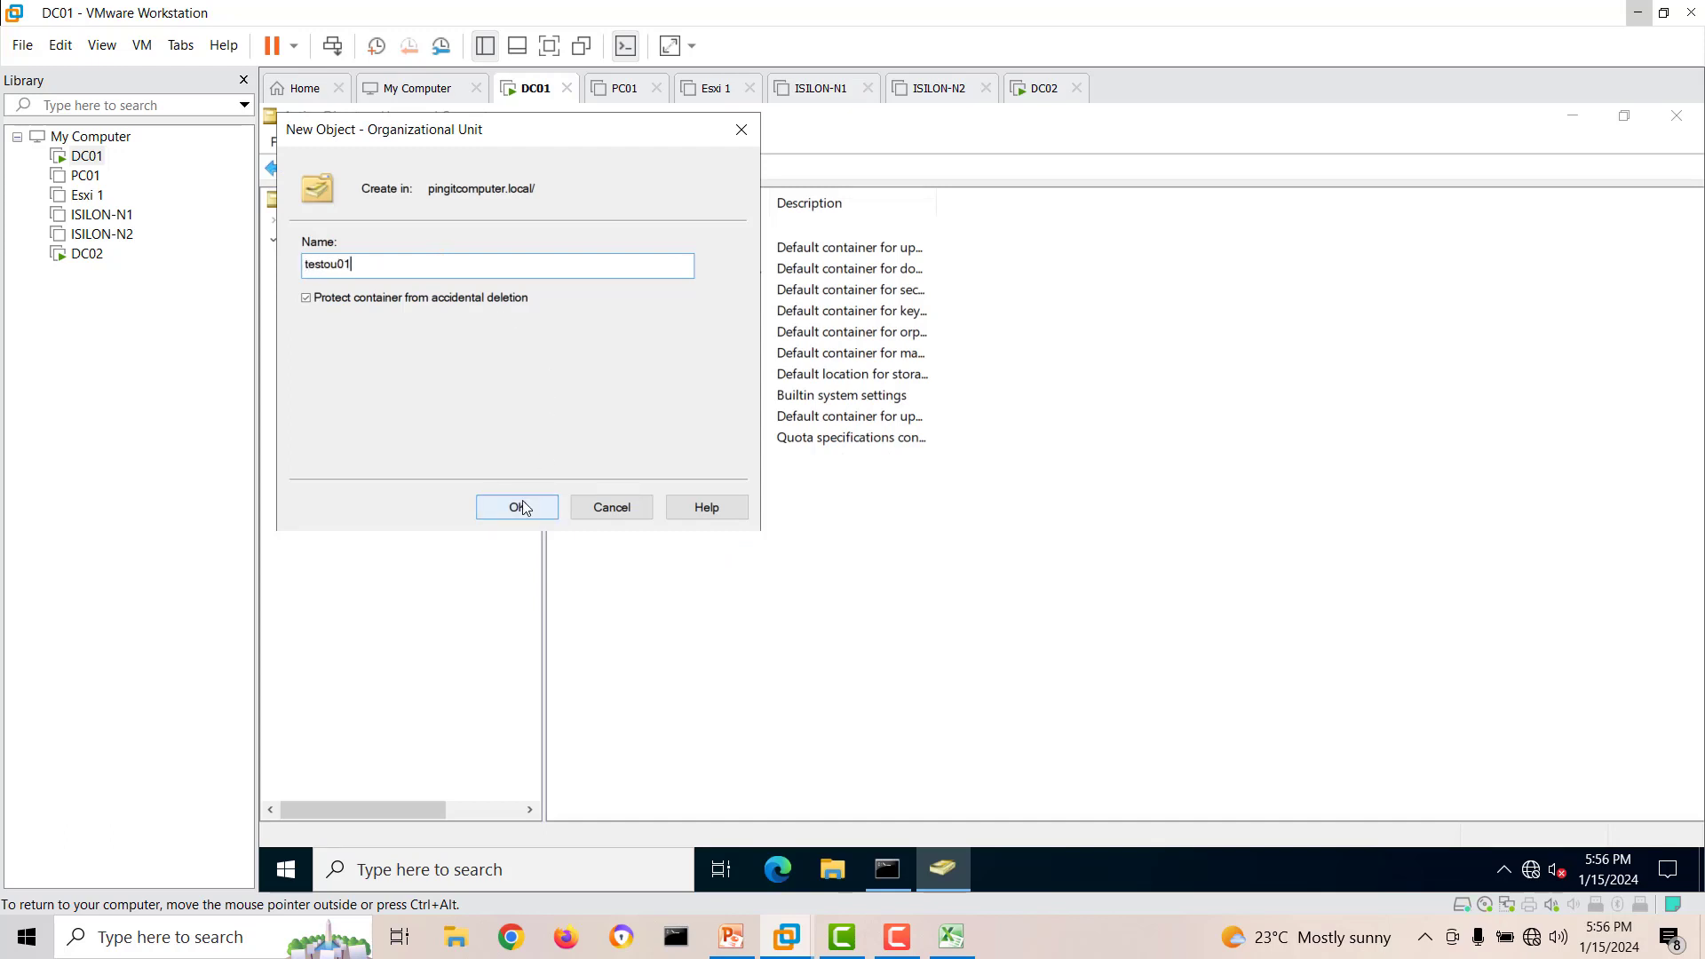
{"action": "left_click", "coordinate": [522, 499]}
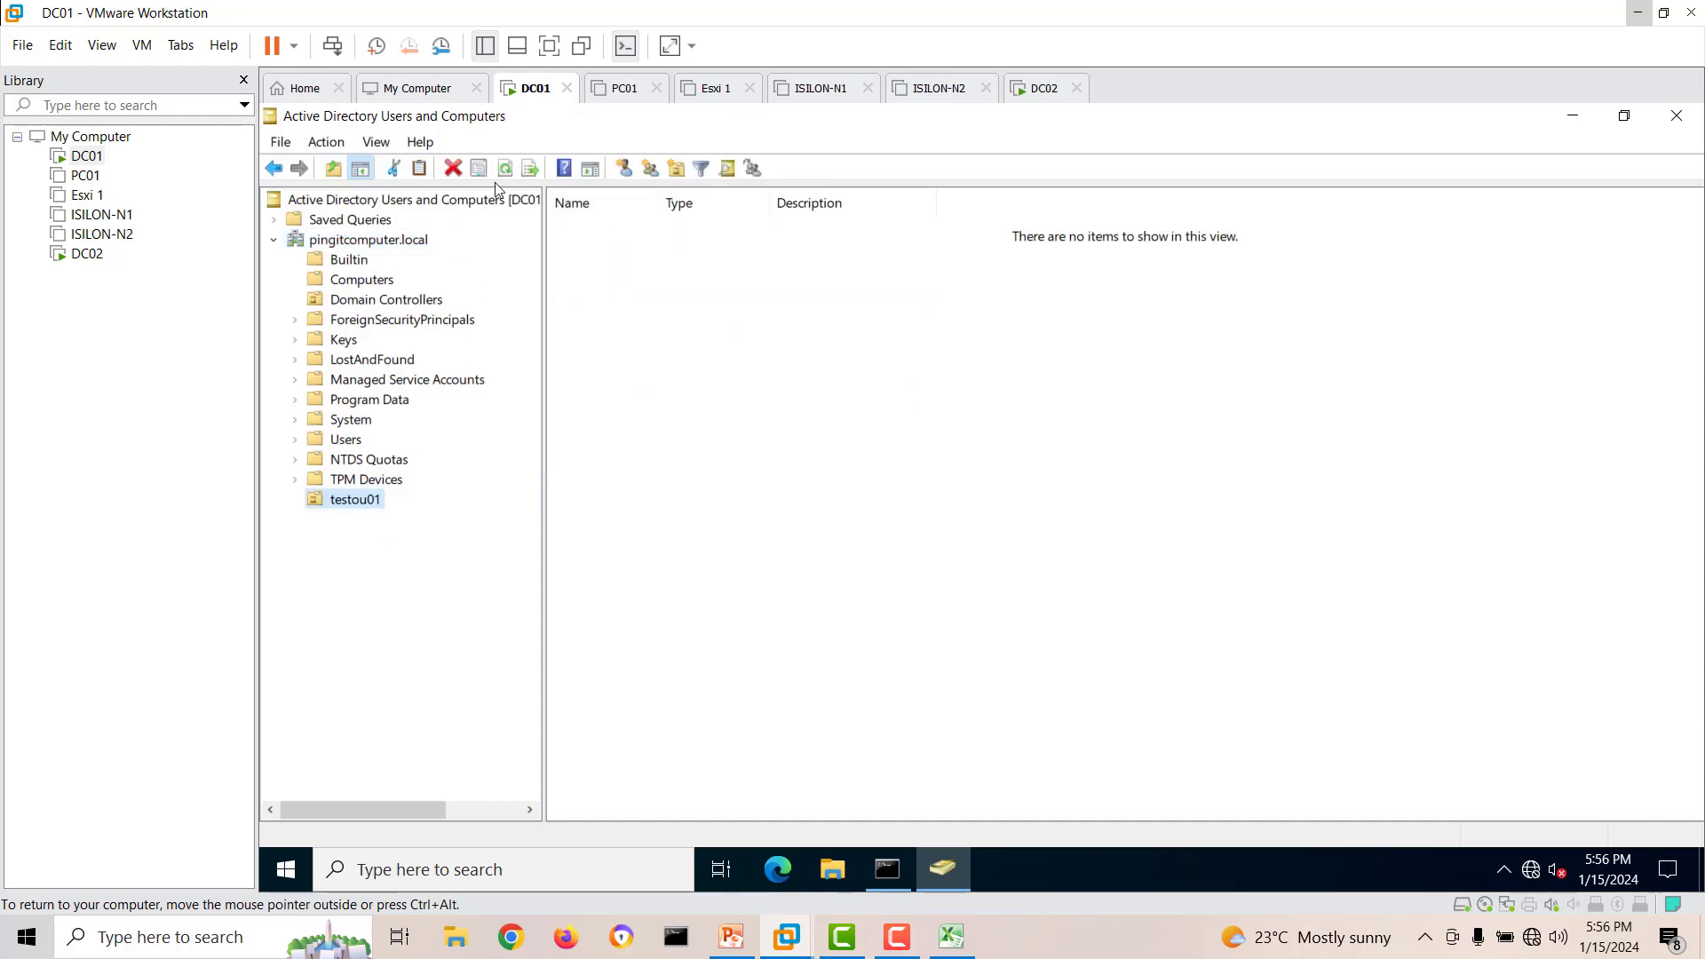
{"action": "left_click", "coordinate": [508, 170]}
{"action": "left_click", "coordinate": [376, 482]}
{"action": "left_click", "coordinate": [360, 500]}
Return to DC02 and refresh Domain Controllers and the pingitcomputer.local domain to check that testou01 has replicated.
{"action": "left_click", "coordinate": [89, 255]}
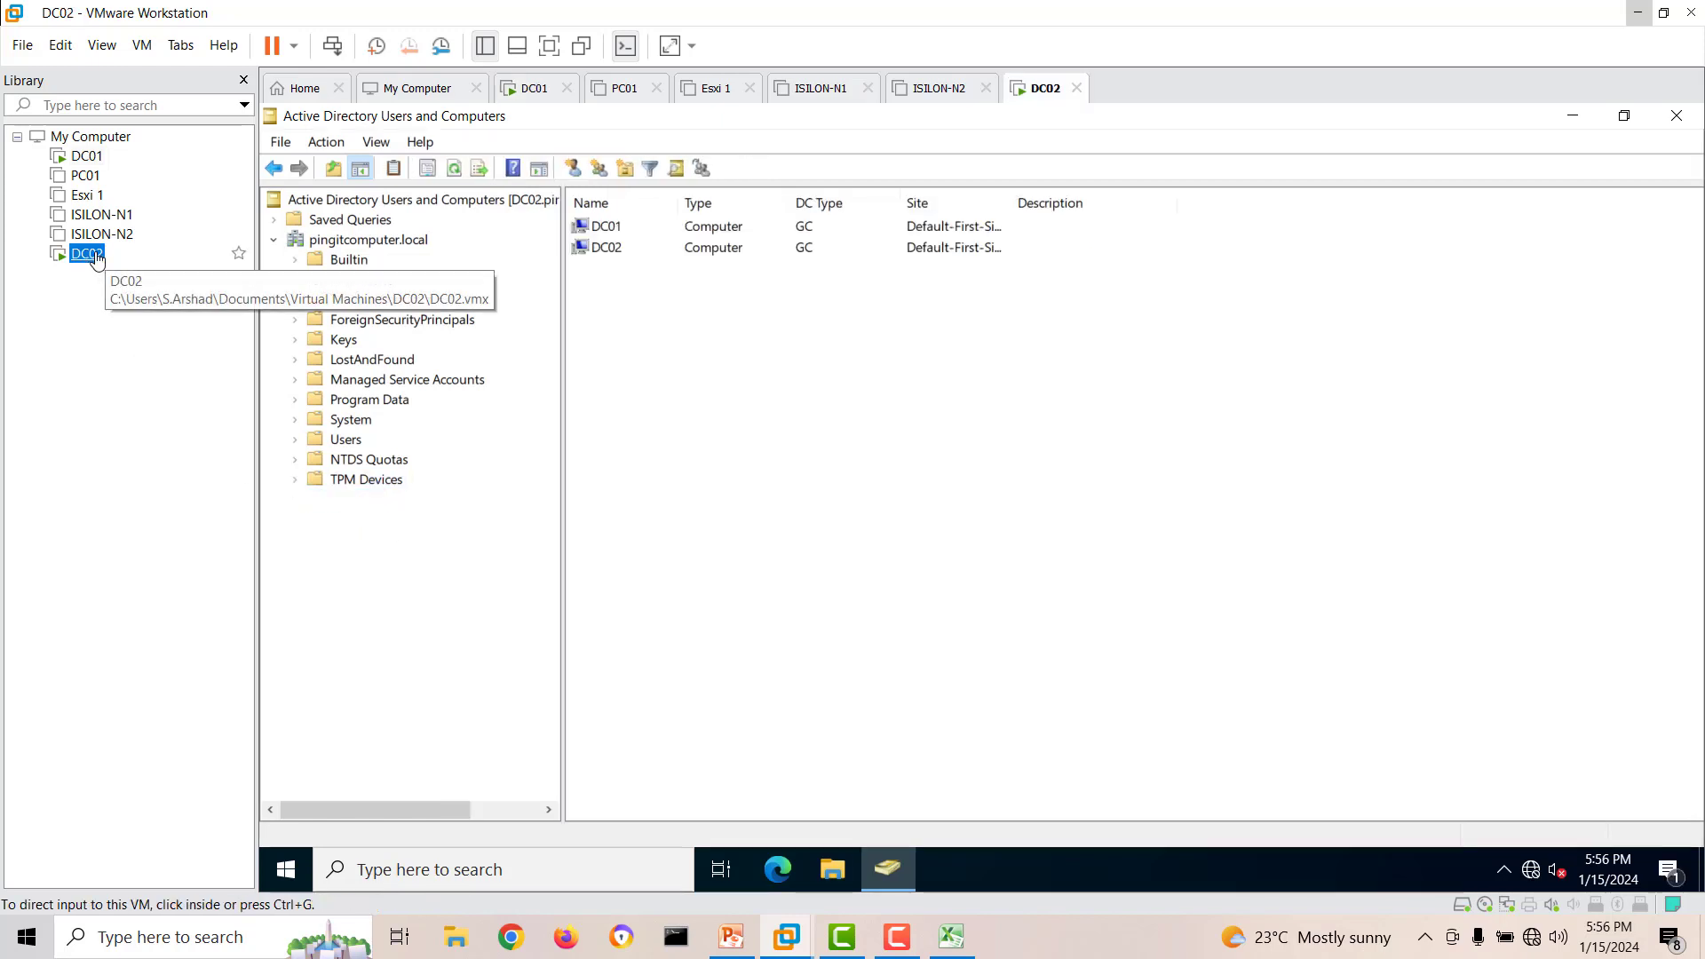
{"action": "left_click", "coordinate": [455, 168]}
{"action": "left_click", "coordinate": [455, 169]}
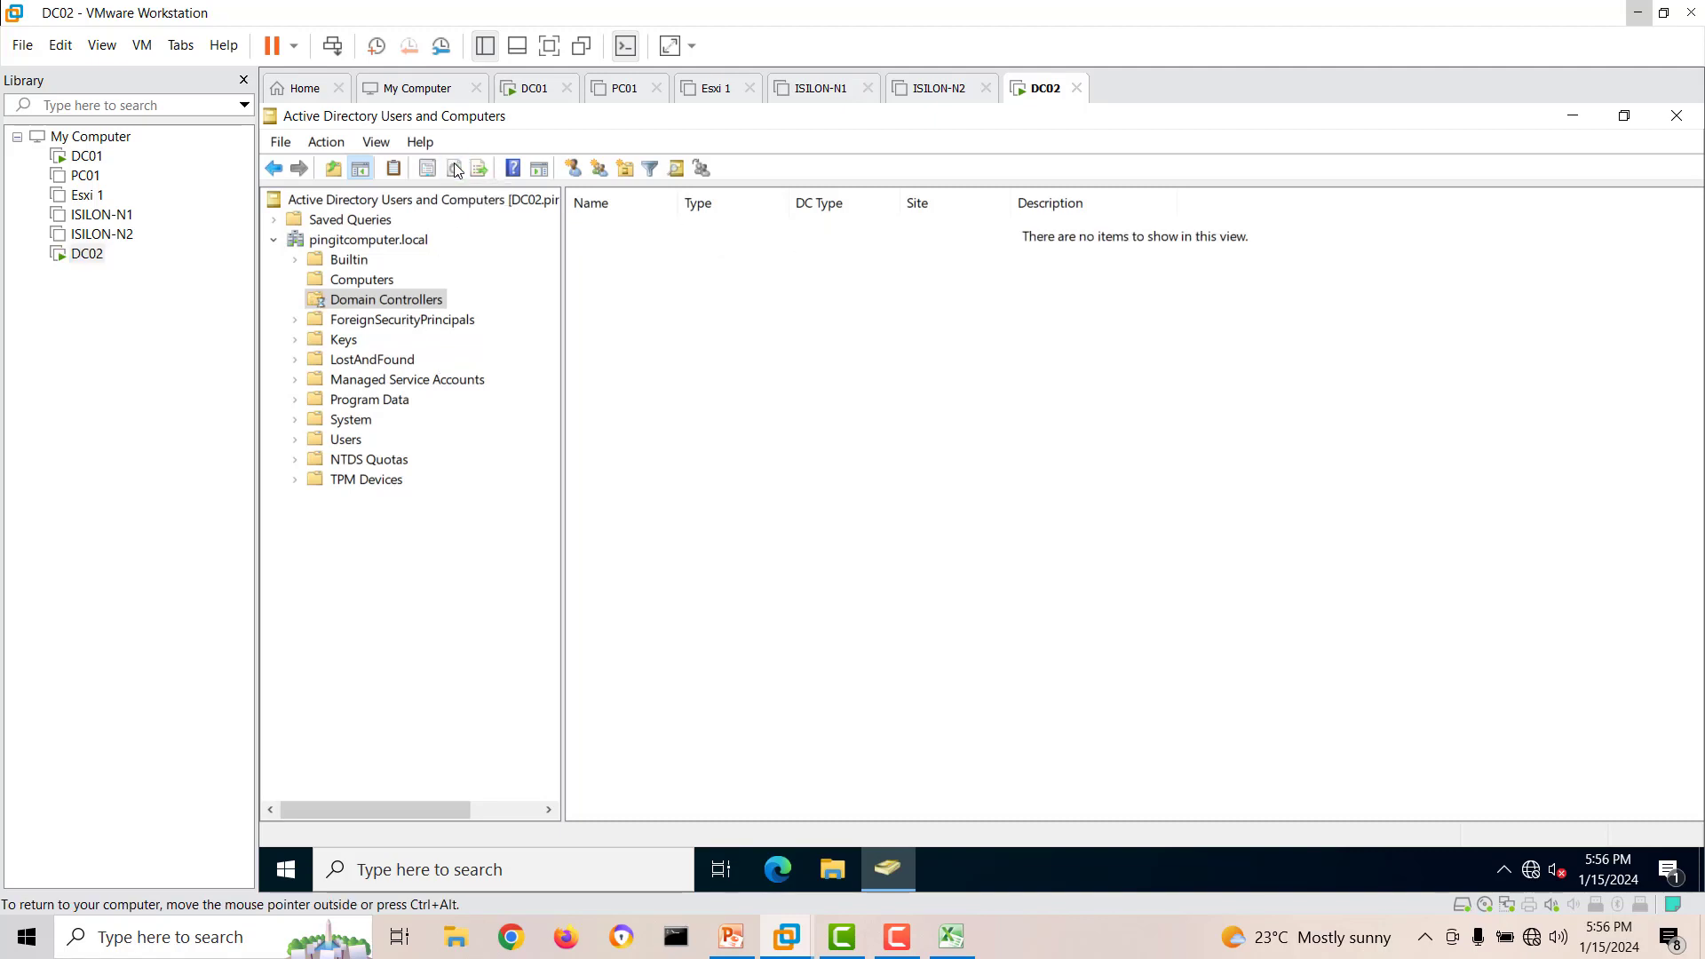
{"action": "left_click", "coordinate": [388, 240]}
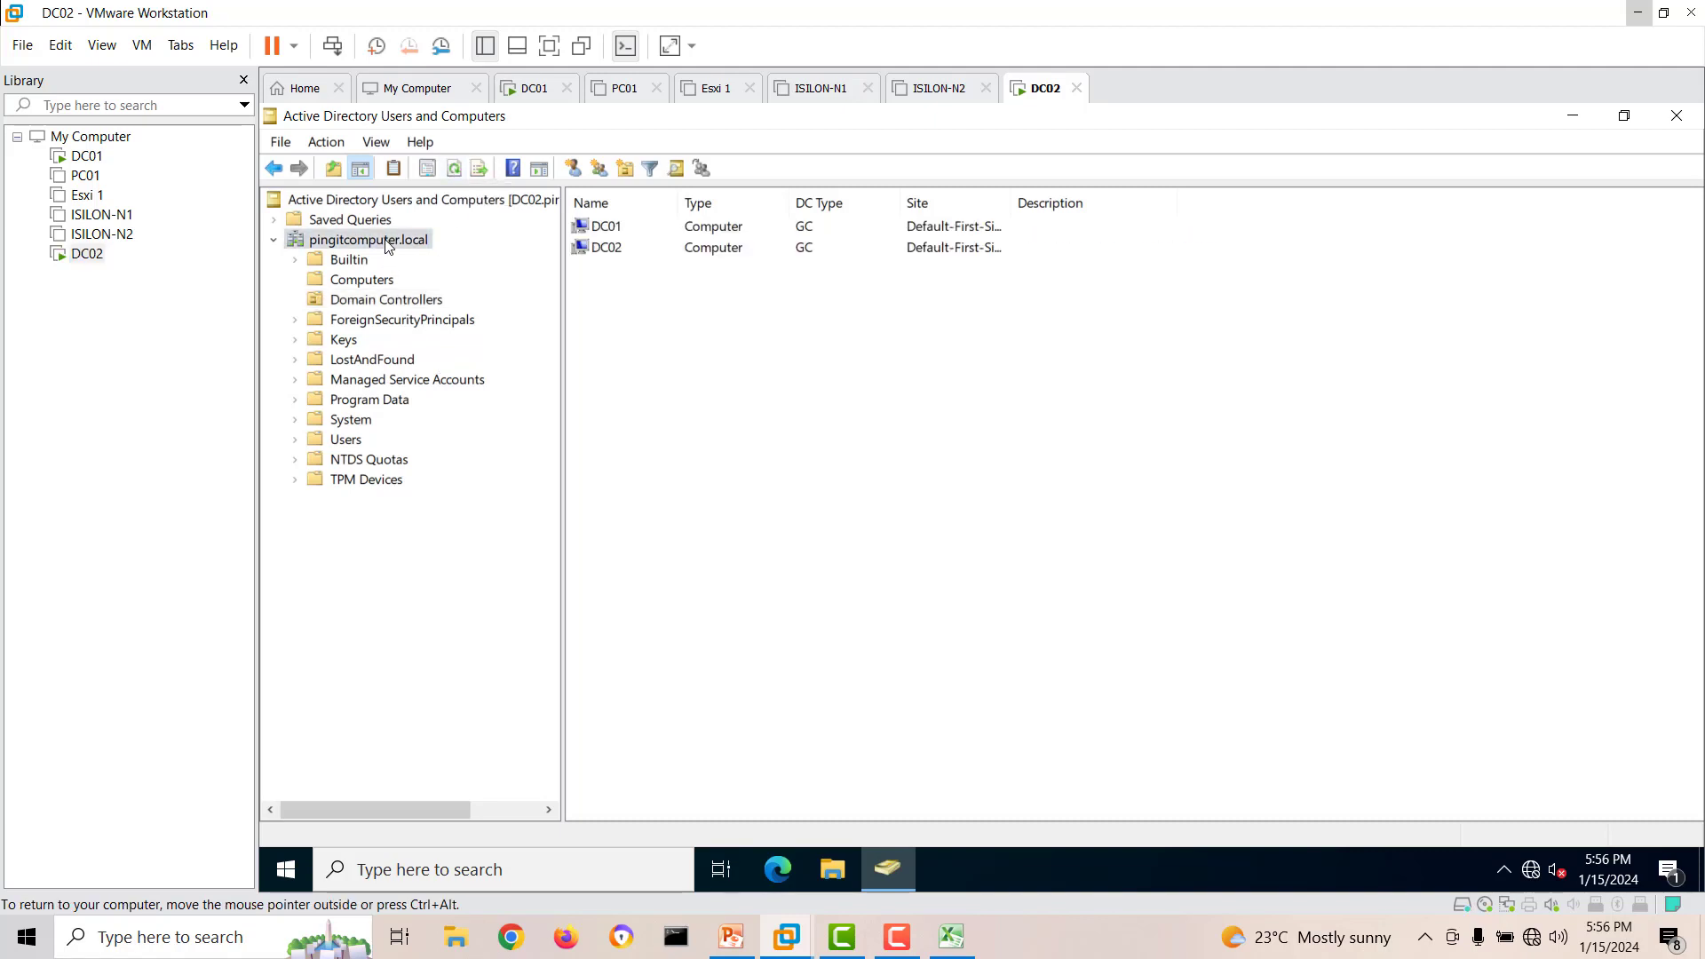
{"action": "left_click", "coordinate": [458, 170]}
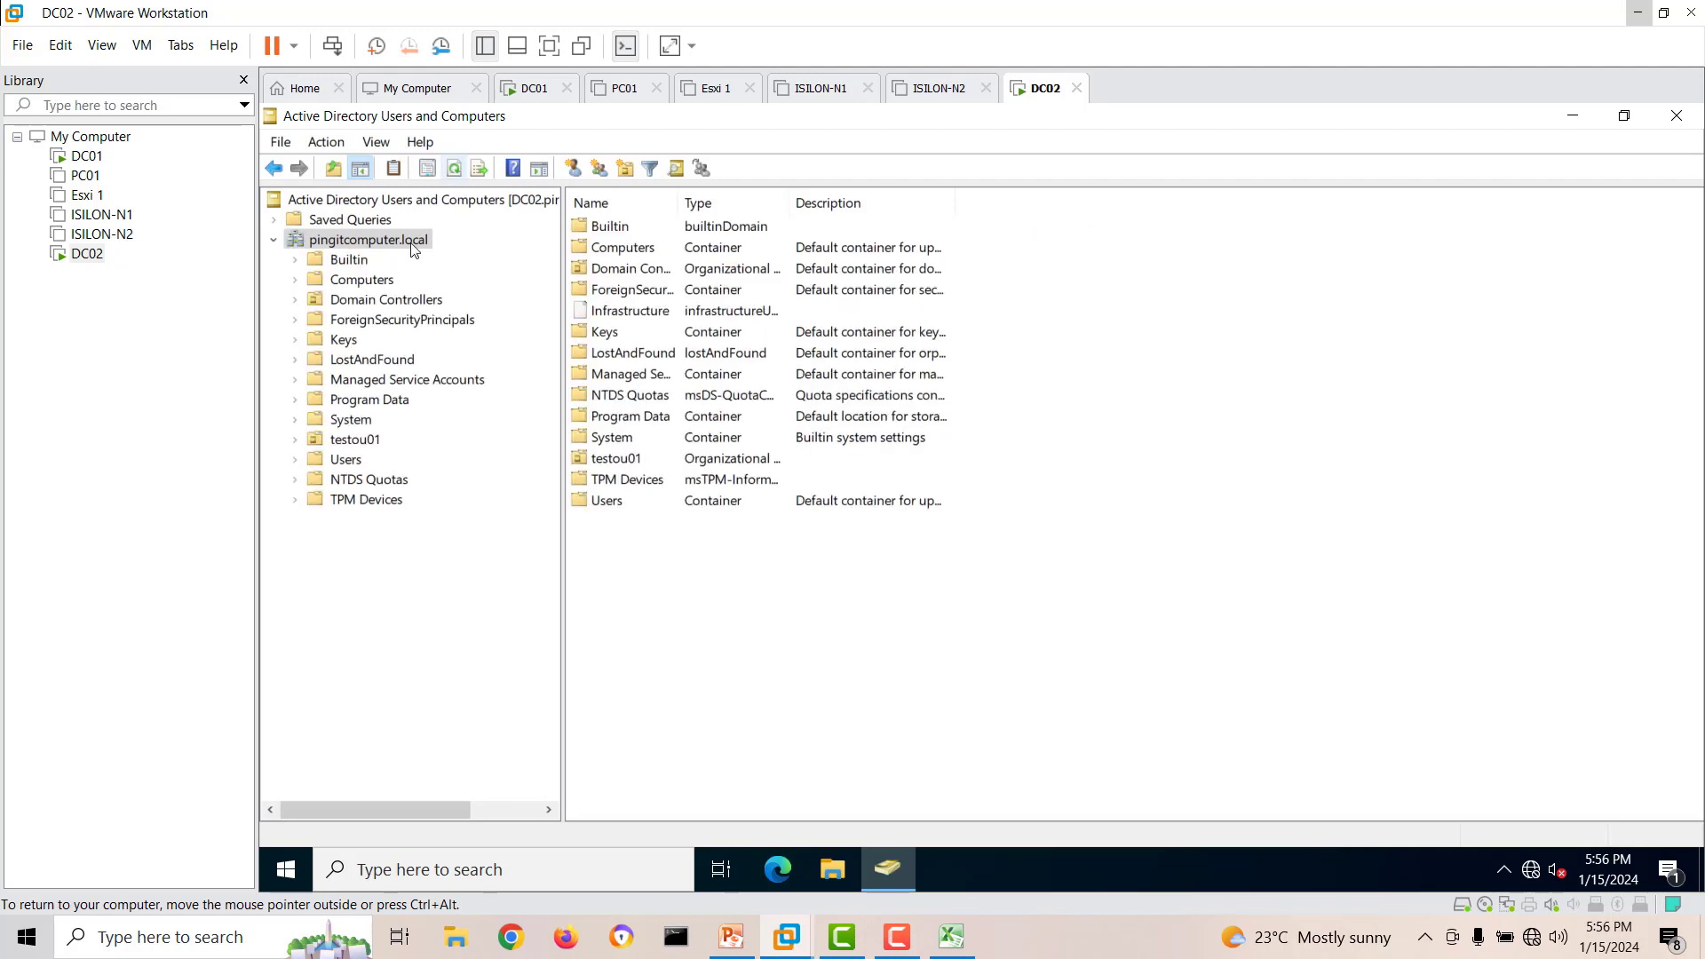
Start a new user in testou01 on DC02 with first name and logon name test at pingitcomputer.local.
{"action": "left_click", "coordinate": [365, 438]}
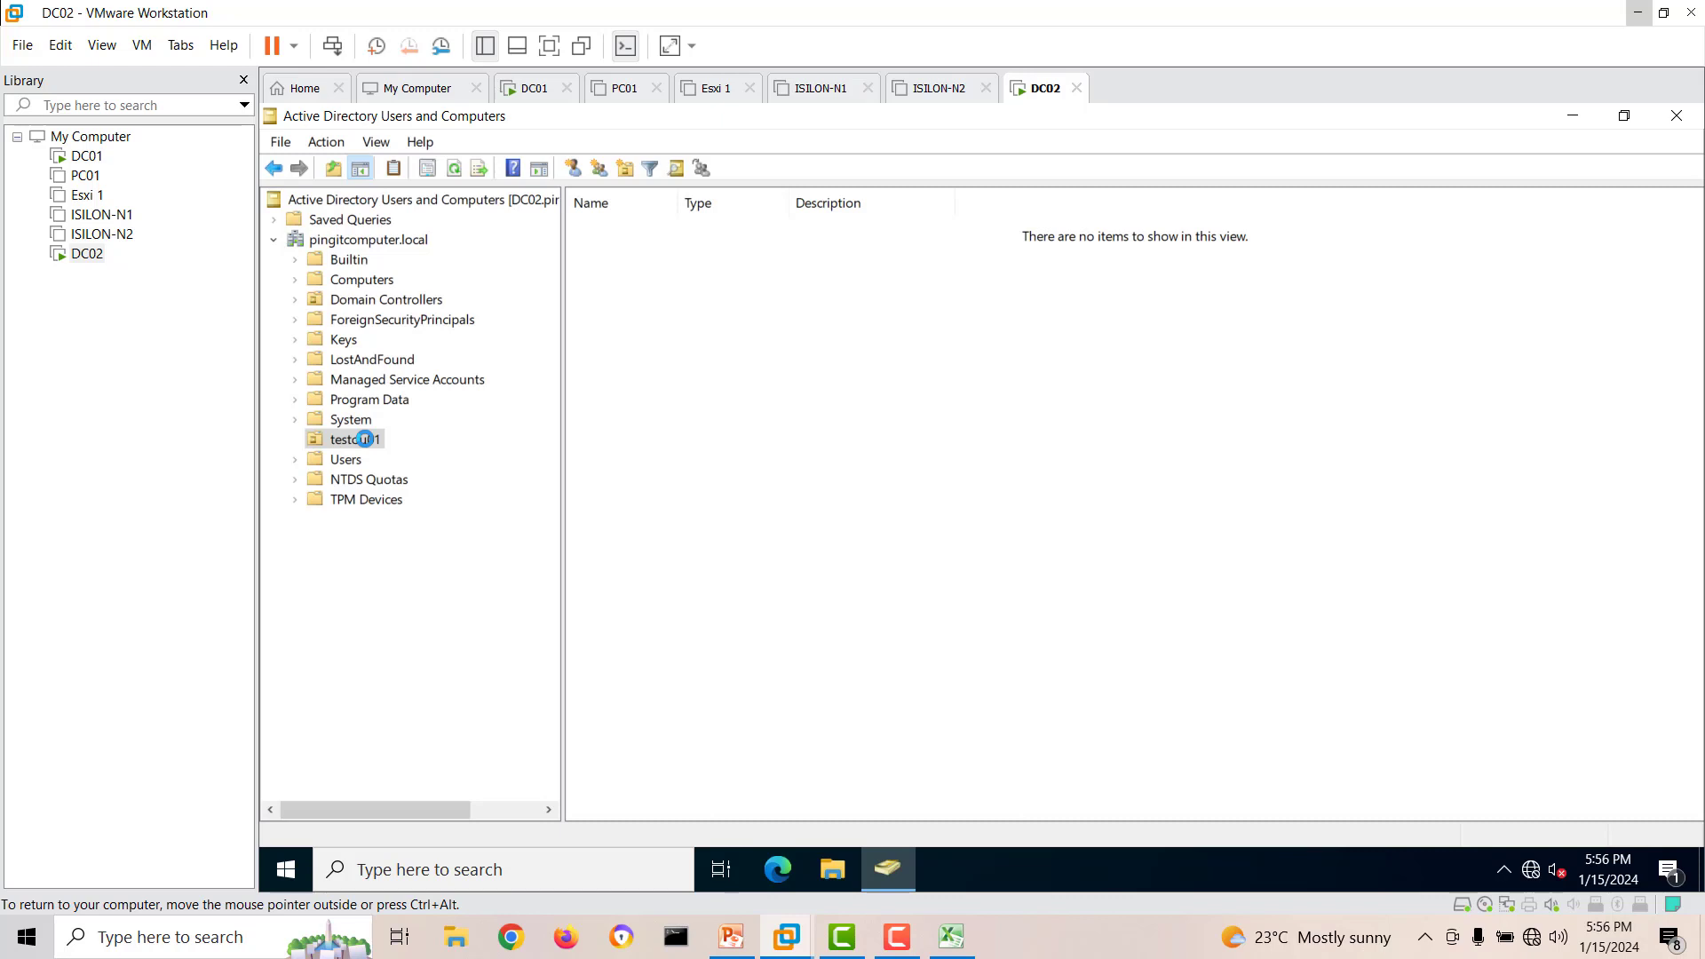
{"action": "left_click", "coordinate": [354, 465]}
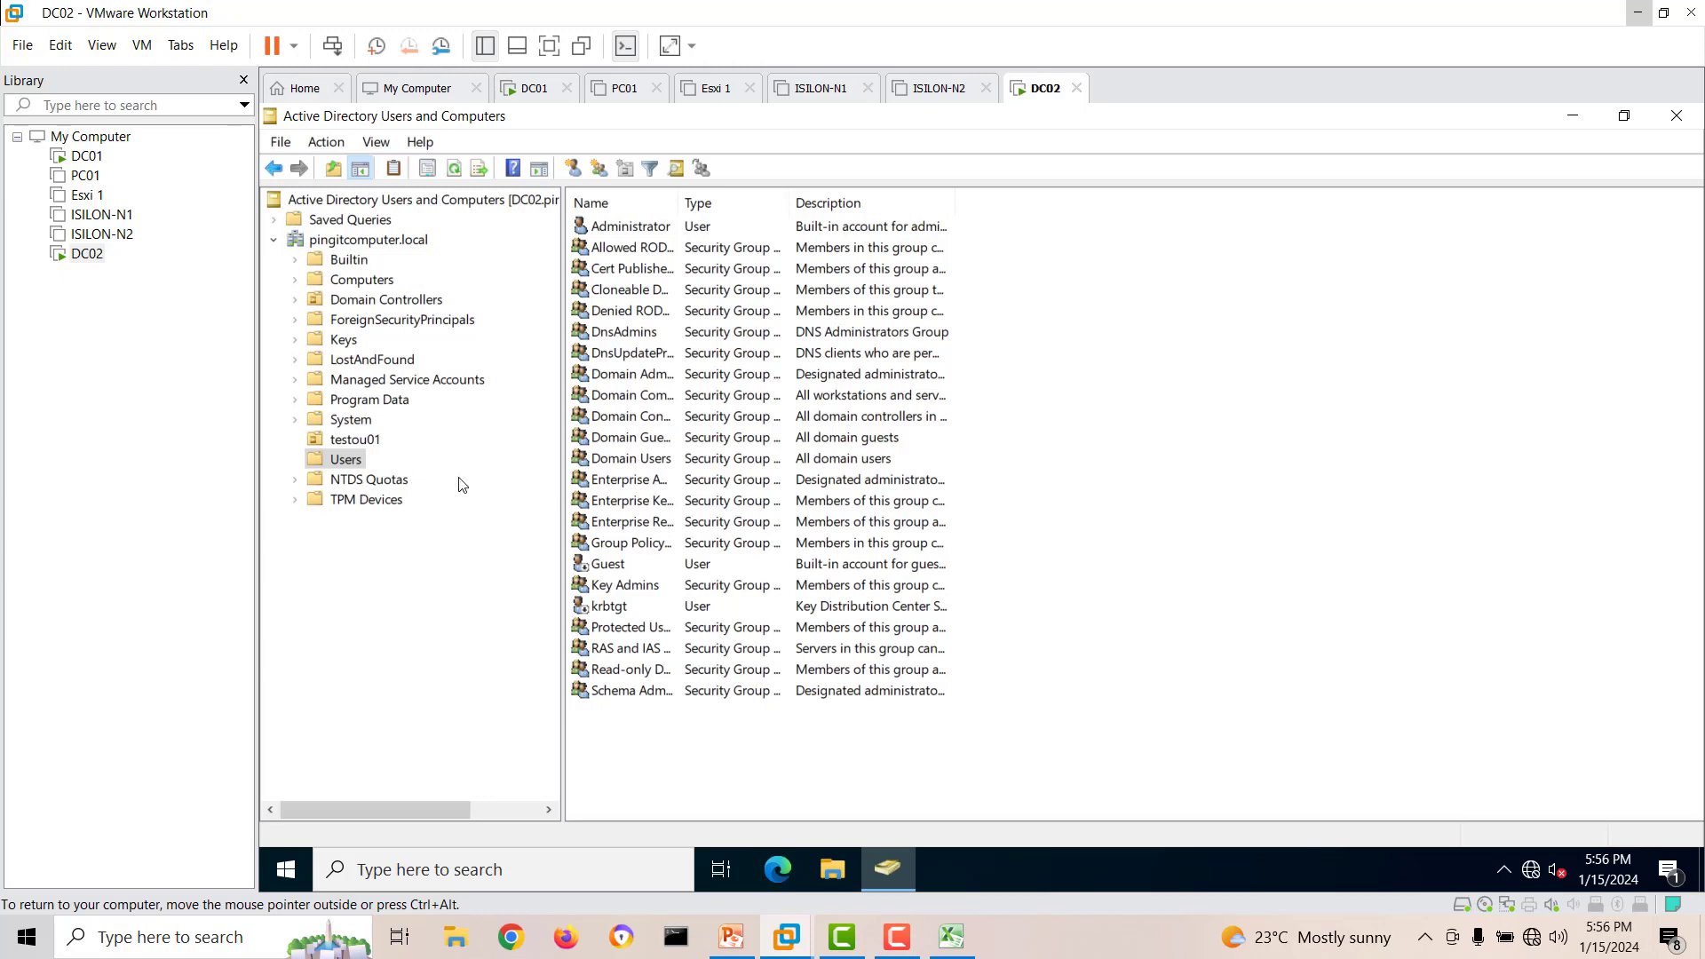
{"action": "left_click", "coordinate": [356, 439]}
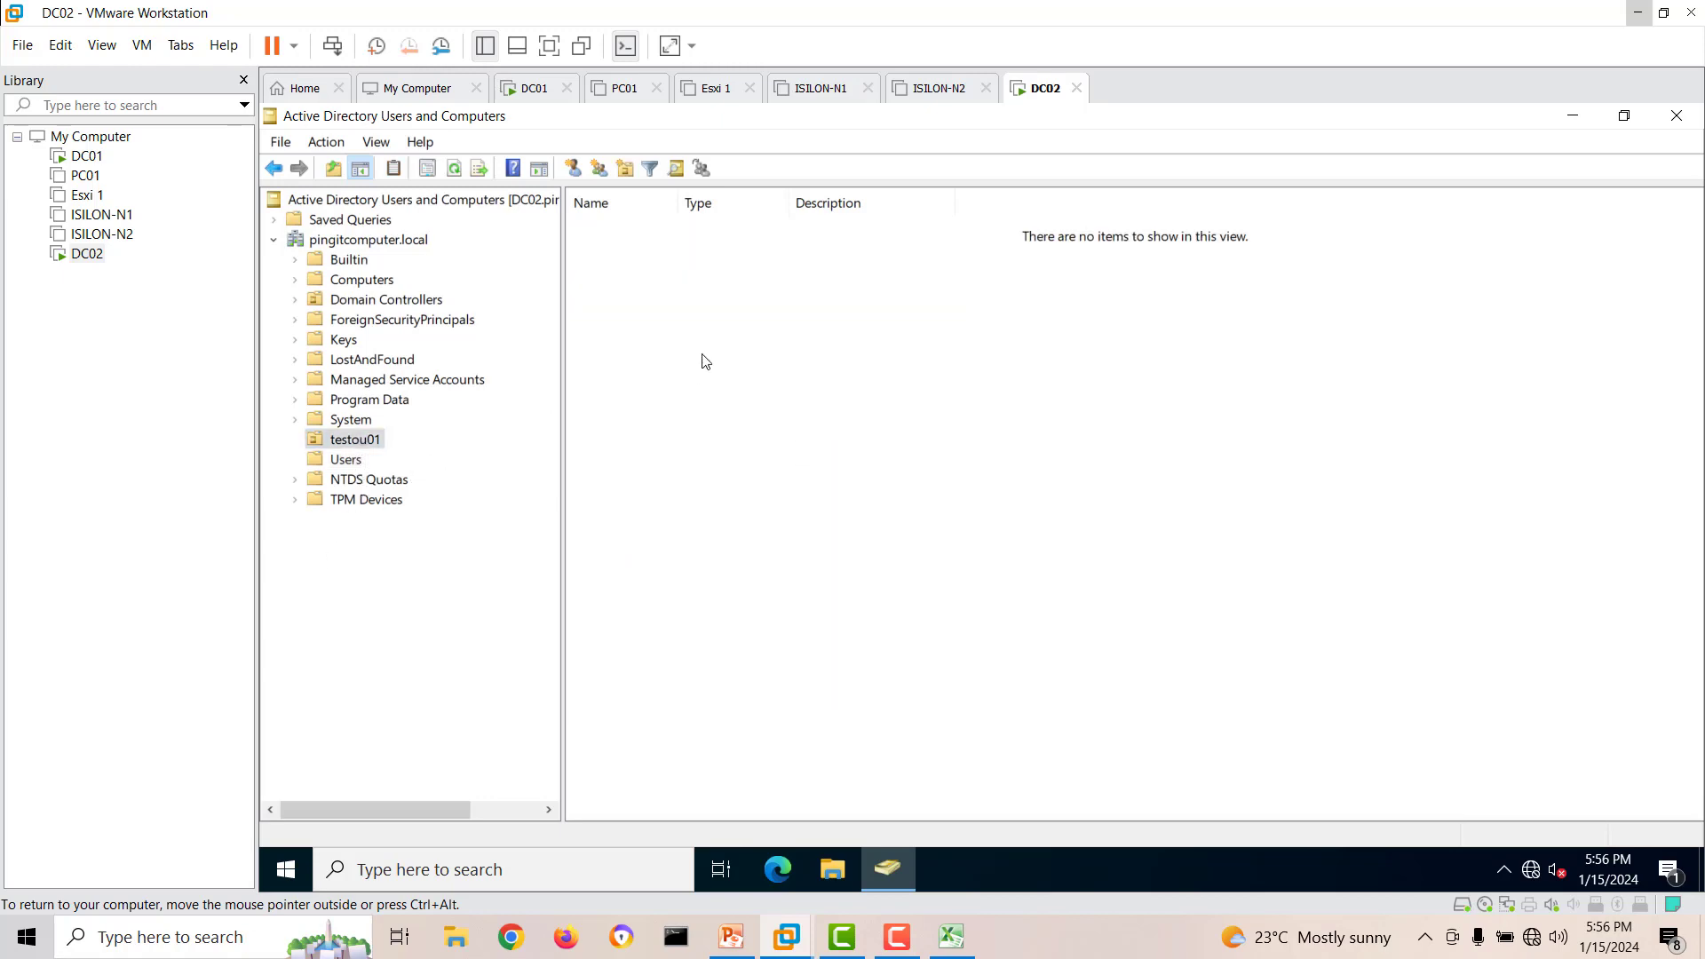
{"action": "right_click", "coordinate": [701, 305]}
{"action": "mouse_move", "coordinate": [771, 395]}
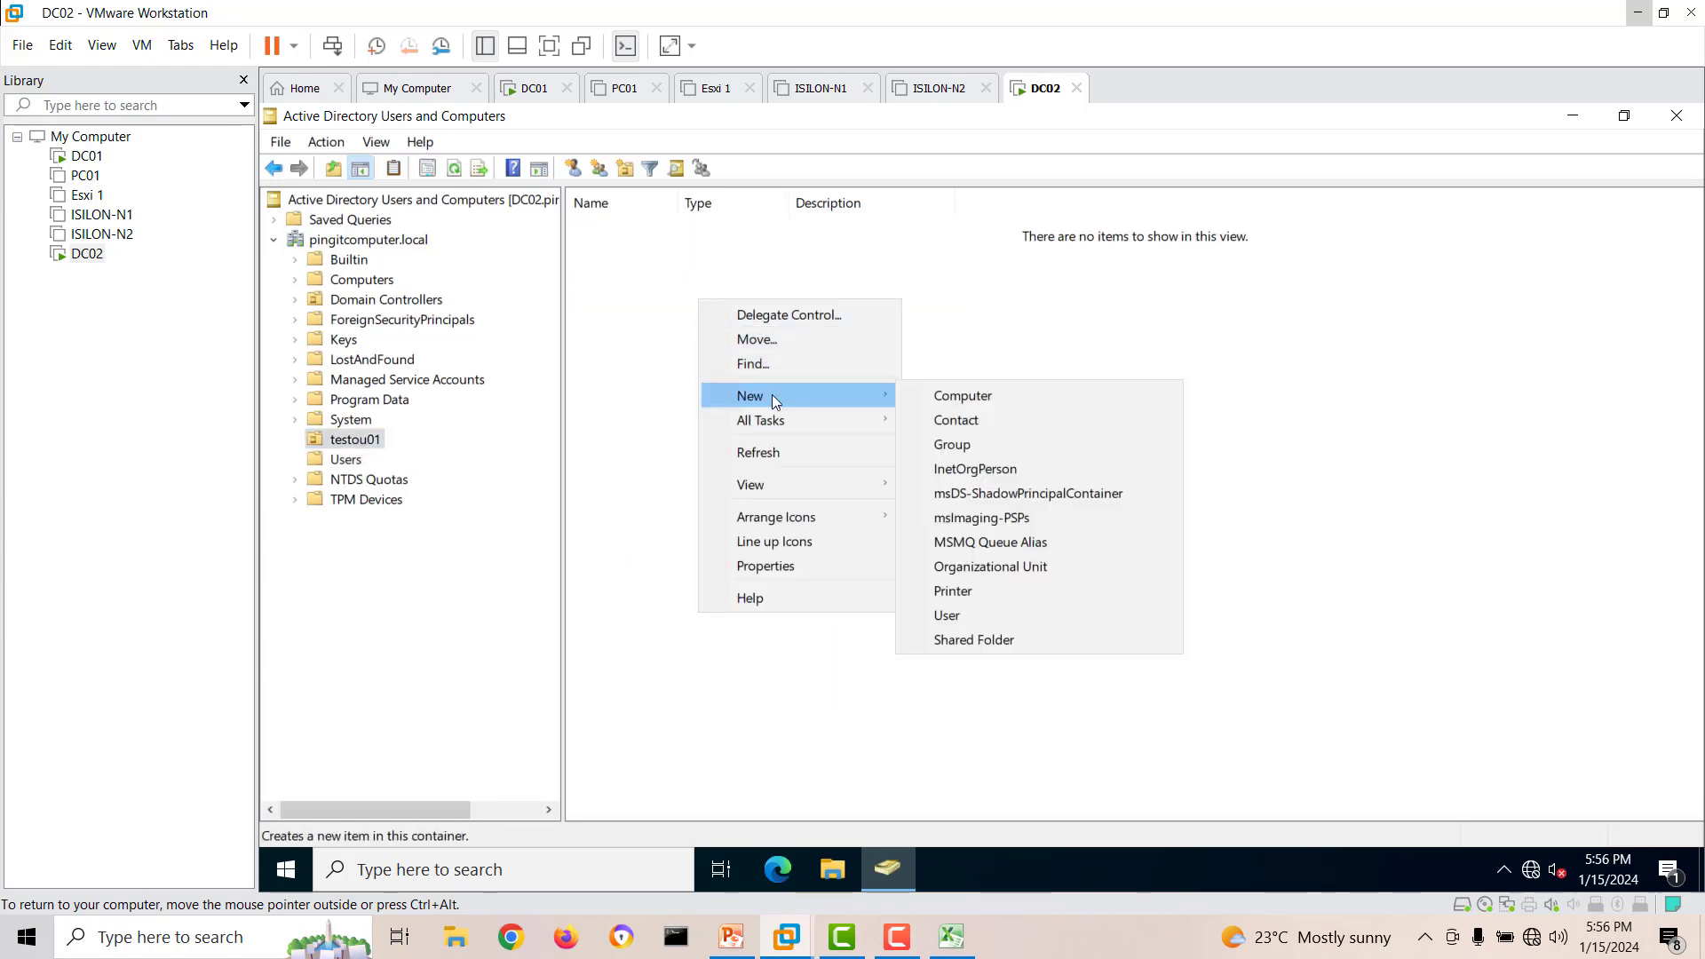
{"action": "left_click", "coordinate": [968, 617]}
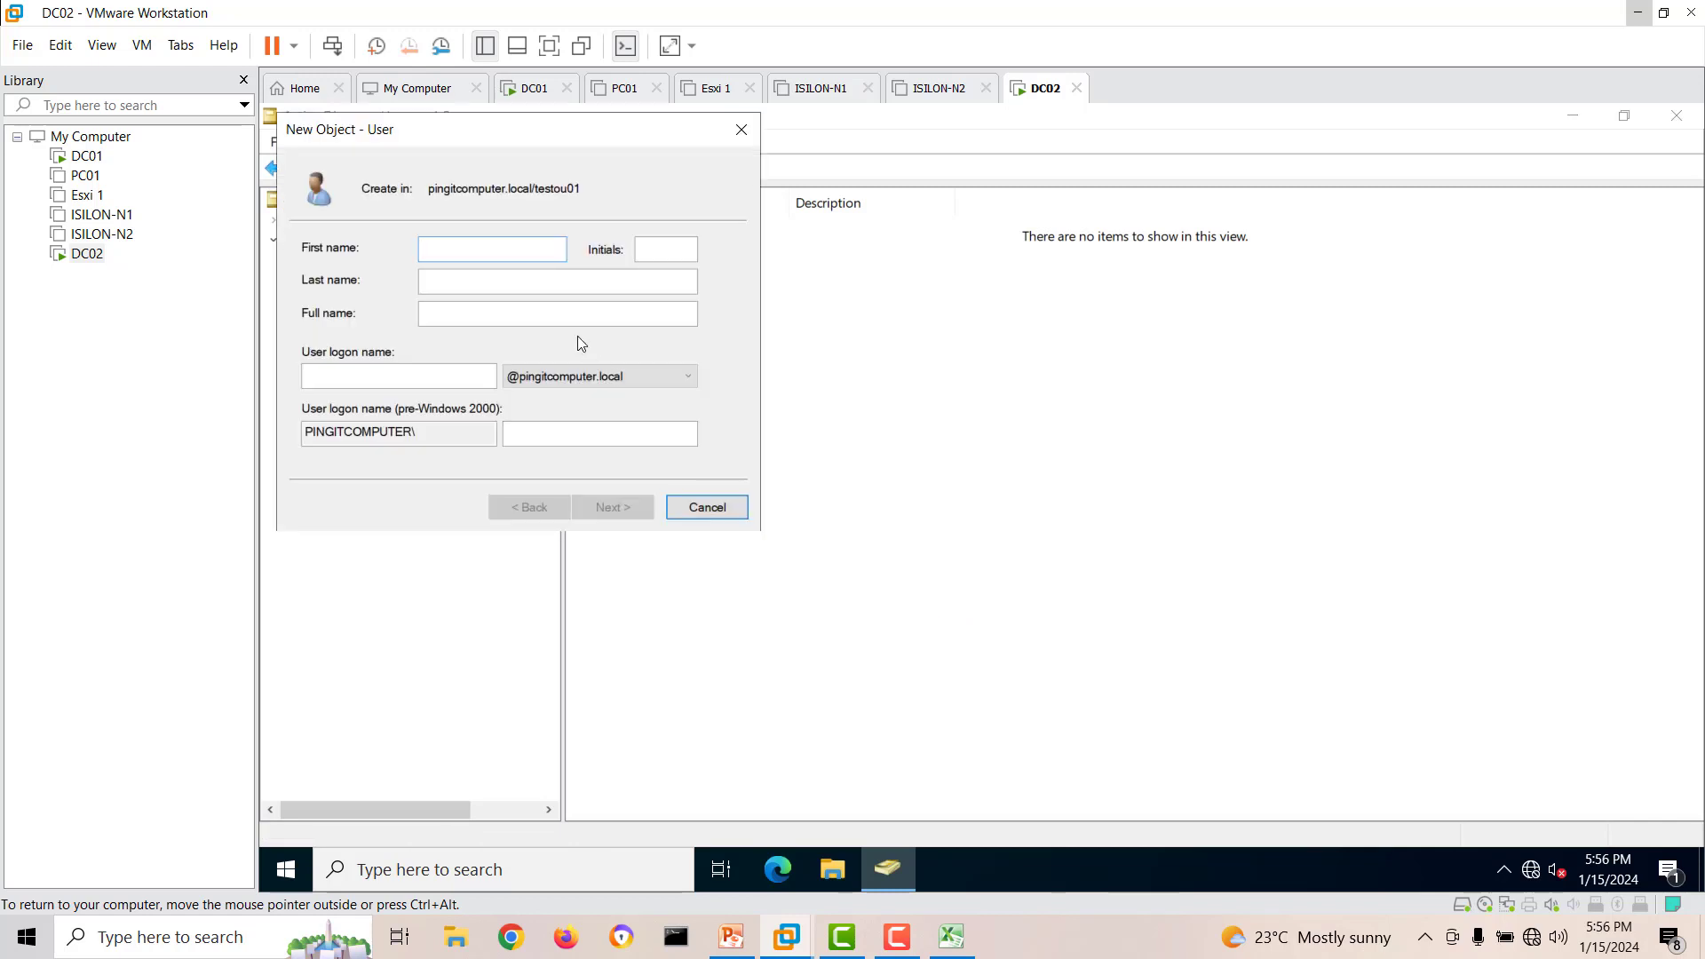
{"action": "type", "text": "test"}
{"action": "left_click", "coordinate": [392, 373]}
{"action": "type", "text": "te"}
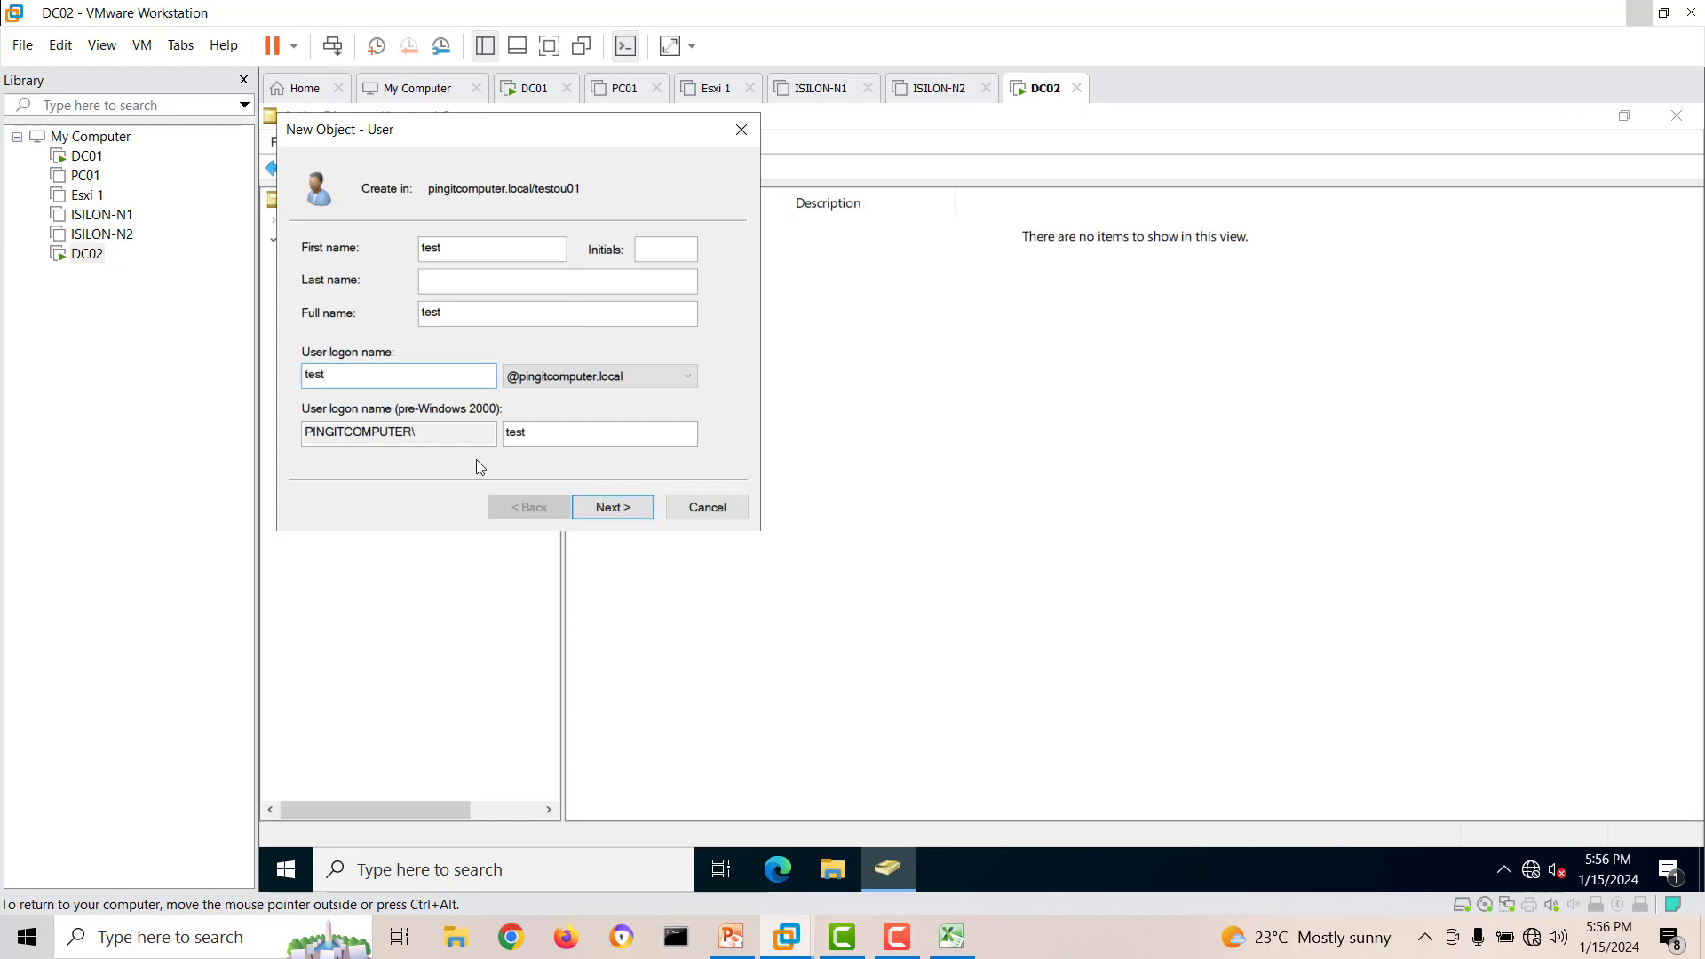
{"action": "left_click", "coordinate": [613, 507]}
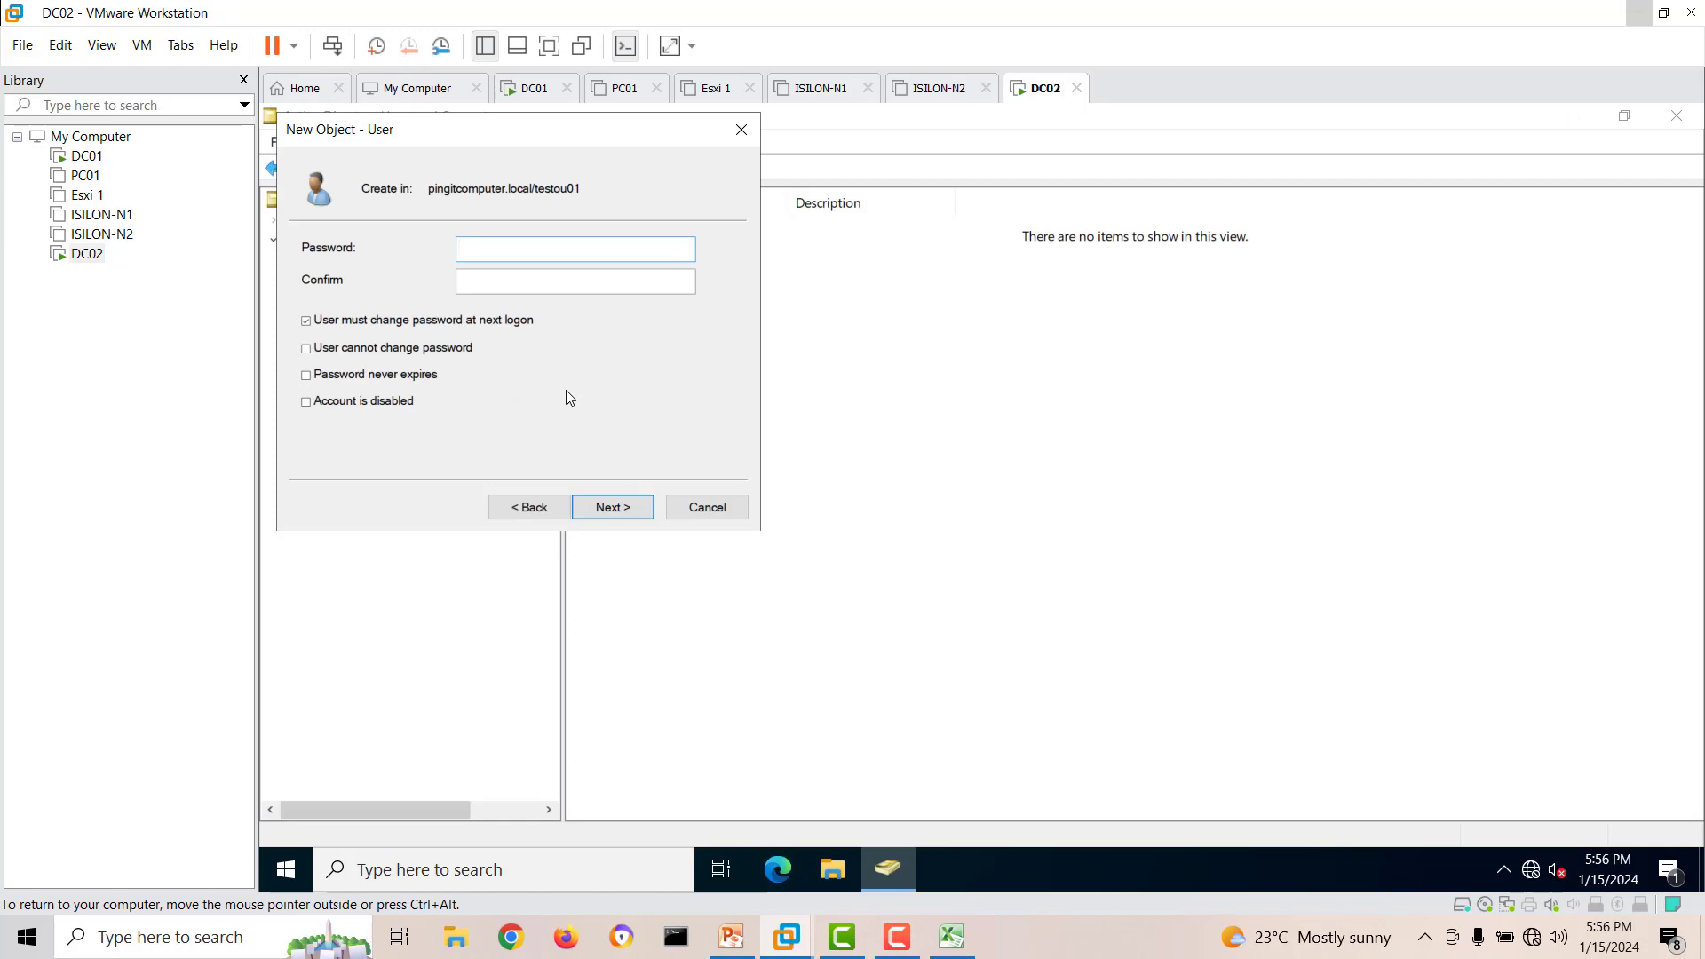
Enter and confirm the new user's password, finish creating the account with a password change required at next logon, and refresh testou01.
{"action": "type", "text": "P"}
{"action": "type", "text": "*****"}
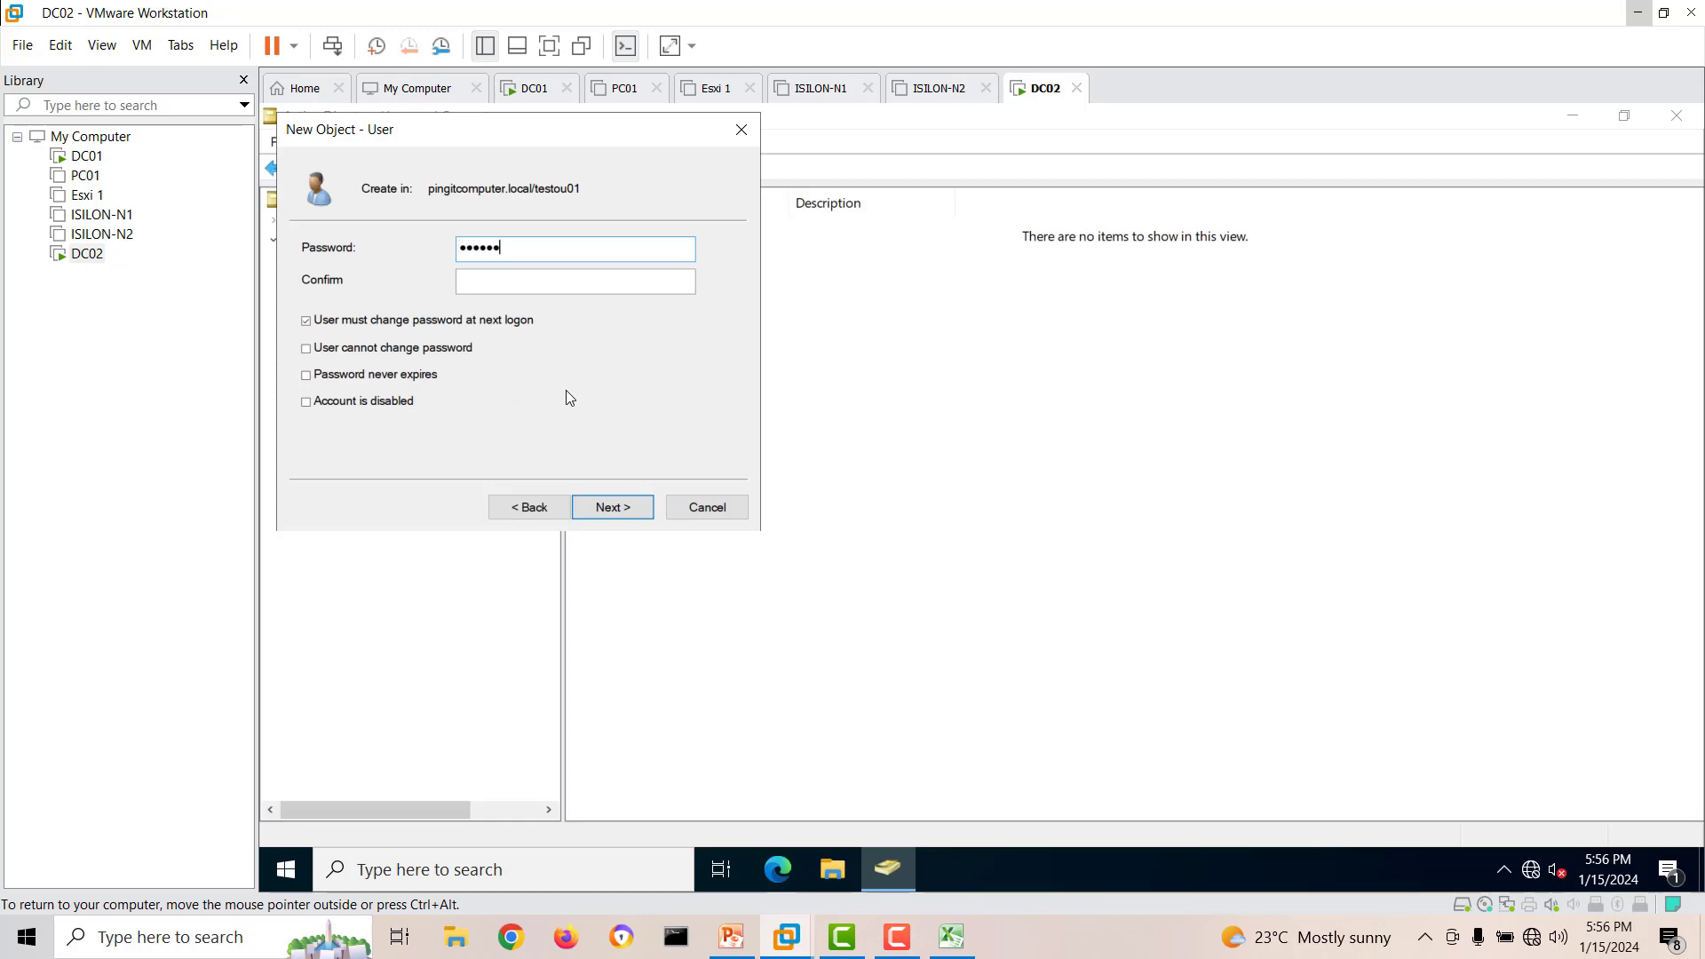
{"action": "key", "text": "Tab"}
{"action": "type", "text": "********"}
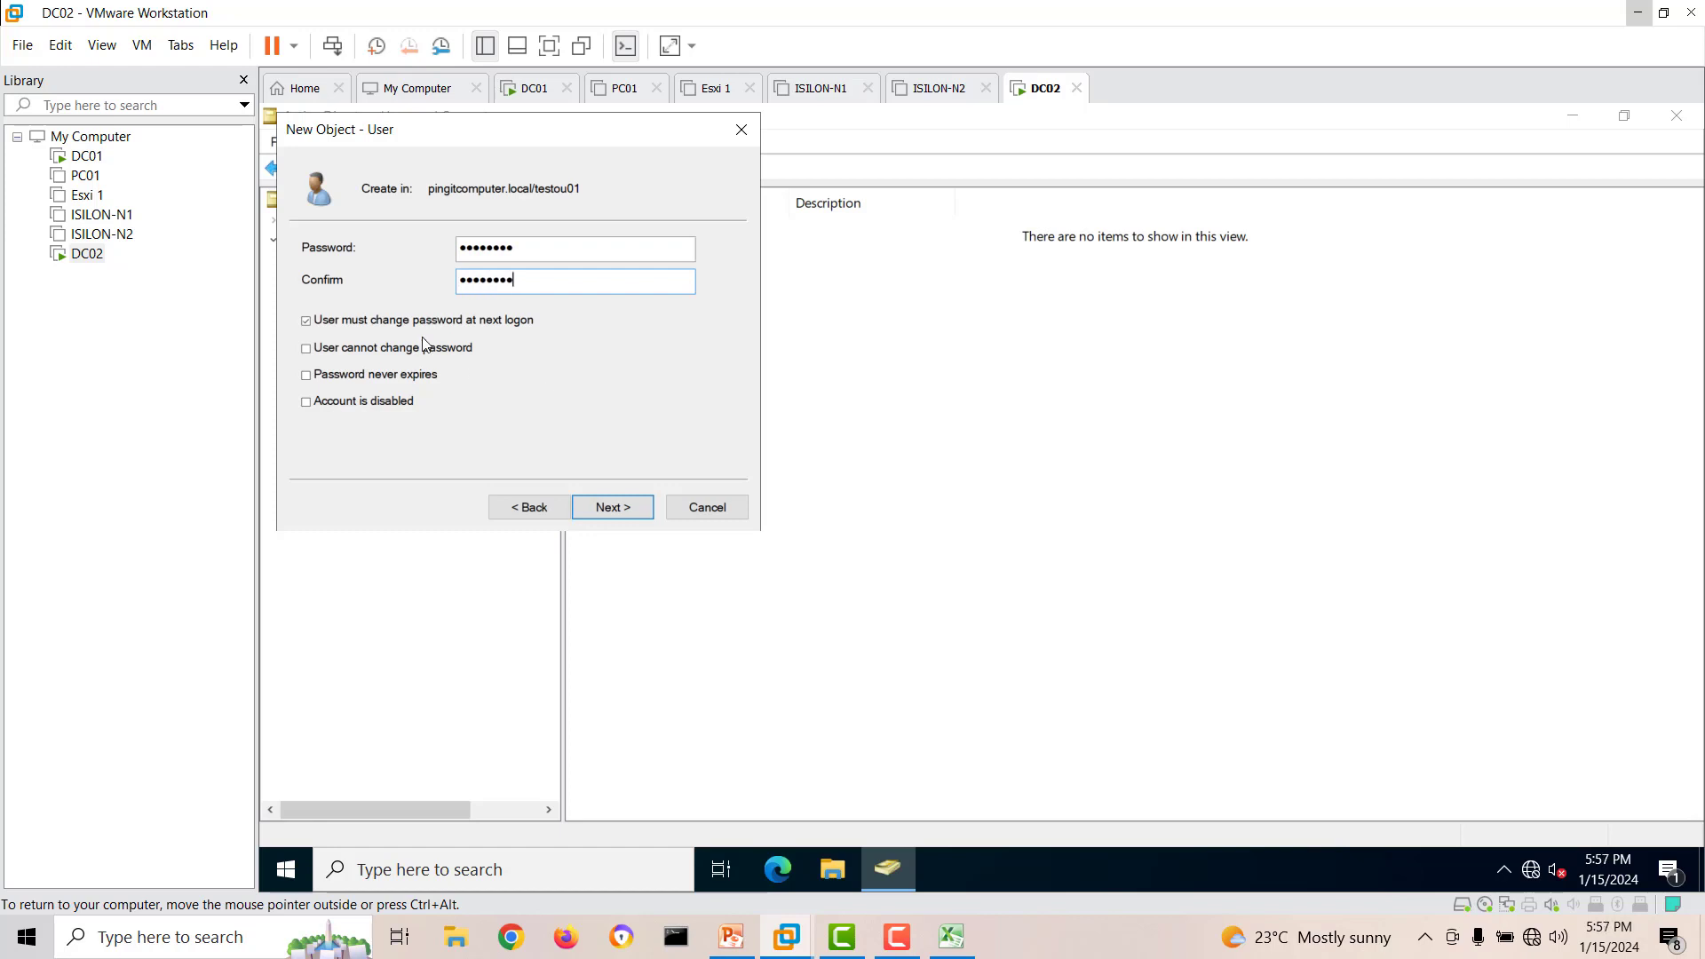
{"action": "left_click", "coordinate": [603, 503]}
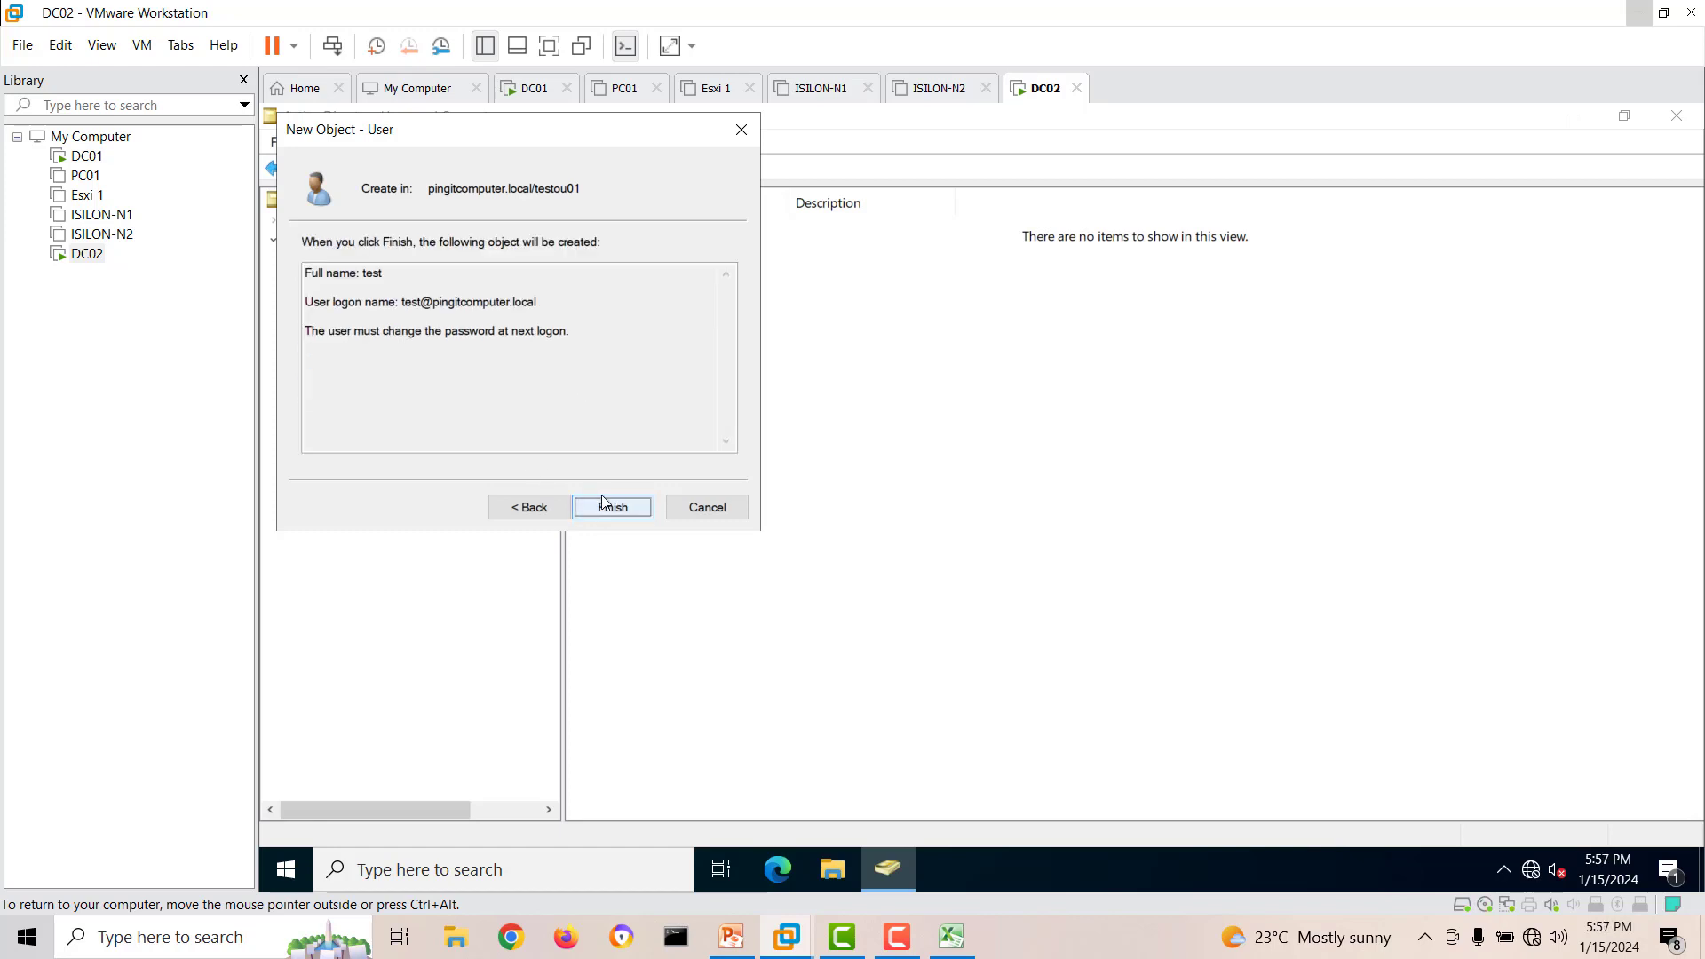
{"action": "left_click", "coordinate": [611, 509]}
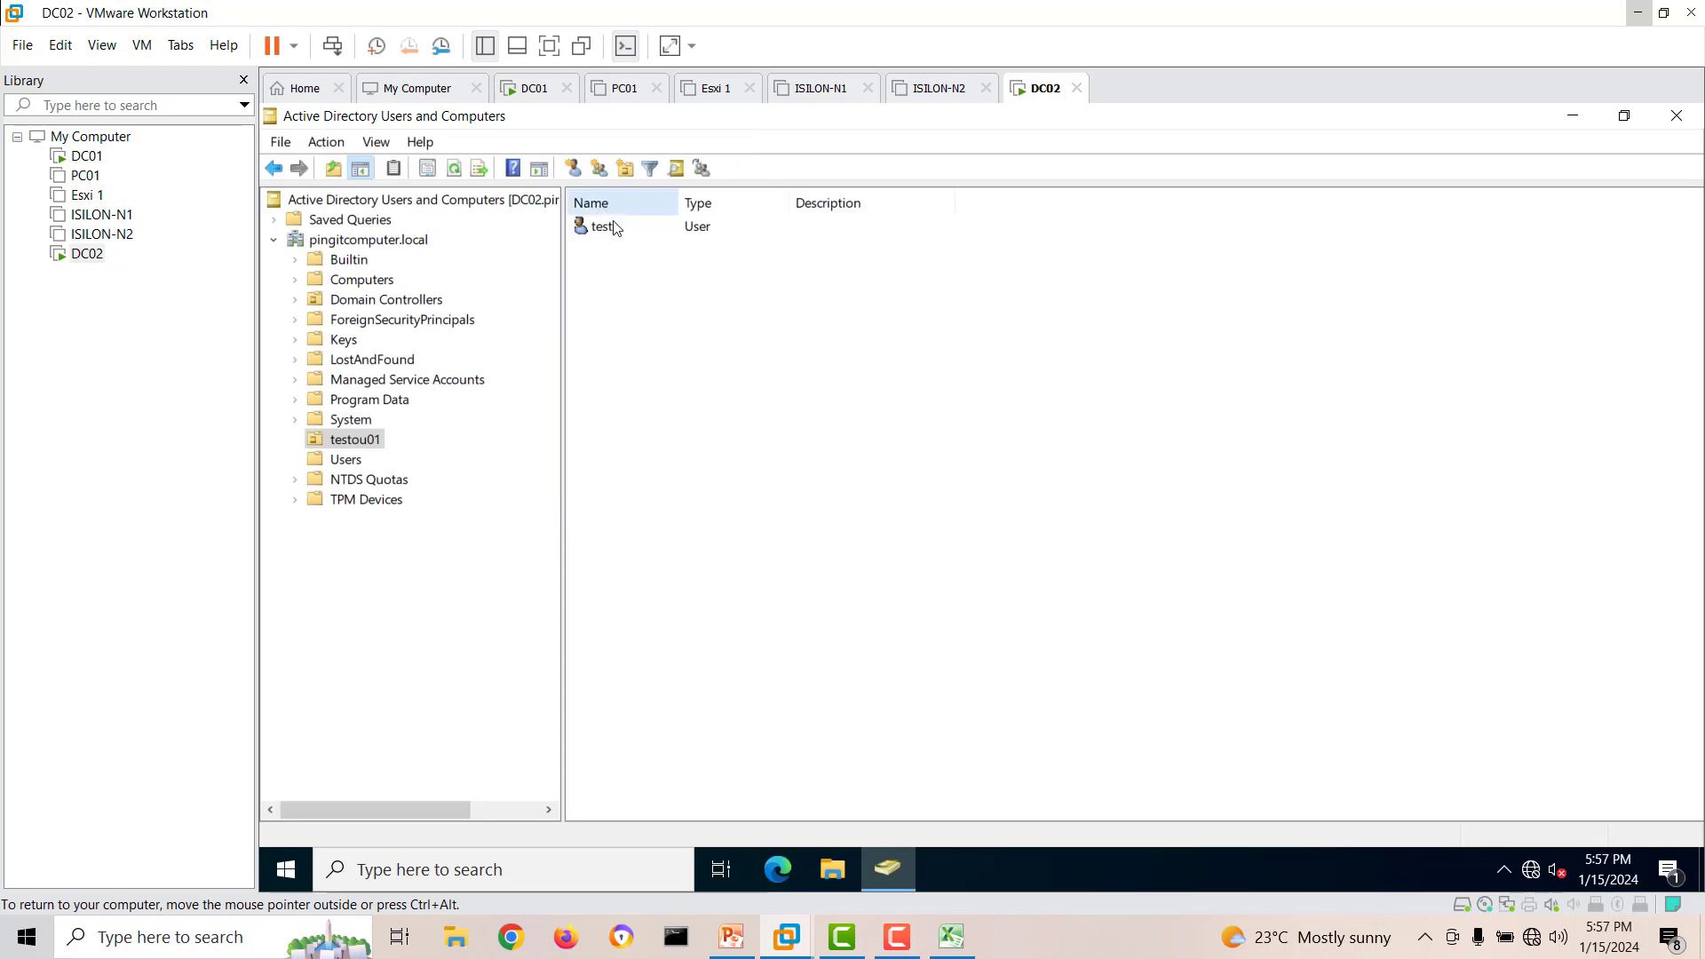
{"action": "left_click", "coordinate": [457, 168]}
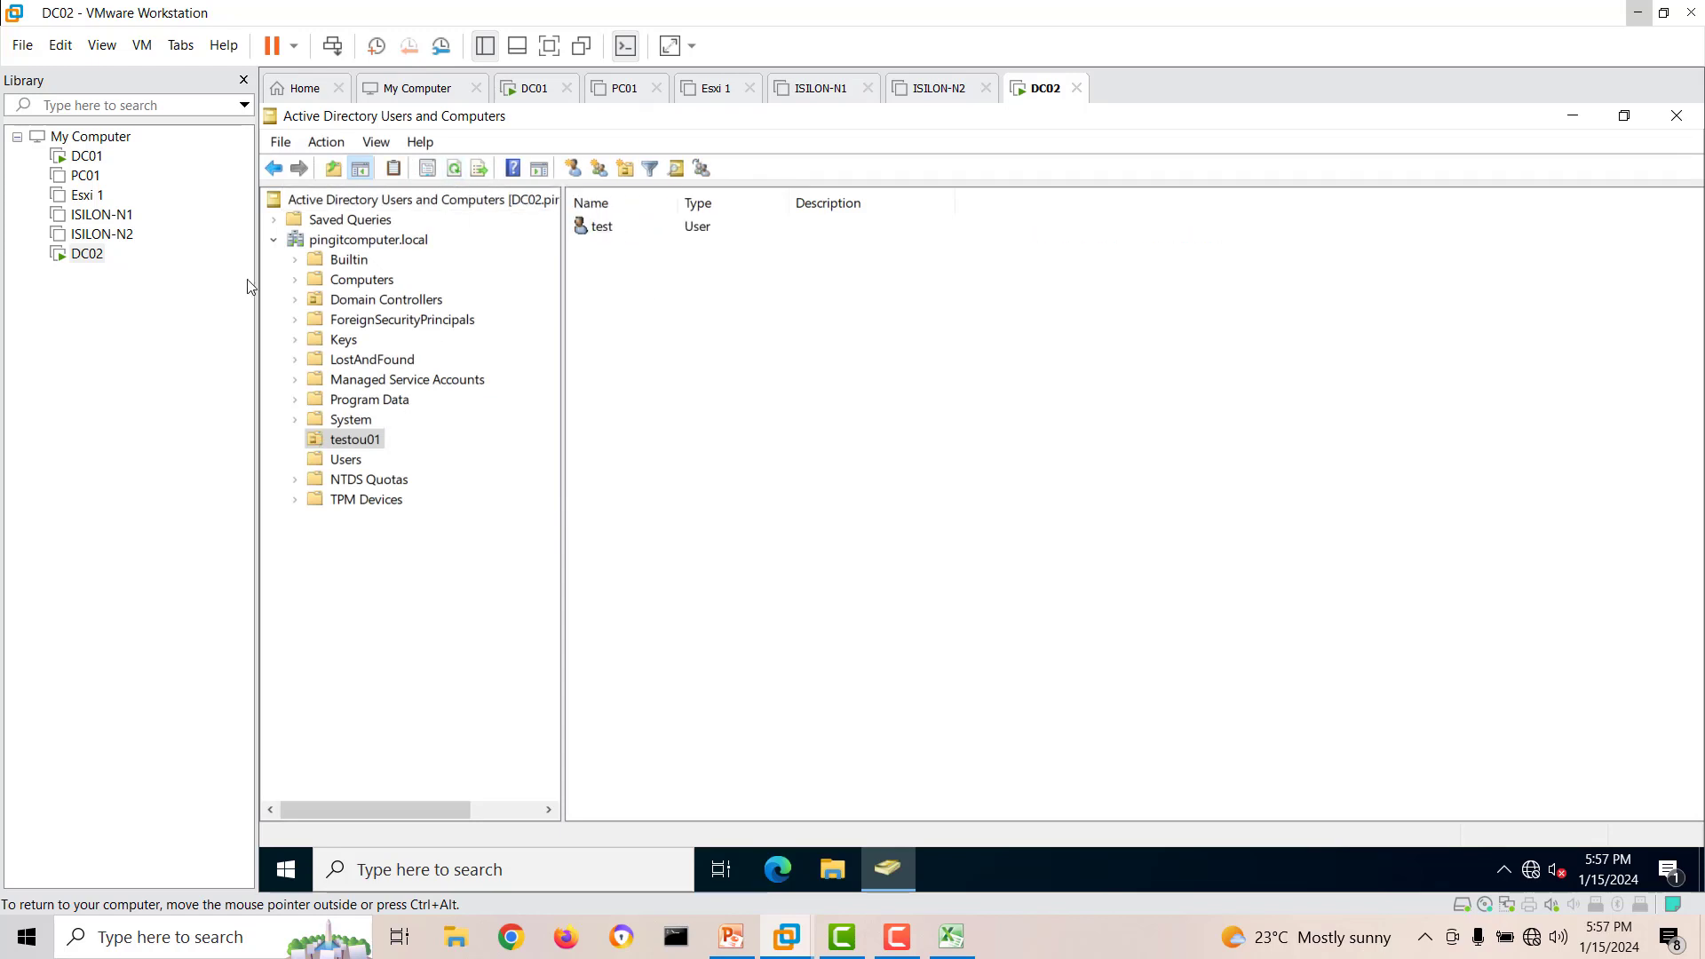
Switch to DC01 and refresh testou01 to check that the test user has replicated from DC02.
{"action": "left_click", "coordinate": [94, 158]}
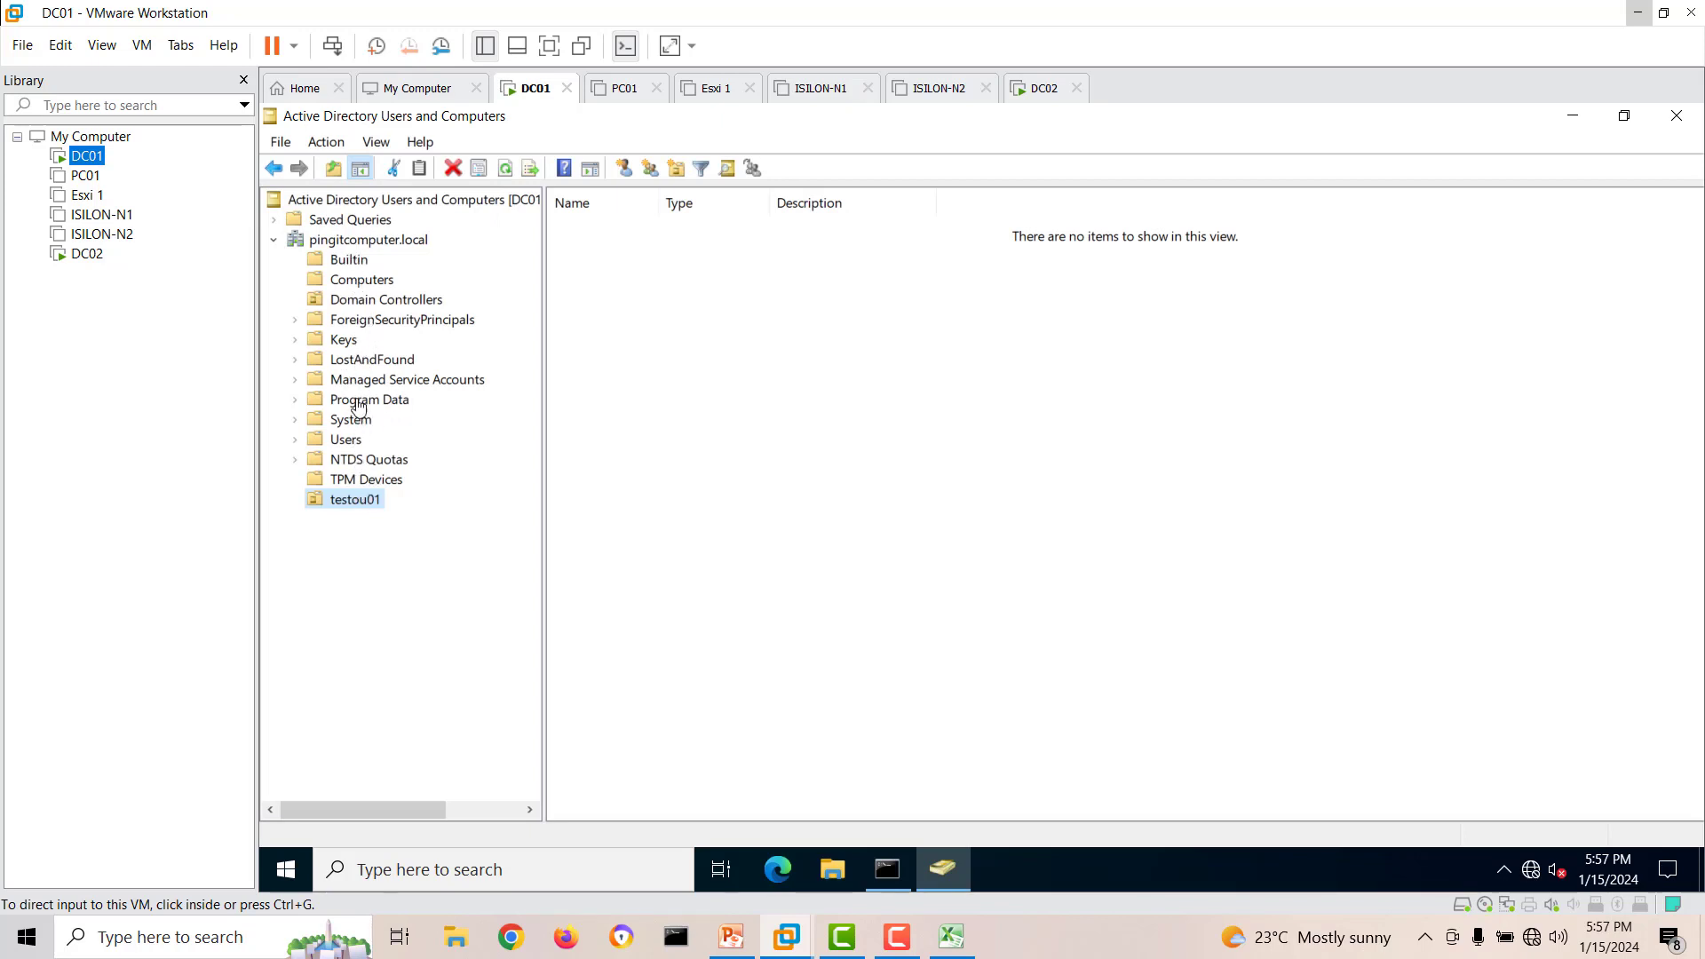
{"action": "left_click", "coordinate": [361, 498]}
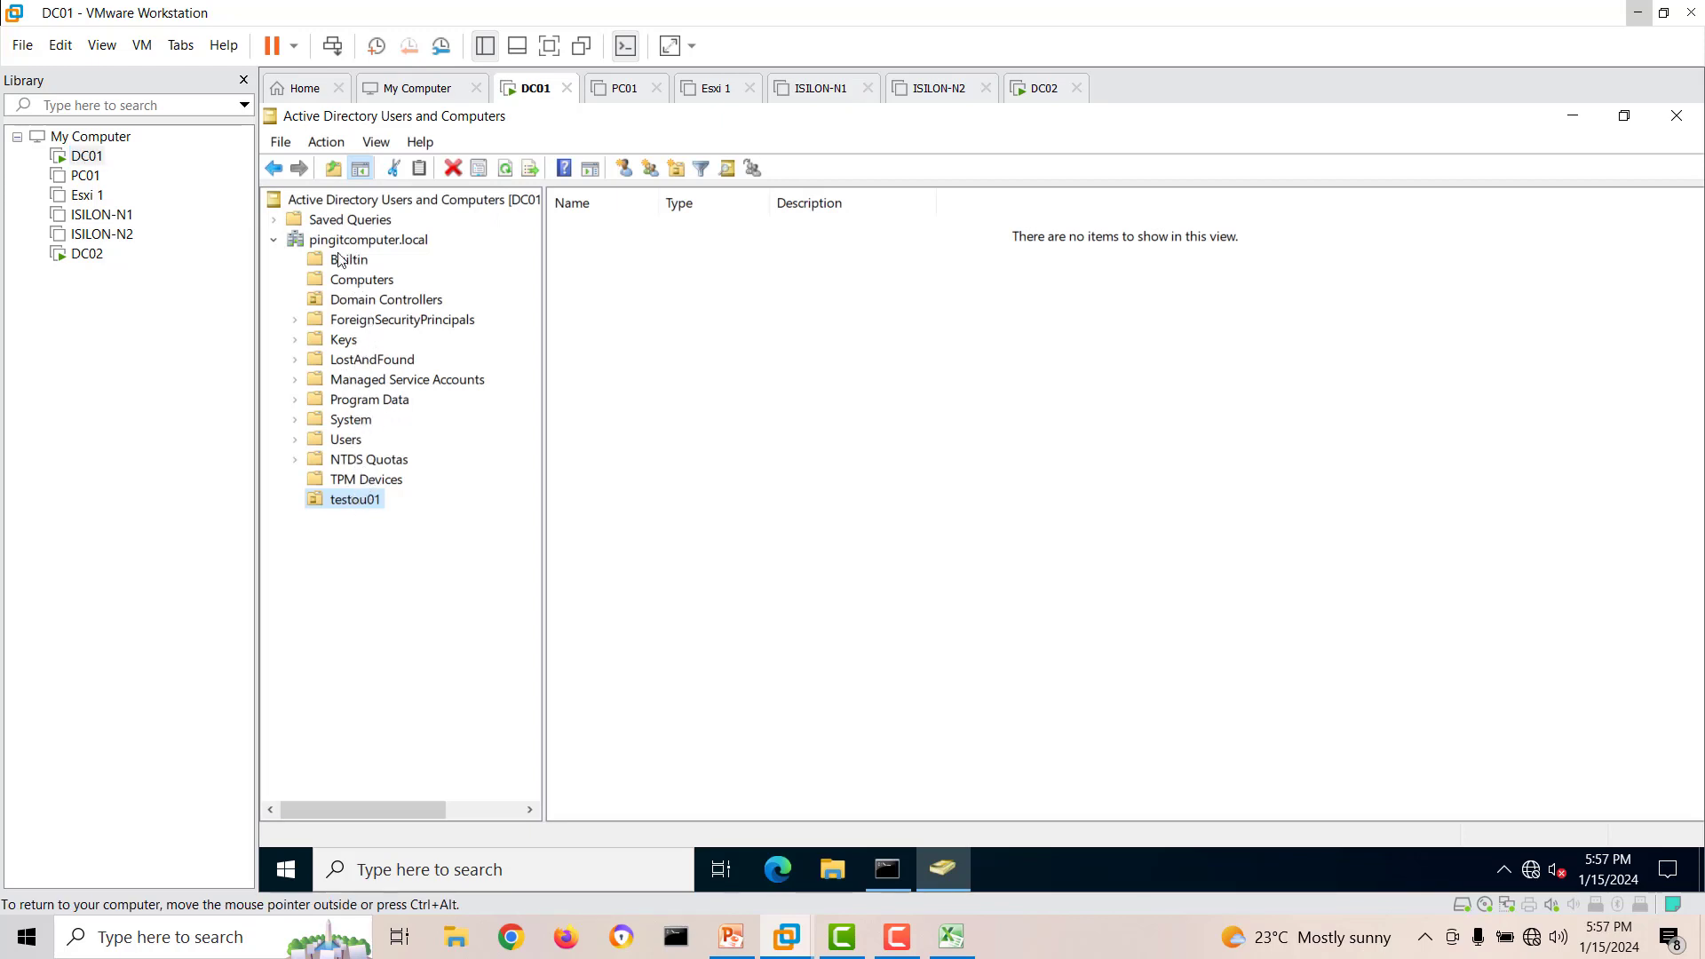
{"action": "left_click", "coordinate": [343, 241]}
{"action": "left_click", "coordinate": [347, 500]}
{"action": "left_click", "coordinate": [504, 170]}
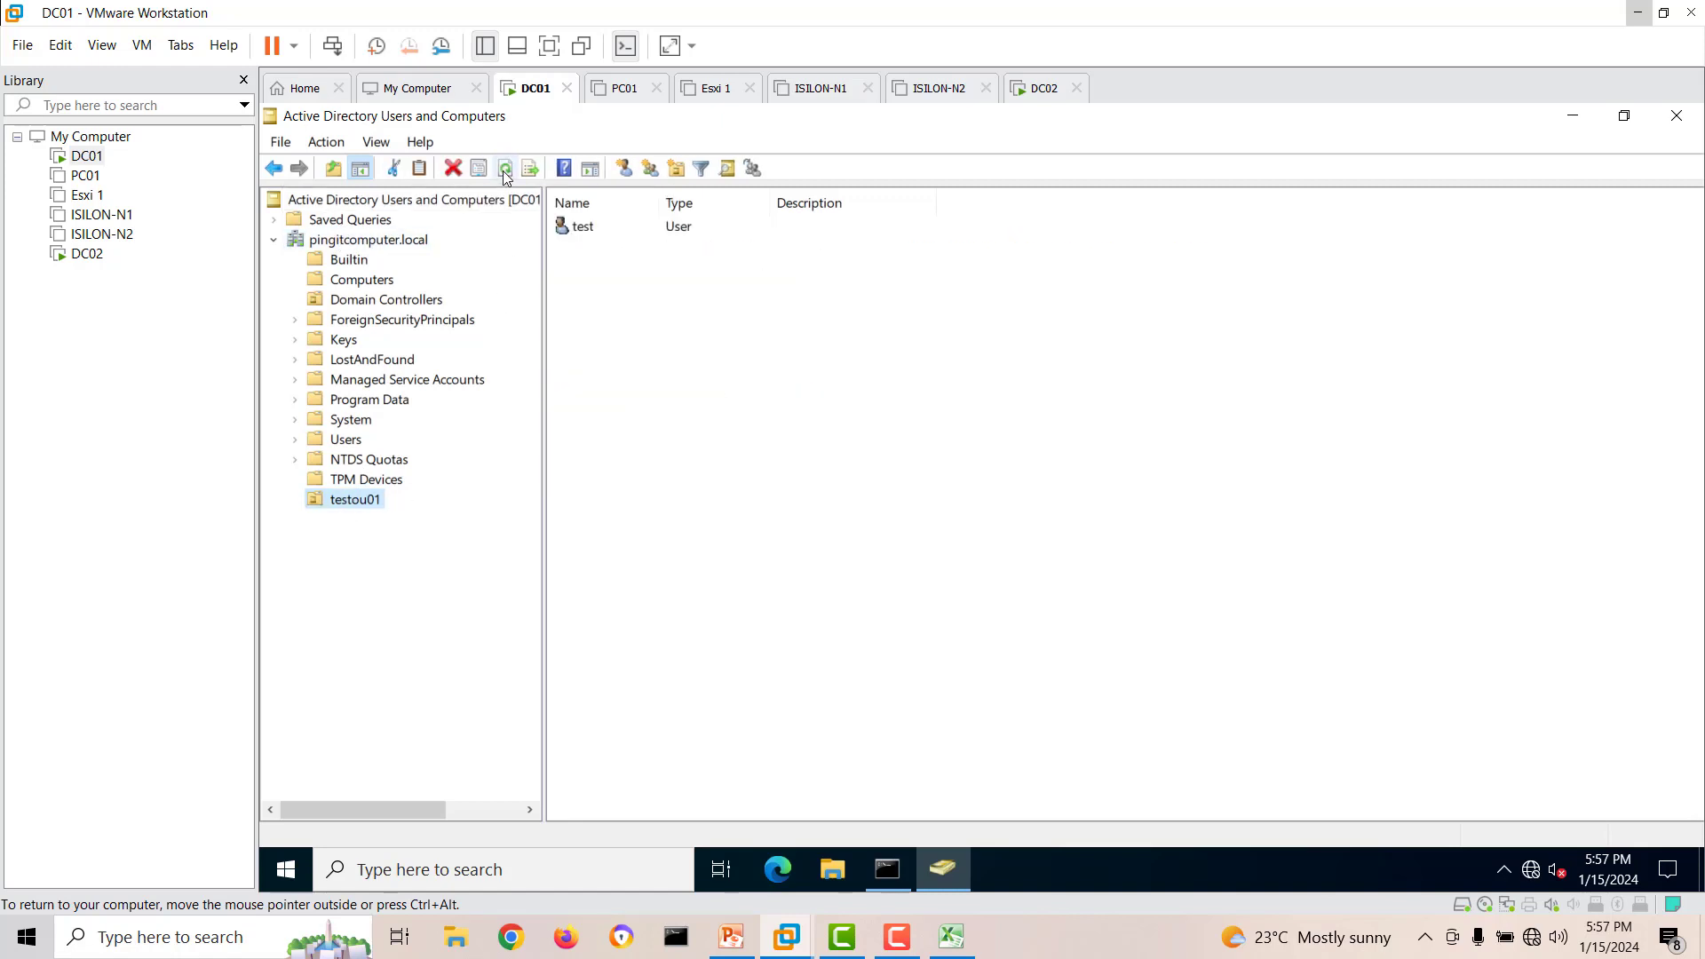
{"action": "left_click", "coordinate": [588, 229]}
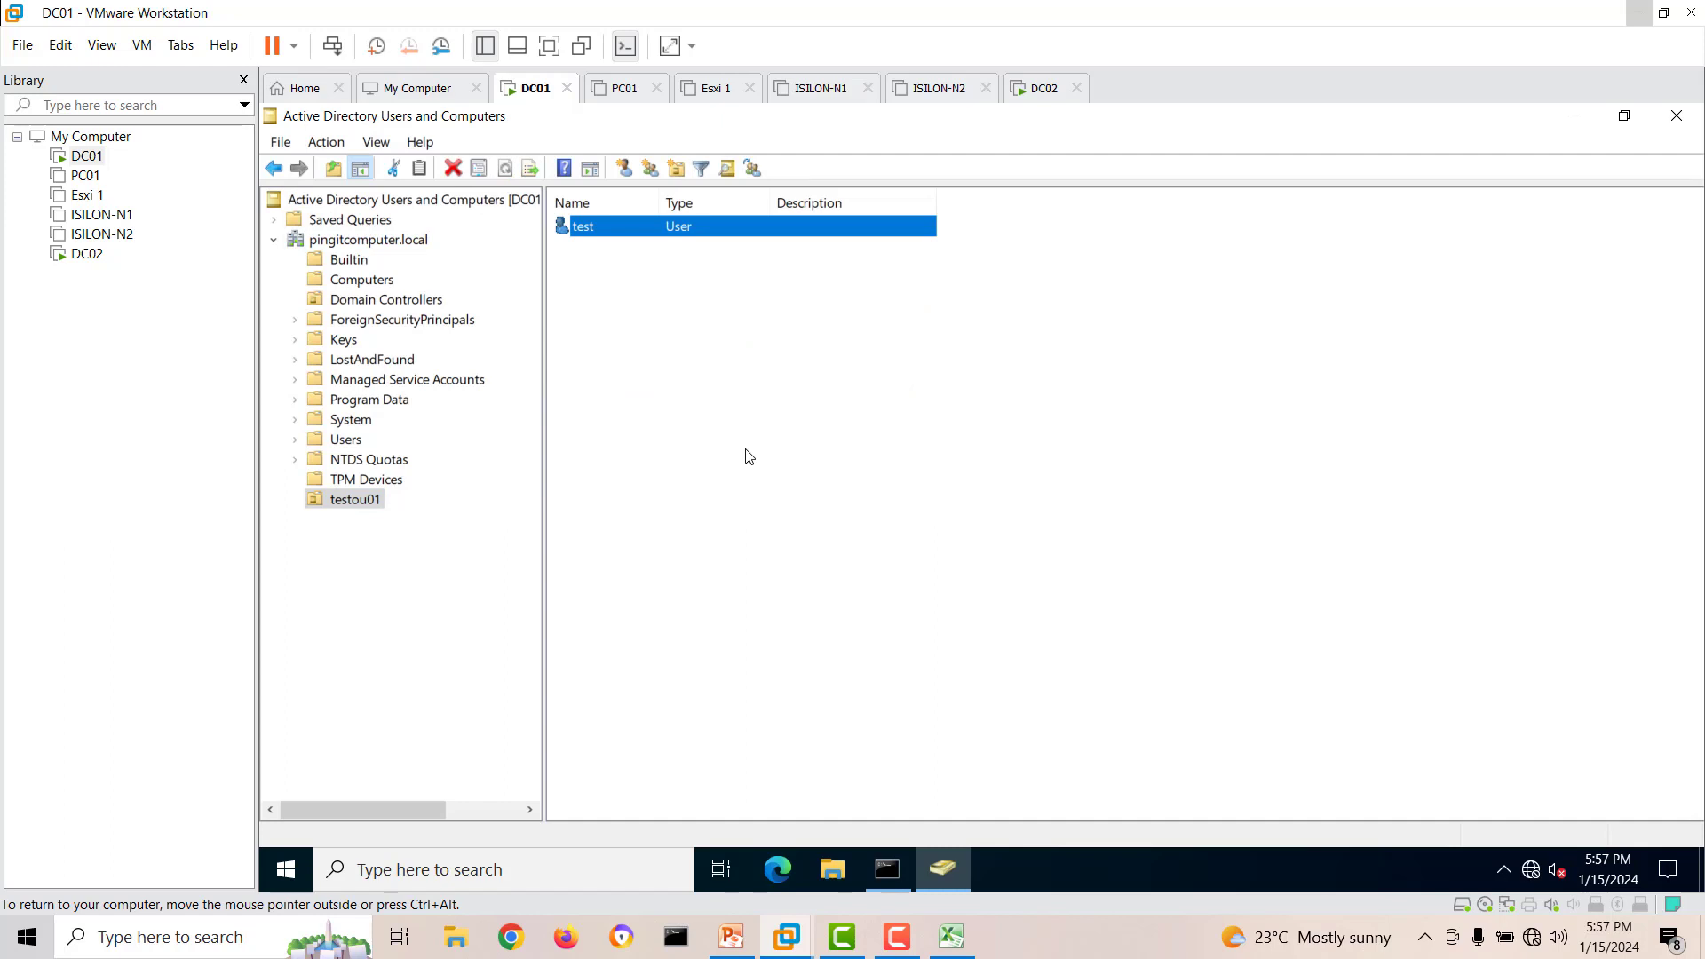
Close Active Directory Users and Computers and the Command Prompt on DC01, and shut it down with reason Other (Unplanned).
{"action": "left_click", "coordinate": [1676, 115]}
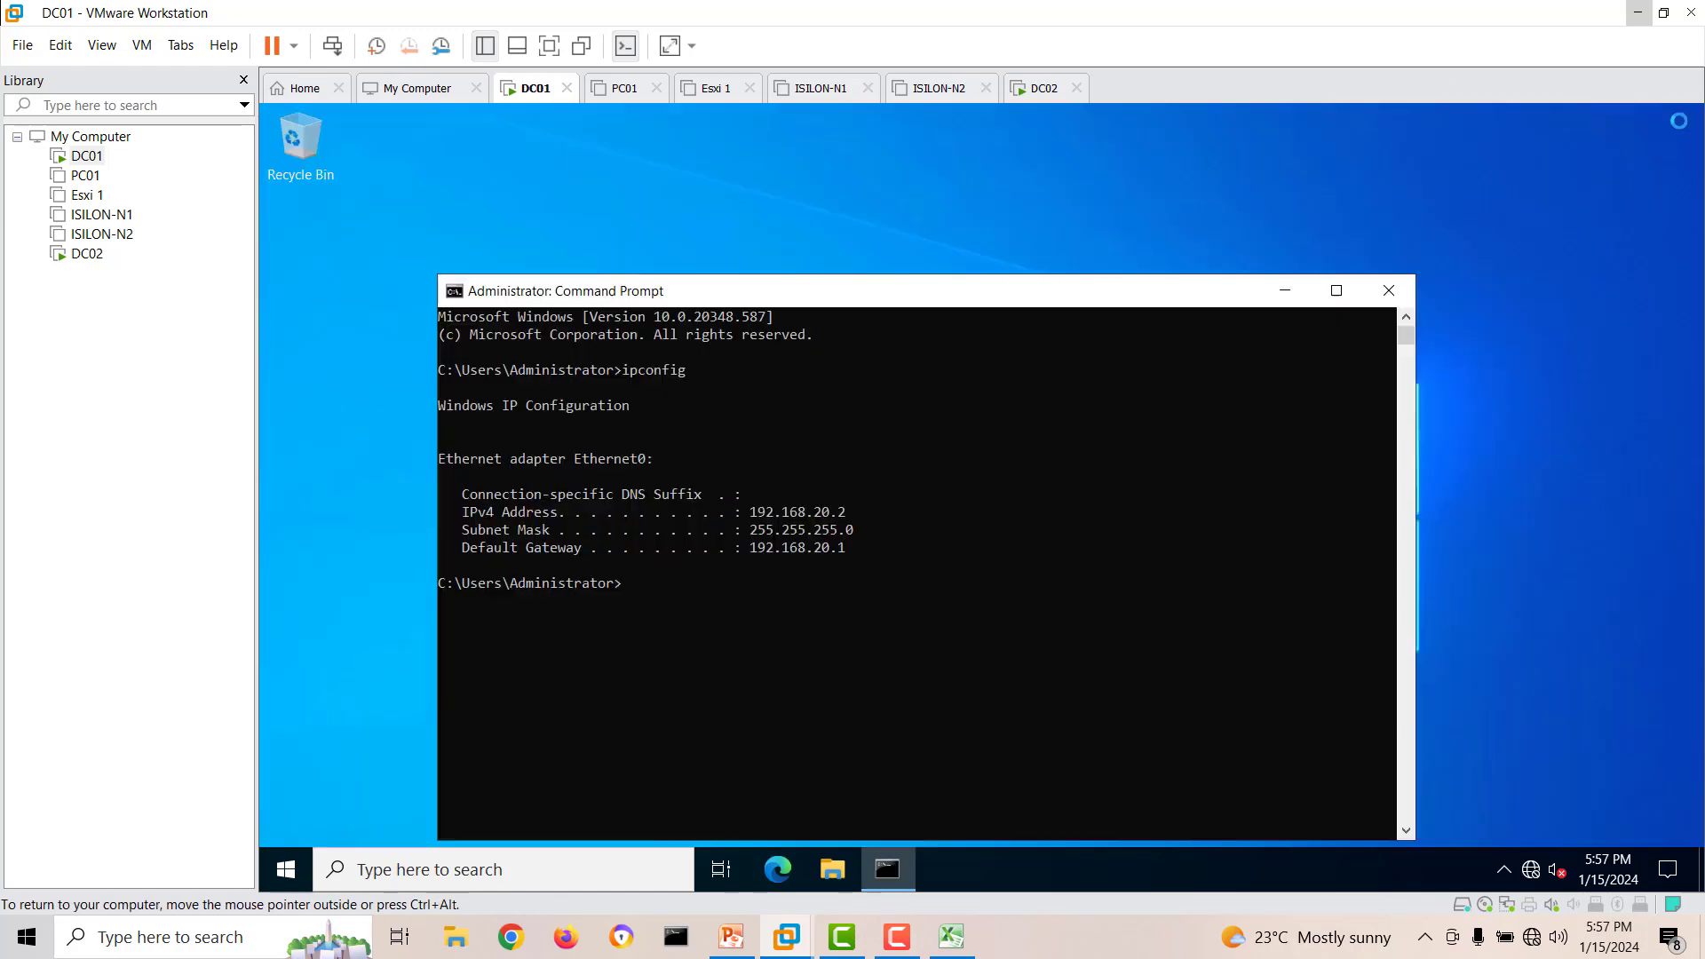
{"action": "left_click", "coordinate": [1388, 292]}
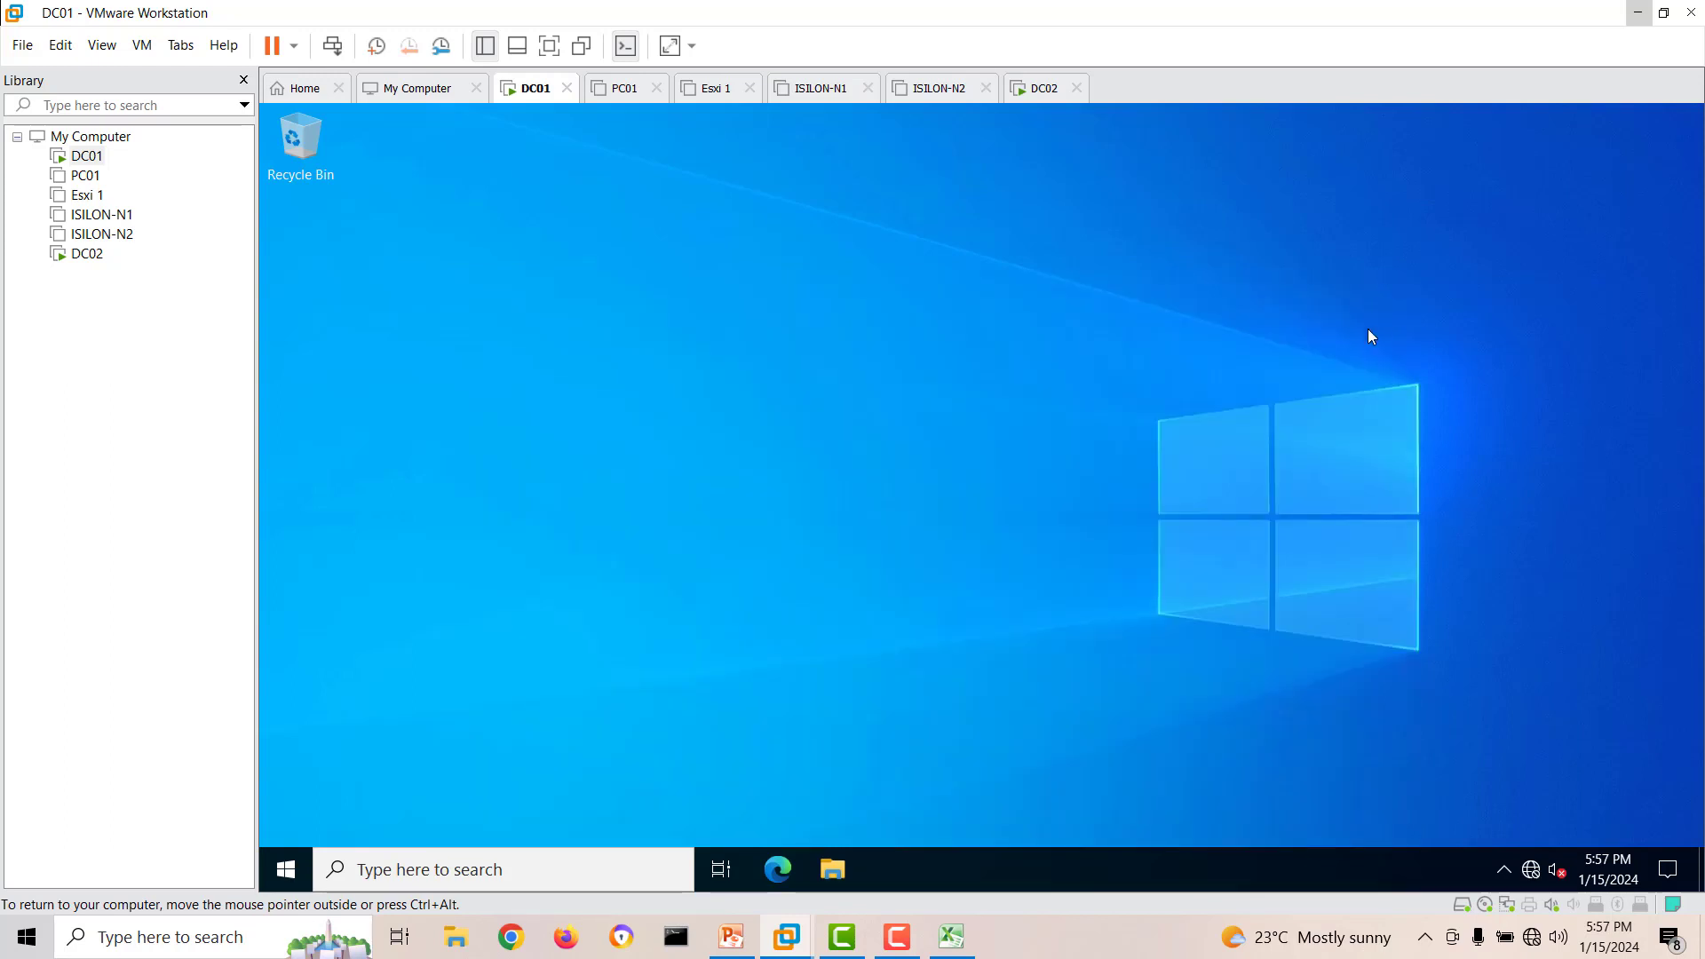
{"action": "right_click", "coordinate": [298, 851]}
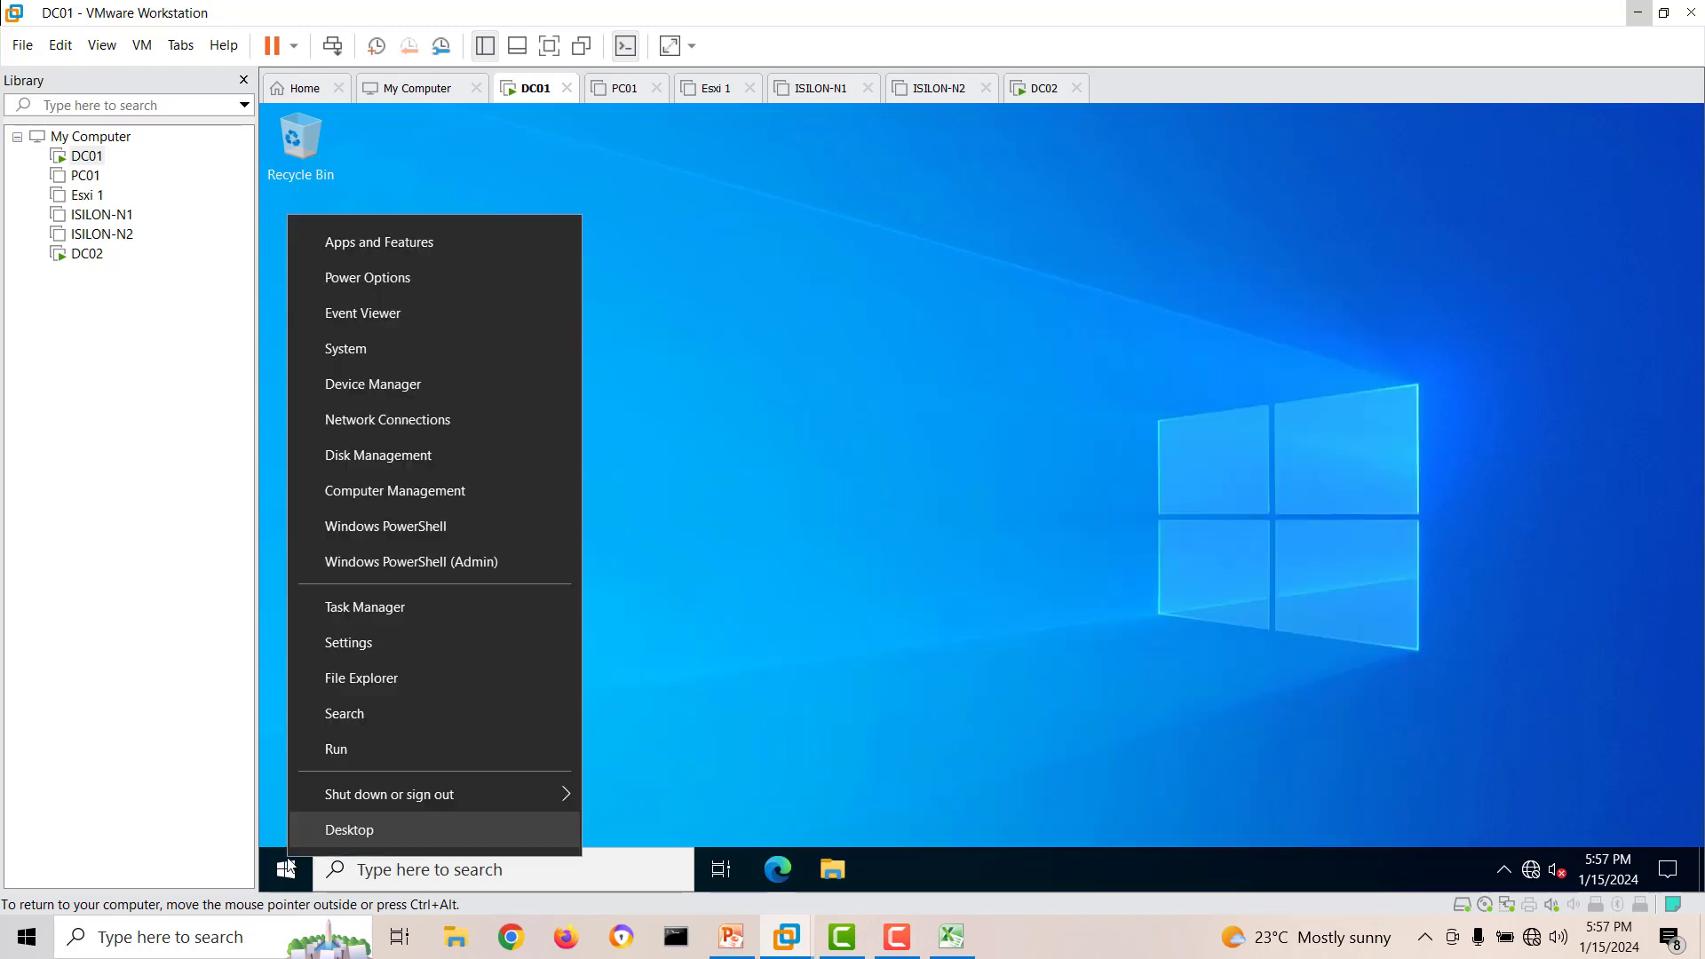
{"action": "mouse_move", "coordinate": [548, 784]}
{"action": "left_click", "coordinate": [653, 754]}
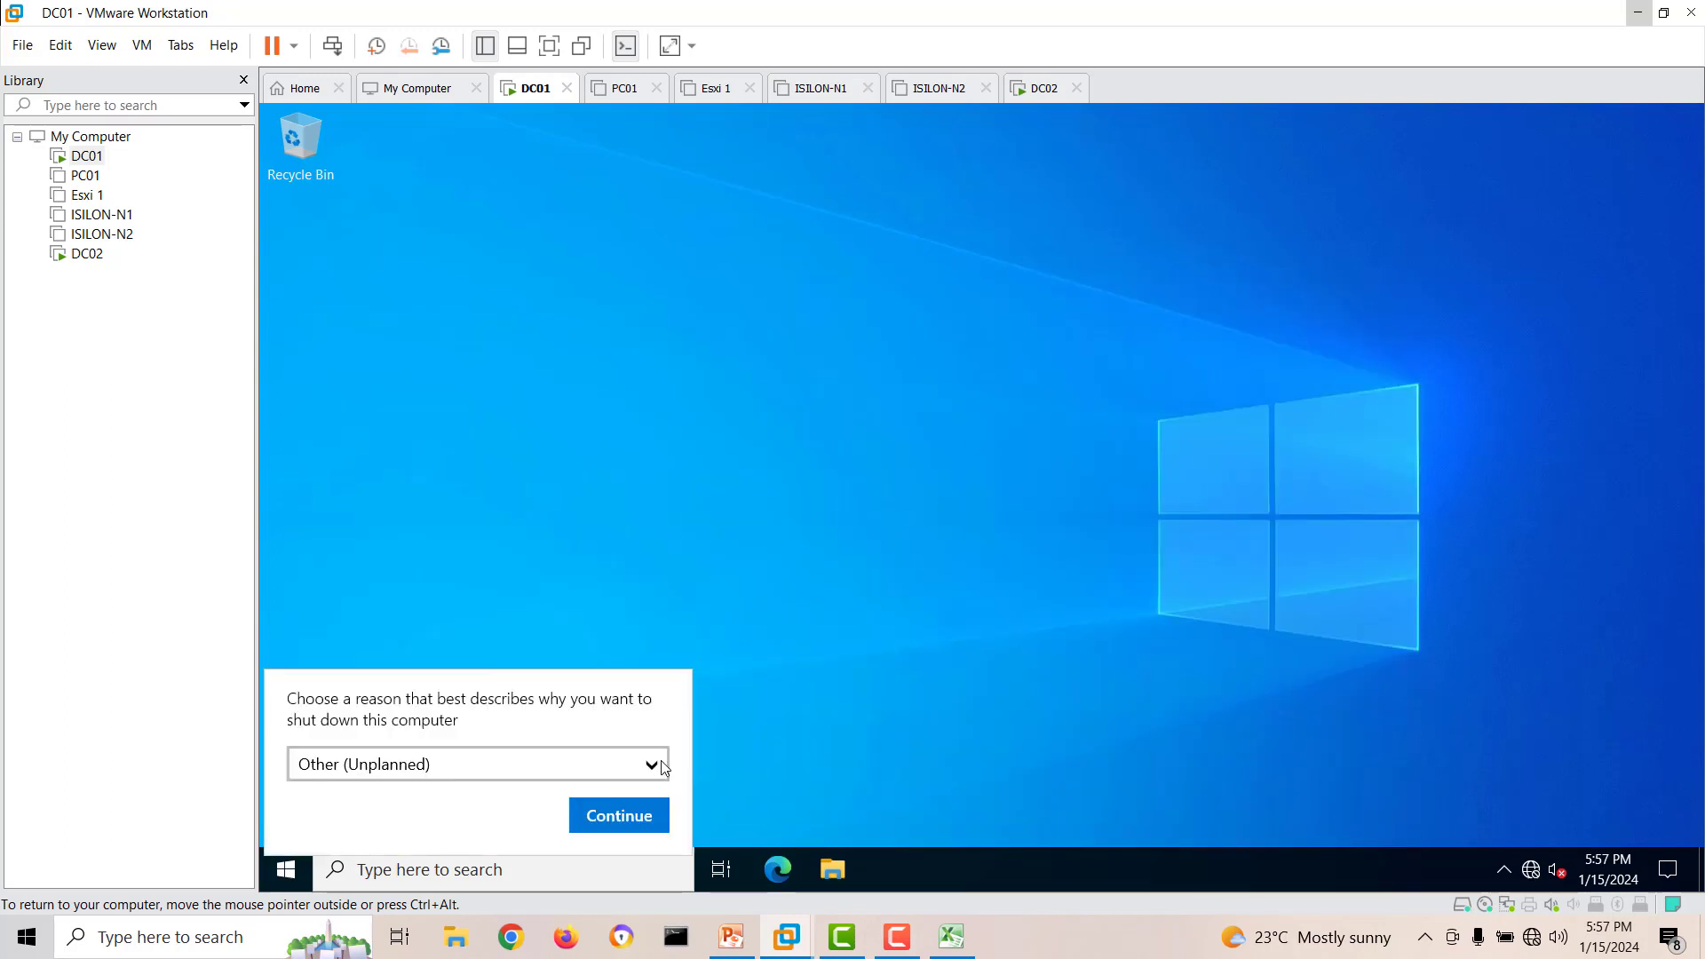
{"action": "left_click", "coordinate": [621, 817]}
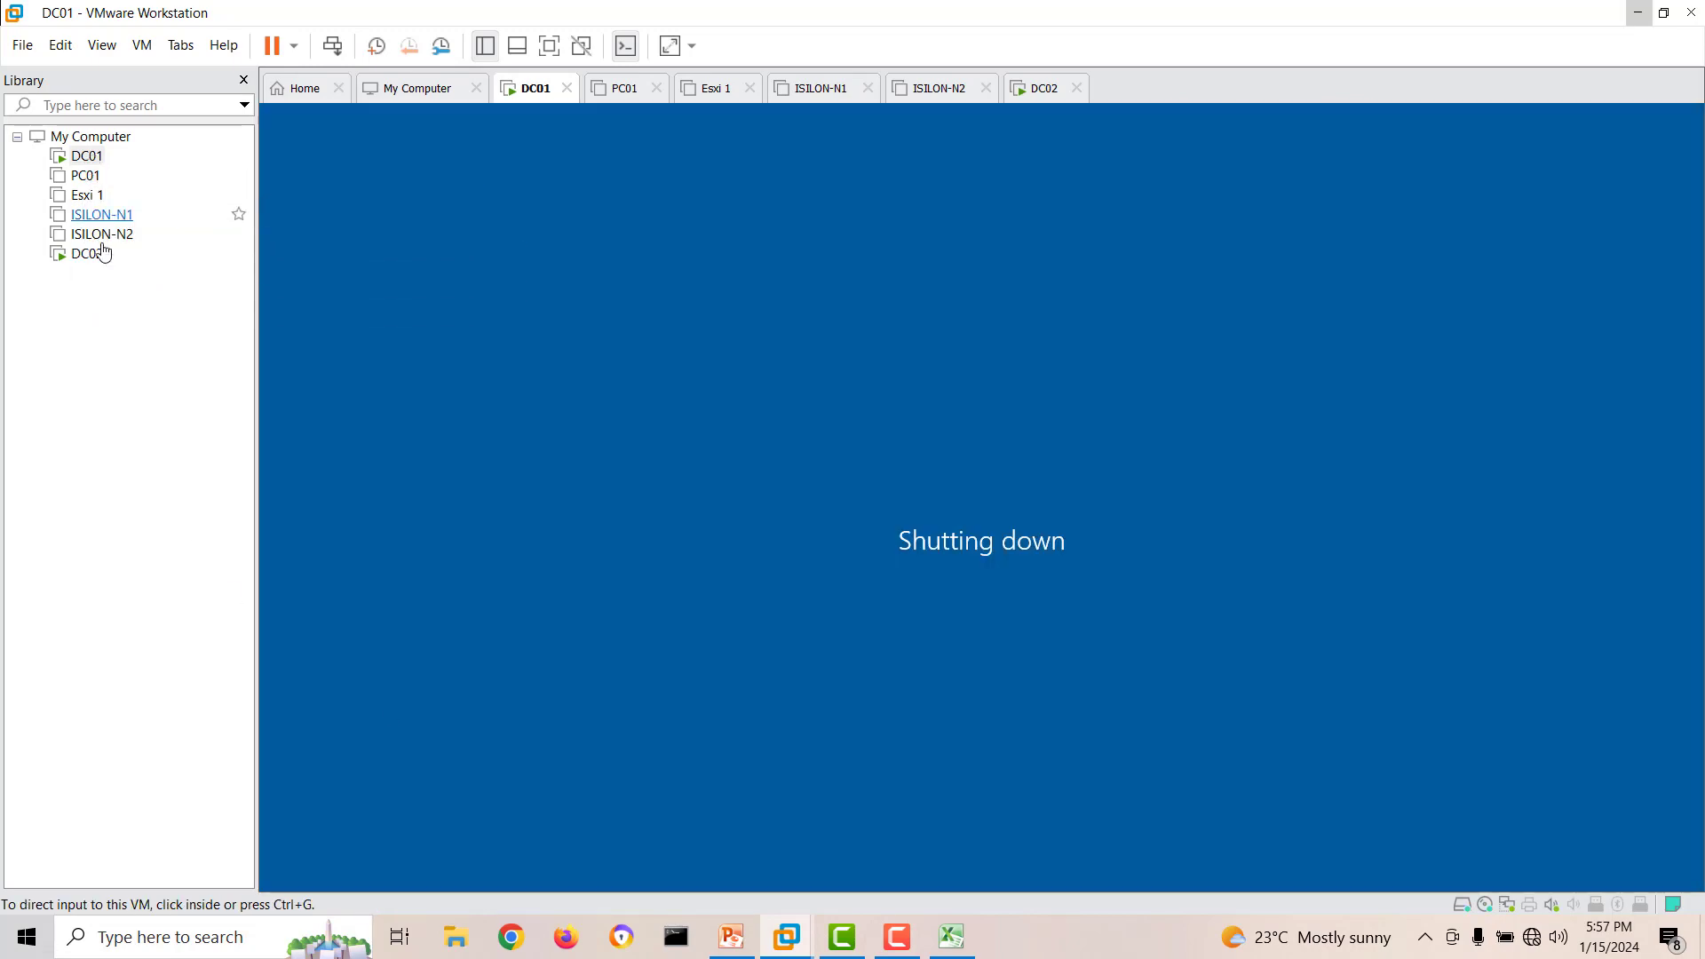
Switch to DC02, close Active Directory Users and Computers and shut down the virtual machine.
{"action": "left_click", "coordinate": [87, 256]}
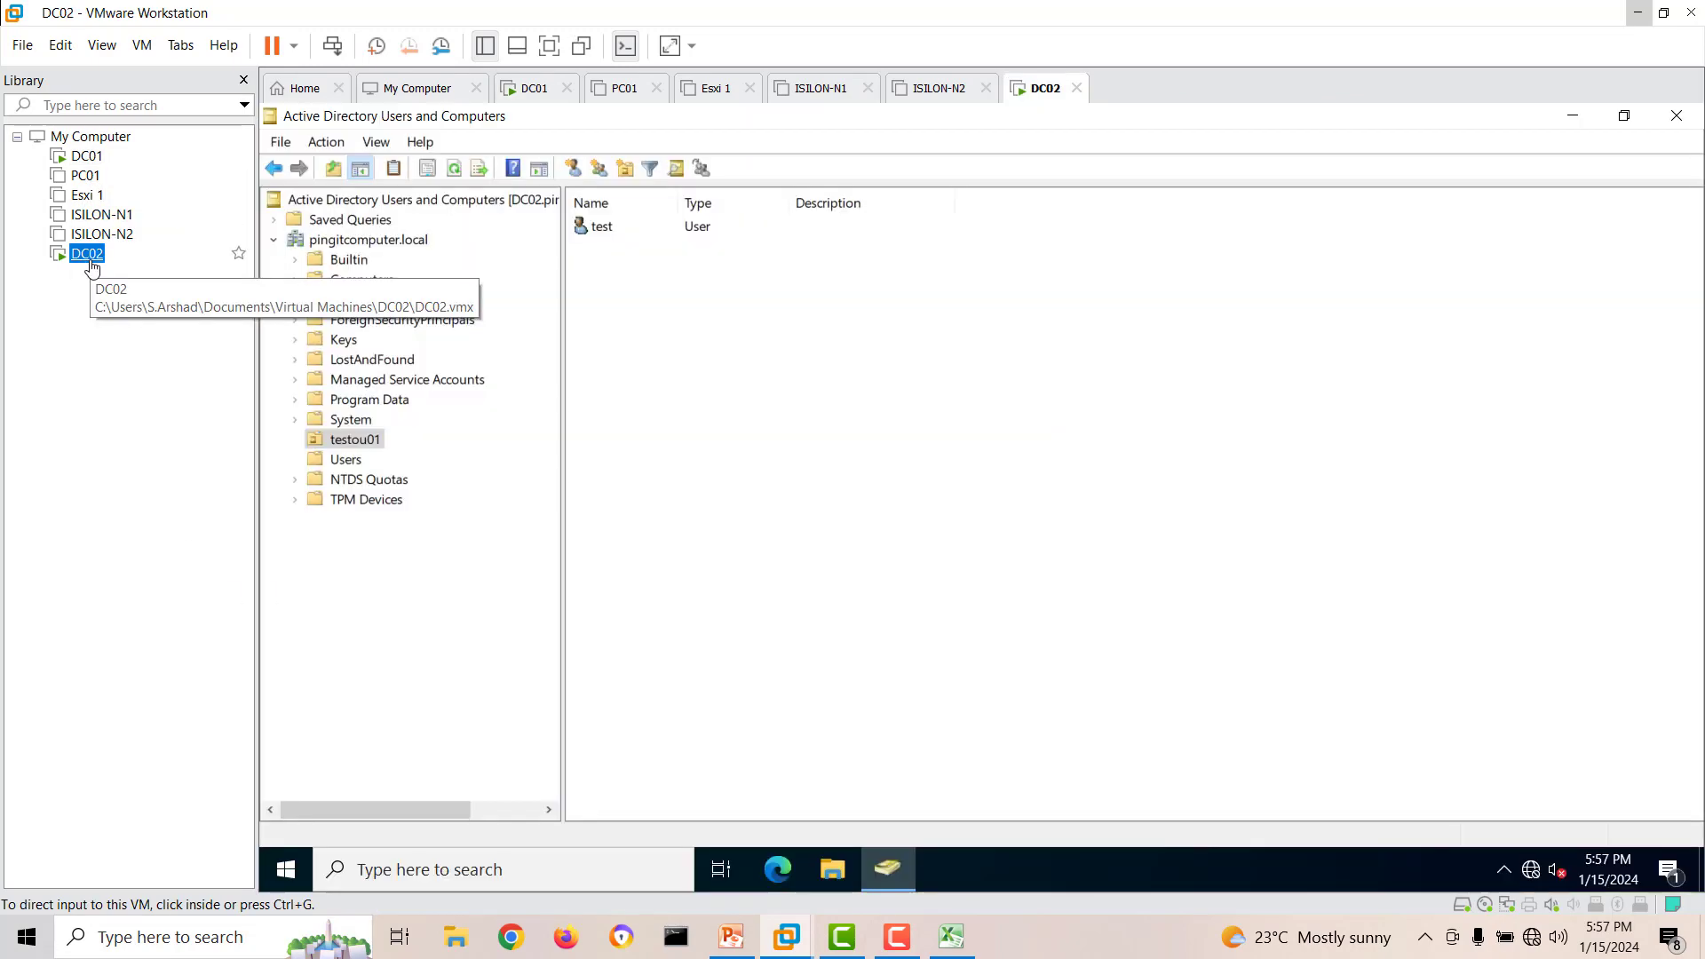
{"action": "left_click", "coordinate": [1678, 116]}
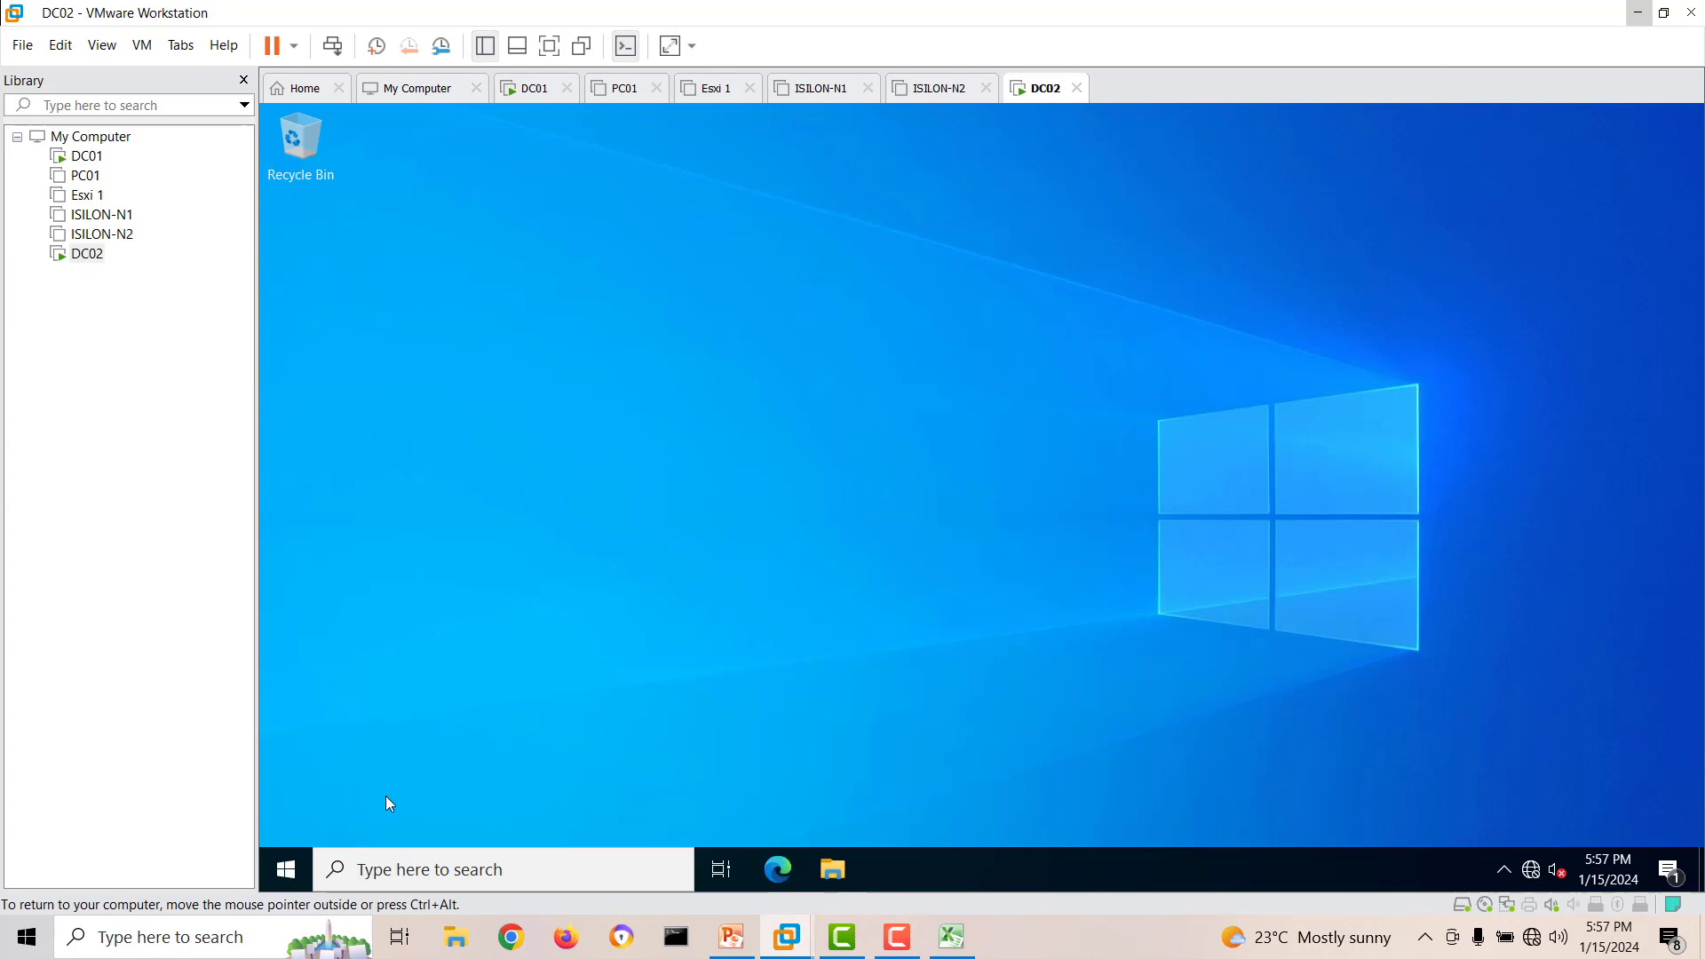
{"action": "right_click", "coordinate": [288, 865]}
{"action": "mouse_move", "coordinate": [318, 792]}
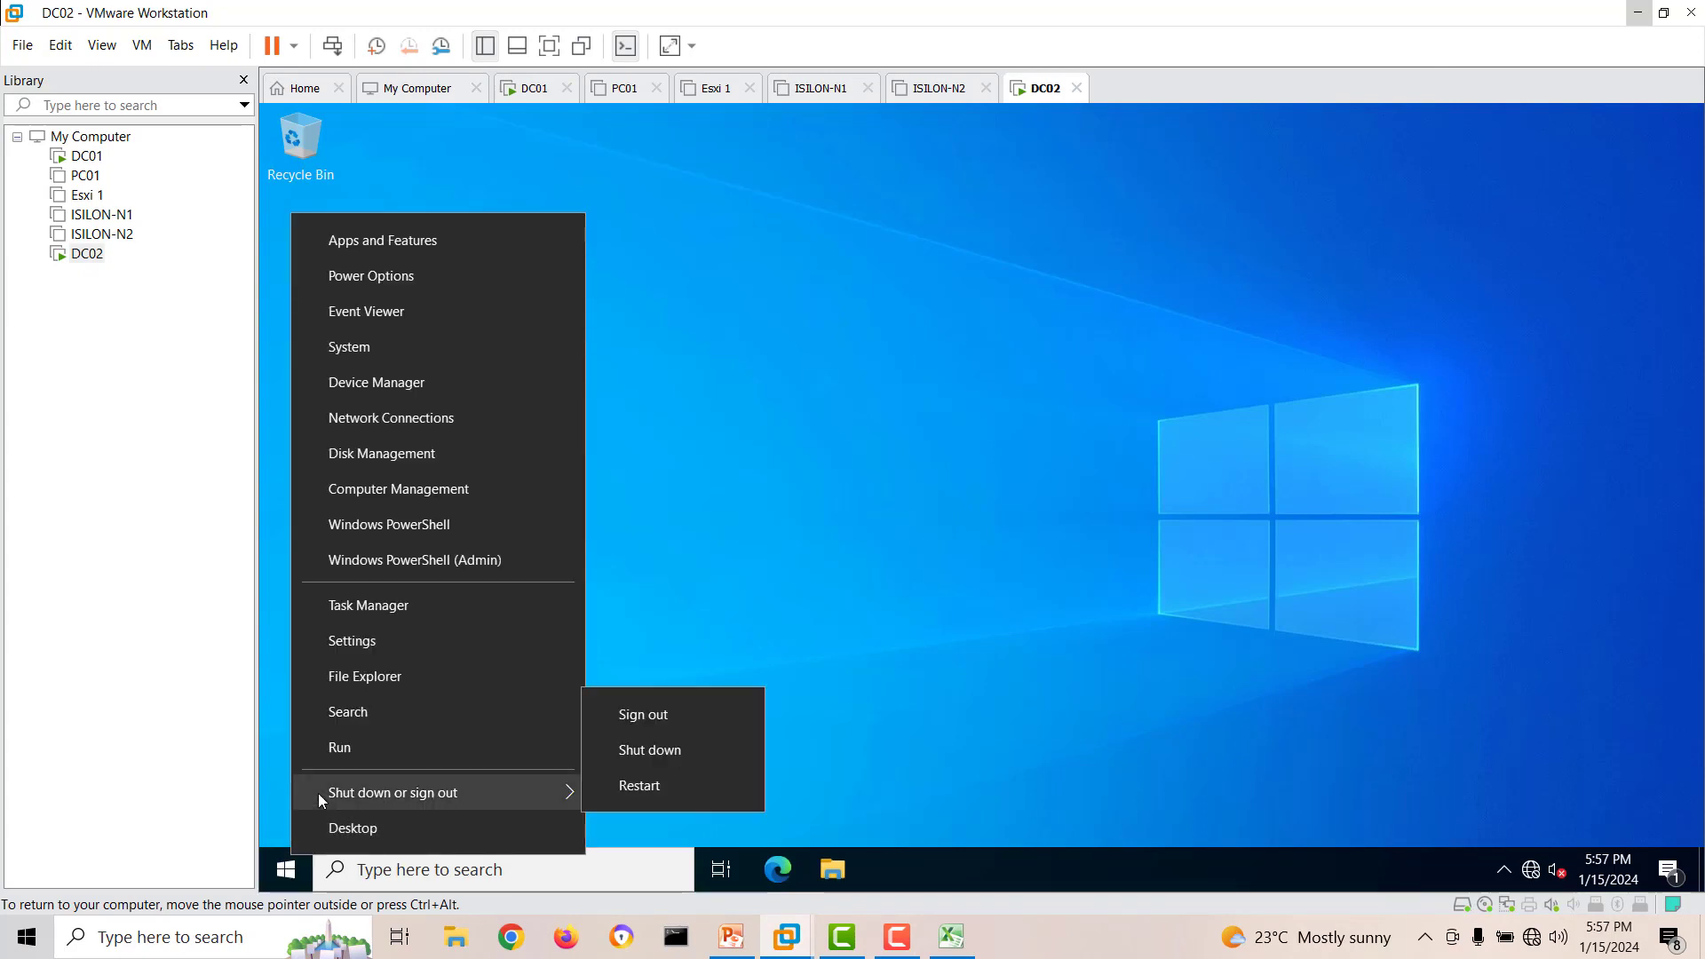
{"action": "left_click", "coordinate": [707, 744]}
{"action": "left_click", "coordinate": [600, 814]}
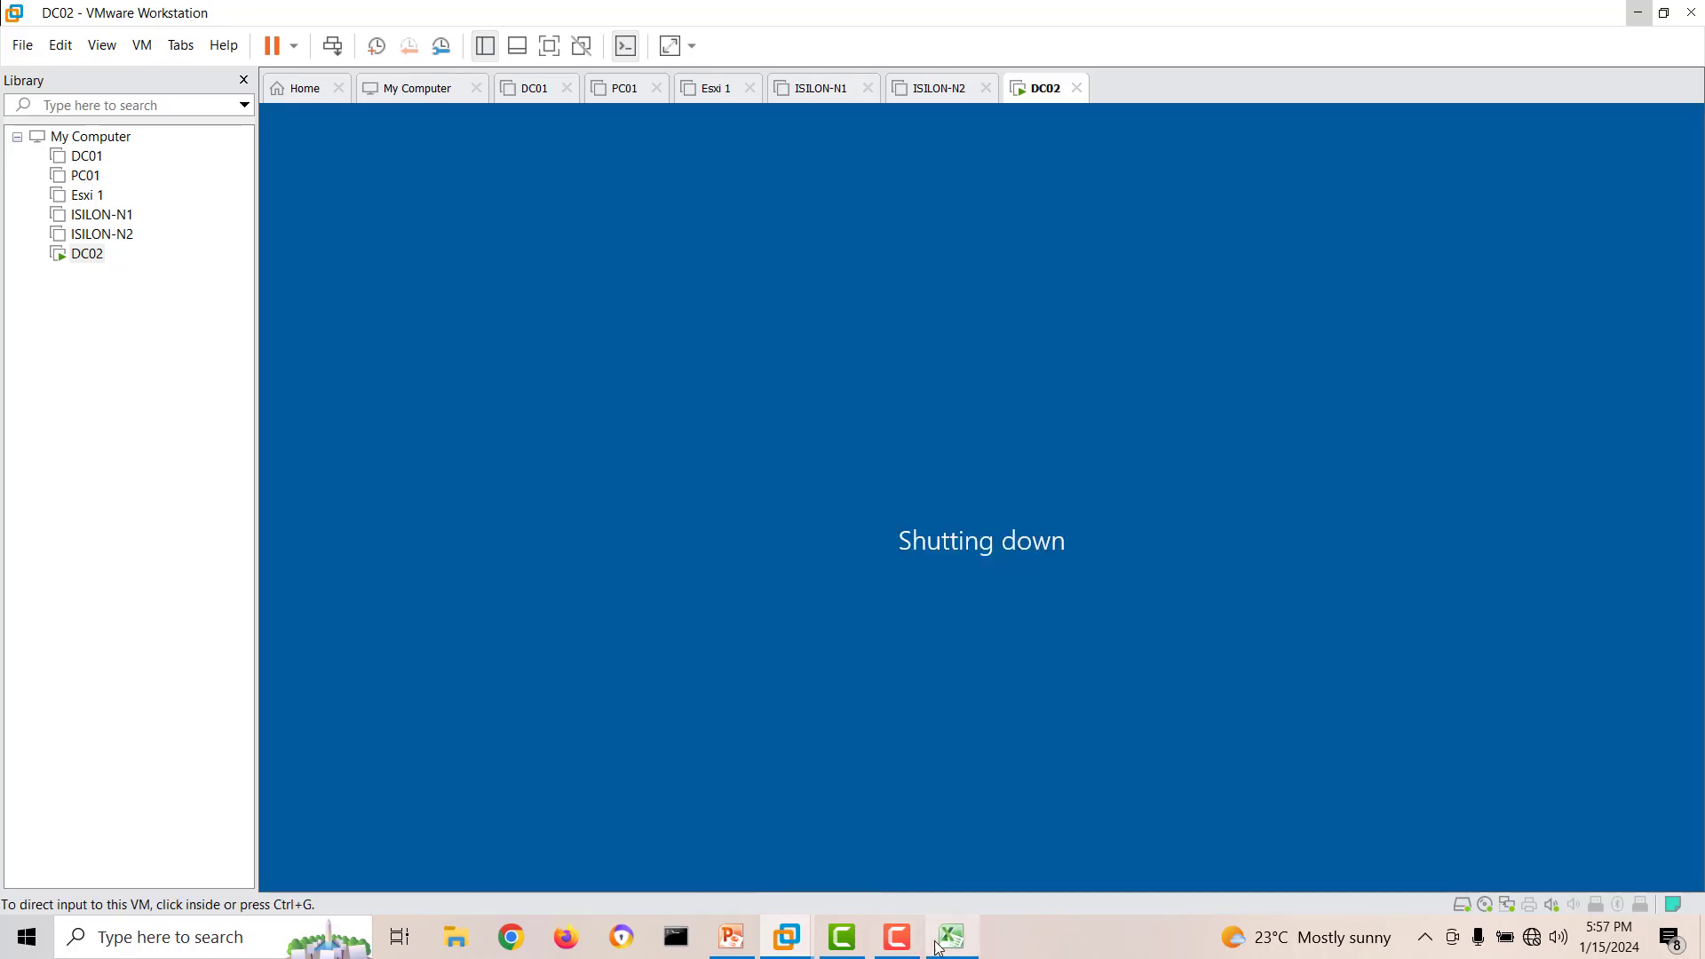
{"action": "left_click", "coordinate": [735, 943]}
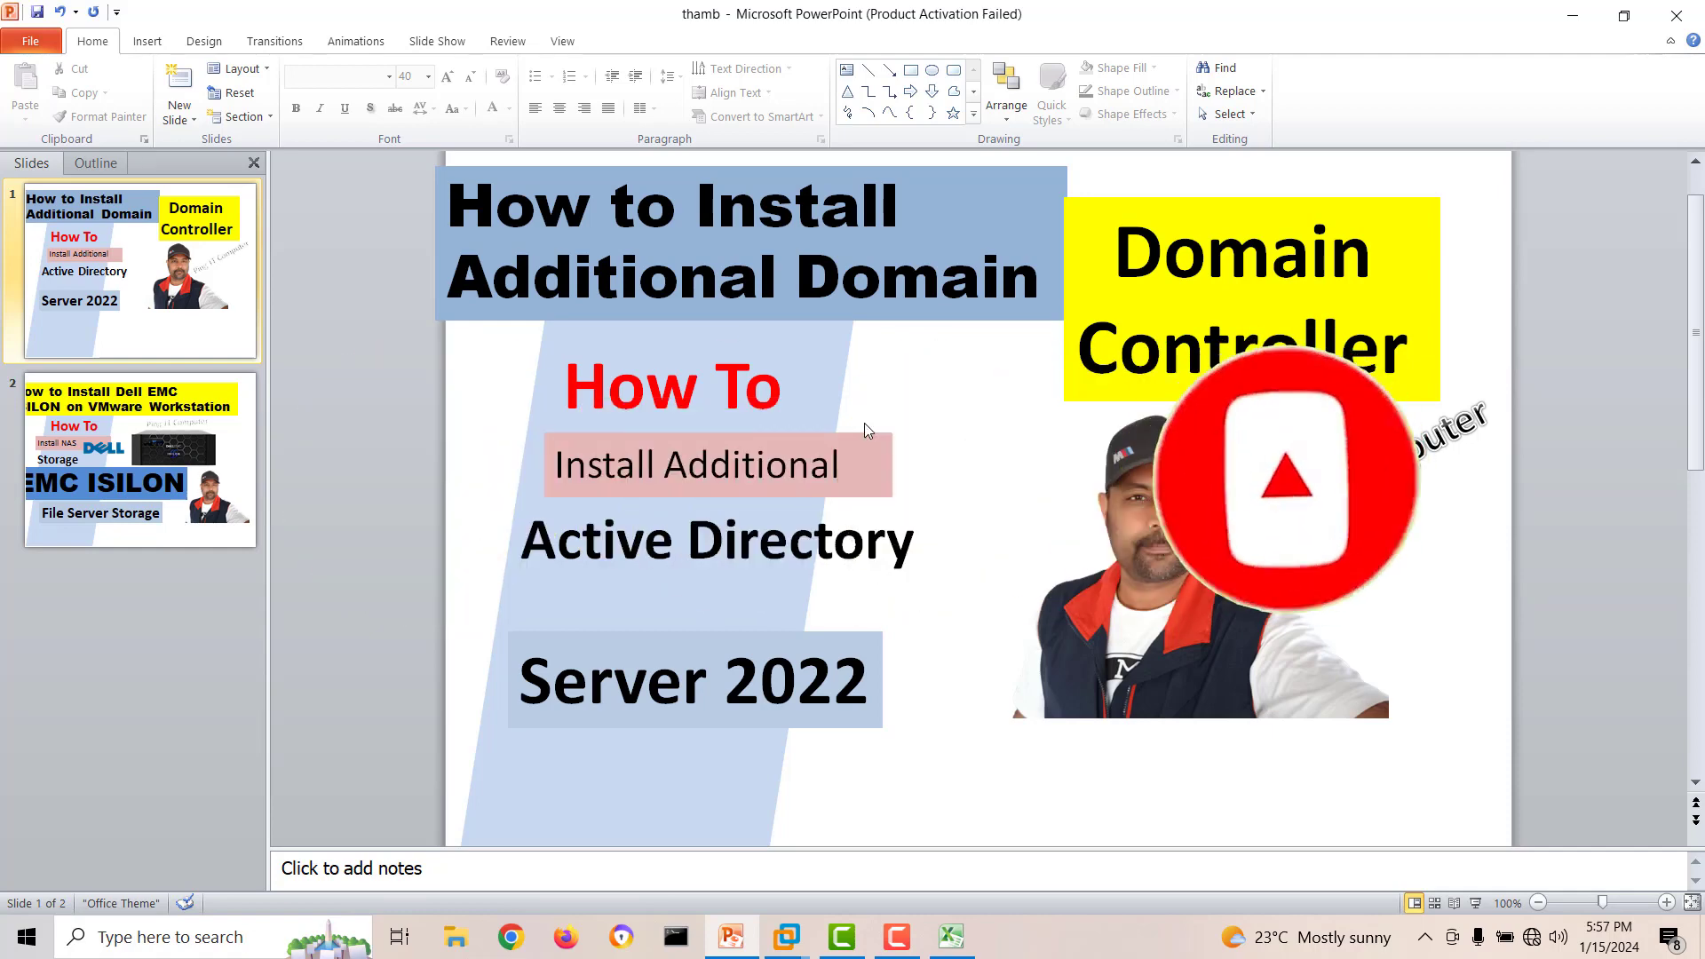
{"action": "left_click", "coordinate": [896, 937]}
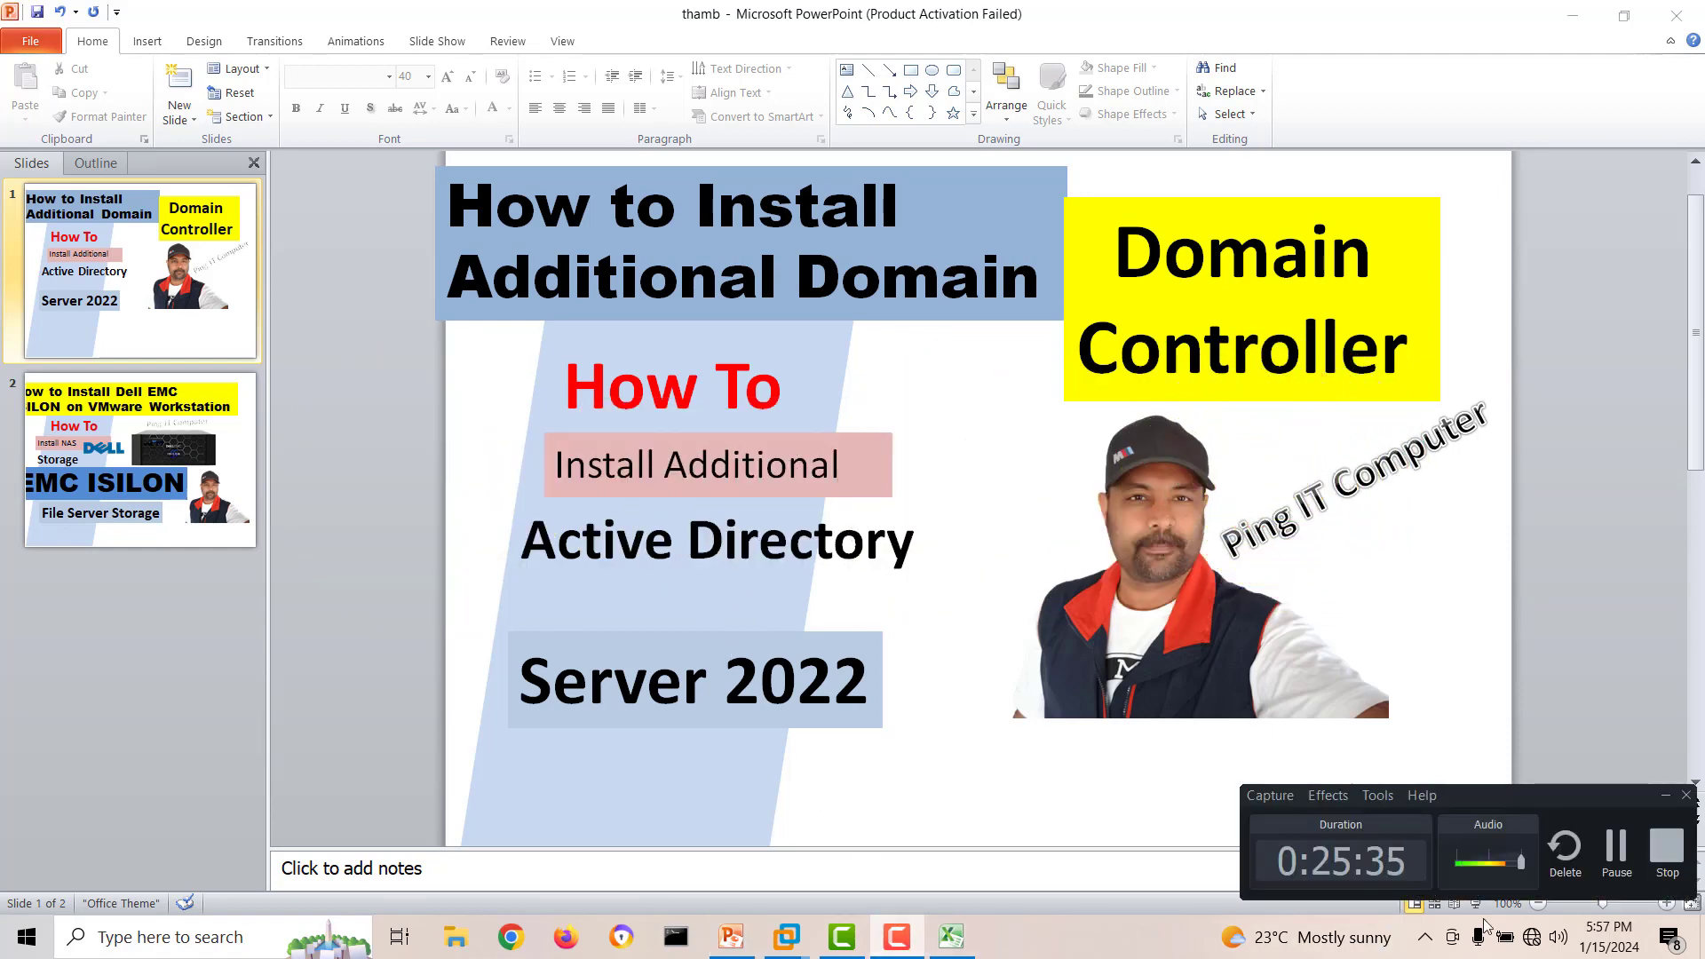